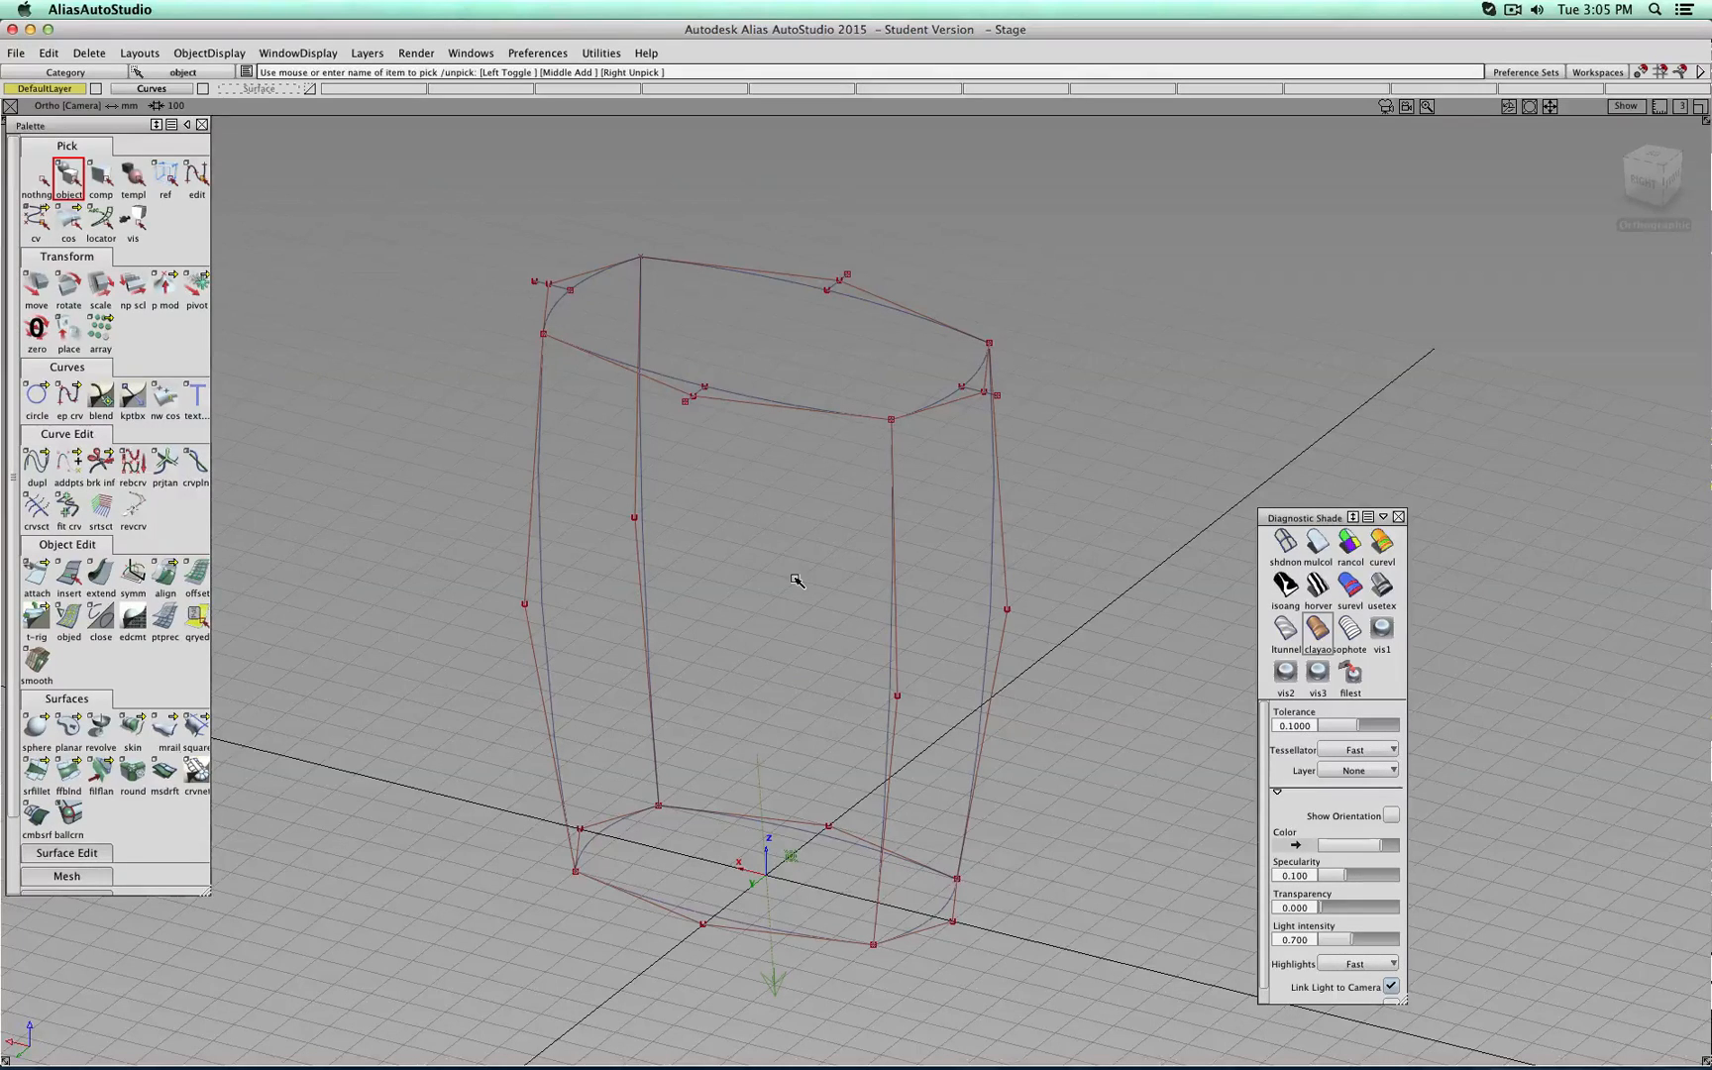
Try repositioning the control vertices around the body's upper rim with the Move tool, including vertically.
left_click_drag(1074, 604, 919, 602, "alt+shift")
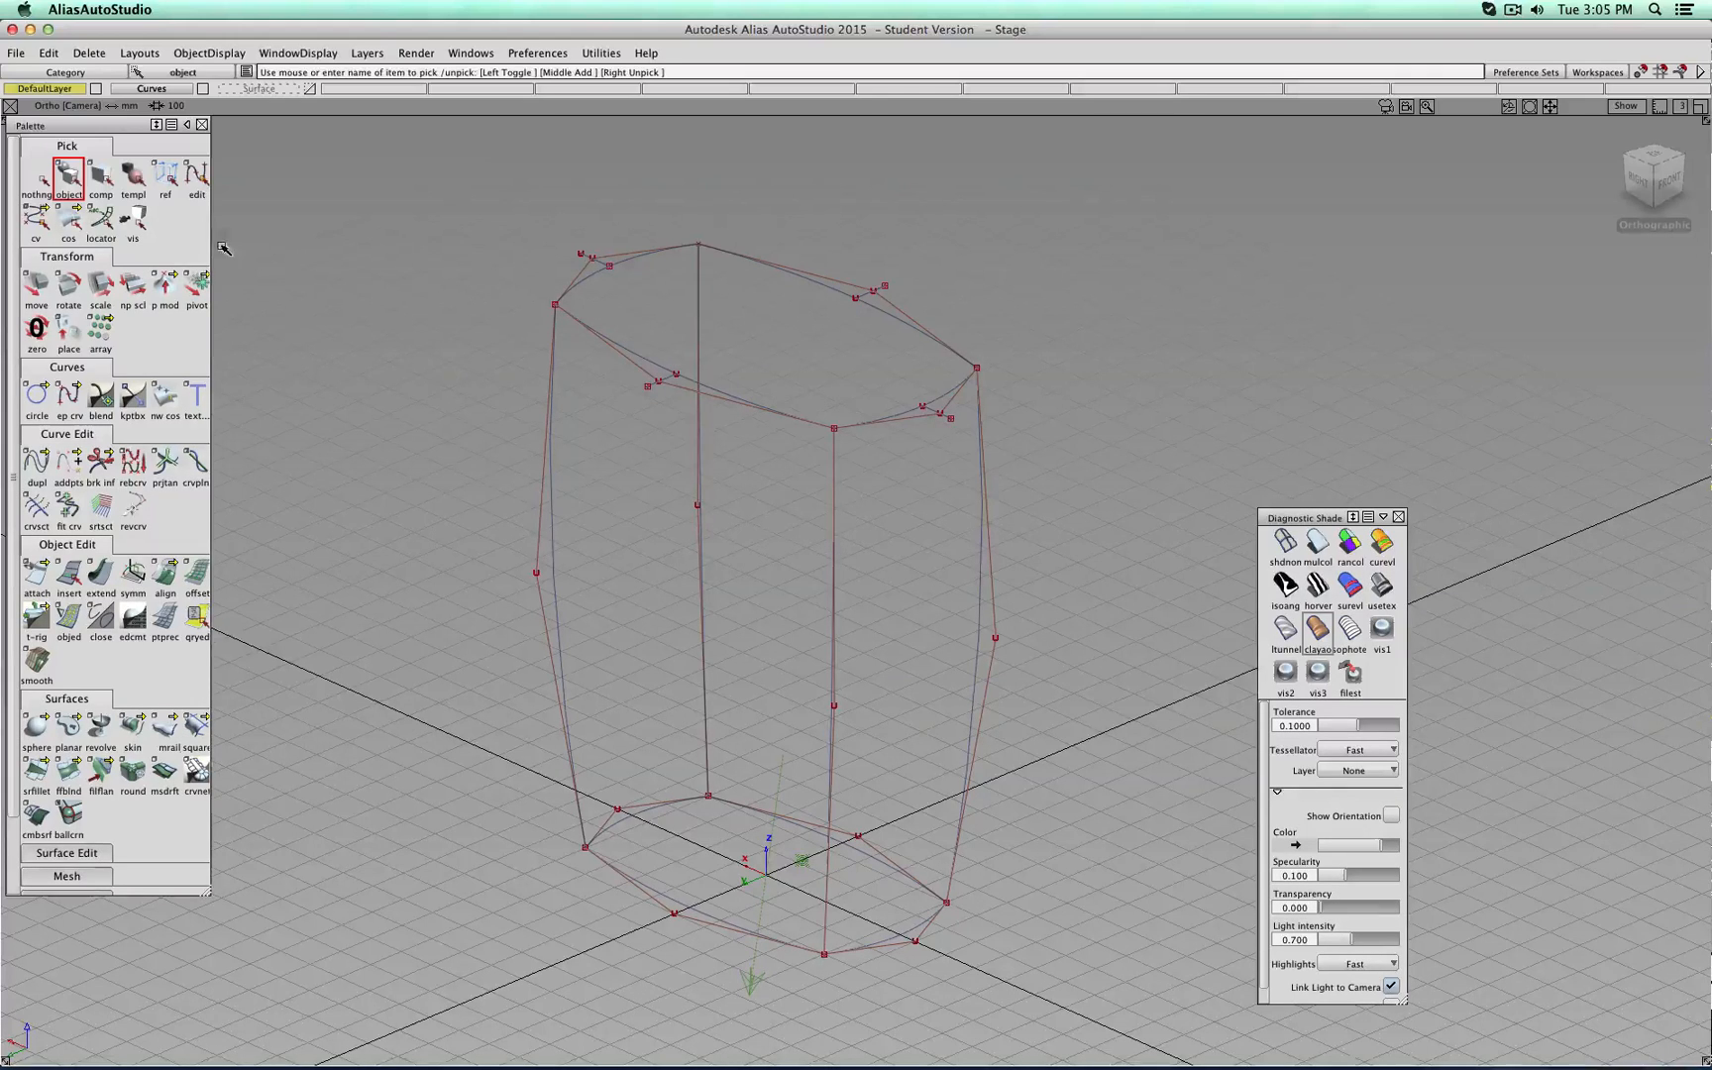
left_click(39, 220)
left_click_drag(445, 184, 992, 403)
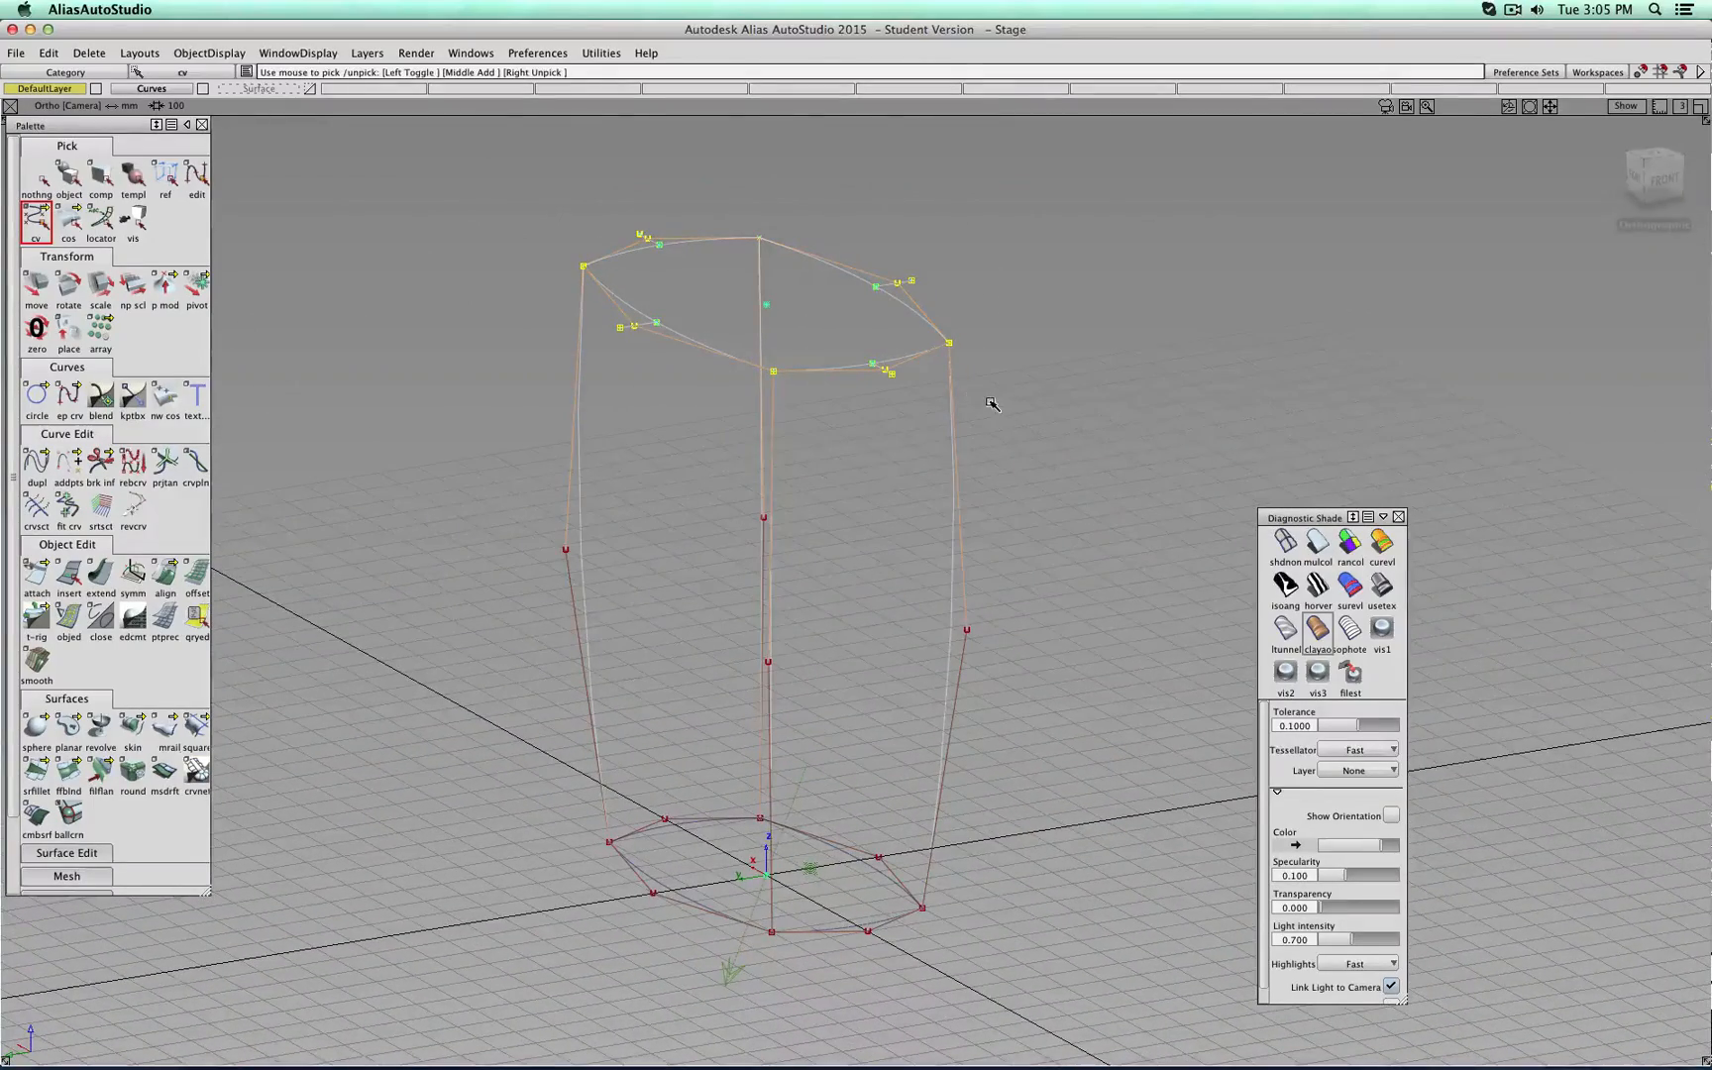
left_click(37, 286)
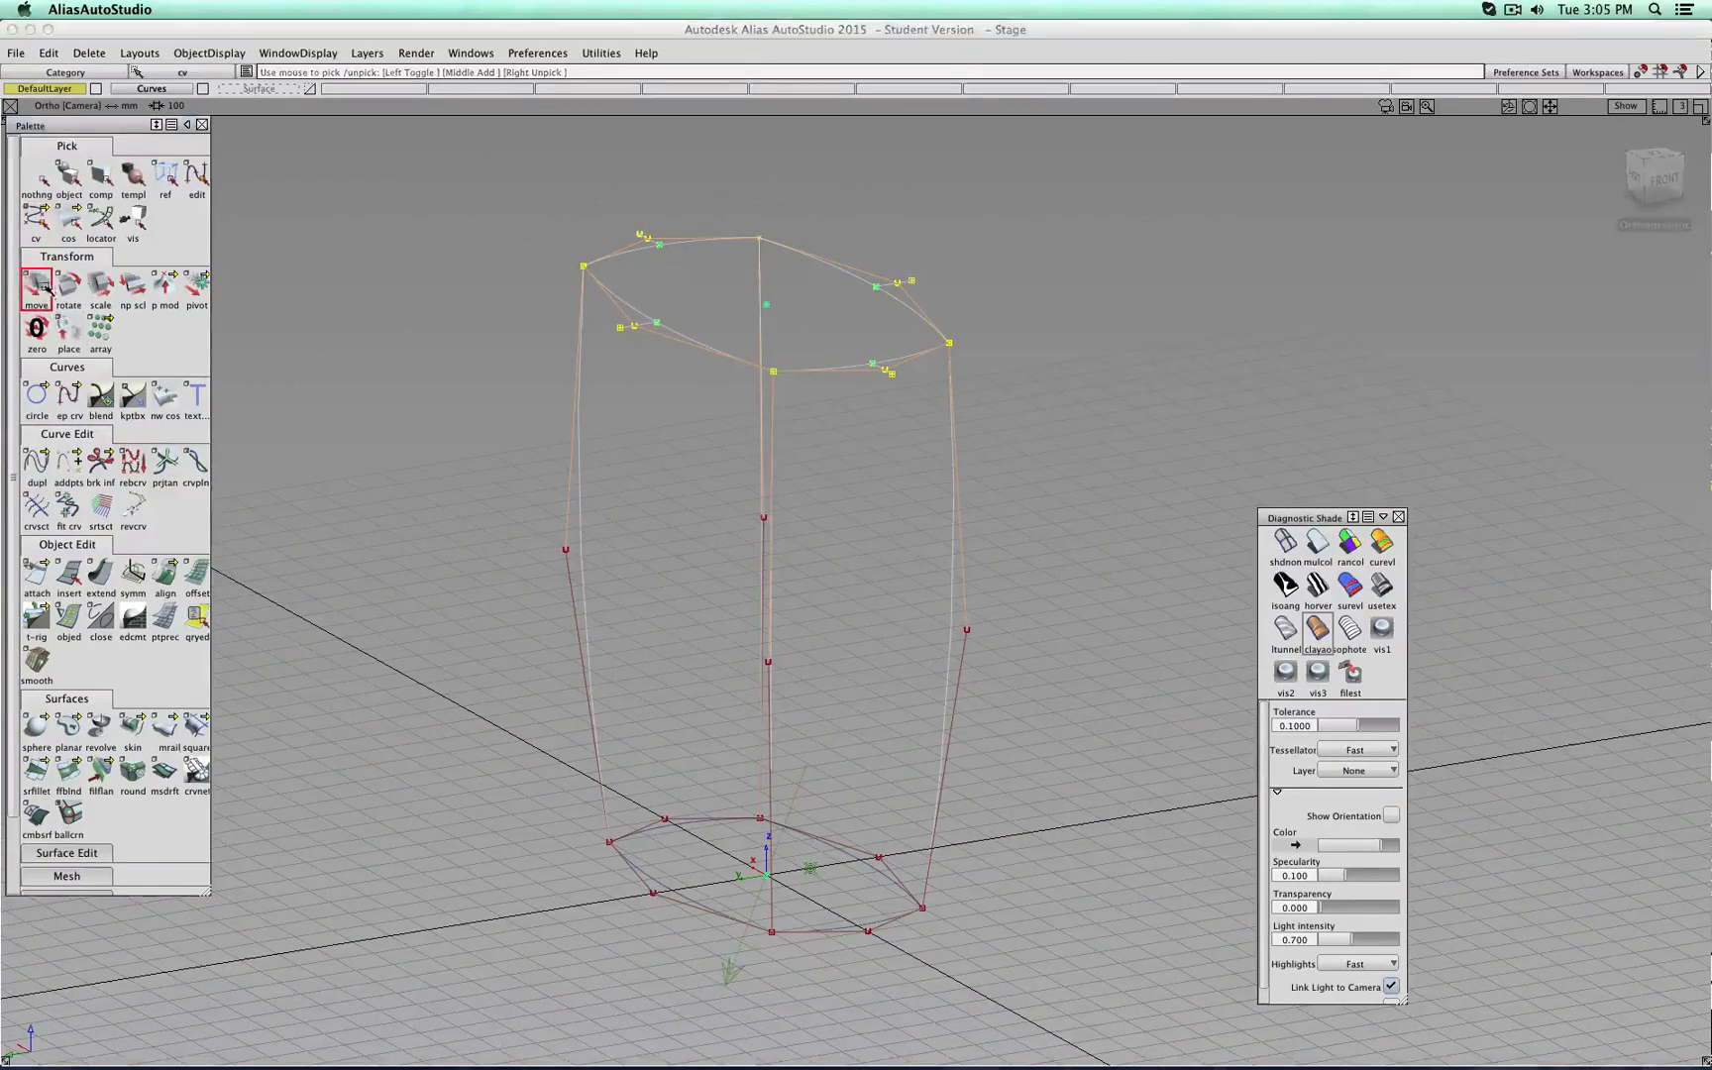
left_click_drag(528, 283, 1105, 400)
right_click_drag(1110, 397, 1108, 248)
right_click_drag(1025, 317, 1009, 394, "alt+shift")
Undo the rim control vertex moves, clear the selection and return to picking objects.
key("super+z")
key("super+z")
key("super+z")
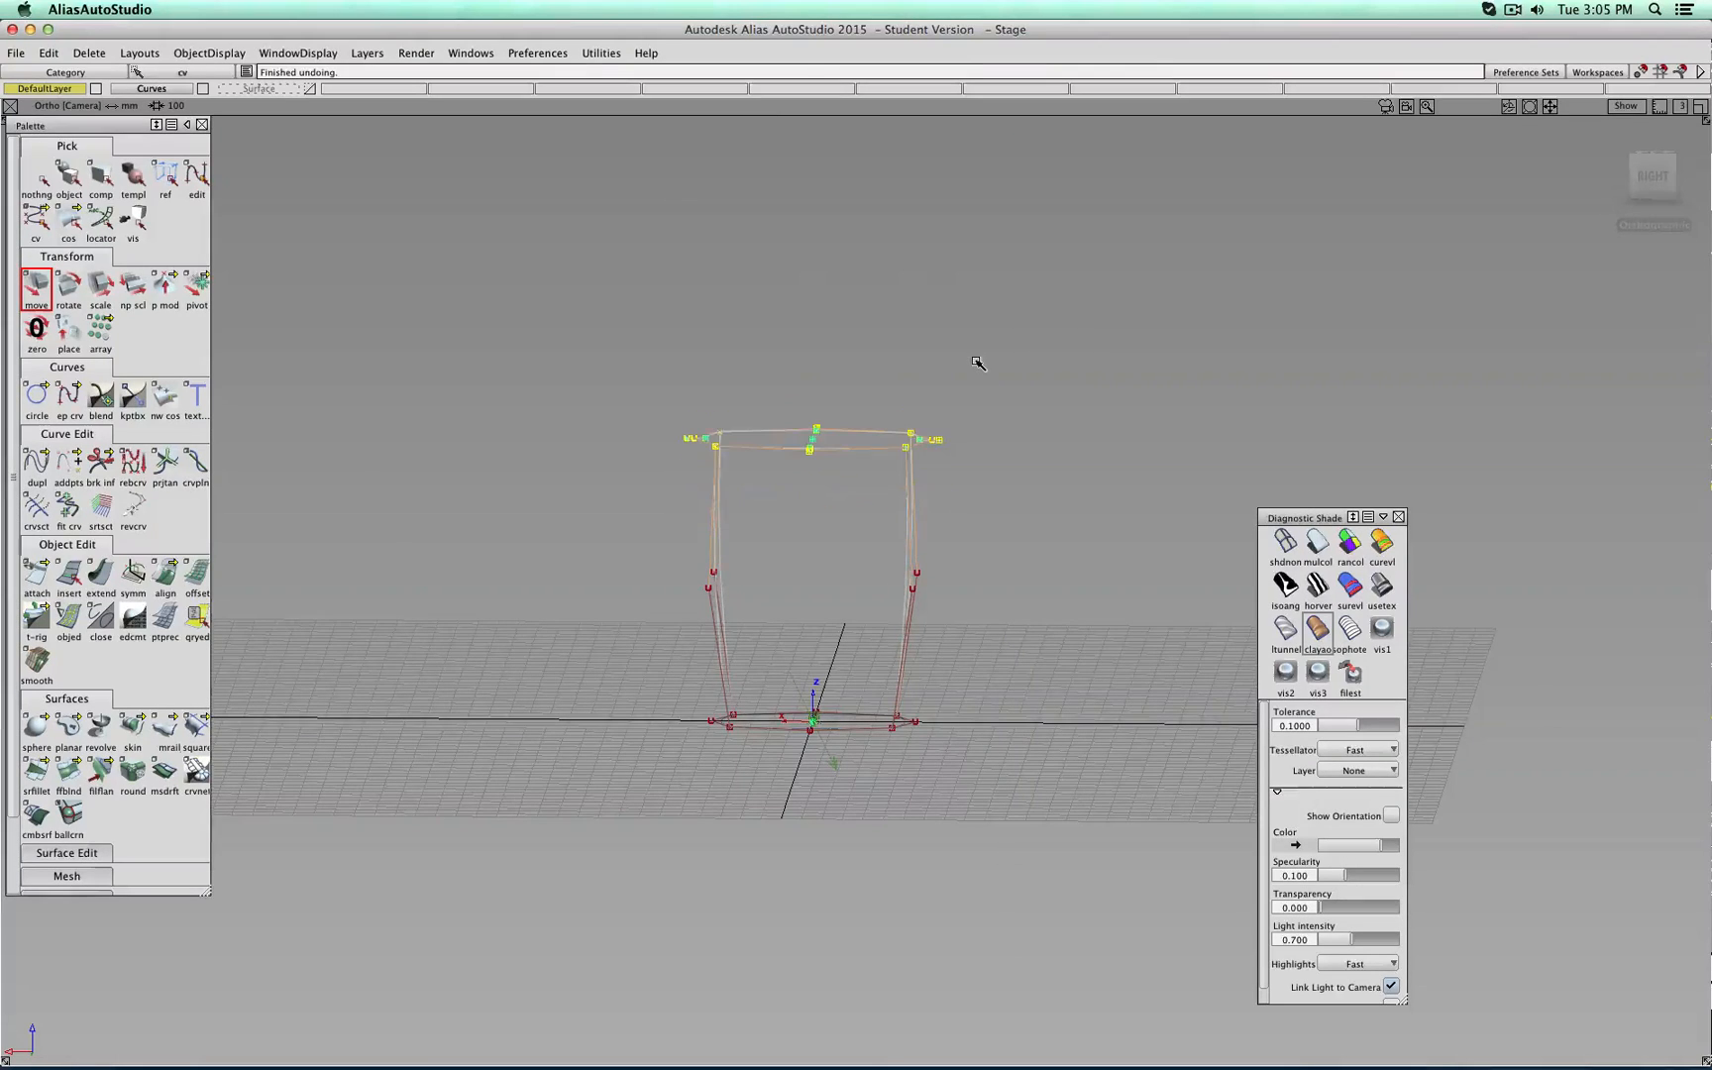
left_click_drag(959, 344, 784, 428, "alt+shift")
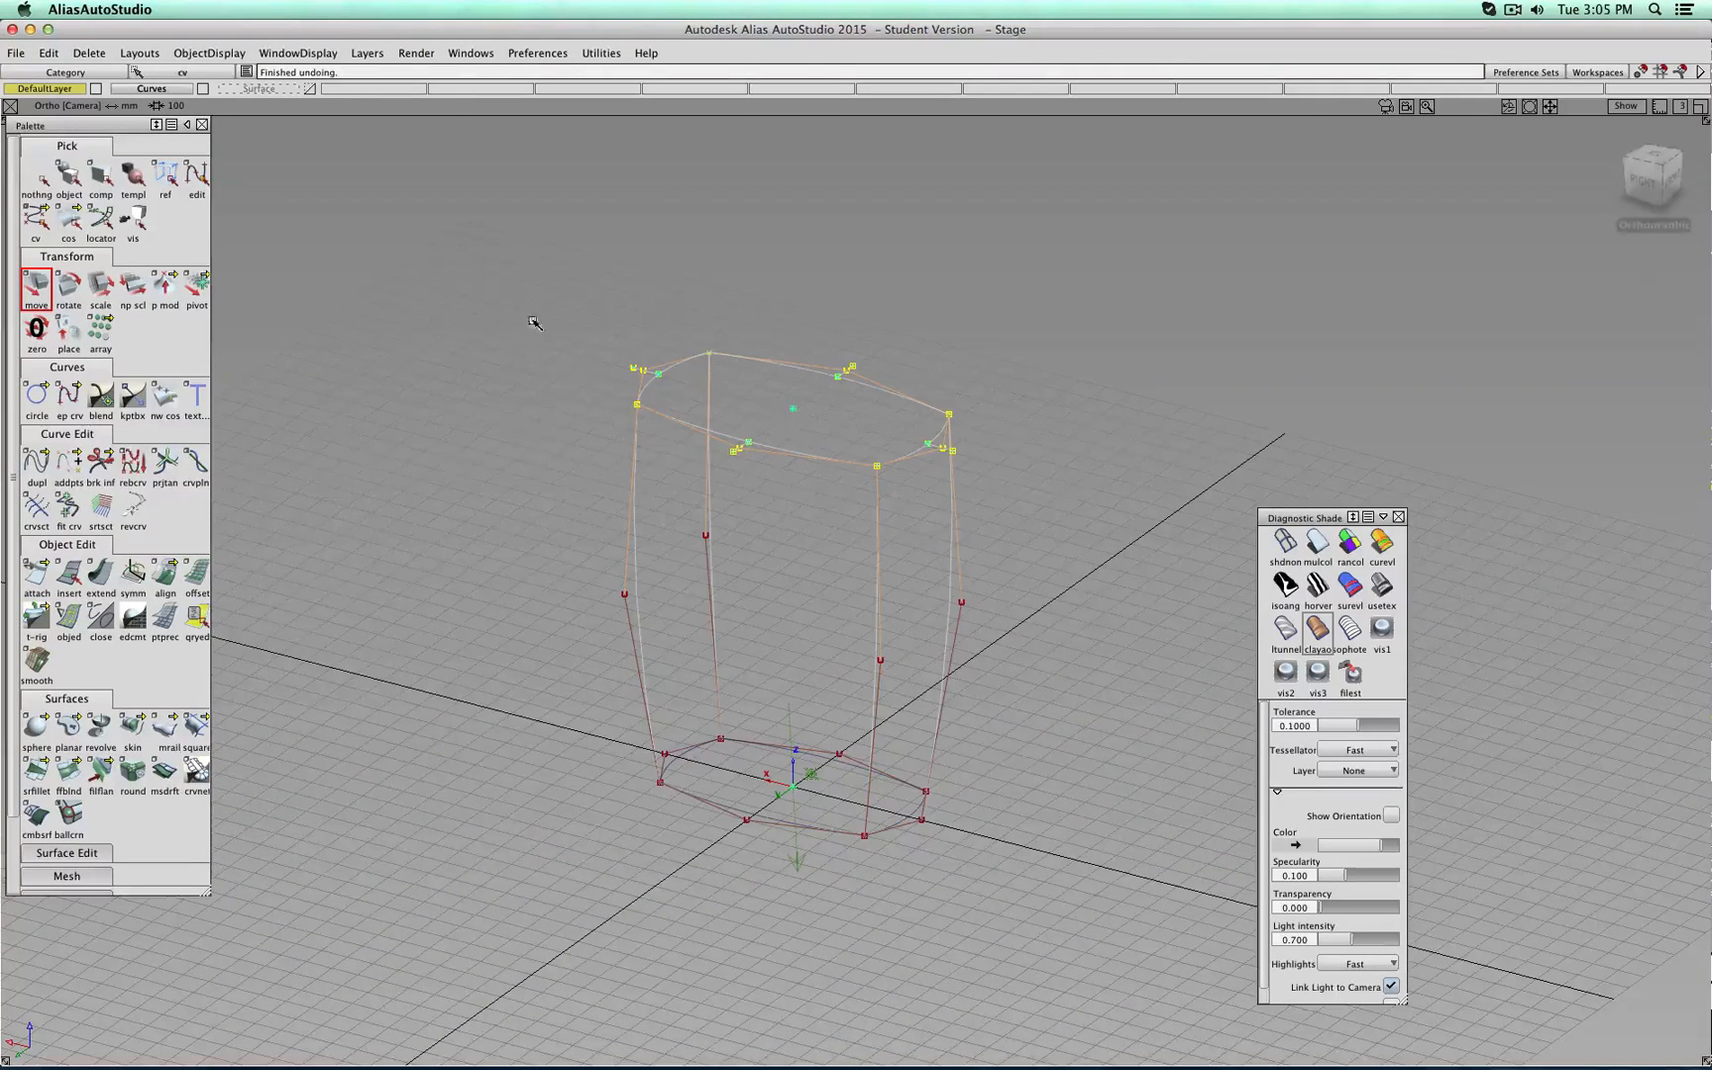
left_click(37, 178)
left_click(69, 177)
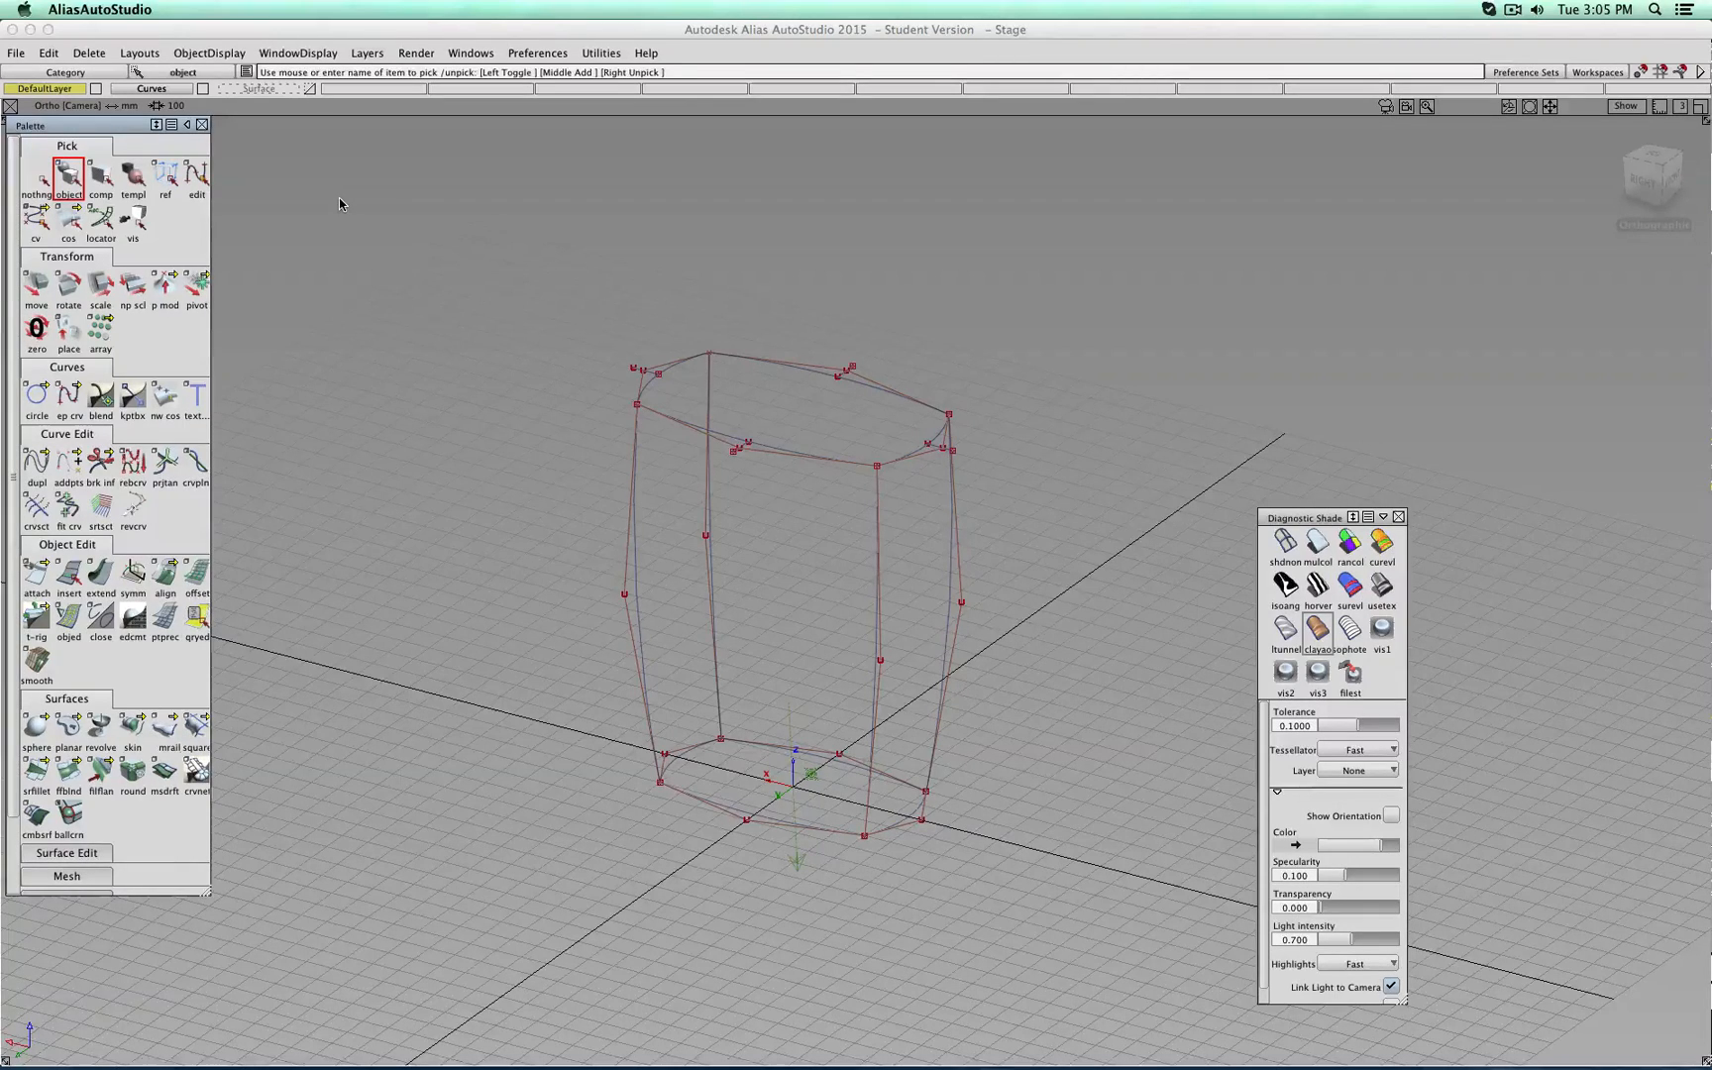
Show the Surface layer and build a Square surface from the four curves bounding the narrow far-left side of the body.
left_click_drag(737, 521, 669, 508, "alt+shift")
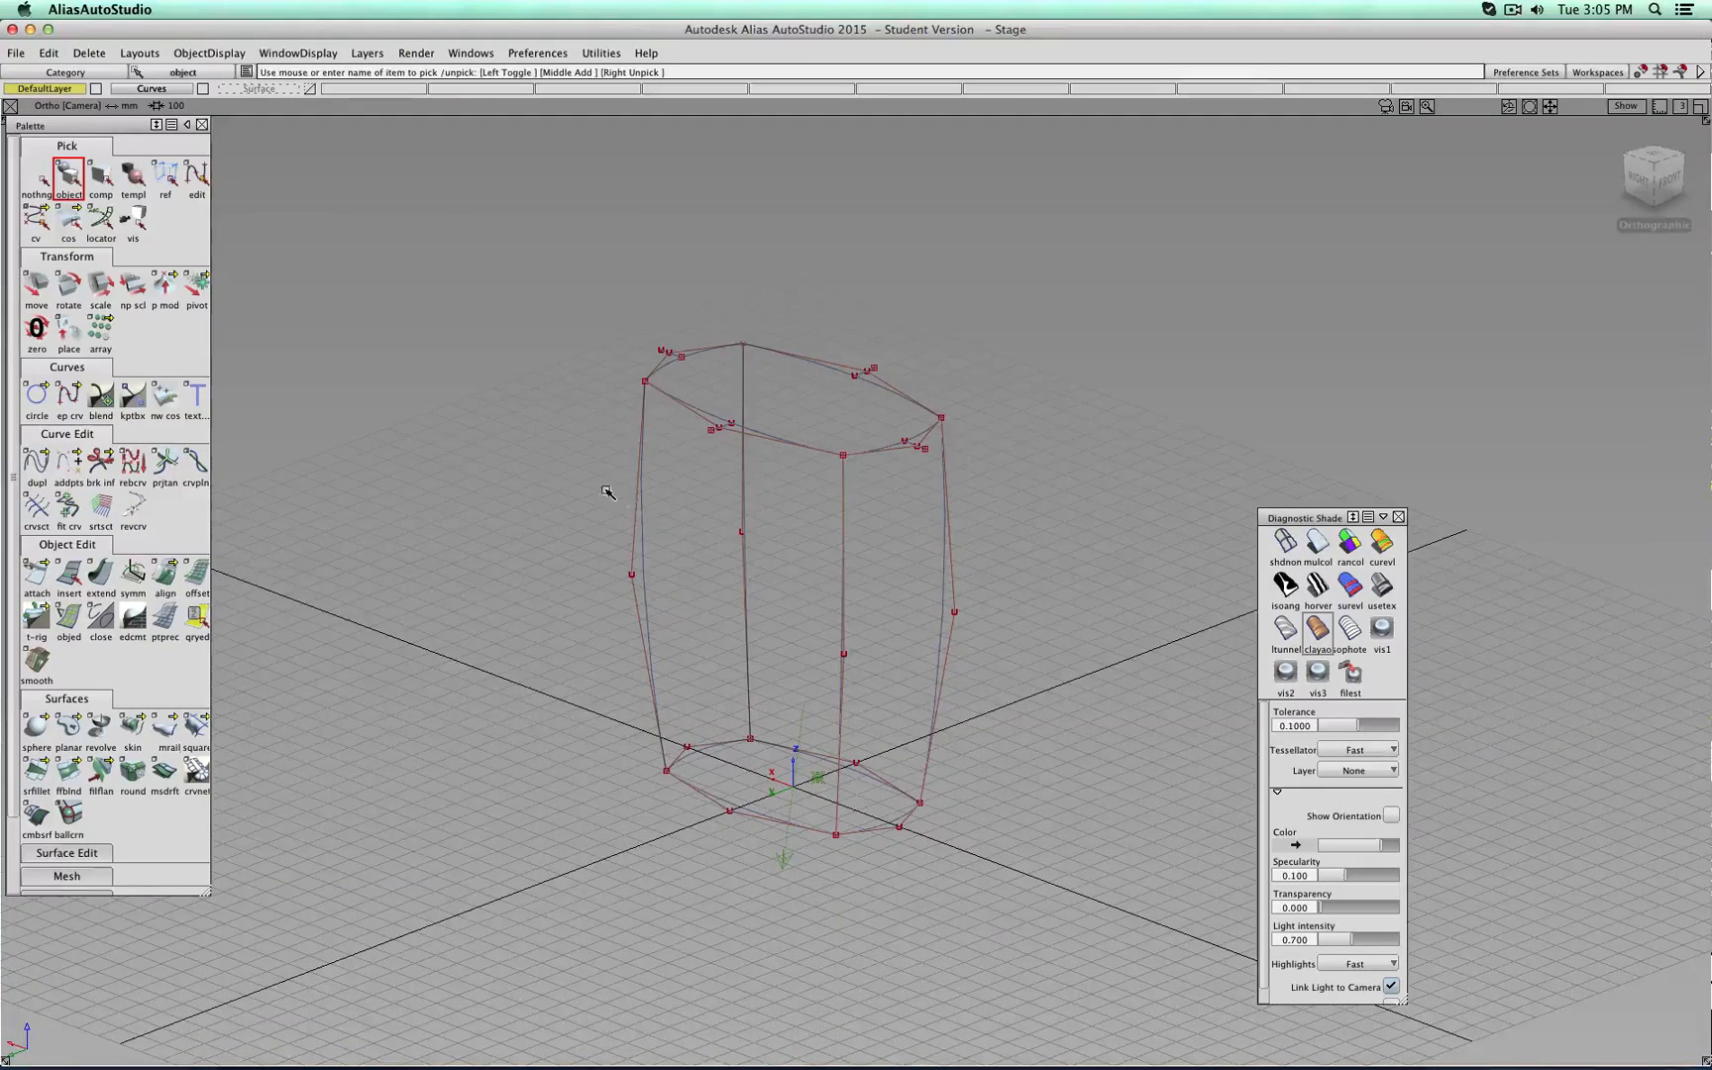
left_click(307, 89)
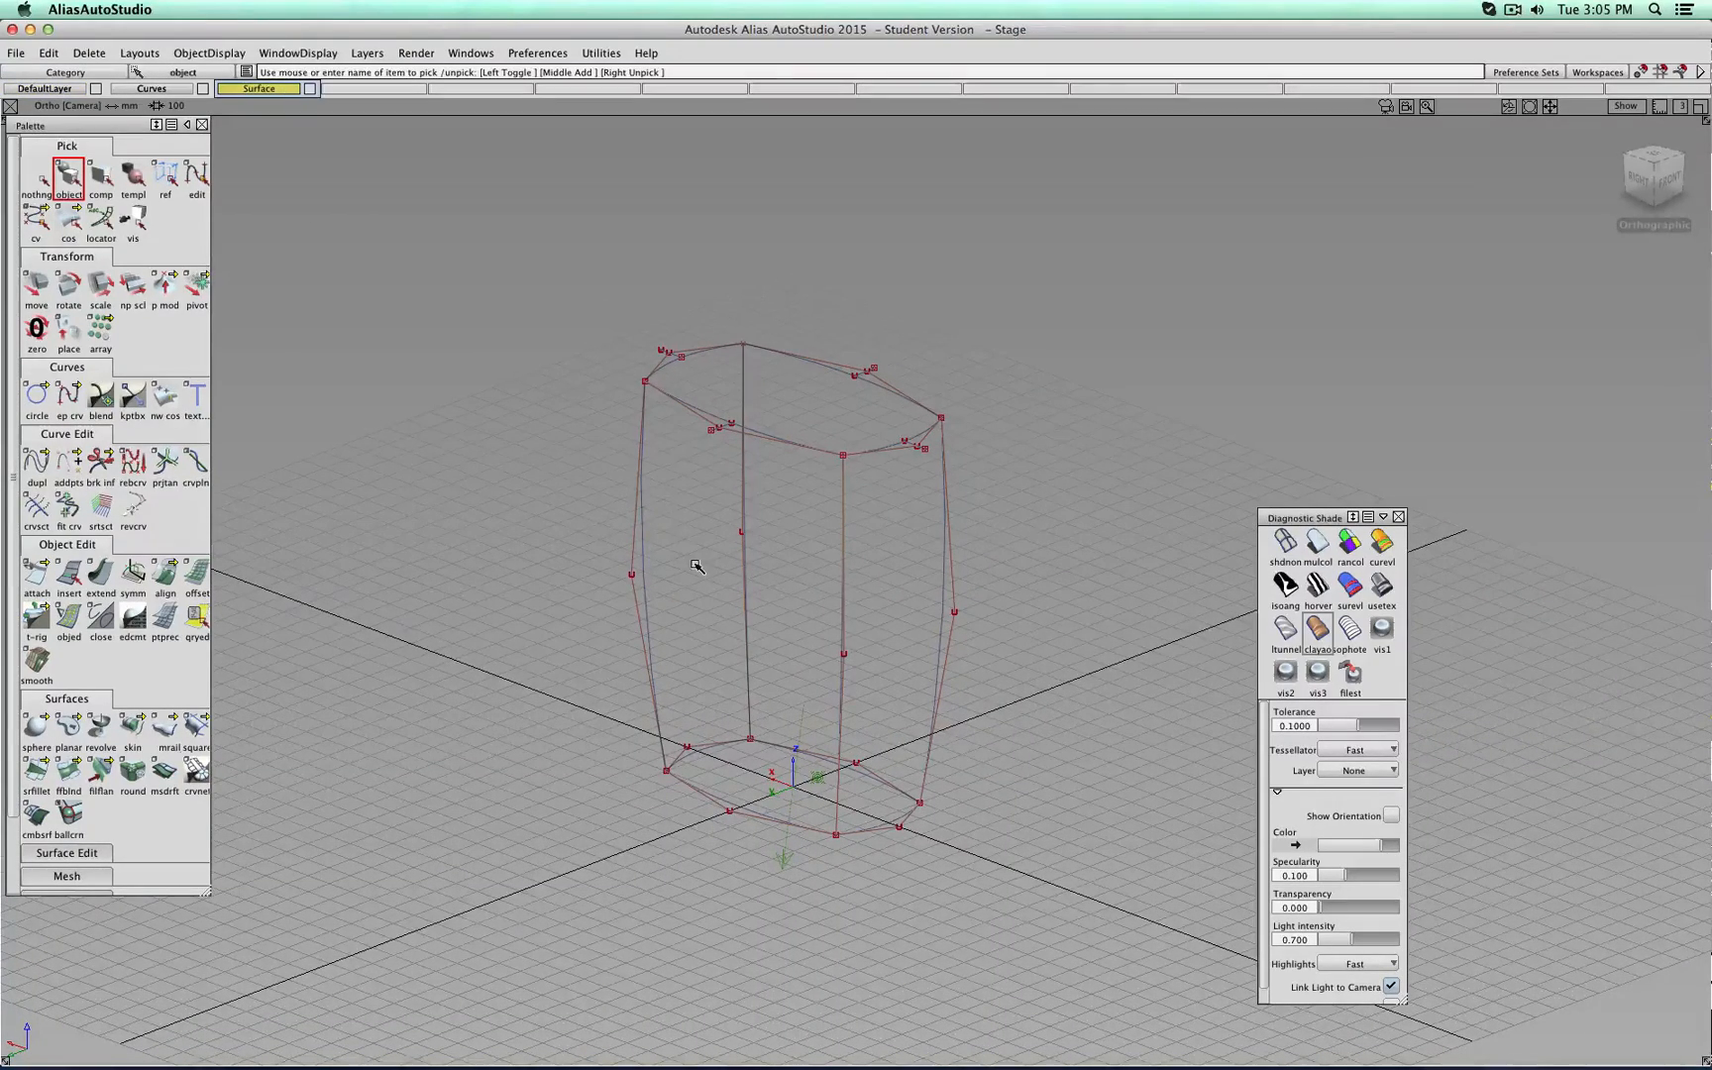
left_click(196, 738)
left_click(638, 567)
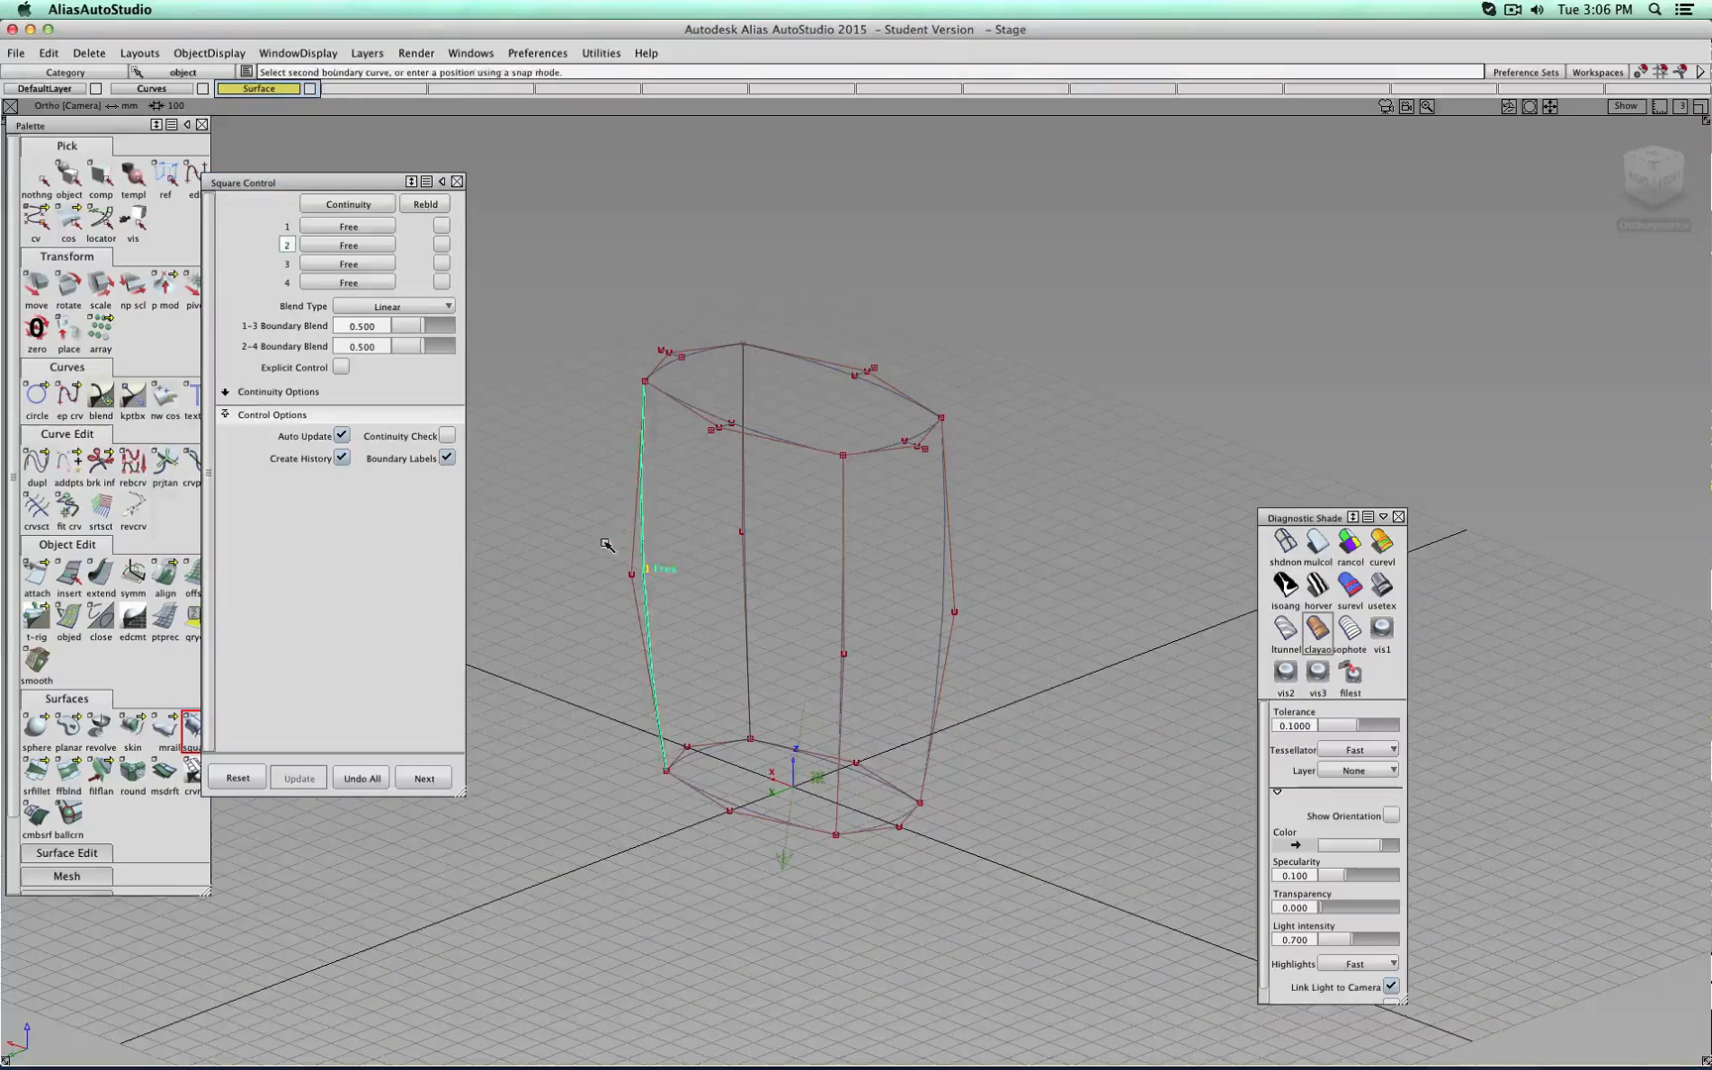
left_click(749, 683)
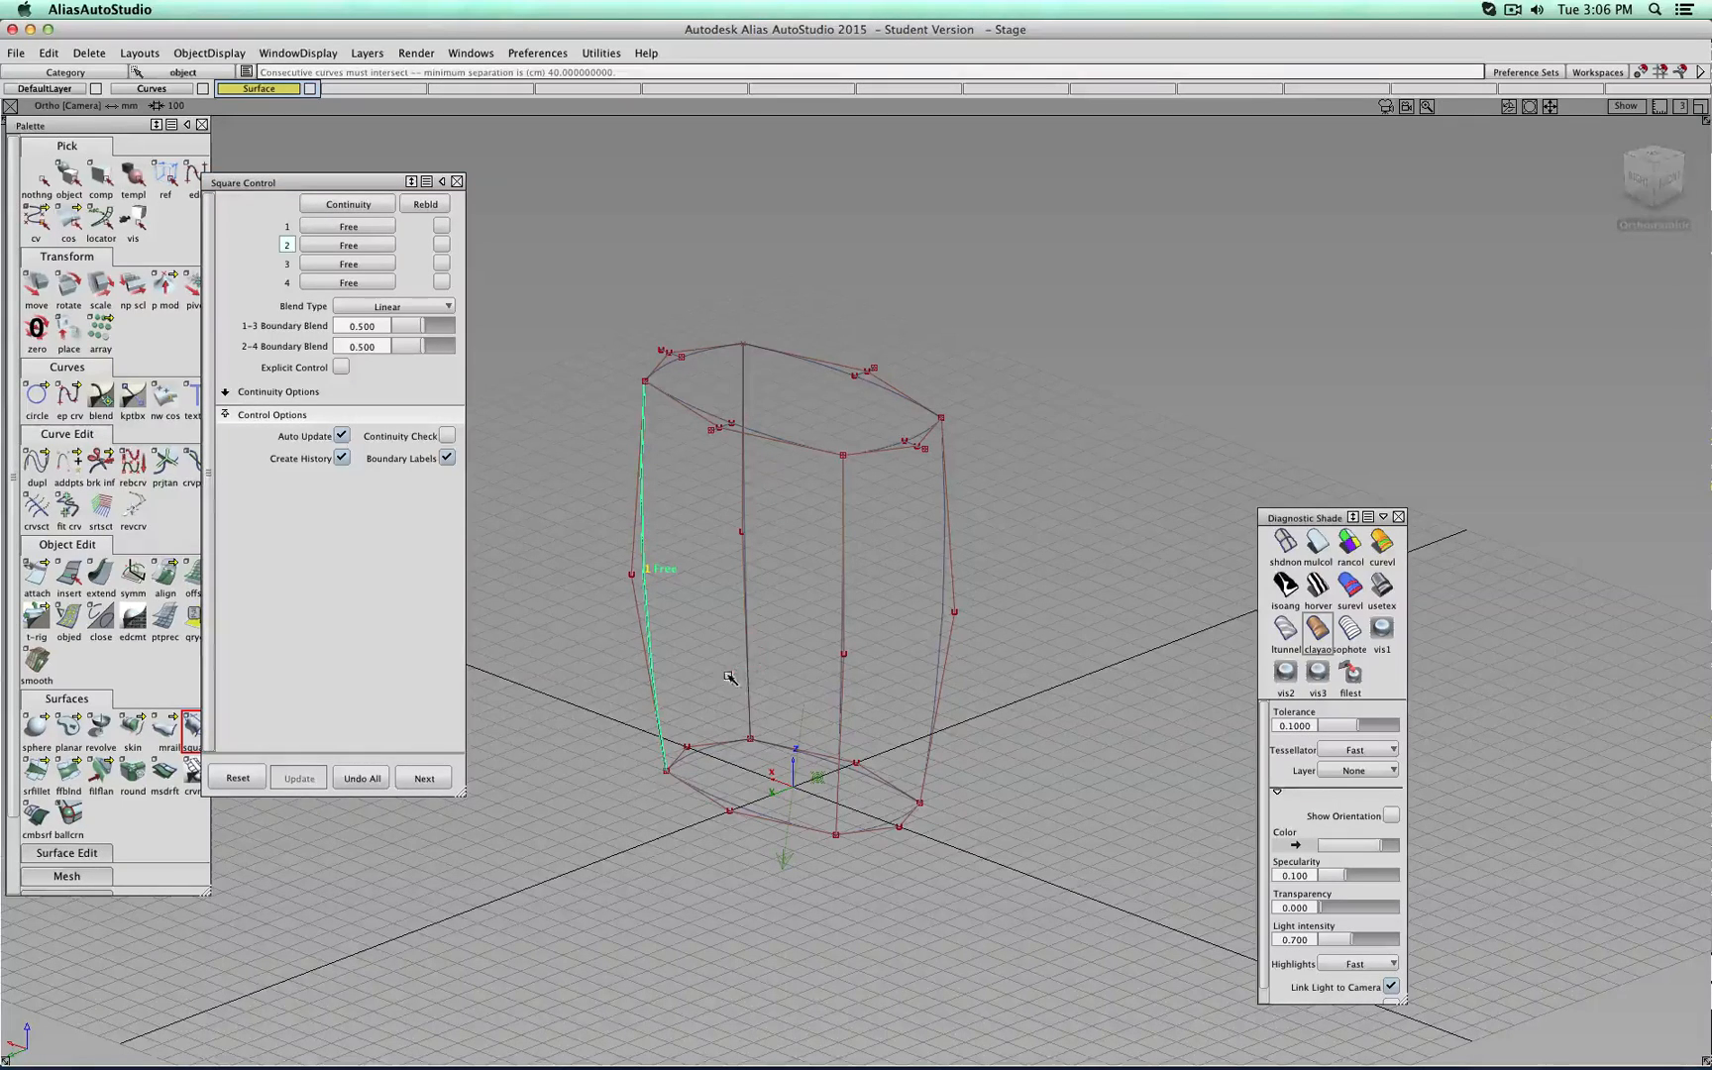
left_click(720, 742)
left_click(738, 632)
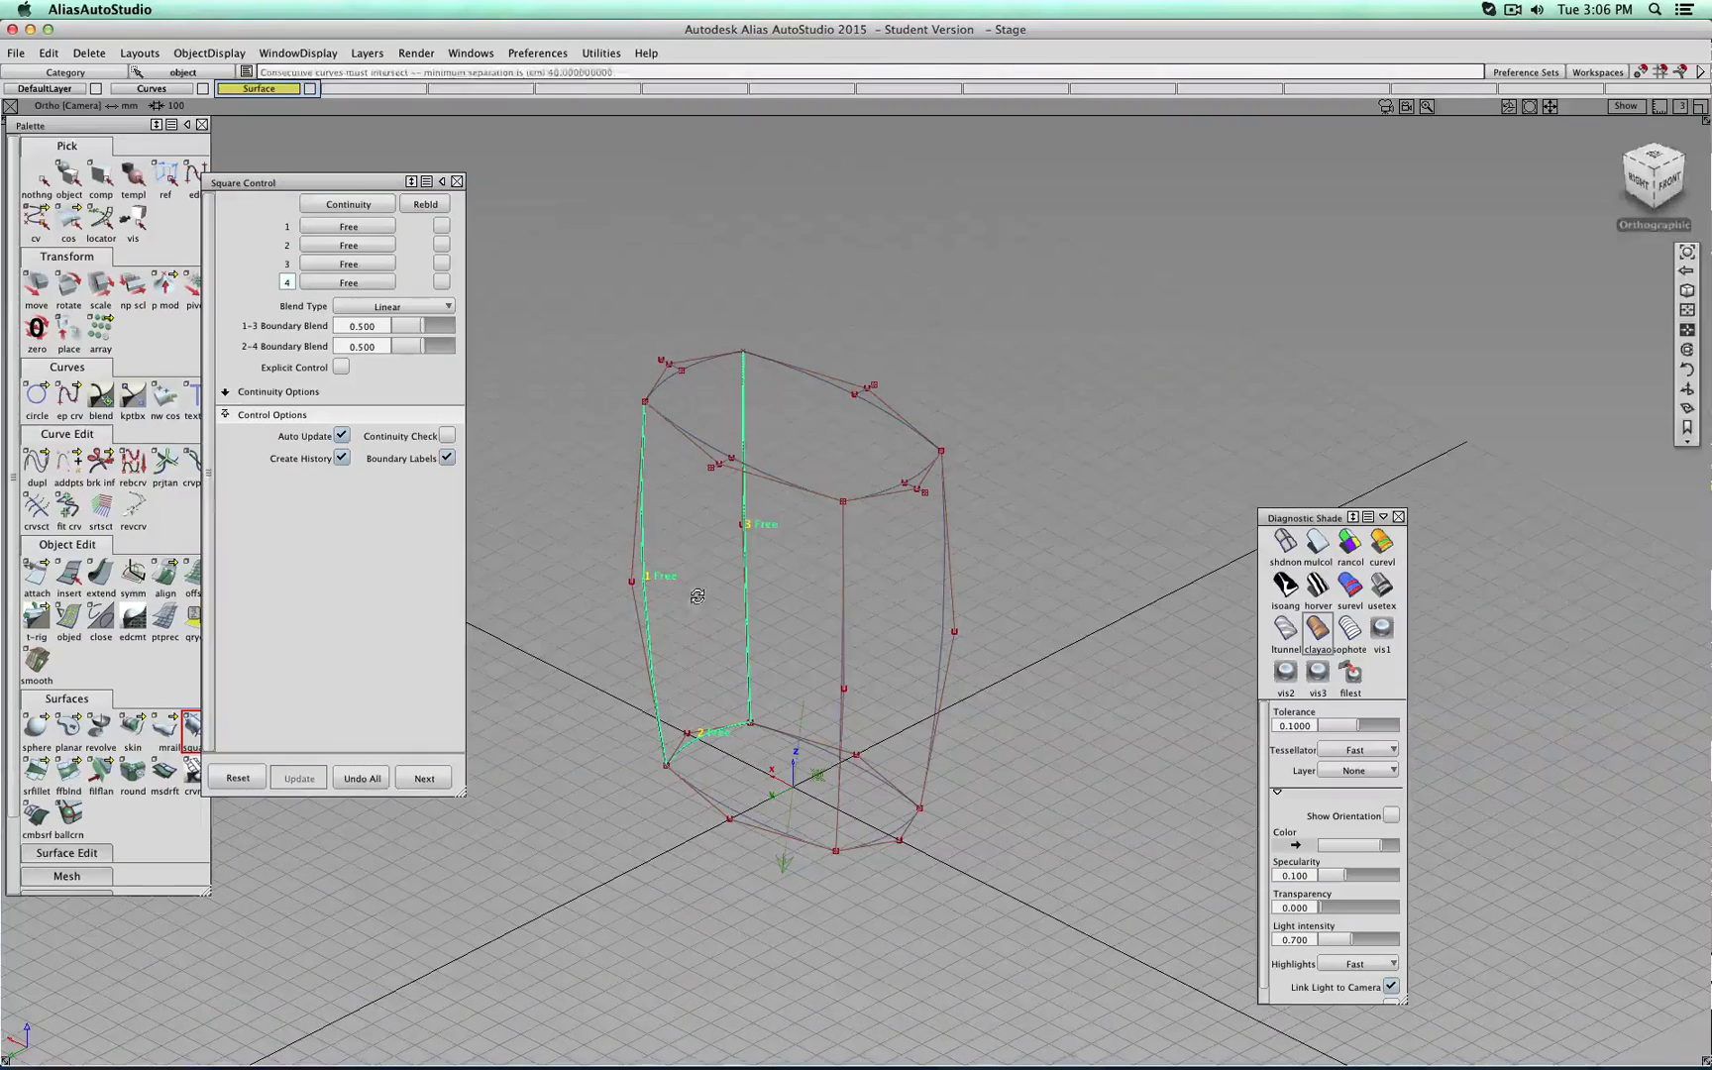
left_click(696, 366)
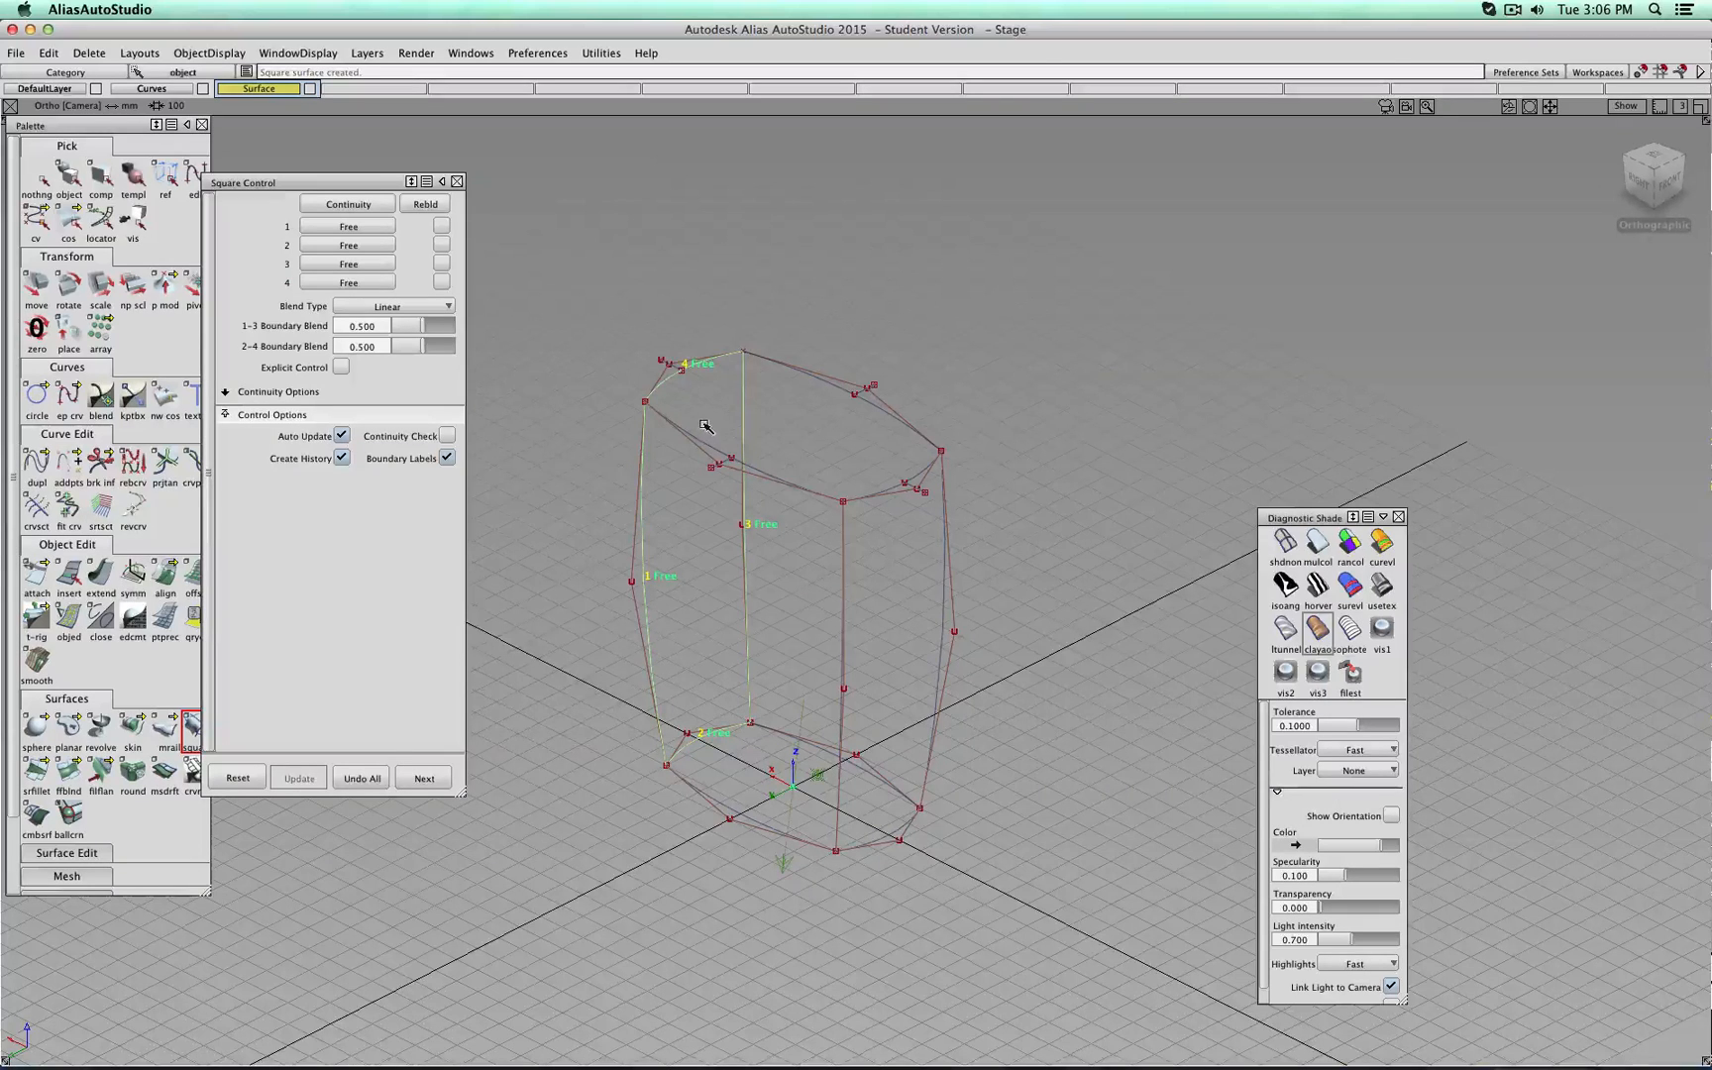
left_click(424, 778)
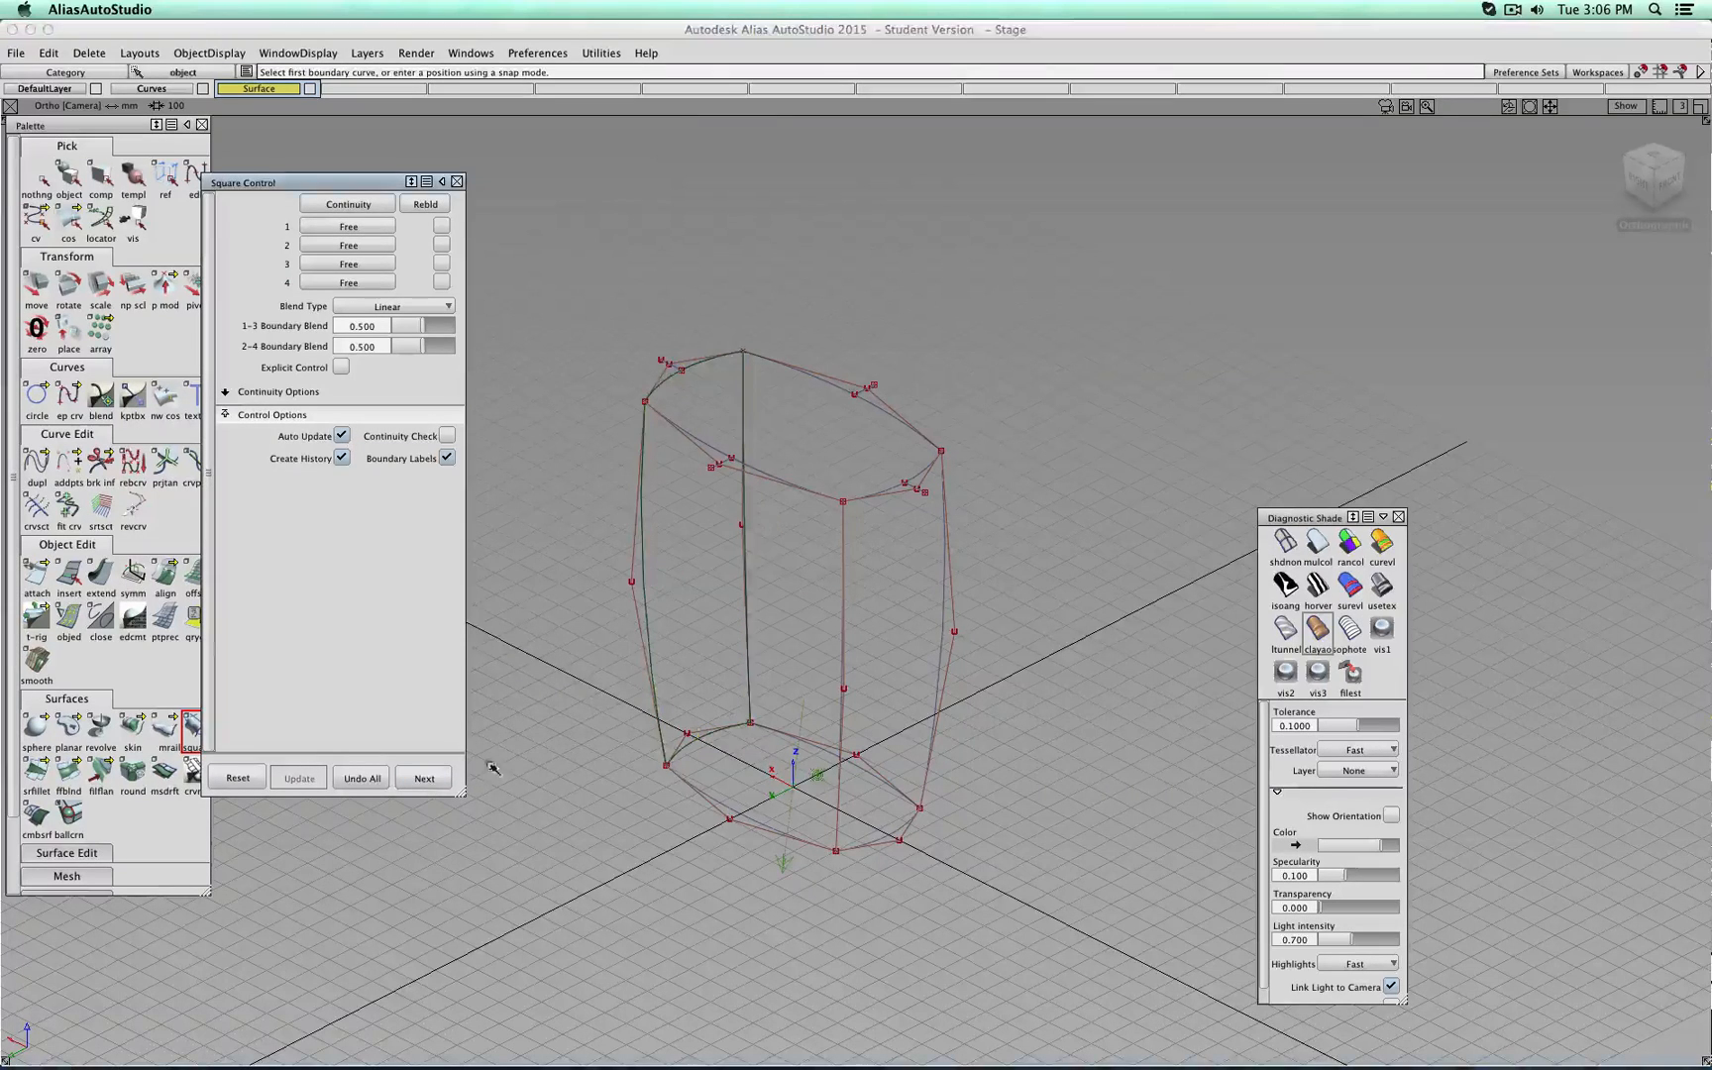
Build a Square surface from the four boundary curves of the body's wide front side, reusing the shared vertical curve.
left_click(662, 591)
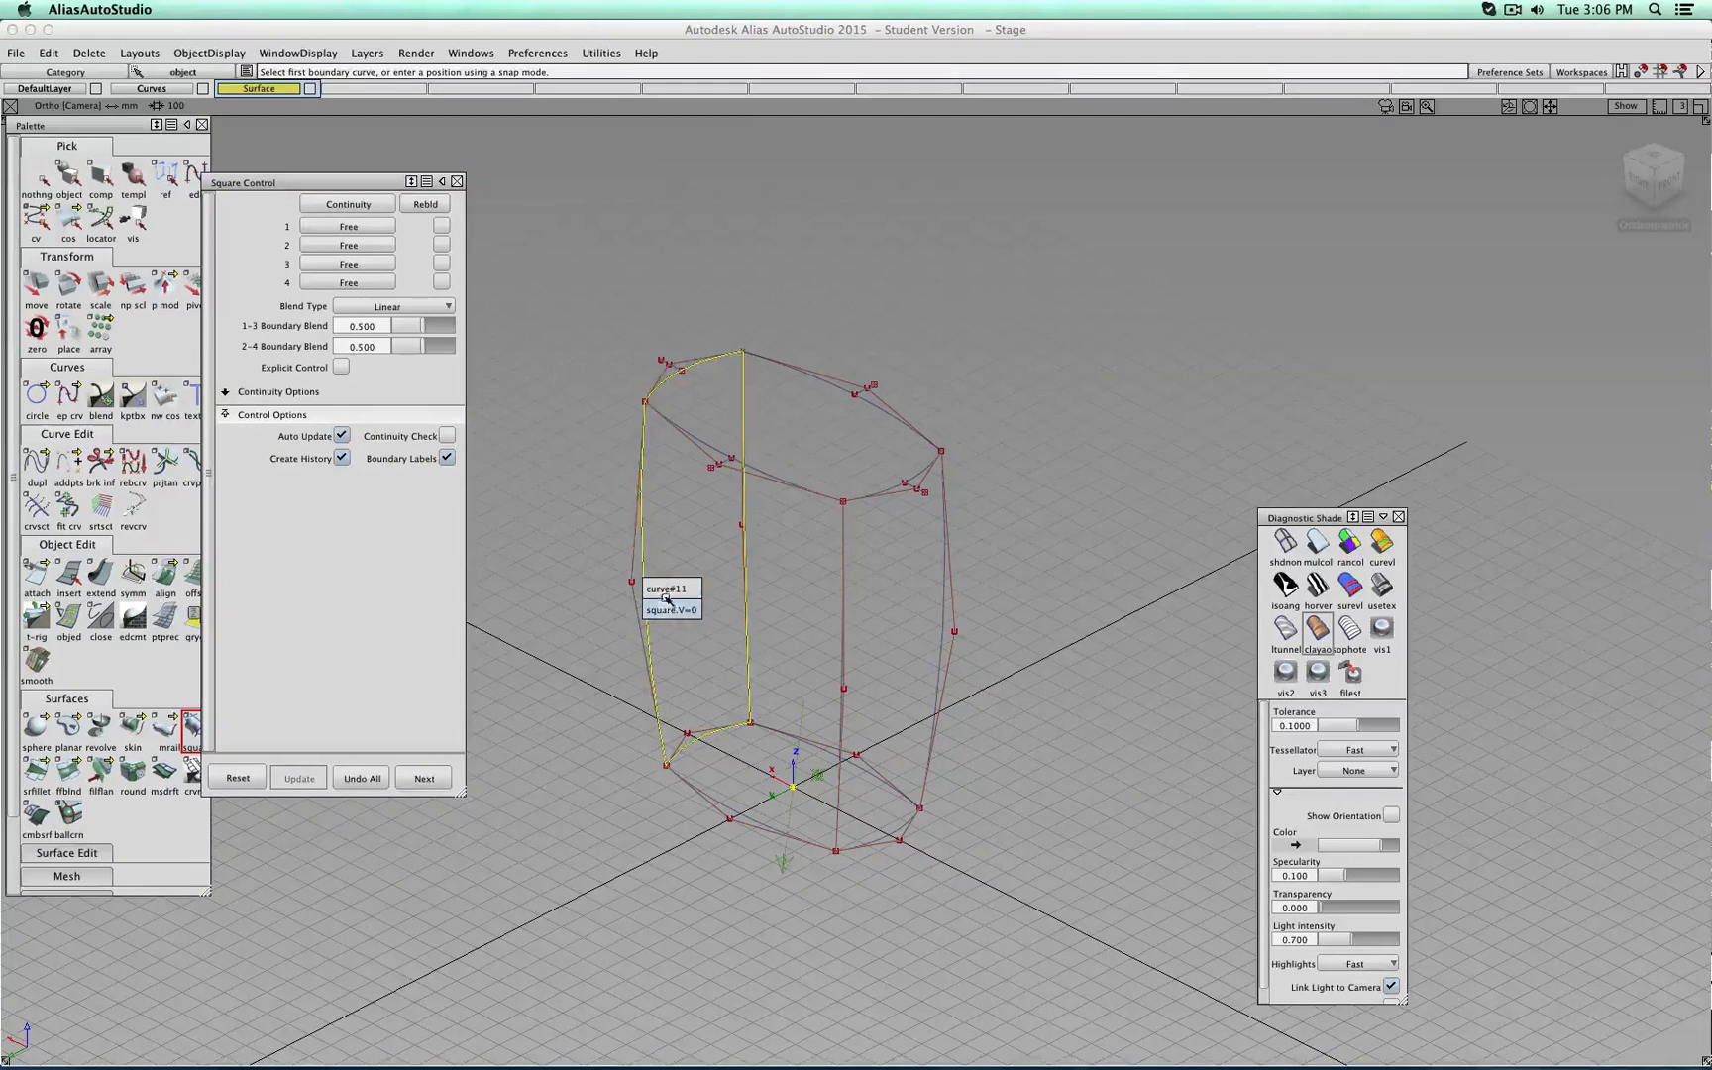
left_click(664, 591)
left_click(790, 825)
left_click(840, 811)
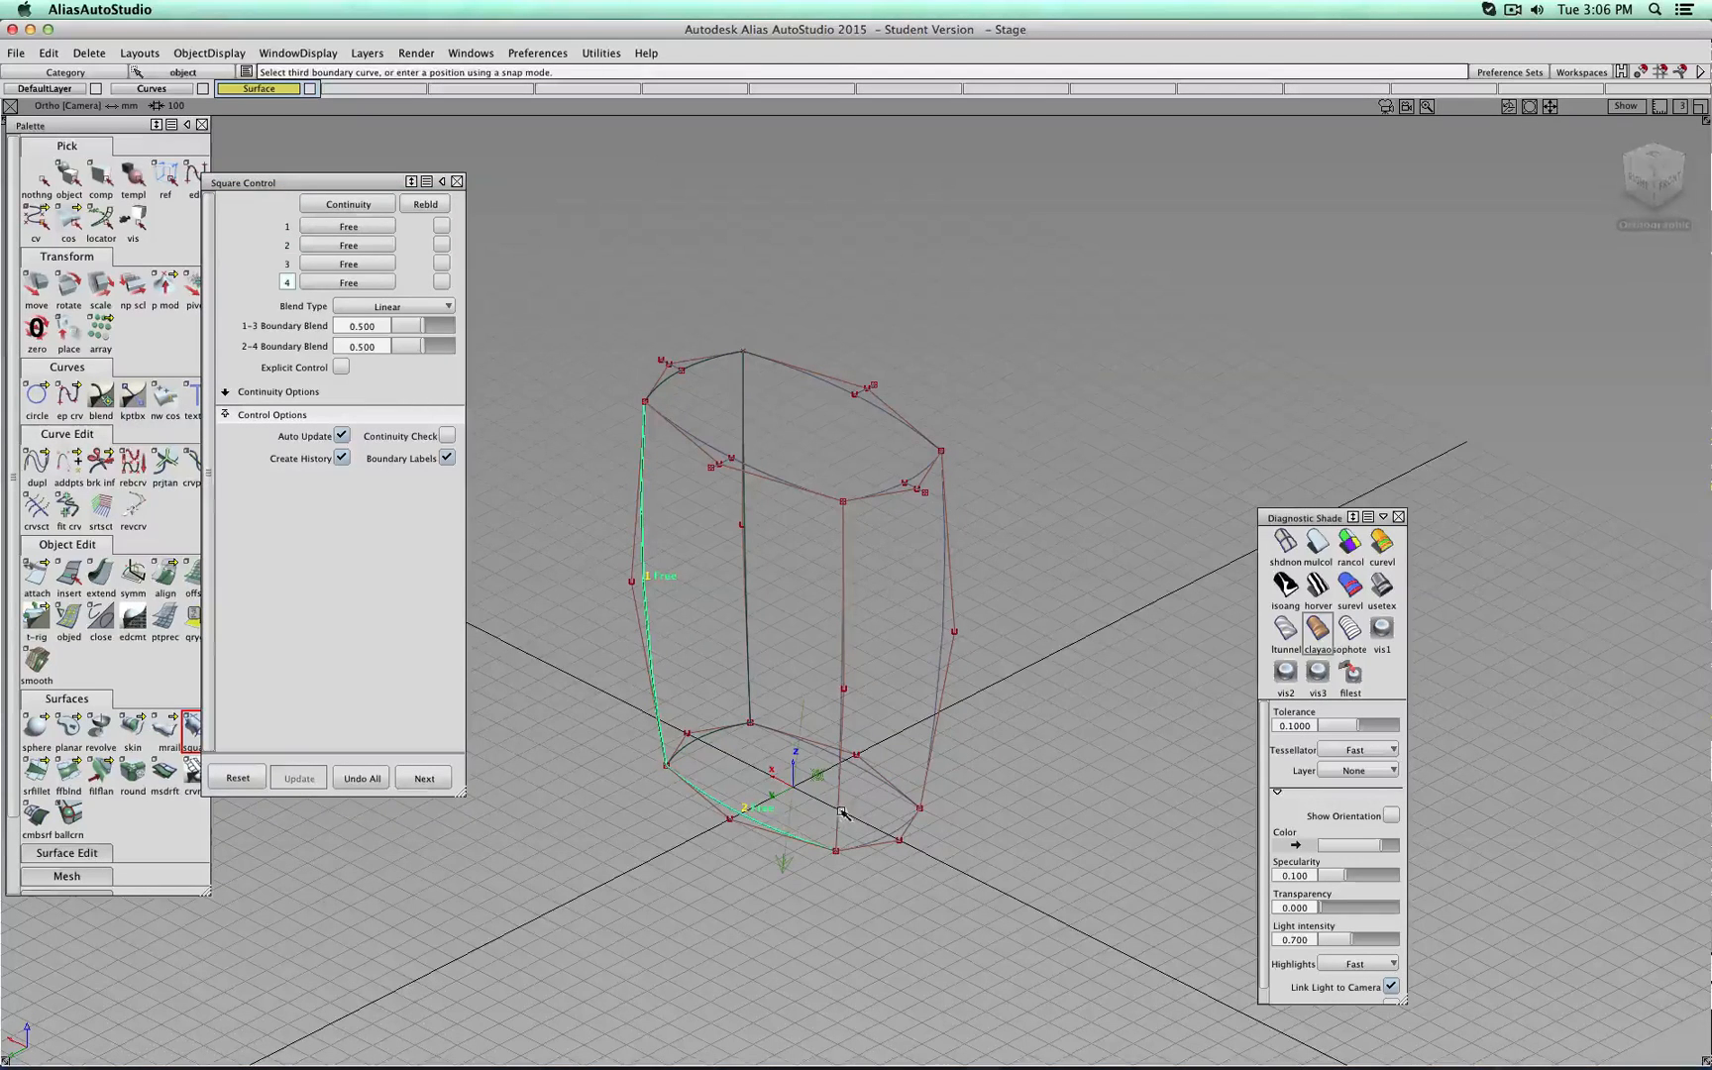
left_click(809, 488)
left_click(424, 779)
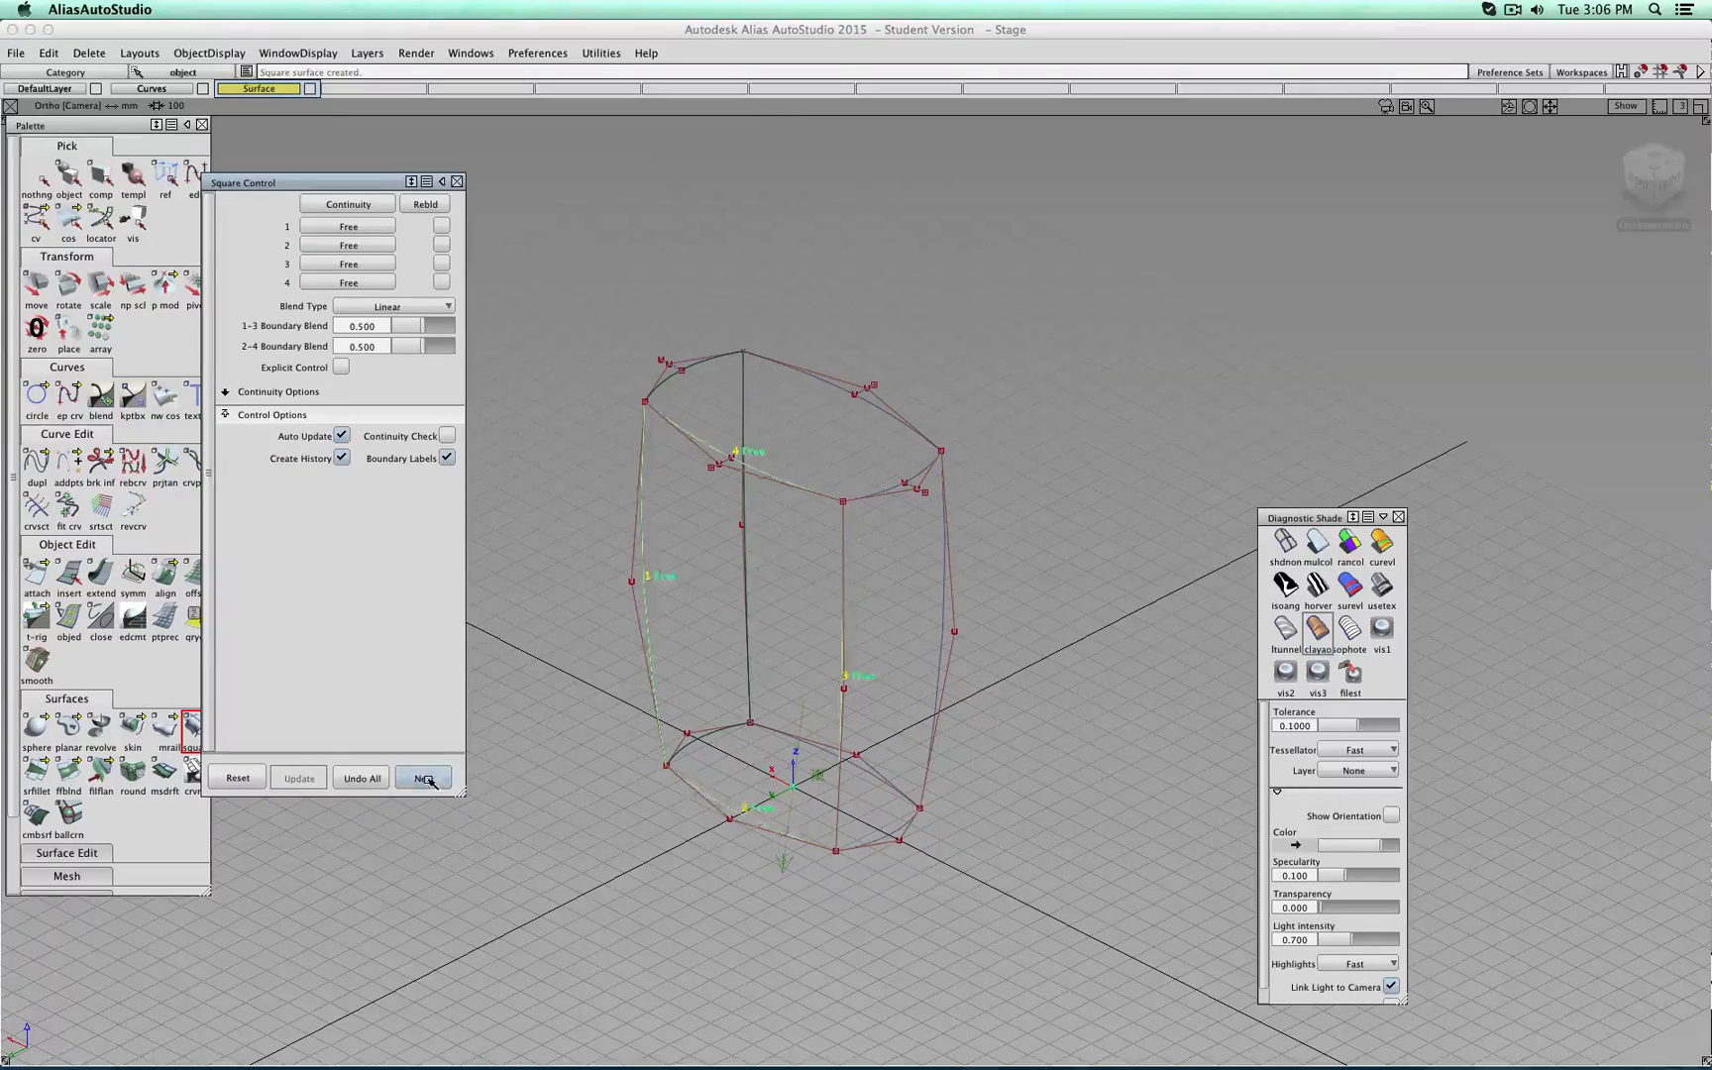
Build a Square surface on the narrow right-hand side of the body, using curve#10 as the first boundary.
left_click(845, 584)
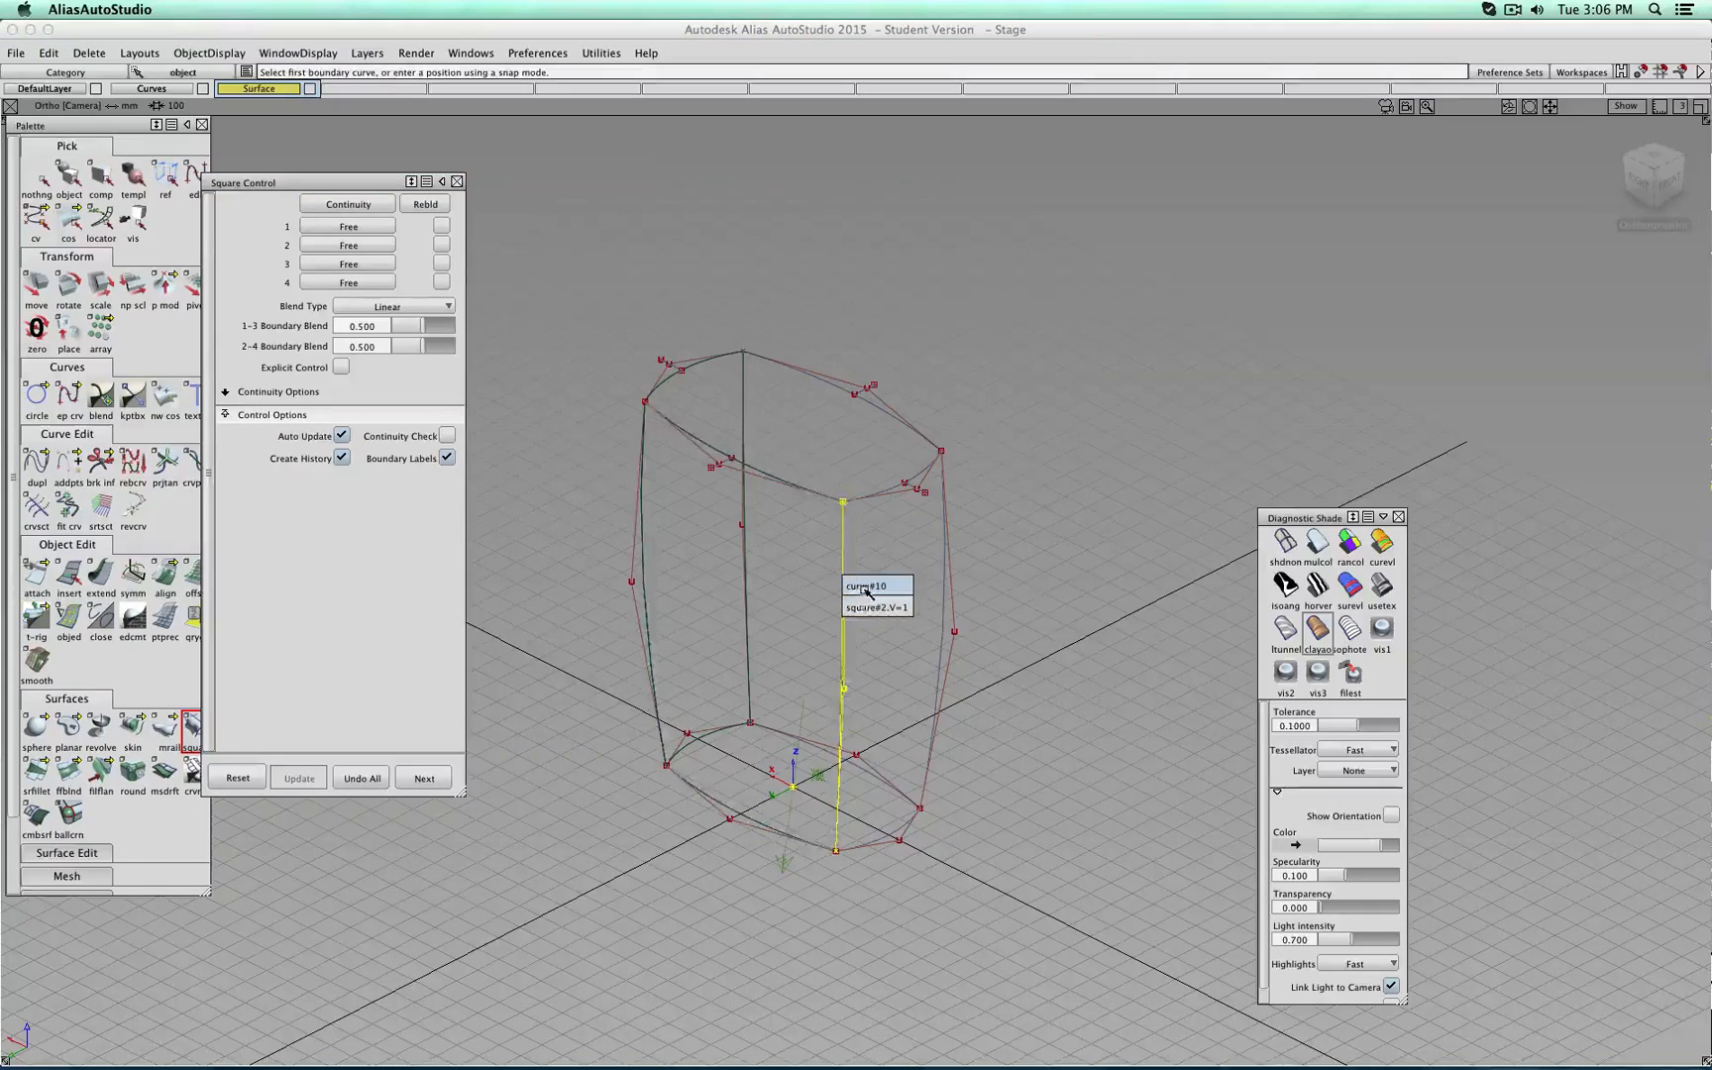
left_click(862, 585)
left_click(893, 842)
left_click(934, 759)
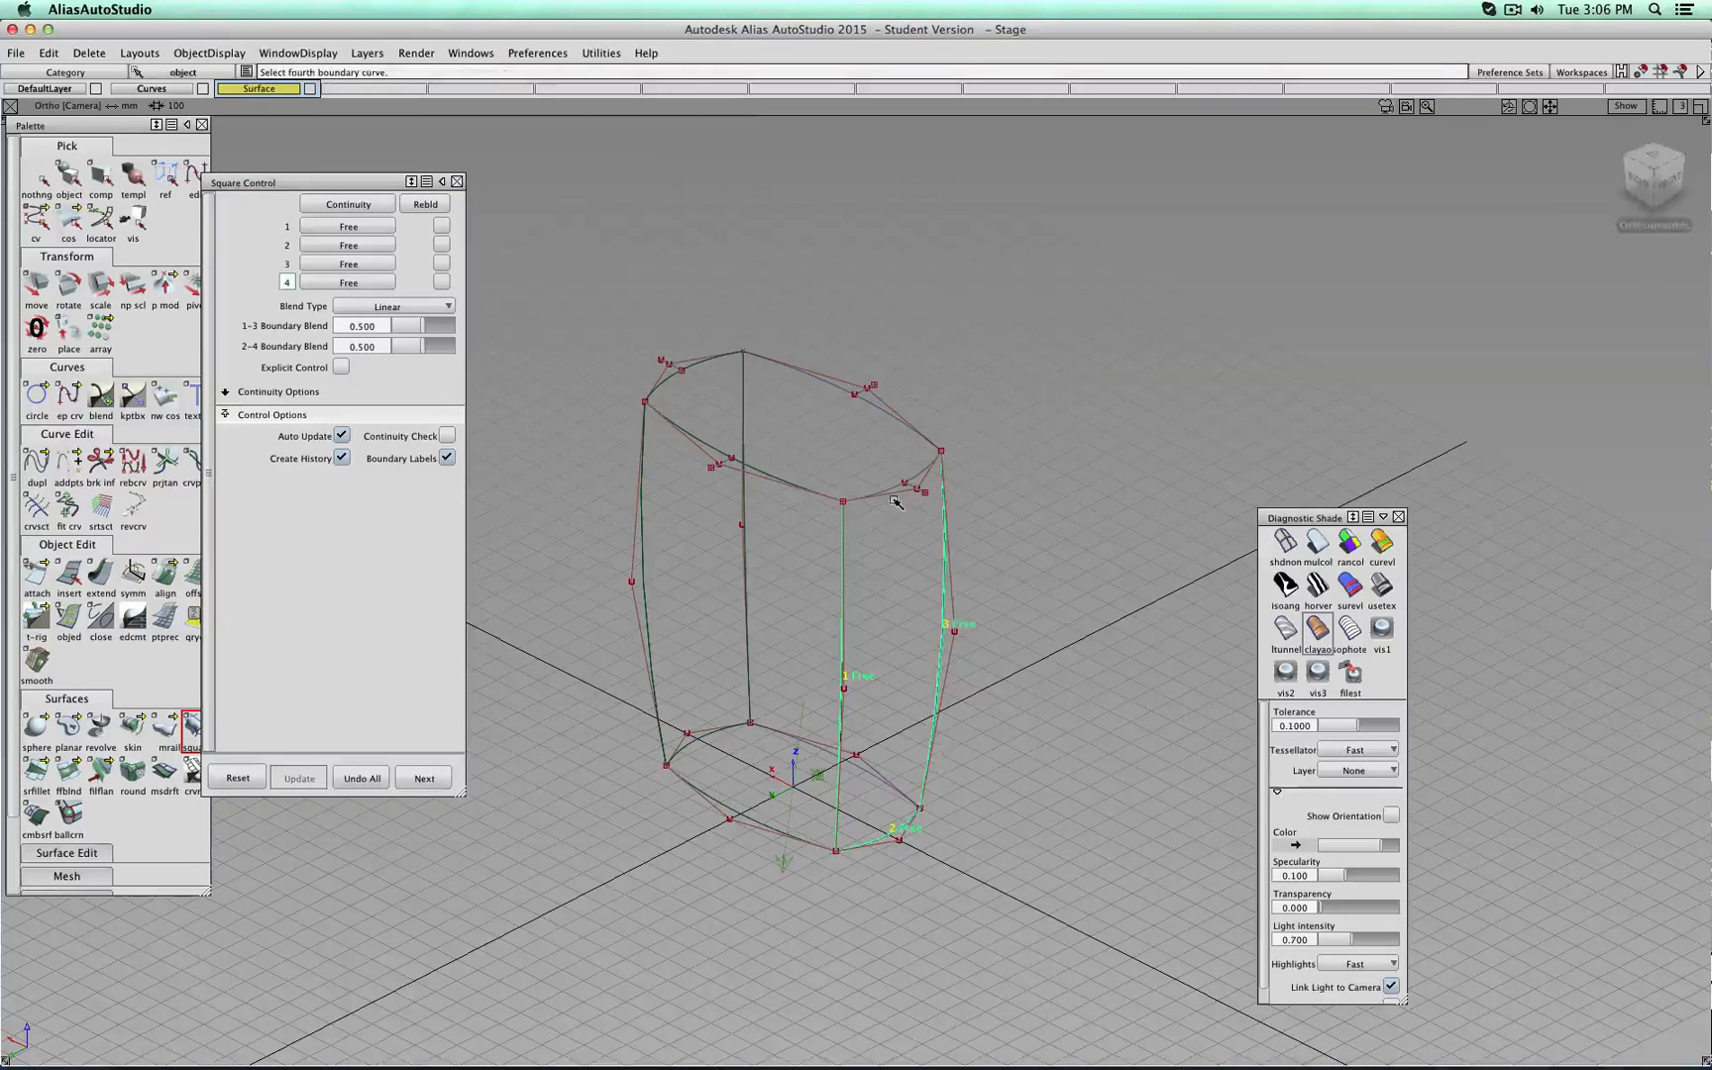
left_click(897, 491)
left_click(423, 777)
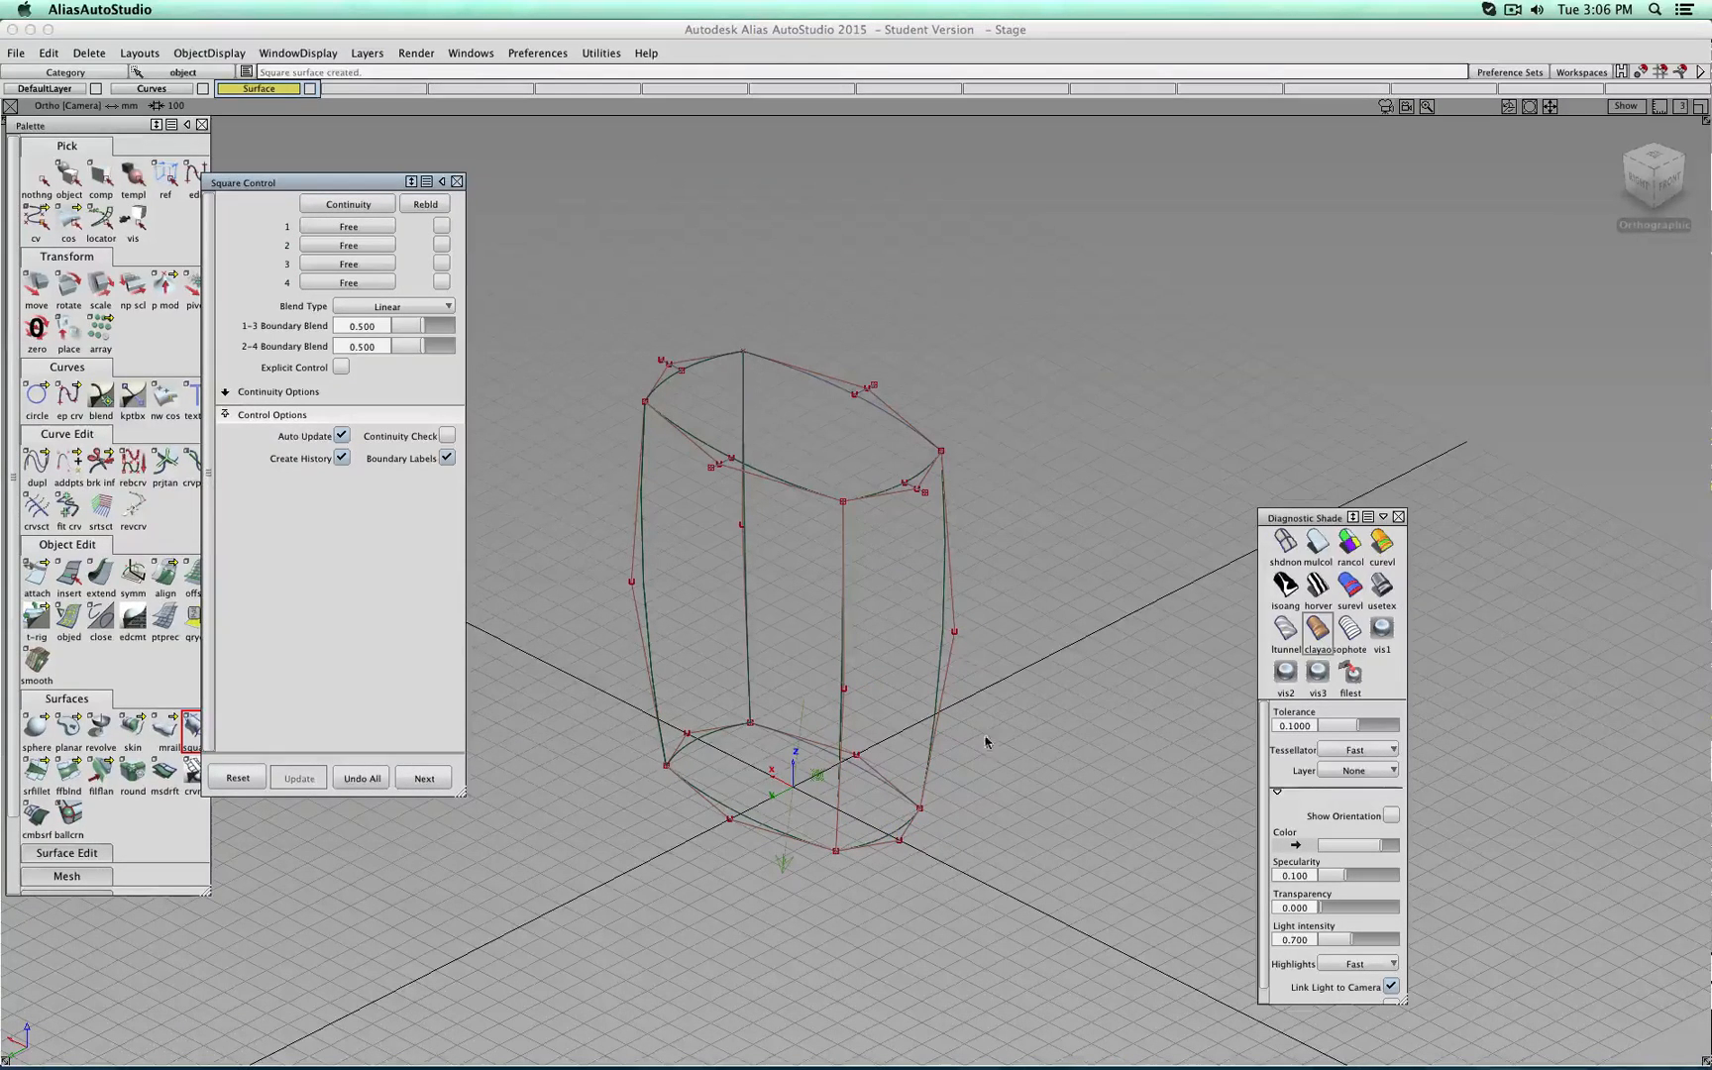
Build the Square surface on the wide rear side from curve#13, curve#12 and the base and rim curves, and finish the tool.
left_click(924, 765)
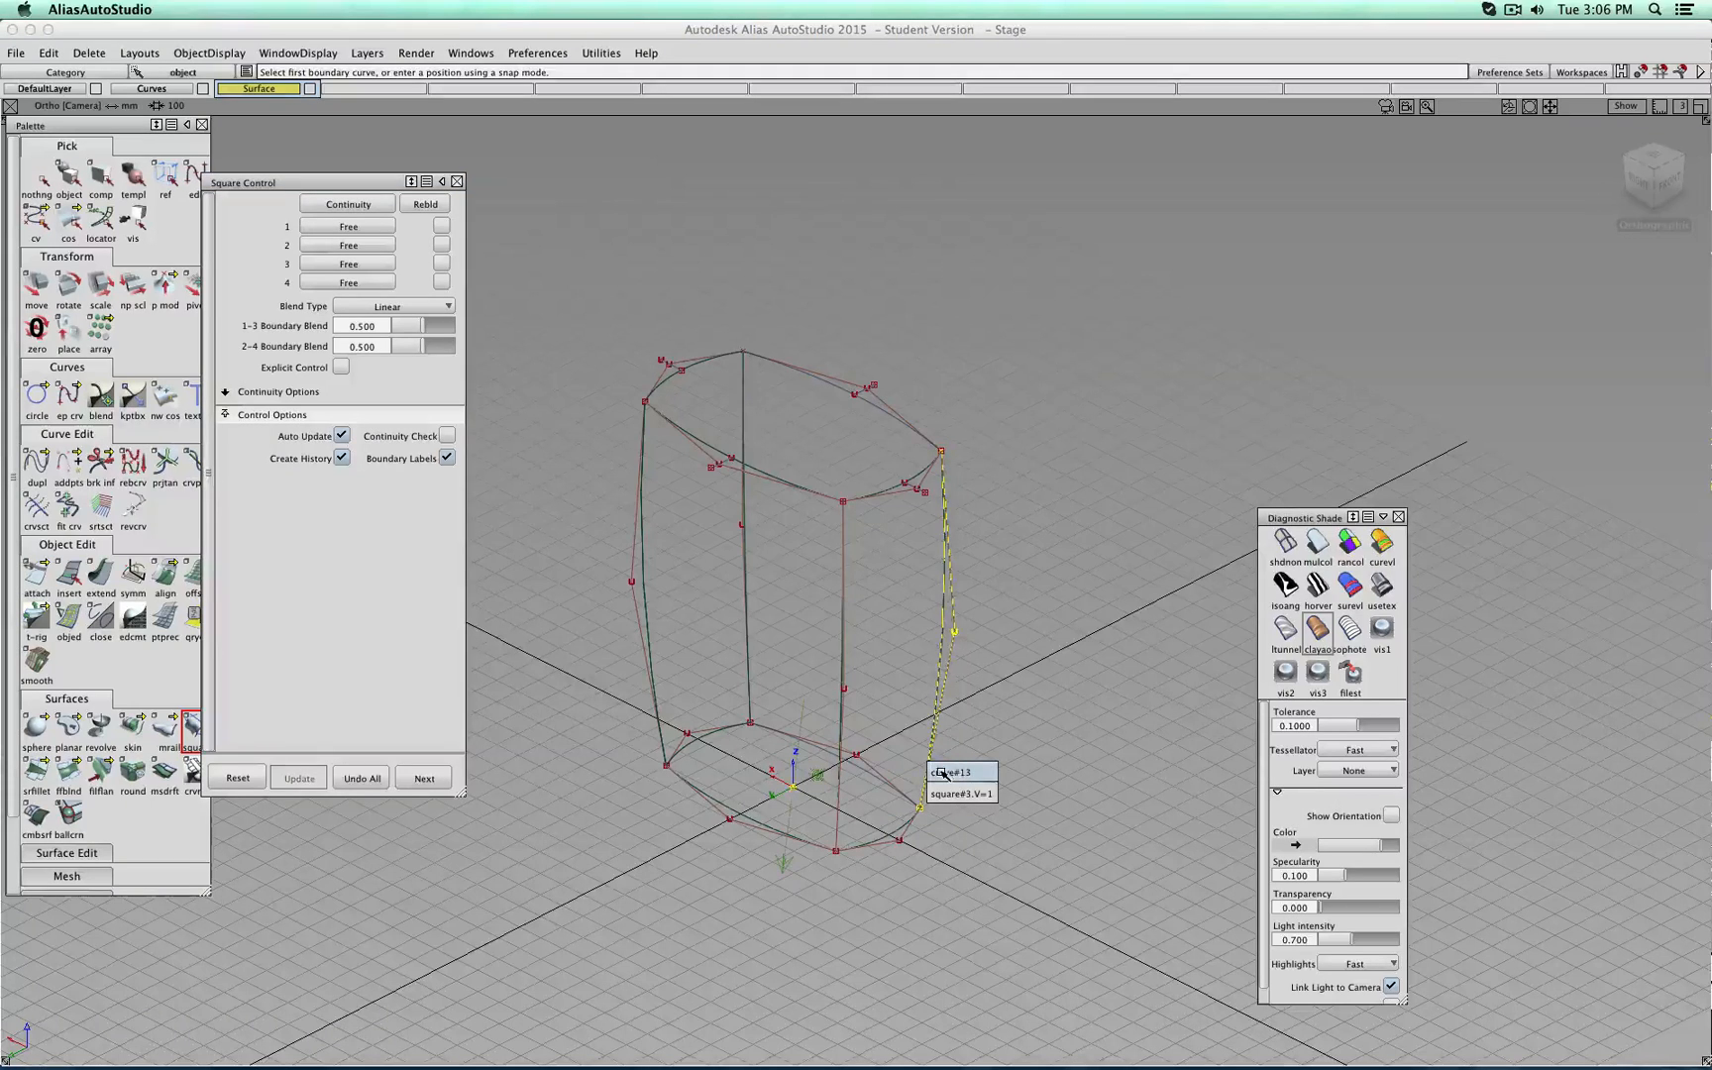
left_click(951, 773)
left_click(878, 771)
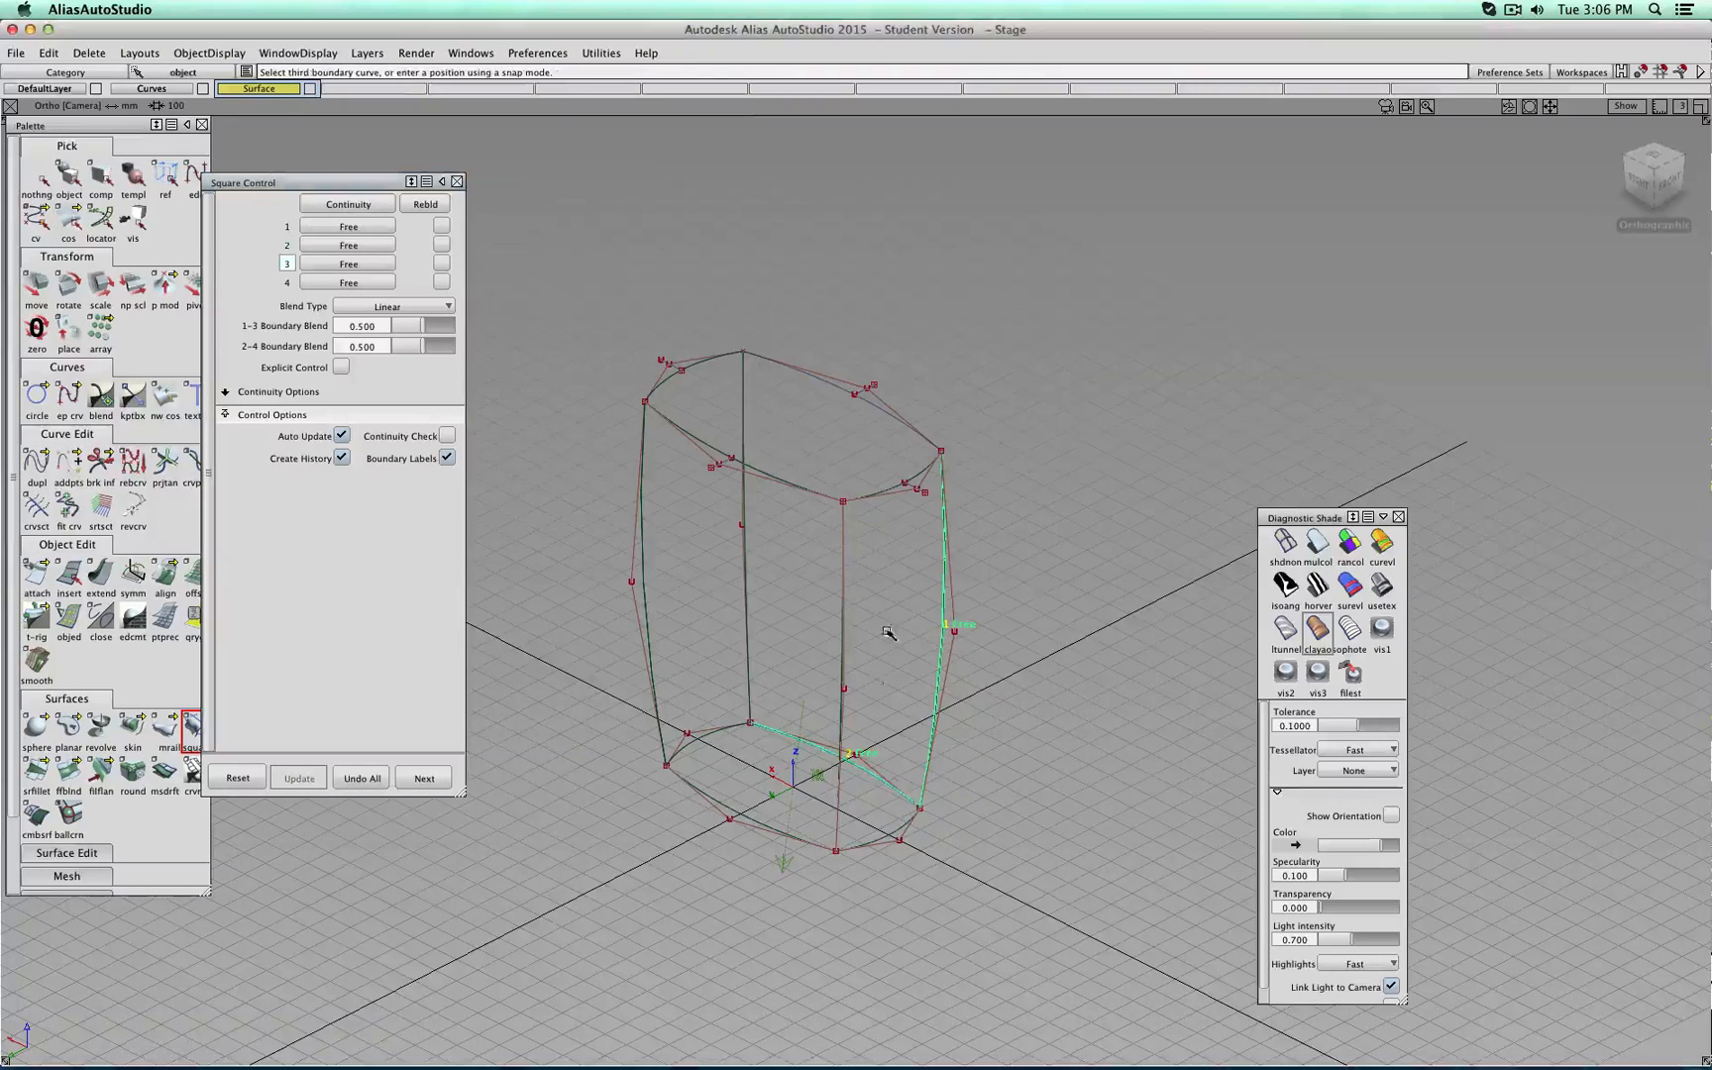
left_click(750, 585)
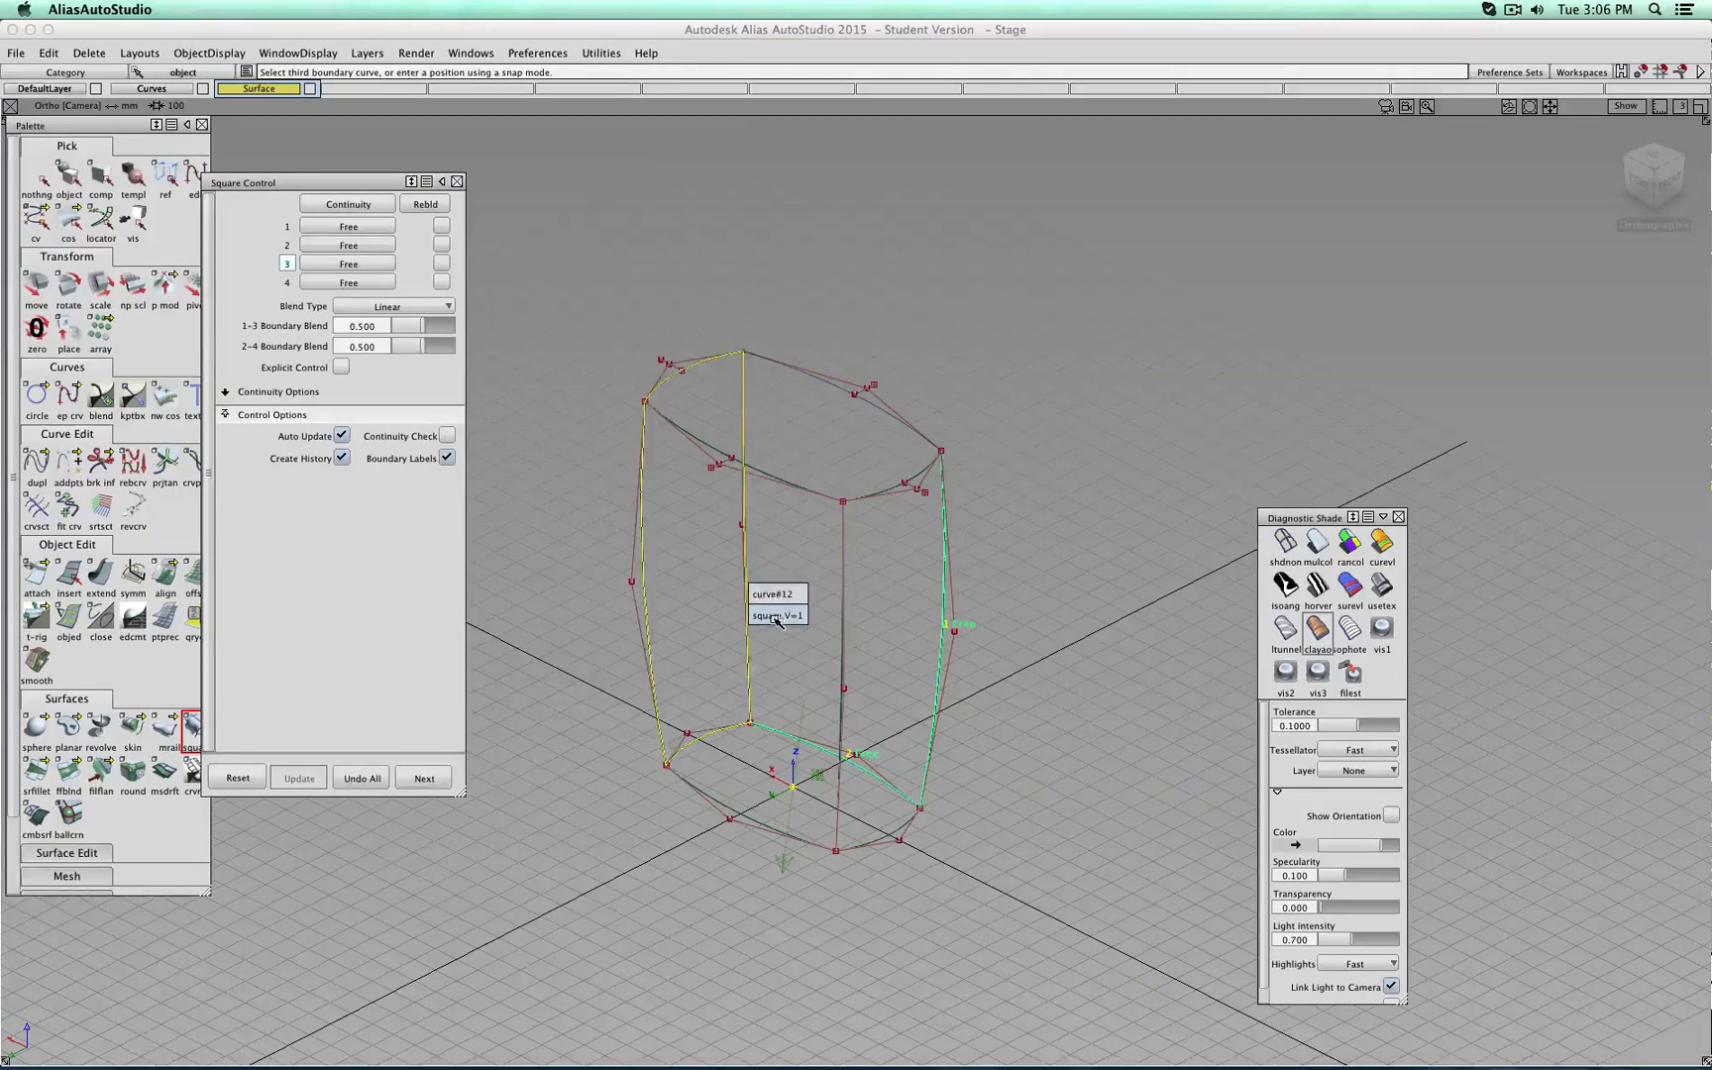
left_click(771, 595)
left_click(885, 414)
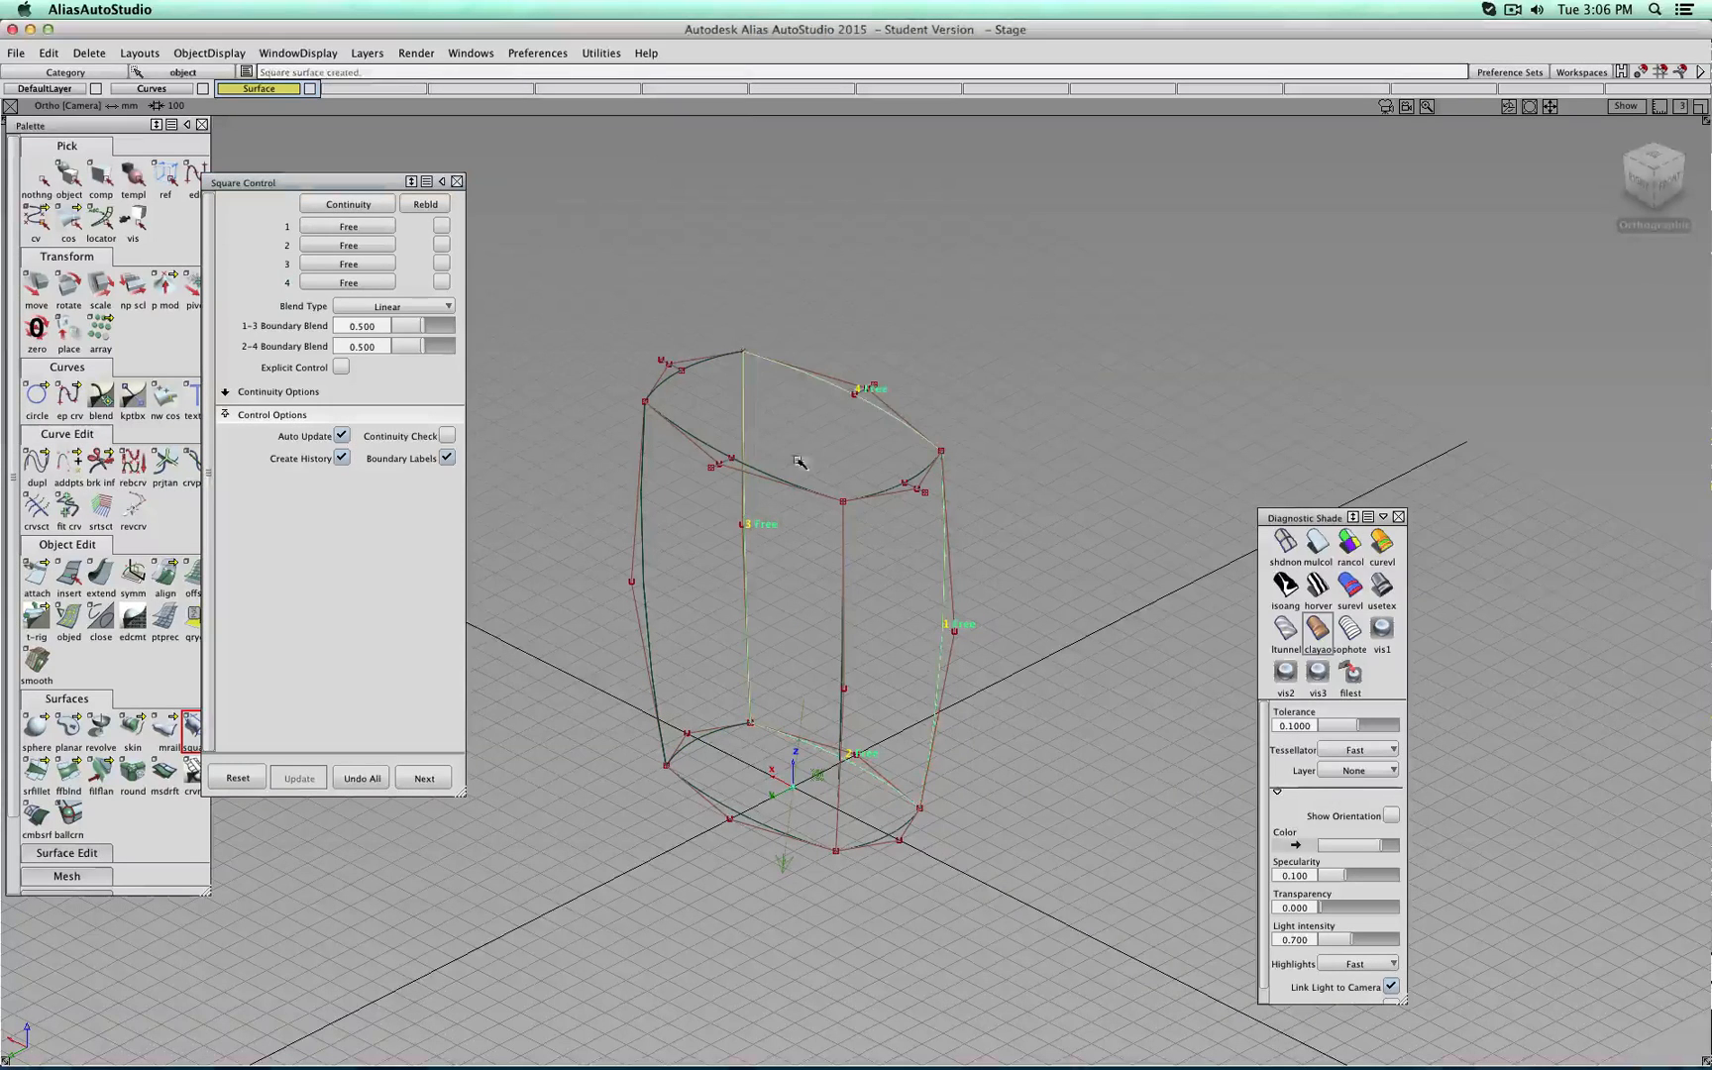
left_click(425, 779)
left_click(457, 182)
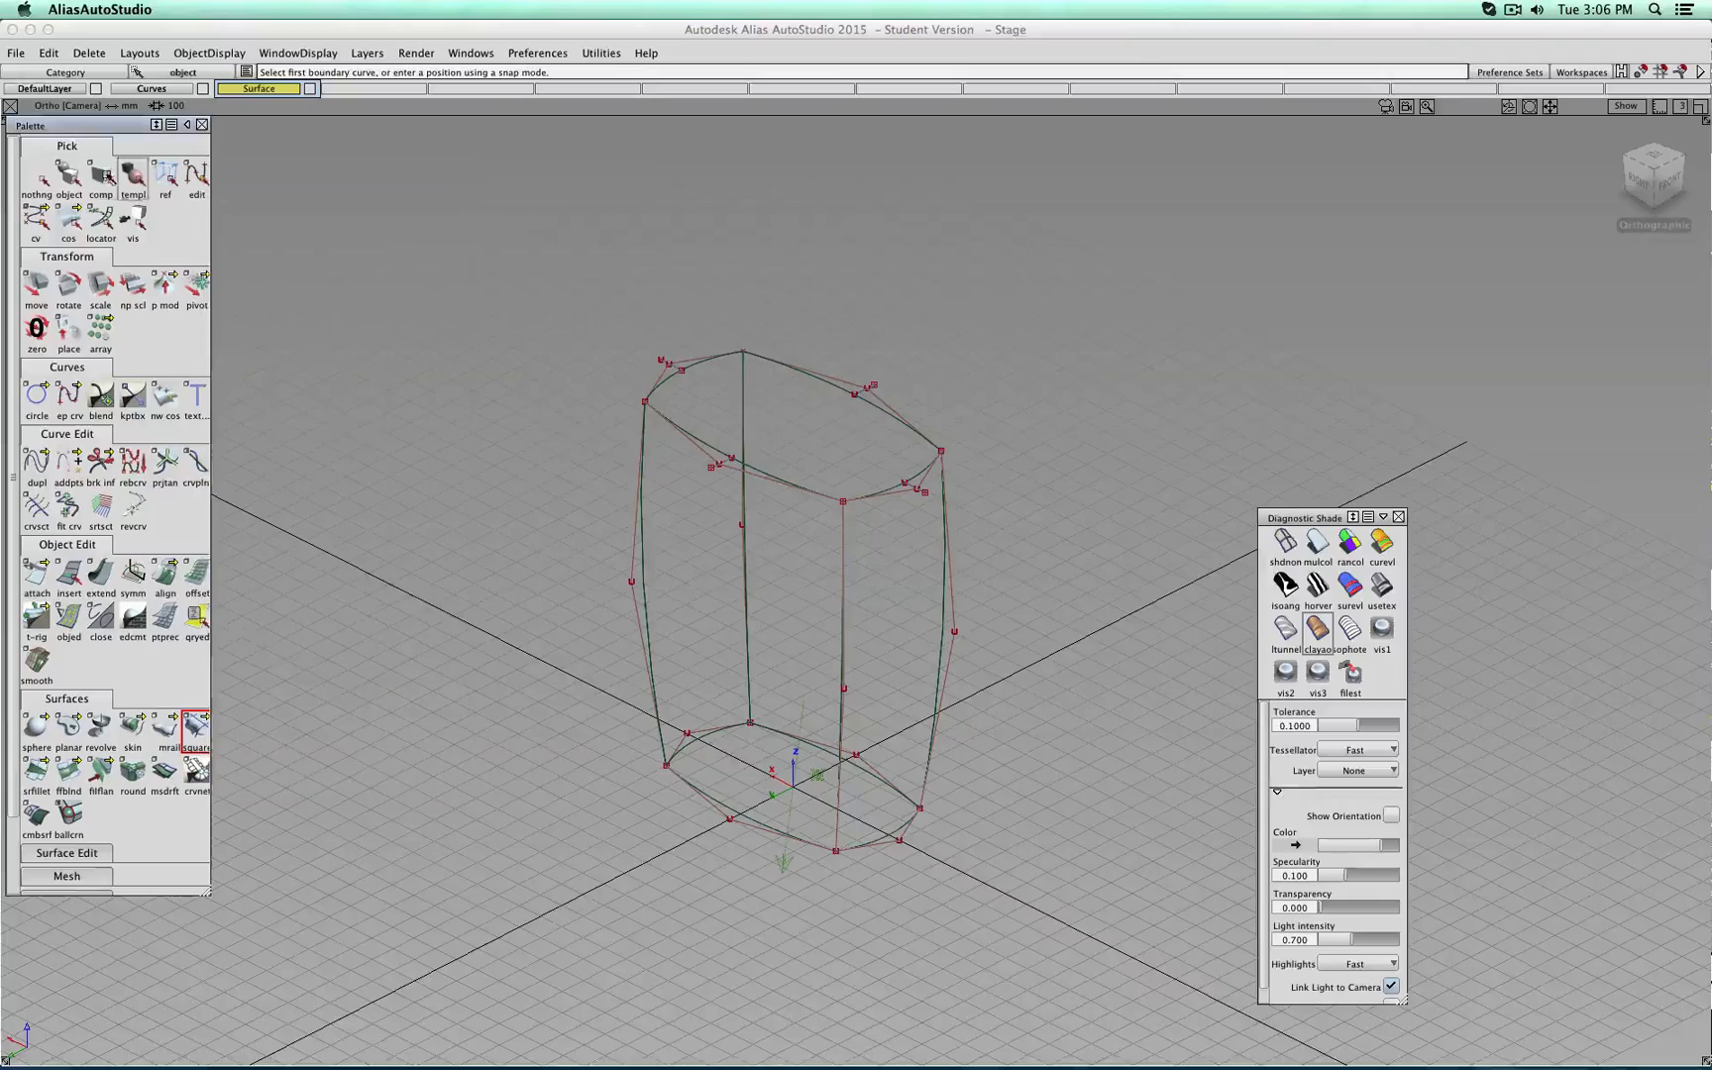
Clear the selection, apply Multi Color diagnostic shading and inspect the side surfaces all around.
left_click(36, 177)
left_click(1316, 542)
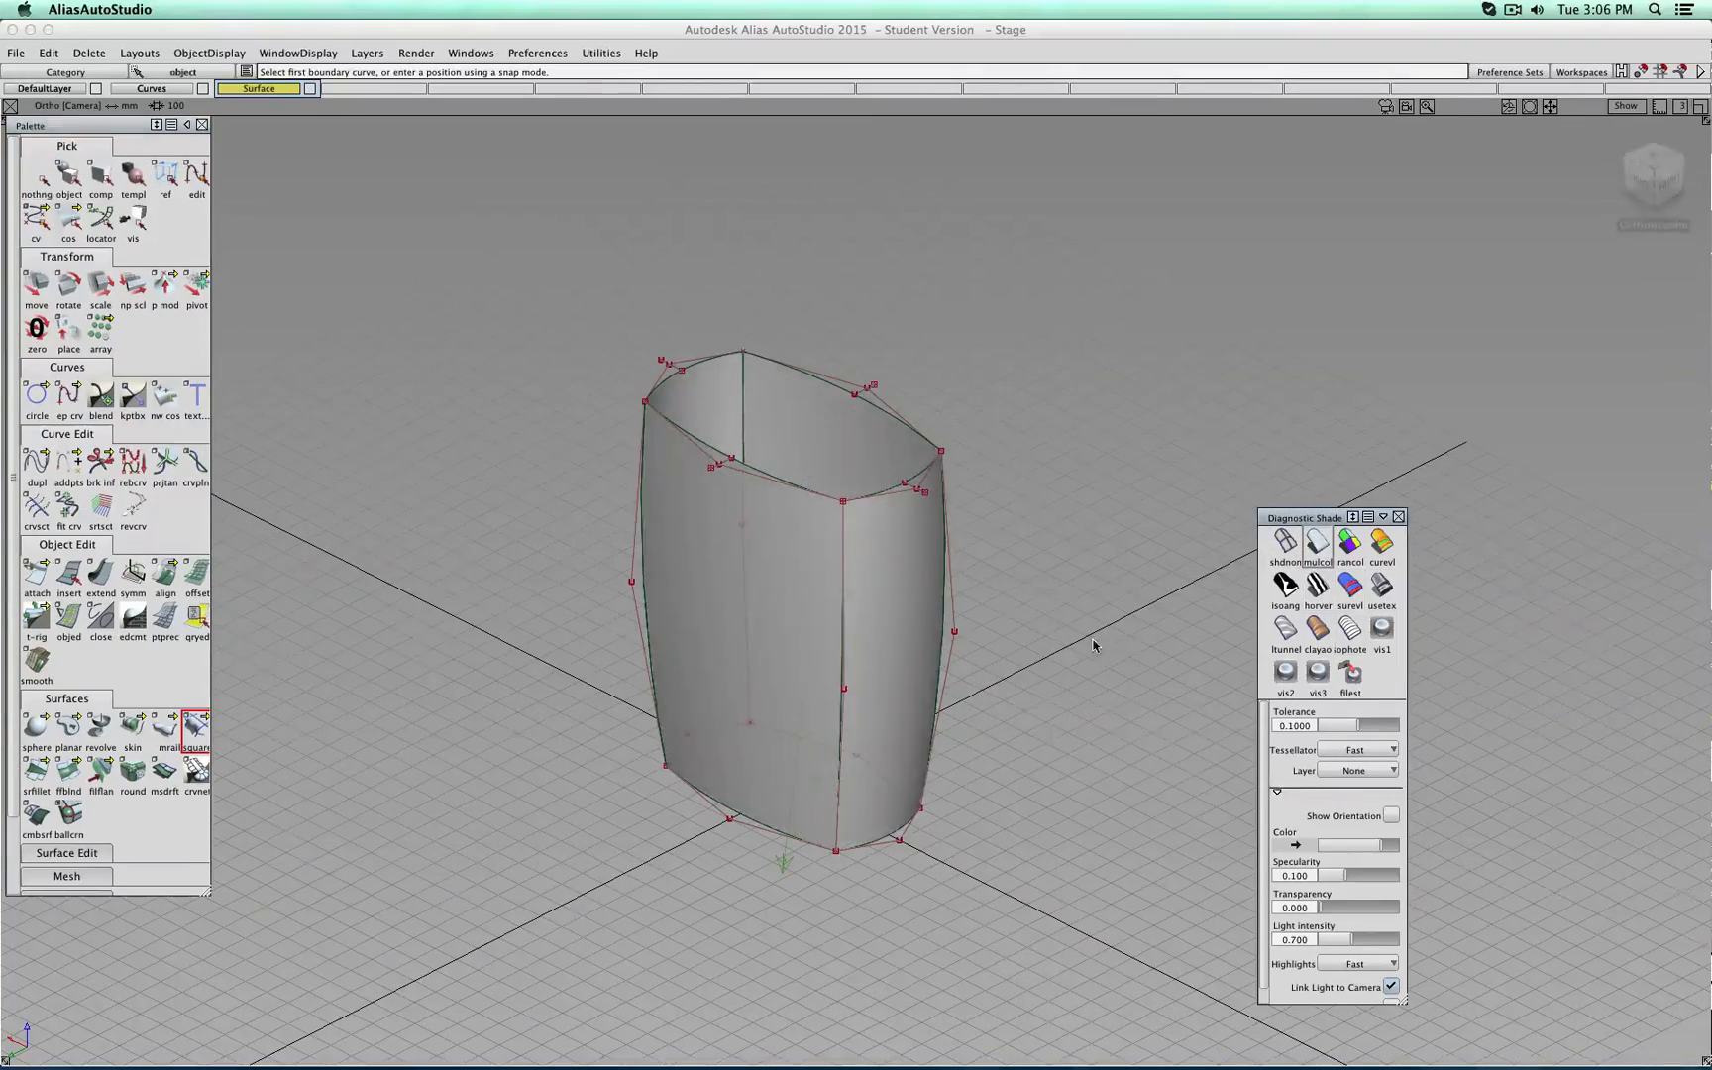
mouse_move(1097, 646)
left_mouse_down("shift+super")
mouse_move(1093, 600)
mouse_move(1554, 562)
mouse_move(835, 462)
mouse_move(1074, 603)
mouse_move(1060, 722)
mouse_move(1092, 260)
mouse_move(1082, 543)
mouse_move(795, 760)
mouse_move(927, 922)
mouse_move(928, 946)
left_mouse_up("shift+super")
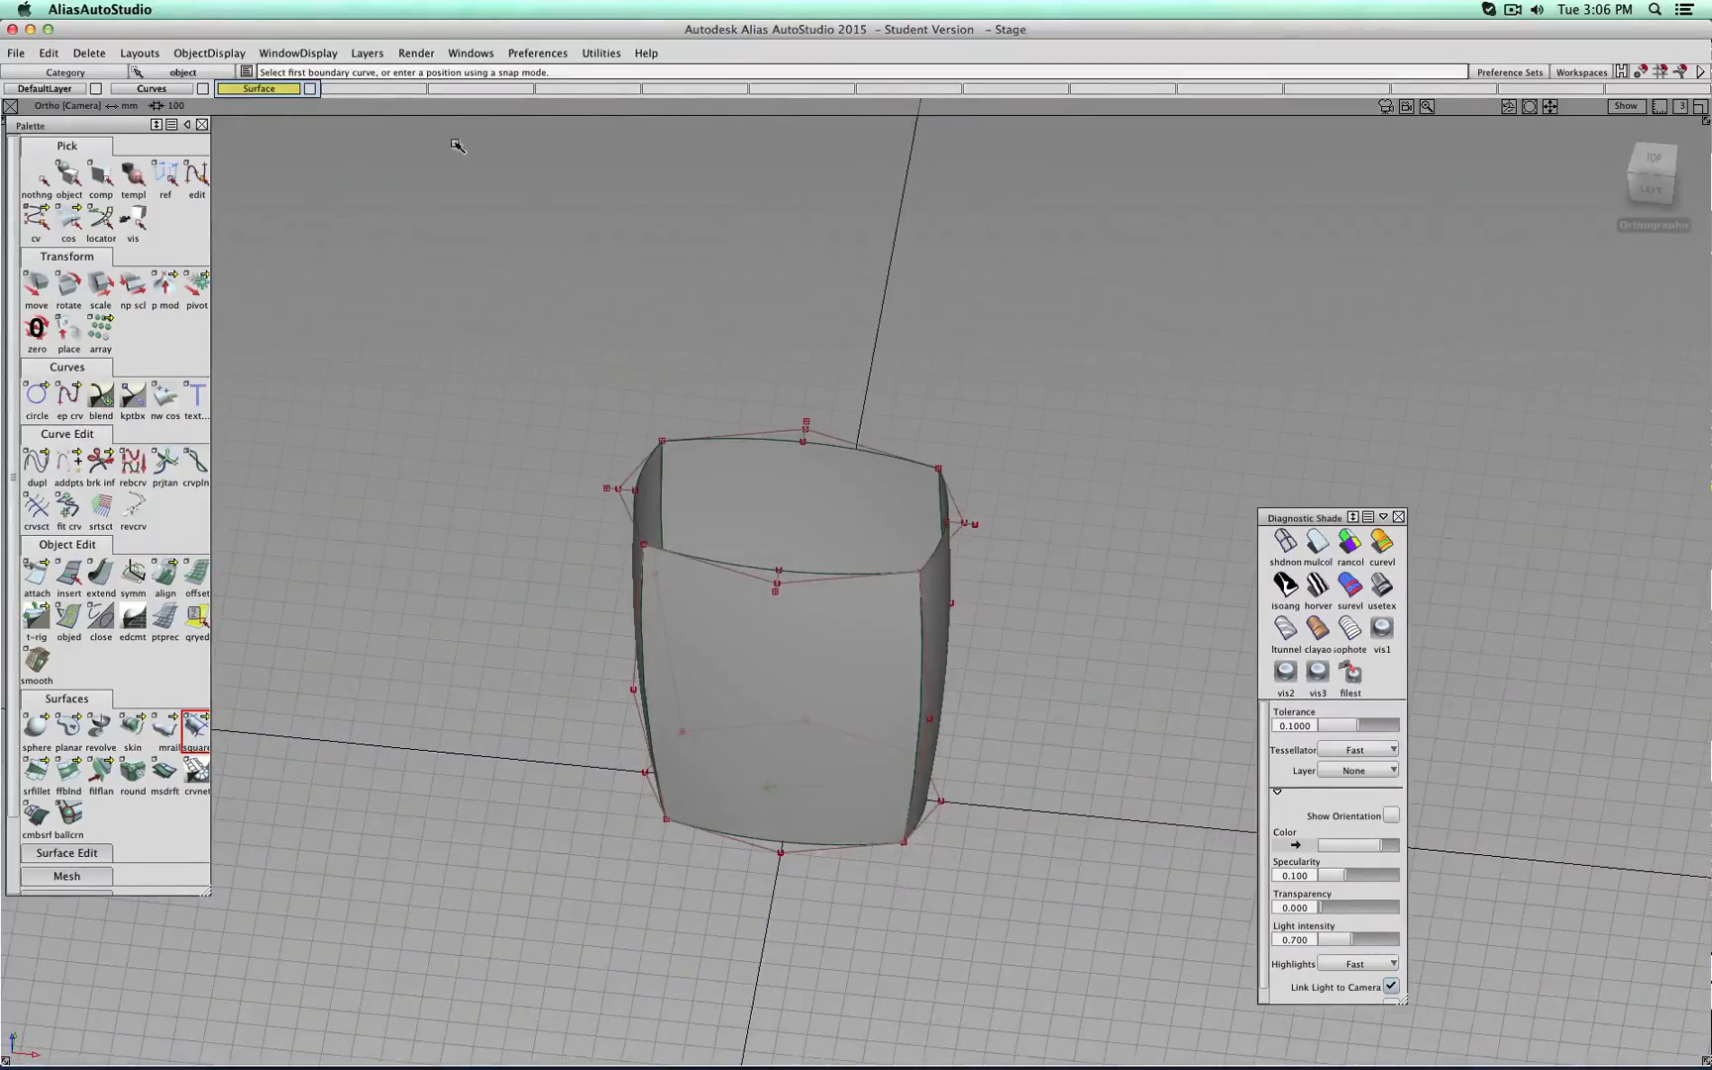
Hide the Surface layer and create a planar surface from the four base curves.
left_click(311, 90)
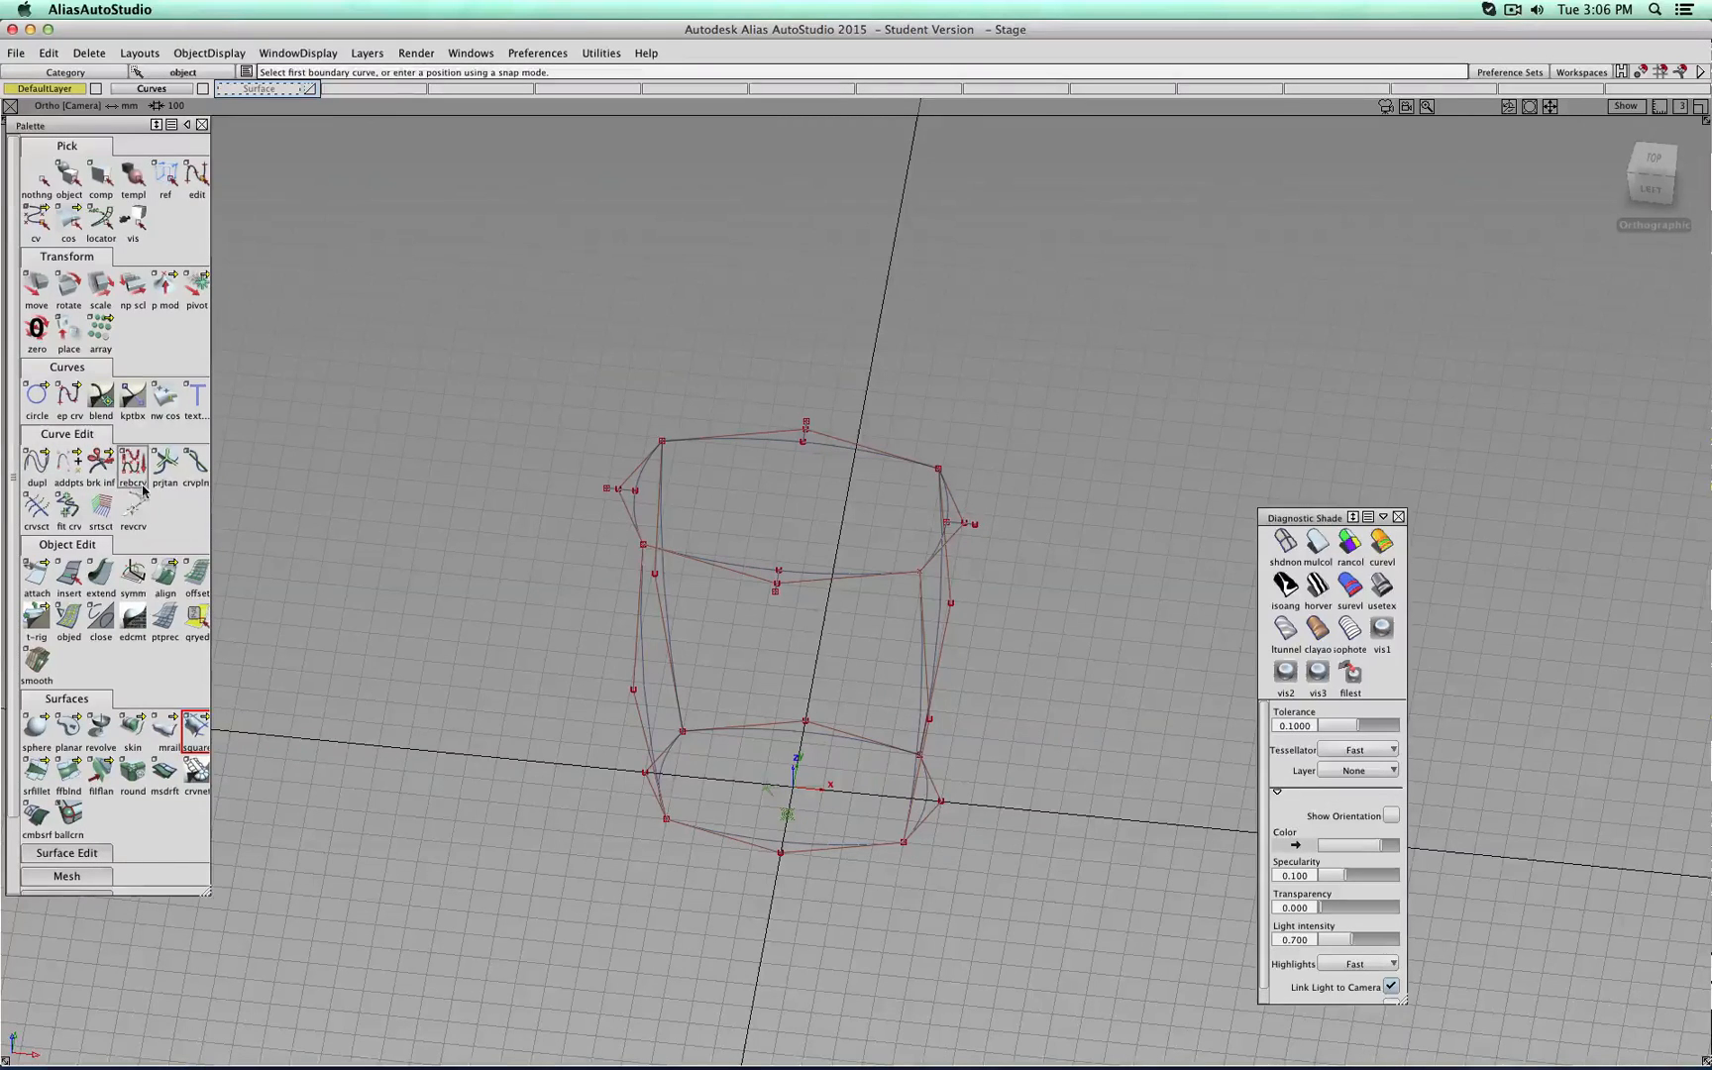
left_click(69, 728)
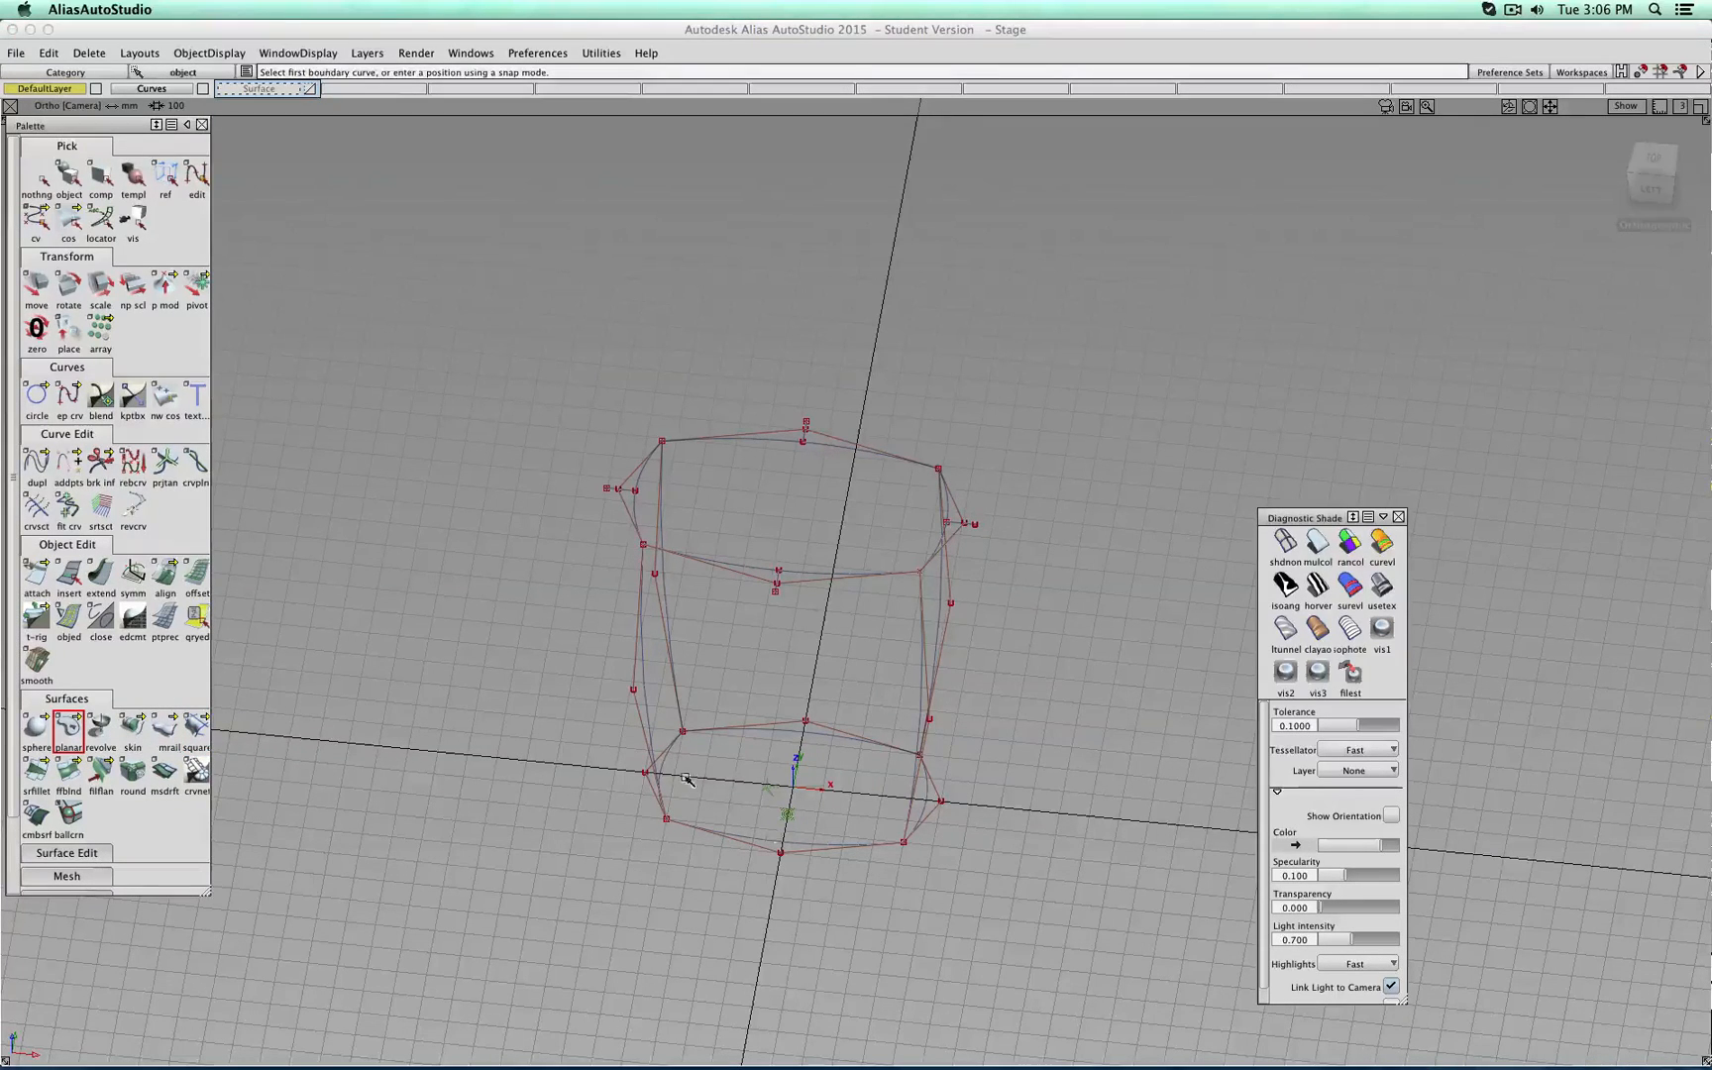
left_click(821, 743)
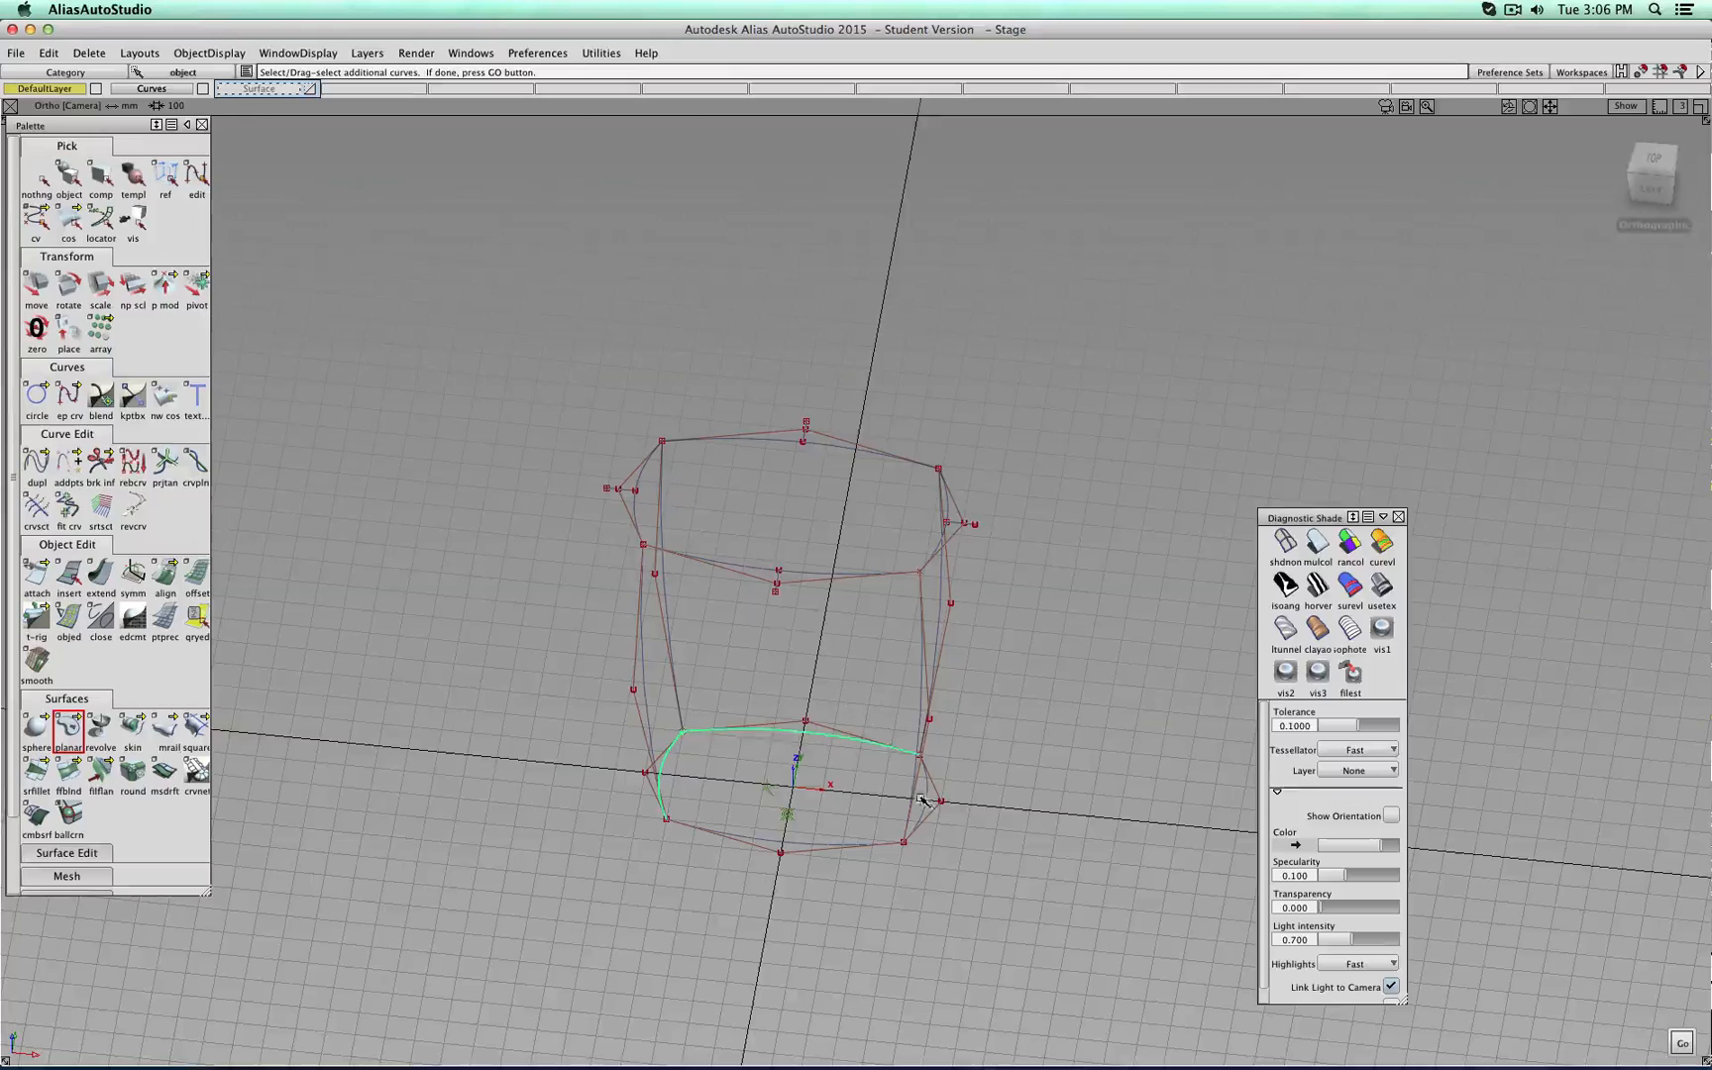
left_click(802, 845)
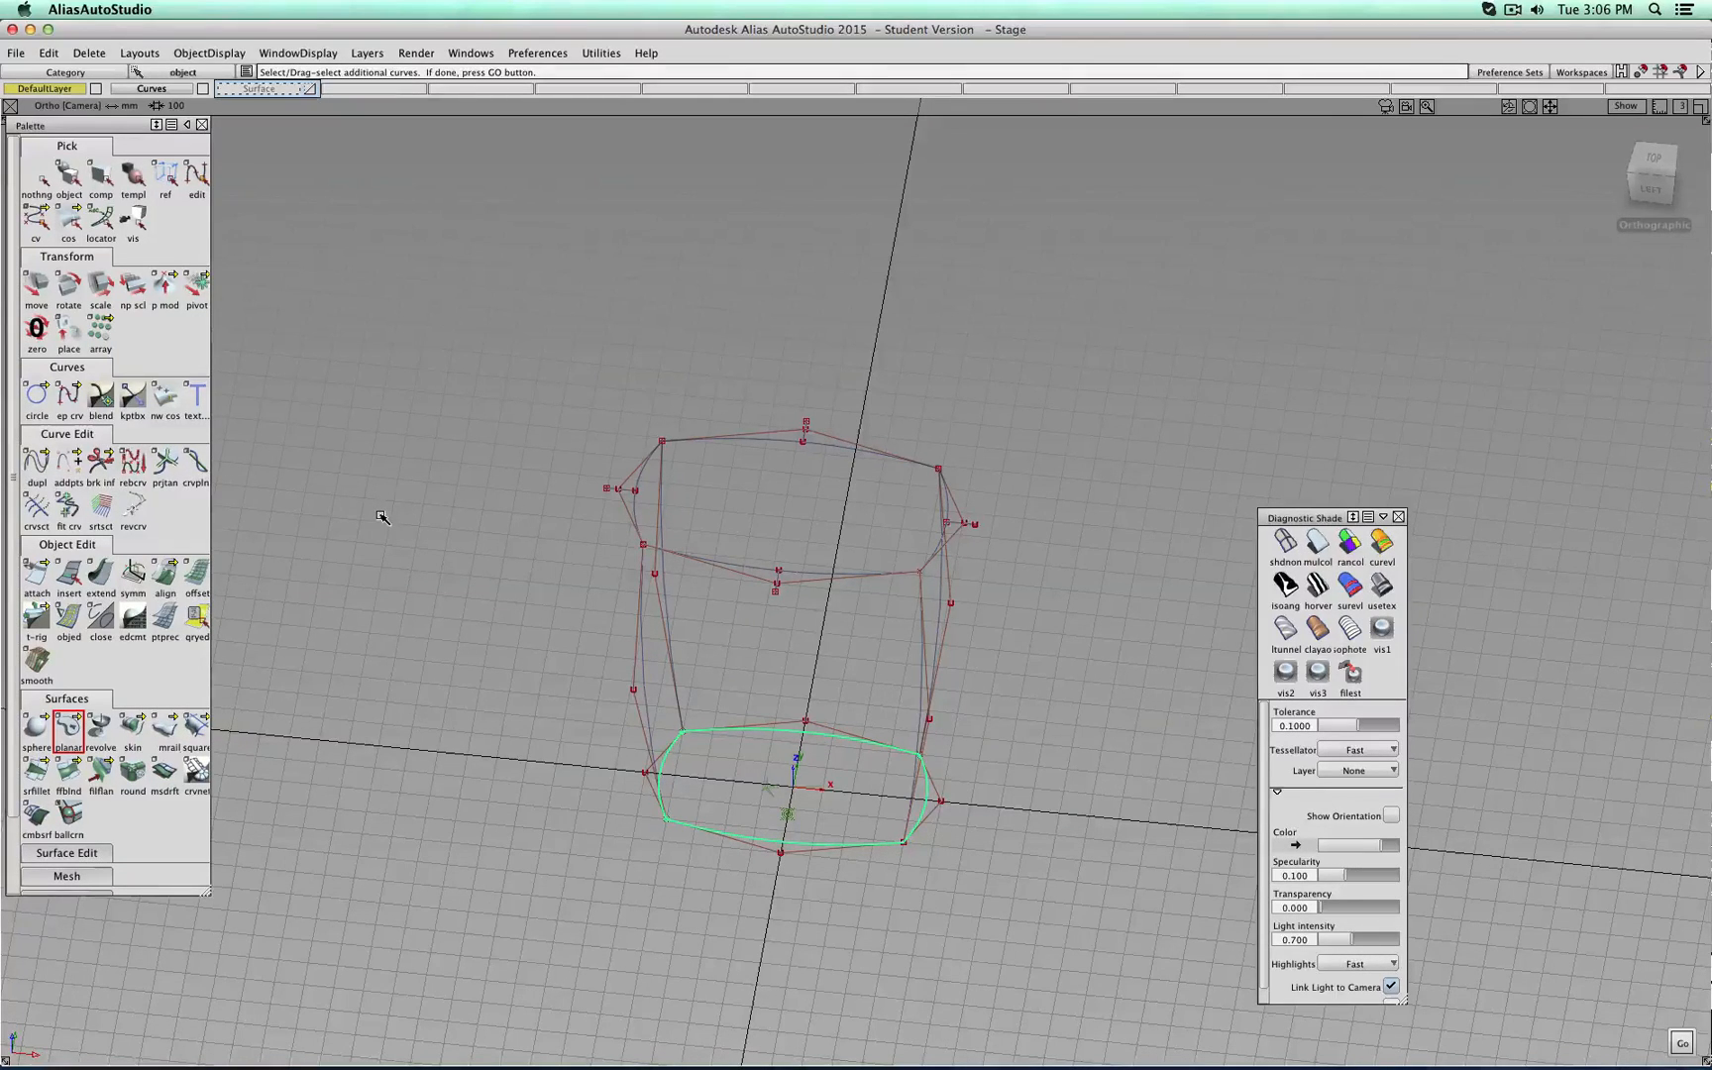
Assign the planar base surface to the Surface layer and make that layer visible again.
left_click(69, 179)
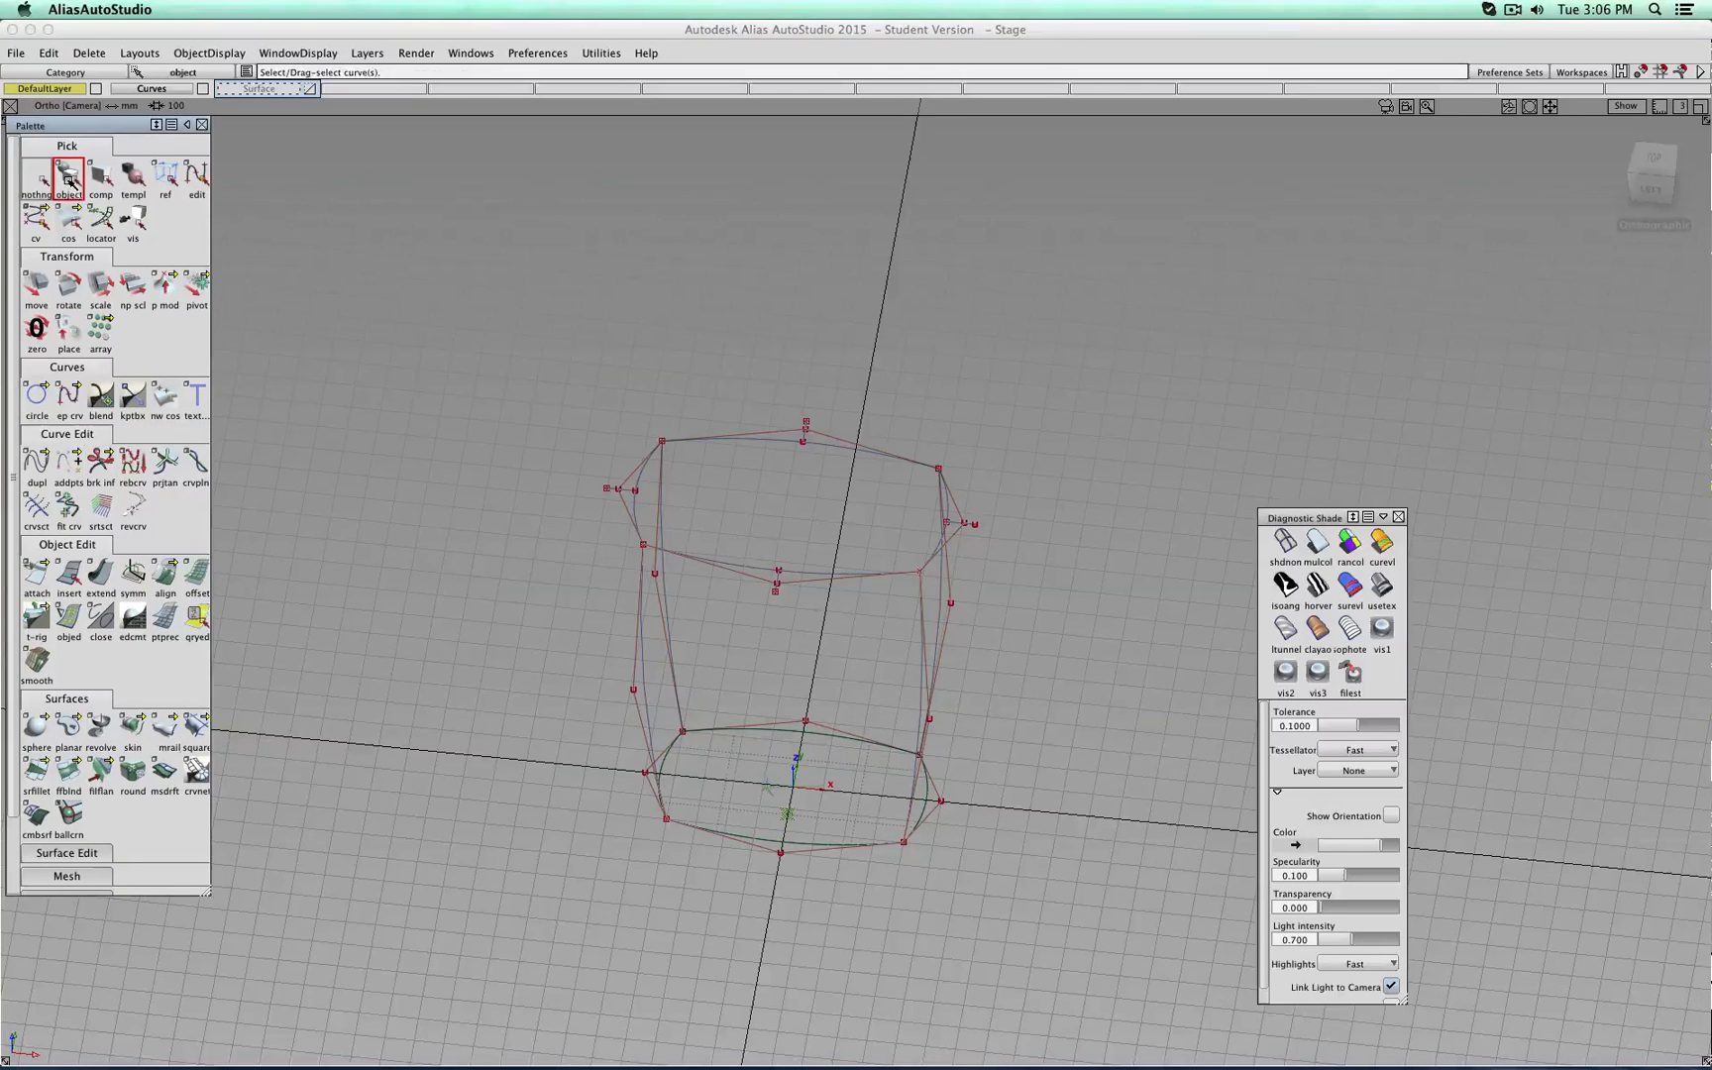
left_click(699, 753)
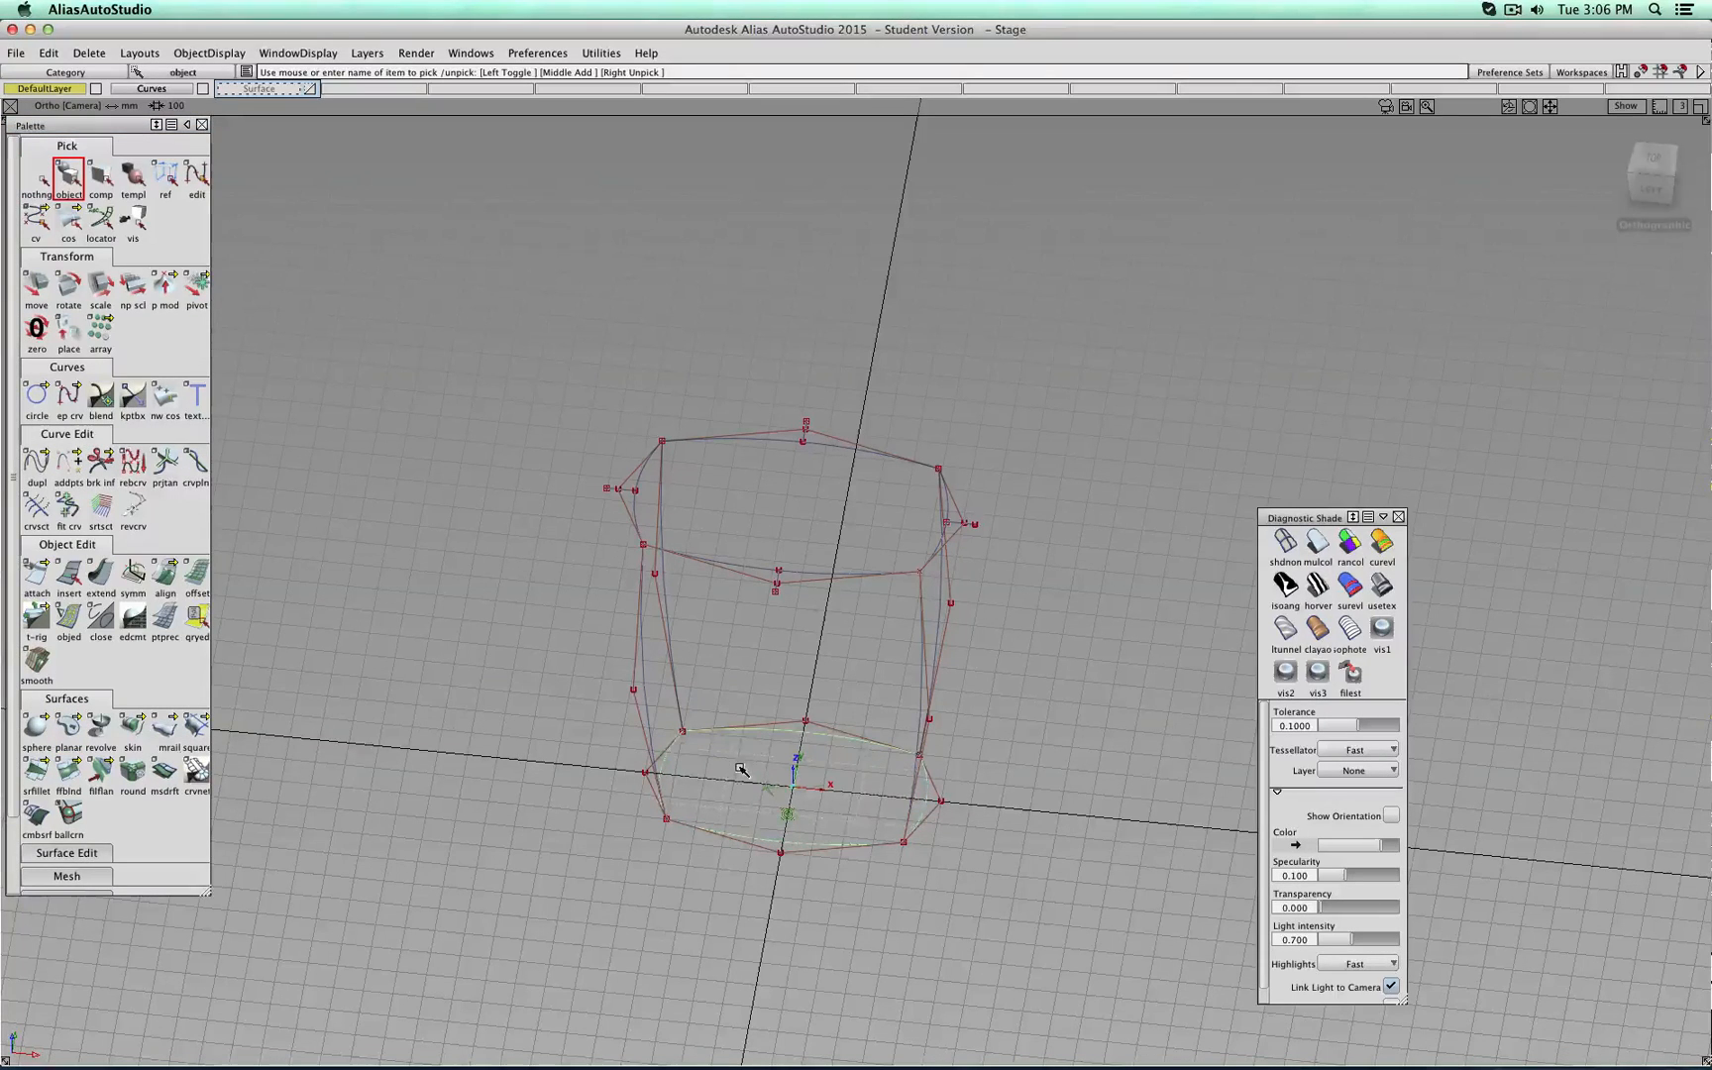
left_click(274, 90)
left_click(260, 106)
left_click(311, 91)
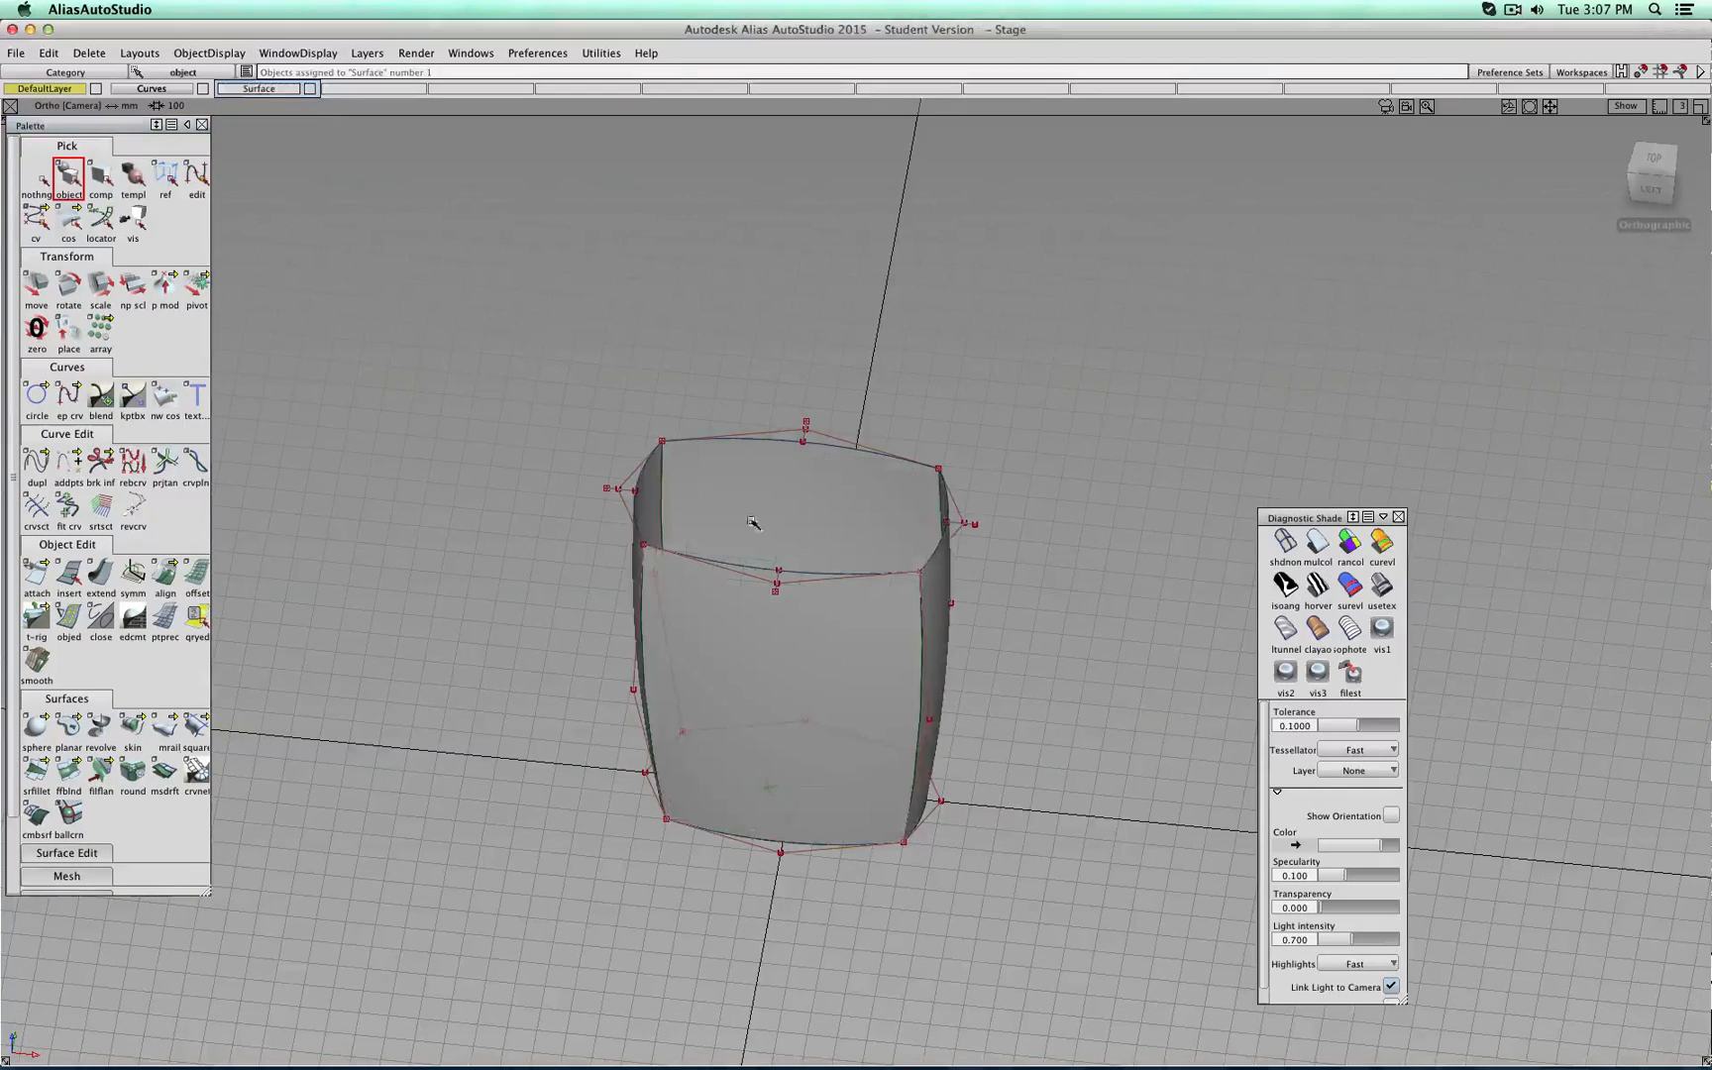
Turn diagnostic shading off, reapply Multi Color shading to the model, and hide the Surface layer.
mouse_move(932, 520)
left_mouse_down("alt+shift")
mouse_move(941, 692)
mouse_move(883, 313)
mouse_move(933, 243)
mouse_move(929, 218)
mouse_move(910, 325)
mouse_move(951, 377)
mouse_move(462, 413)
mouse_move(931, 885)
mouse_move(584, 558)
mouse_move(1074, 634)
left_mouse_up("alt+shift")
left_click(1288, 540)
left_click(1316, 542)
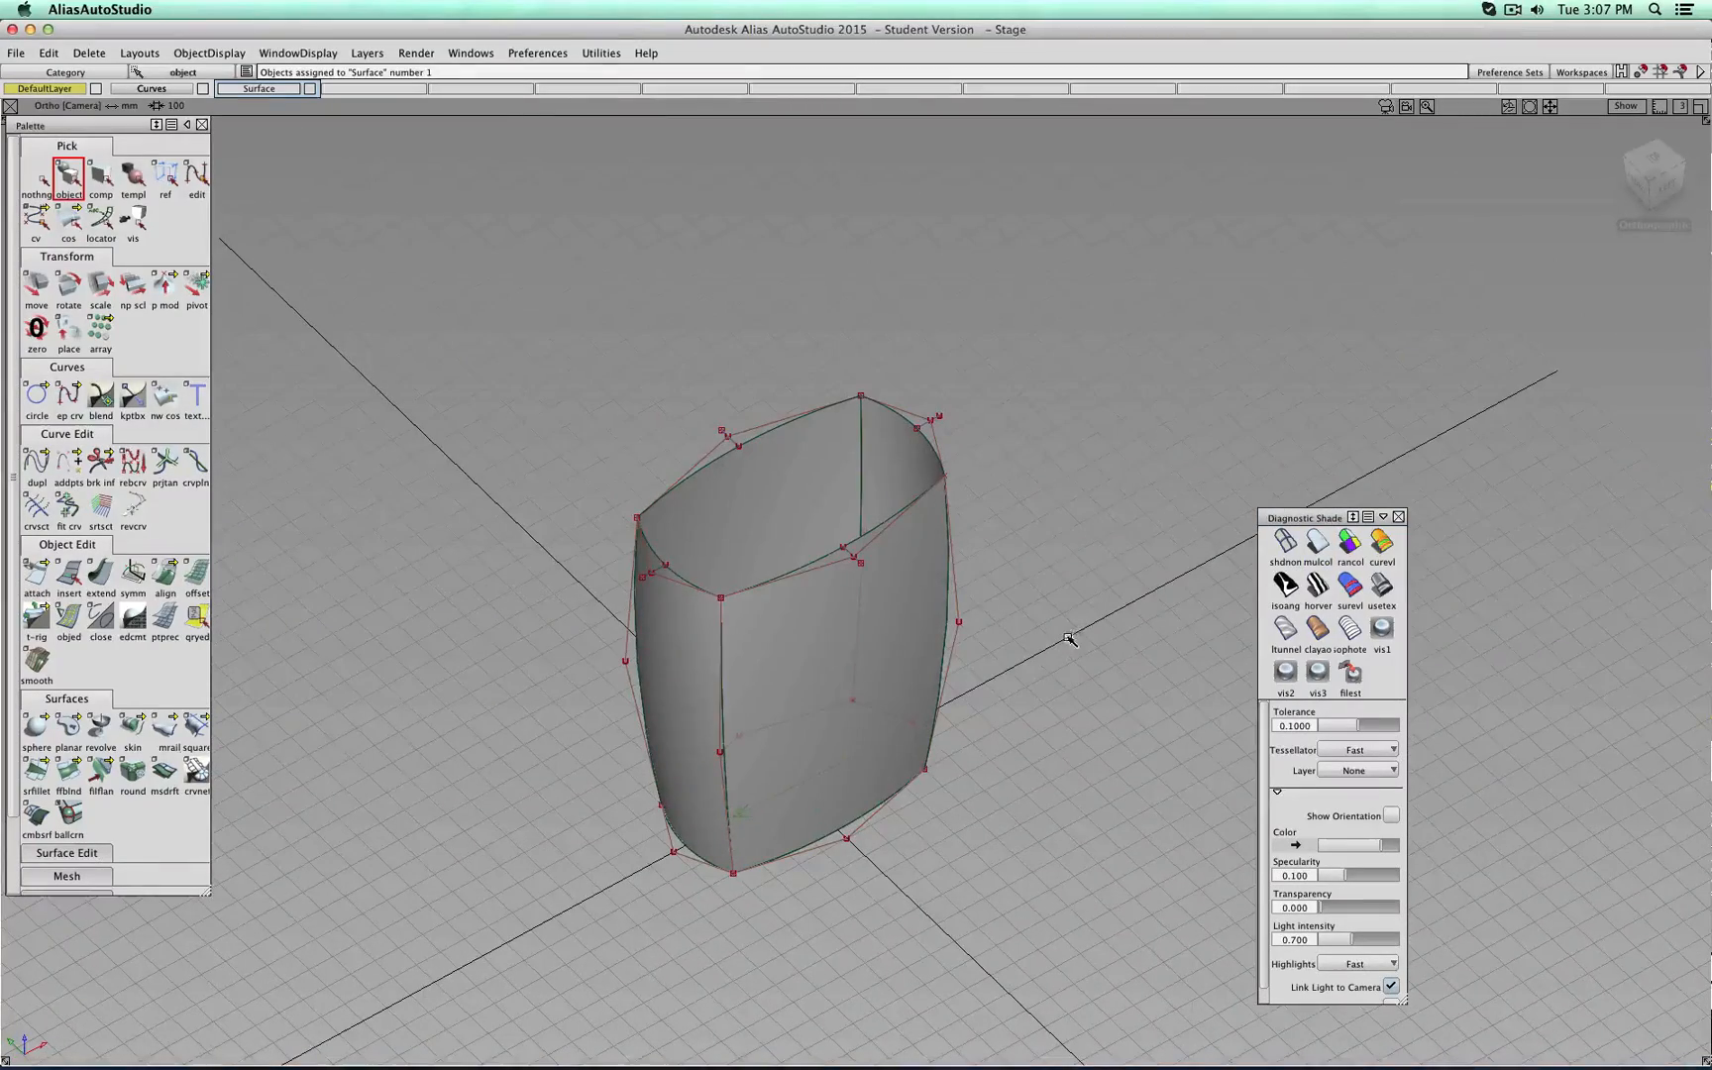
left_click(308, 89)
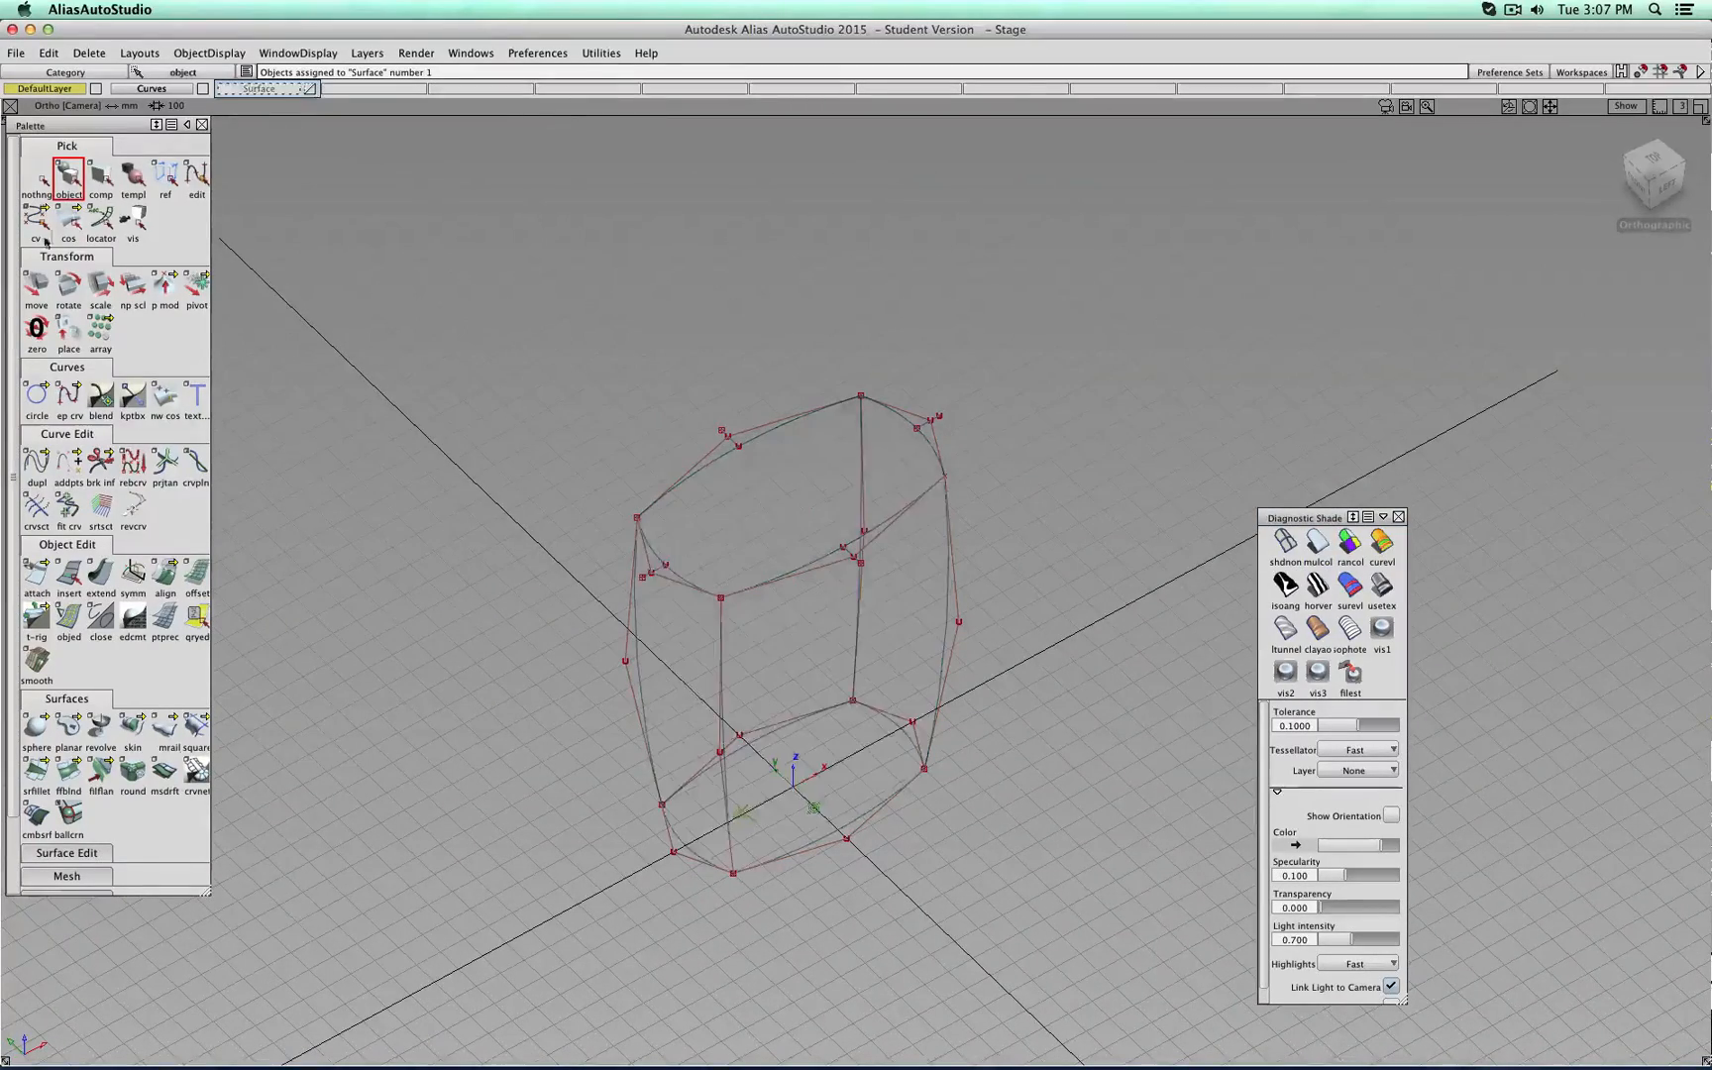
Pick all control points of the container's top rim curves and make the Surface layer visible again.
left_click(45, 224)
left_click_drag(920, 465, 612, 363, "alt+shift")
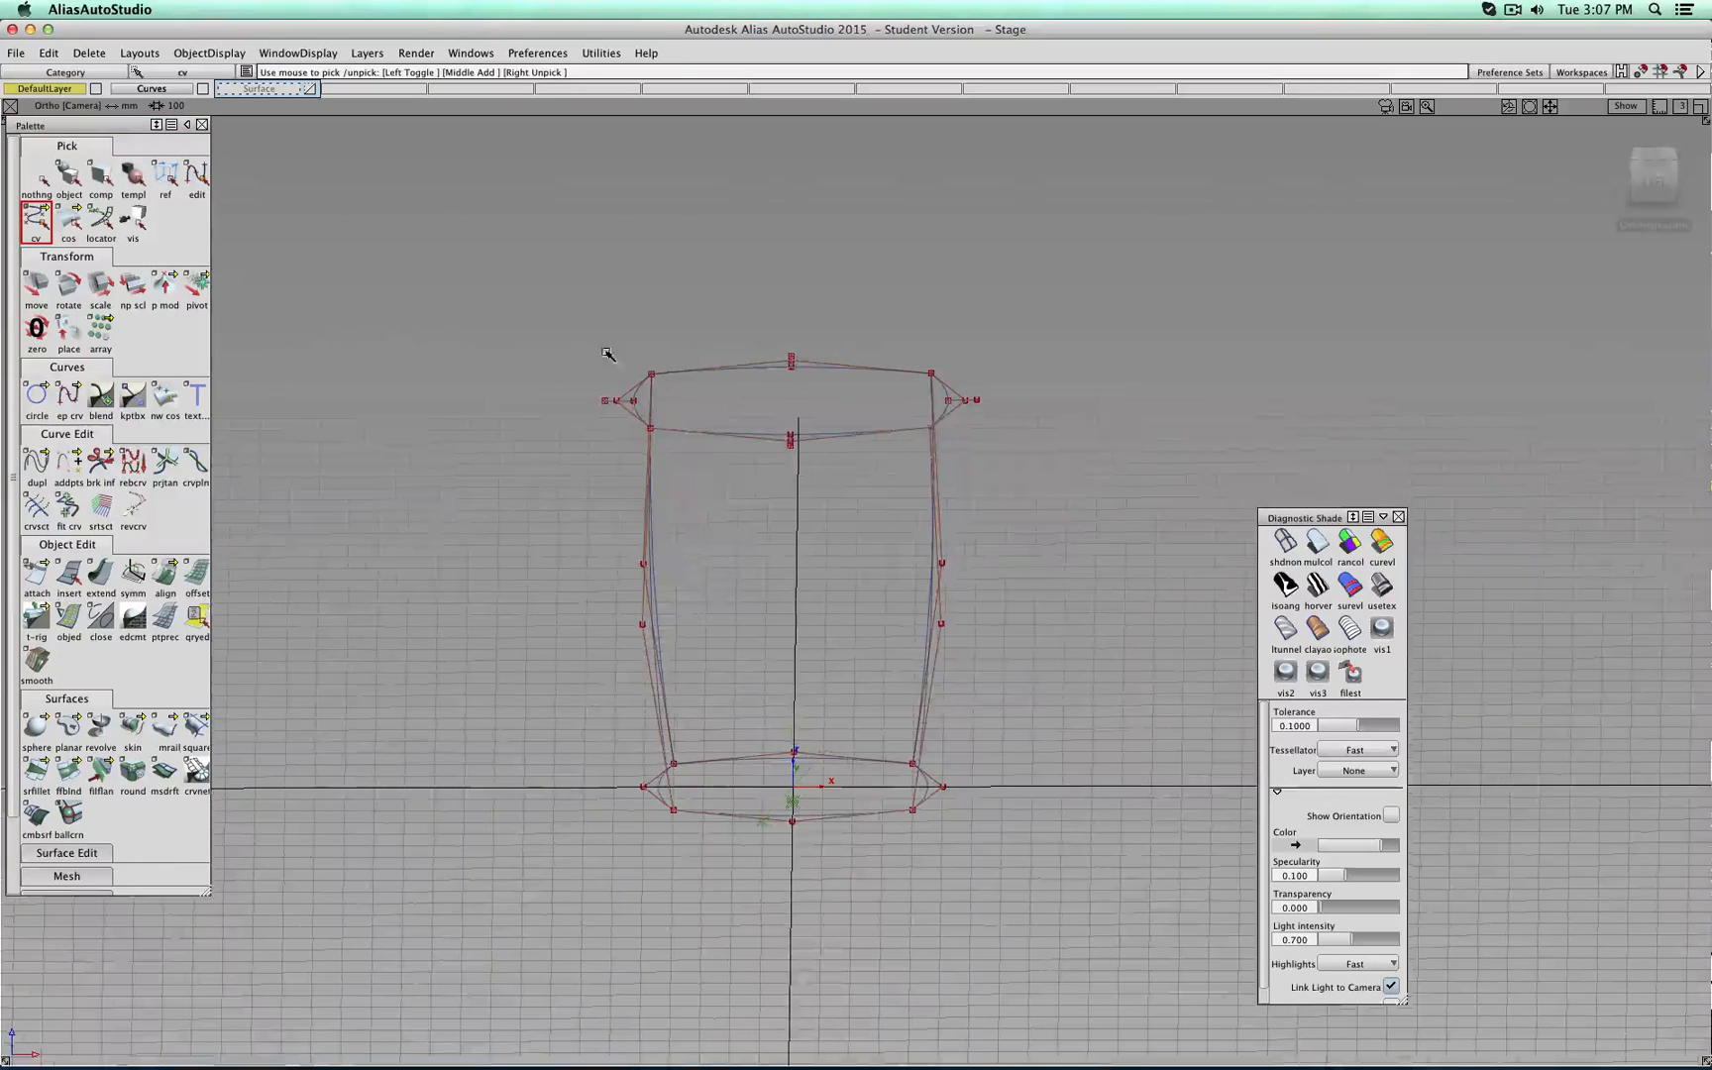
left_click_drag(531, 282, 1095, 489)
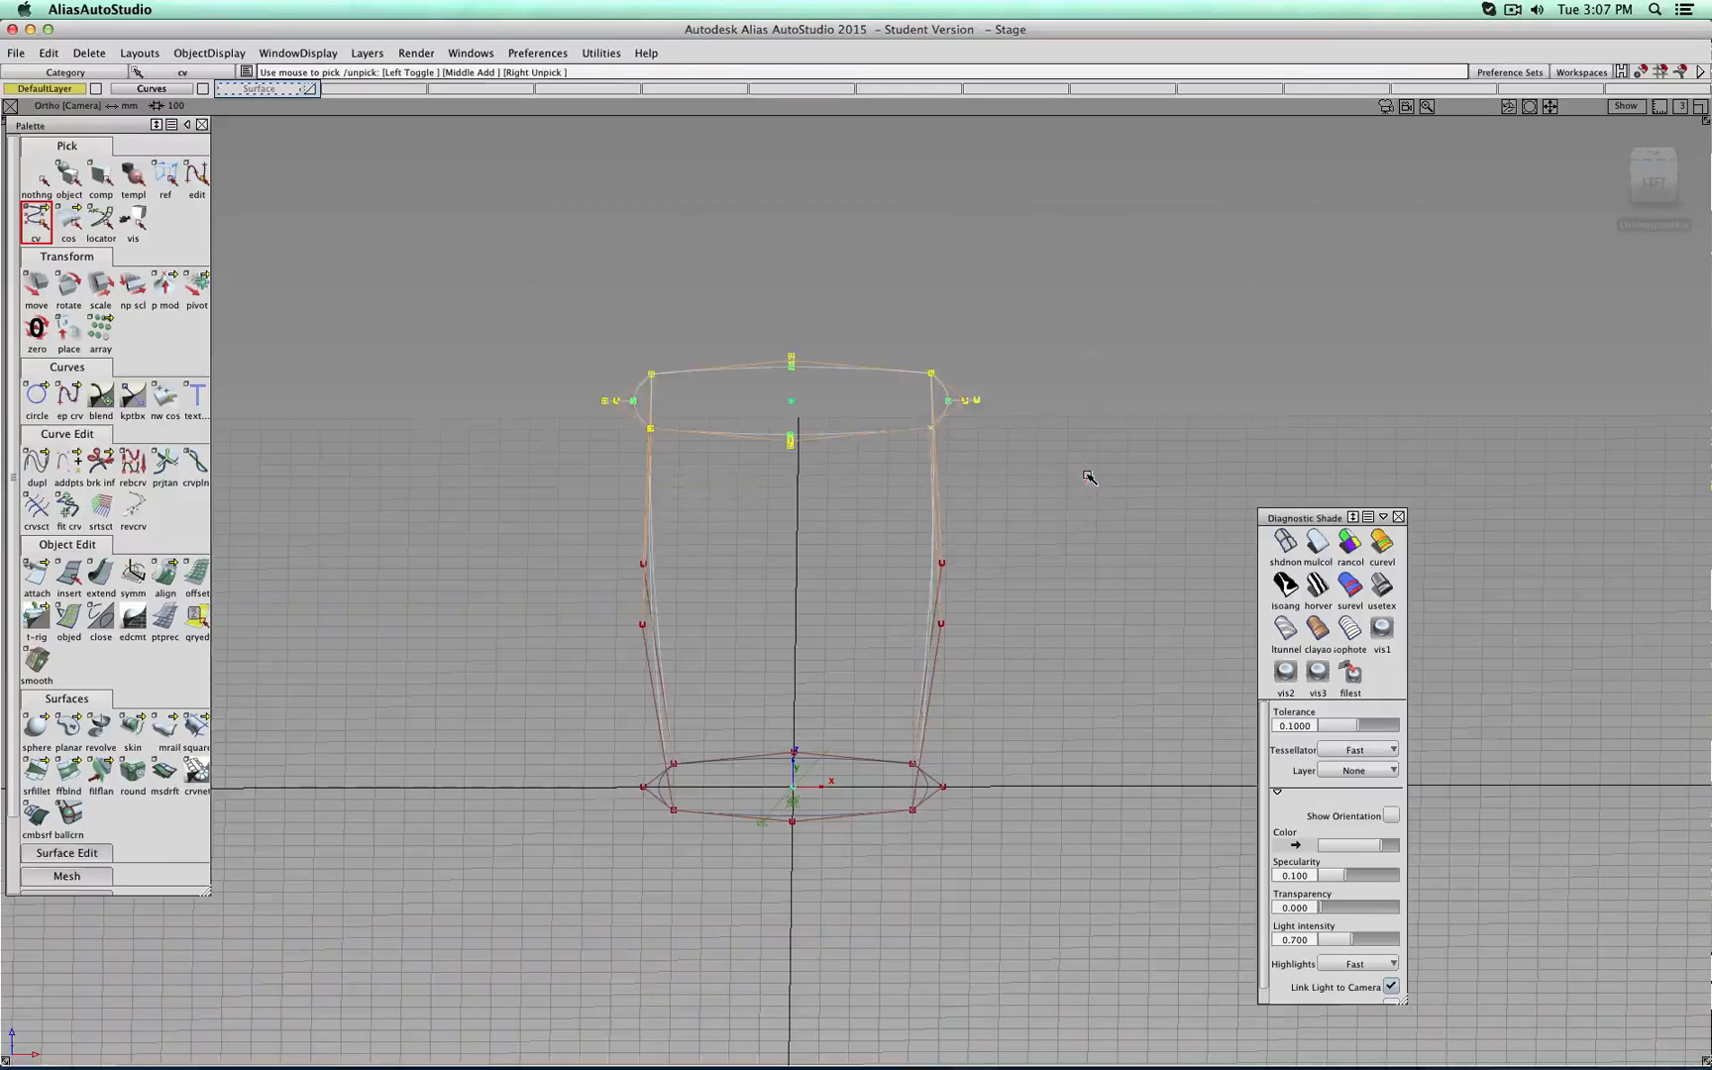
left_click(309, 88)
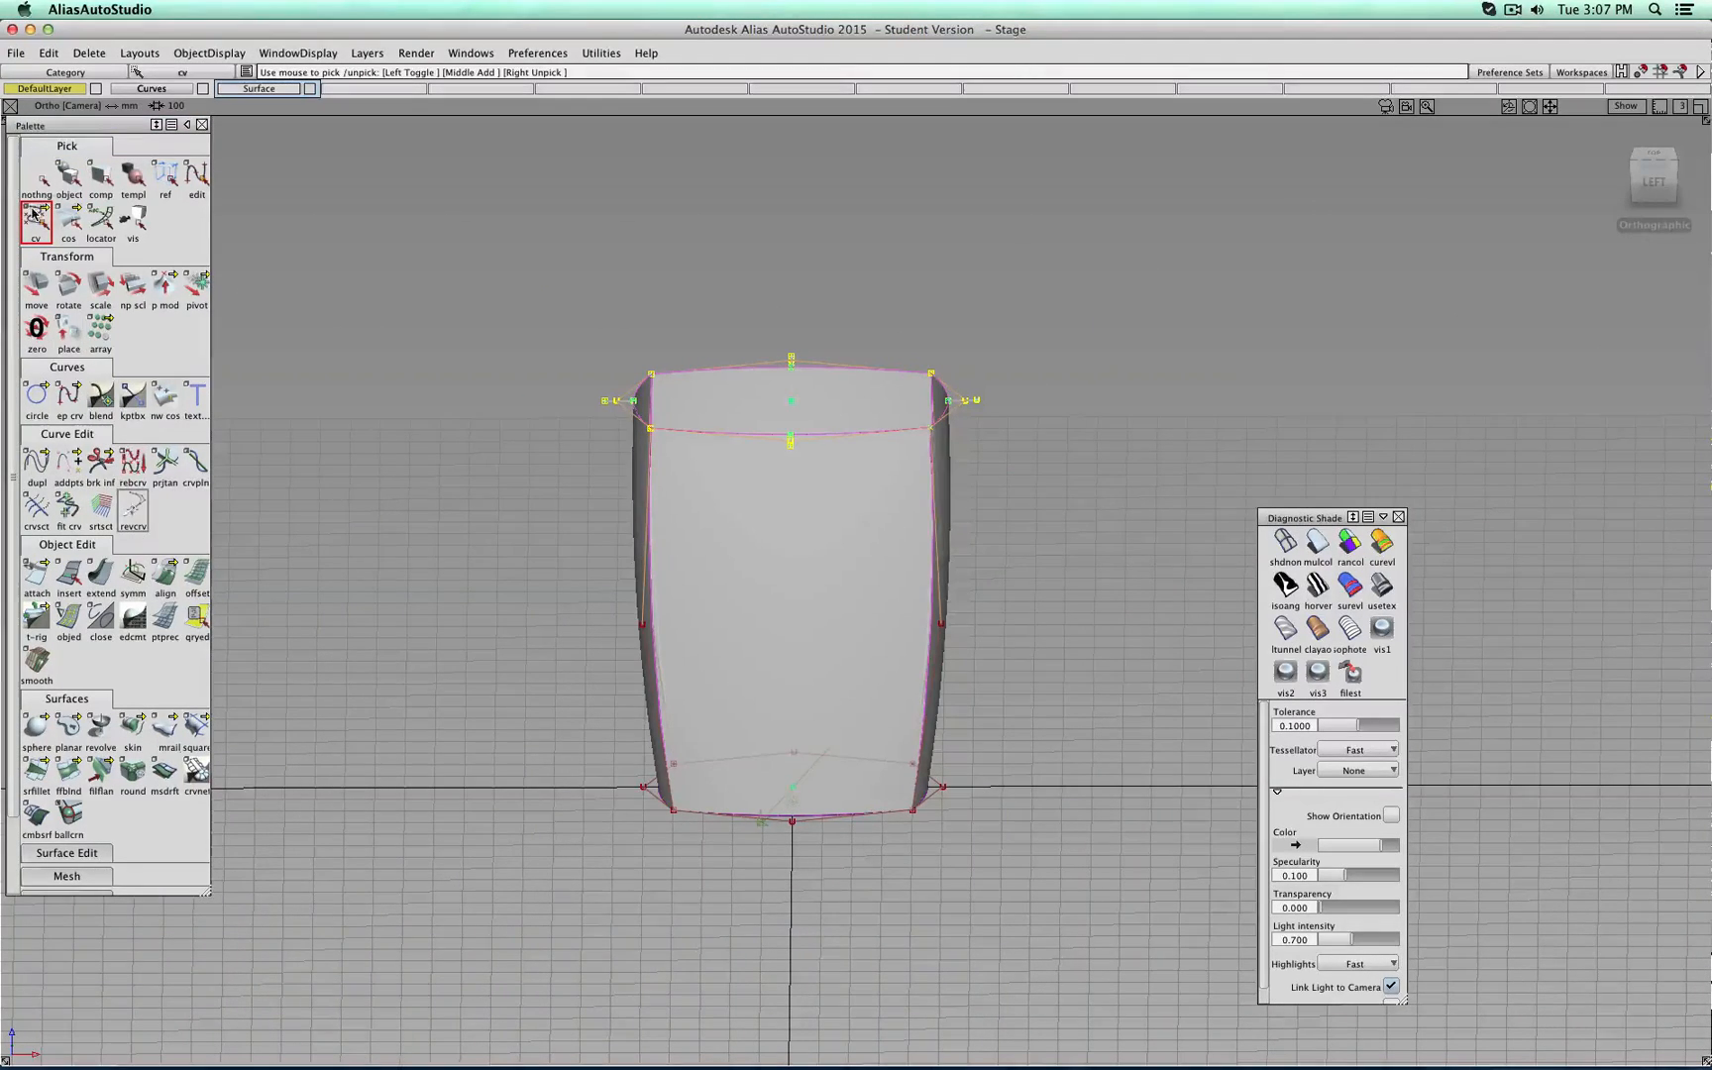
Try moving the picked top rim control points vertically with the Move tool, and undo the moves.
left_click(36, 287)
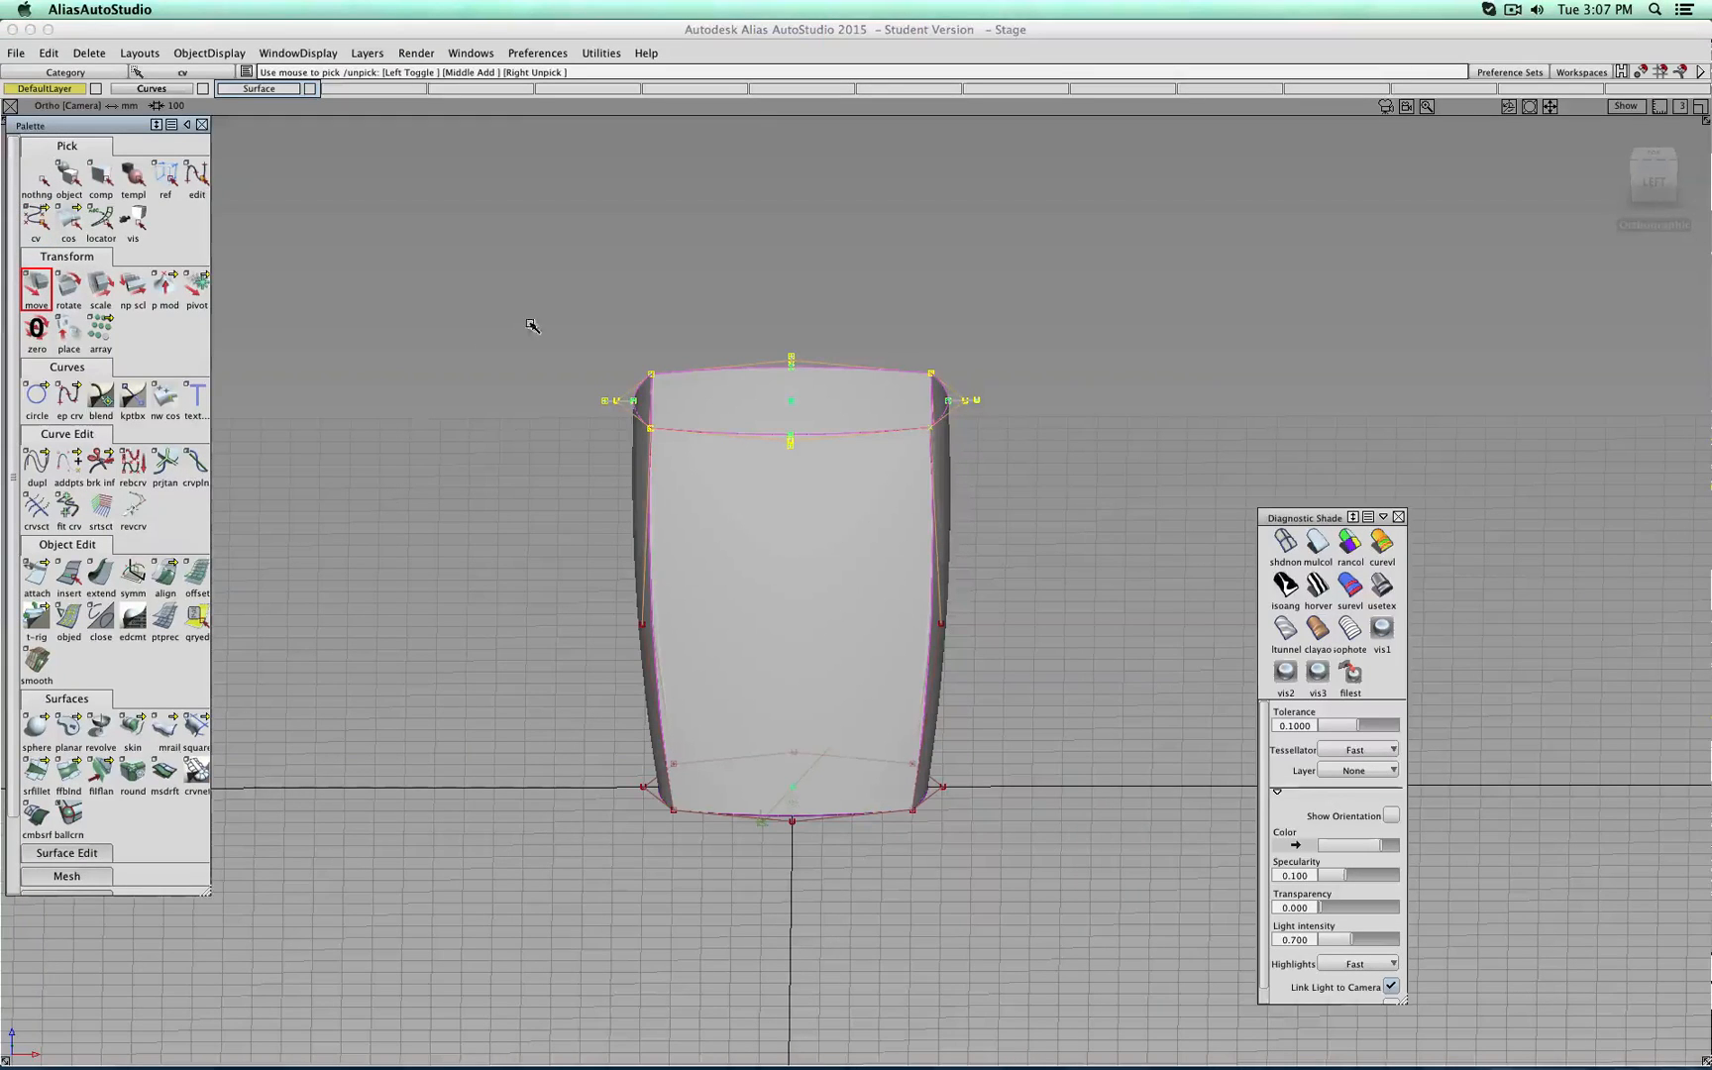
right_click_drag(532, 325, 1021, 305)
key("super+z")
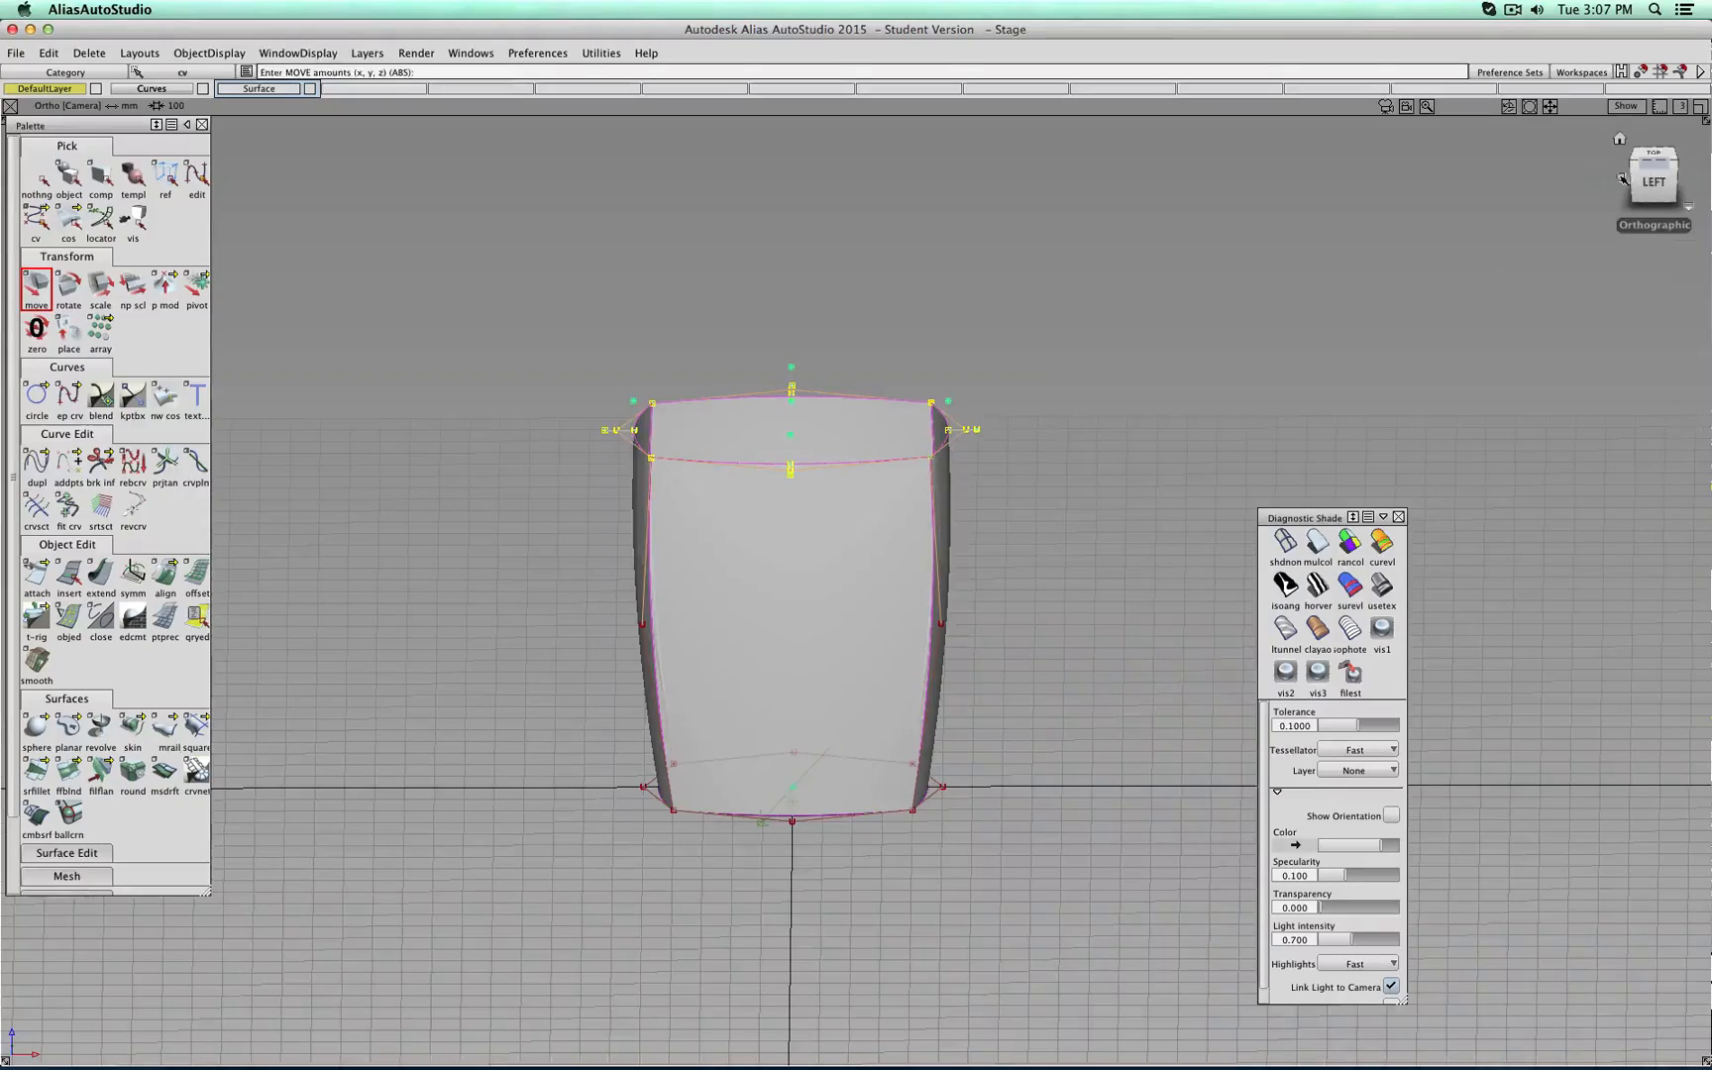
left_click_drag(1450, 305, 1102, 369, "alt+shift")
key("super+z")
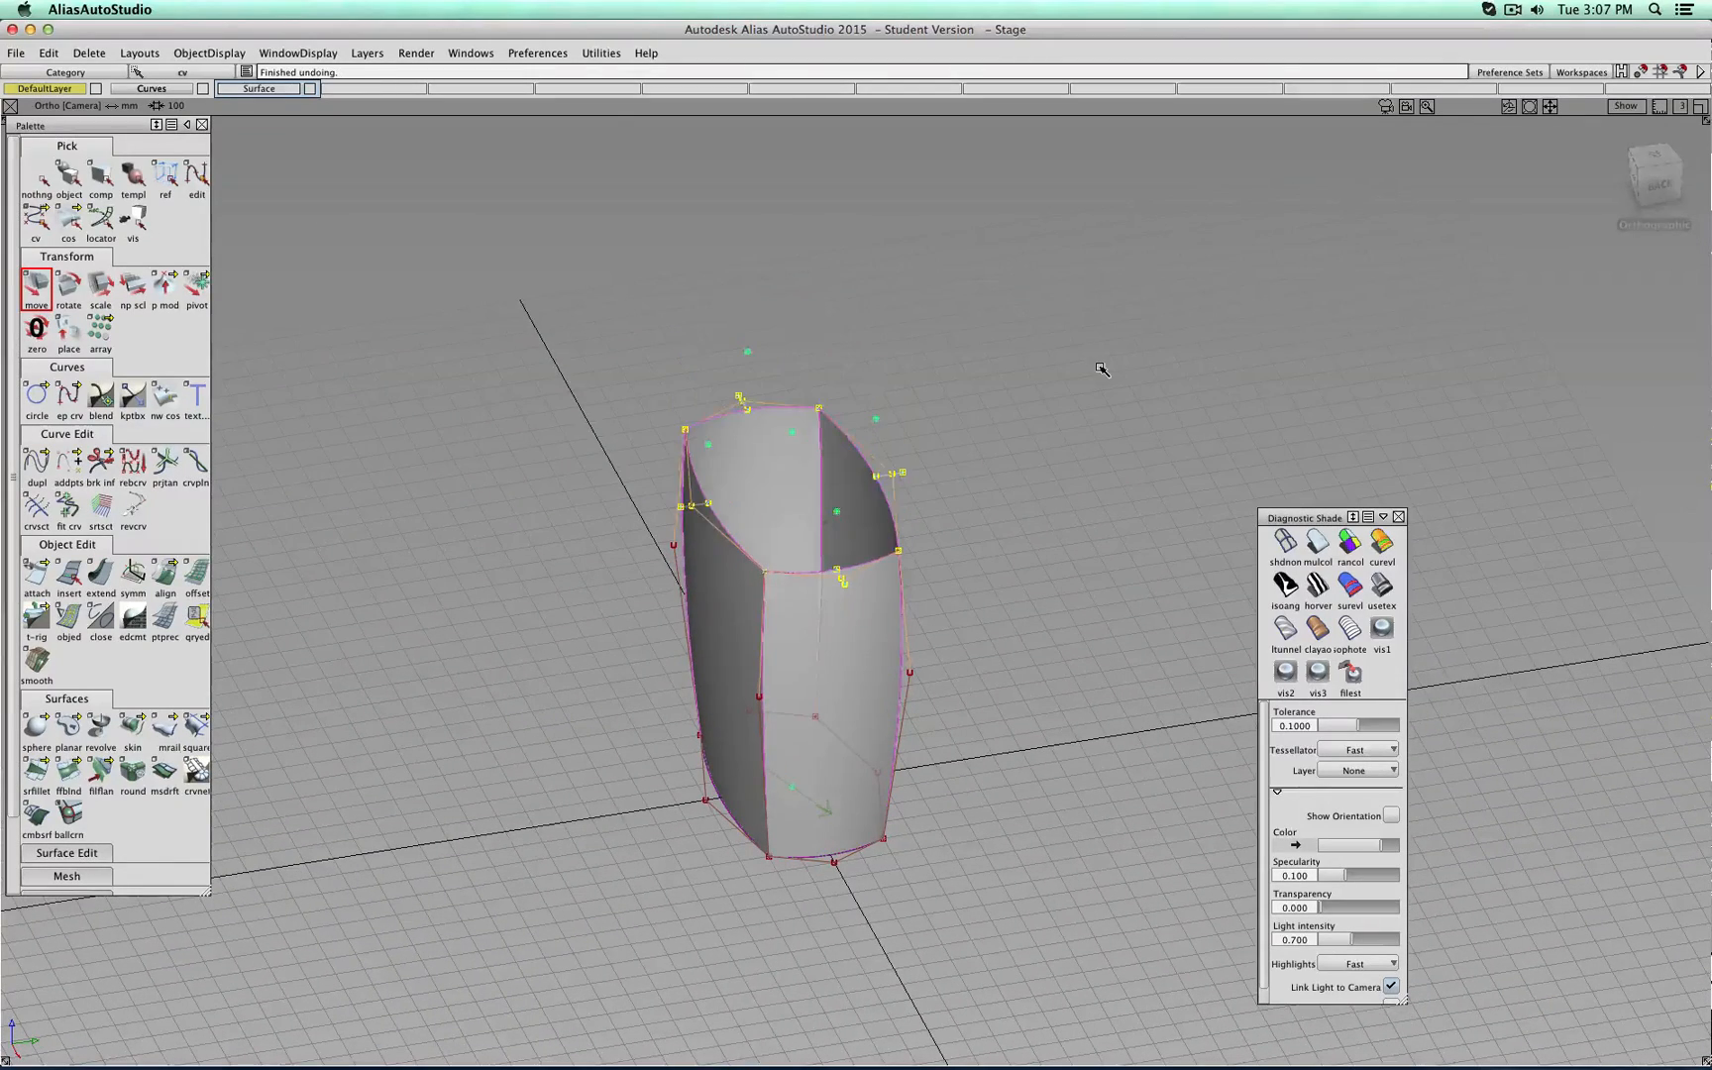
key("super+z")
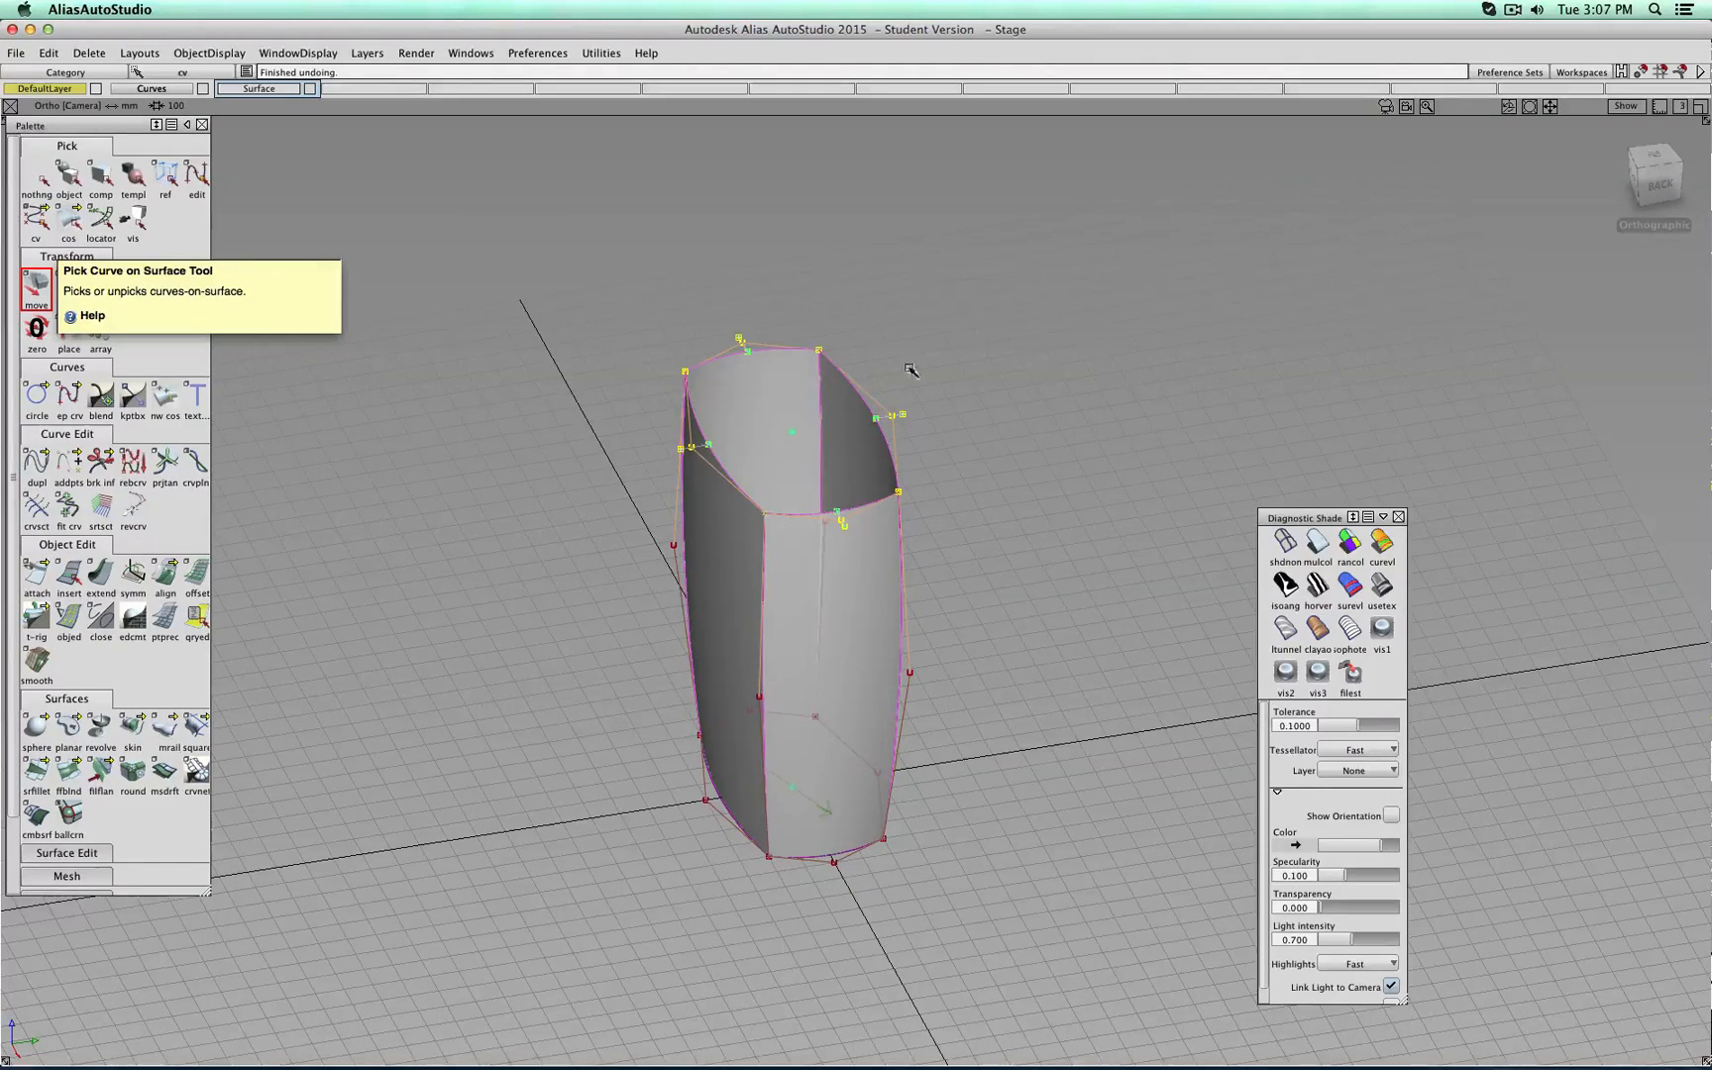
In the Back view, pick only the mid-height control points of the four vertical side curves and check them from above.
left_click(1663, 188)
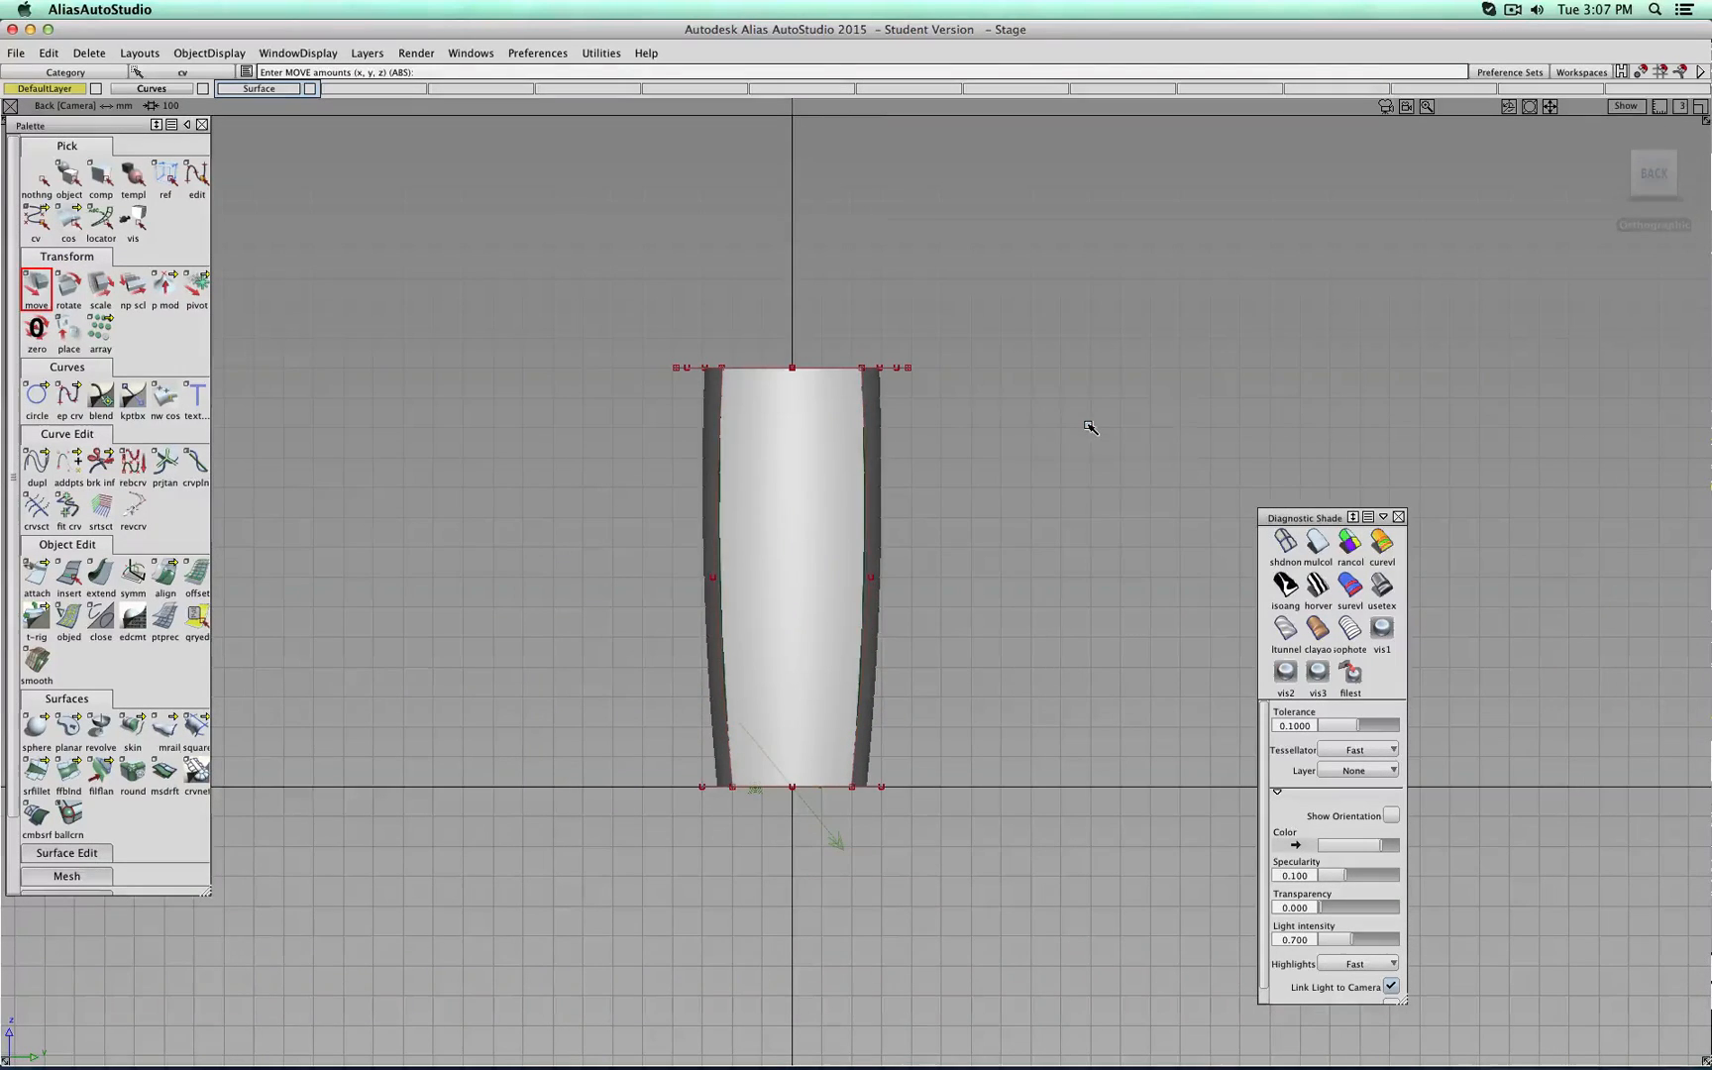
left_click_drag(1090, 427, 1139, 427, "ctrl+shift")
left_click_drag(573, 527, 984, 586)
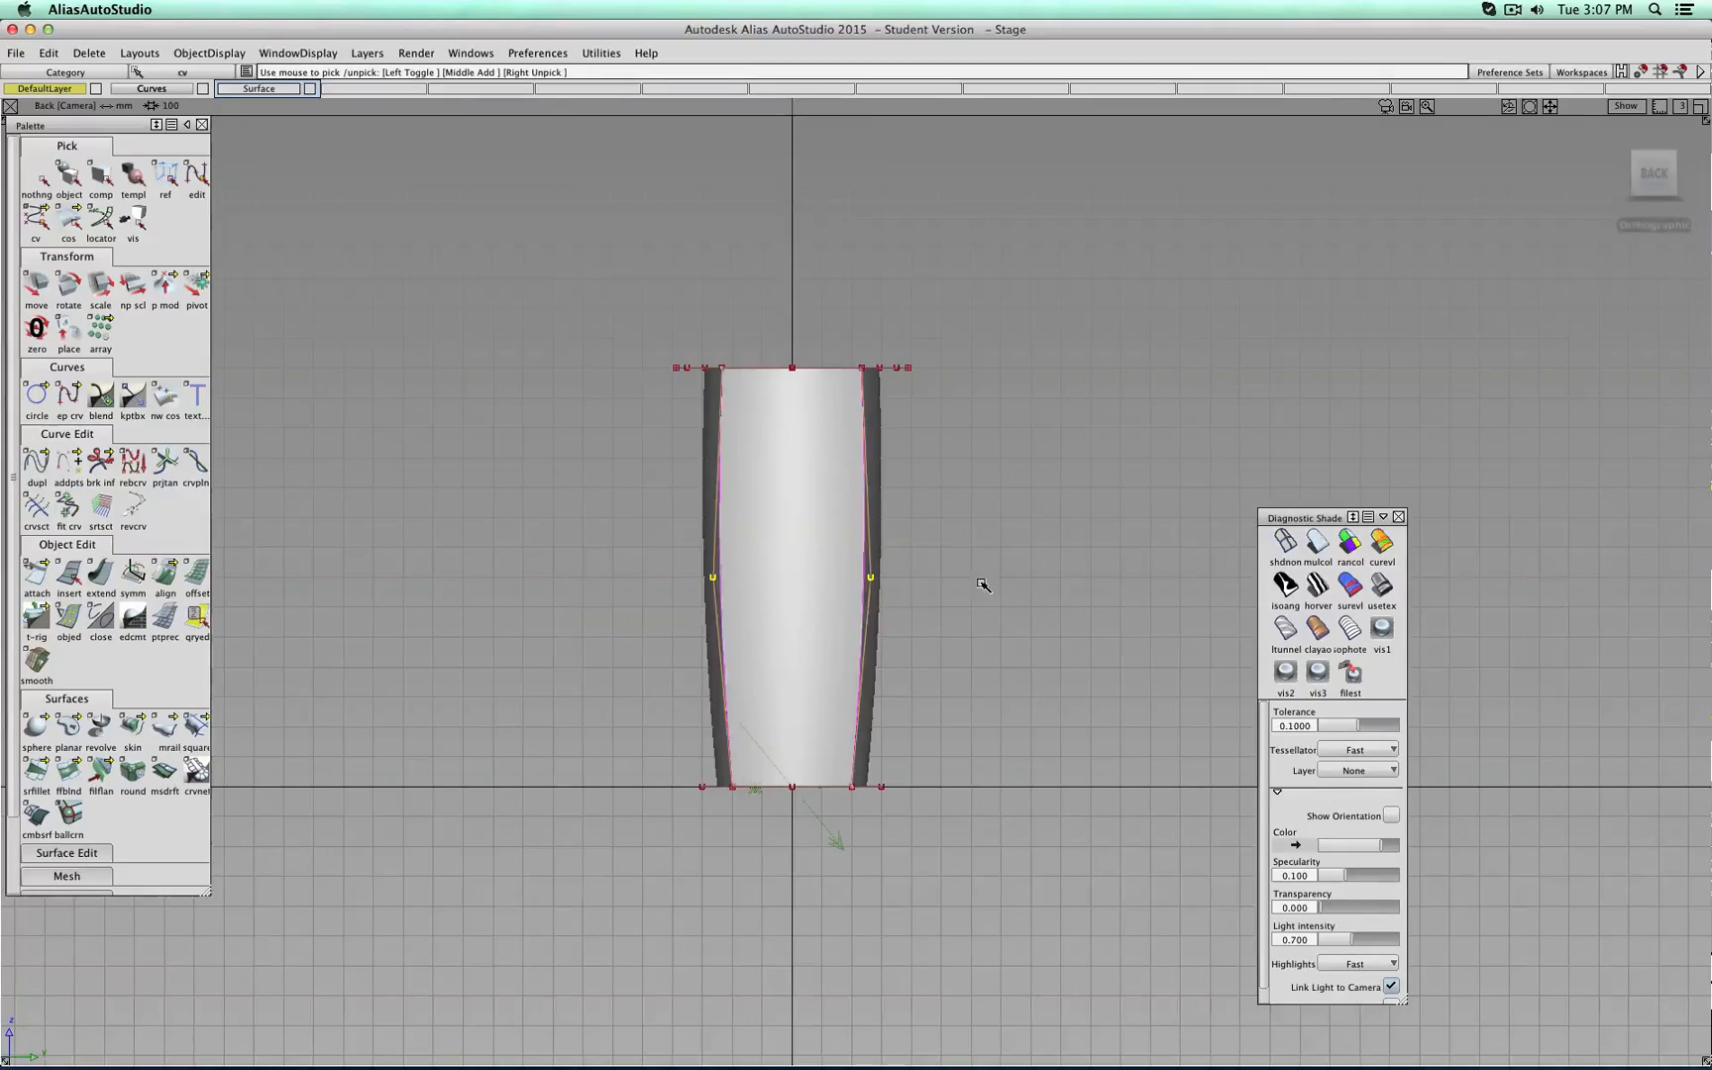
left_click_drag(918, 451, 1074, 826, "alt+shift")
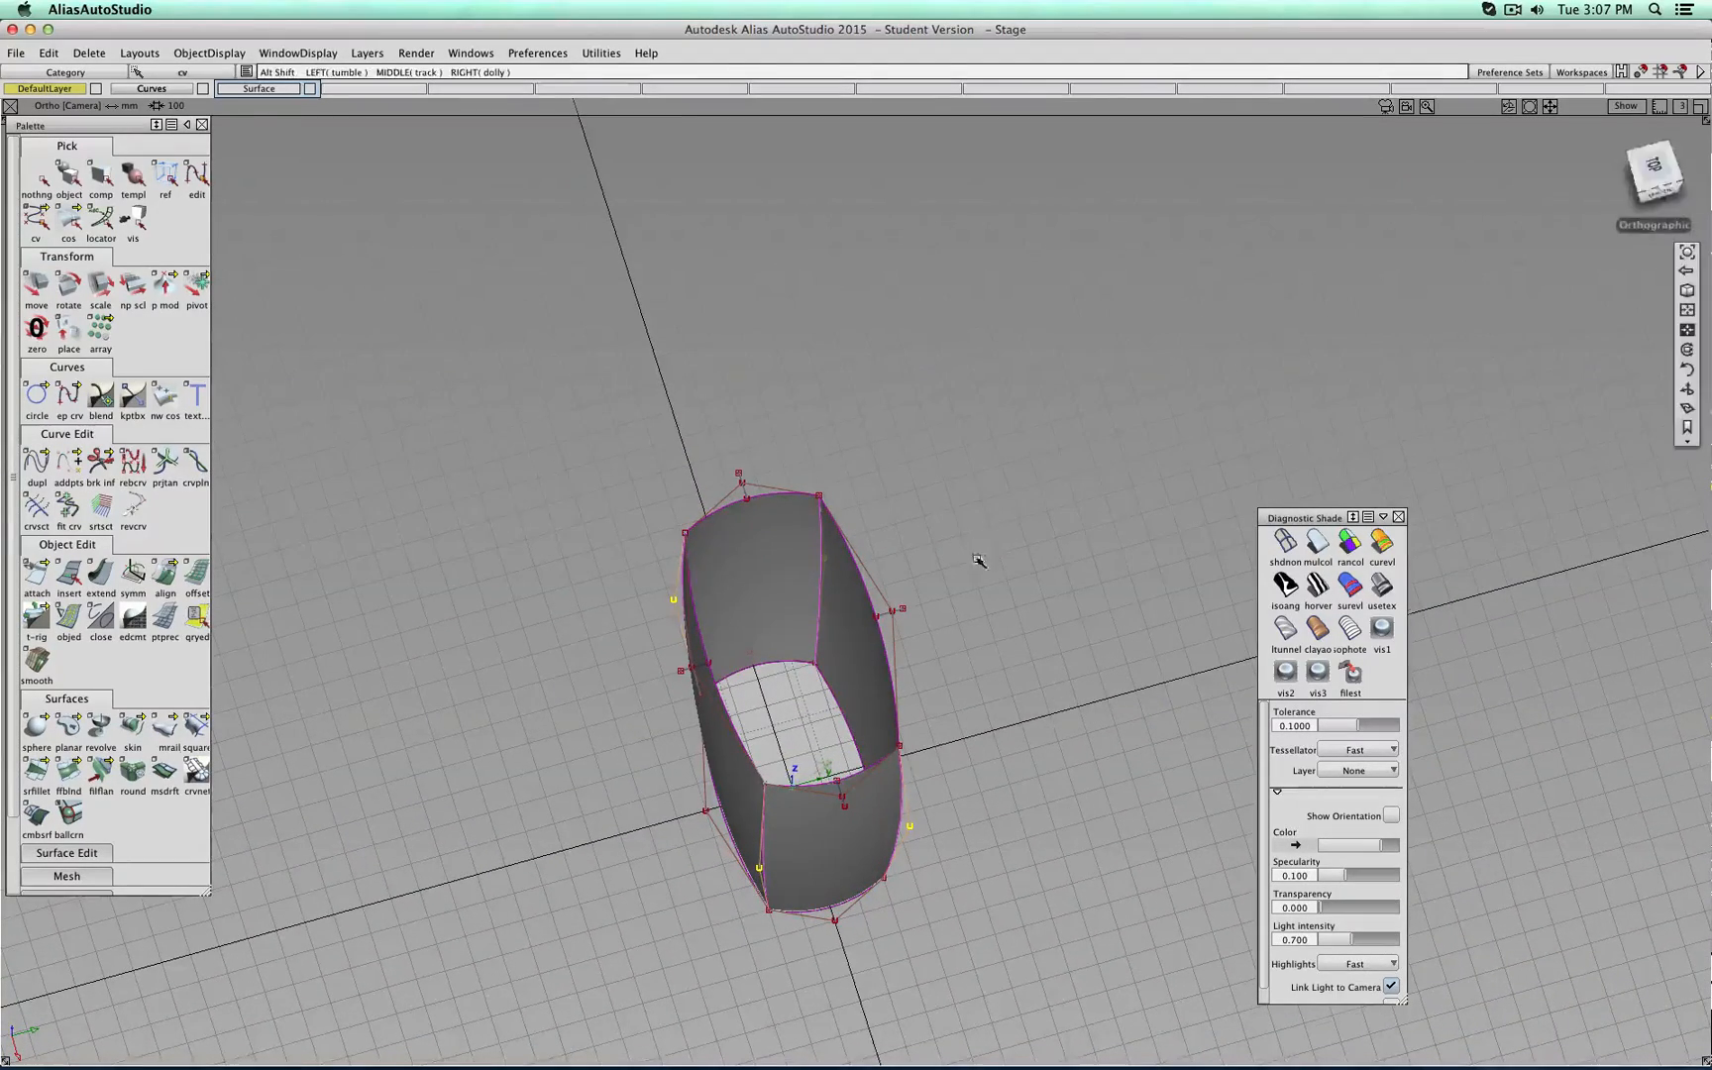
left_click_drag(982, 562, 813, 840, "alt+shift")
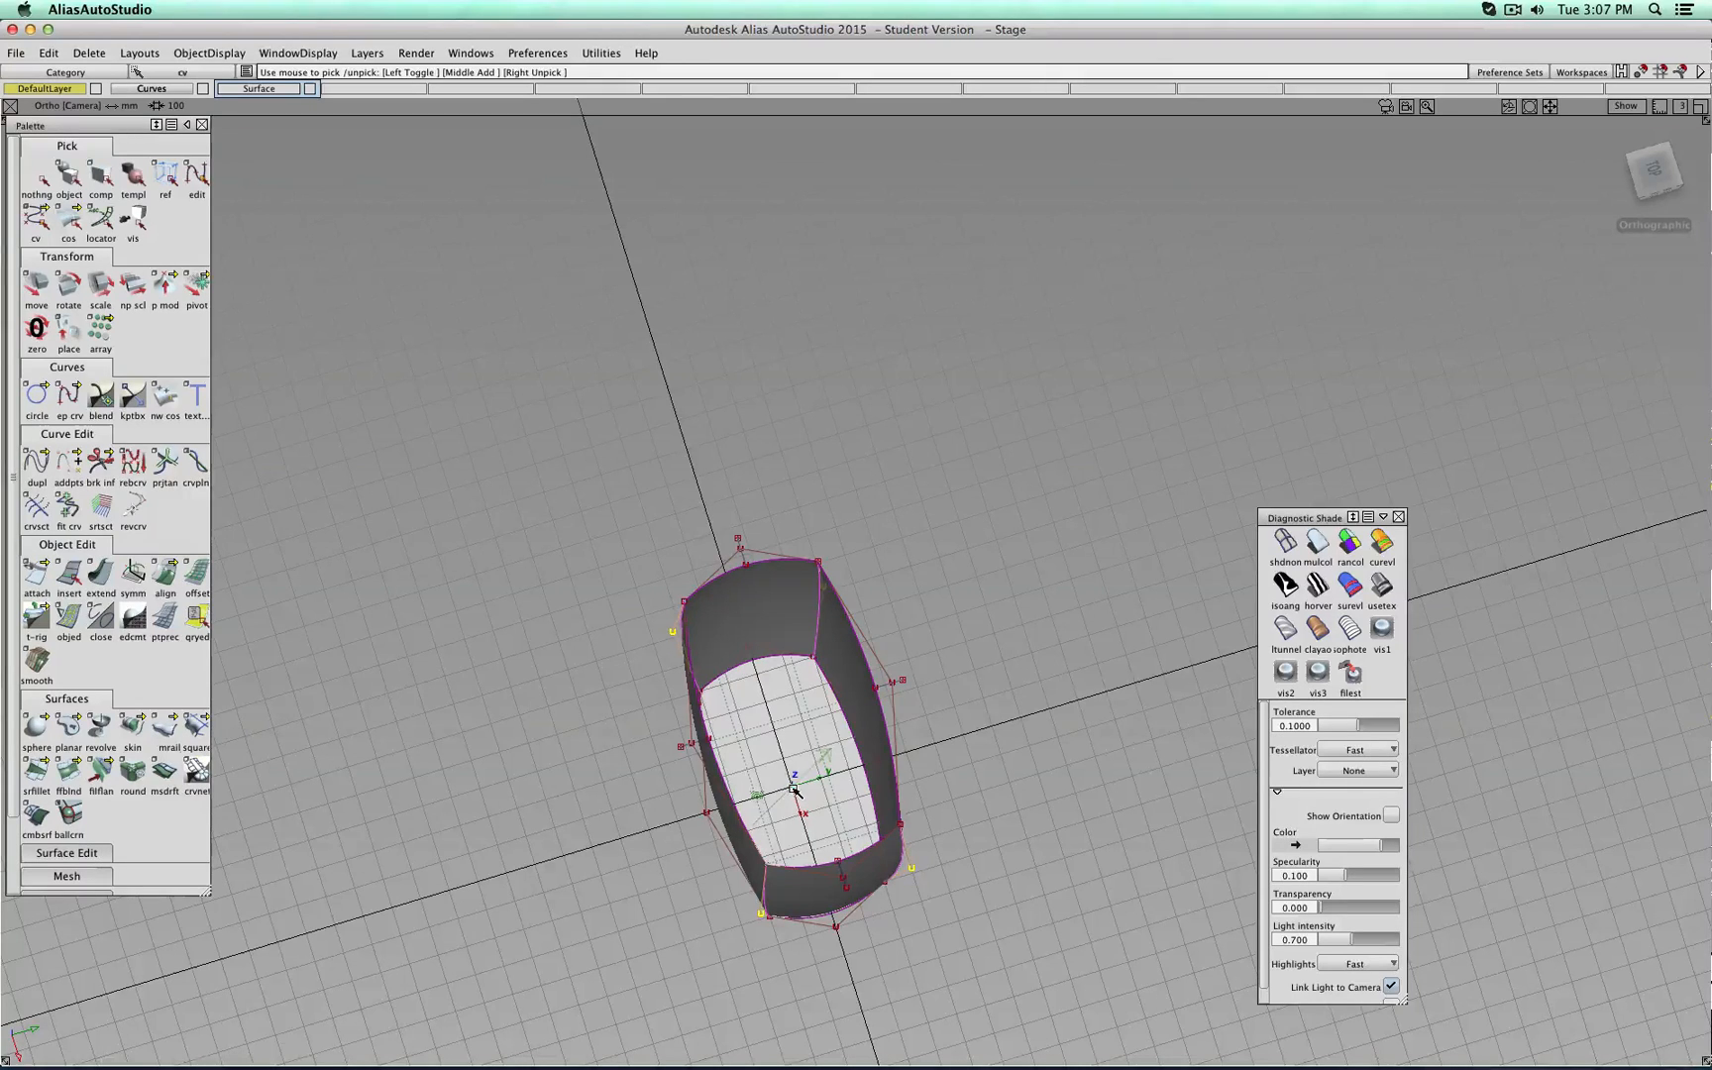
Place the pivot of the picked mid-height points at the origin and check it in the Top view.
left_click(202, 295)
mouse_move(587, 666)
left_mouse_down()
mouse_move(433, 664)
mouse_move(551, 739)
left_mouse_up()
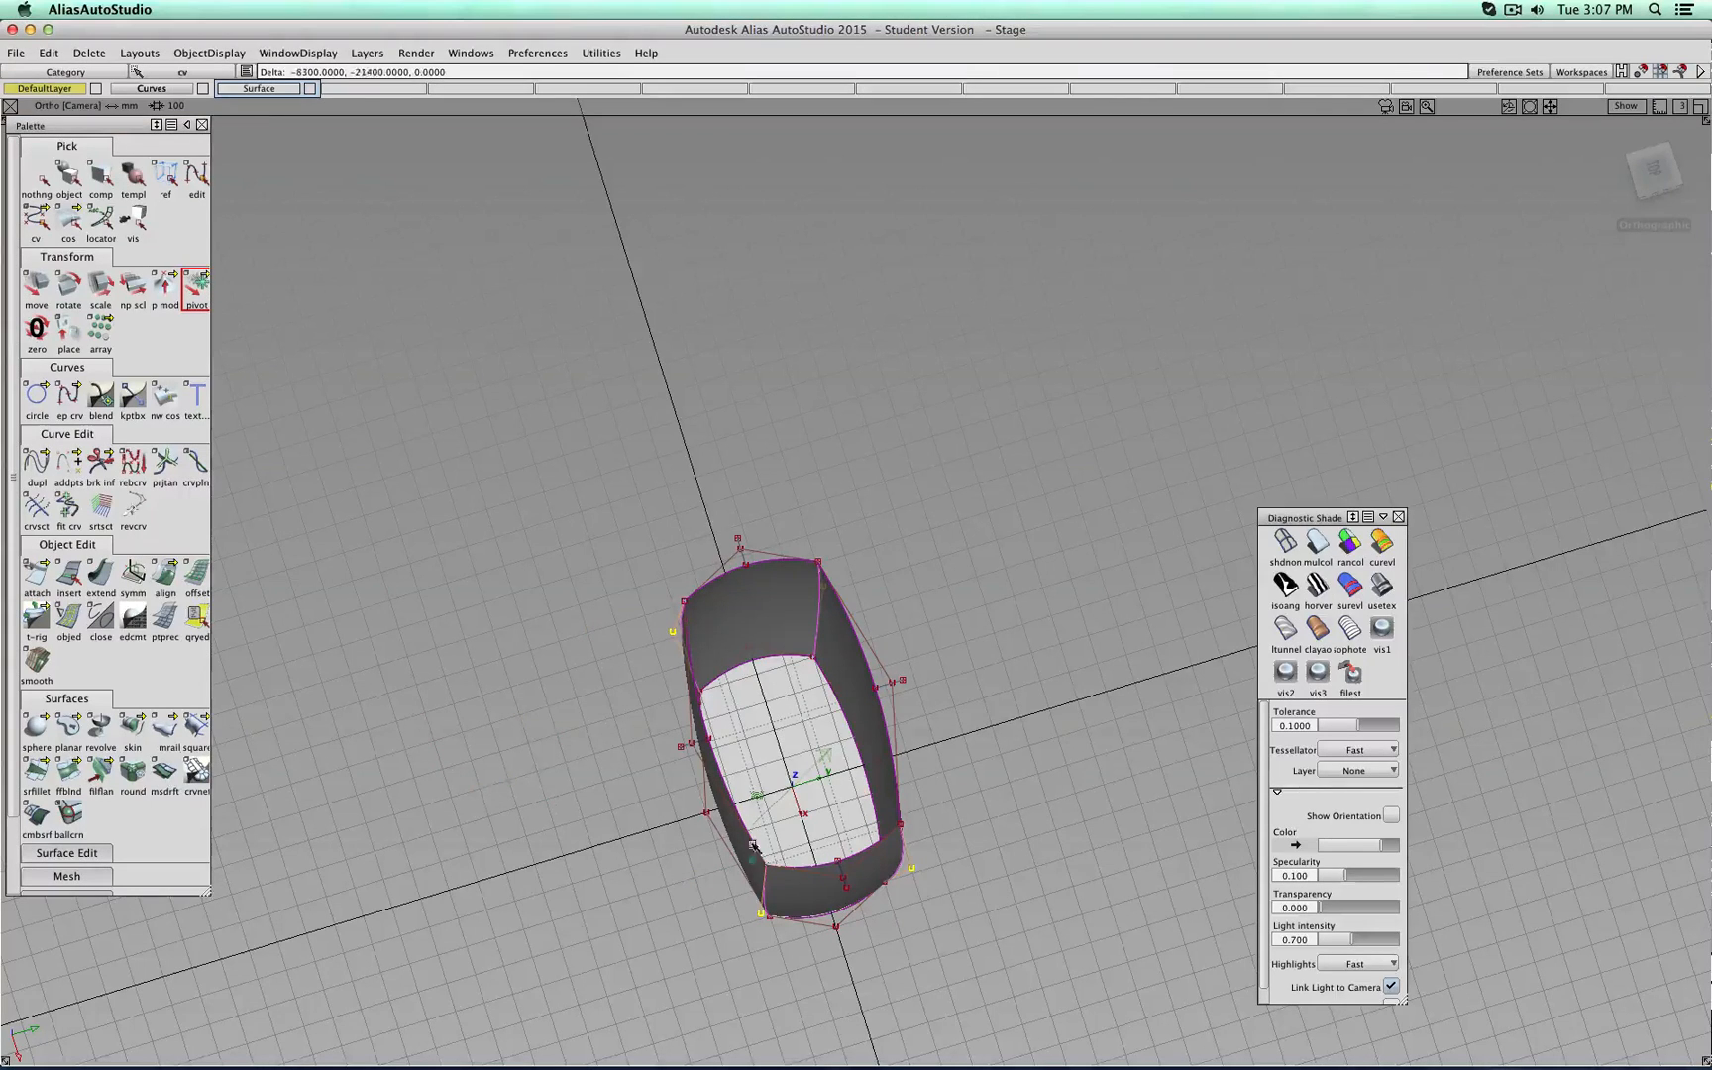
left_click_drag(753, 845, 796, 791)
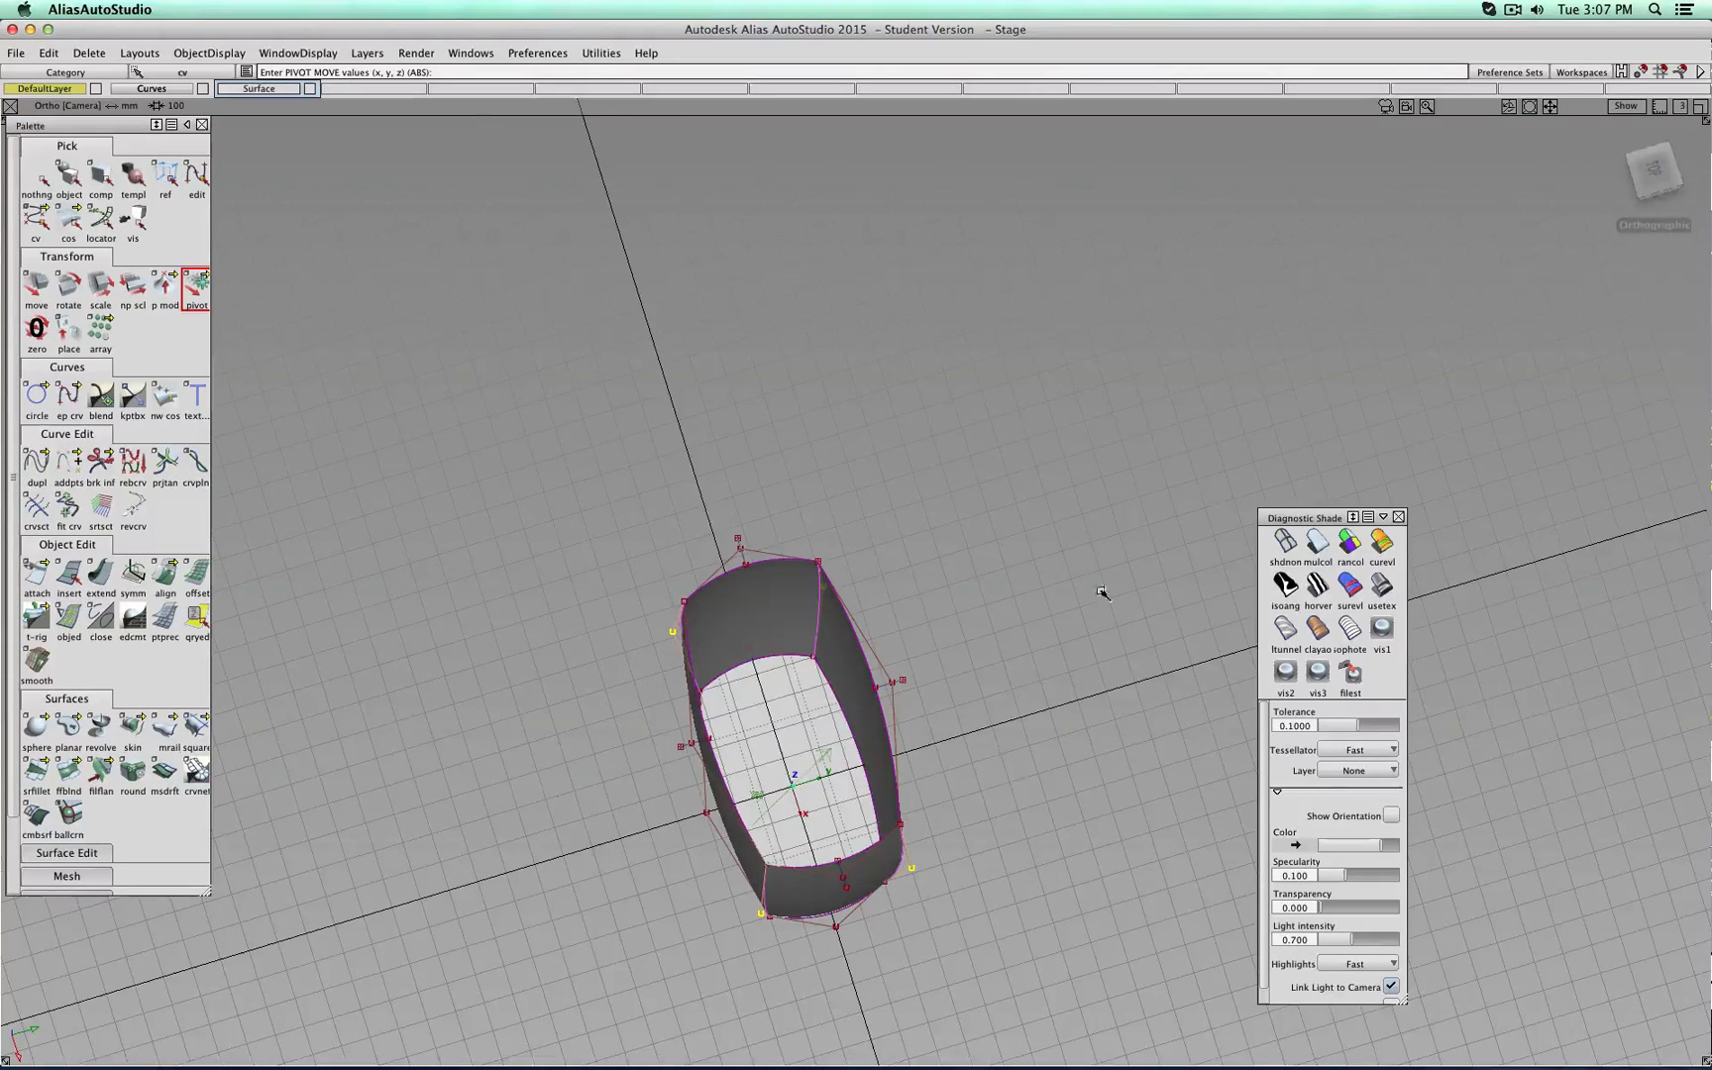
left_click(1654, 172)
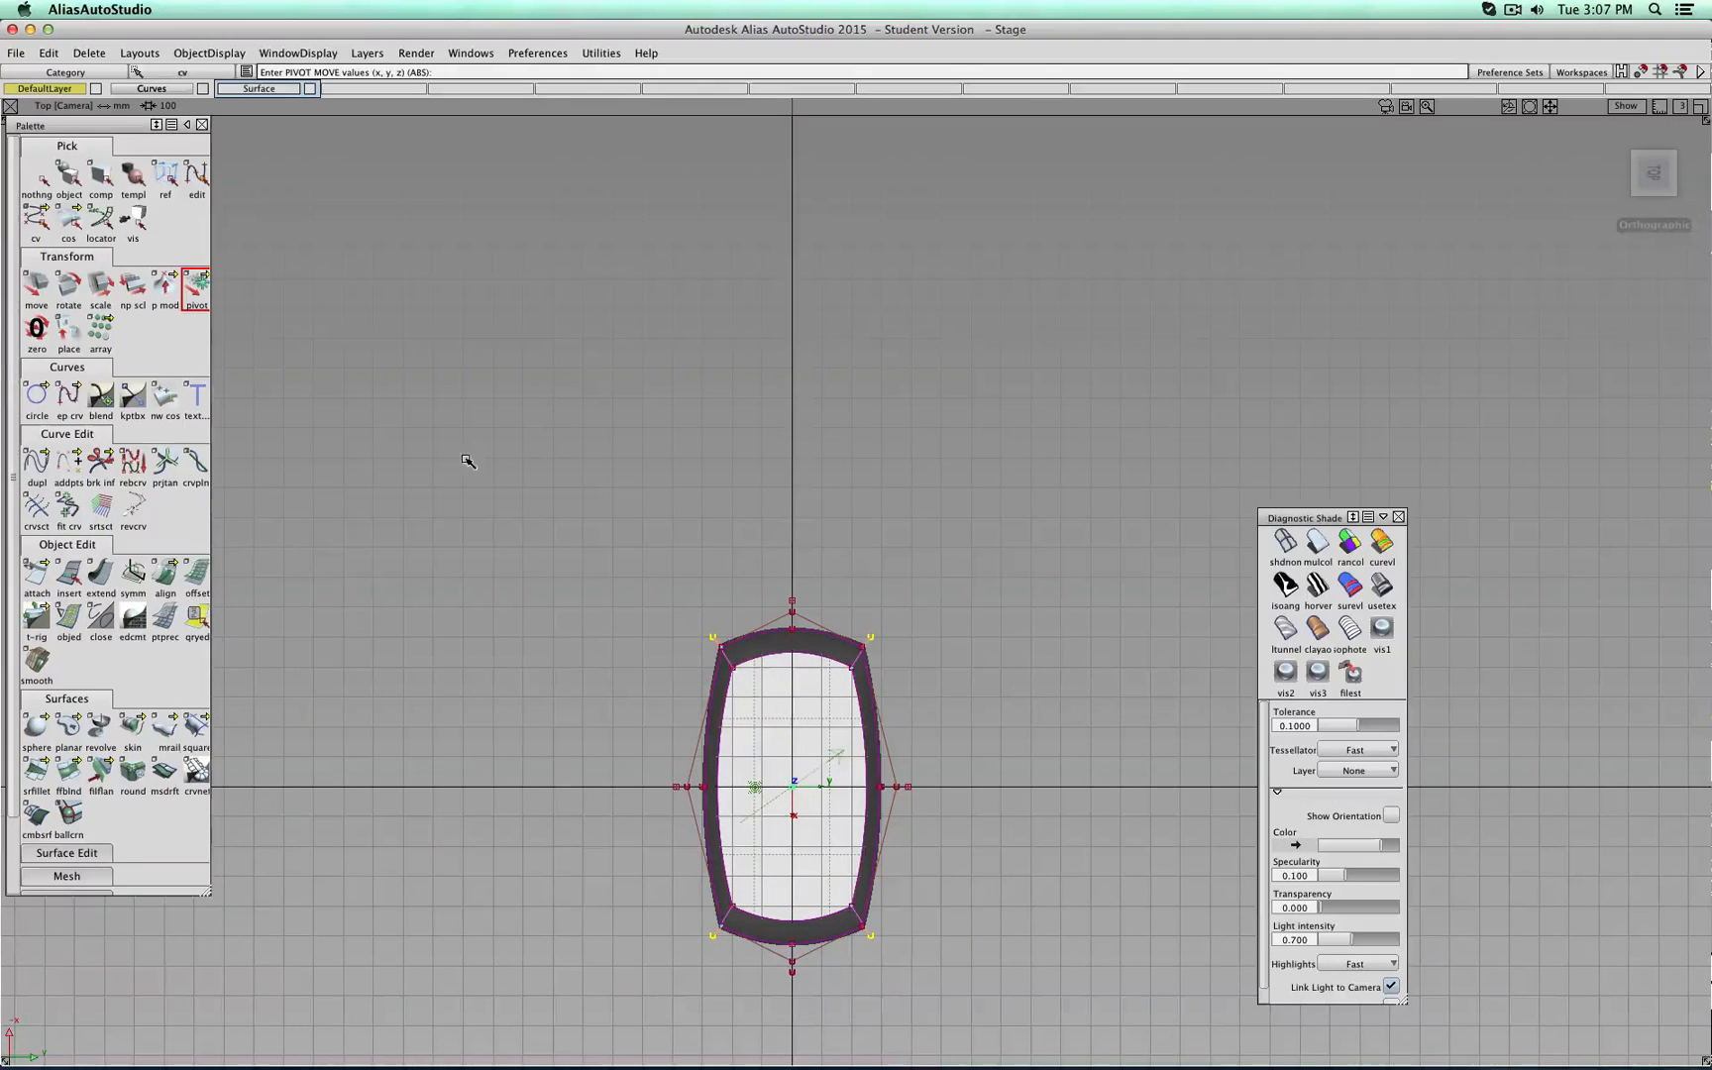
In the Back view, scale the picked points non-proportionally across the narrow width, trying wider and narrower waists and ending with an outward bulge.
left_click(1658, 210)
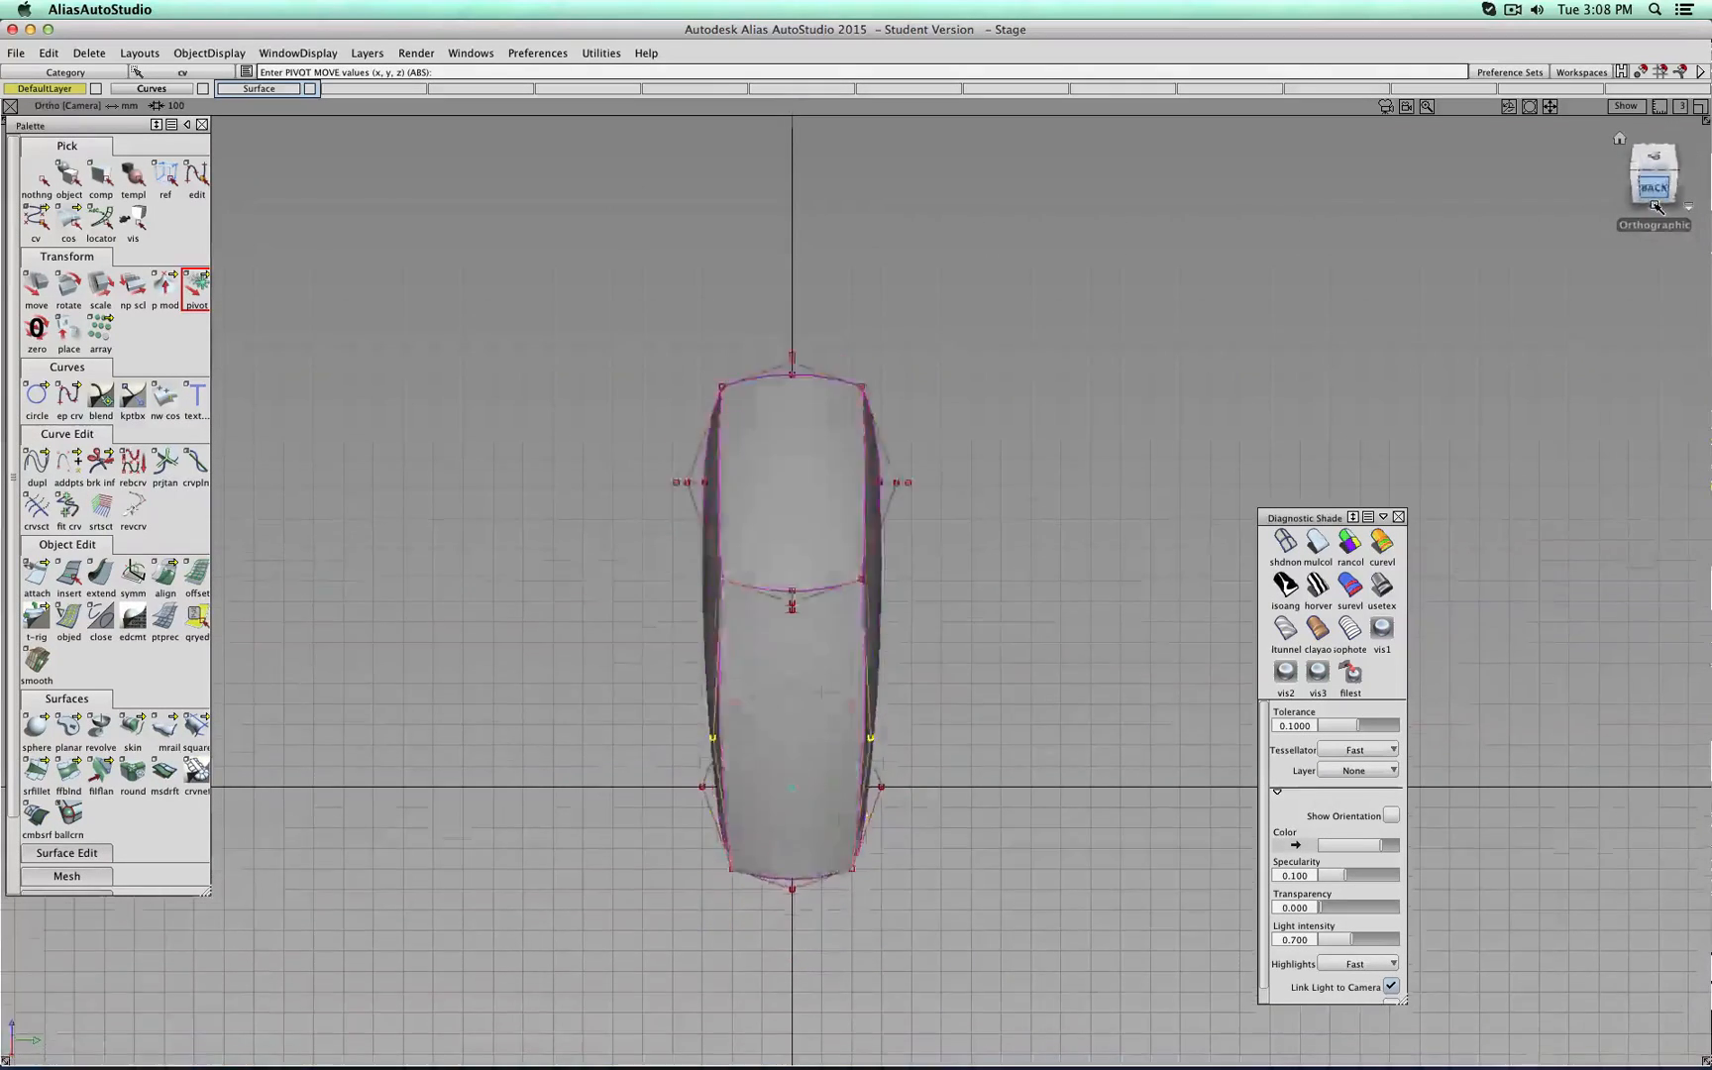
left_click(133, 295)
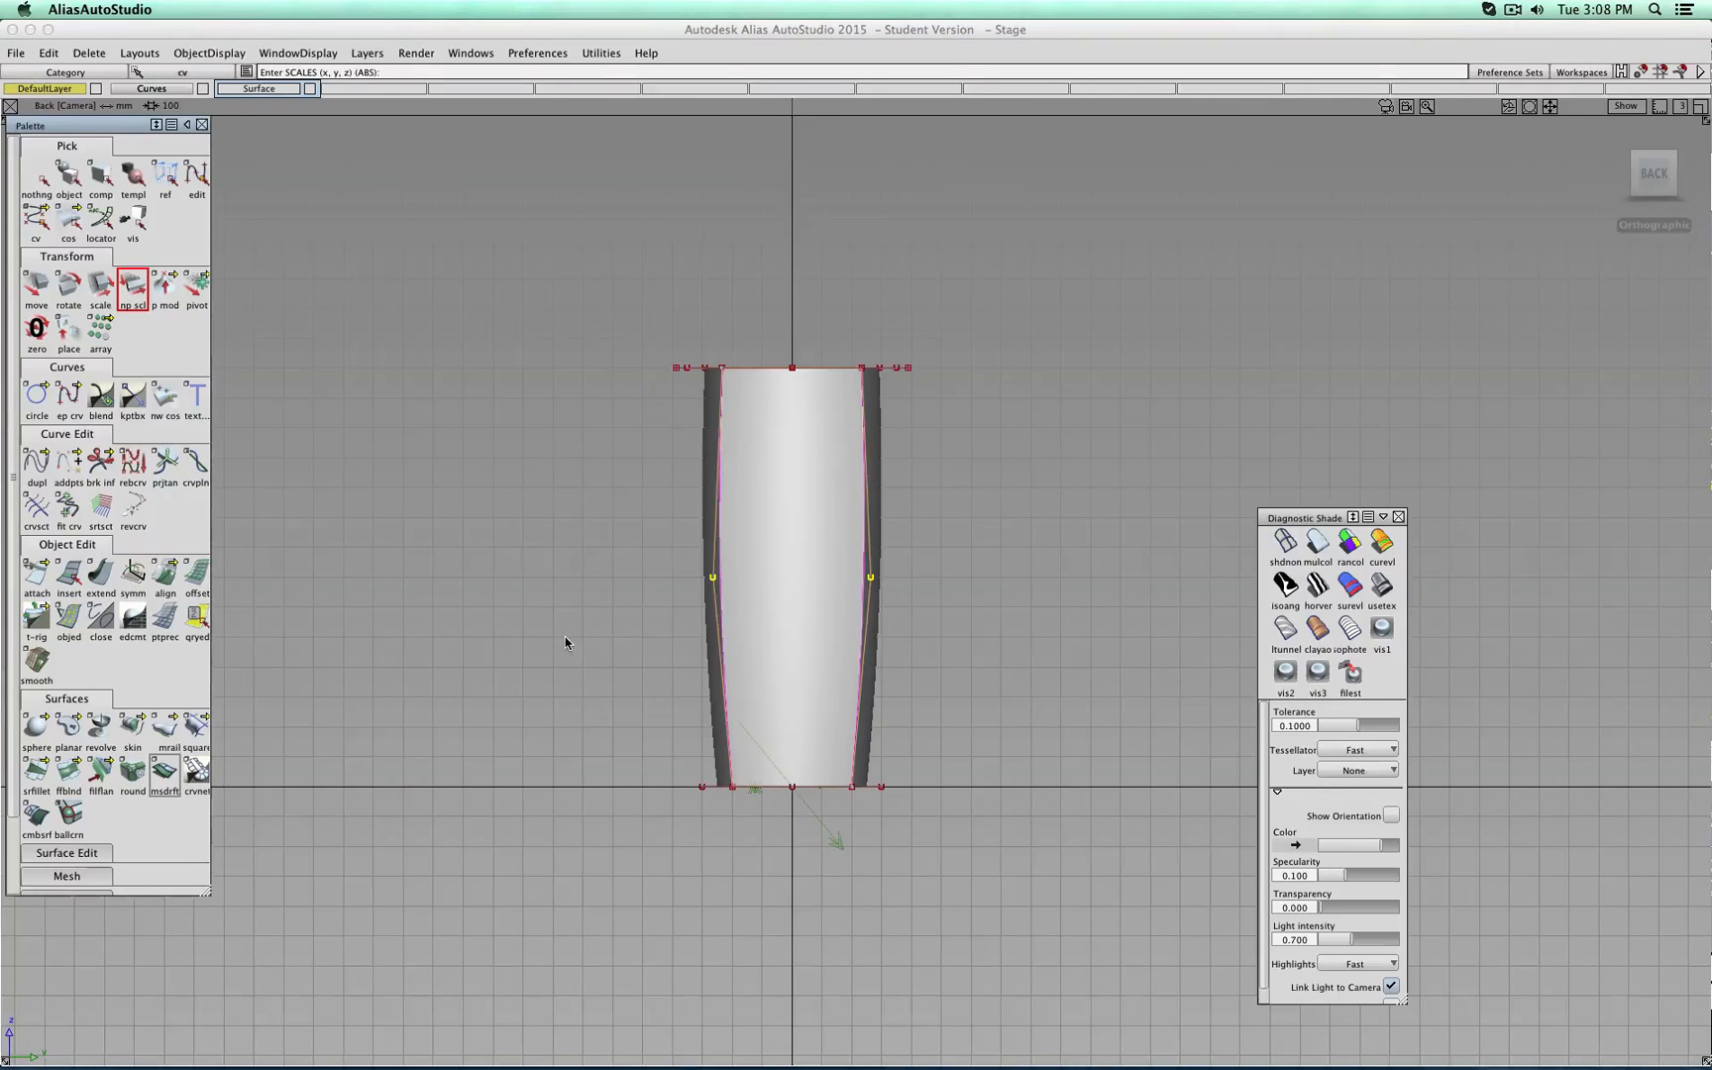
middle_click_drag(551, 585, 814, 580)
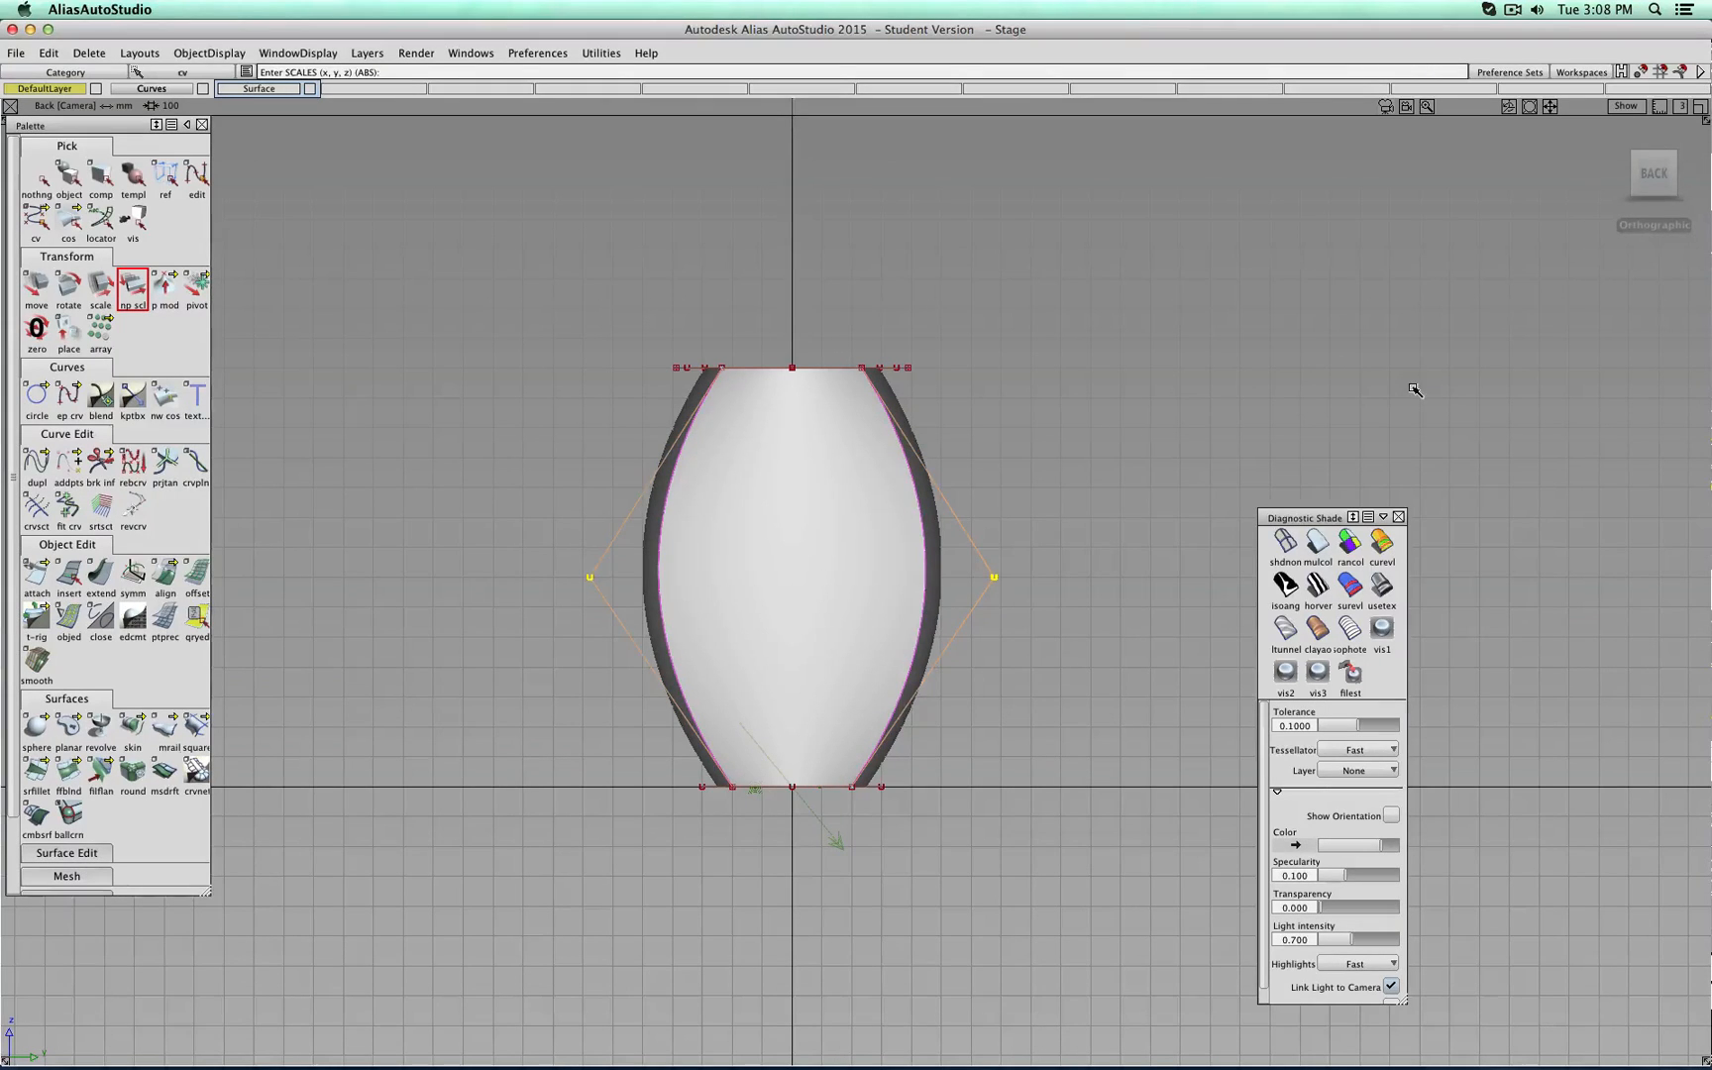
middle_click_drag(1415, 390, 1167, 416)
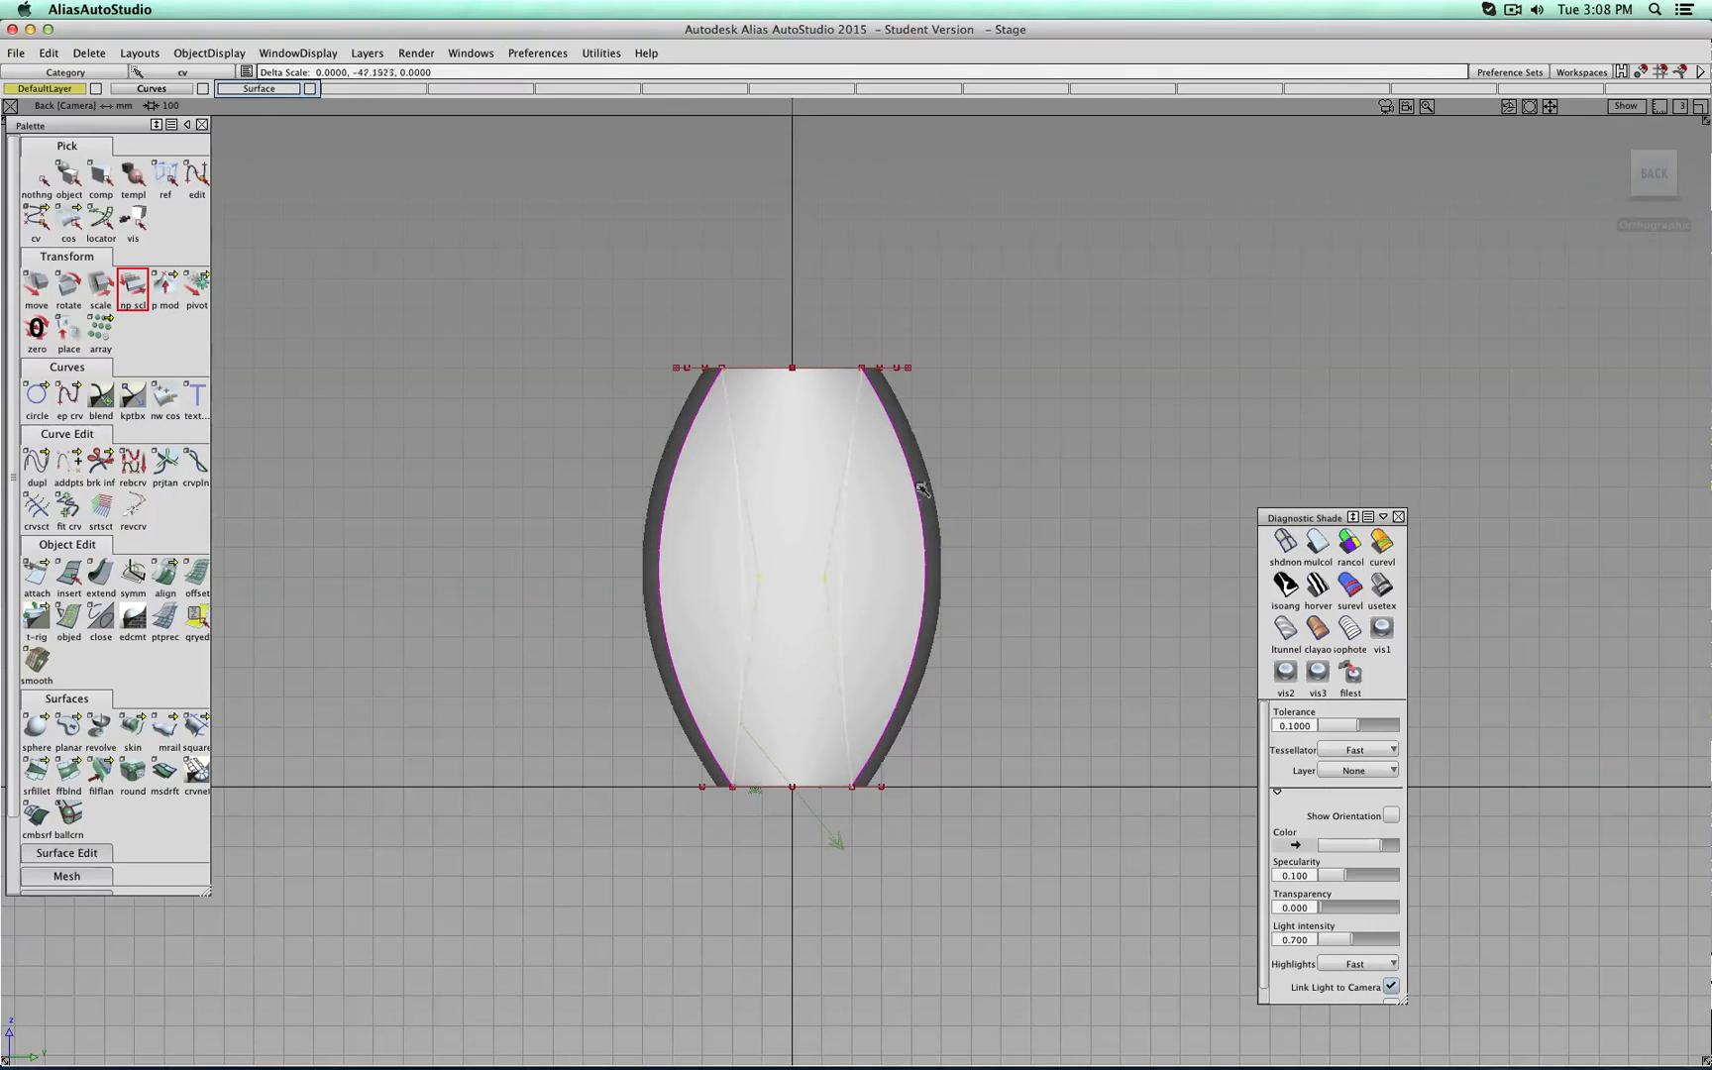
middle_click_drag(749, 550, 751, 549)
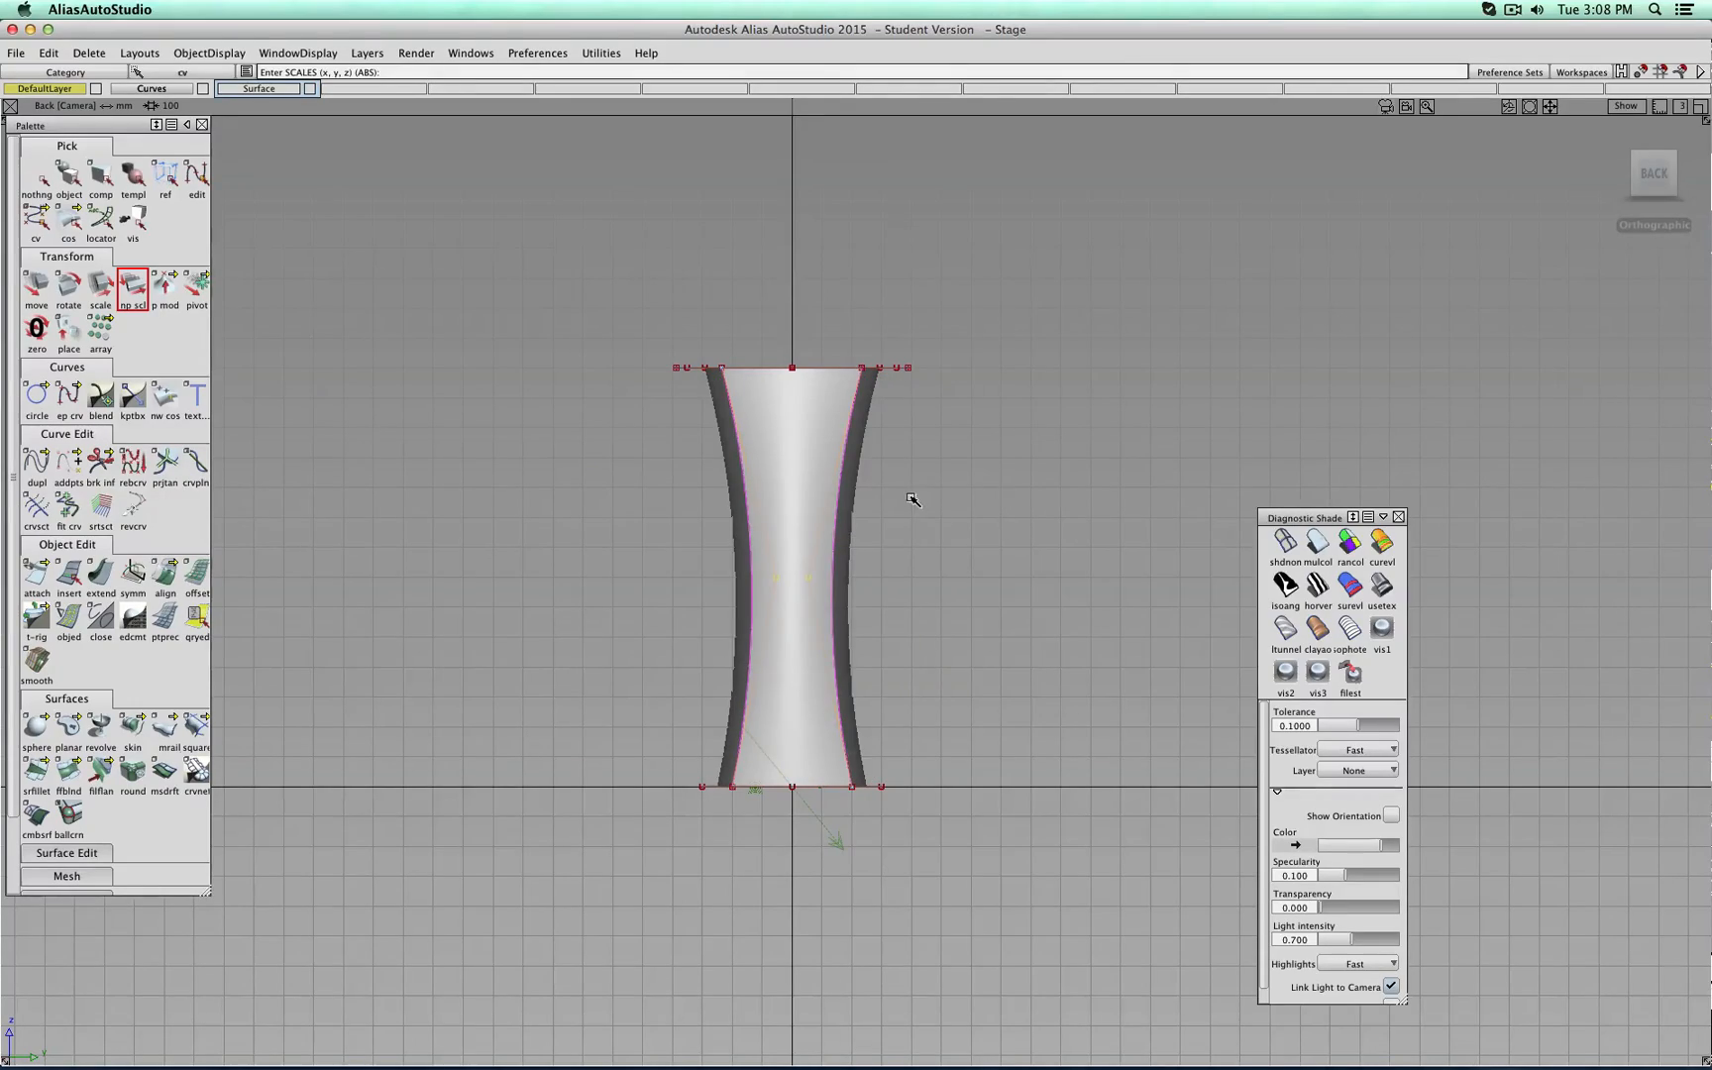
mouse_move(1662, 191)
left_click_drag(1615, 202, 1673, 233)
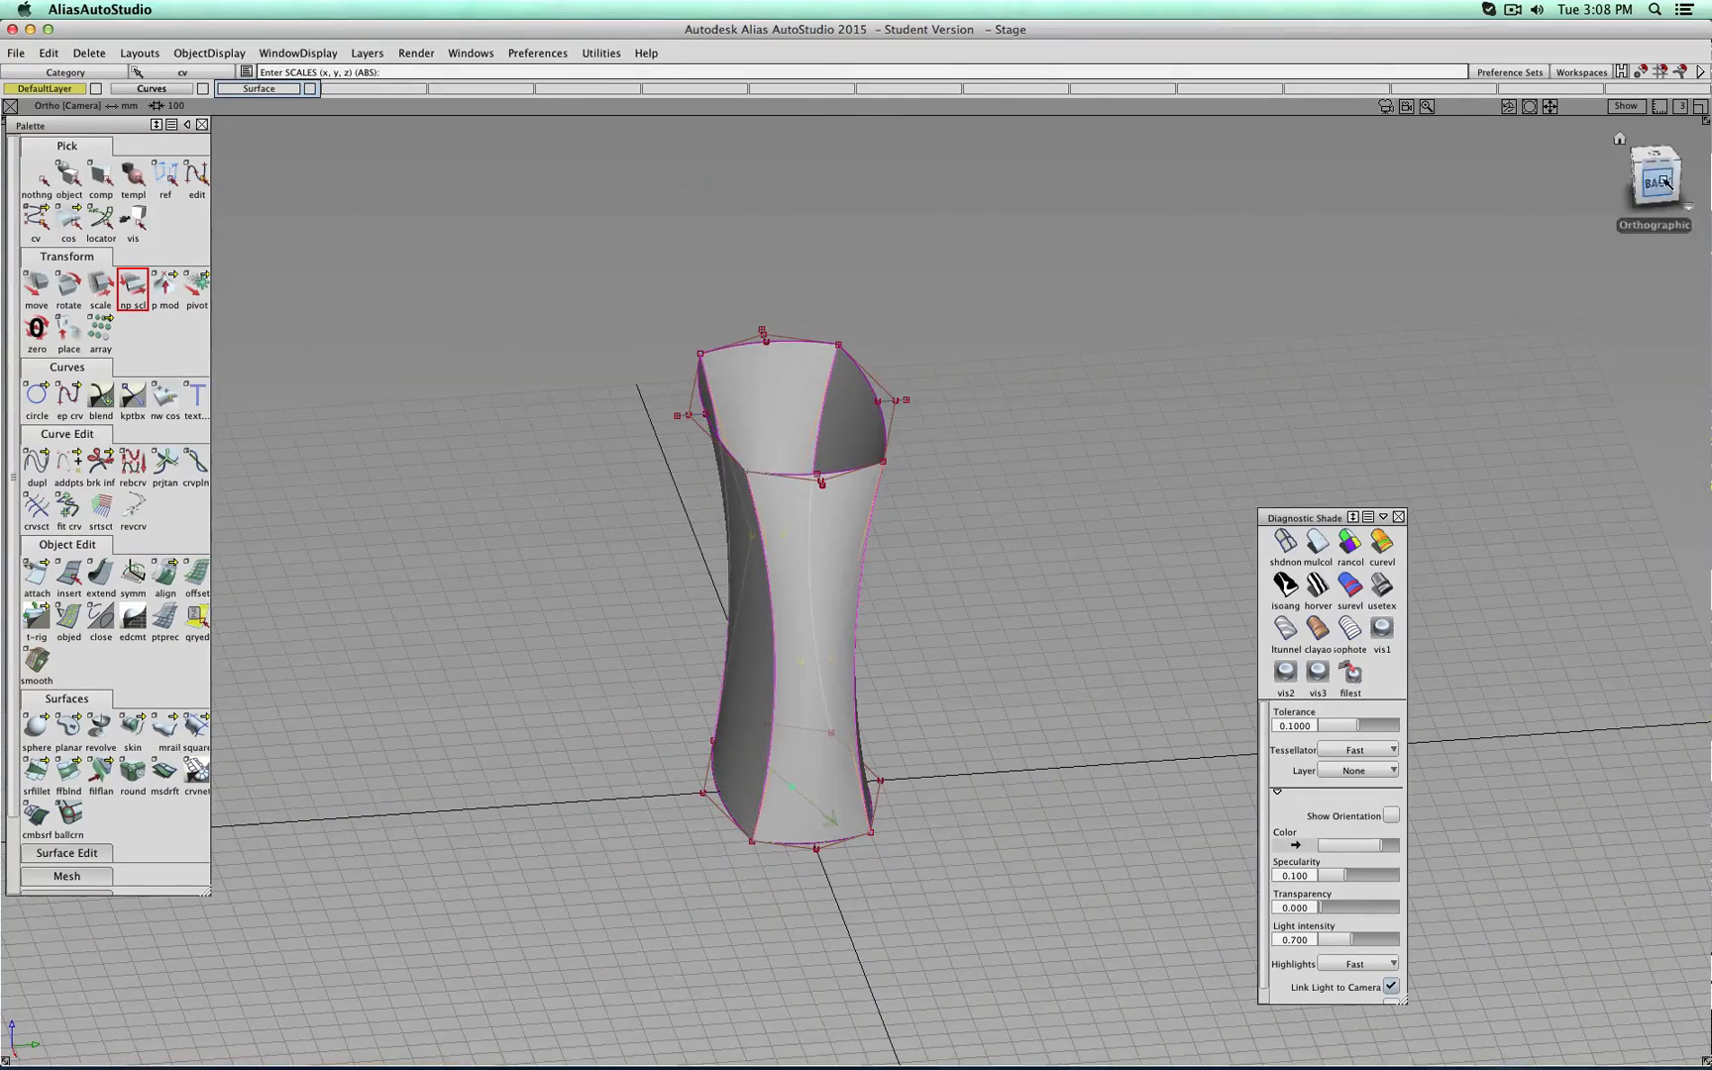
left_click(1663, 183)
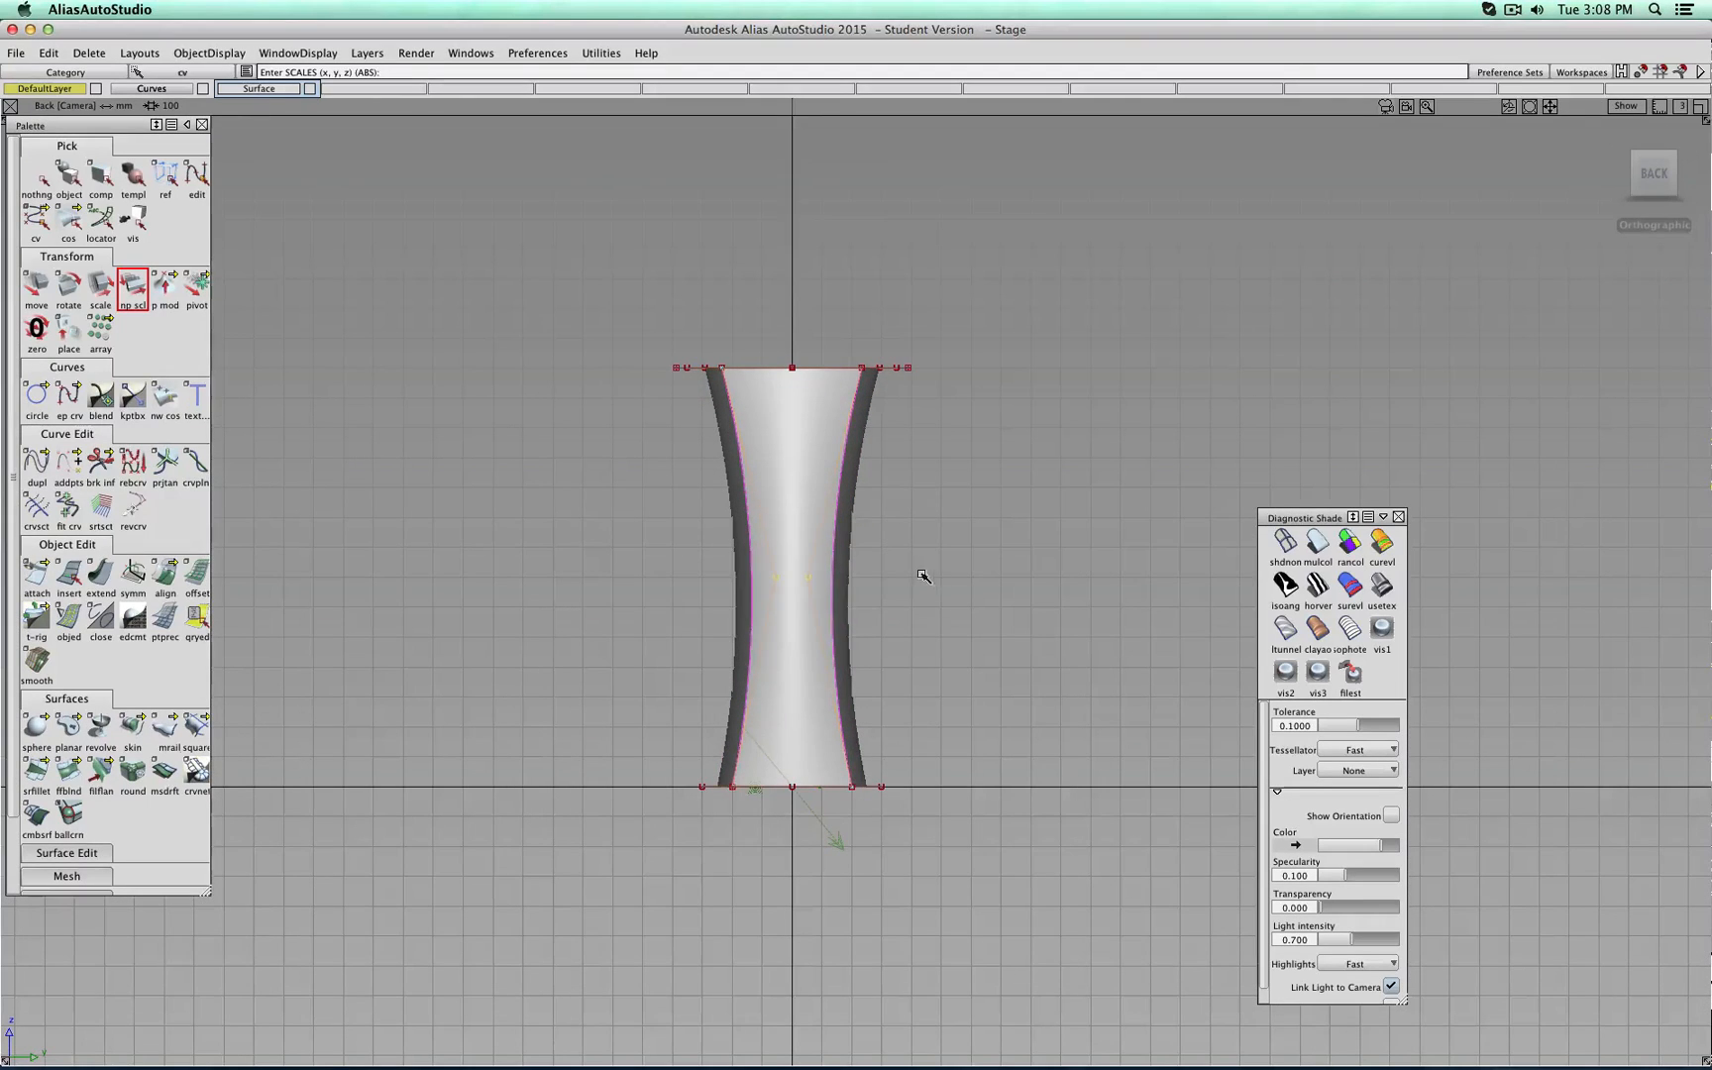
left_click_drag(879, 569, 1526, 582)
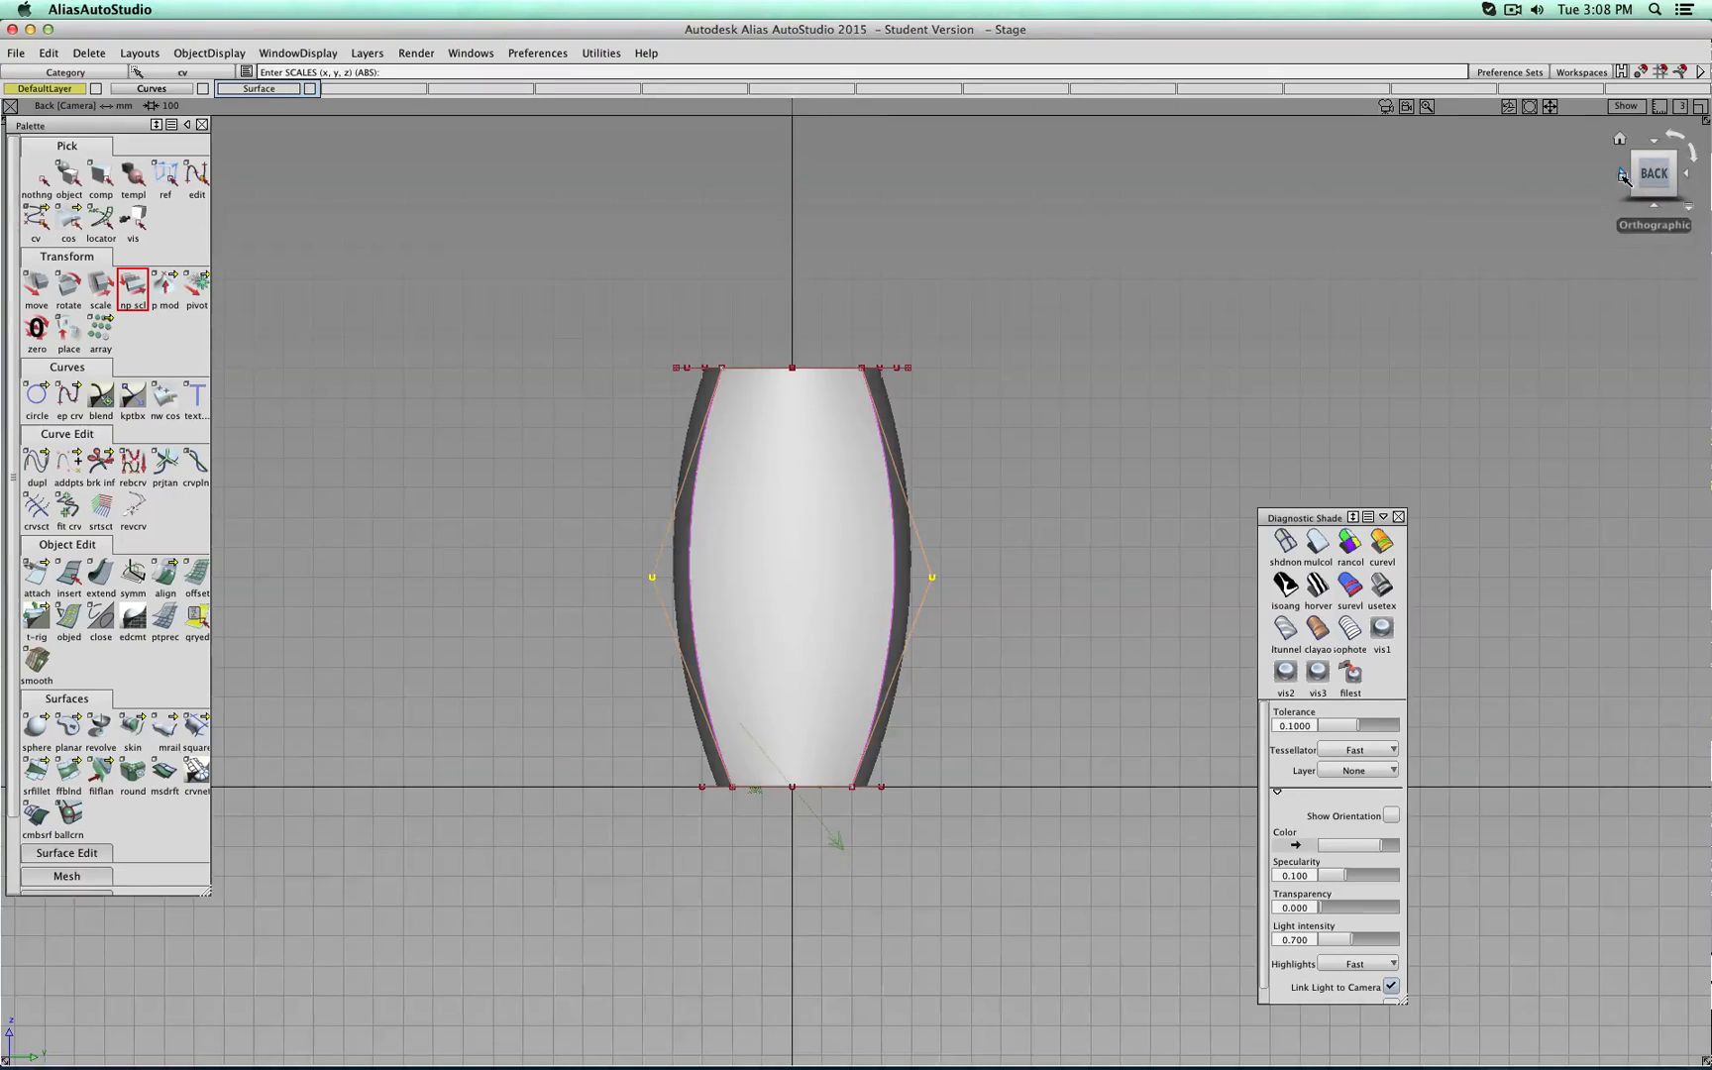
Scale the mid-height points slightly wider in the Left view and reduce the side bulge in the Back view.
left_click(1631, 161)
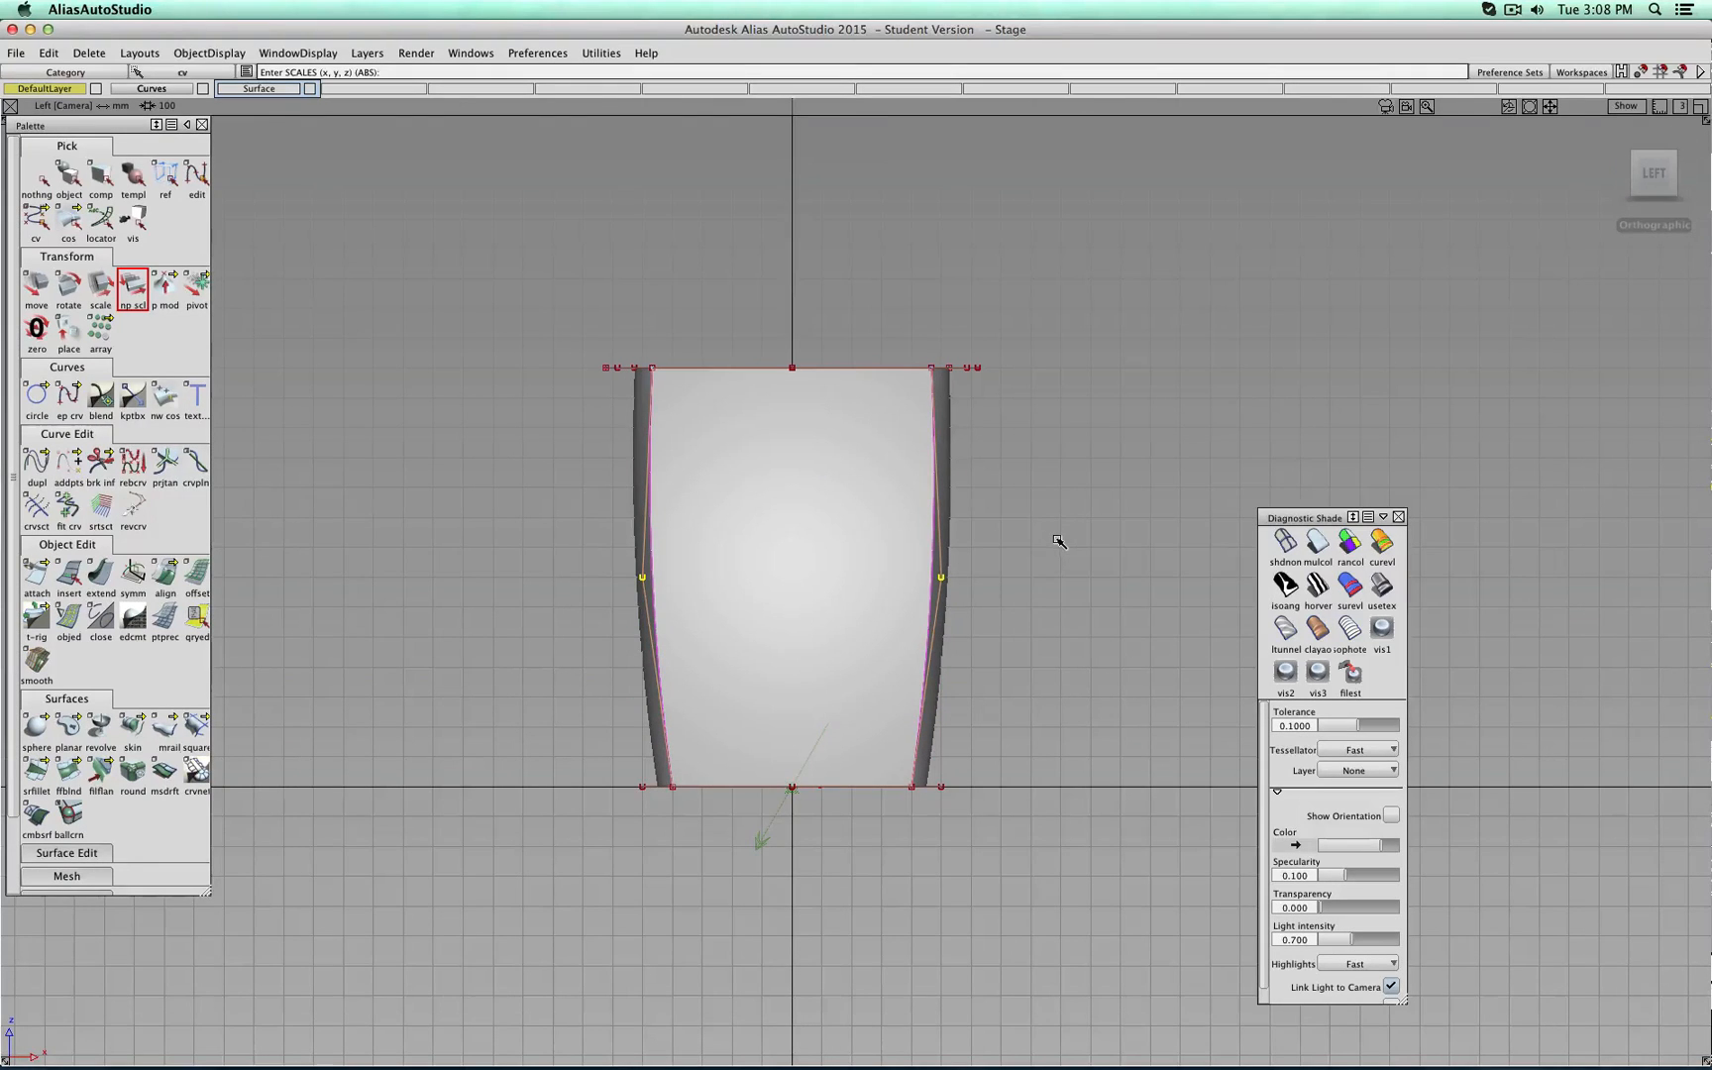
left_click_drag(1059, 537, 1235, 549)
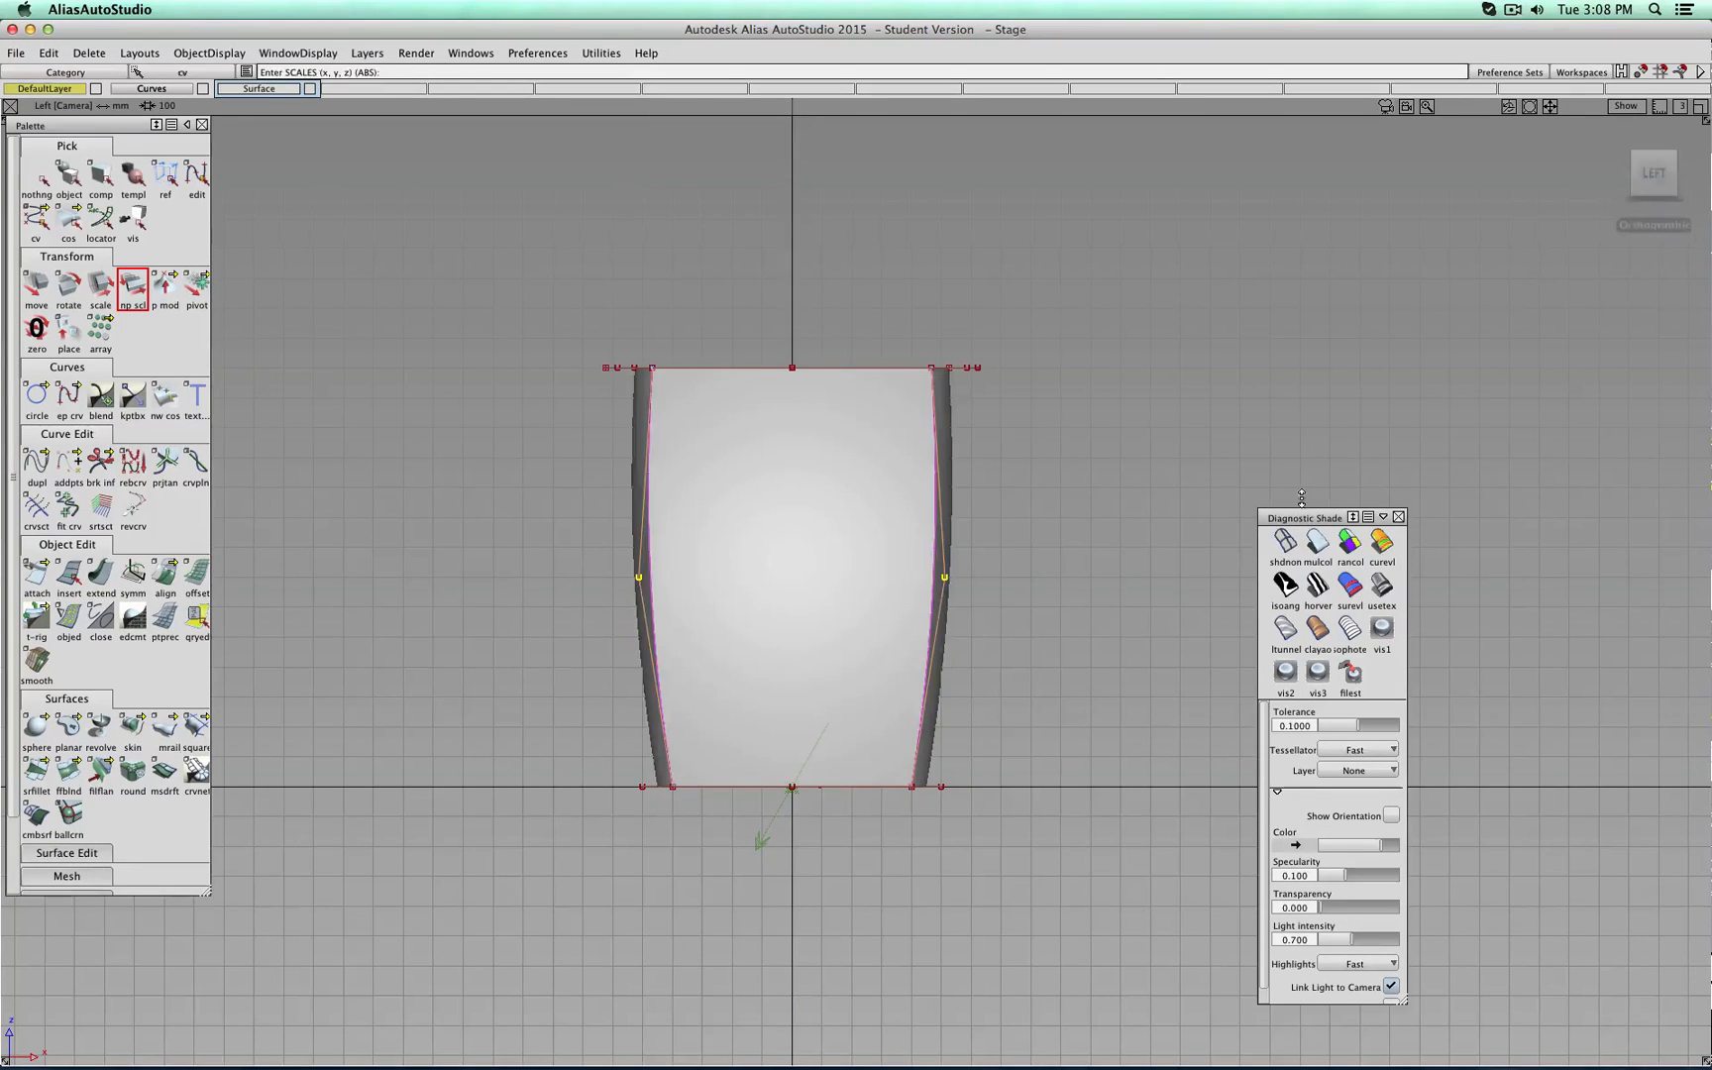
left_click(1673, 177)
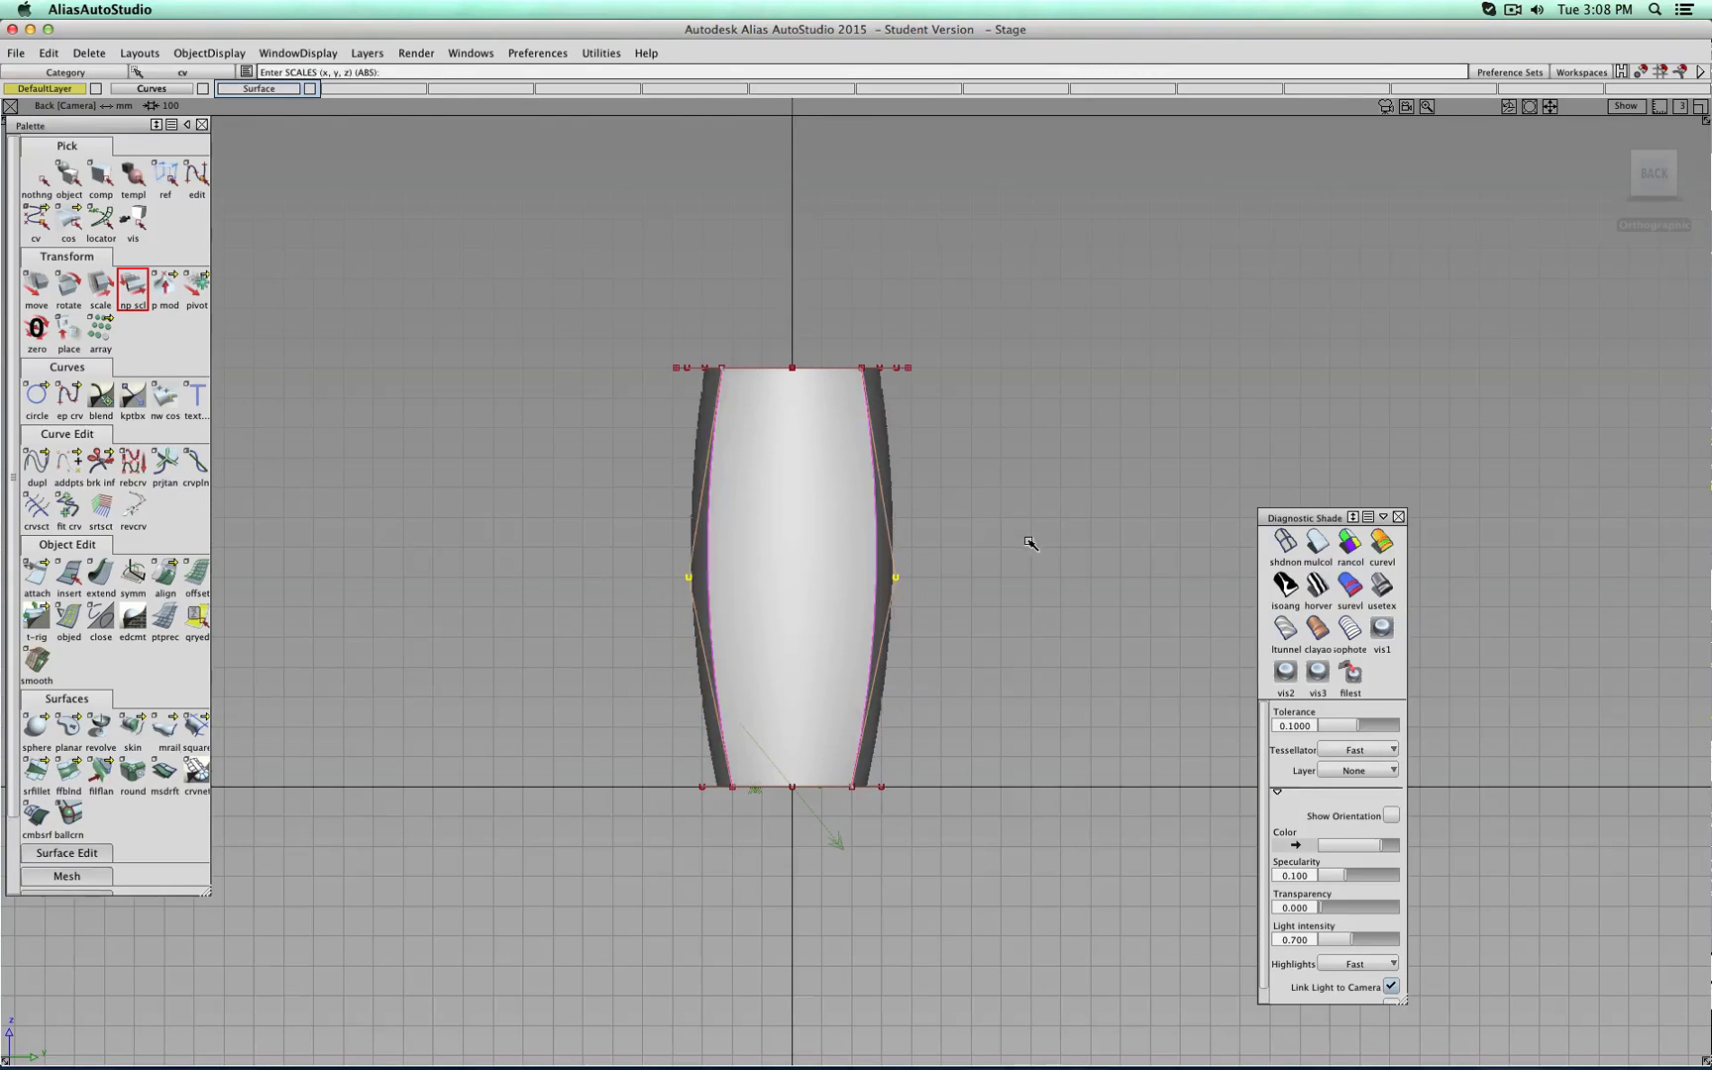
left_click_drag(1042, 532, 1035, 536)
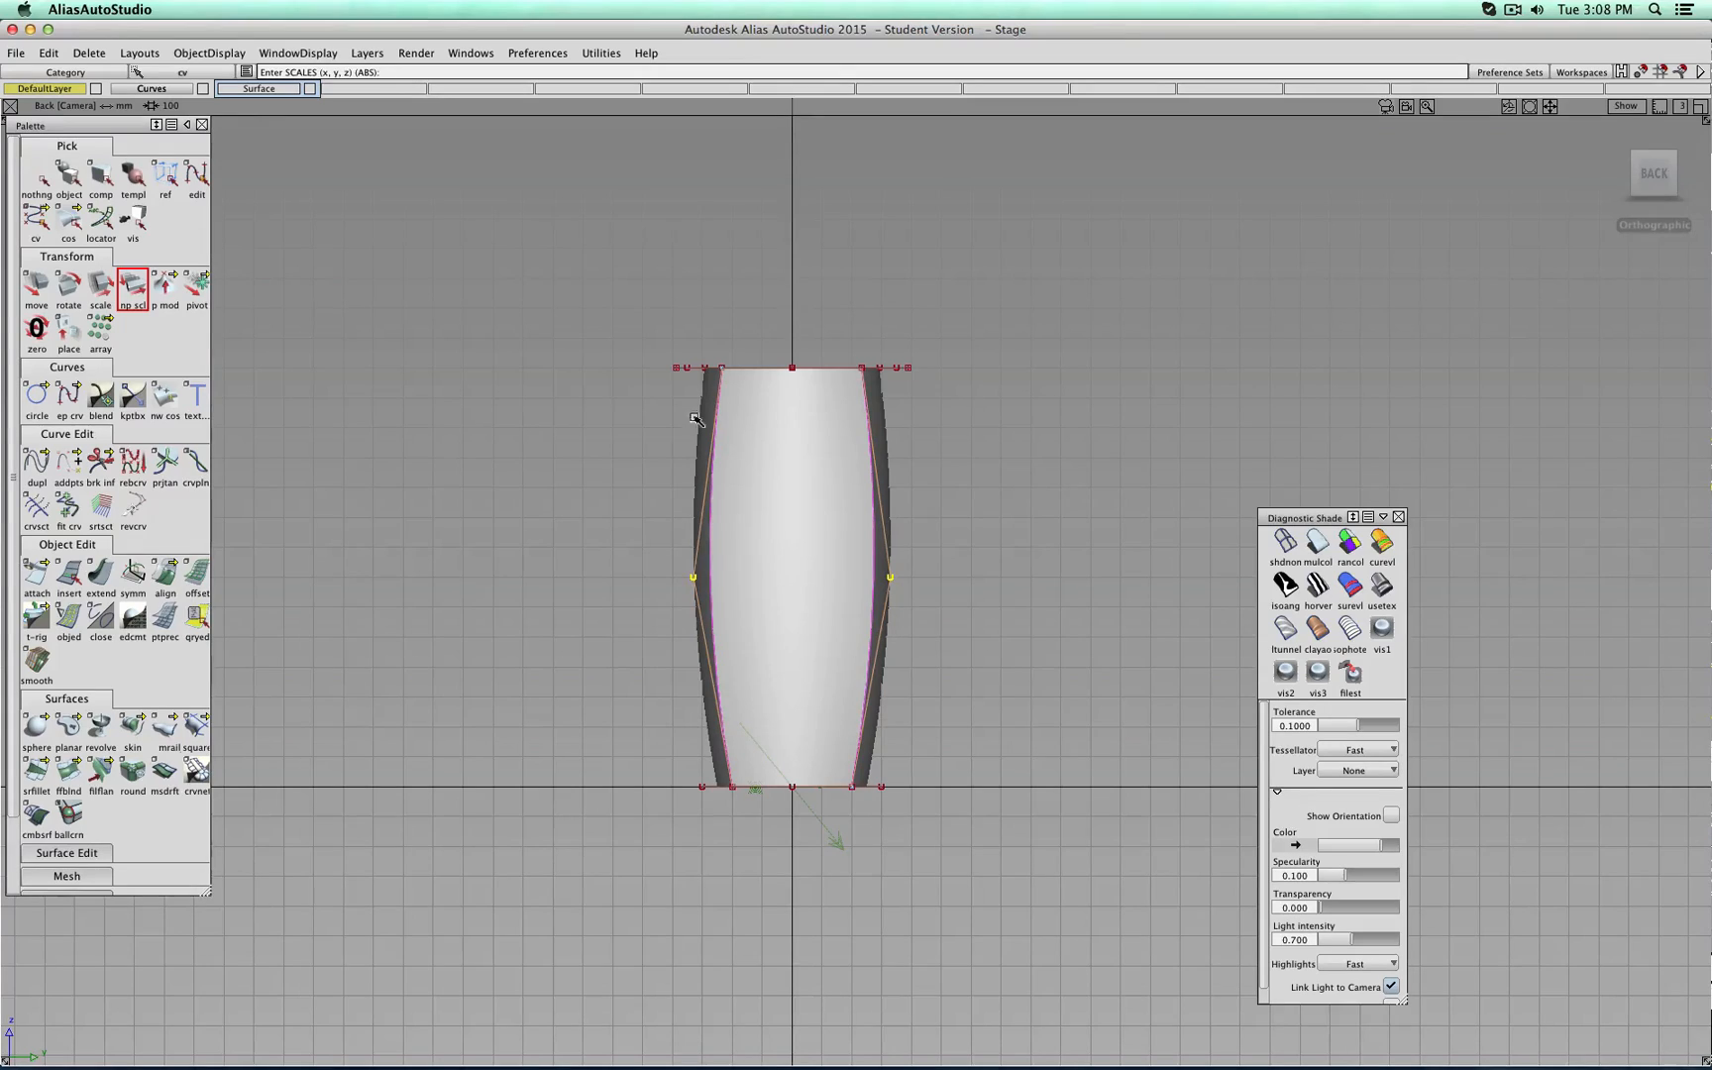
Clear the control point selection and inspect the reshaped container from several angles.
left_click(67, 179)
left_click_drag(611, 432, 1131, 461, "alt+shift")
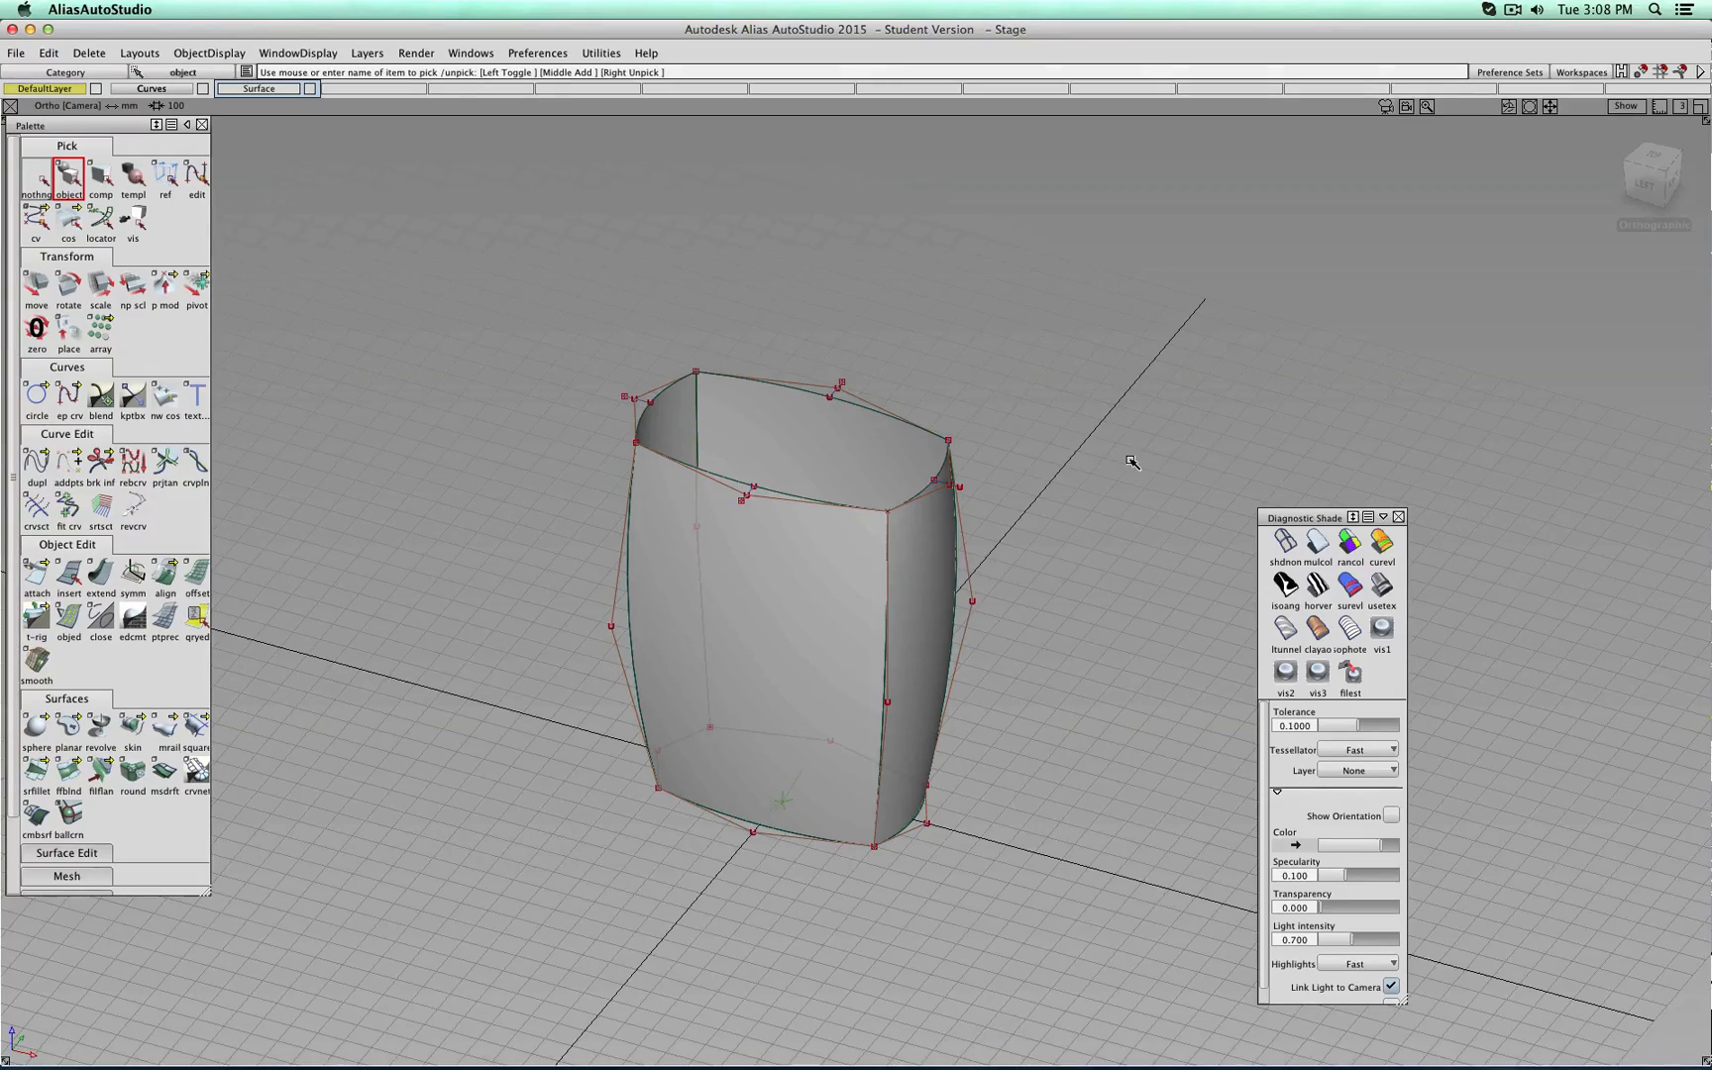
left_click_drag(1078, 432, 1018, 699, "alt+shift")
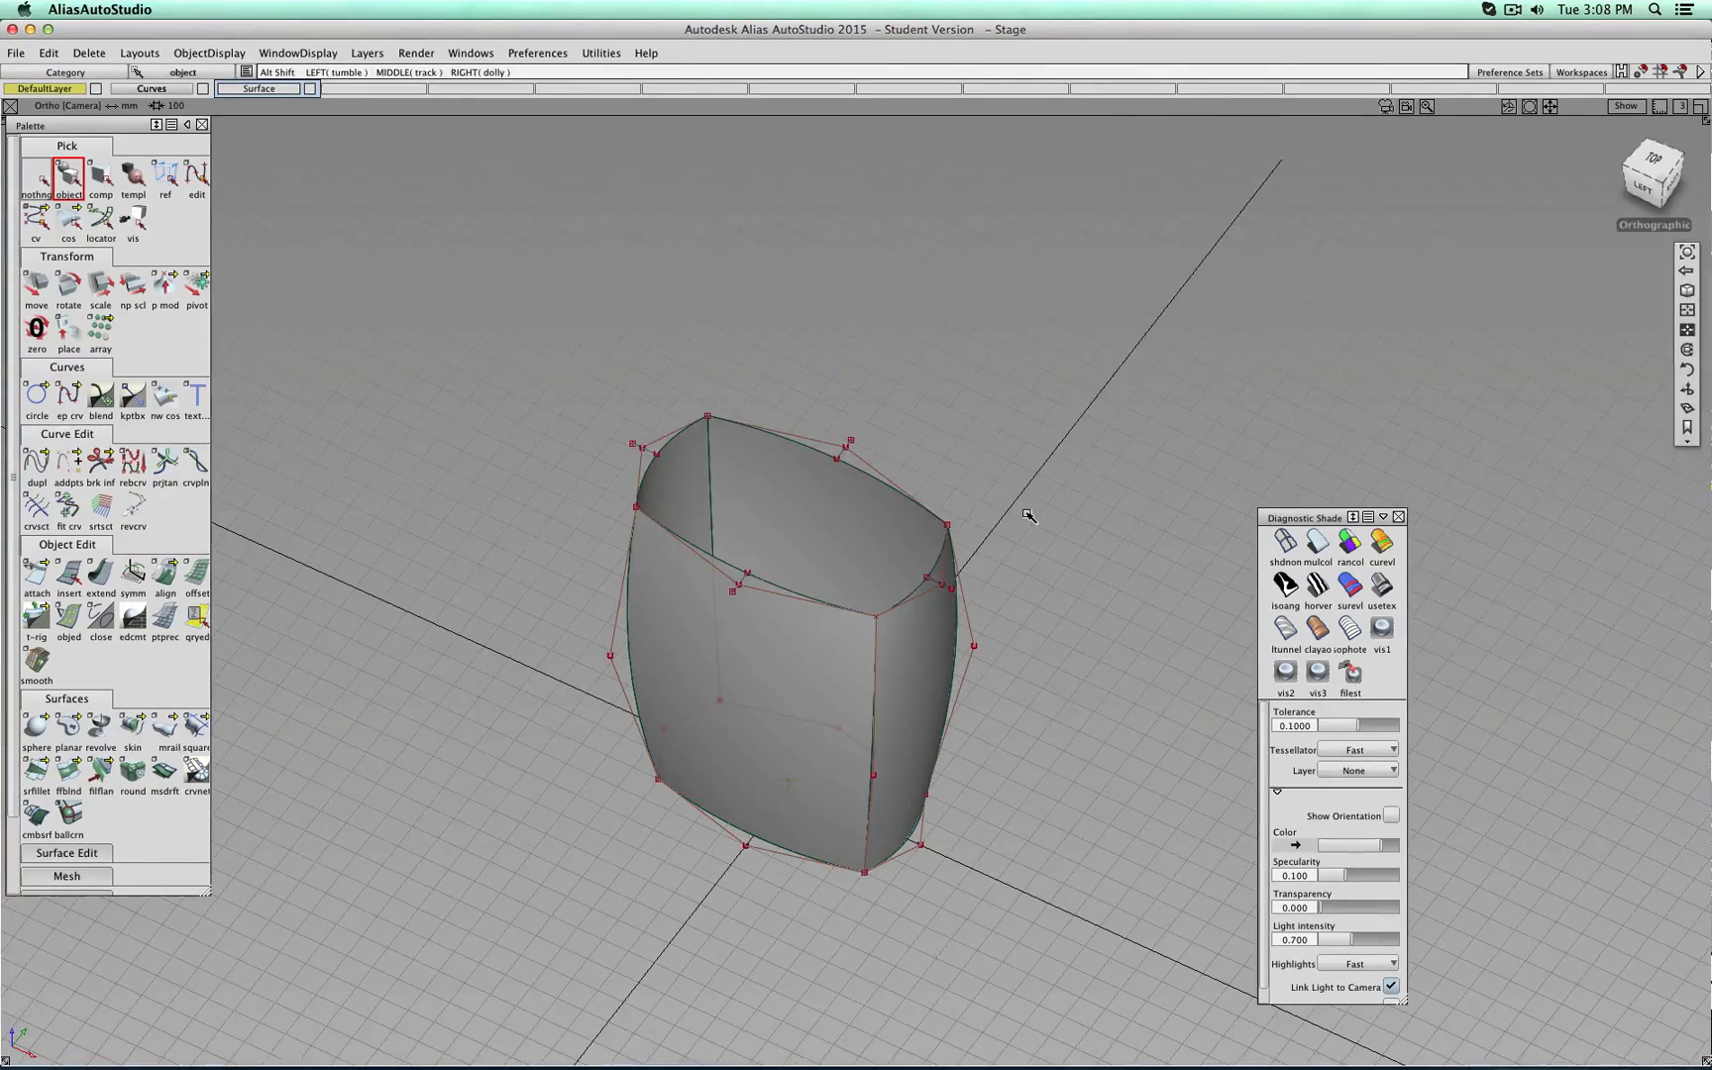
left_click_drag(1025, 508, 1061, 615, "alt+shift")
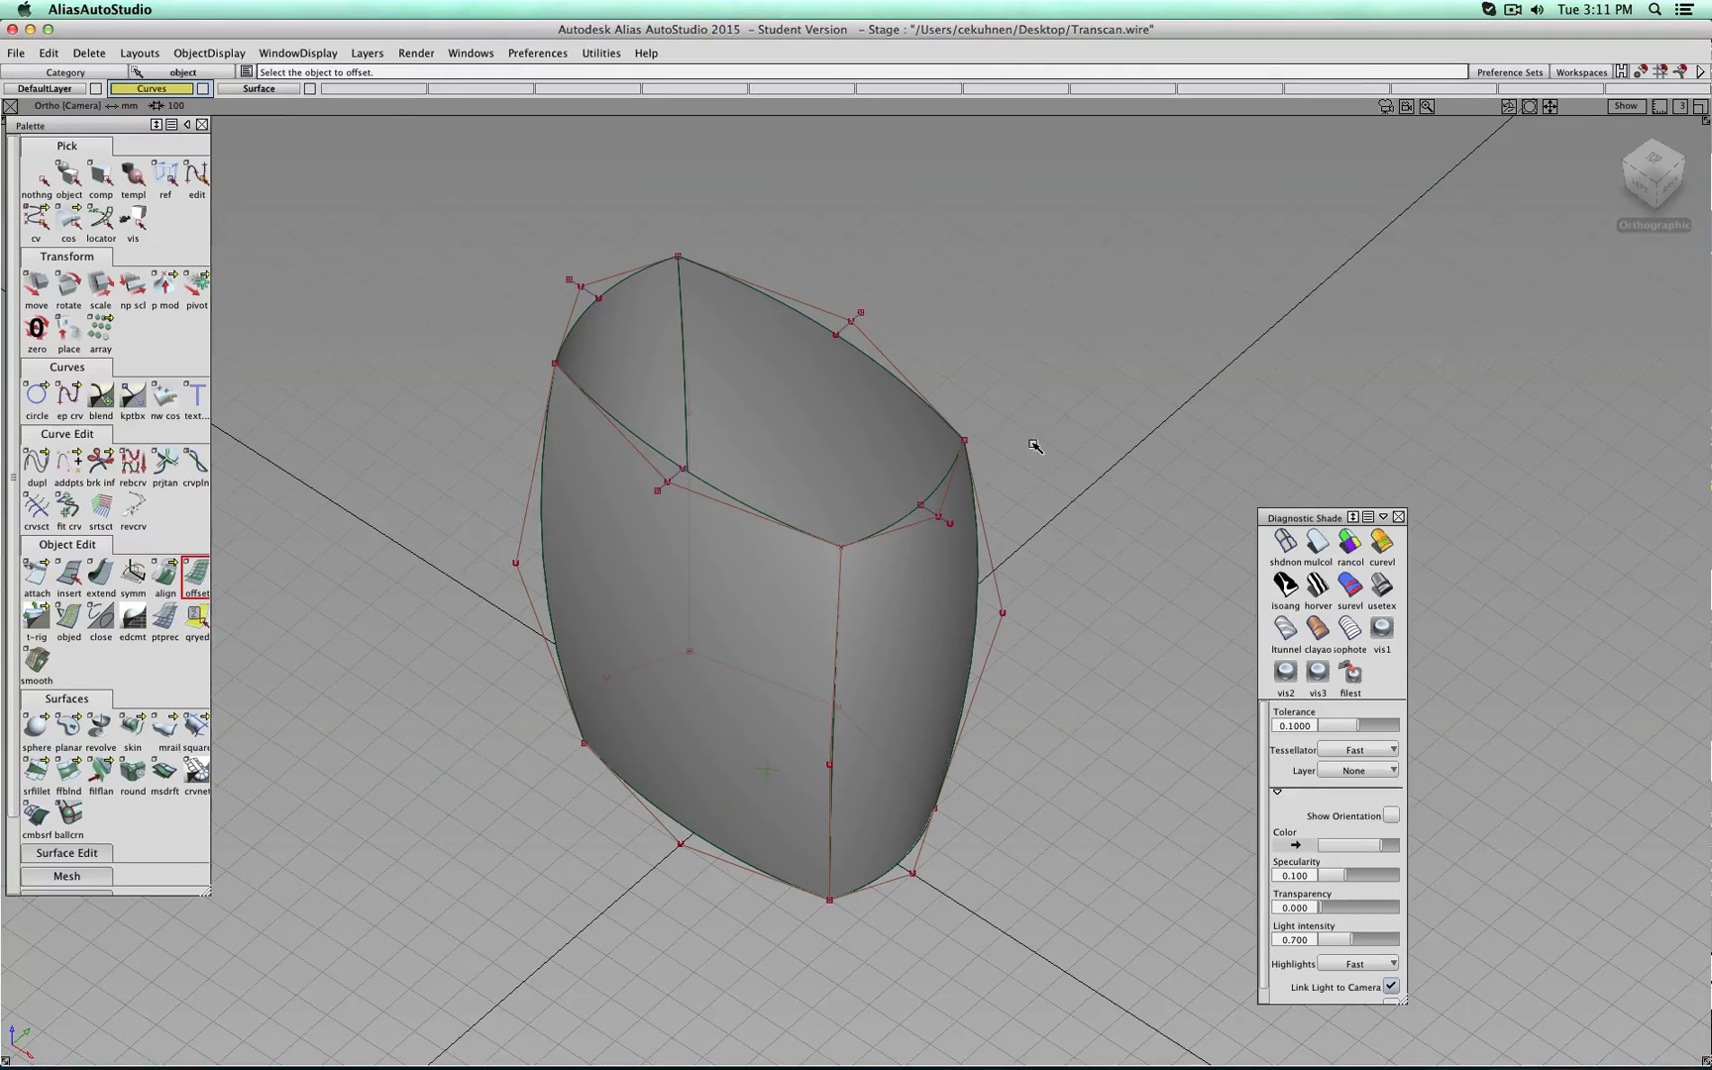
Hide the Surface layer and pick the four top rim curves with the Offset tool, keeping its control options open.
left_click(309, 91)
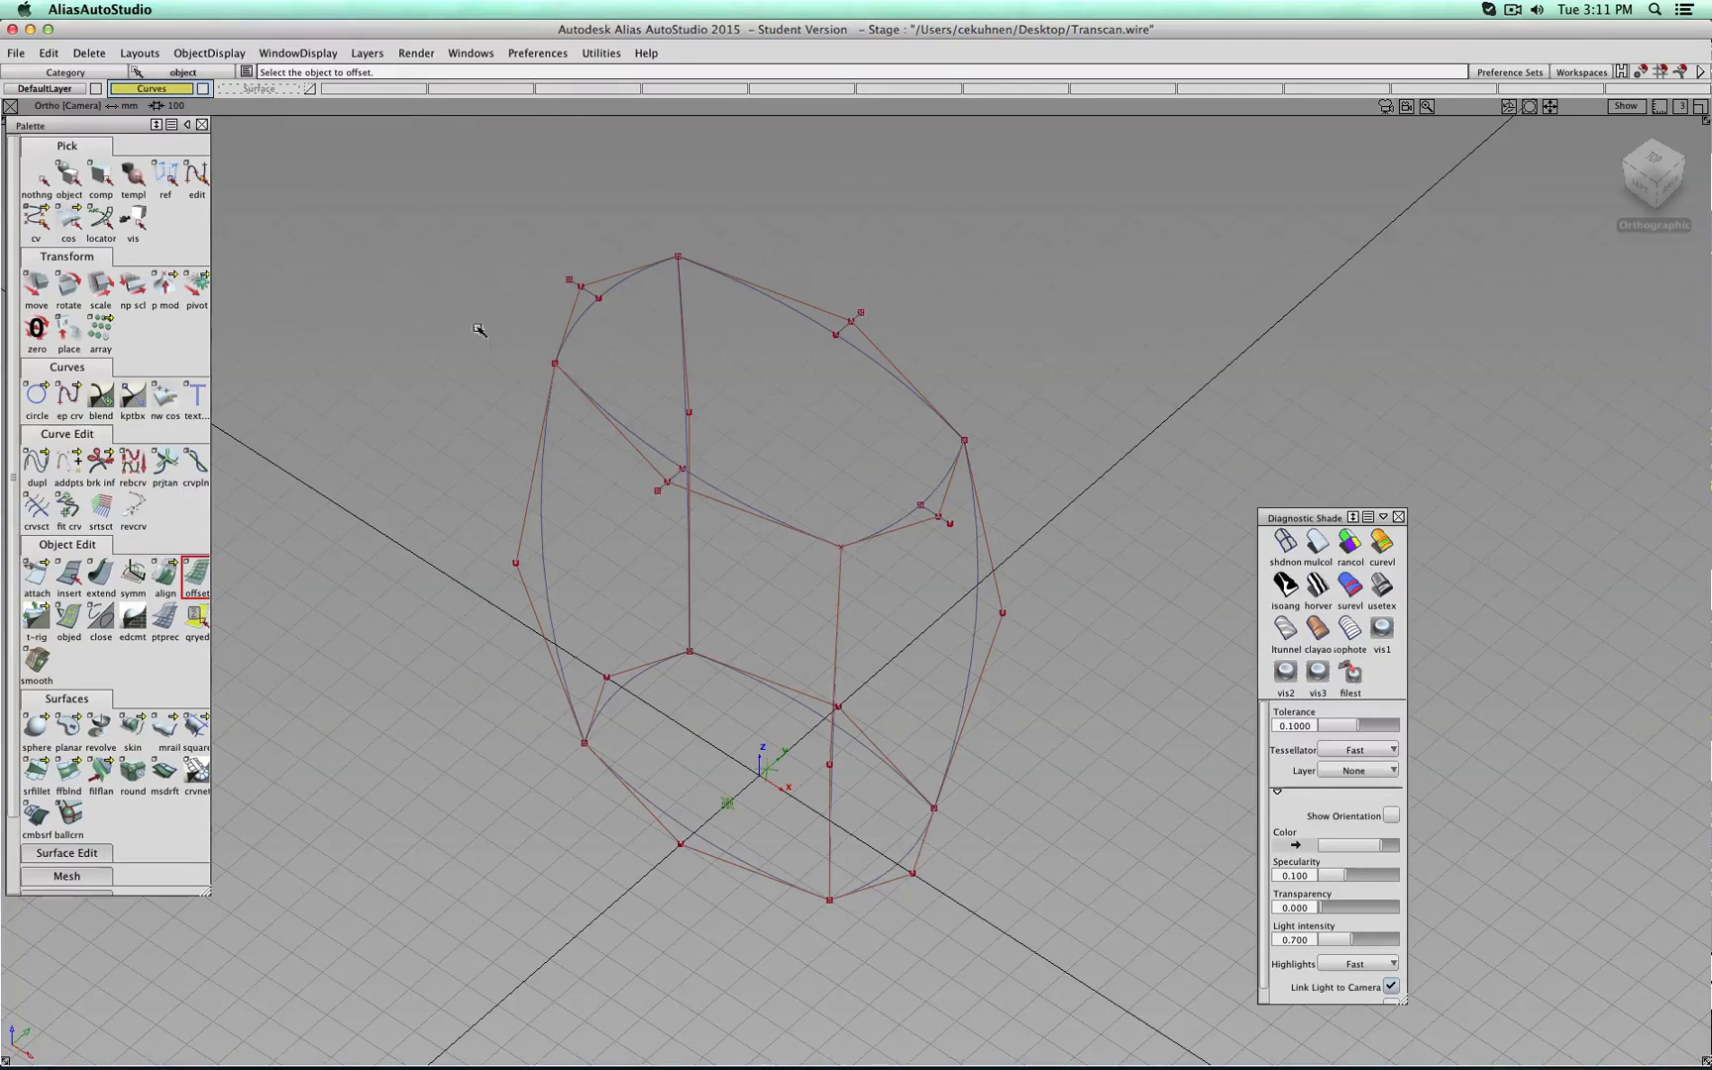
double_click(194, 576)
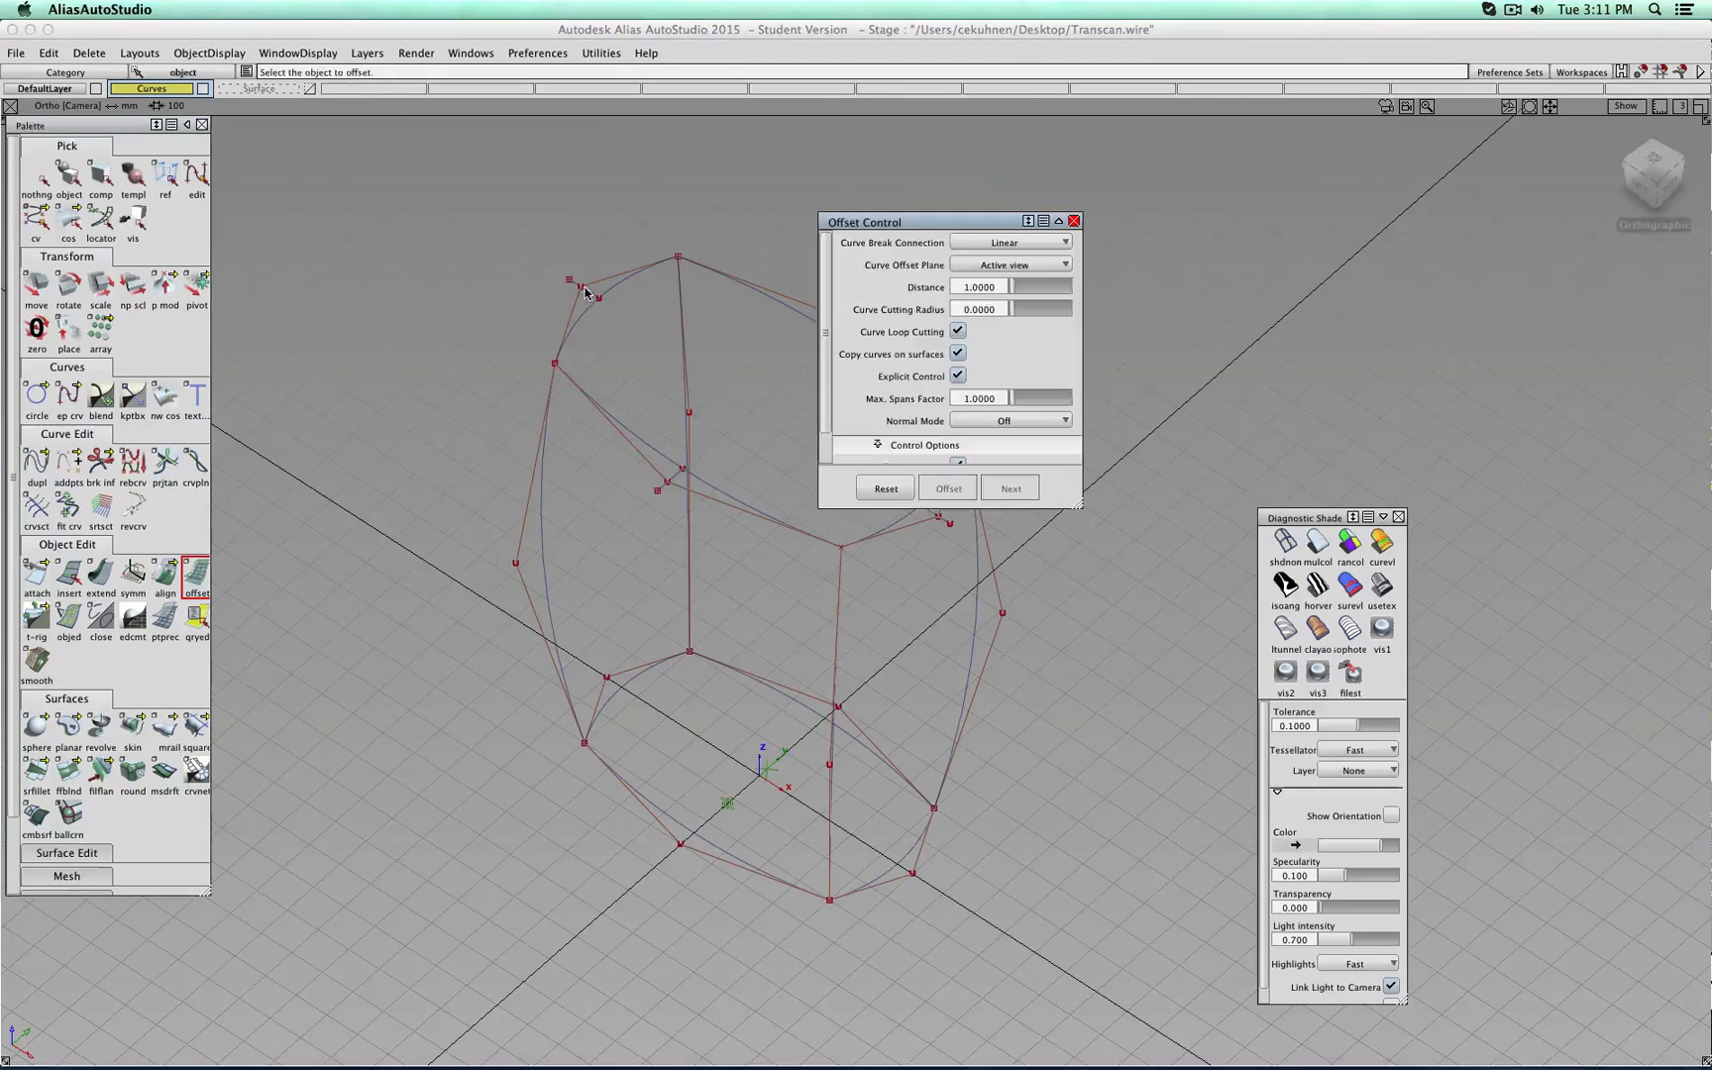
left_click_drag(987, 225, 1197, 179)
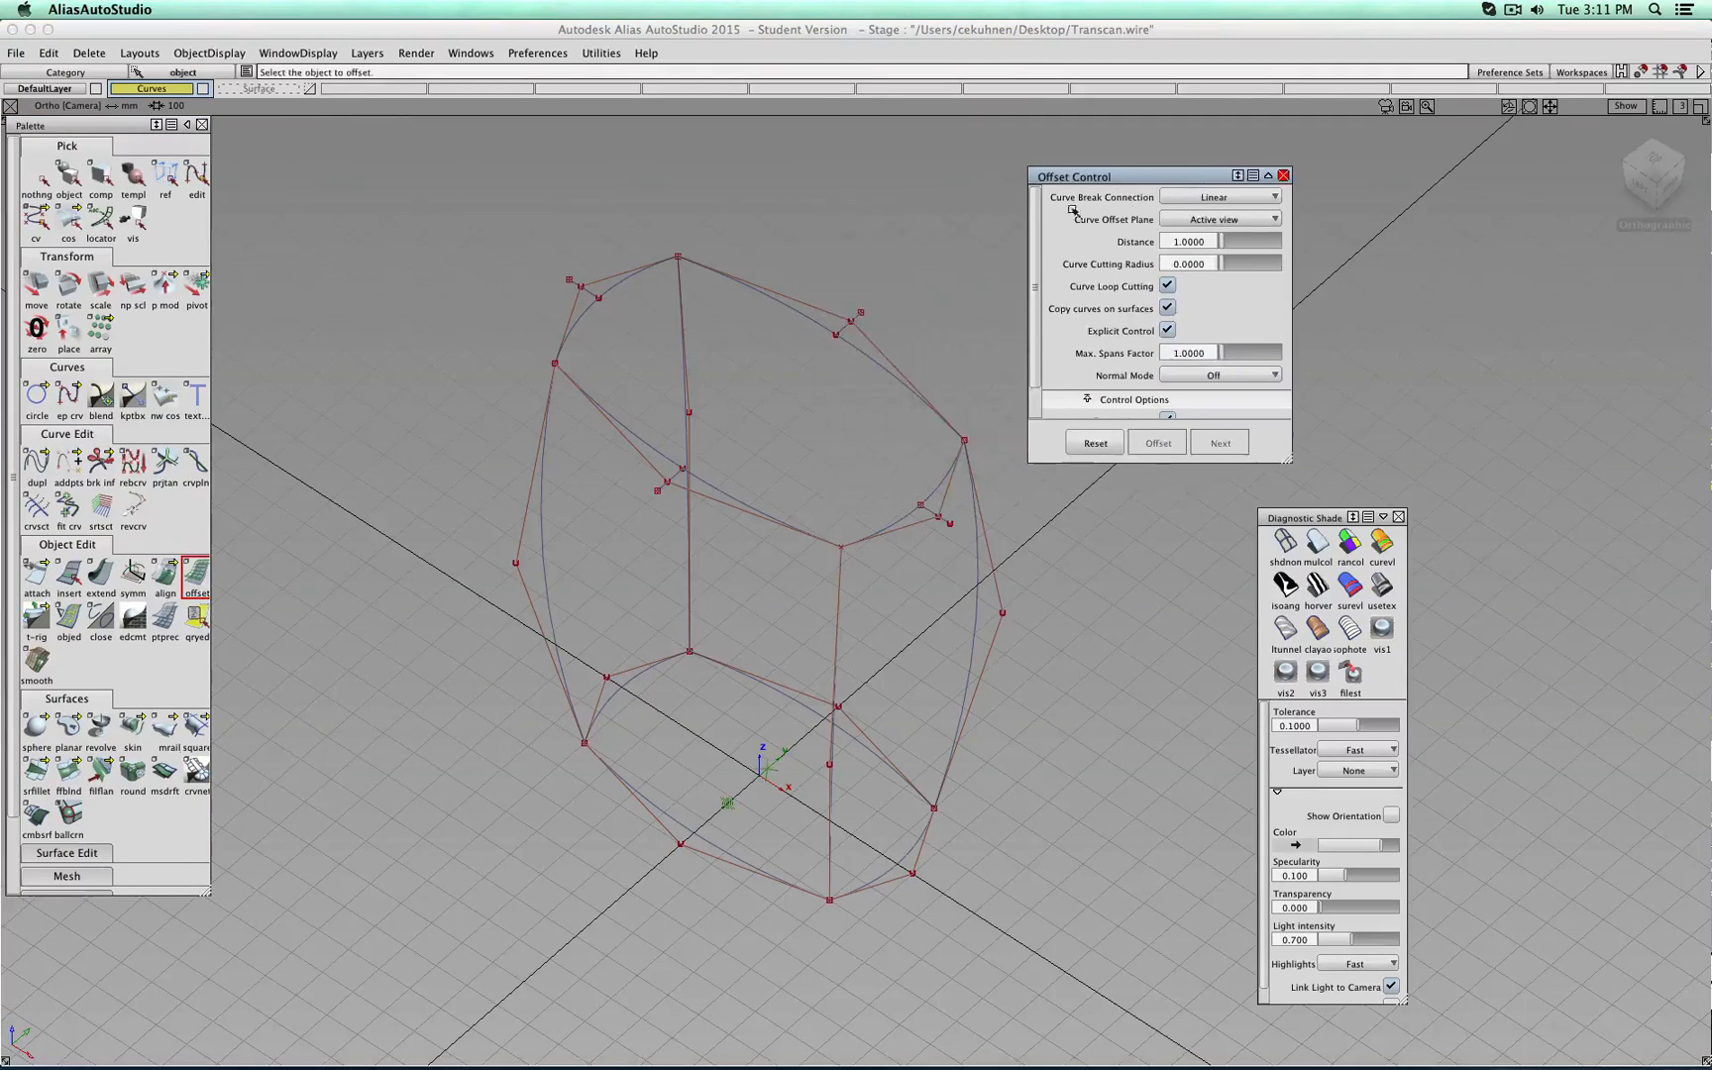
left_click(627, 292)
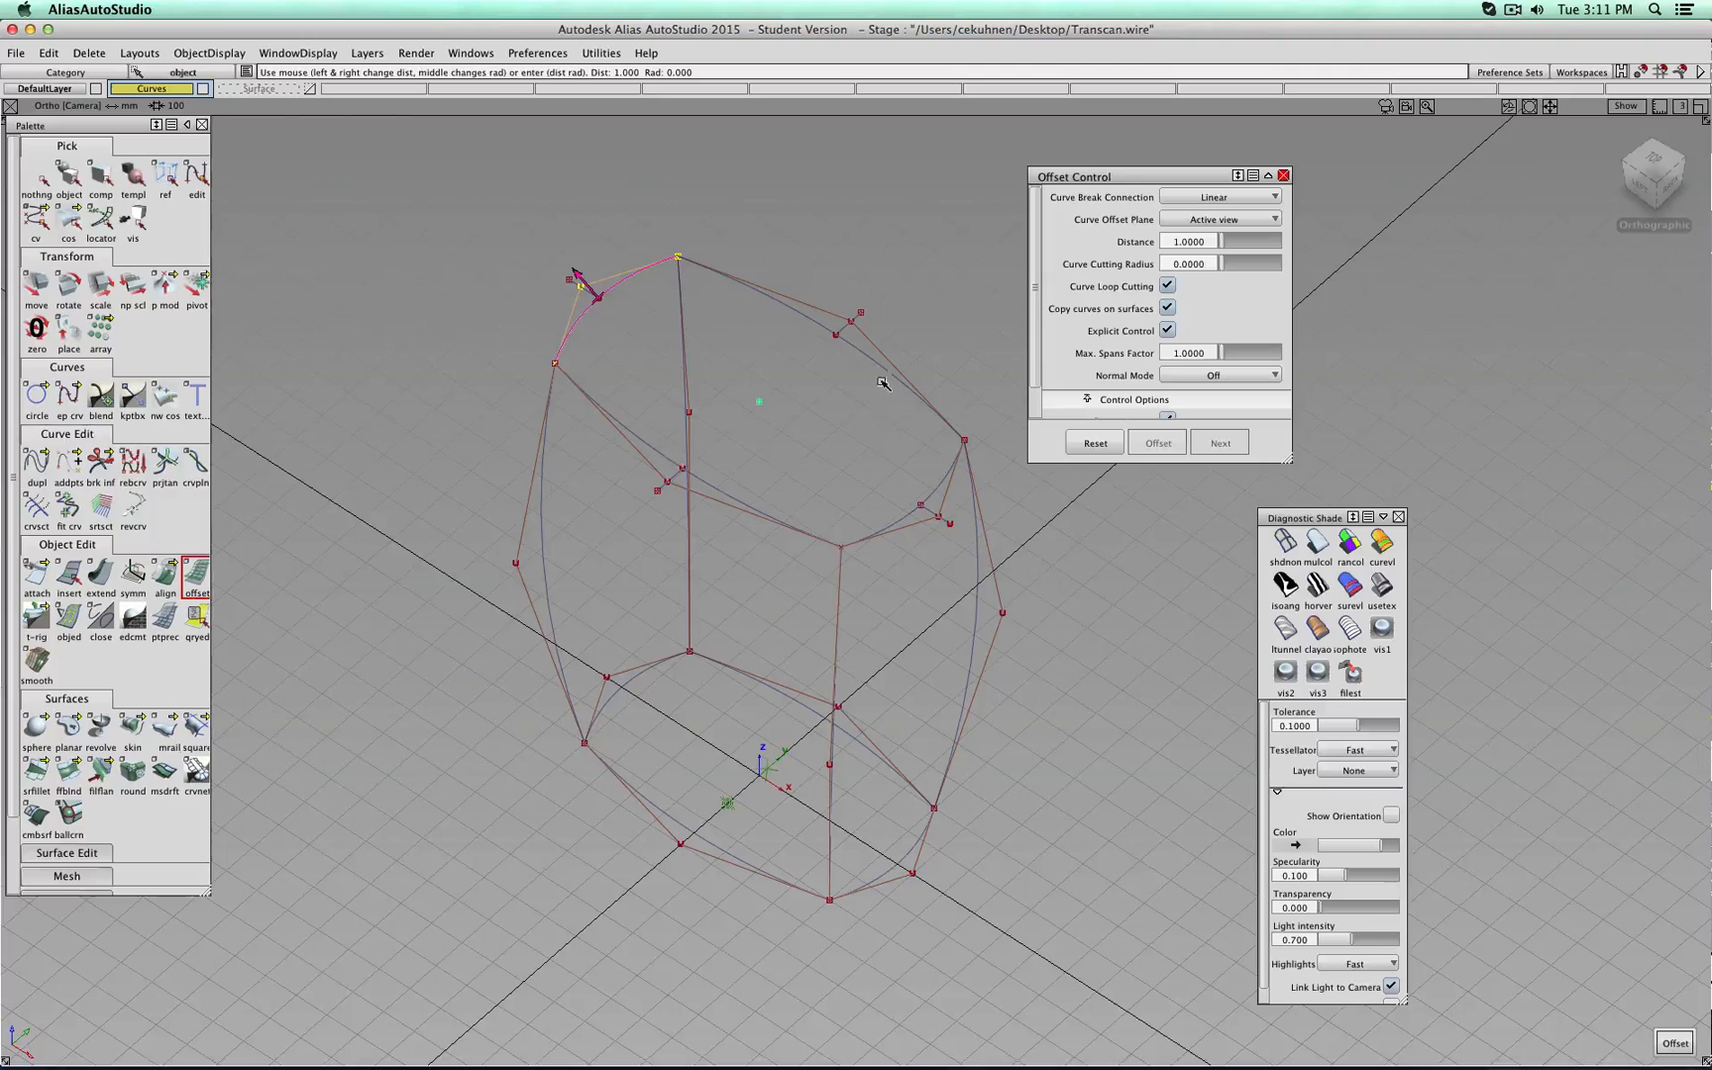
left_click(710, 488)
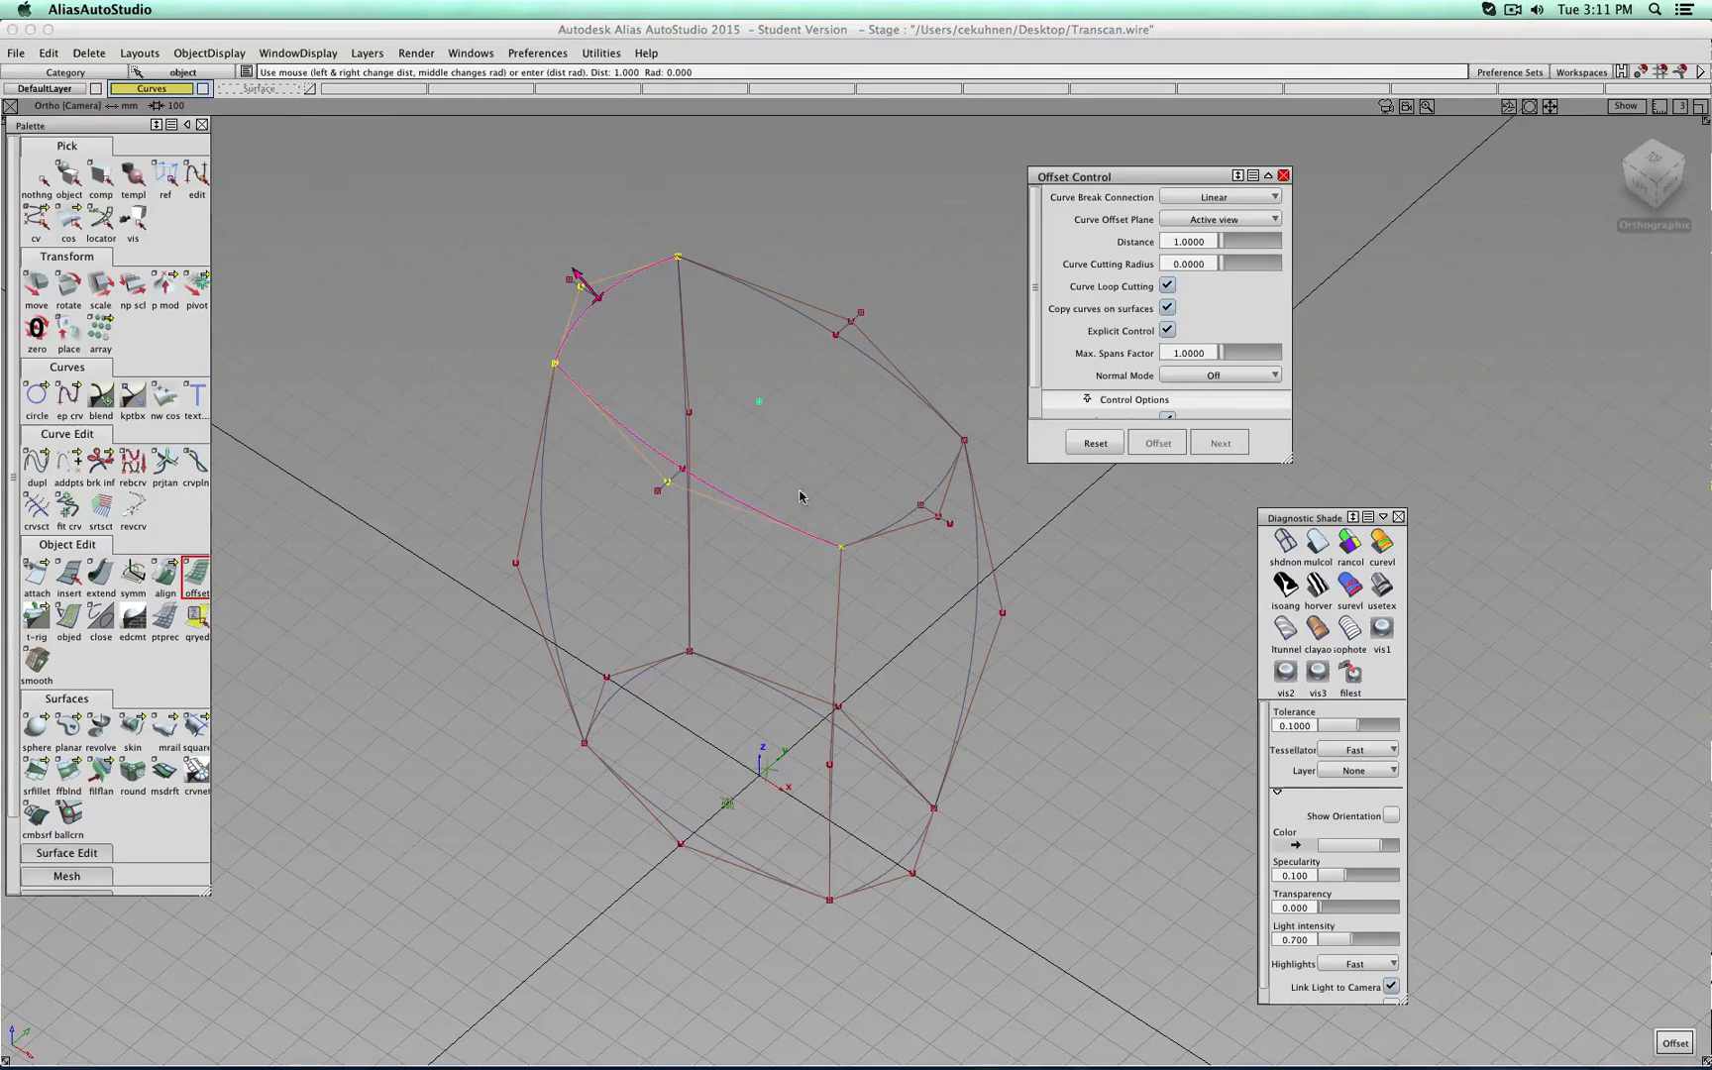
left_click(923, 491)
left_click(873, 366)
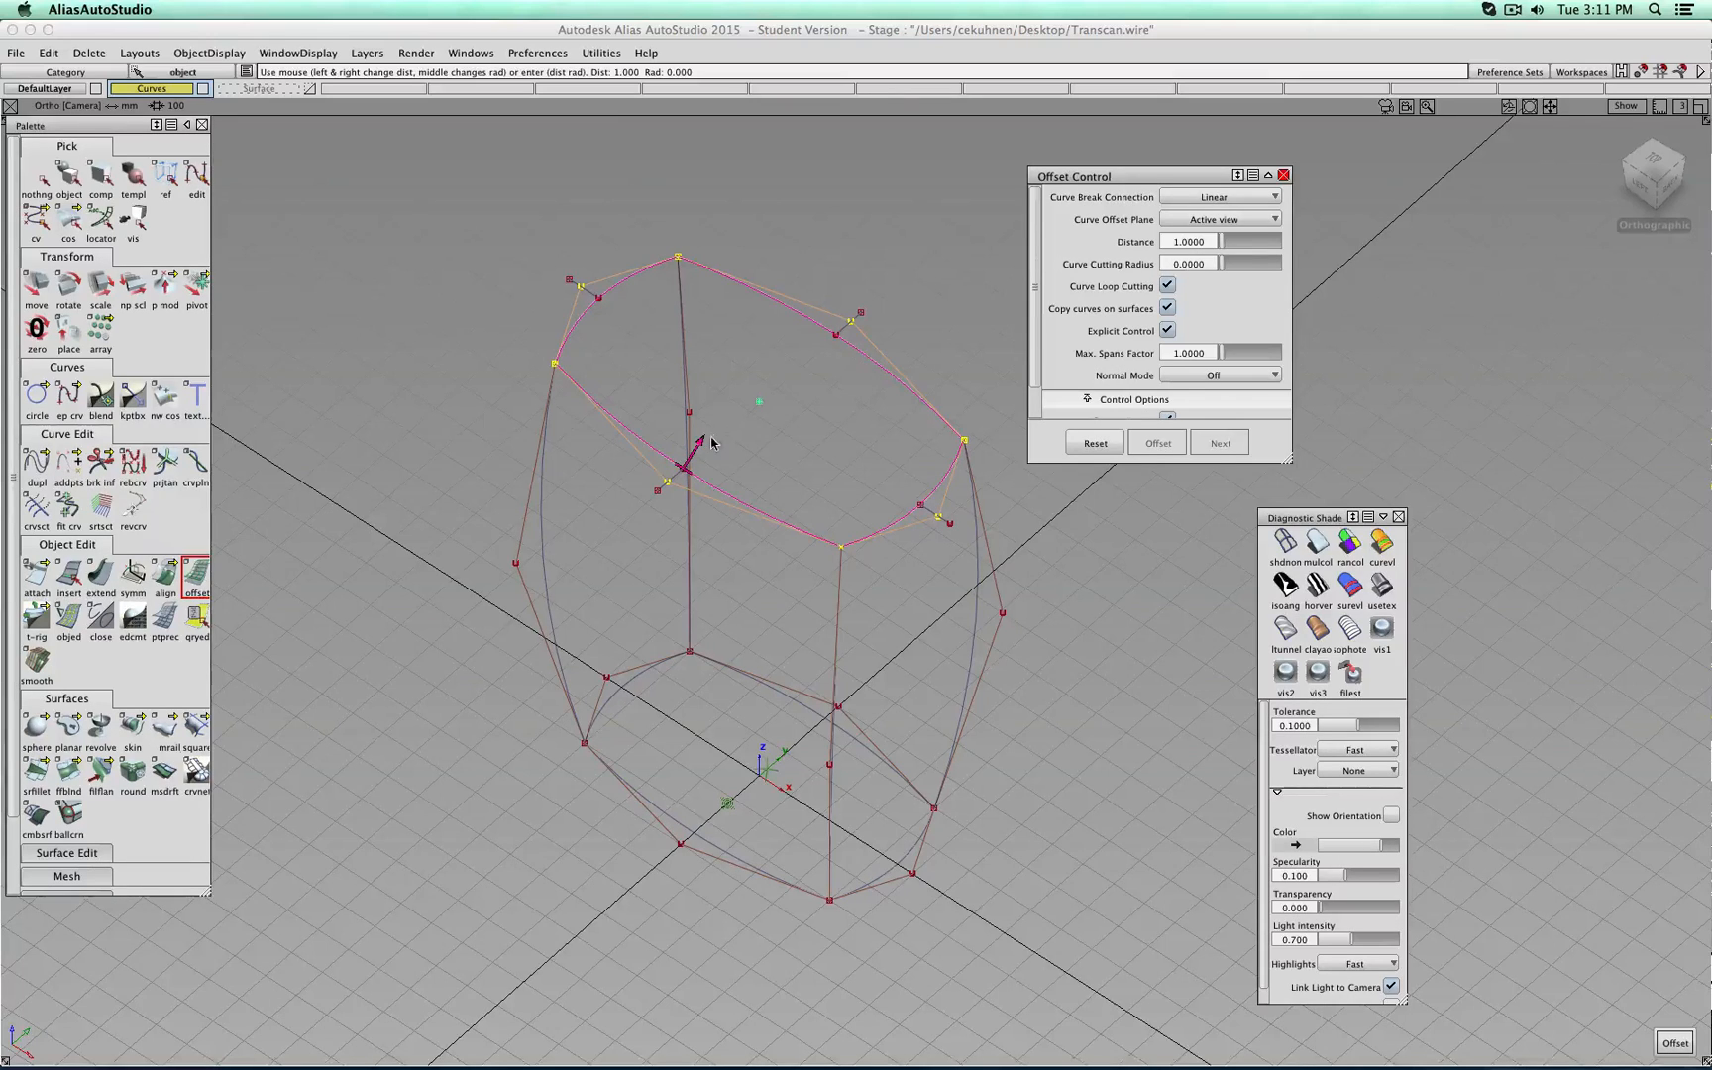
Try an offset distance of about 91.7 mm on the four rim curves and check the preview in the Back view.
mouse_move(441, 536)
left_mouse_down()
mouse_move(401, 517)
mouse_move(445, 526)
left_mouse_up()
left_click_drag(1653, 168, 1509, 116)
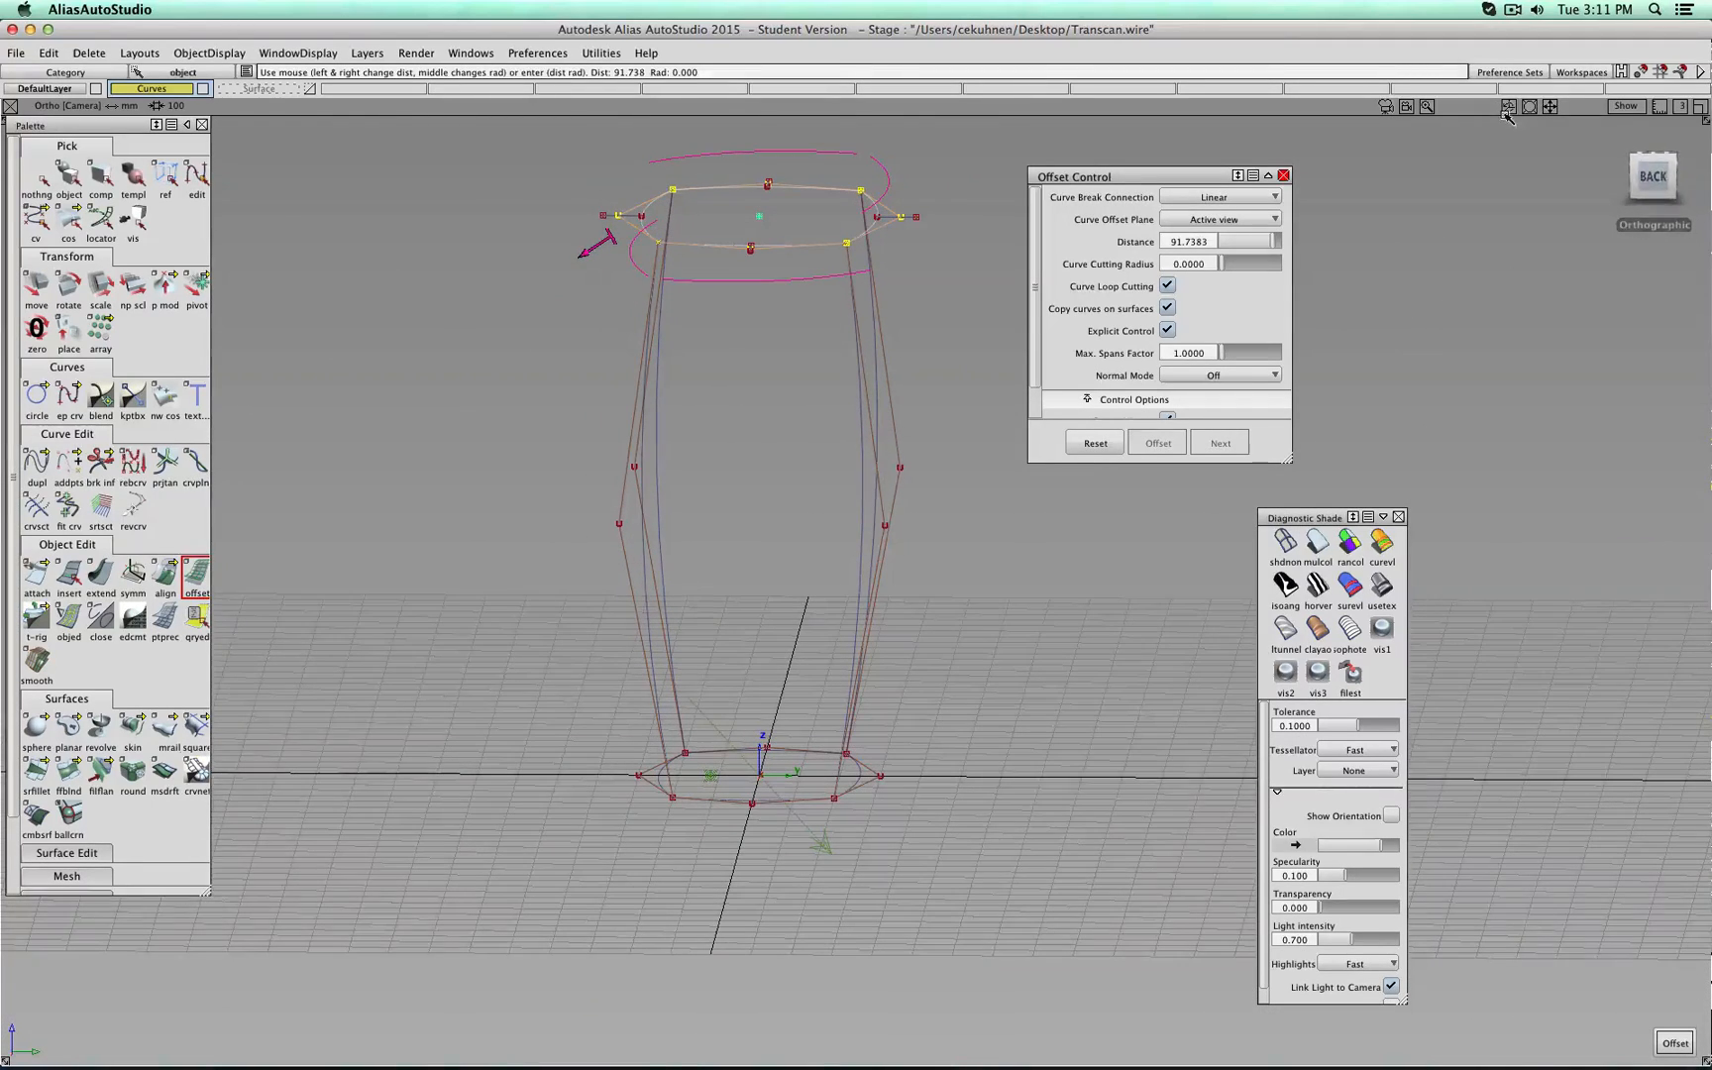
left_click(1653, 176)
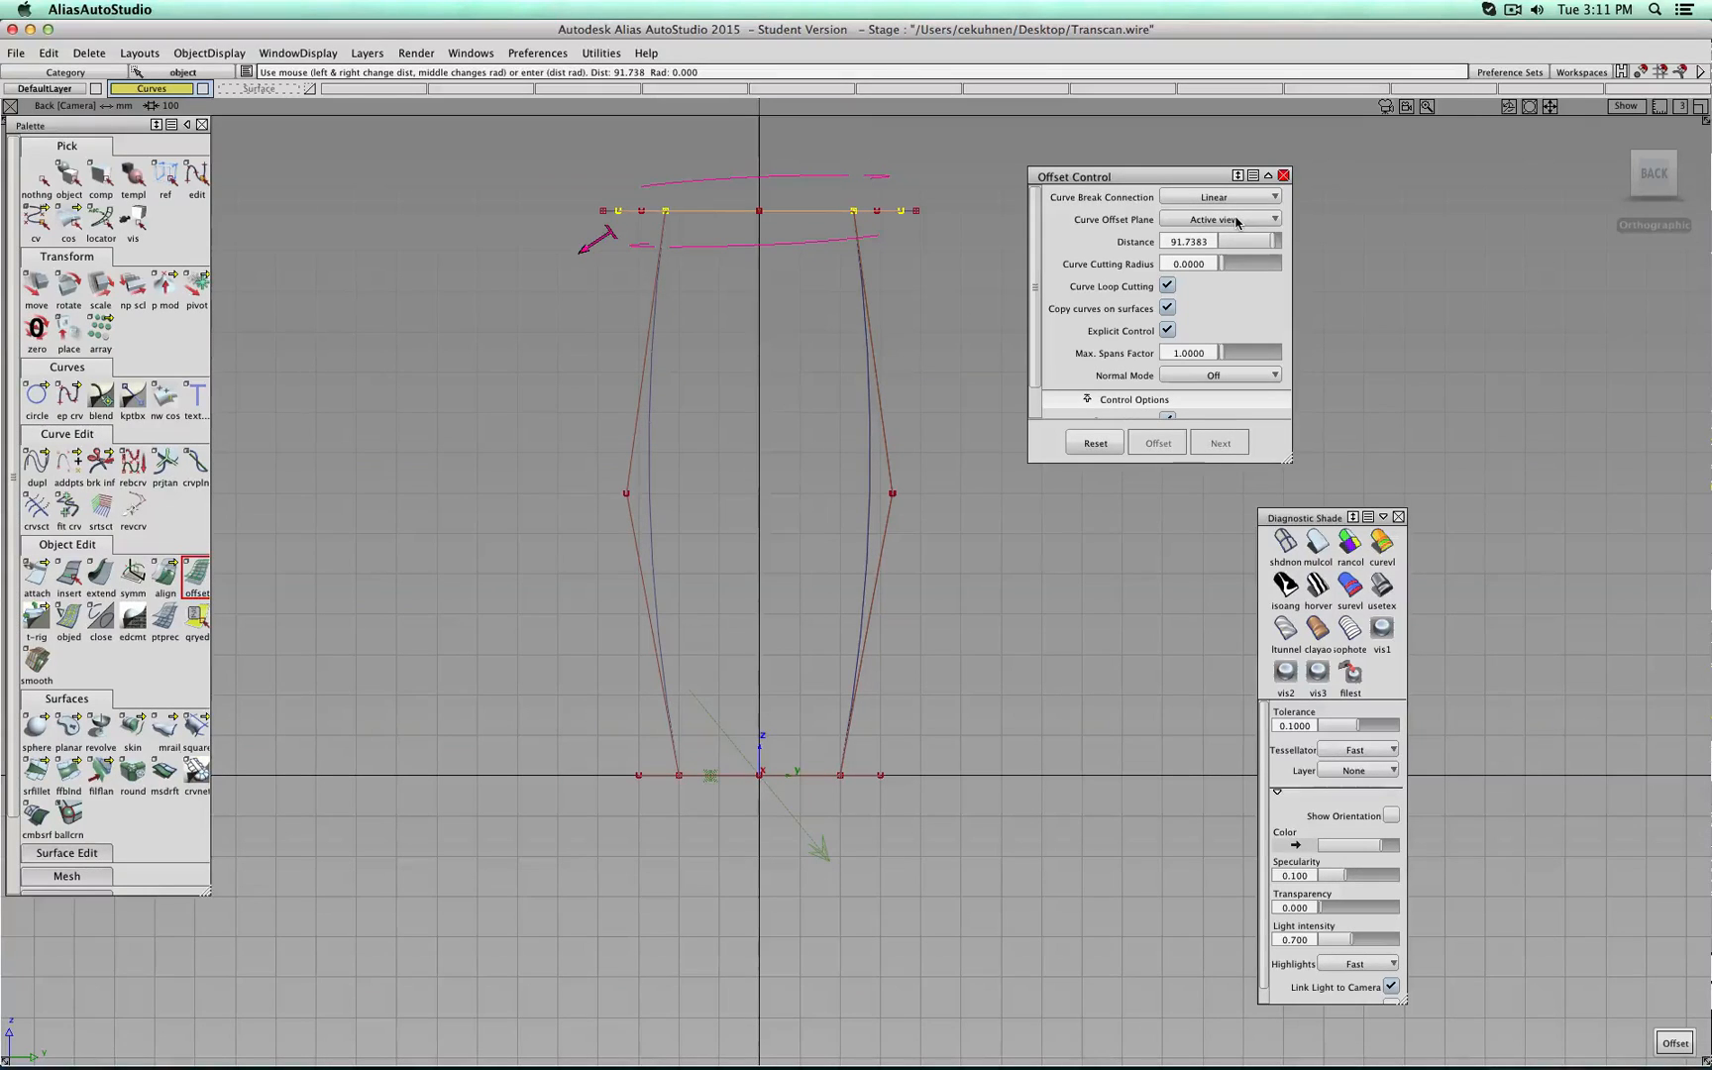
left_click_drag(1288, 459, 1288, 721)
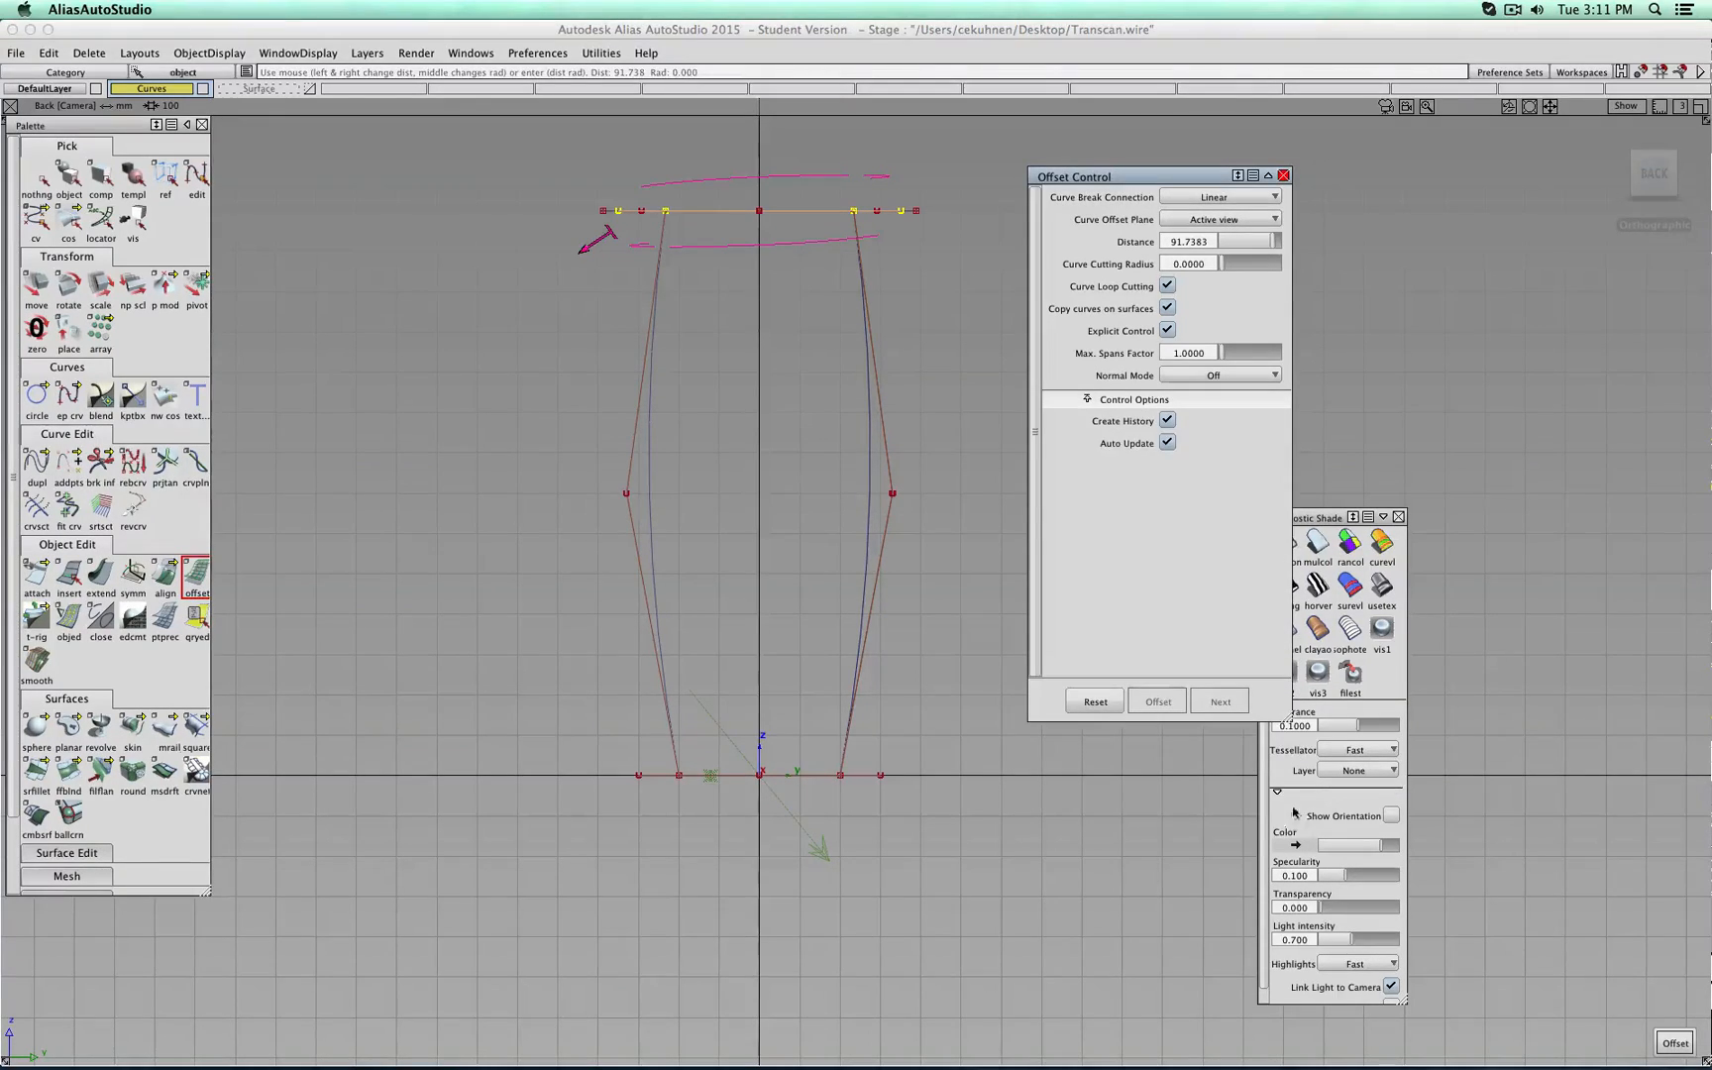
Try Geometry average as the curve offset plane and check the rim offset preview from an angle and in the Top view.
left_click(1254, 219)
left_click(1221, 241)
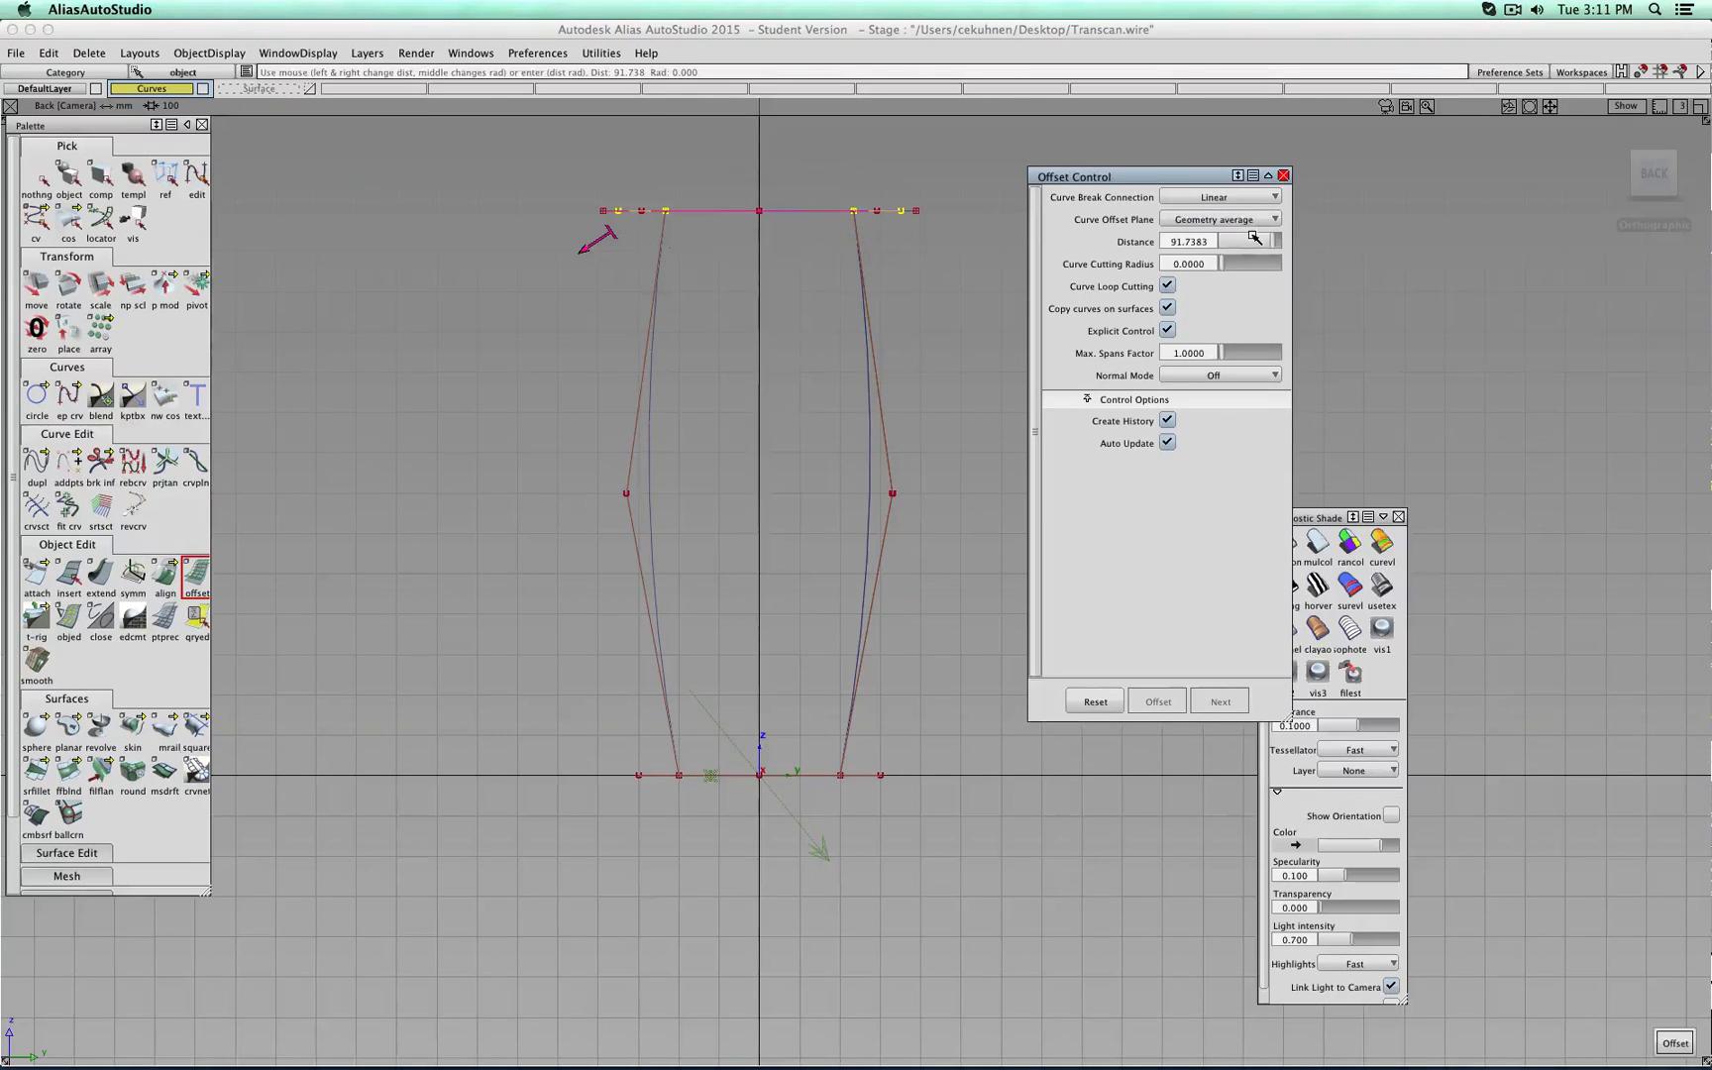
left_click_drag(1637, 167, 1626, 208)
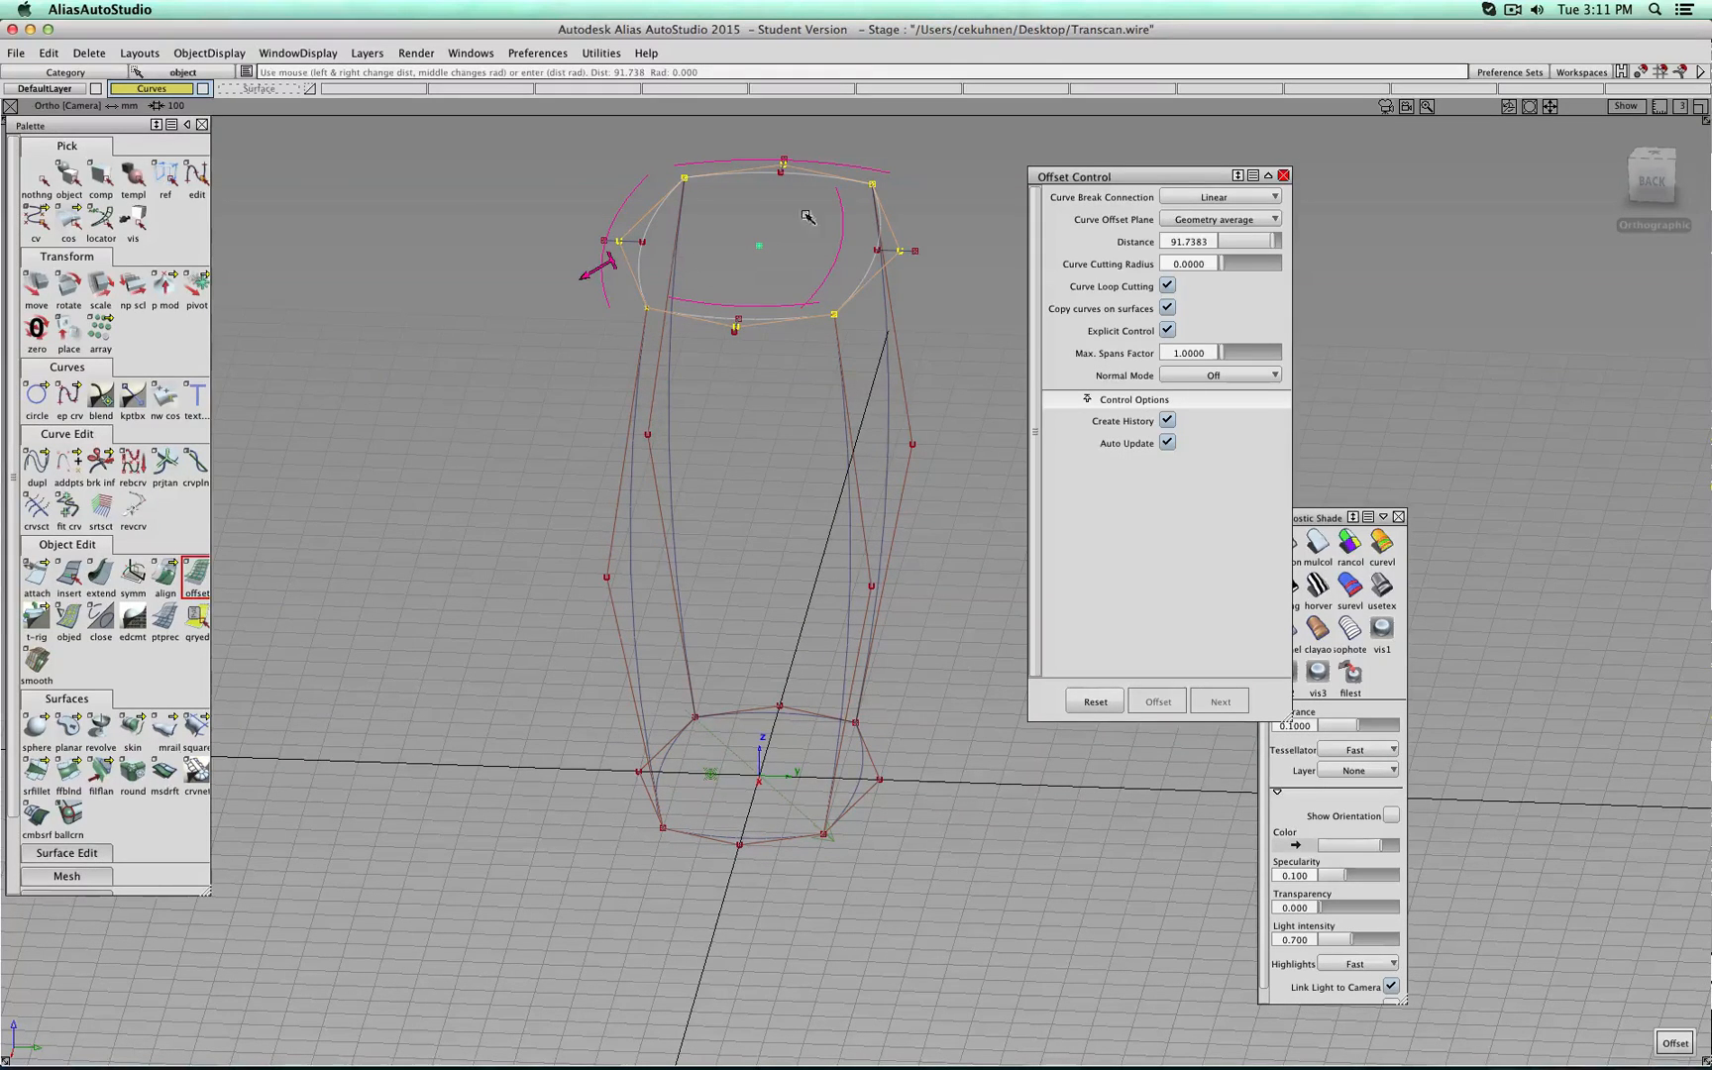
left_click(1651, 155)
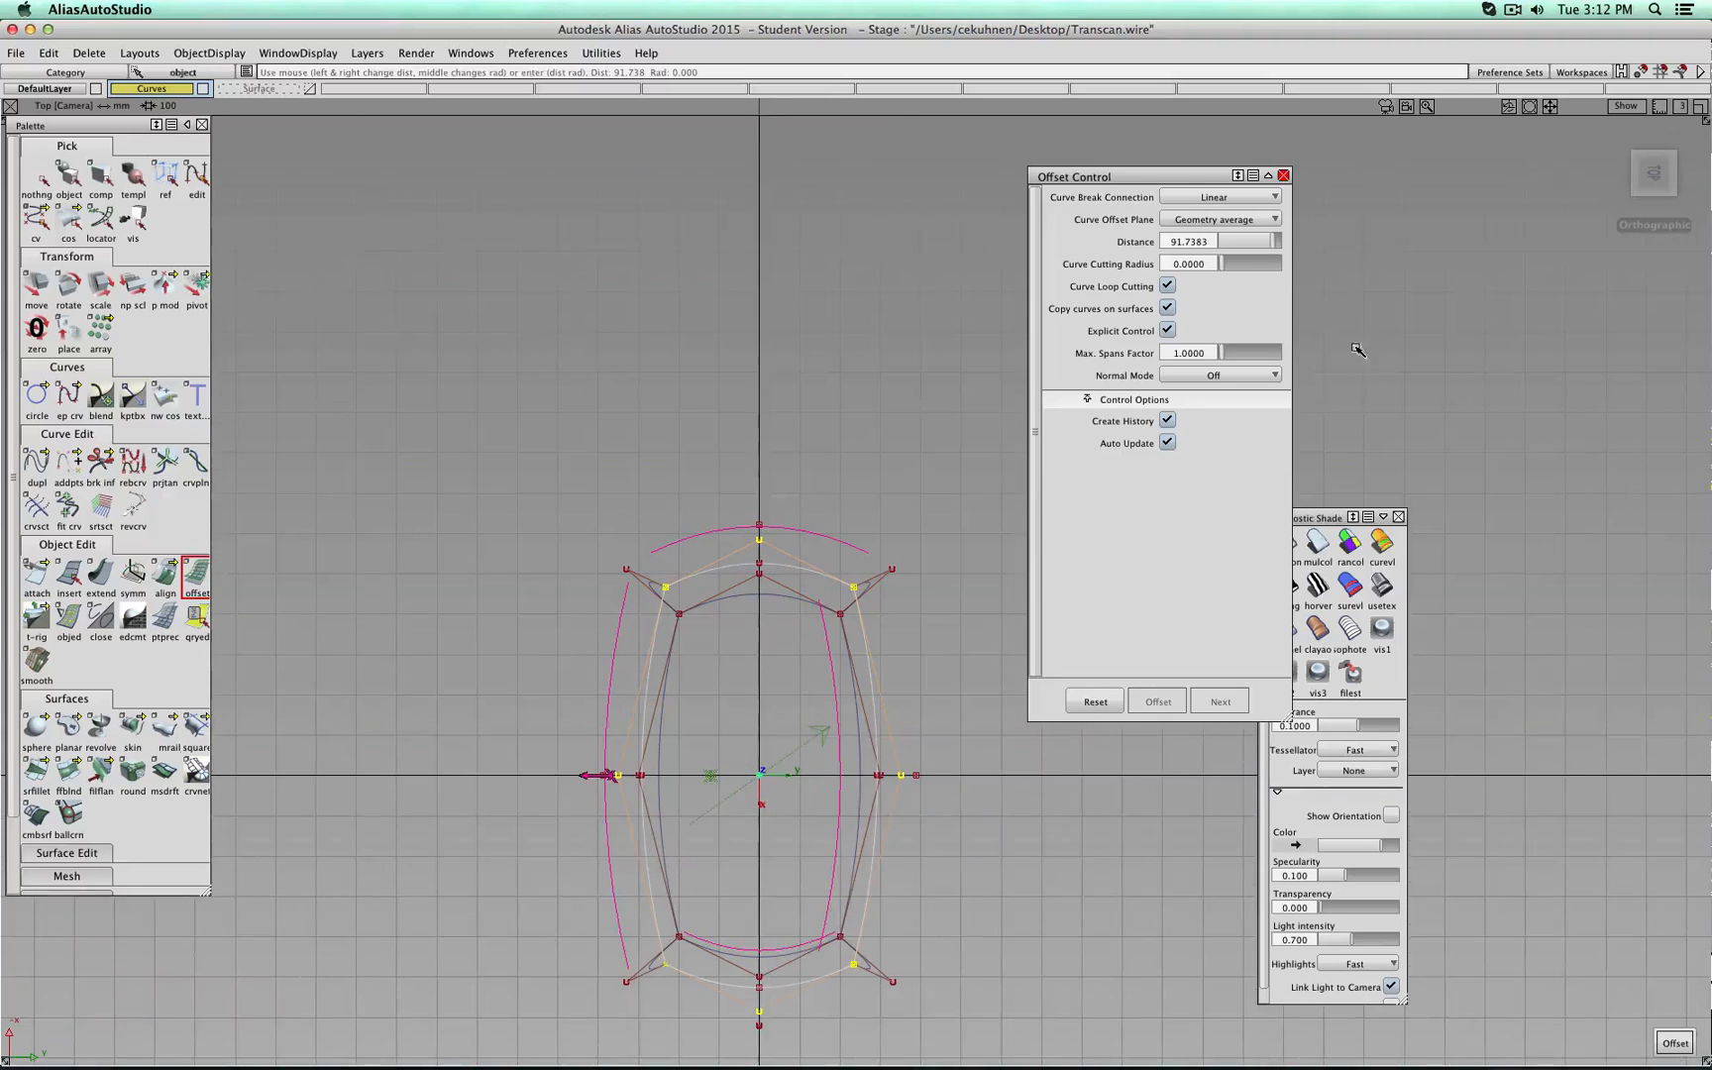
Return the curve offset plane to Active view, try a distance of about 160.3 mm in the Top view, and cancel the offset.
left_click(1232, 220)
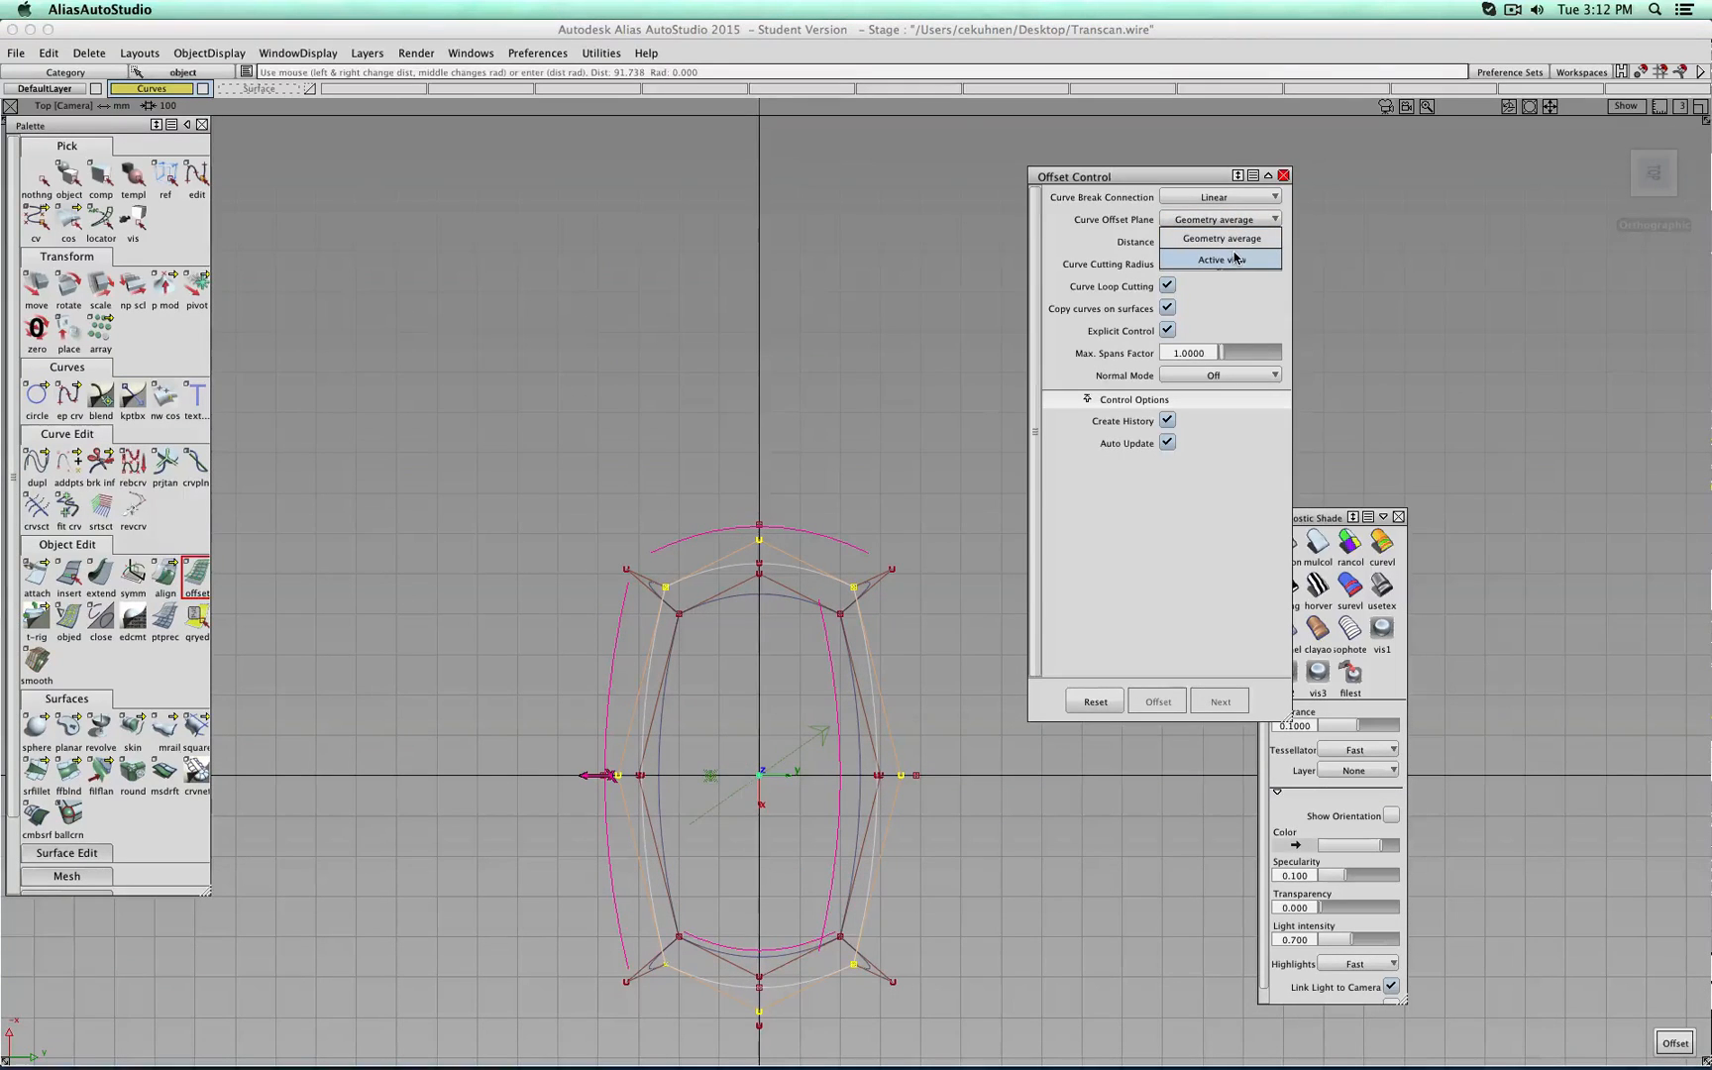
left_click(1236, 255)
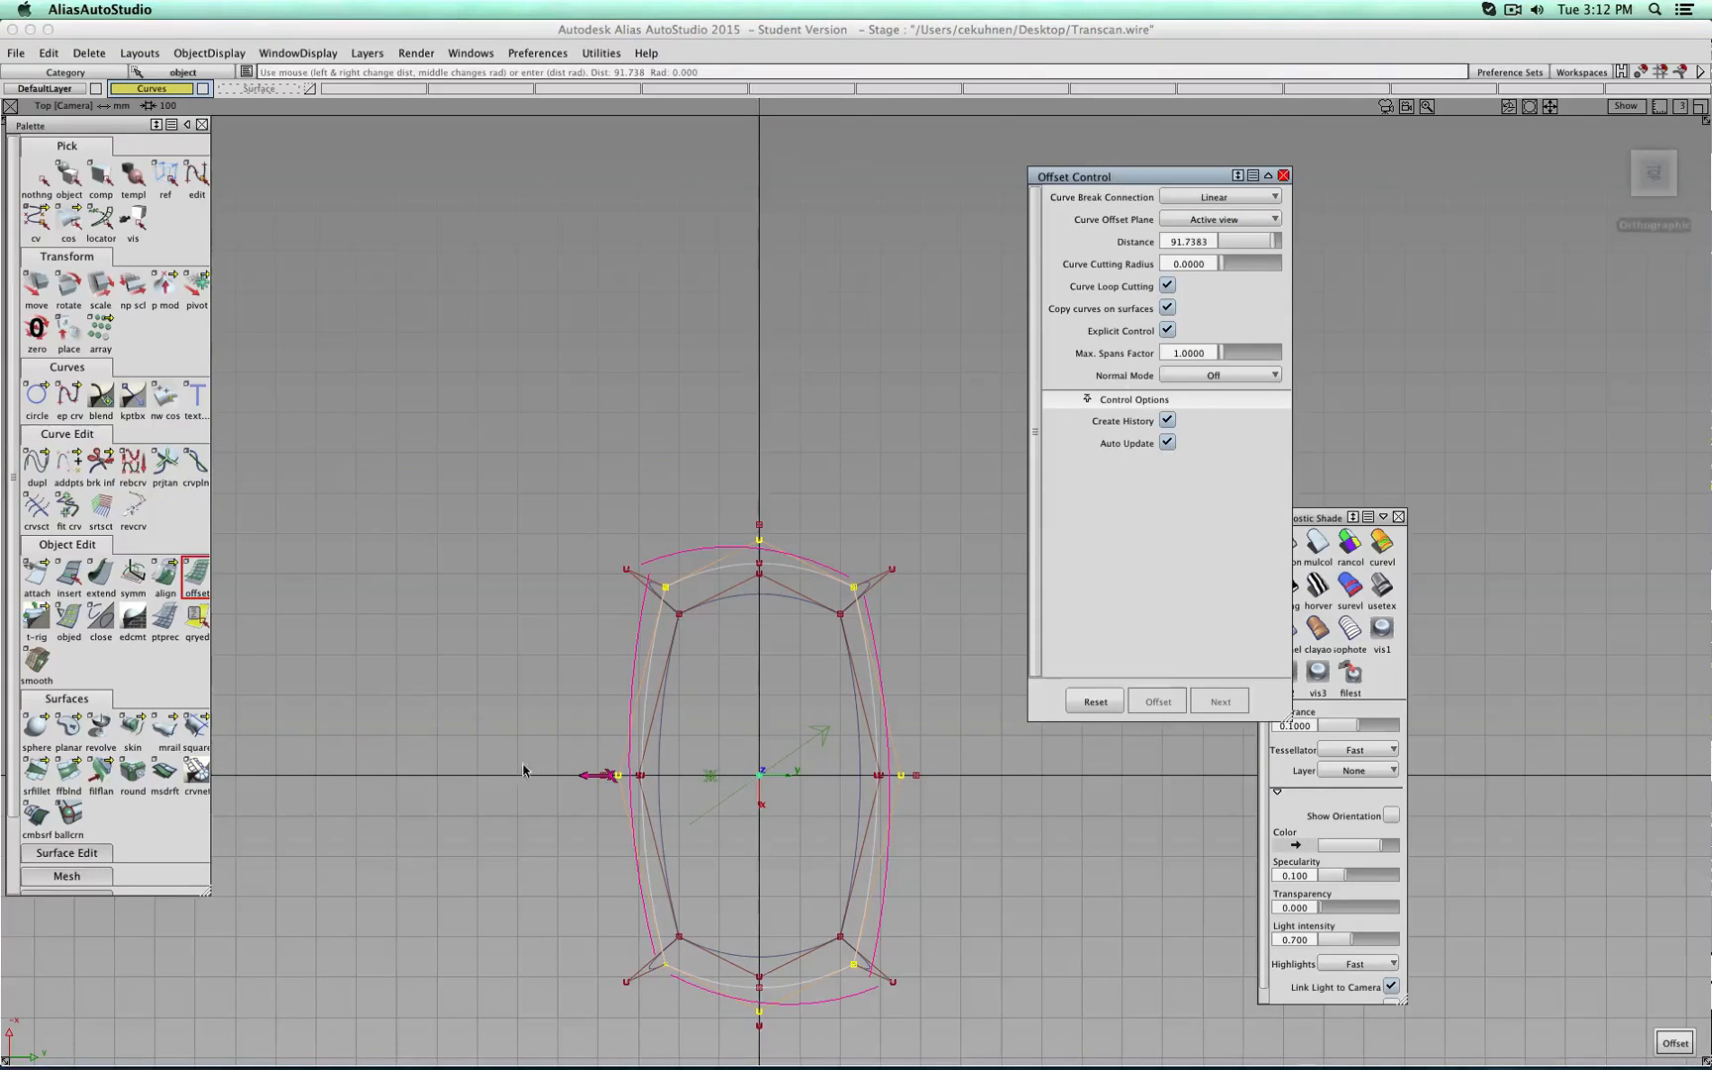
left_click_drag(523, 770, 970, 473)
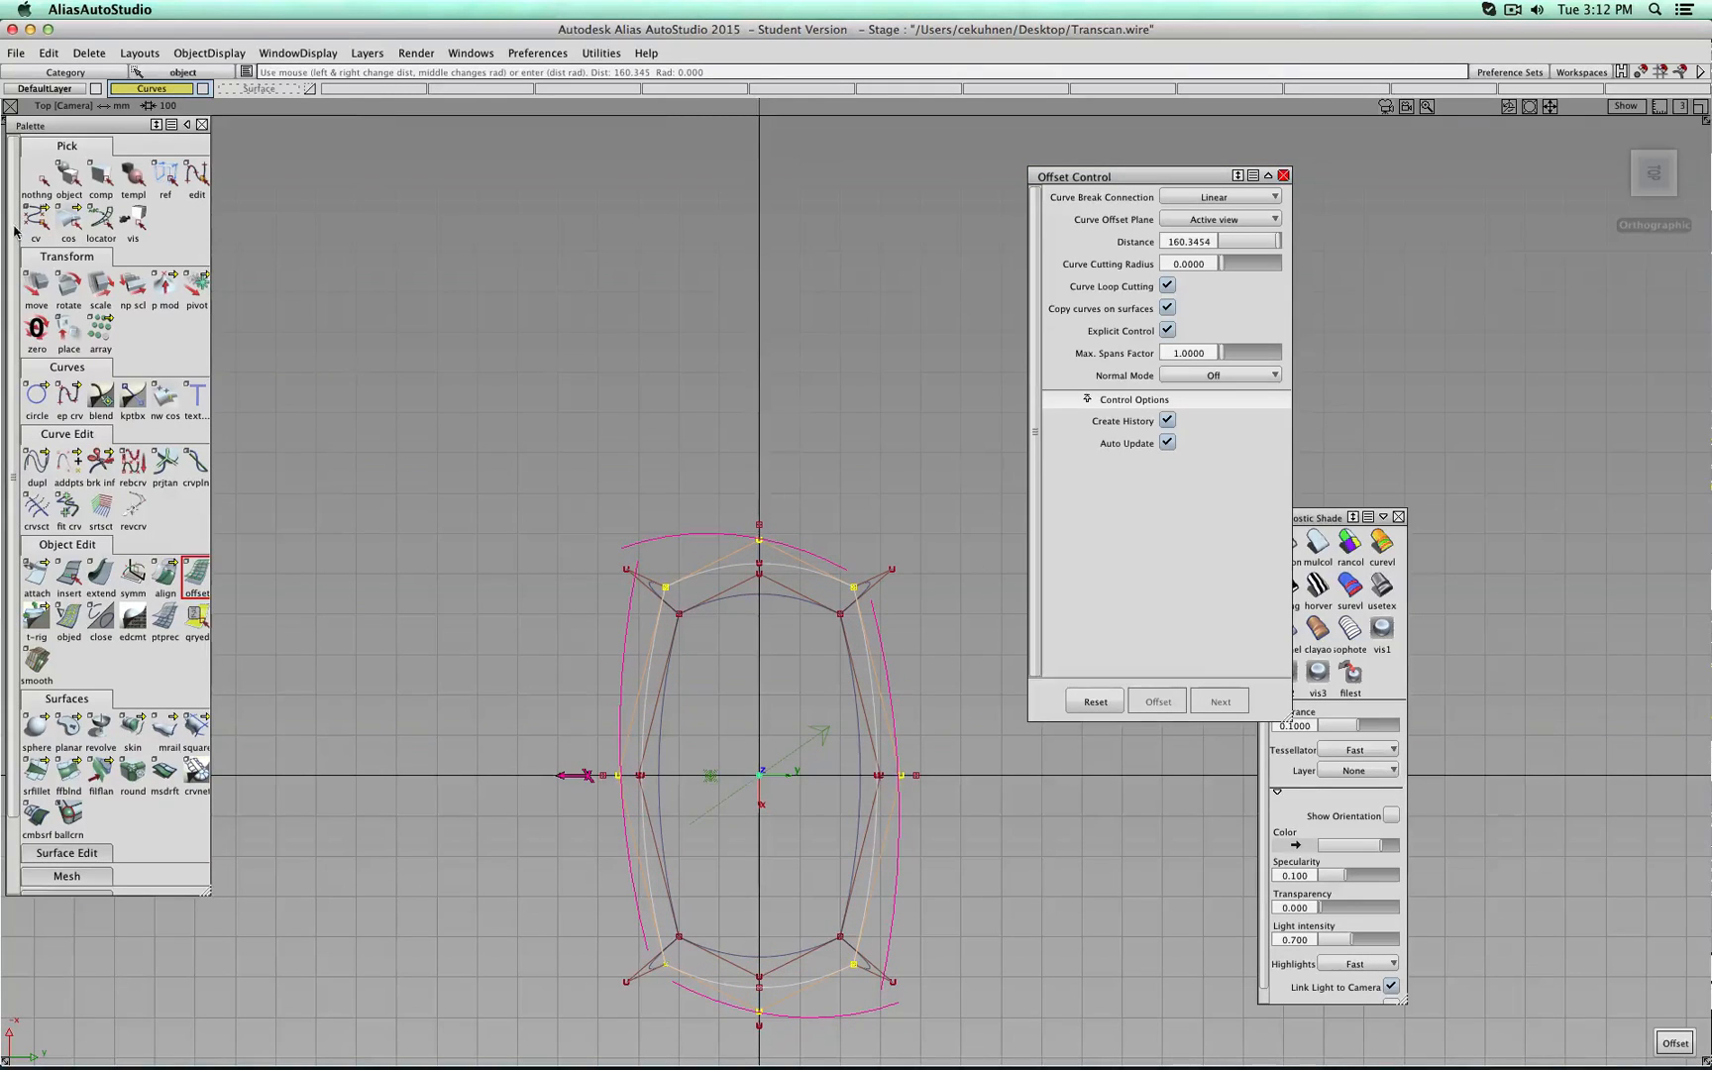
left_click(37, 178)
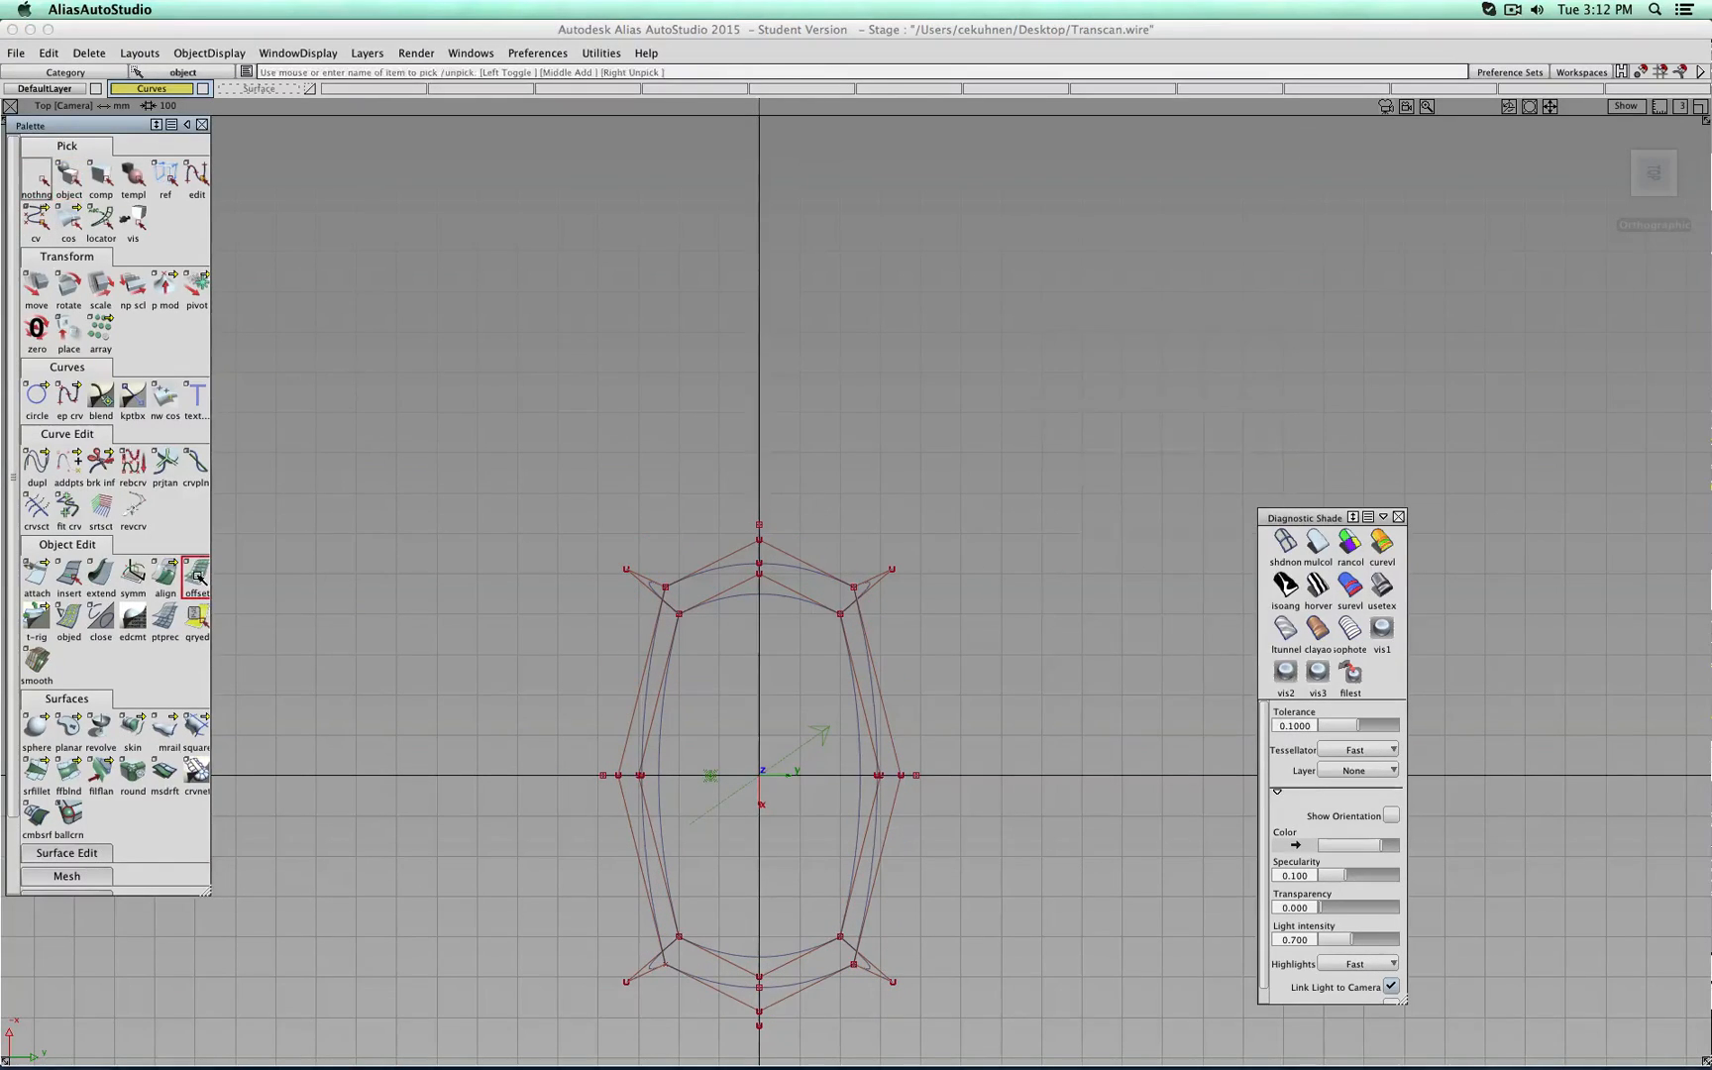
Restart Offset on the four rim curves in the Top view and flip the offset direction to the outside of the rim.
left_click(196, 574)
left_click(645, 692)
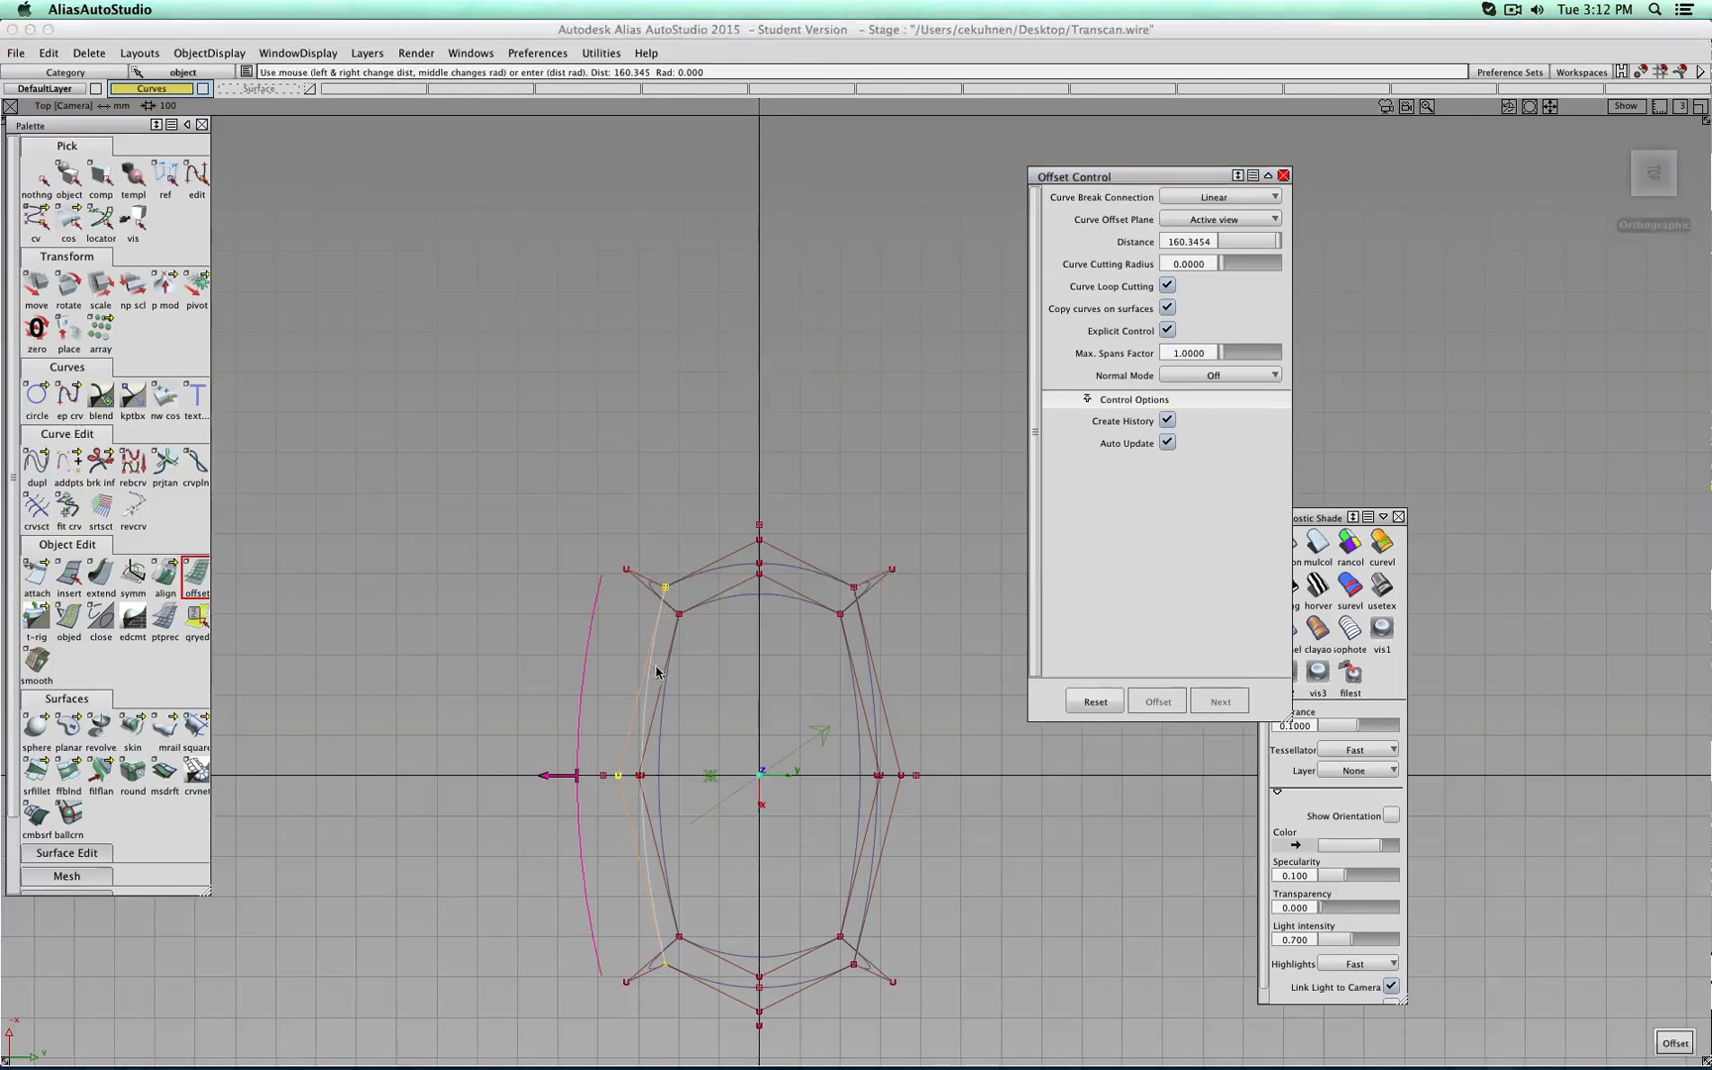
left_click(726, 568)
left_click(875, 694)
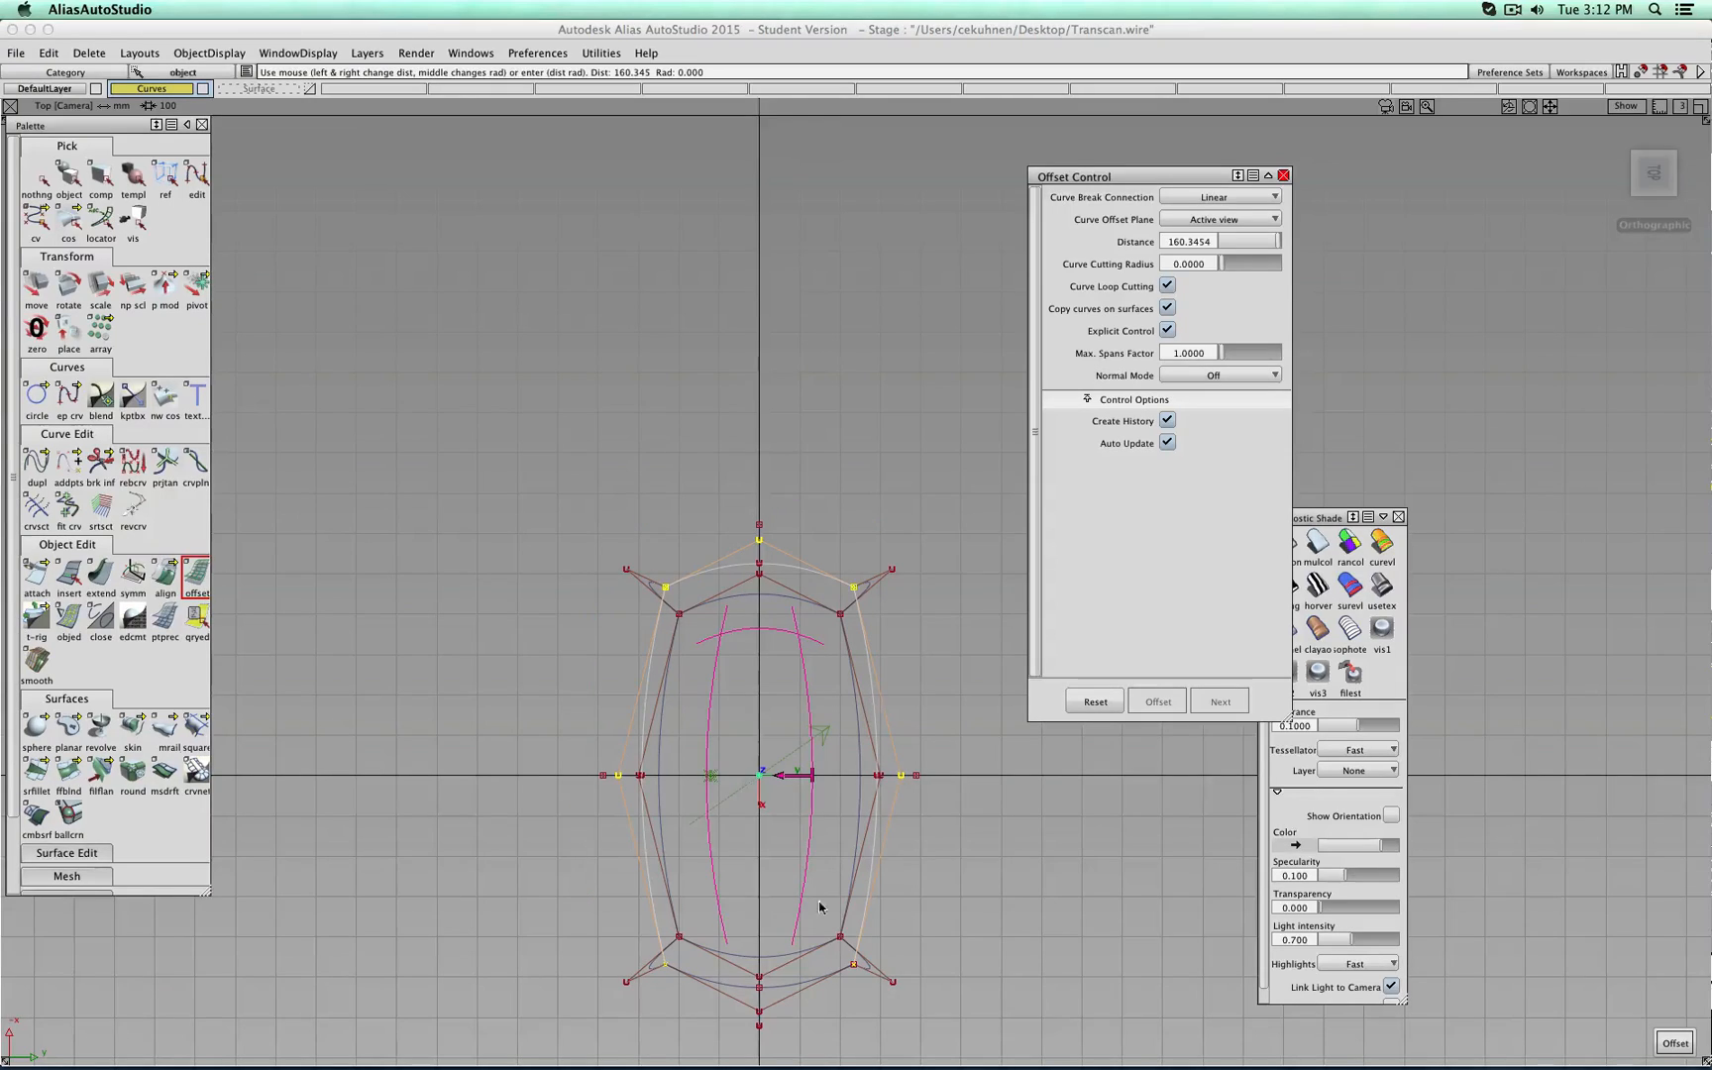
left_click(730, 986)
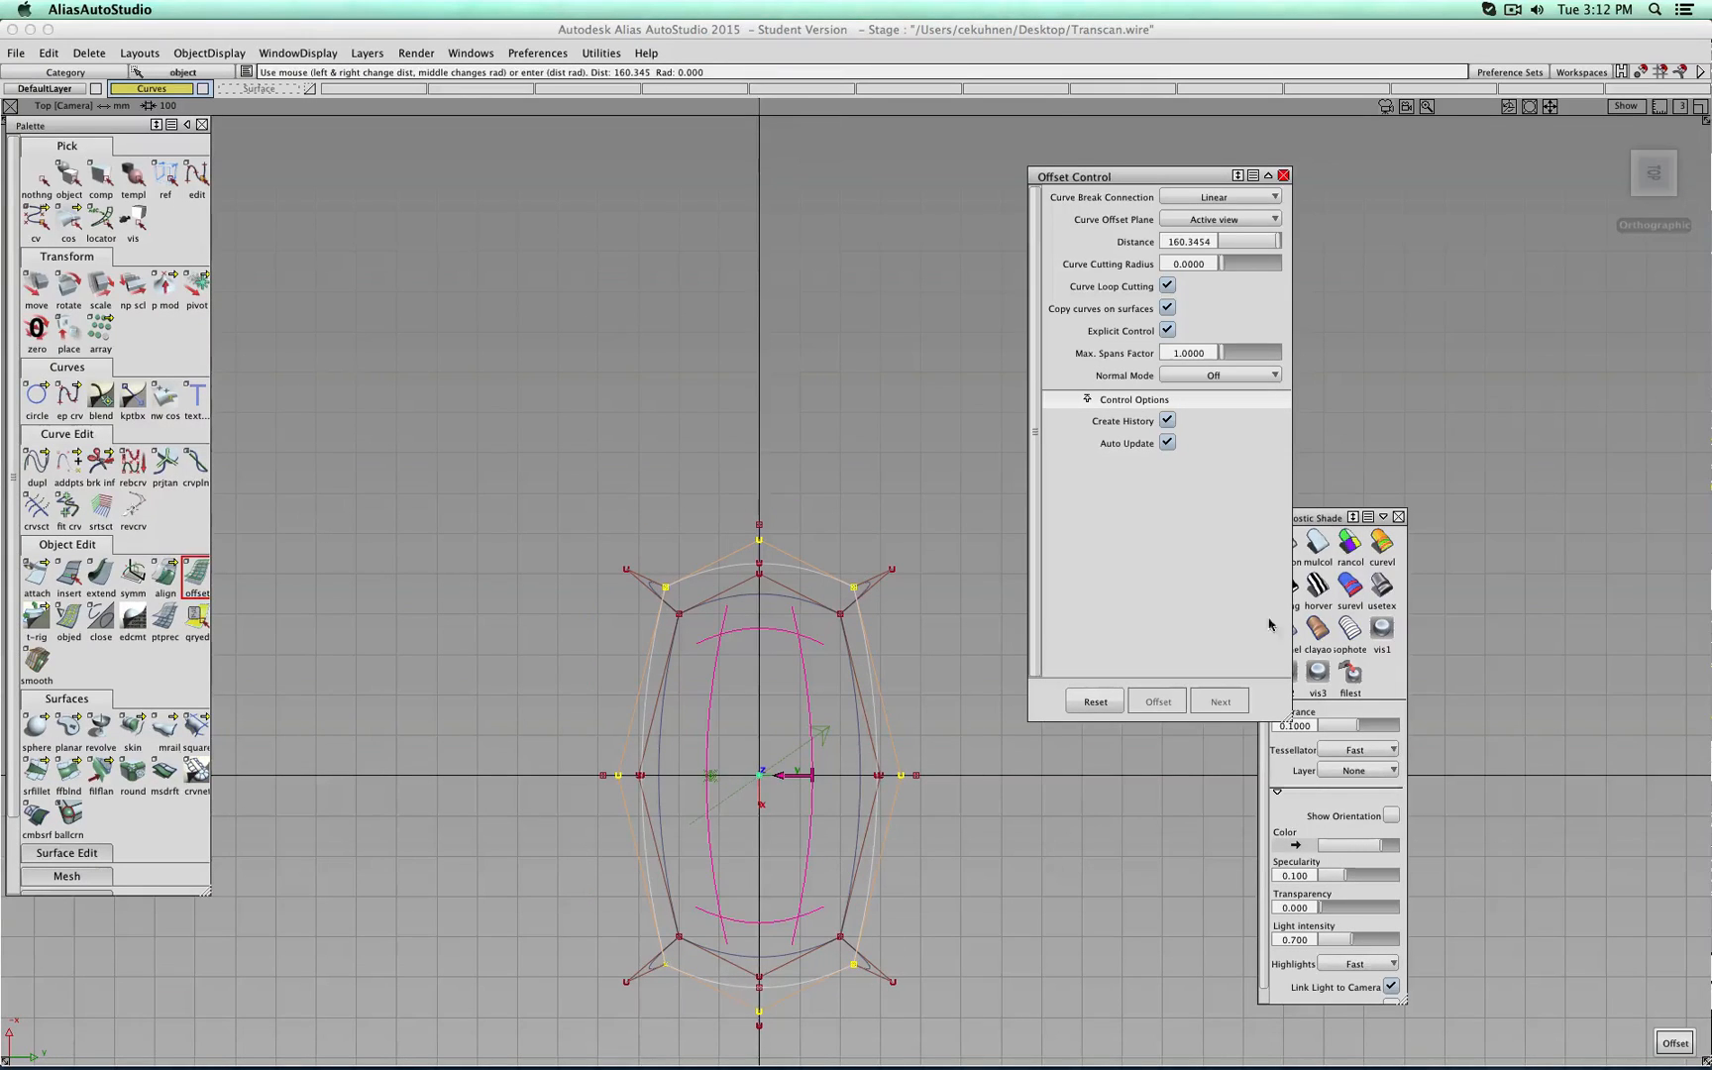
left_click(1625, 198)
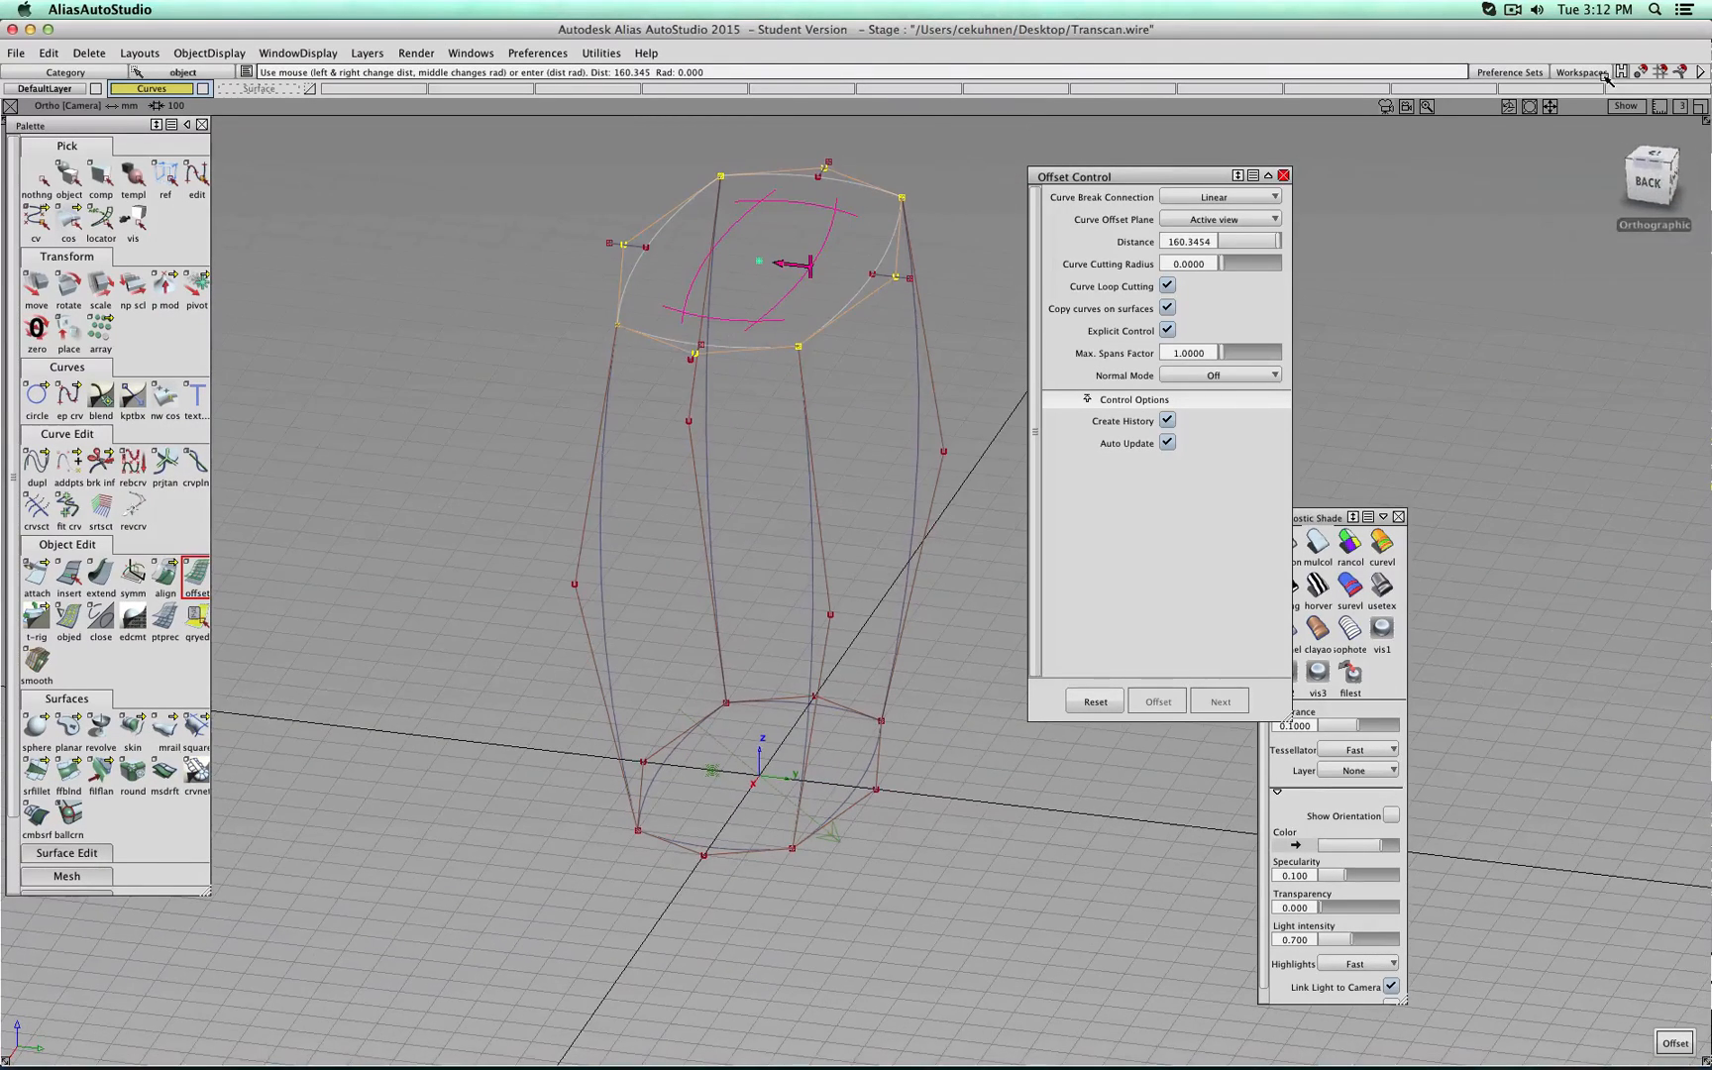
left_click(783, 263)
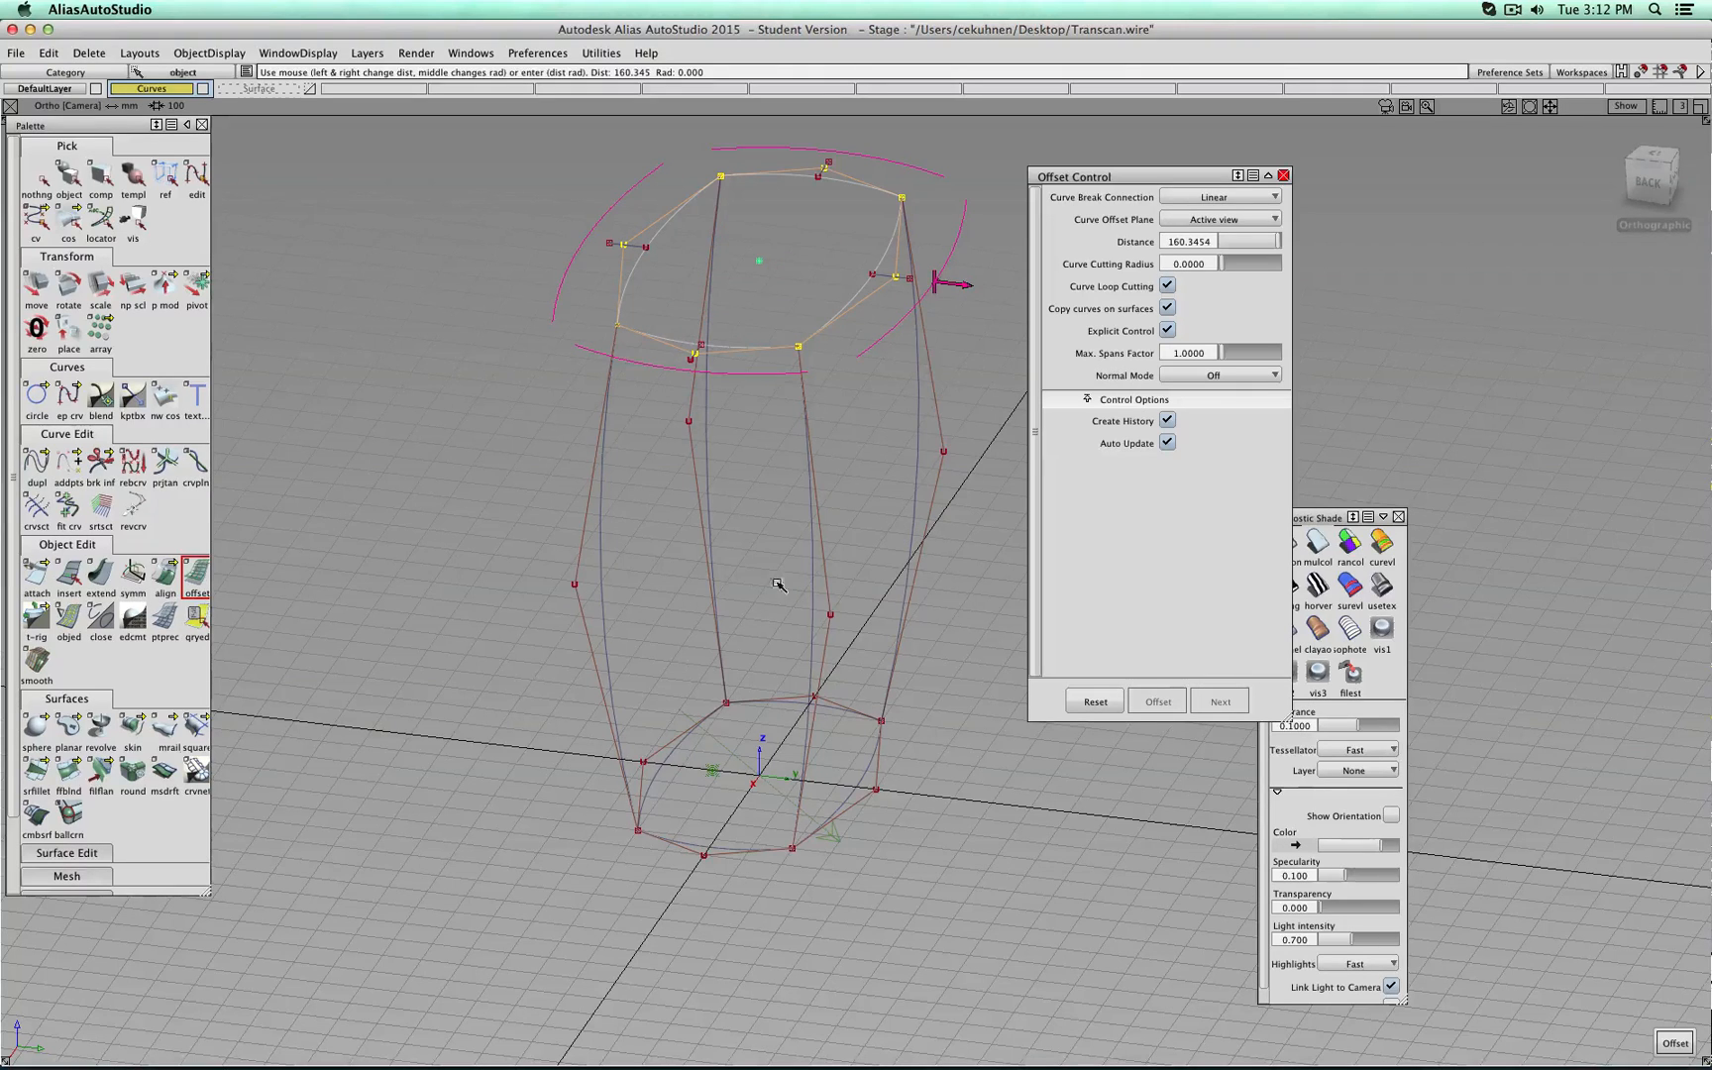
Reduce the rim offset distance to about 94.4 mm, create the four offset curves, and leave the Offset tool.
middle_click_drag(662, 609, 551, 745, "alt+shift")
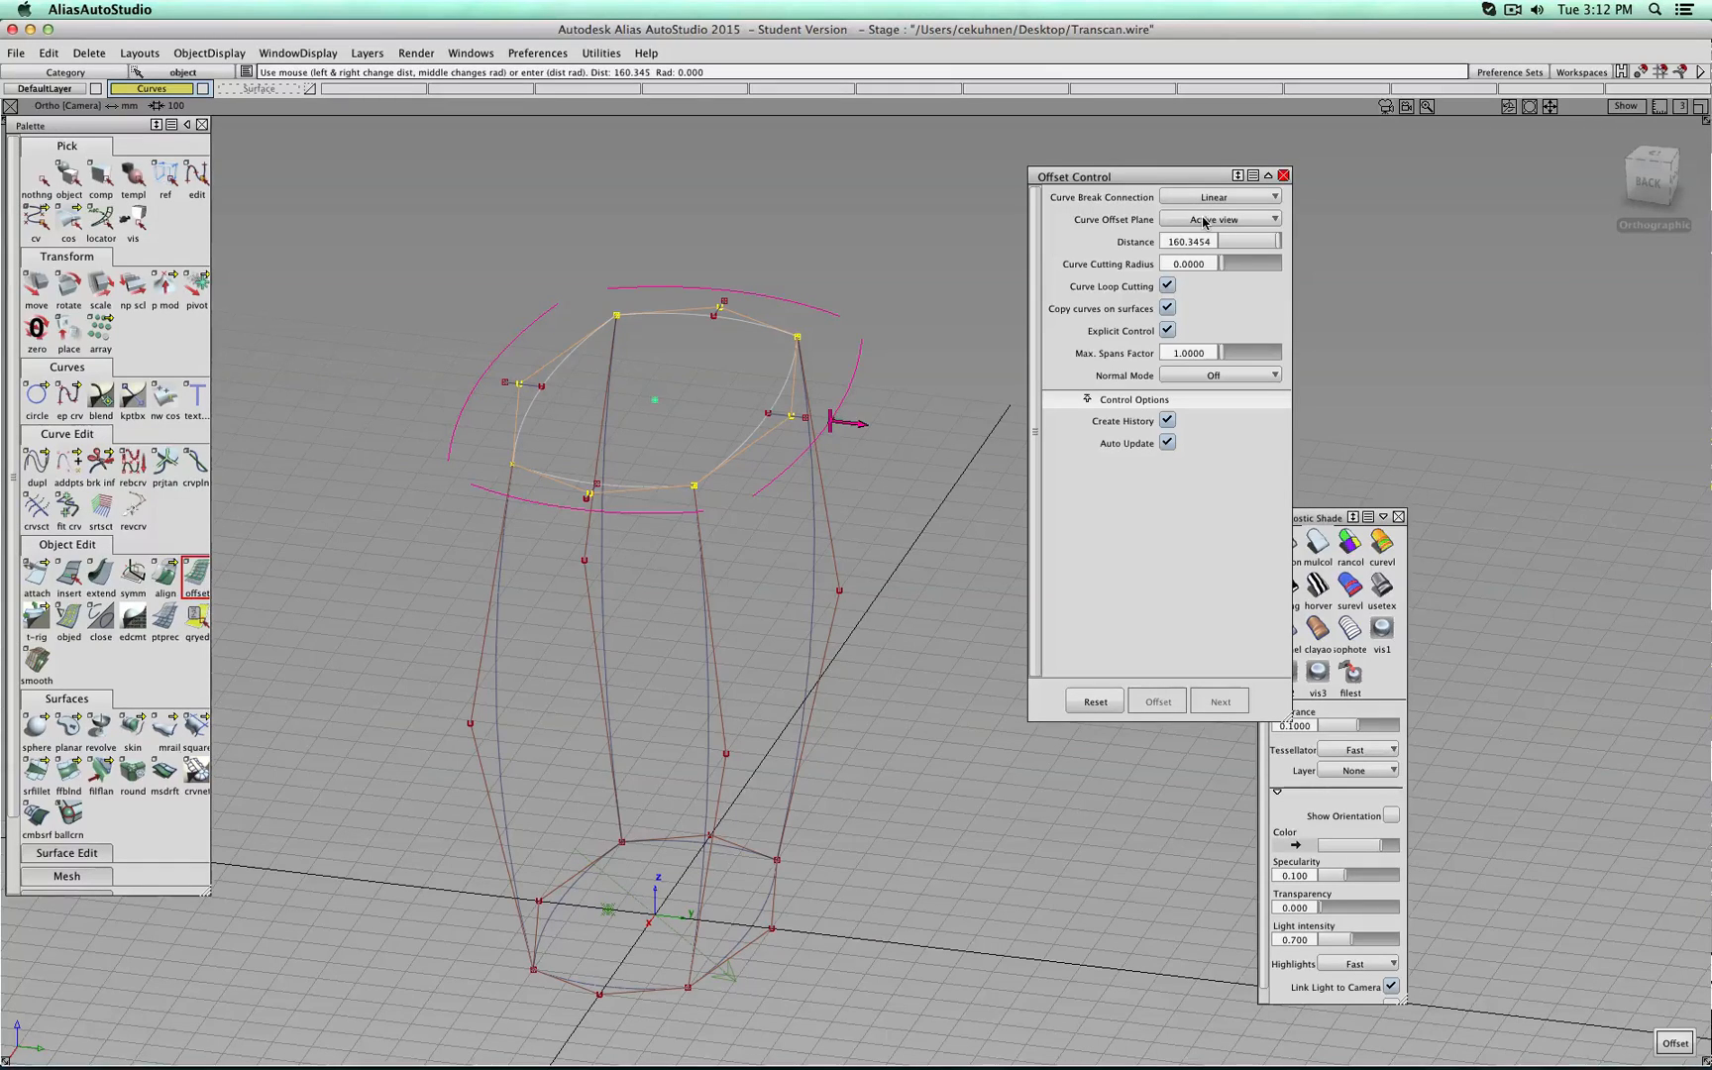
left_click_drag(915, 543, 1028, 485, "alt+shift")
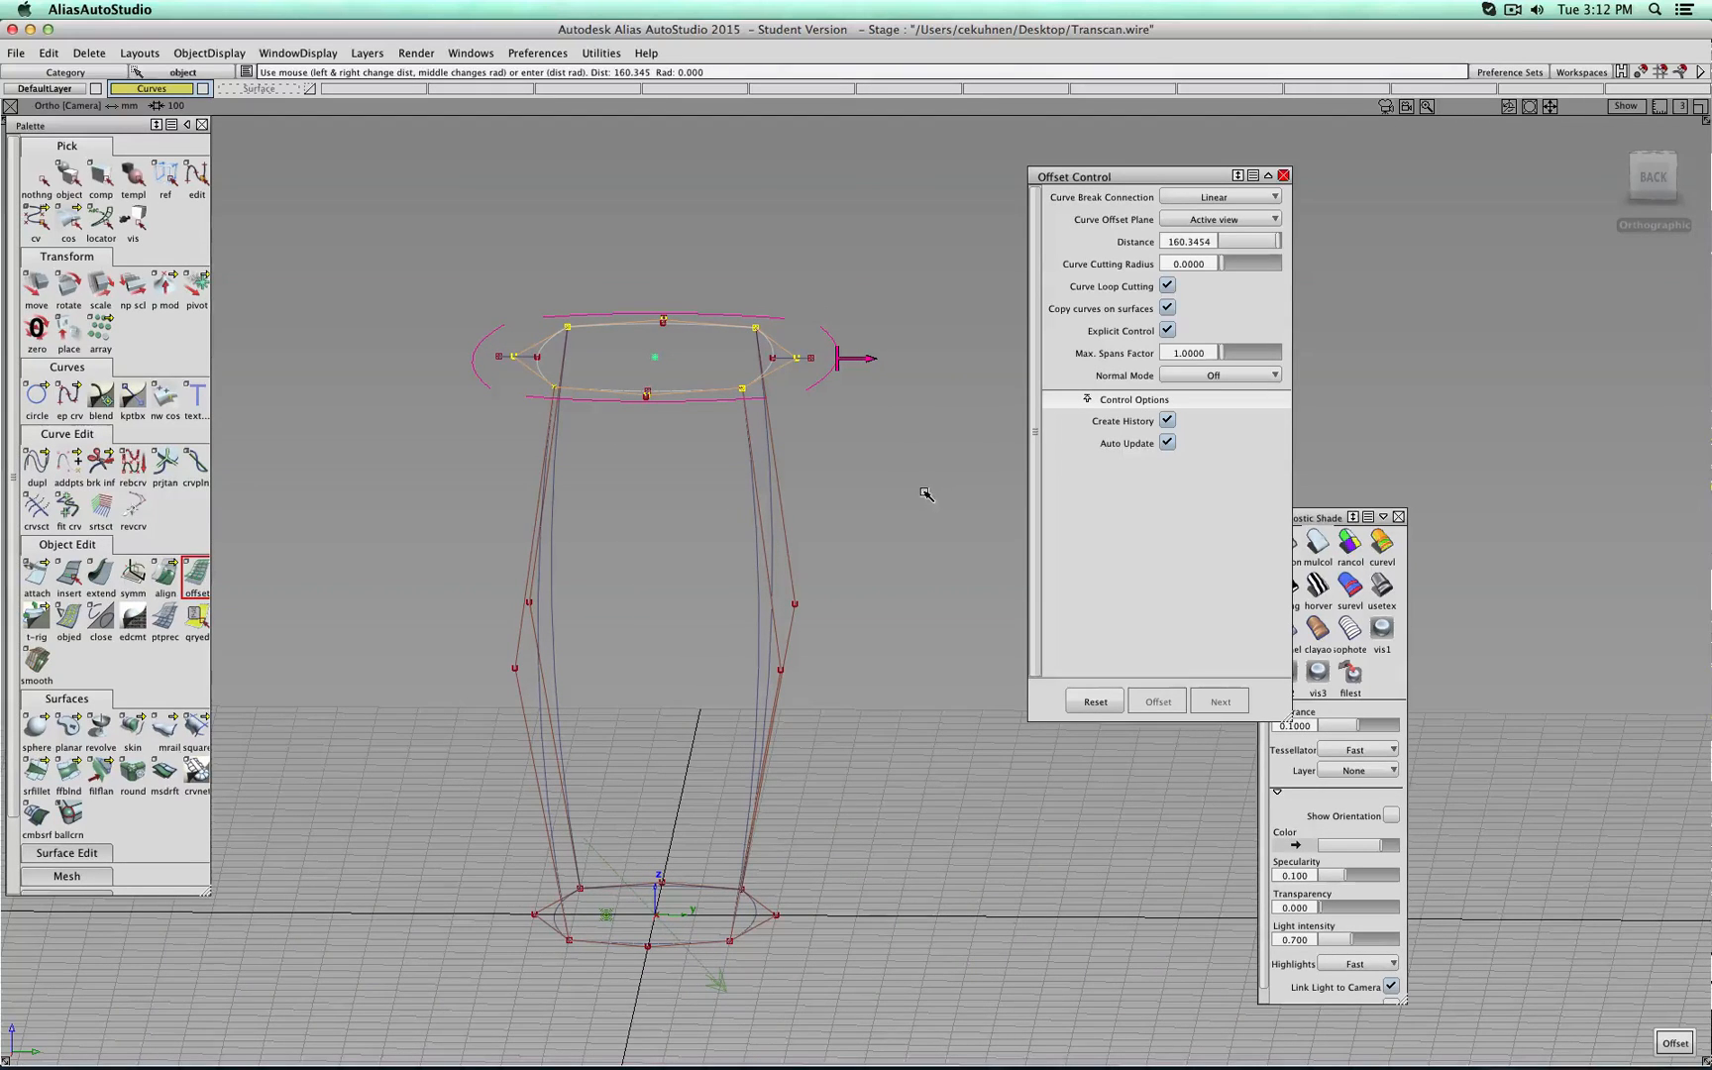
left_click_drag(941, 513, 909, 500)
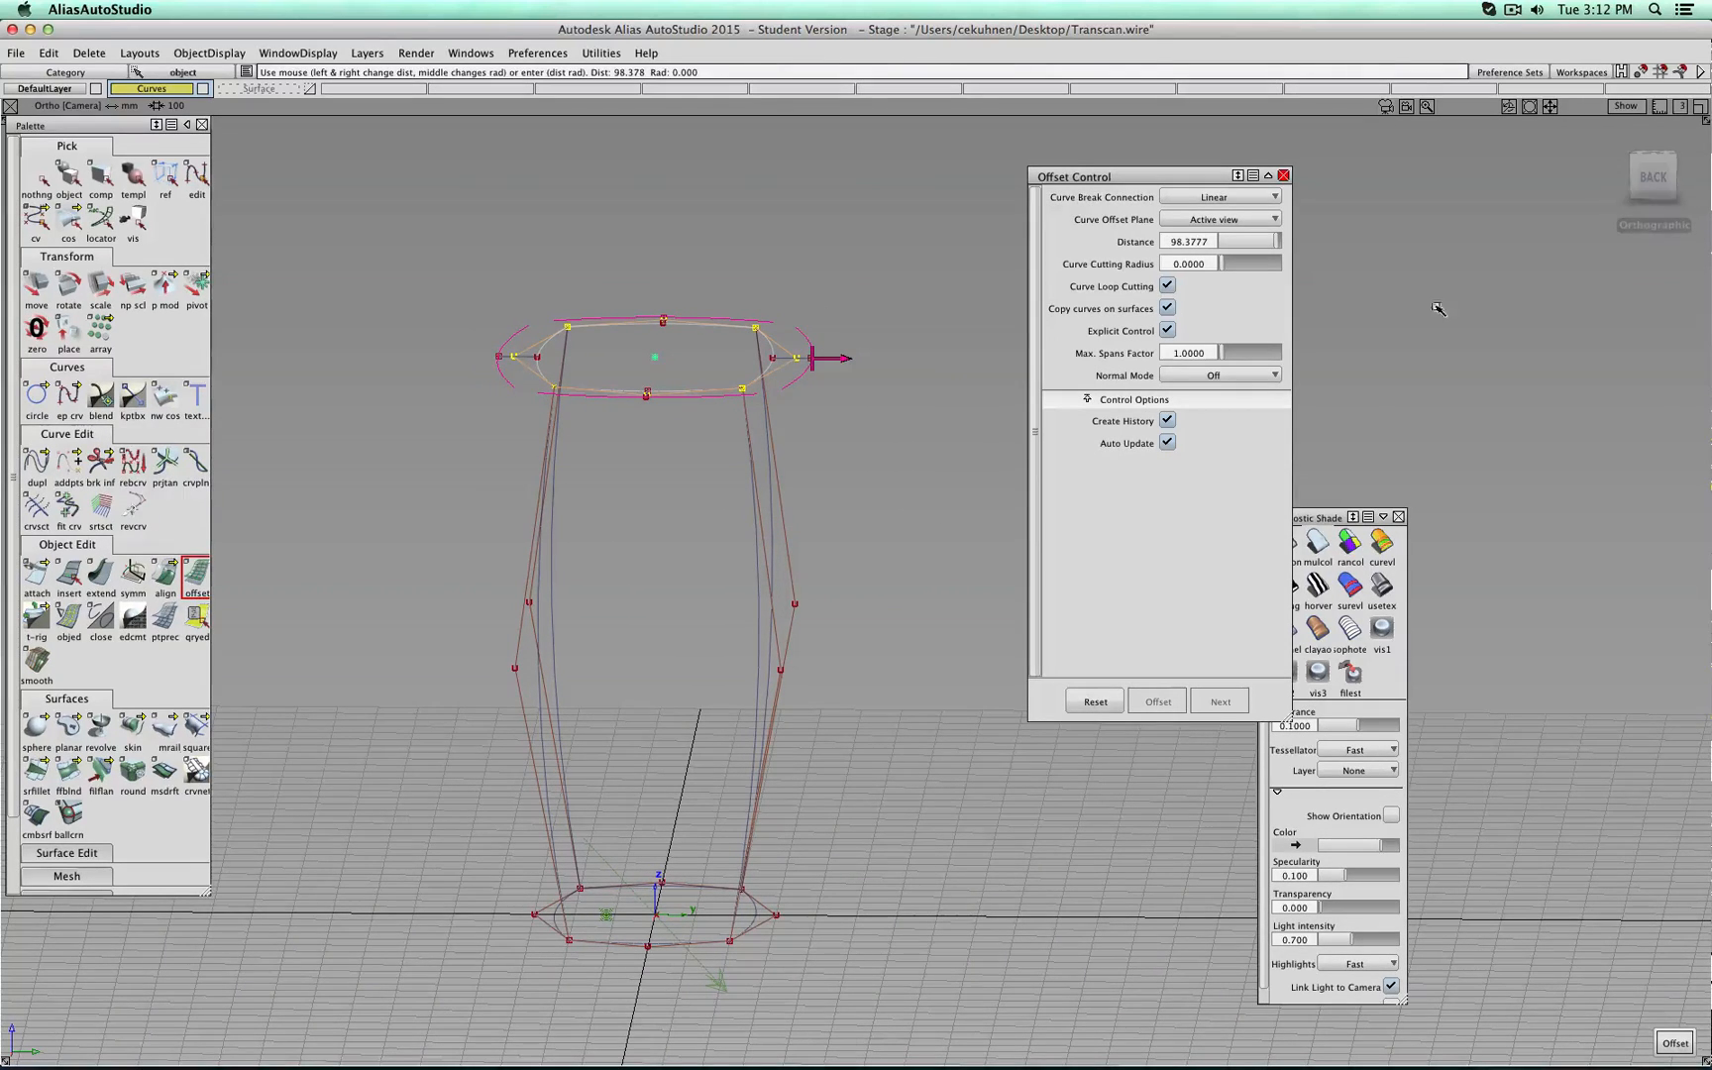
left_click_drag(1439, 309, 976, 418, "alt+shift")
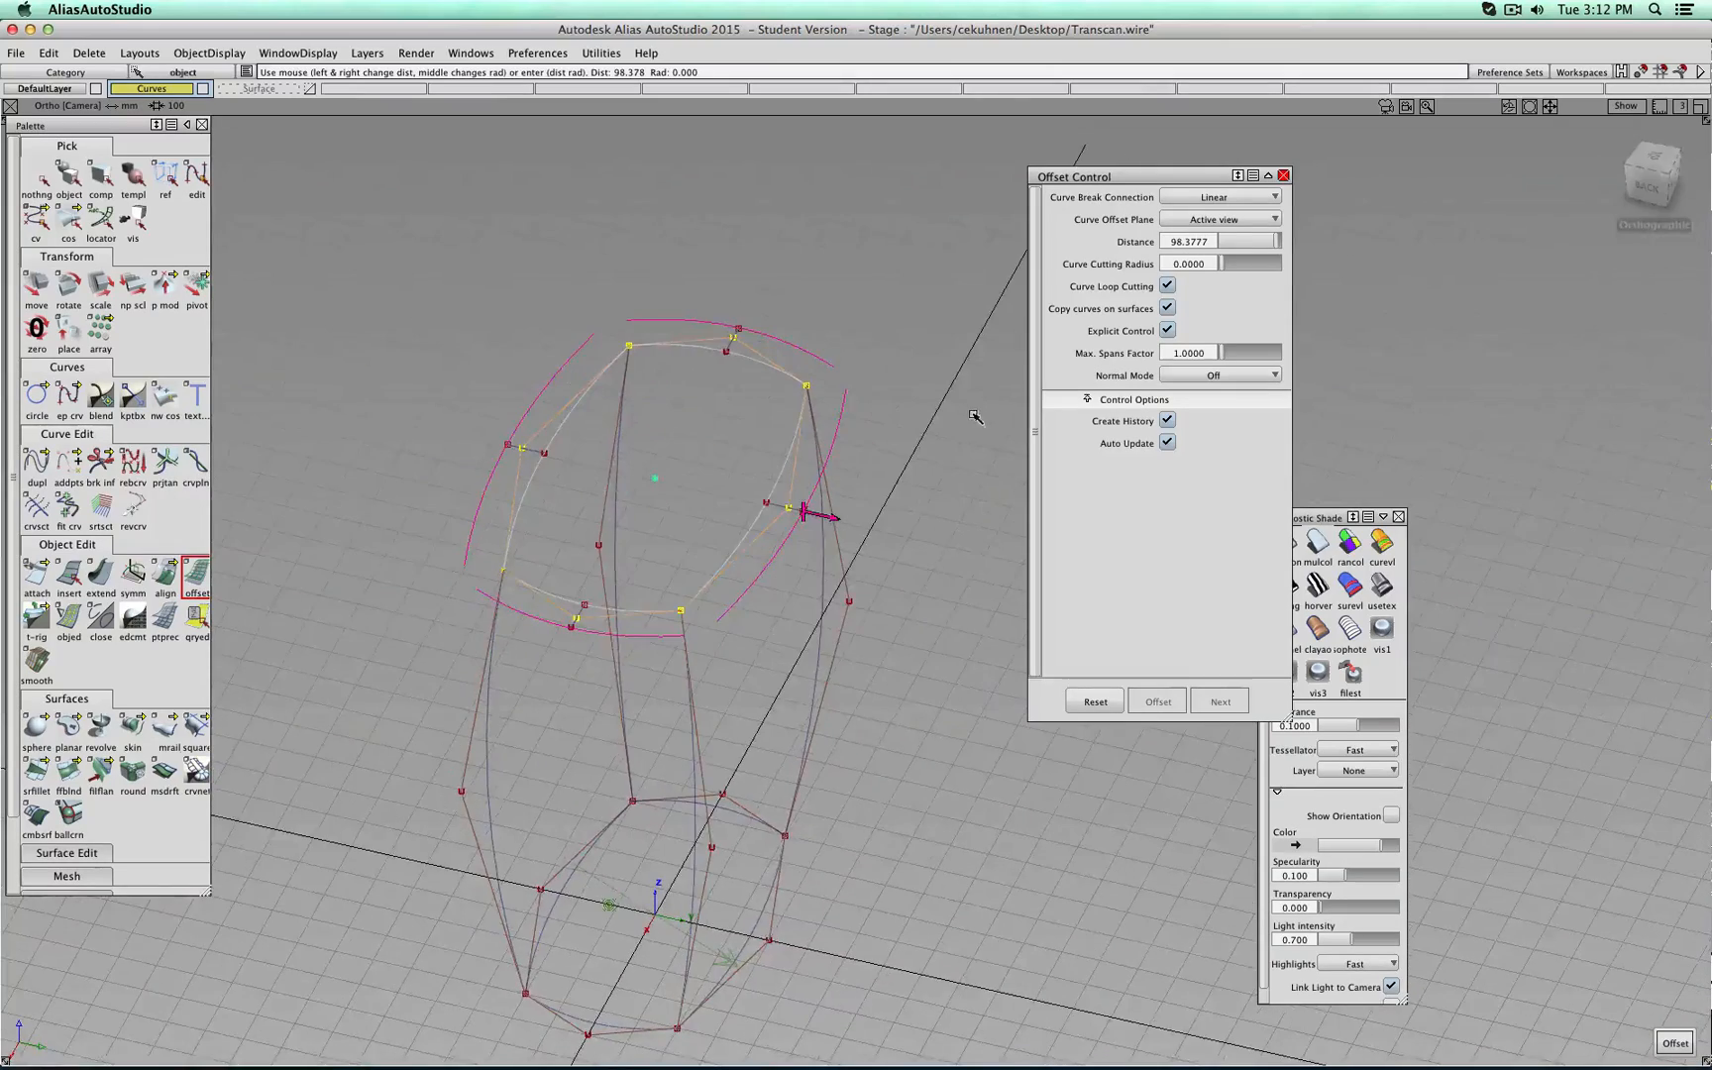
right_click_drag(976, 417, 948, 428, "alt+shift")
mouse_move(892, 443)
left_mouse_down()
mouse_move(868, 431)
mouse_move(922, 444)
mouse_move(886, 427)
left_mouse_up()
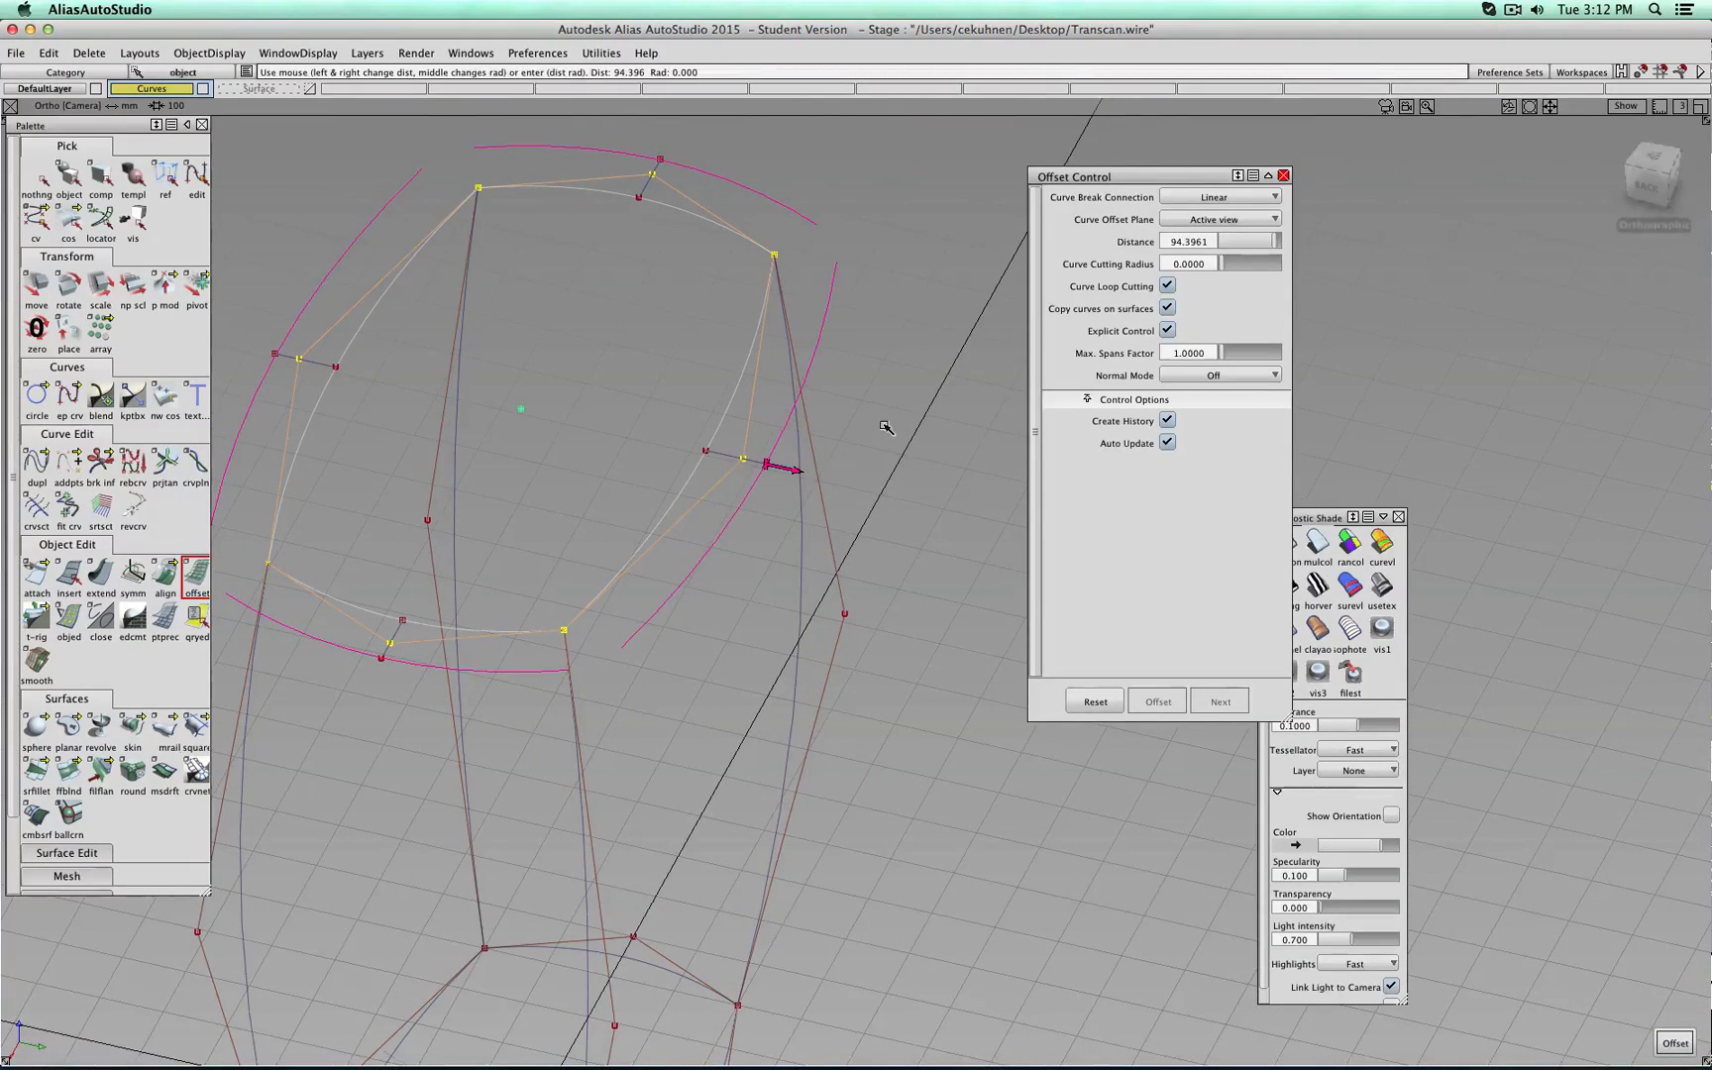
left_click(1685, 1038)
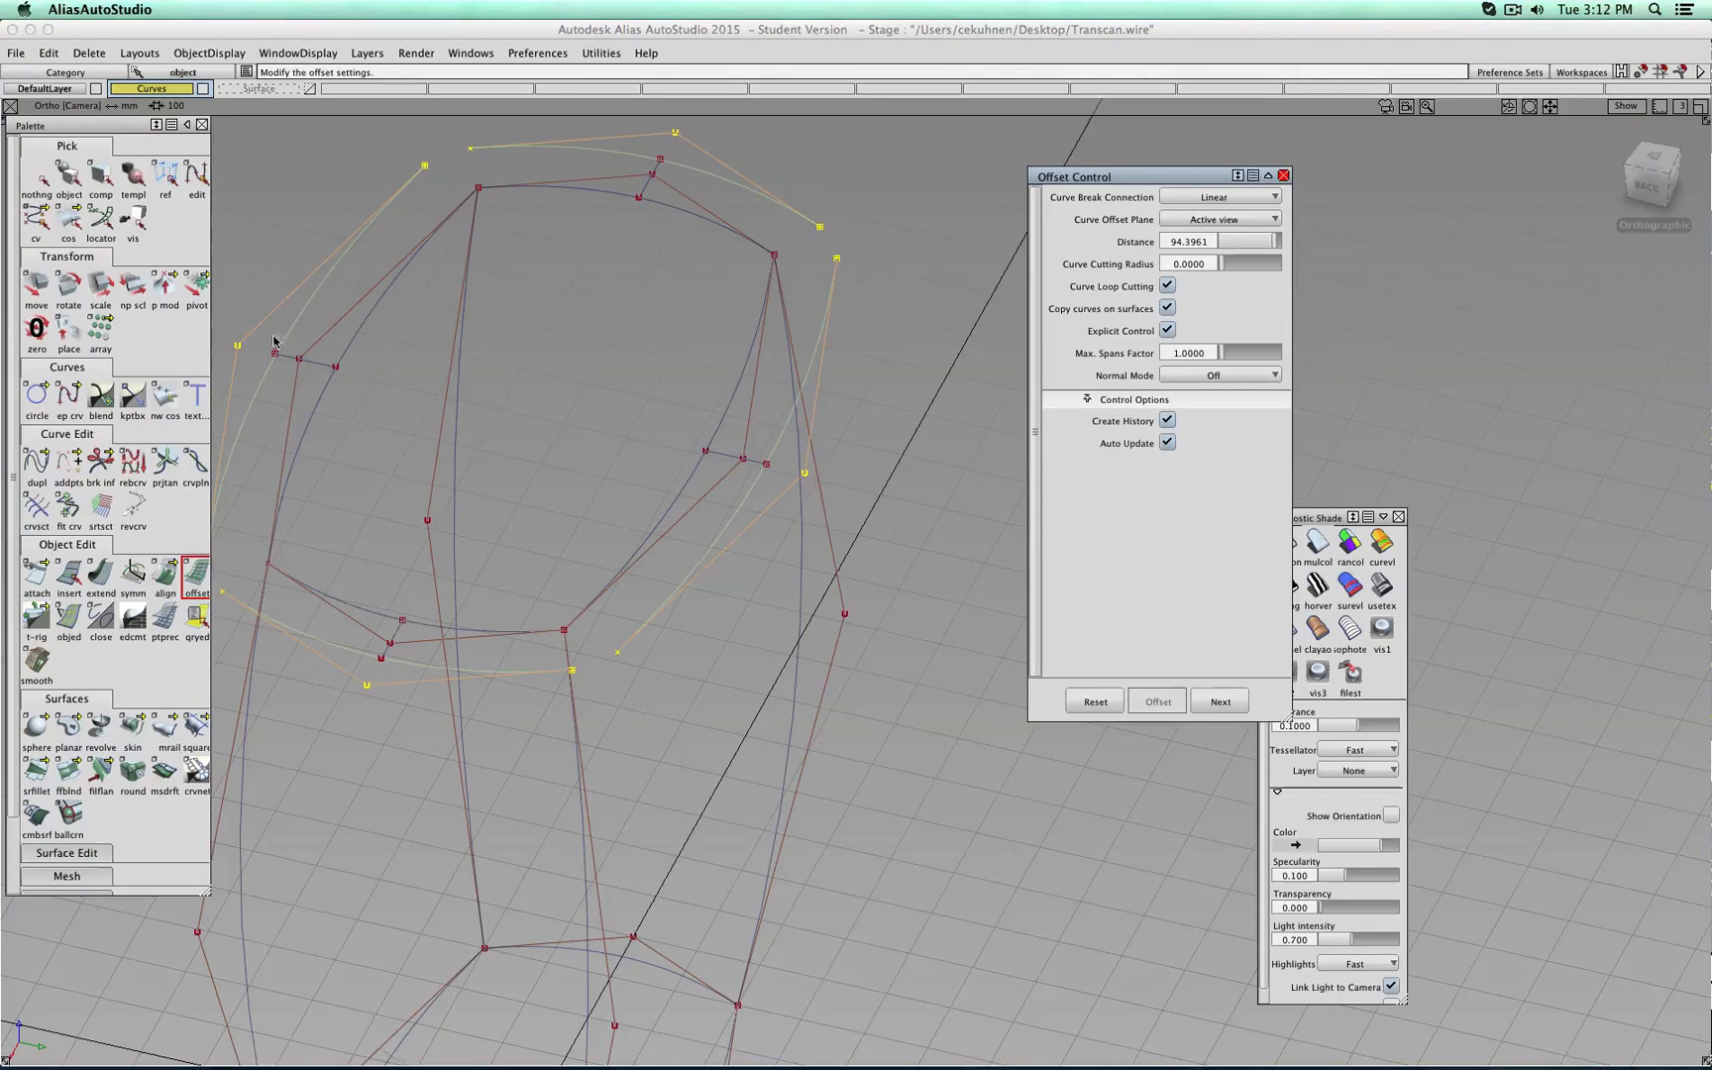
left_click(65, 180)
Using Extend with Extrapolate and Merge, lengthen both offset curves at the upper rim corner until they cross, accepting the removal of construction history.
left_click_drag(832, 421, 1390, 360, "alt+shift")
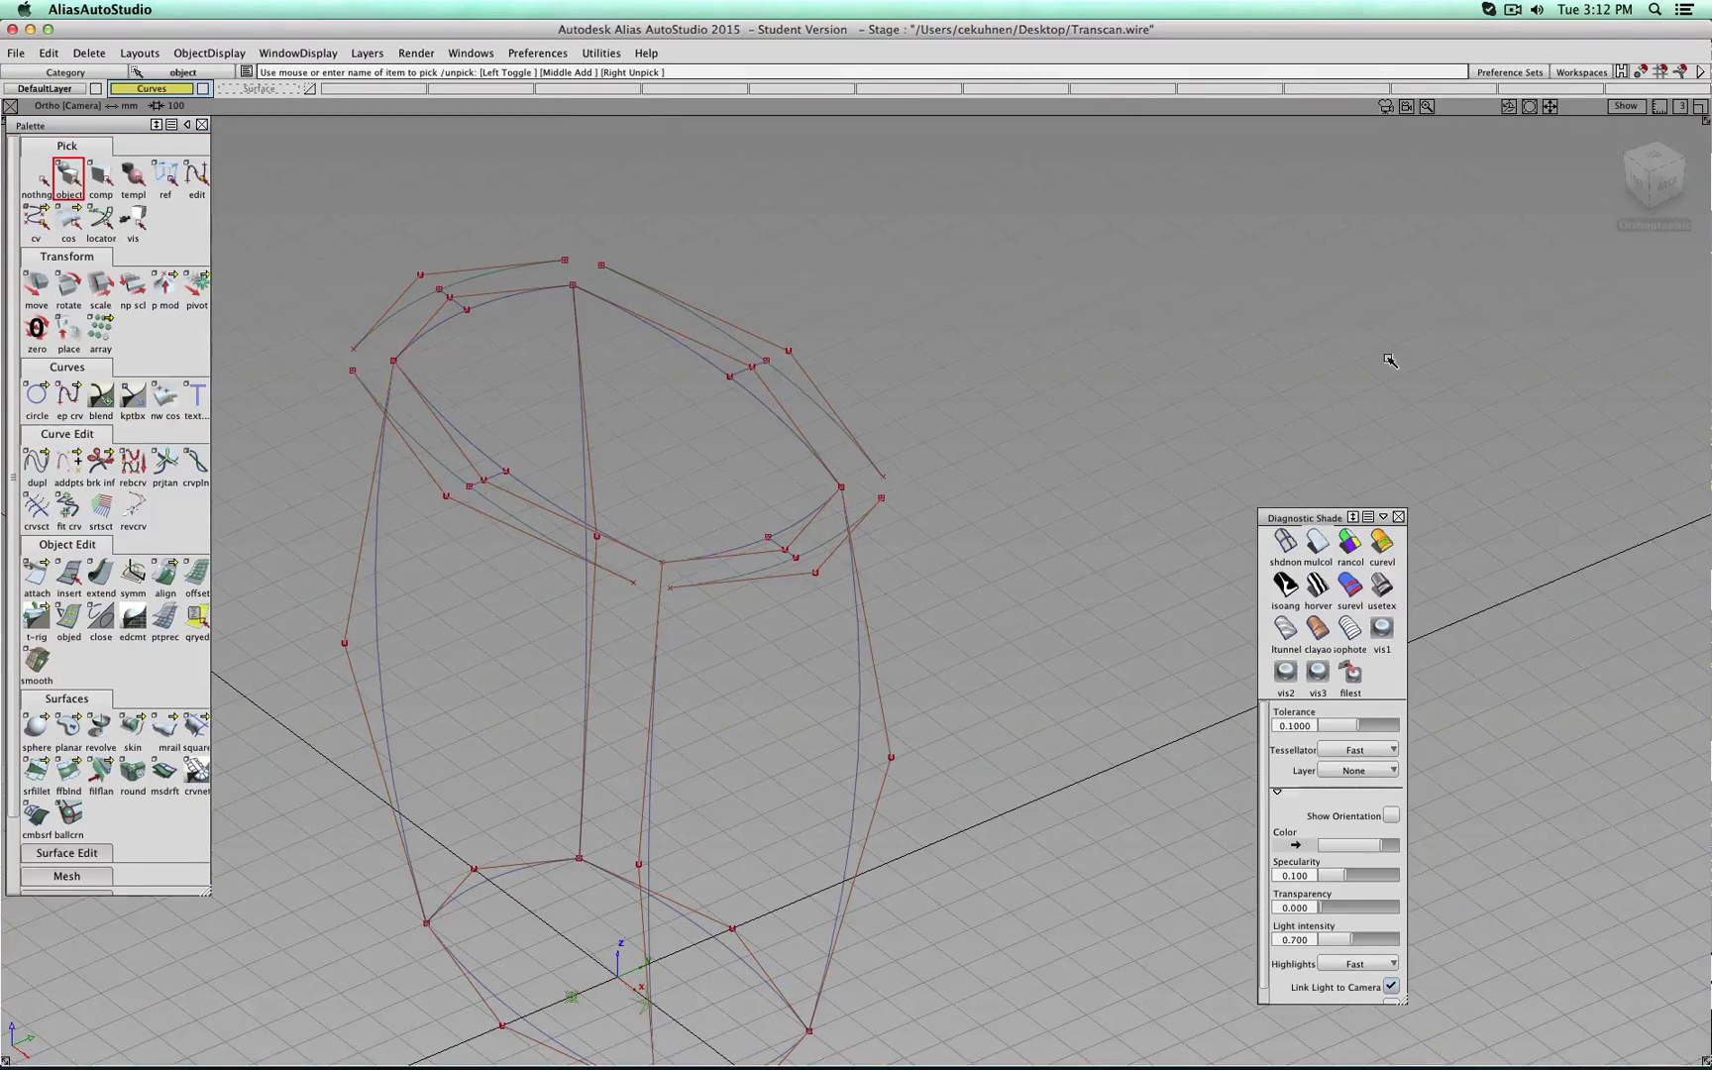
left_click_drag(460, 421, 991, 615, "alt+shift")
middle_click_drag(590, 677, 802, 489, "alt+shift")
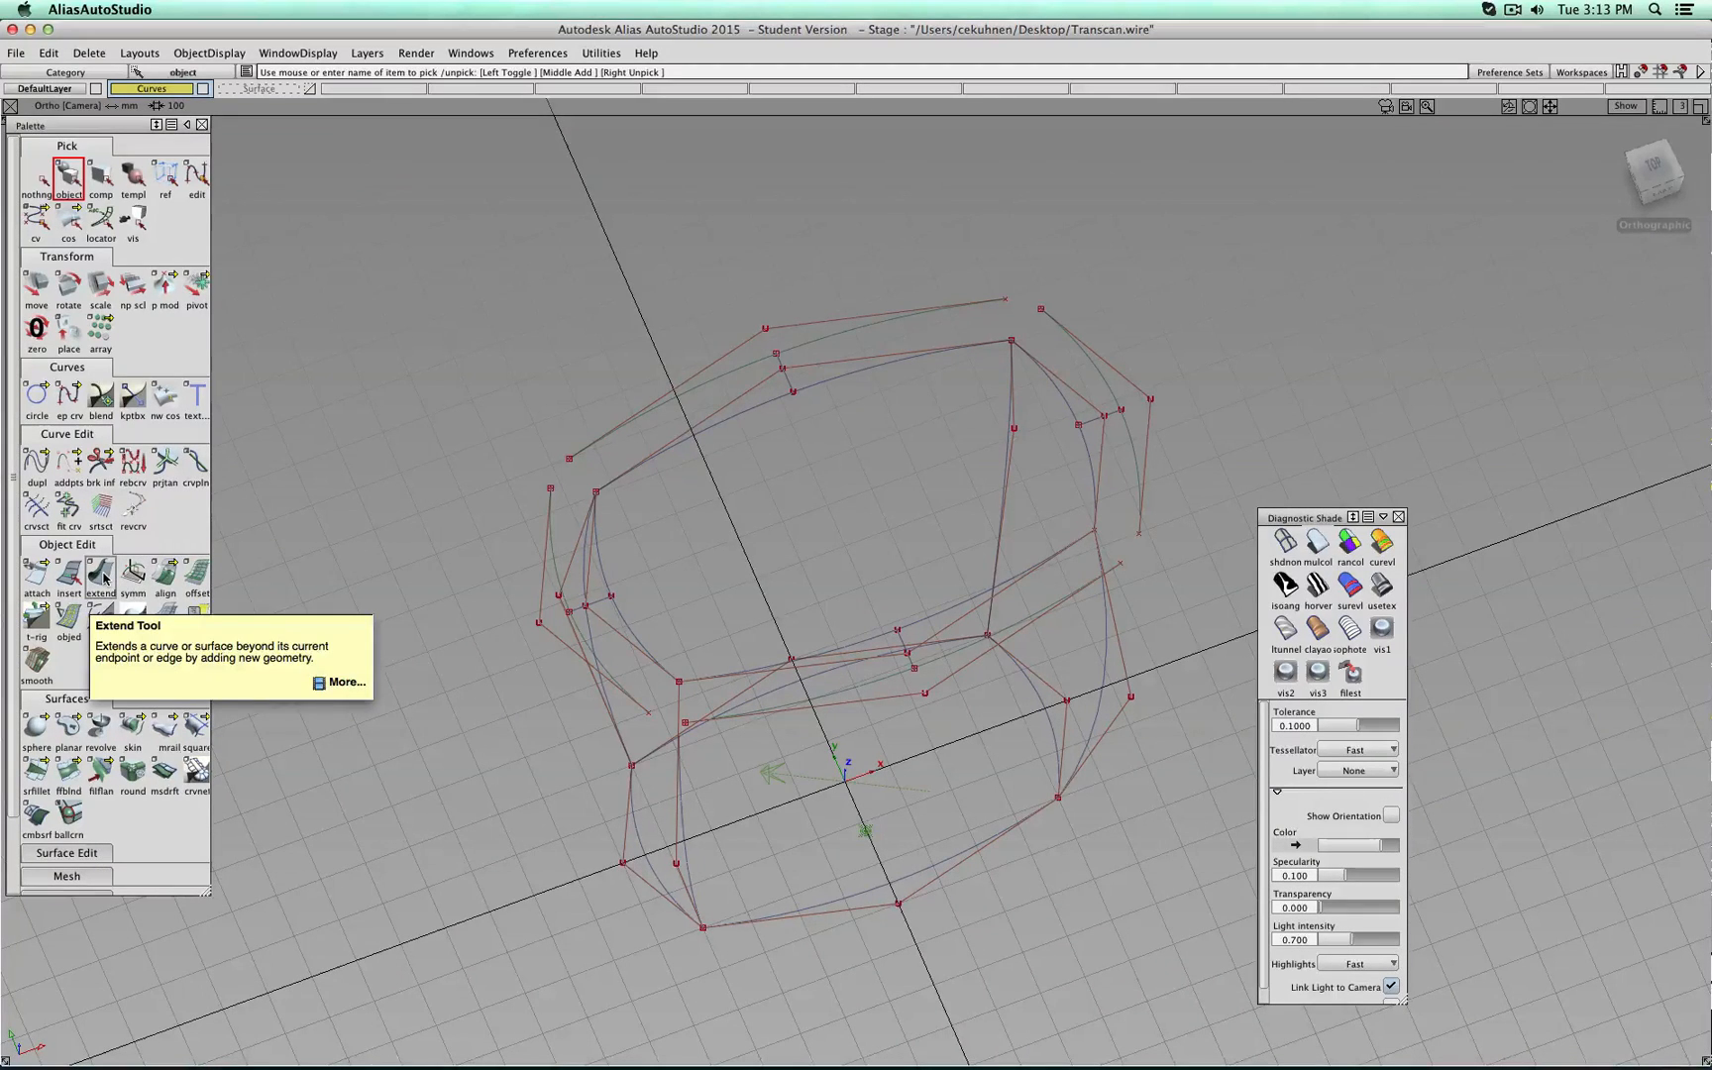
double_click(101, 575)
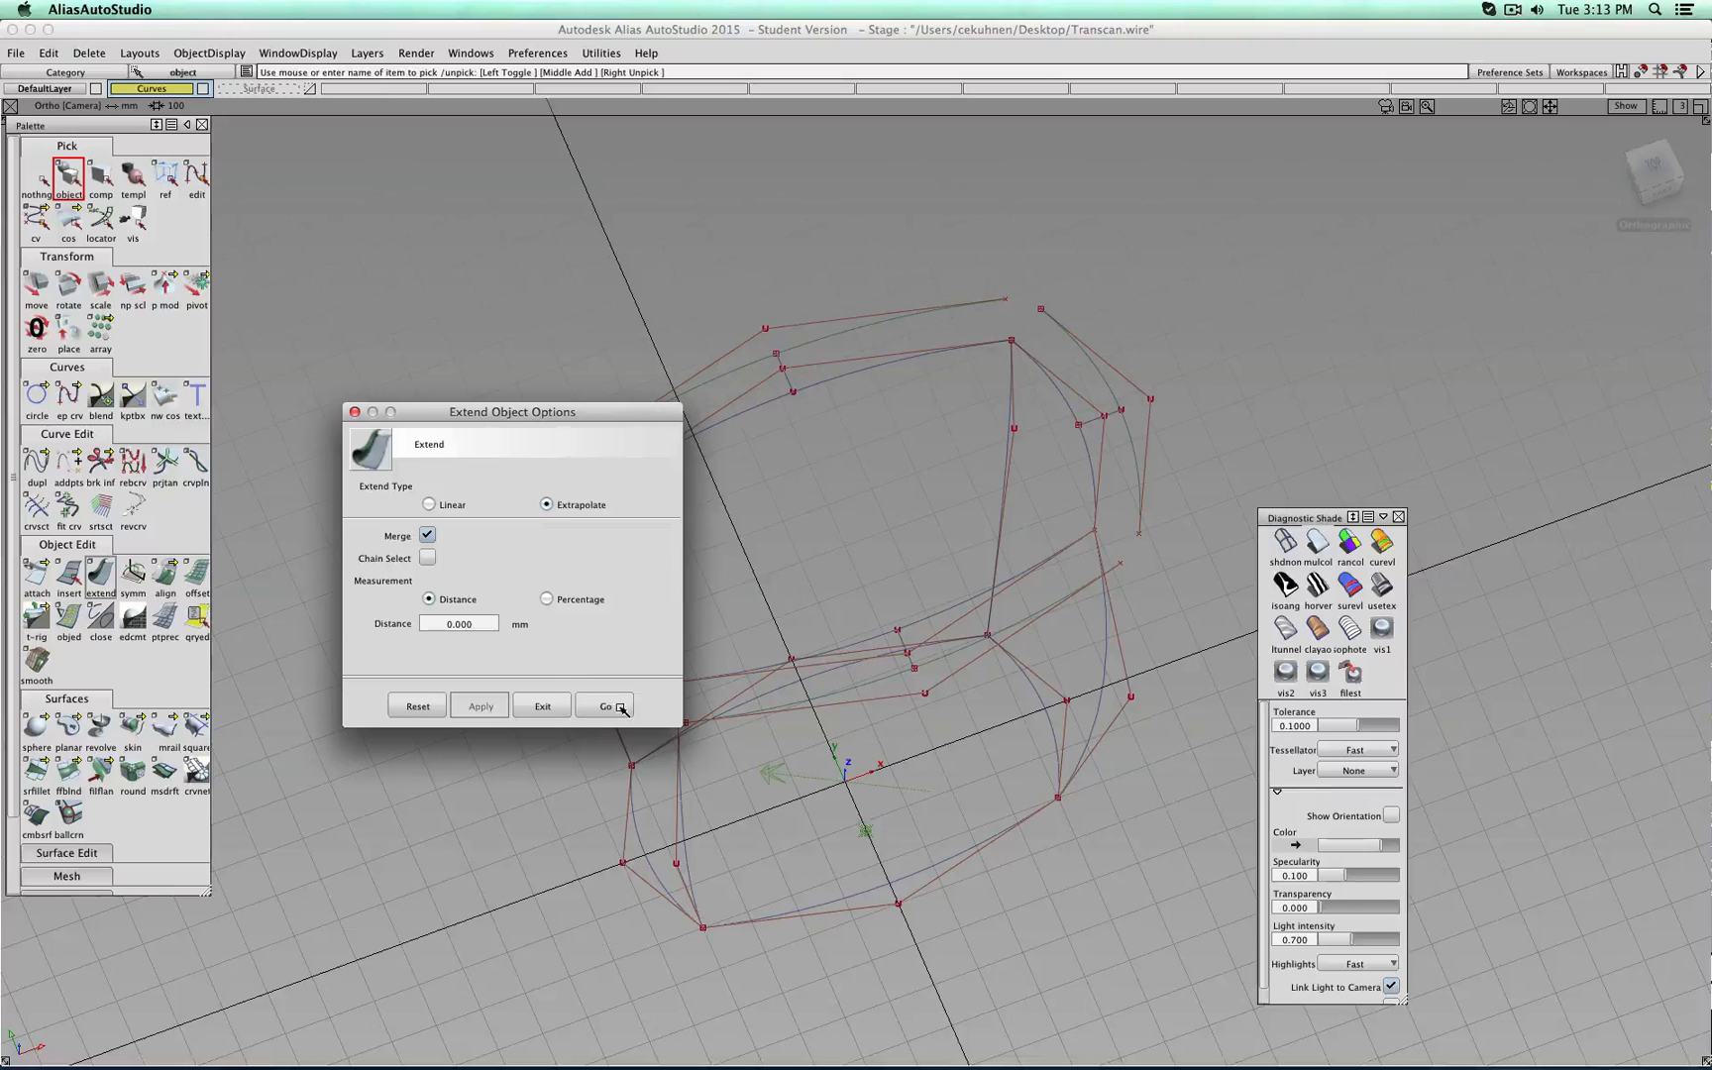
left_click(607, 705)
middle_click_drag(955, 413, 783, 574, "alt+shift")
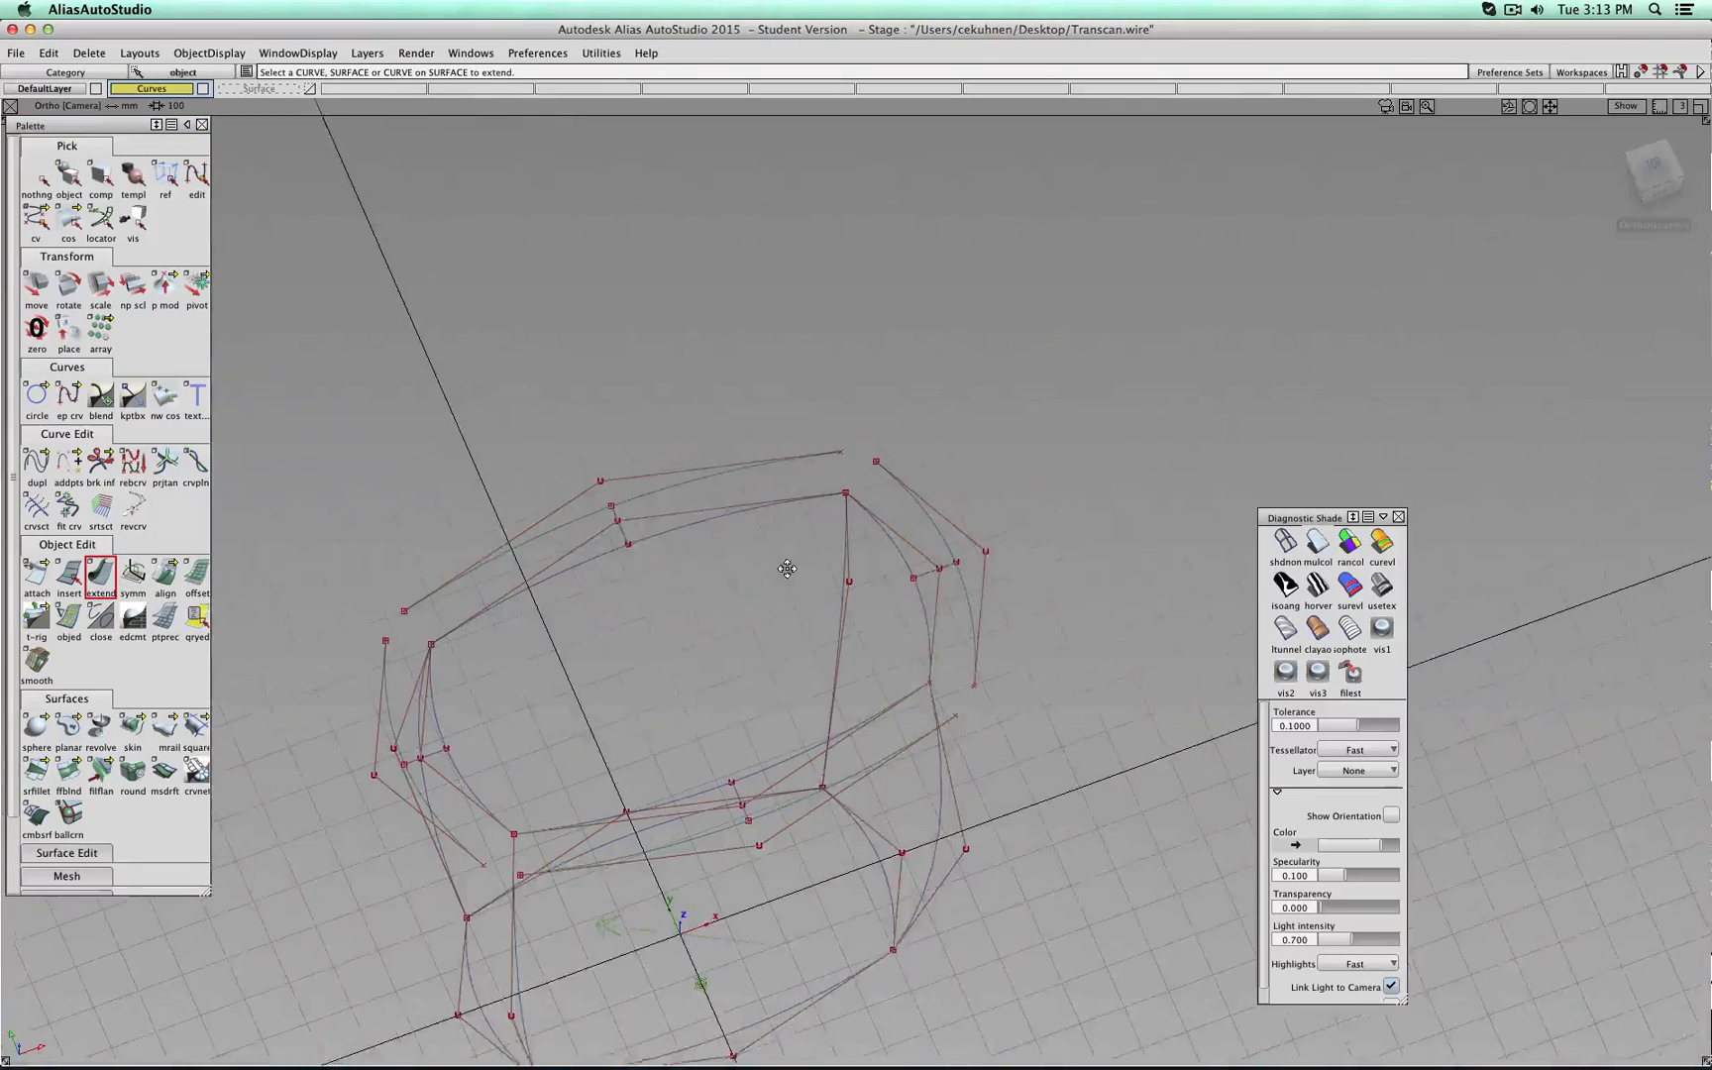
right_click_drag(852, 381, 813, 383, "alt+shift")
left_click(812, 383)
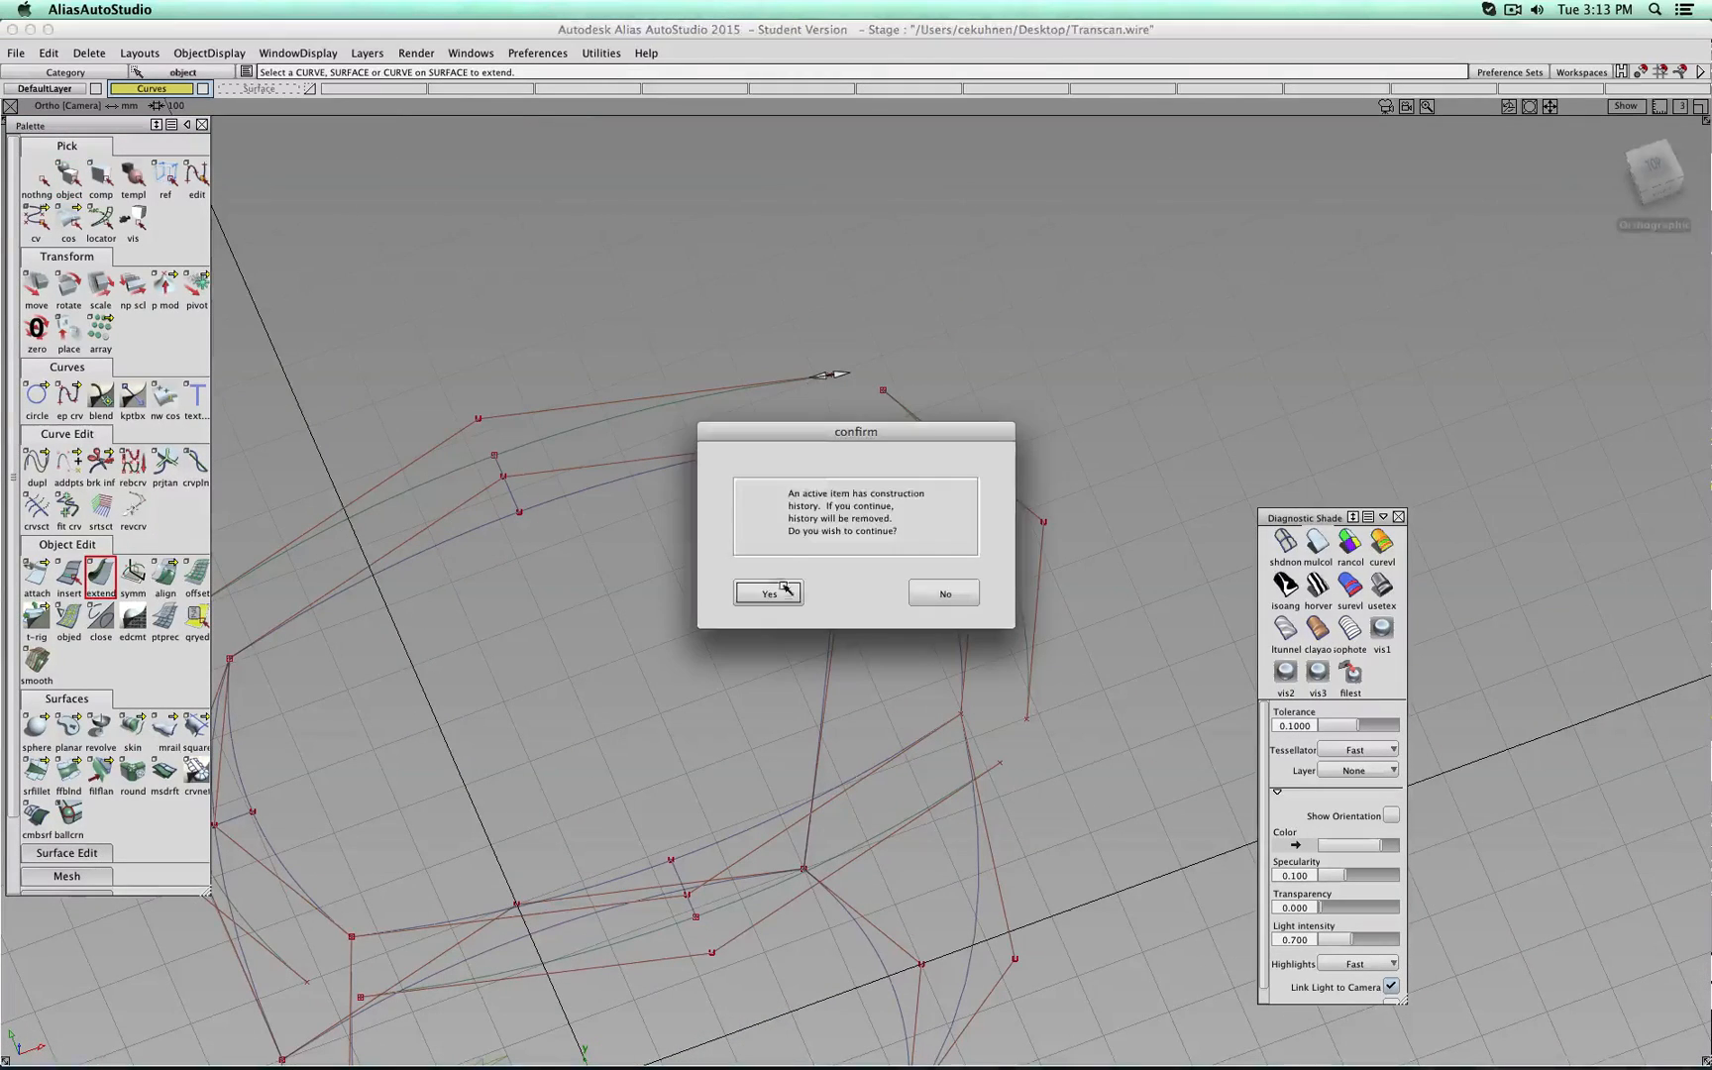
left_click(778, 593)
left_click_drag(841, 375, 801, 334)
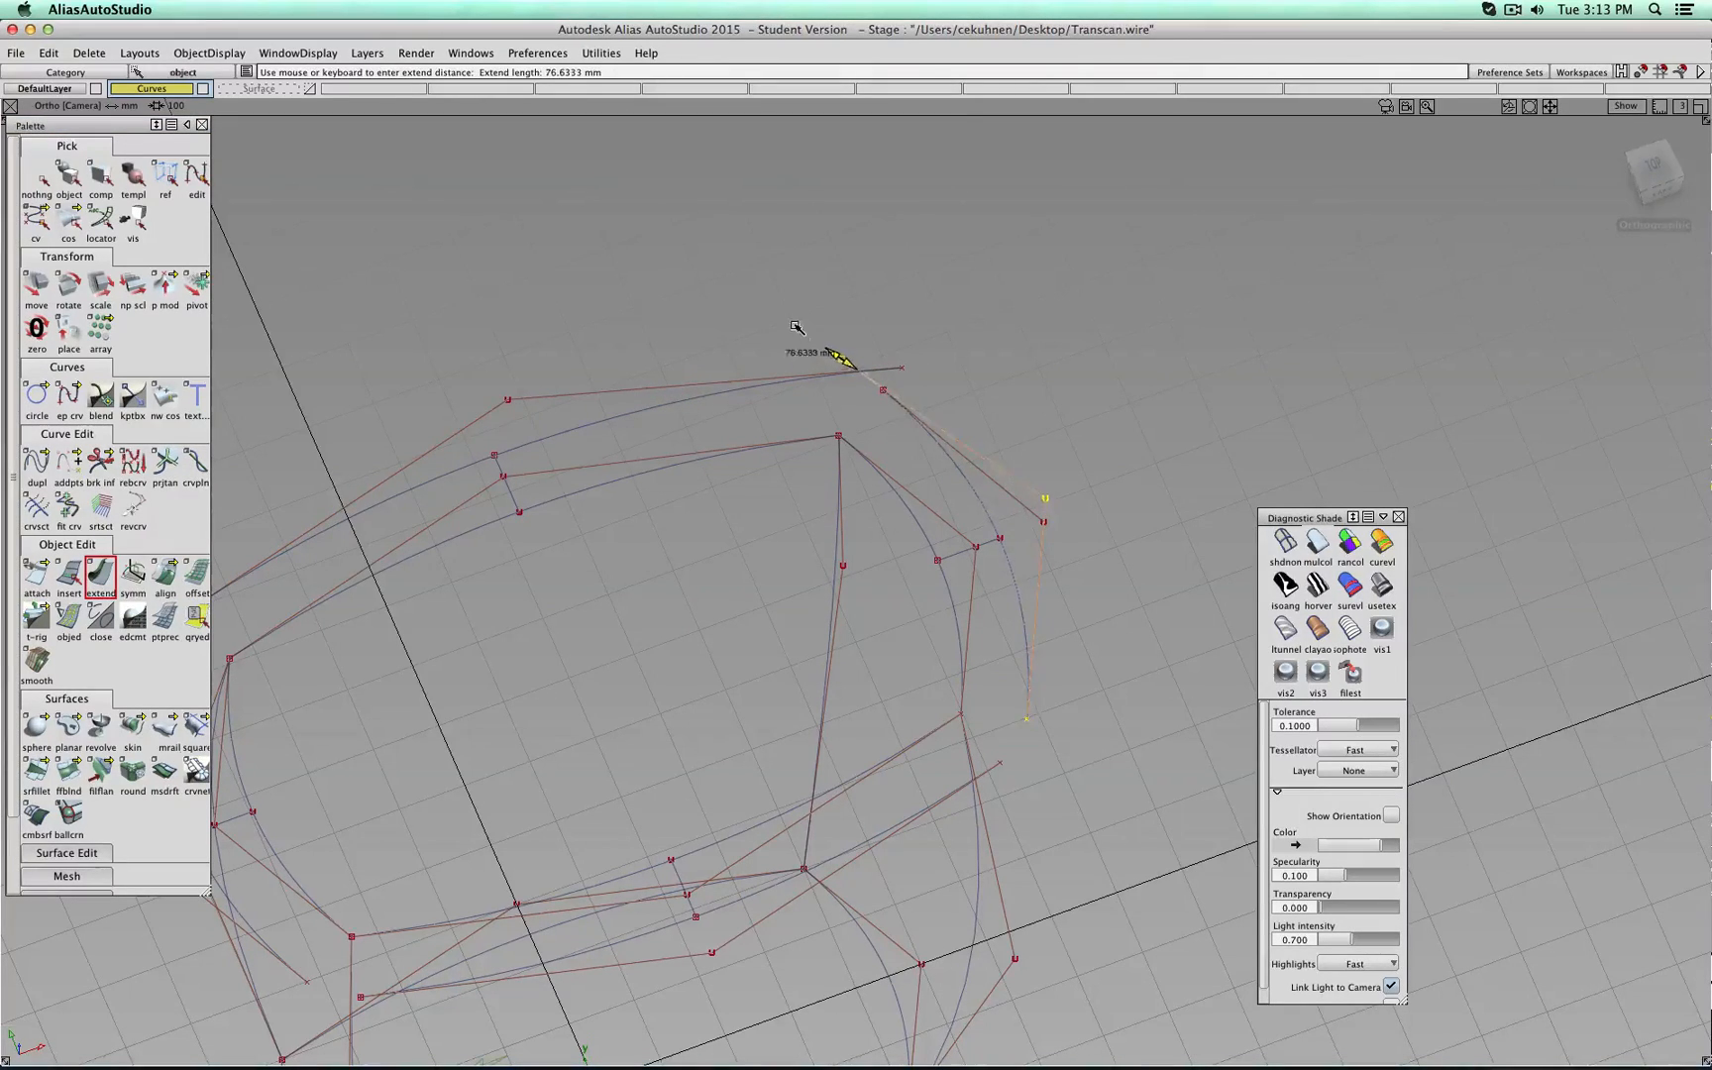
Extend the offset curves at the lower right rim corner until they cross, and lengthen the left ends of both long curves by about 97 and 96 mm.
left_click(997, 760)
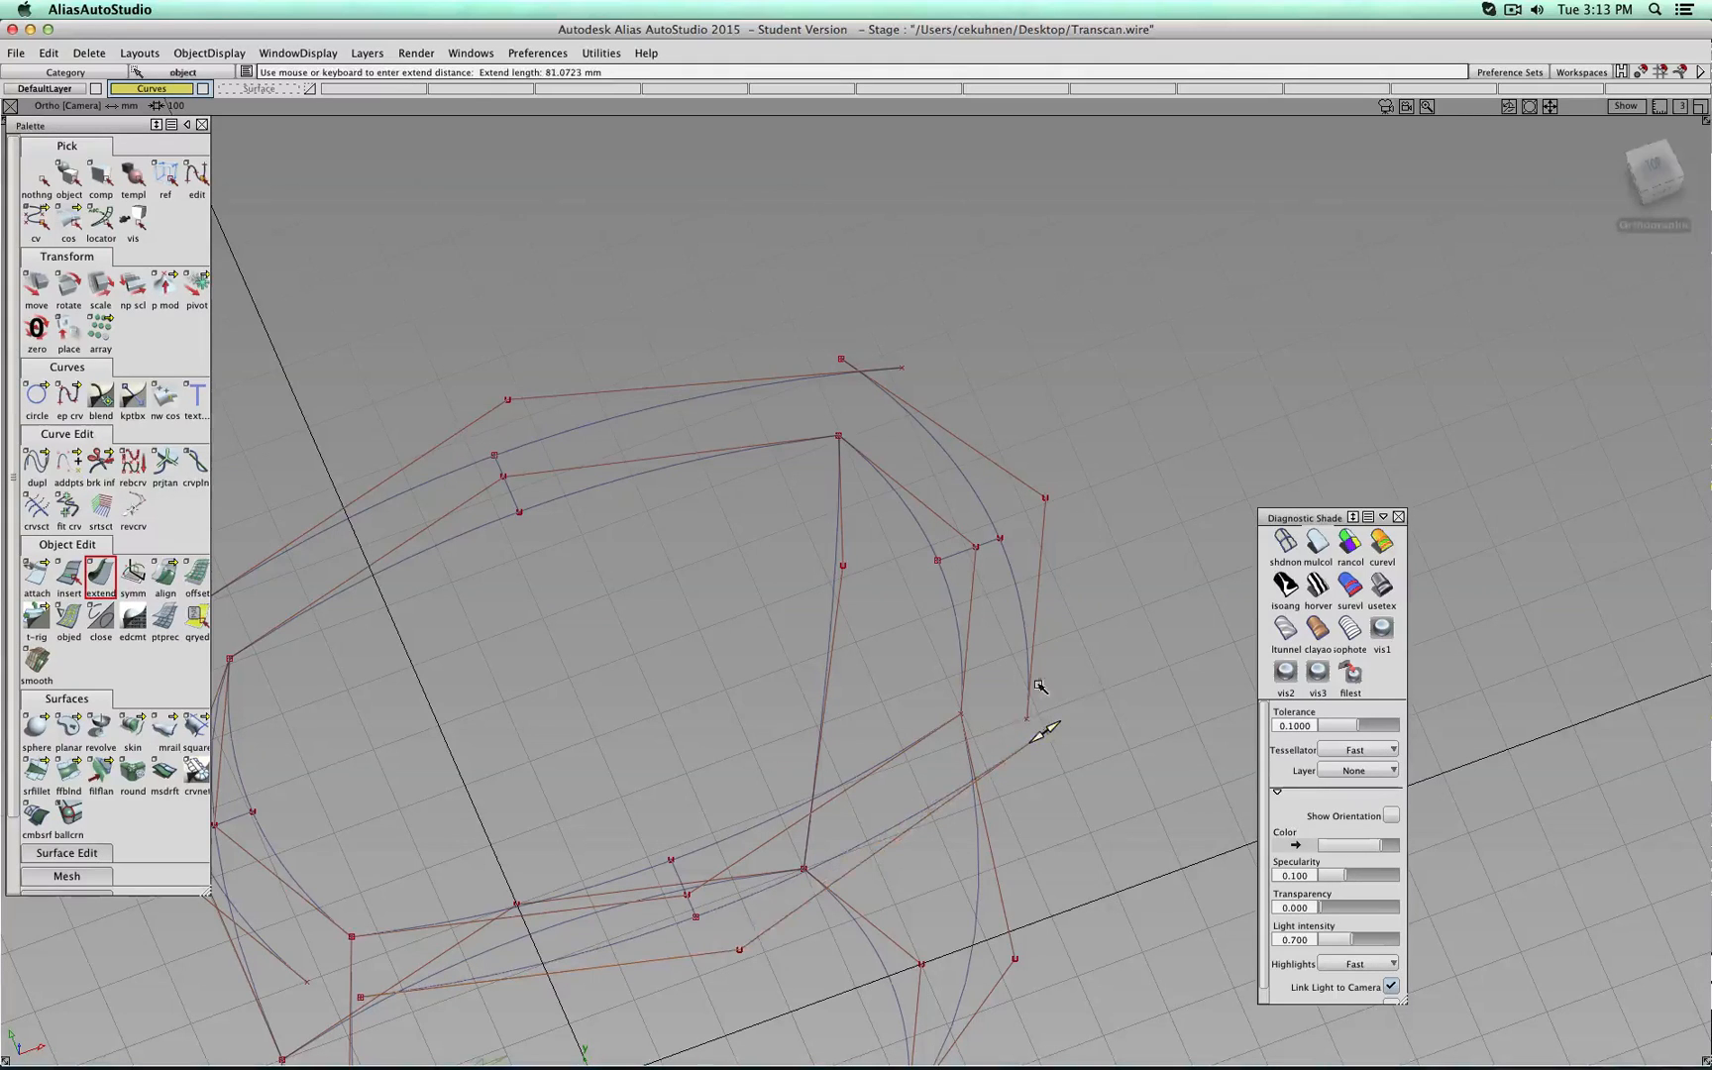
left_click_drag(1035, 691, 1019, 792)
middle_click_drag(587, 743, 944, 596, "alt+shift")
left_click_drag(671, 446, 610, 467)
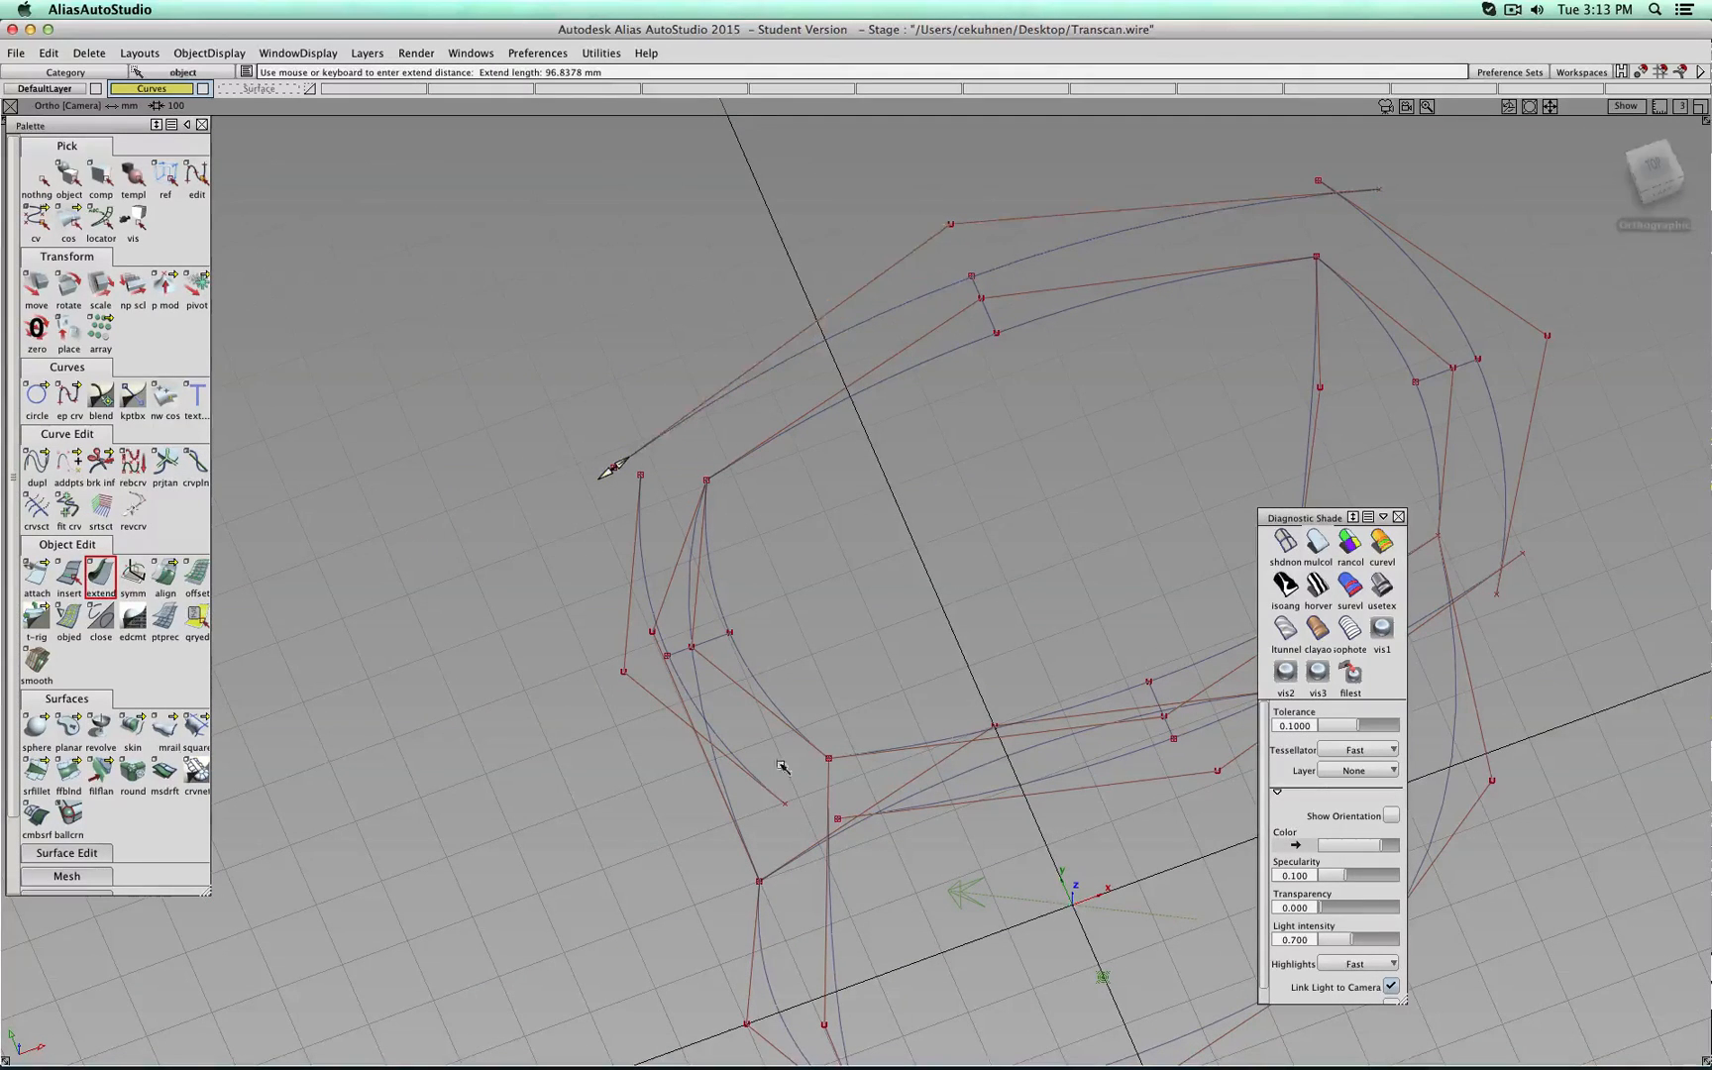
left_click(848, 816)
left_click_drag(840, 818, 771, 824)
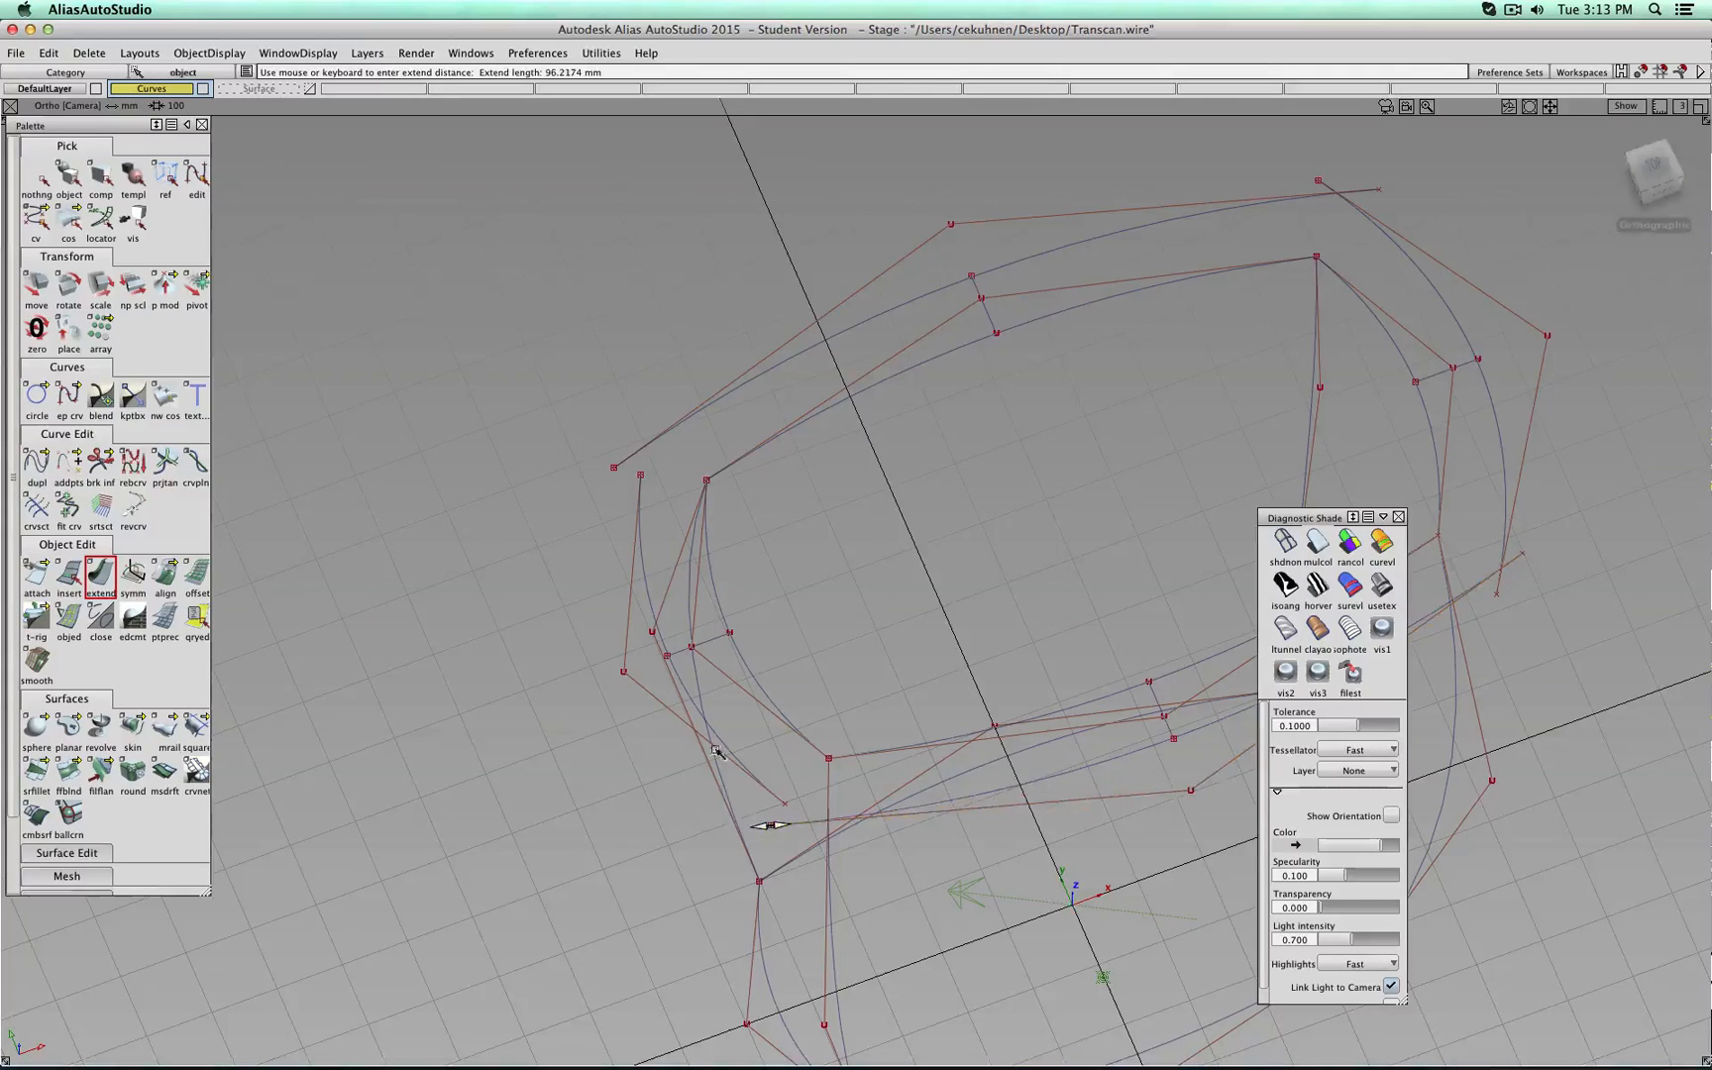
Extend both ends of the left offset curve past the long curves, the lower end by about 68 mm.
left_click(639, 478)
left_click_drag(639, 473, 656, 424)
left_click(787, 804)
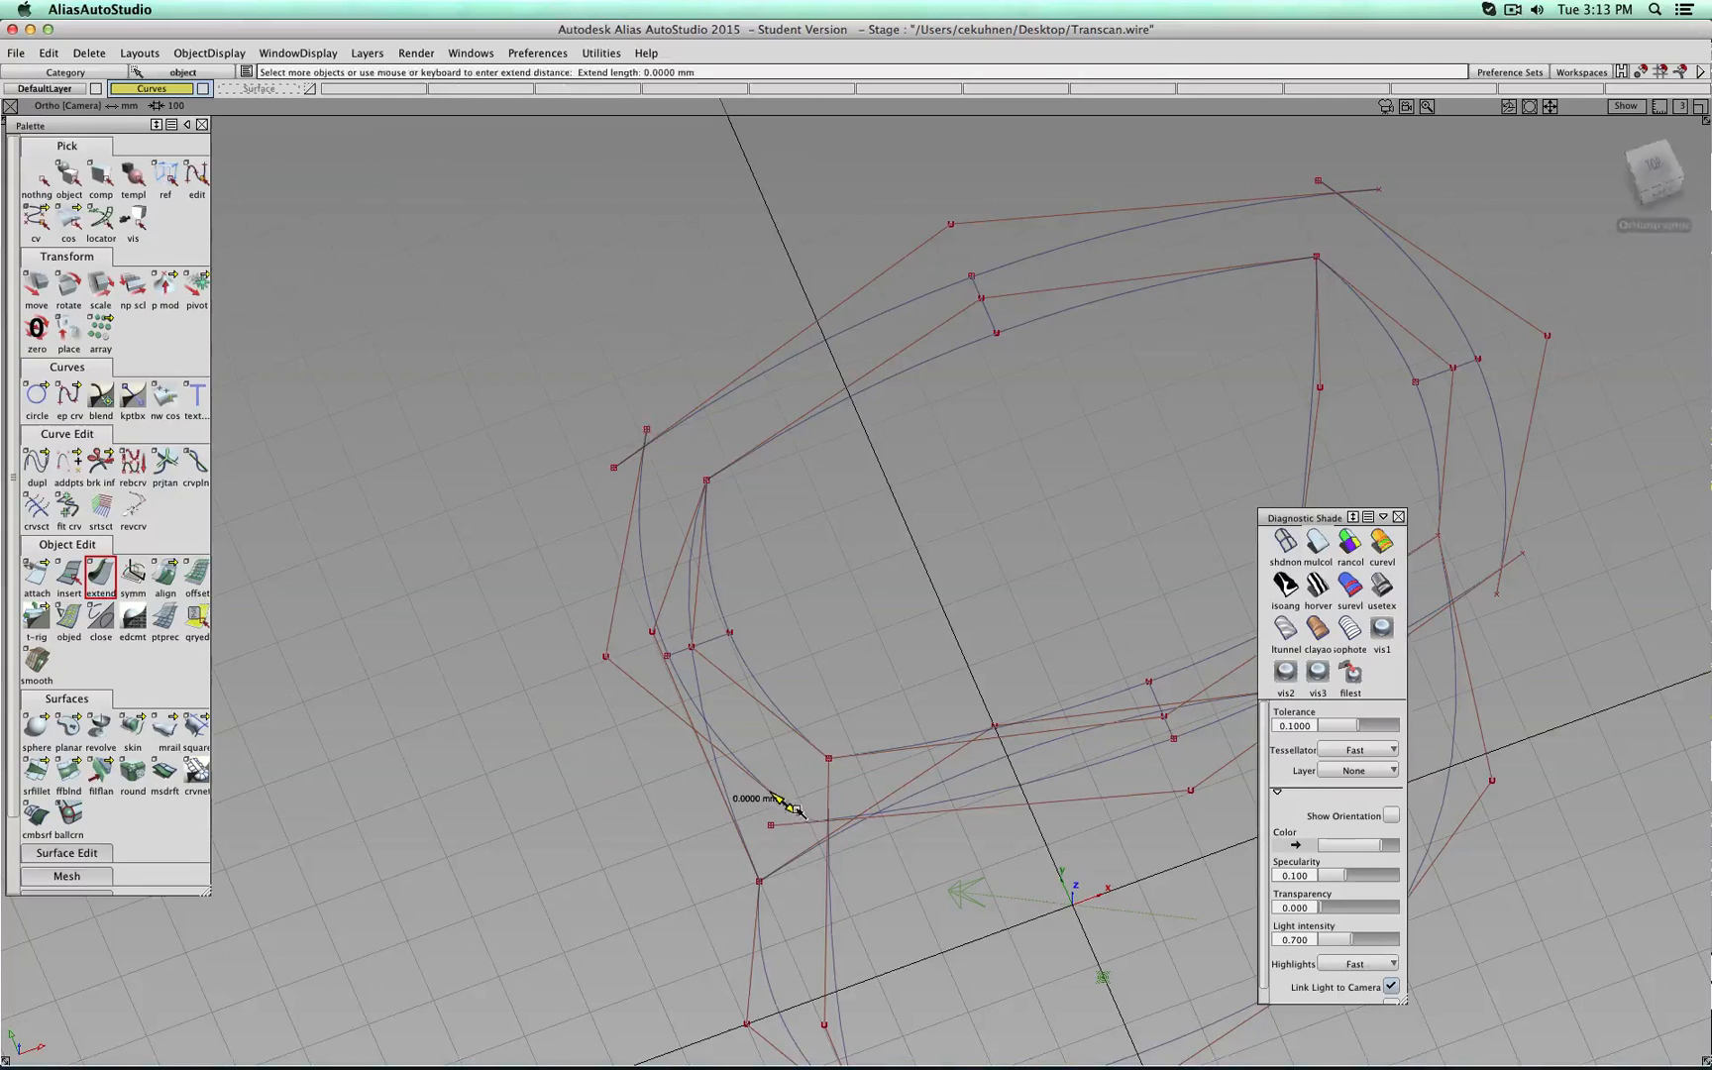
mouse_move(802, 820)
left_mouse_down()
mouse_move(862, 848)
mouse_move(825, 832)
left_mouse_up()
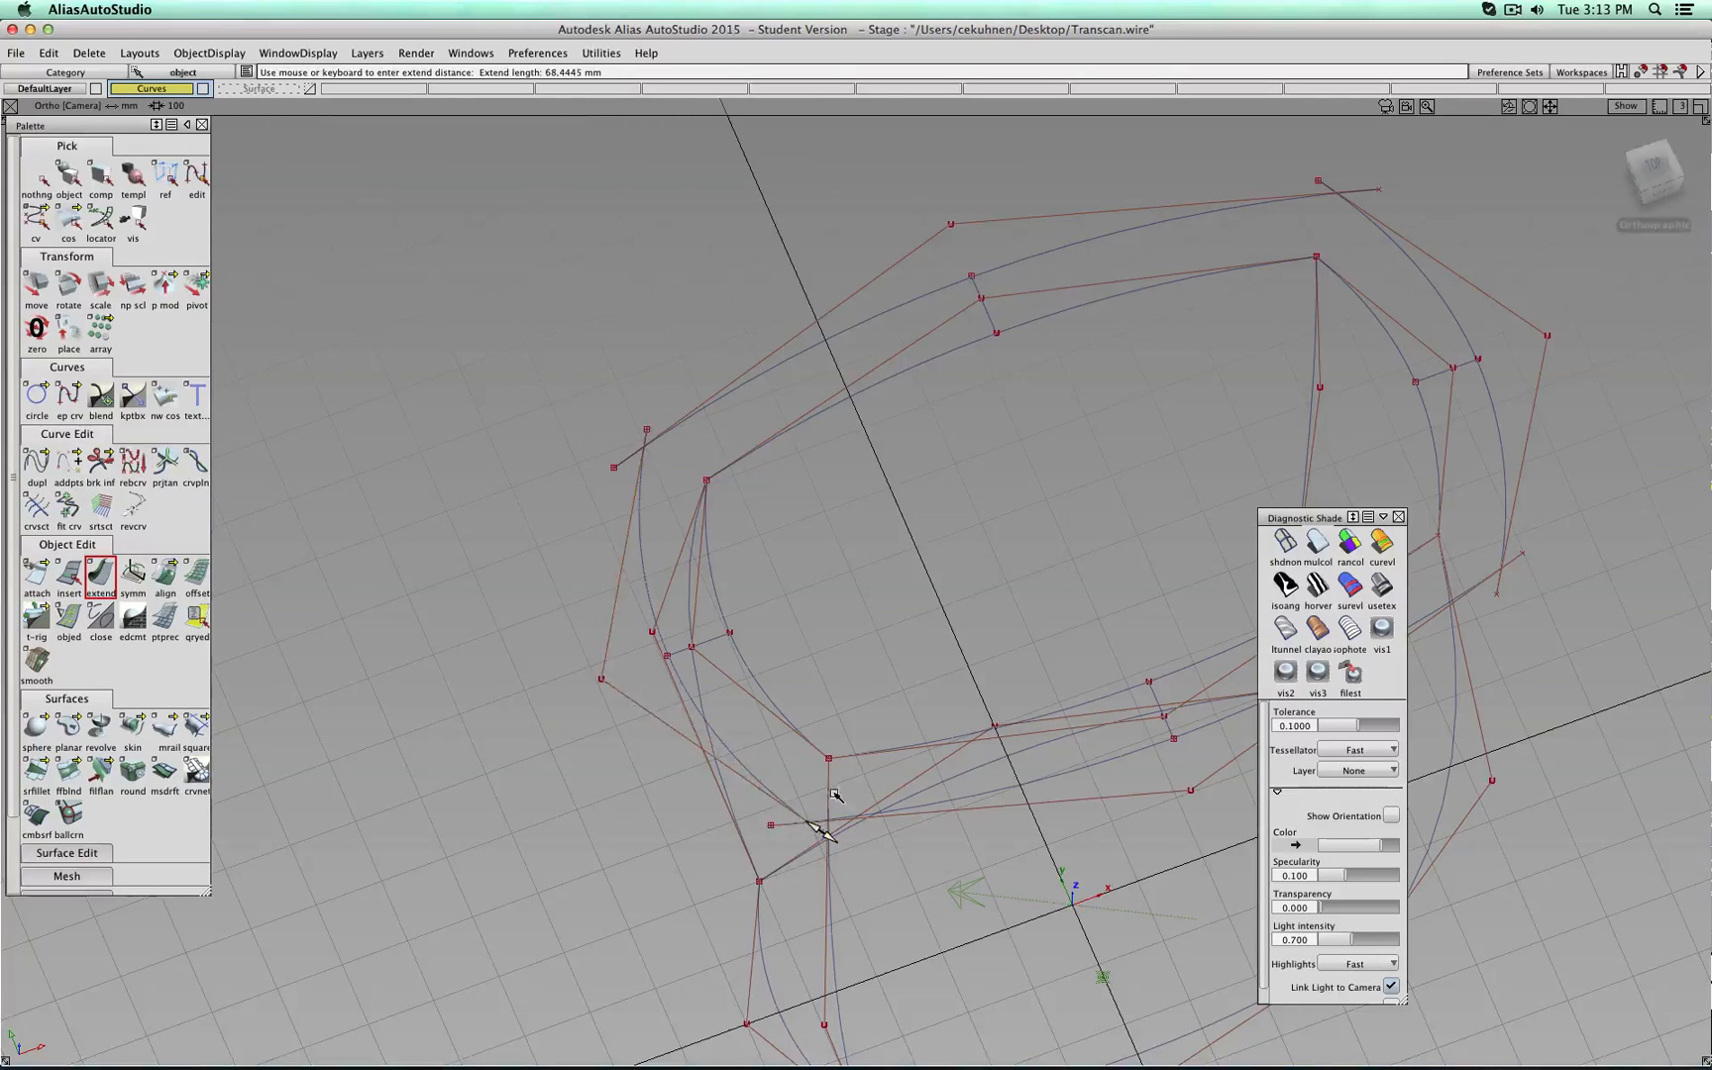
In the Top view, leave Extend and start Curve Section with Trim mode and the Geometry criterion.
left_click(1650, 154)
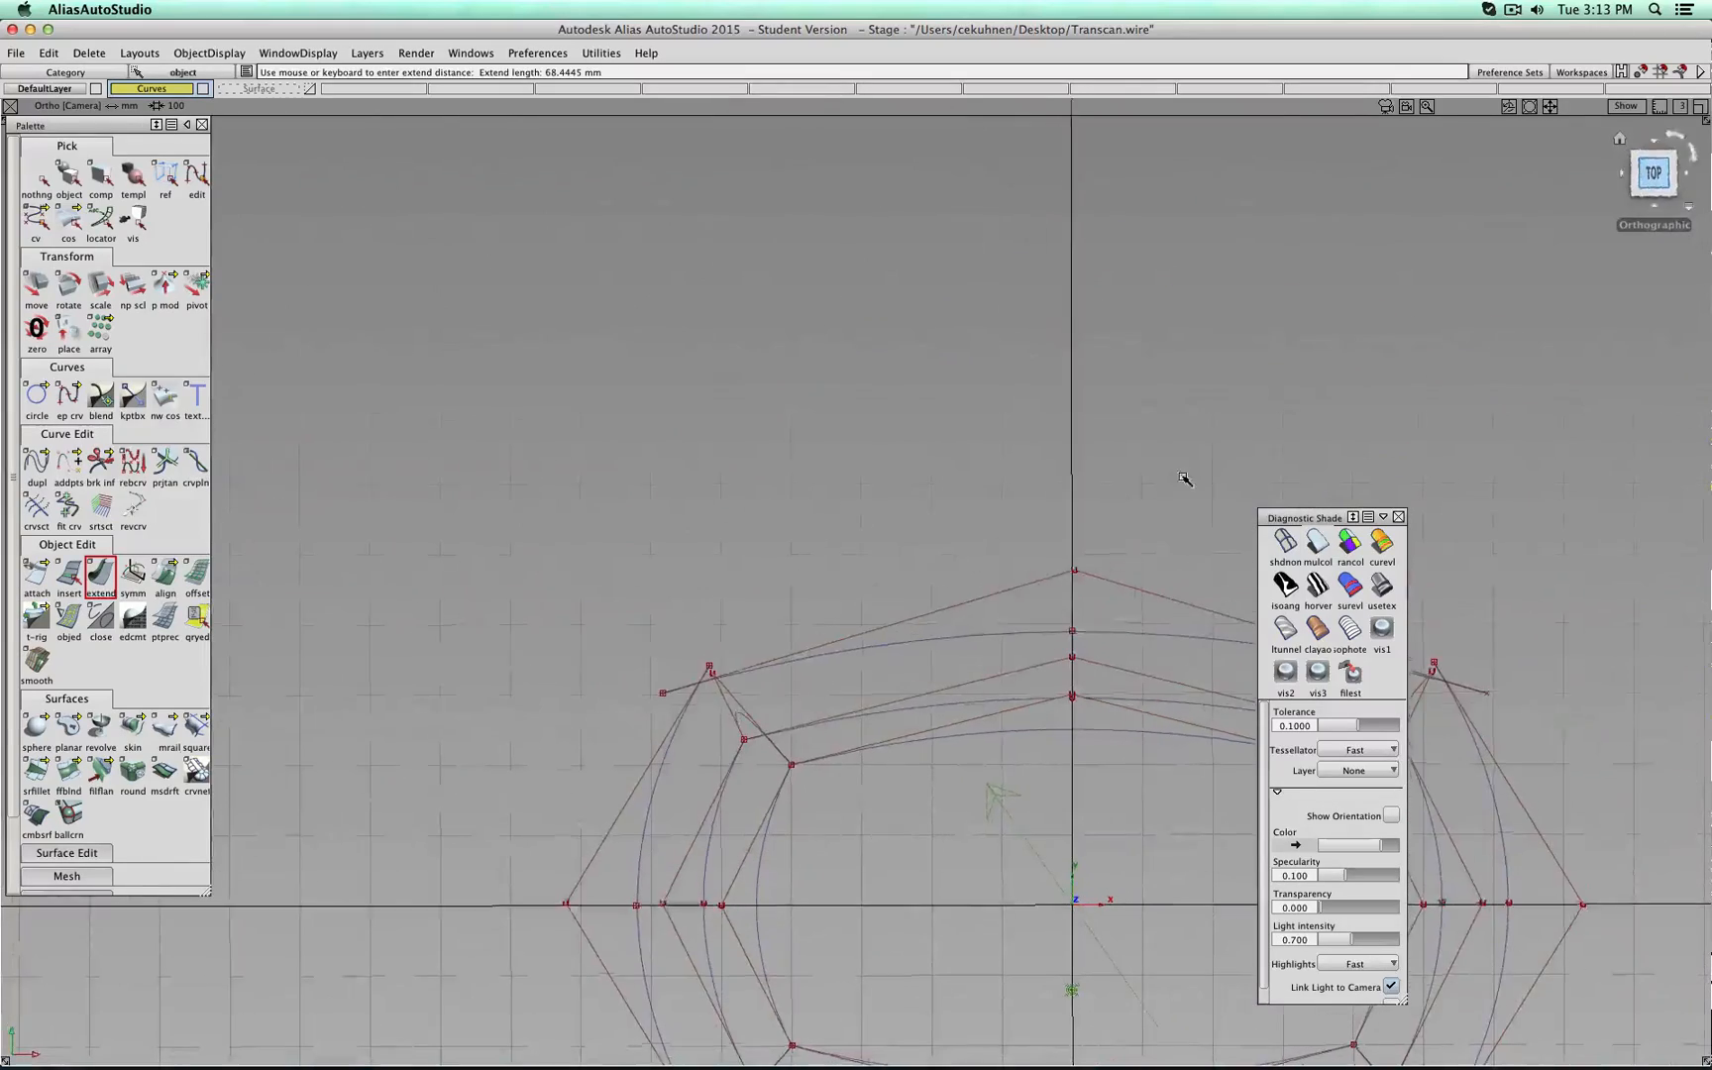
middle_click_drag(1060, 815, 794, 470, "alt+shift")
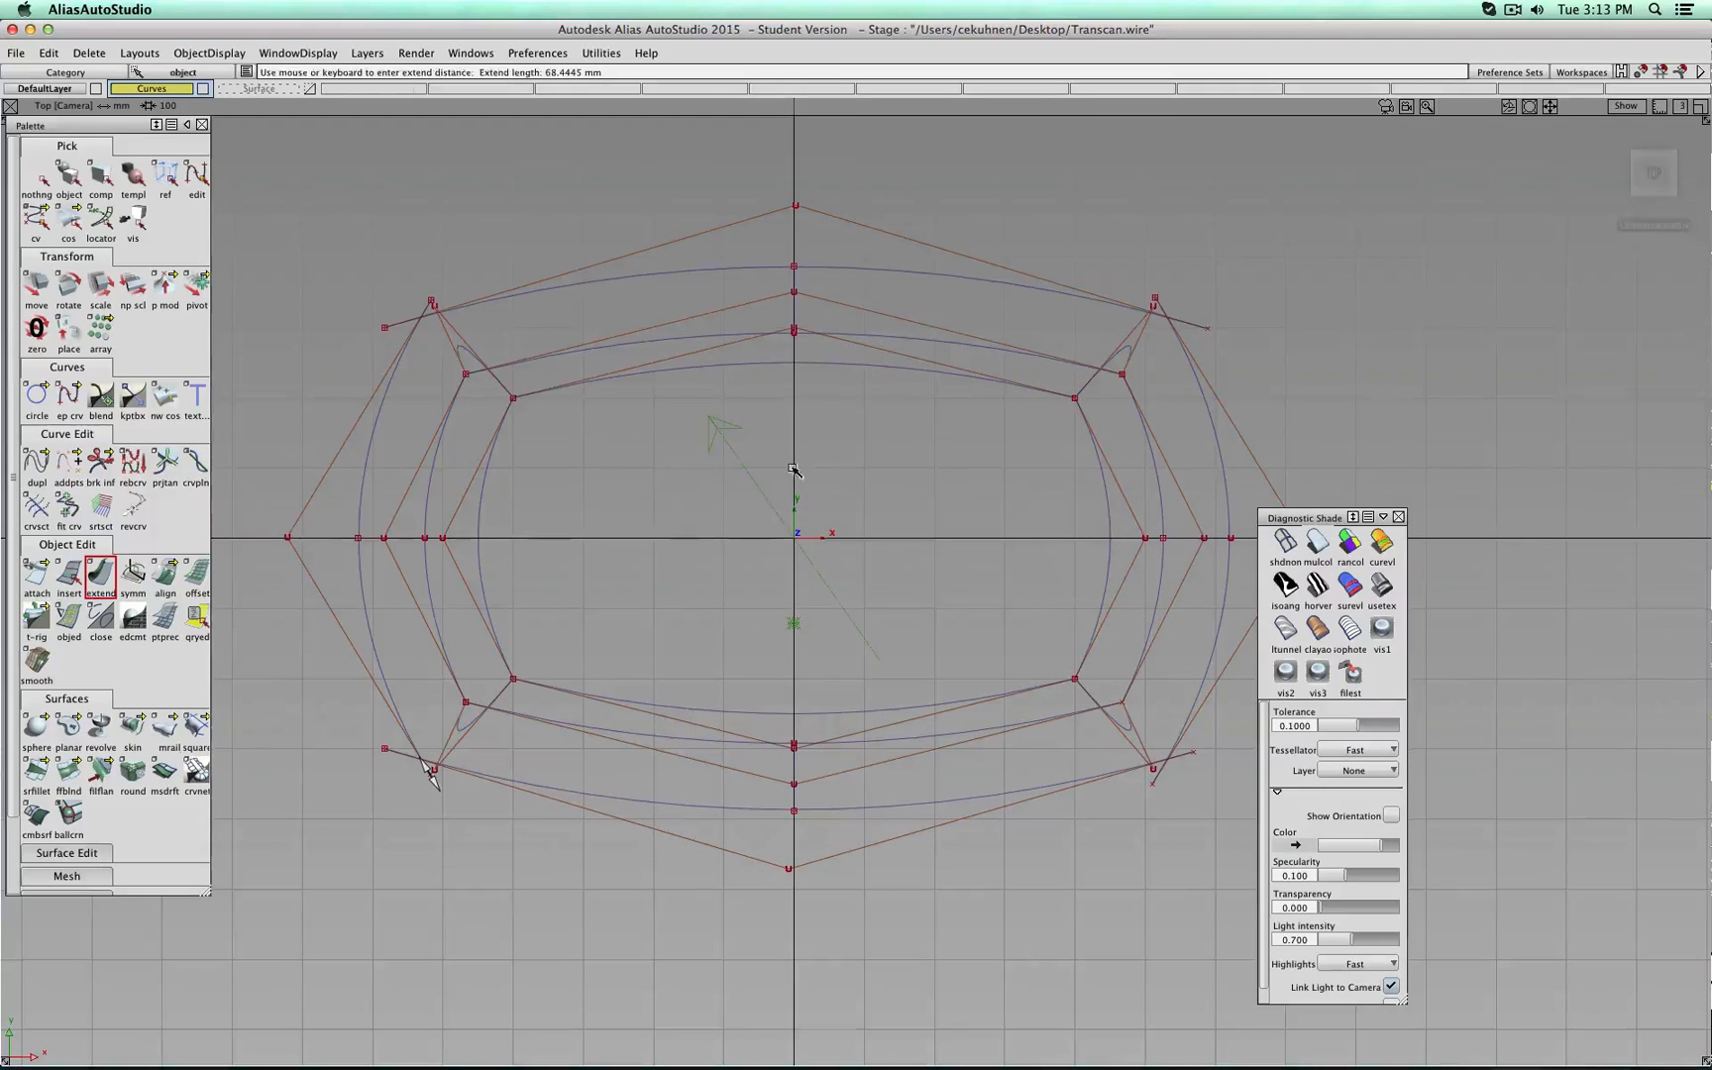
left_click(37, 178)
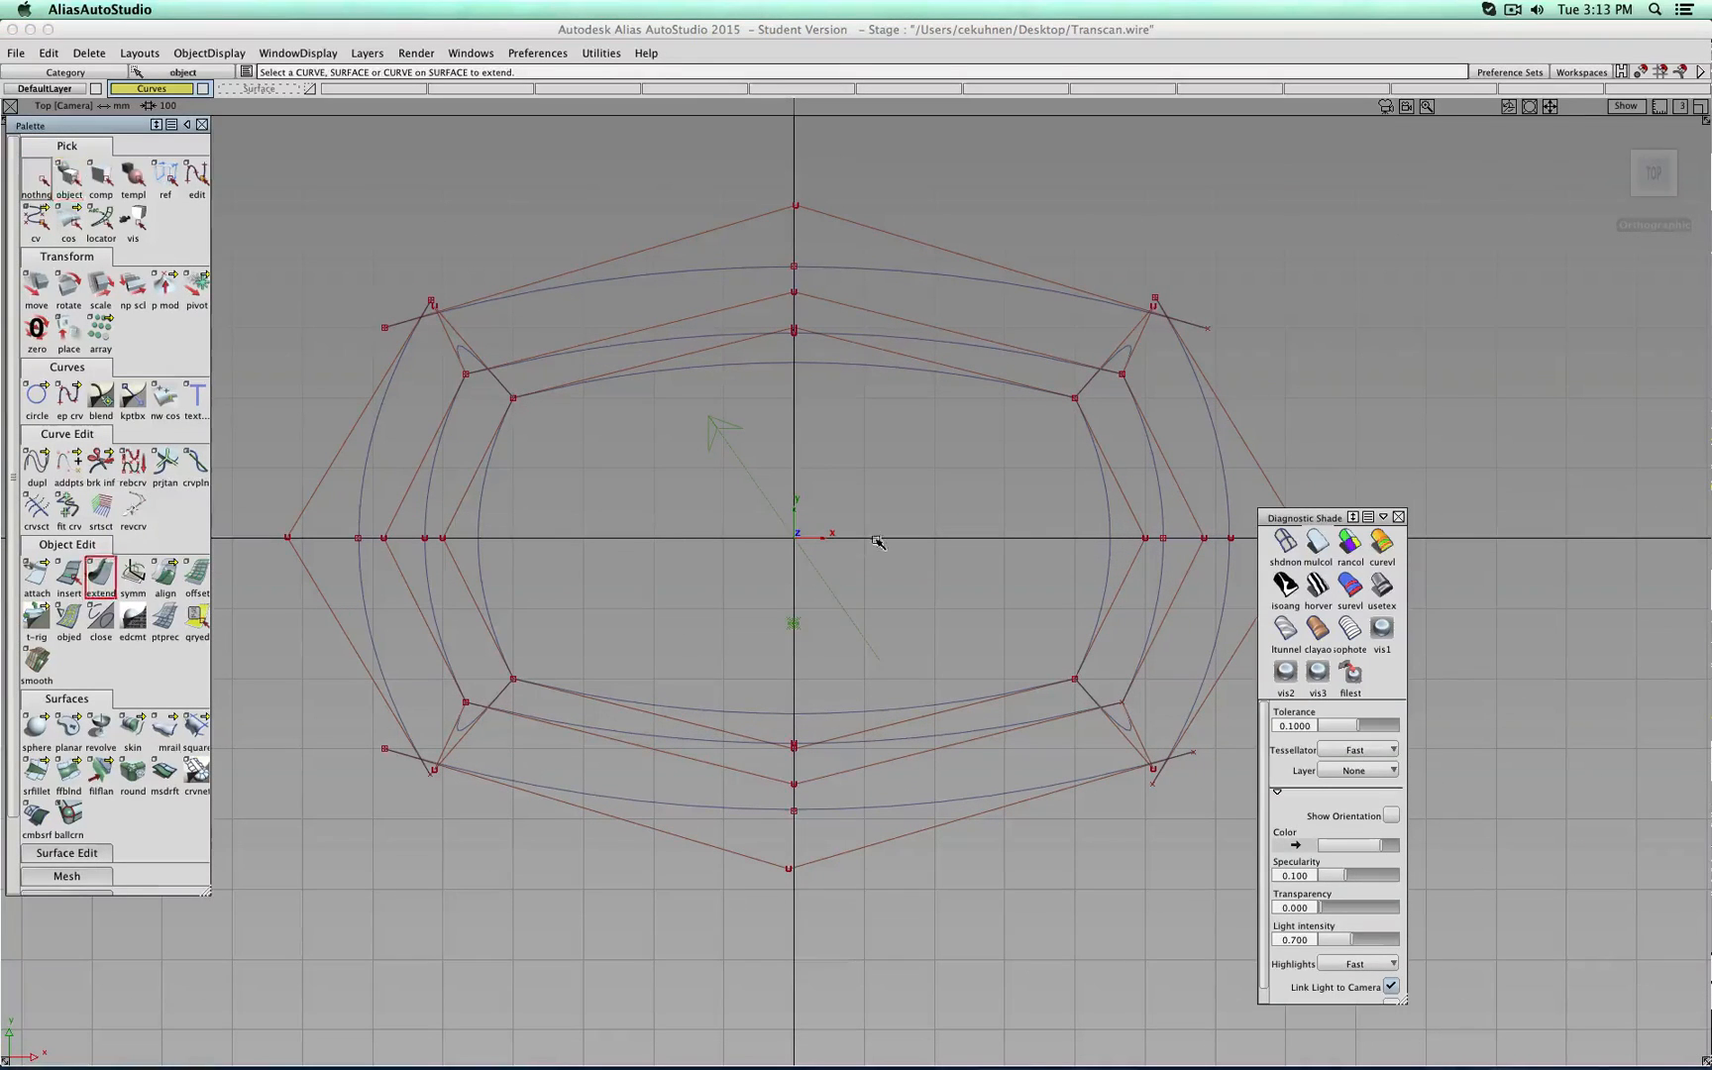
left_click_drag(877, 540, 1032, 529, "ctrl+shift")
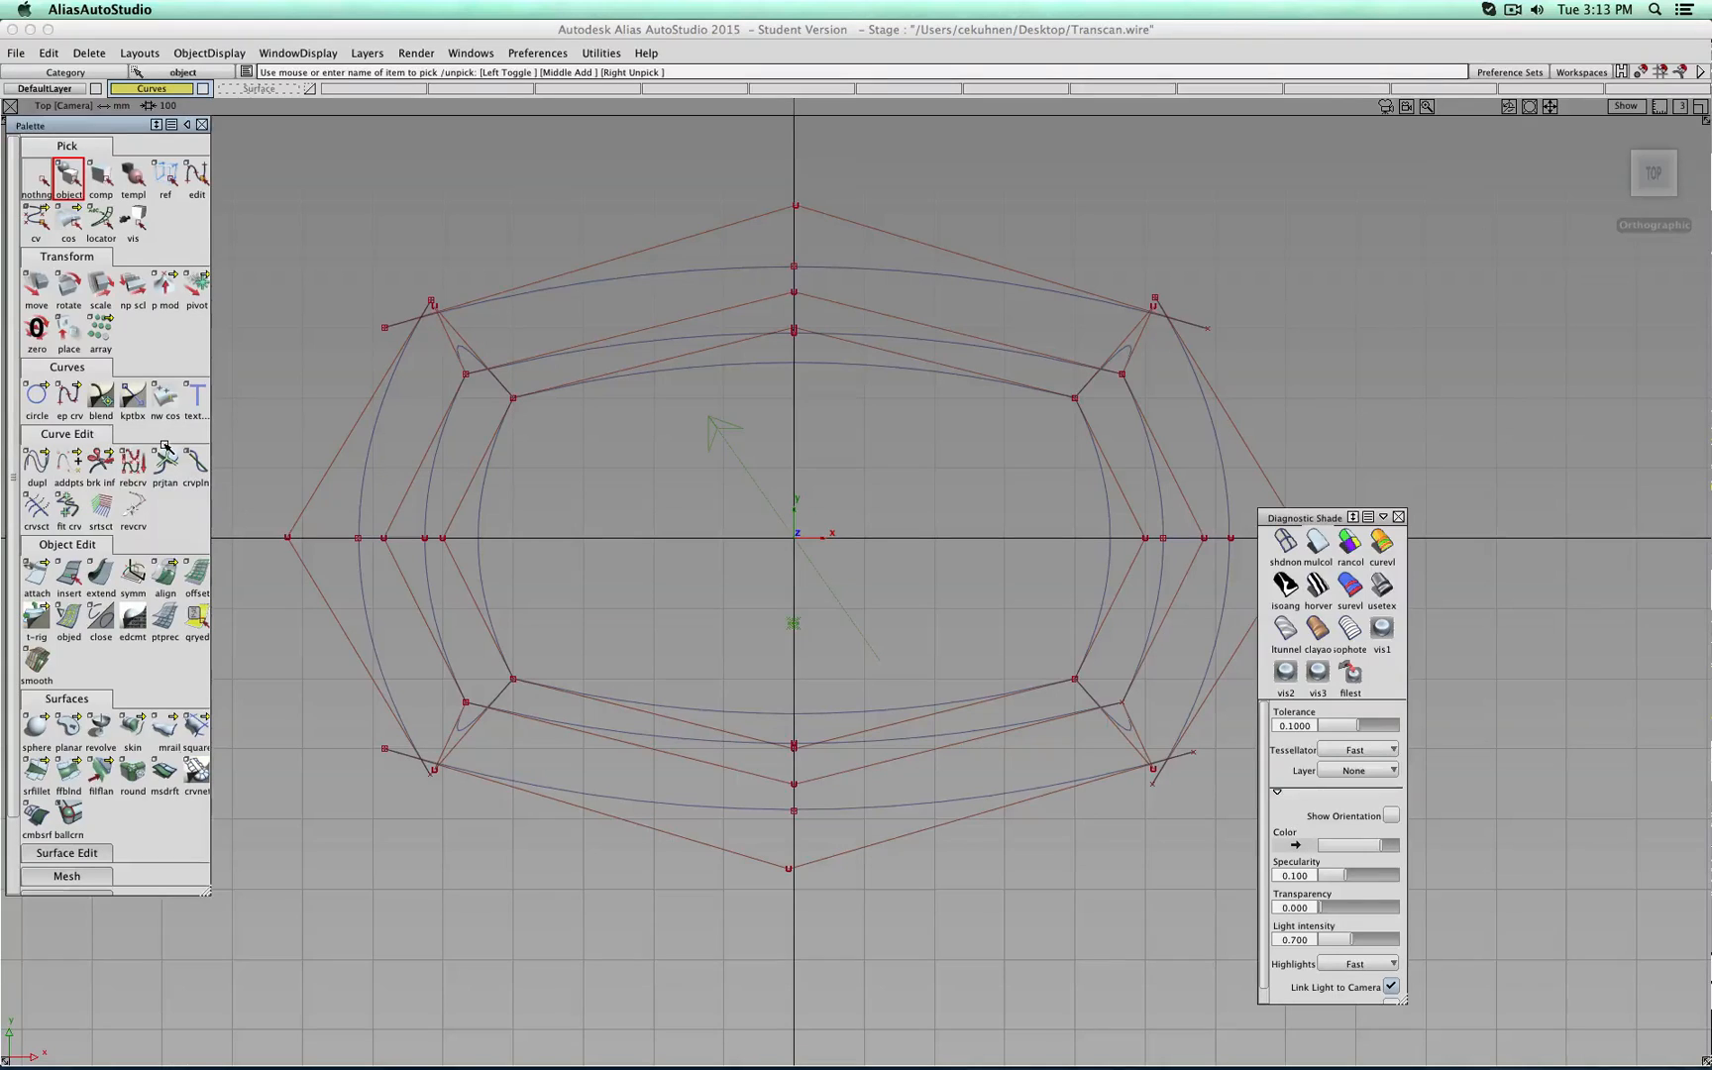
double_click(37, 507)
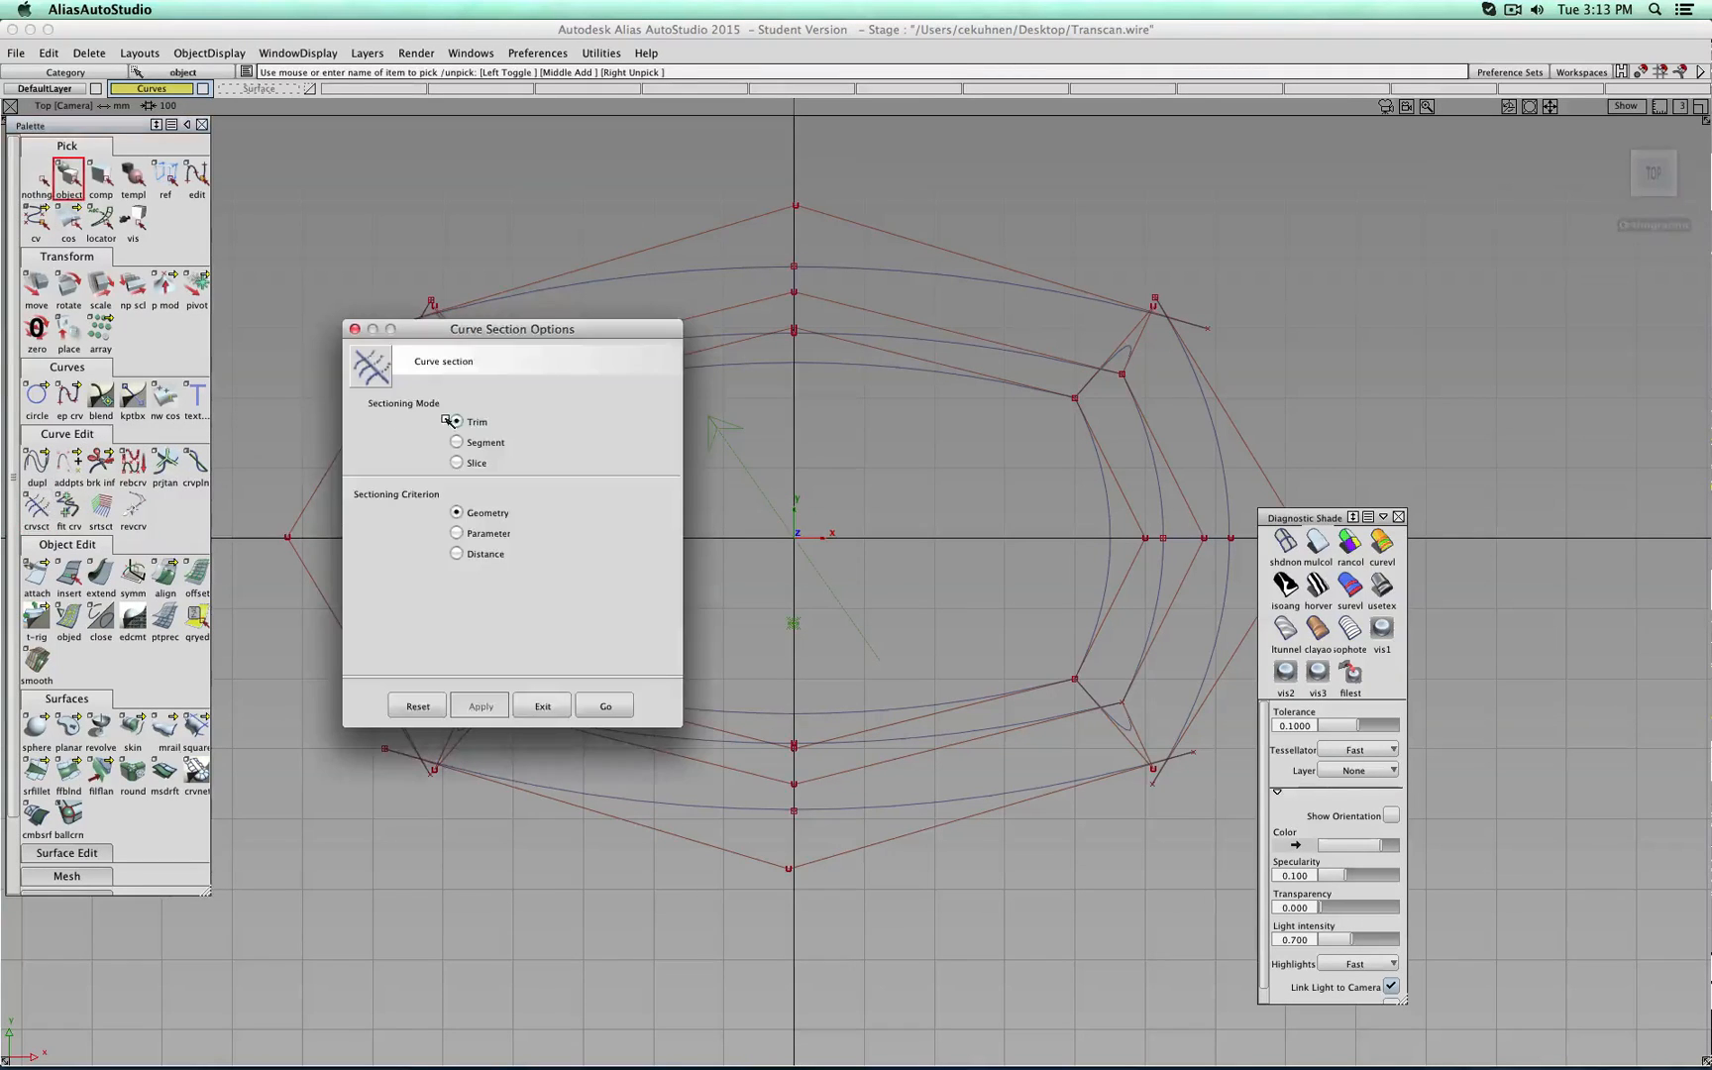
left_click(531, 291)
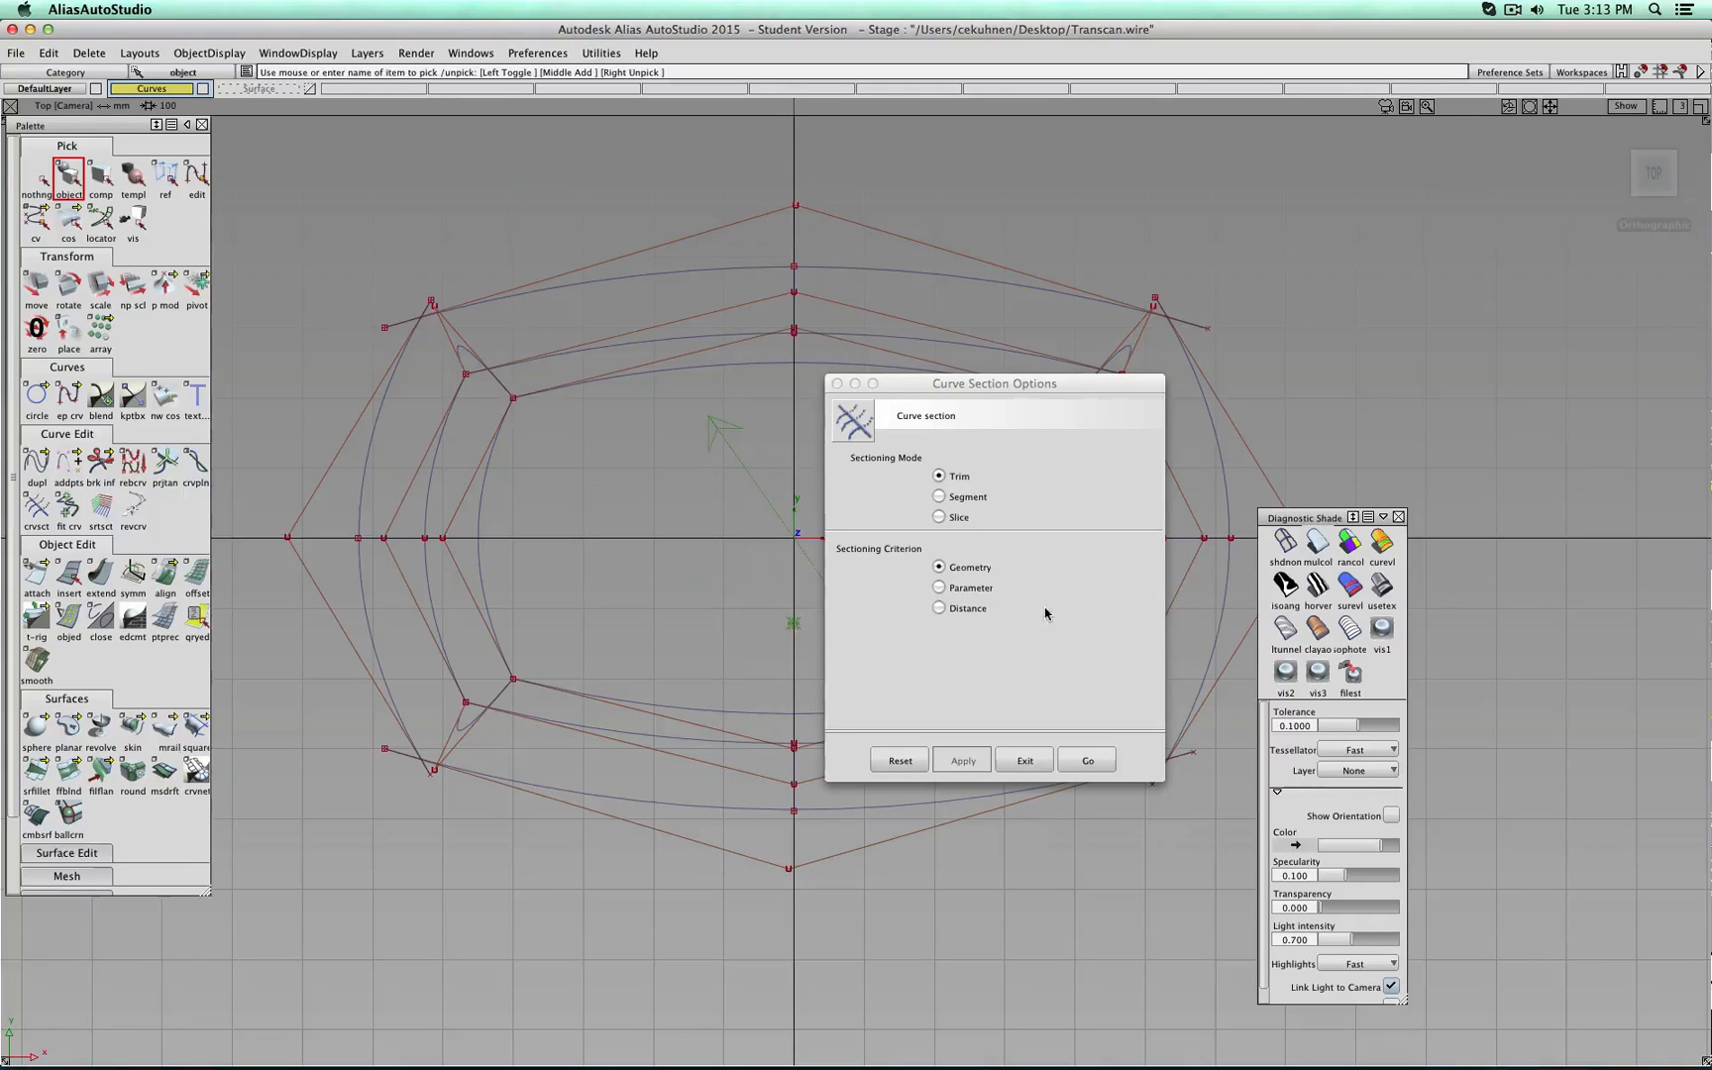
left_click(1086, 759)
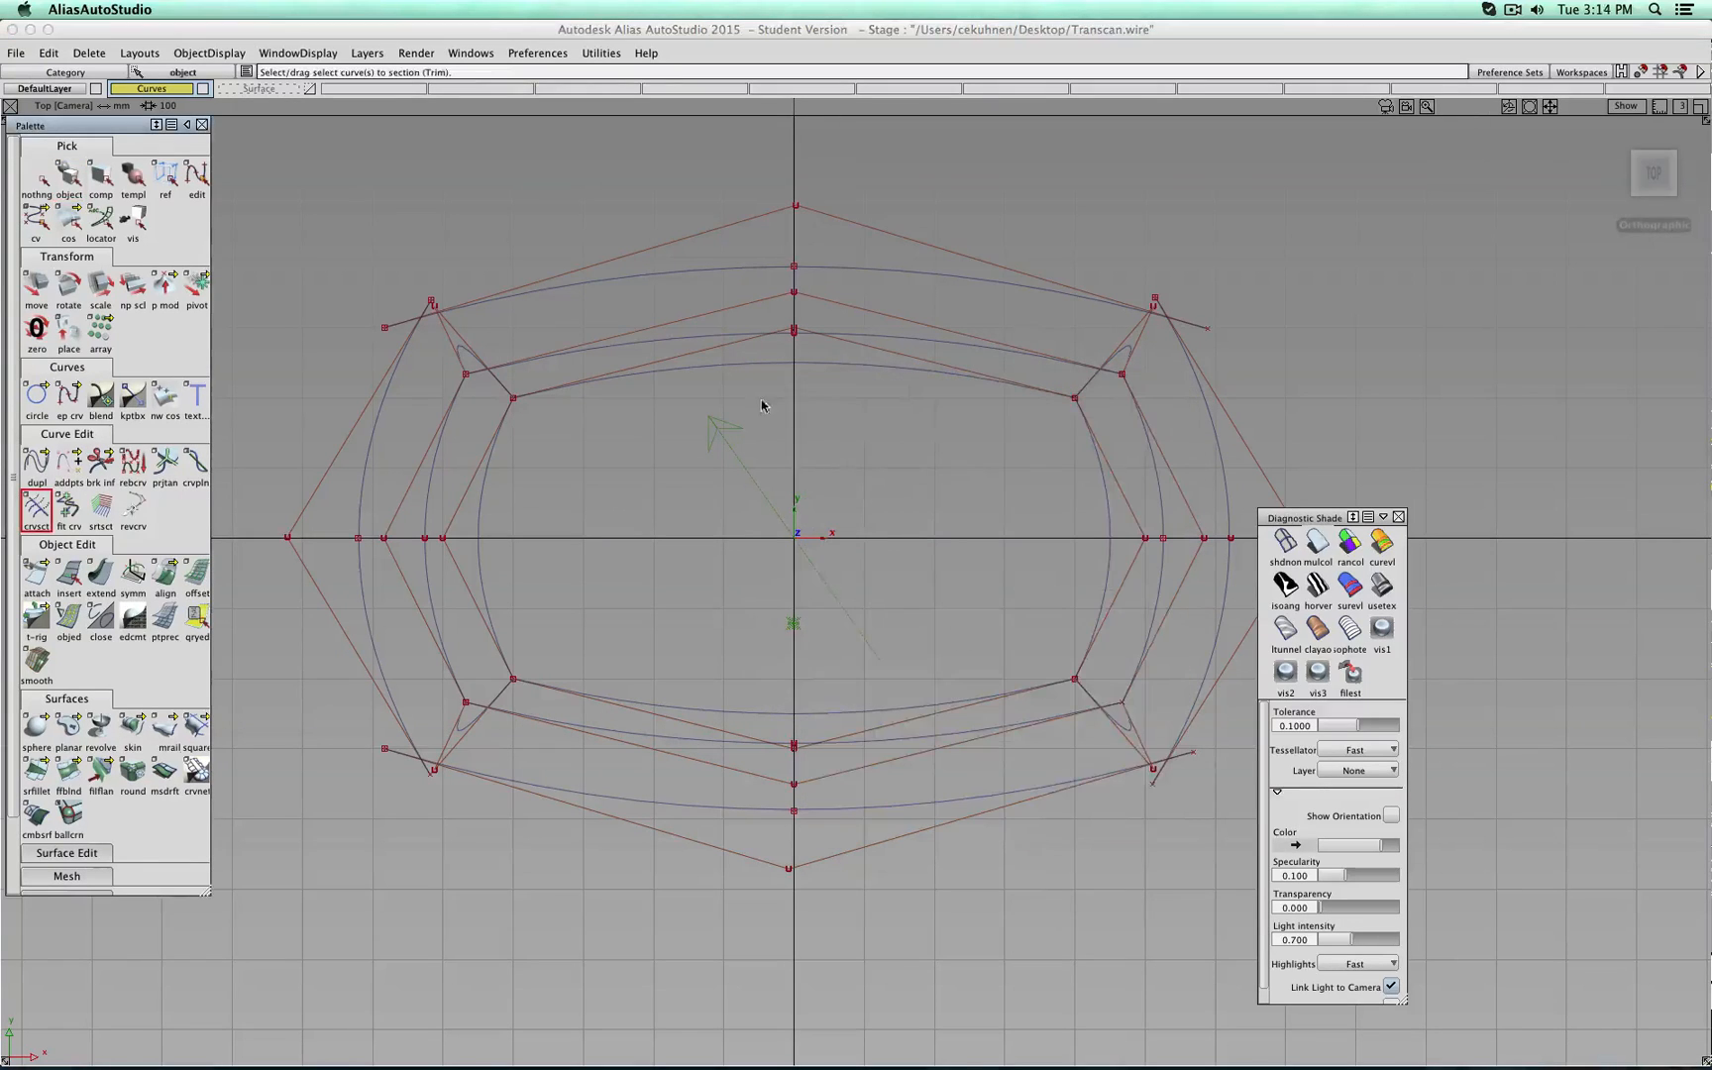
Trim the upper long offset curve where it crosses the left and right offset curves, keeping its middle portion.
left_click(650, 282)
left_click(411, 323)
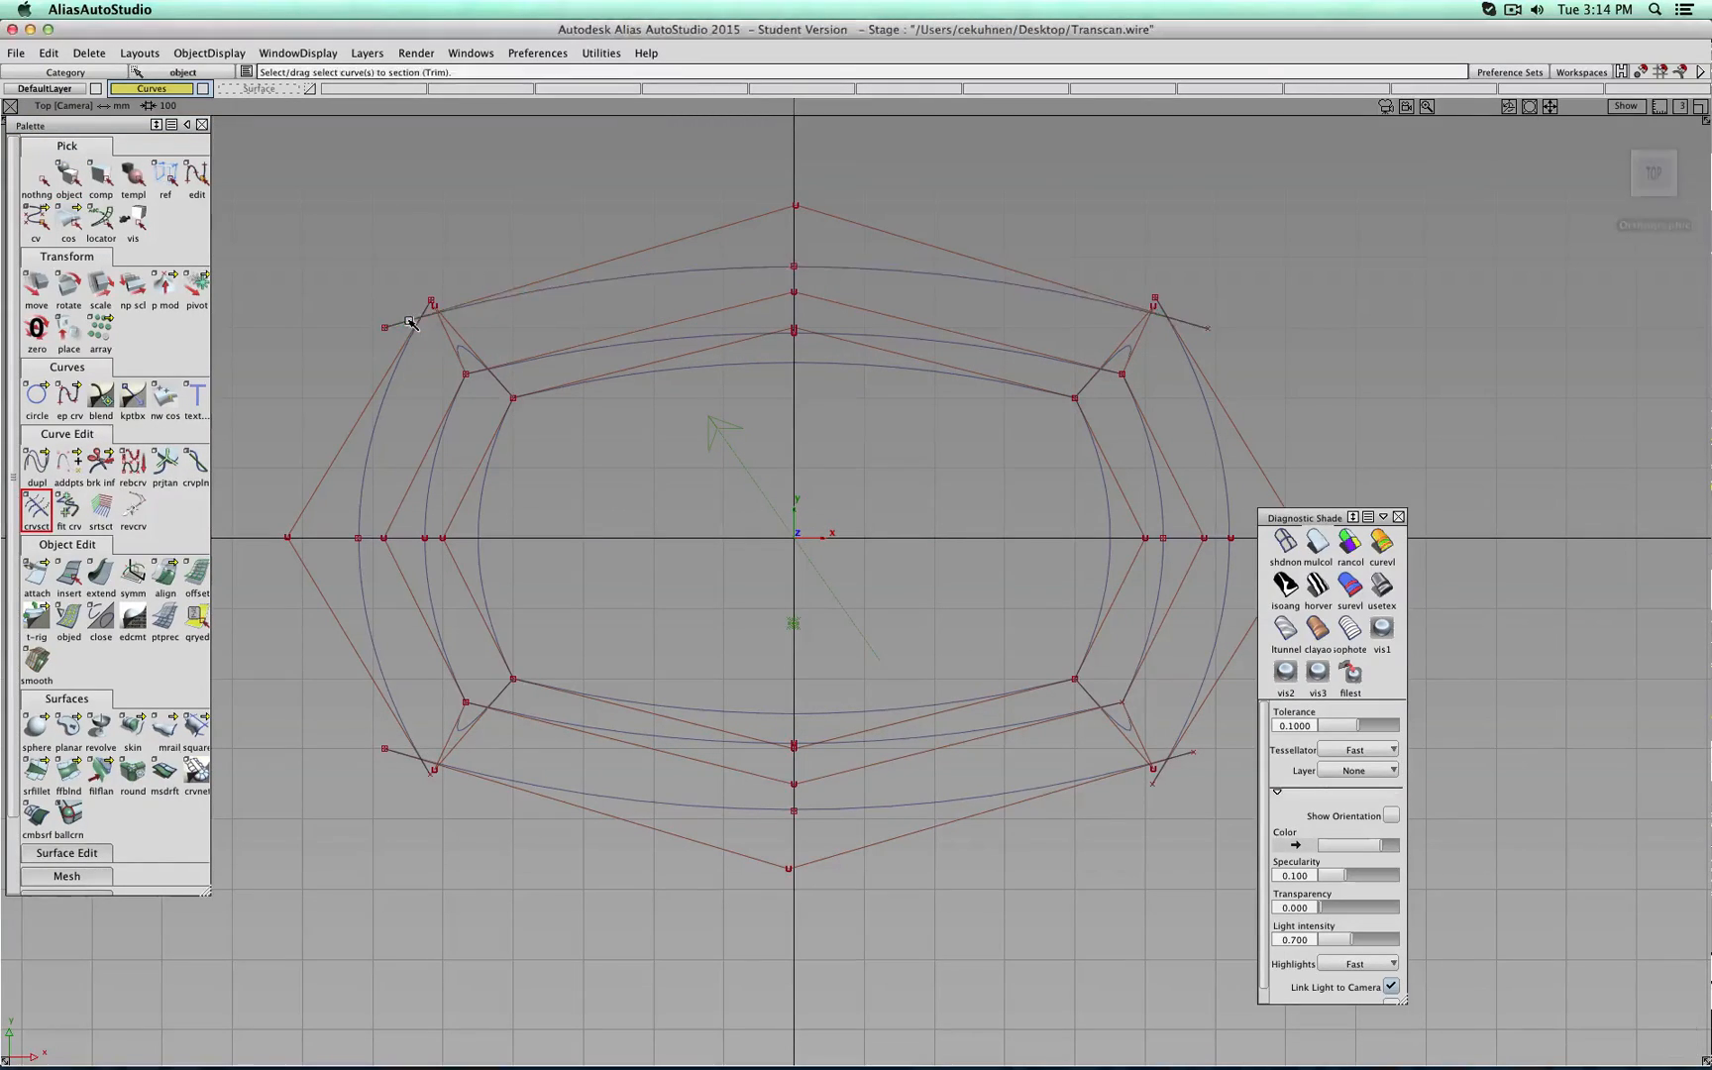
left_click(410, 323)
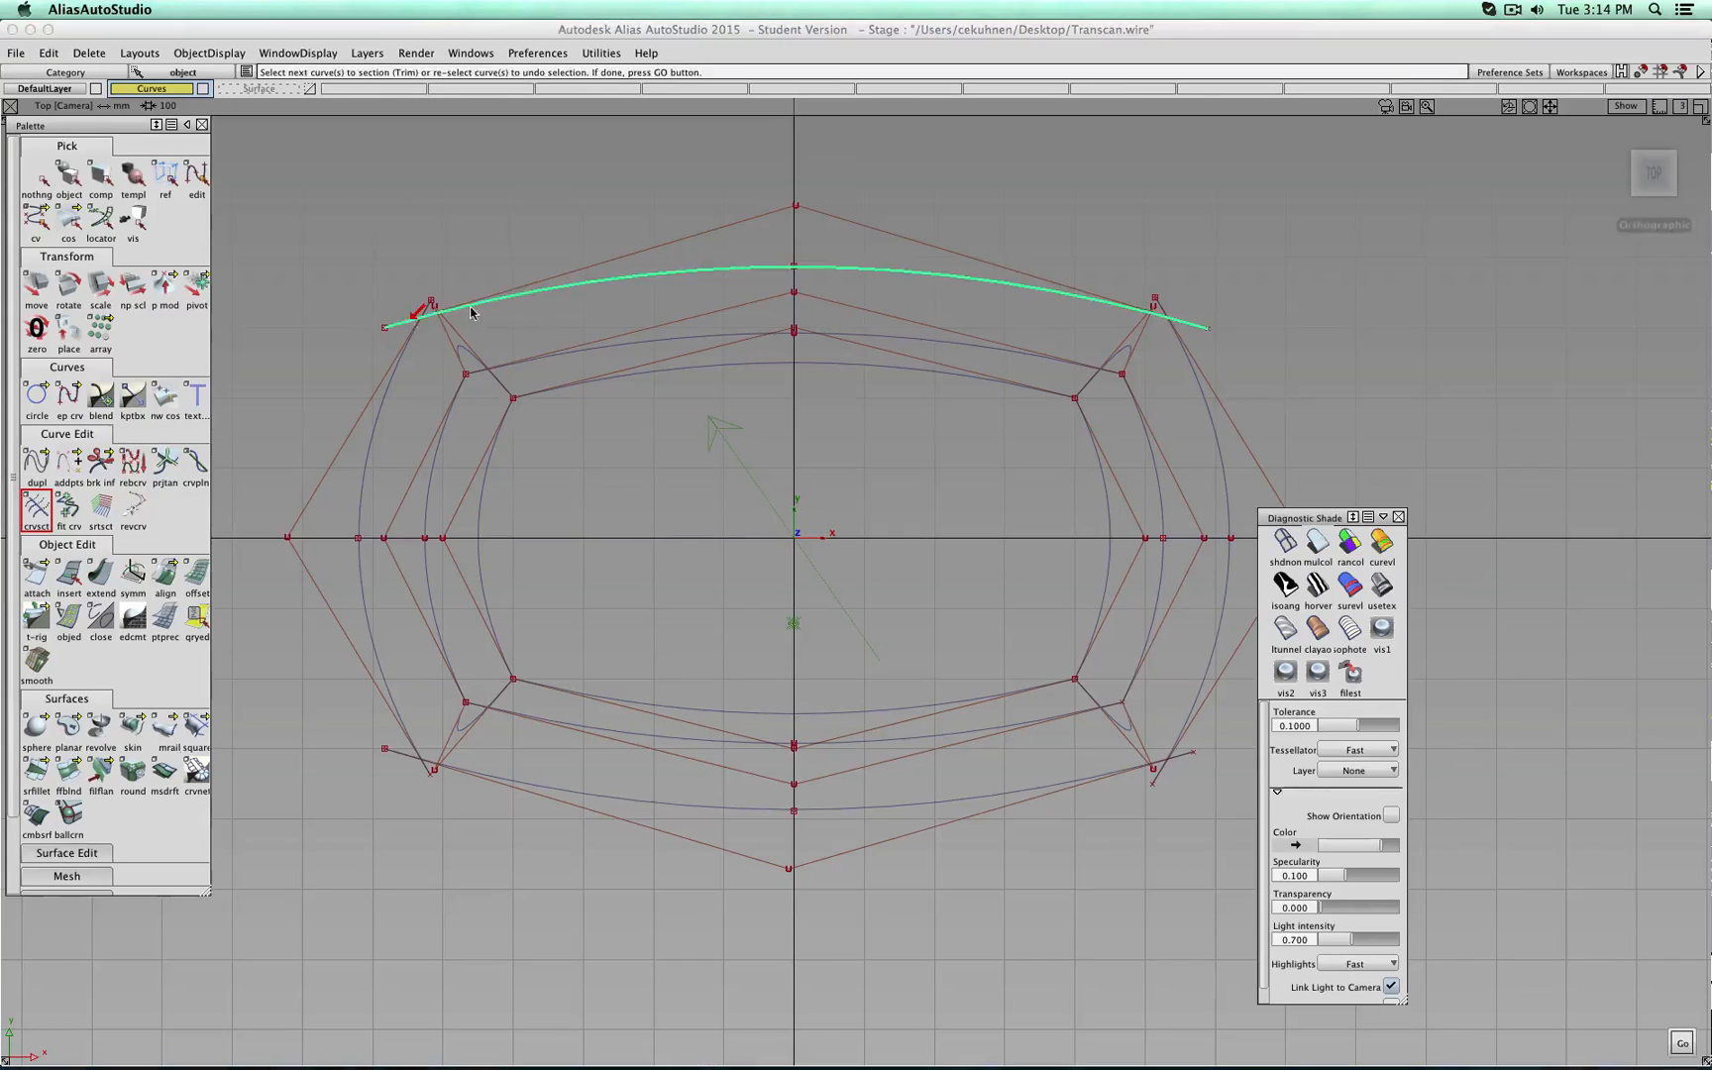
left_click(576, 287)
left_click(586, 287)
key("space")
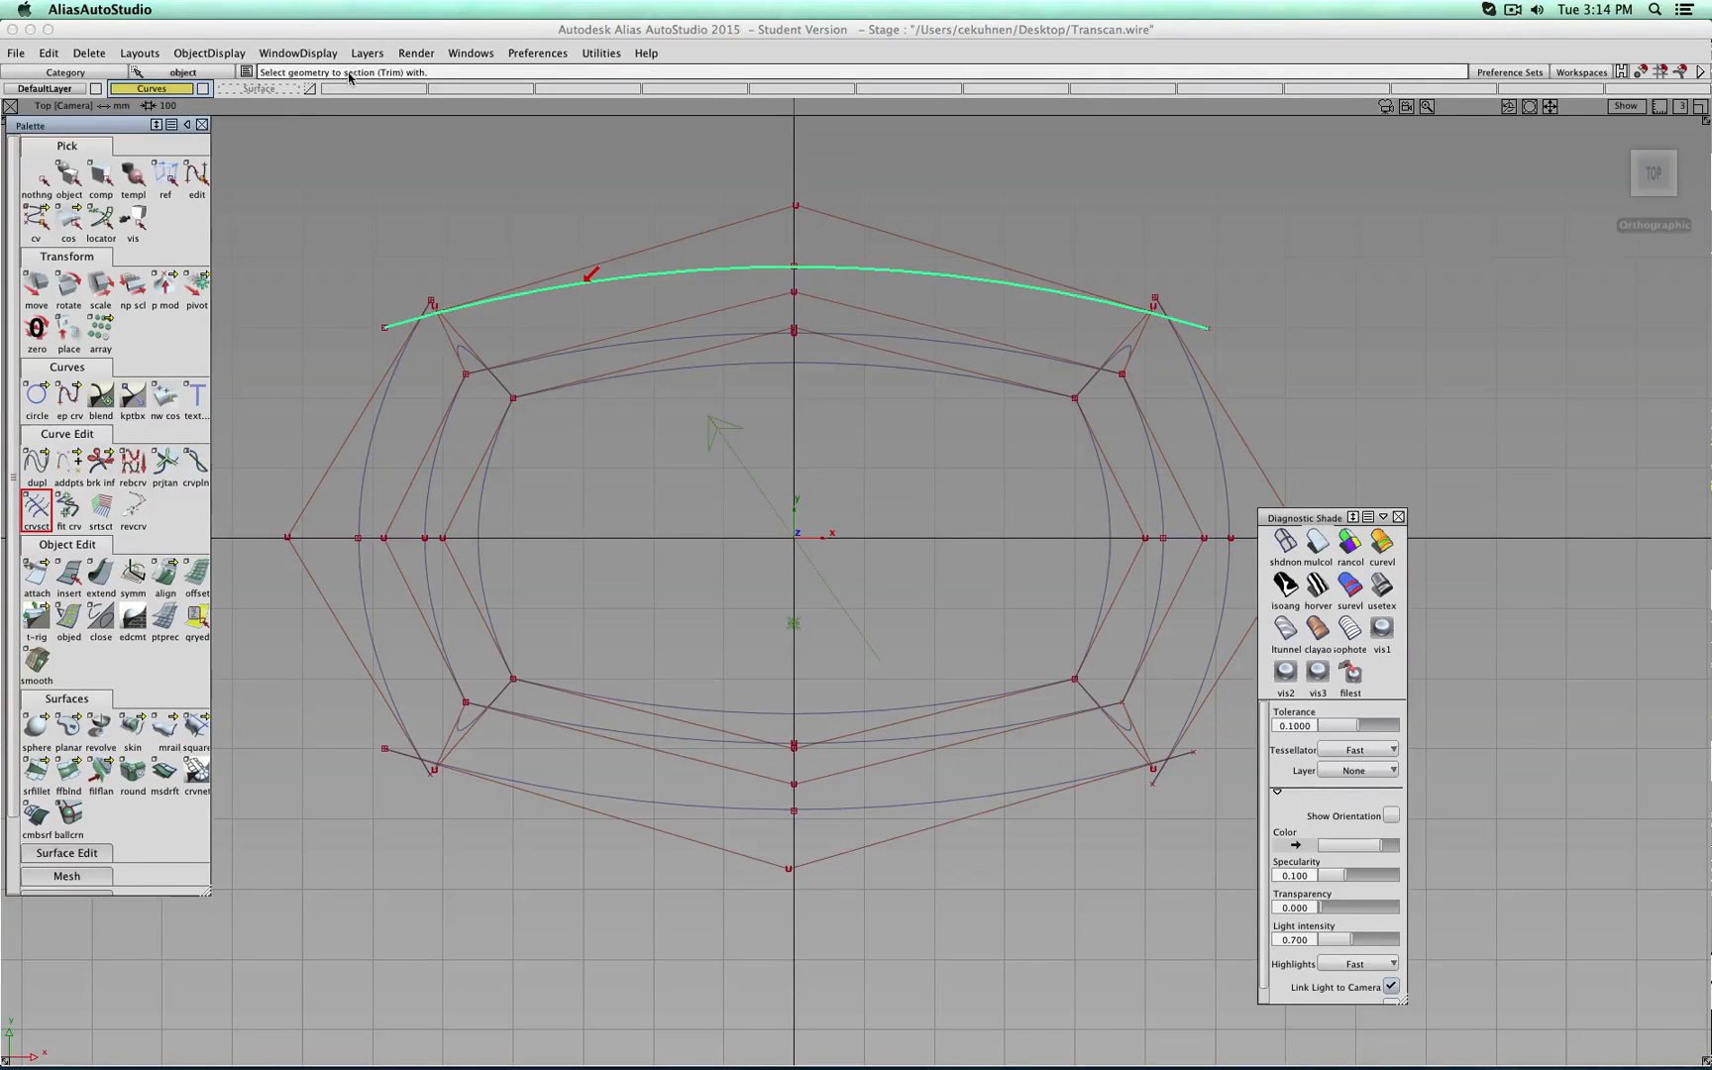
left_click(387, 390)
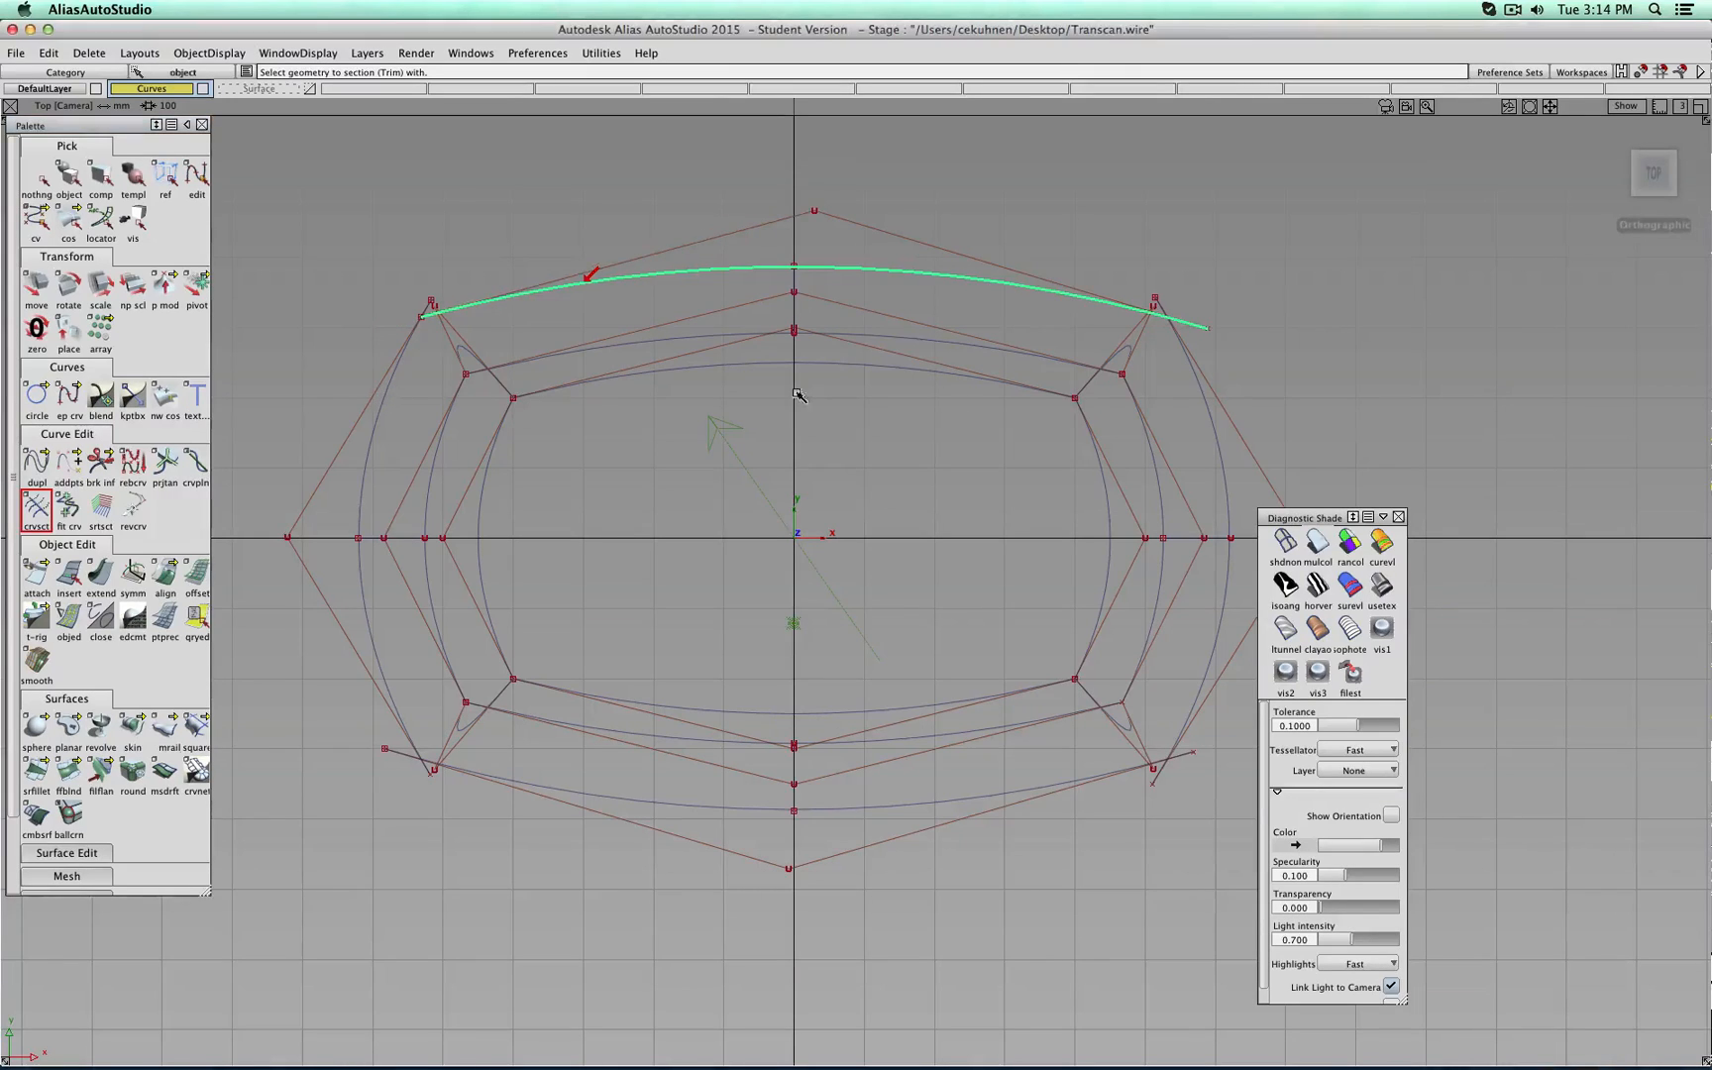
left_click(1207, 410)
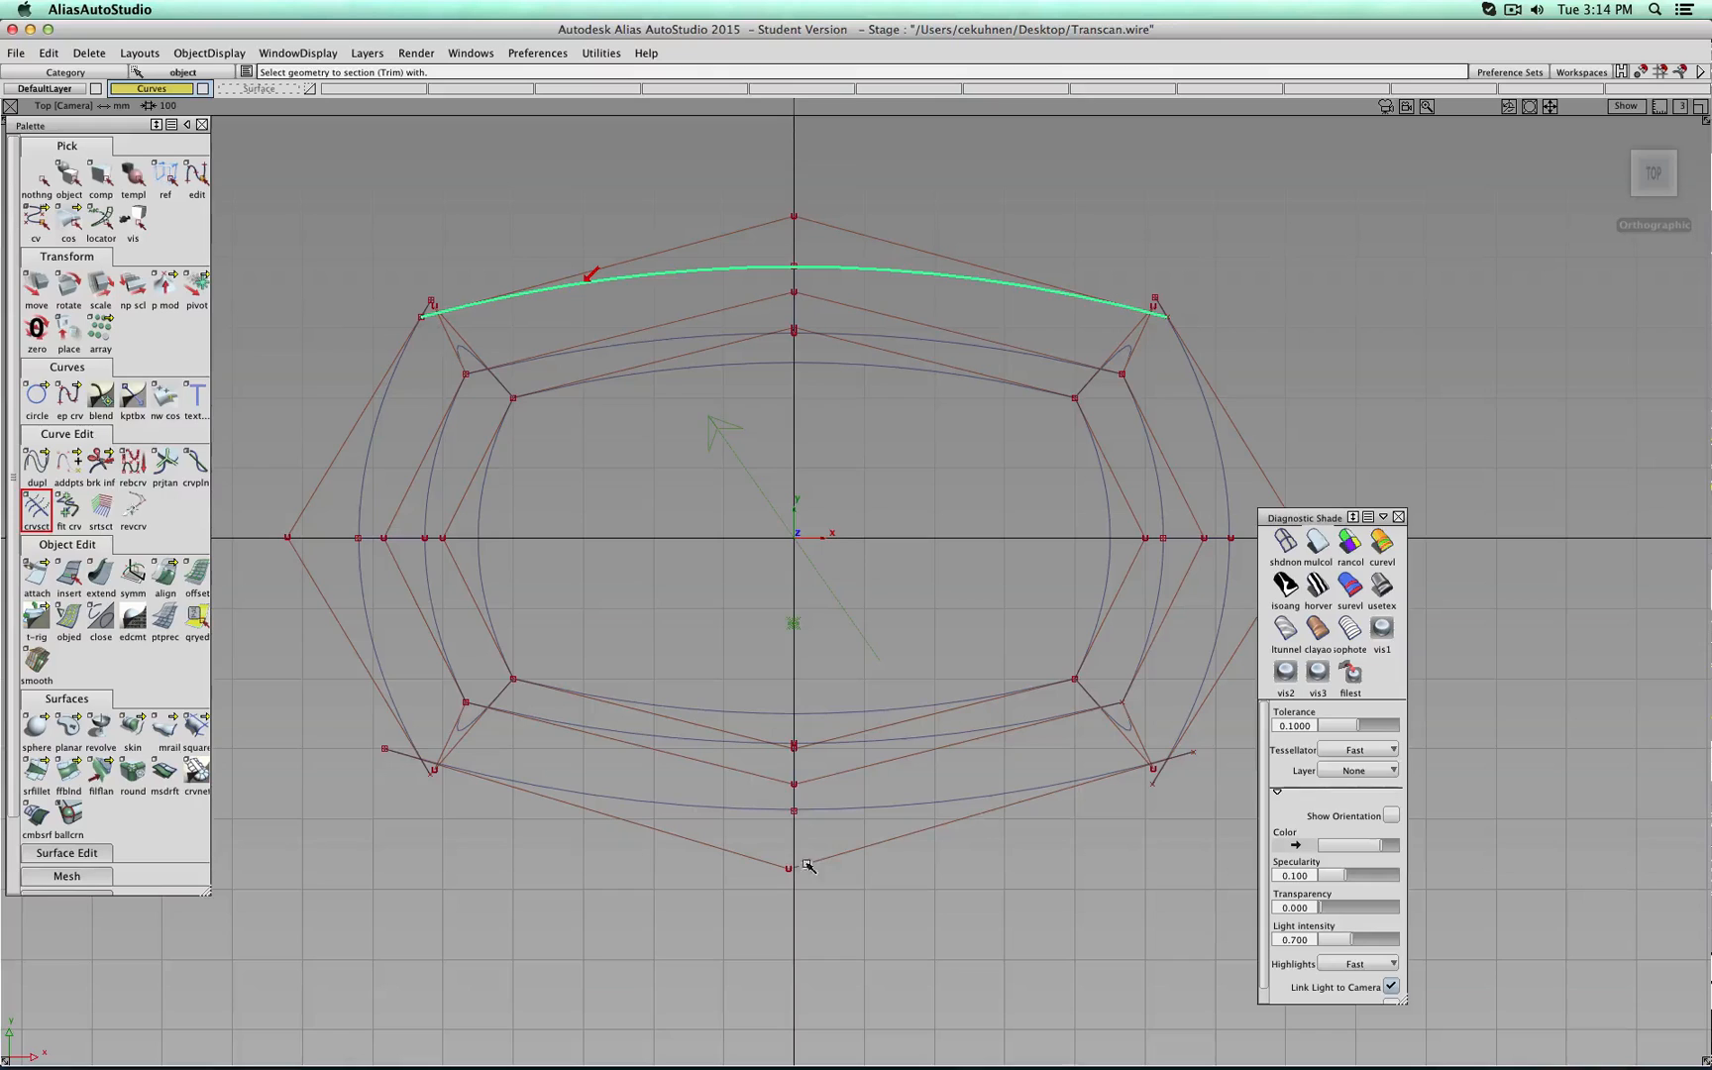
left_click(36, 178)
Trim the lower long offset curve against the left and right offset curves, keeping its middle portion.
left_click(658, 801)
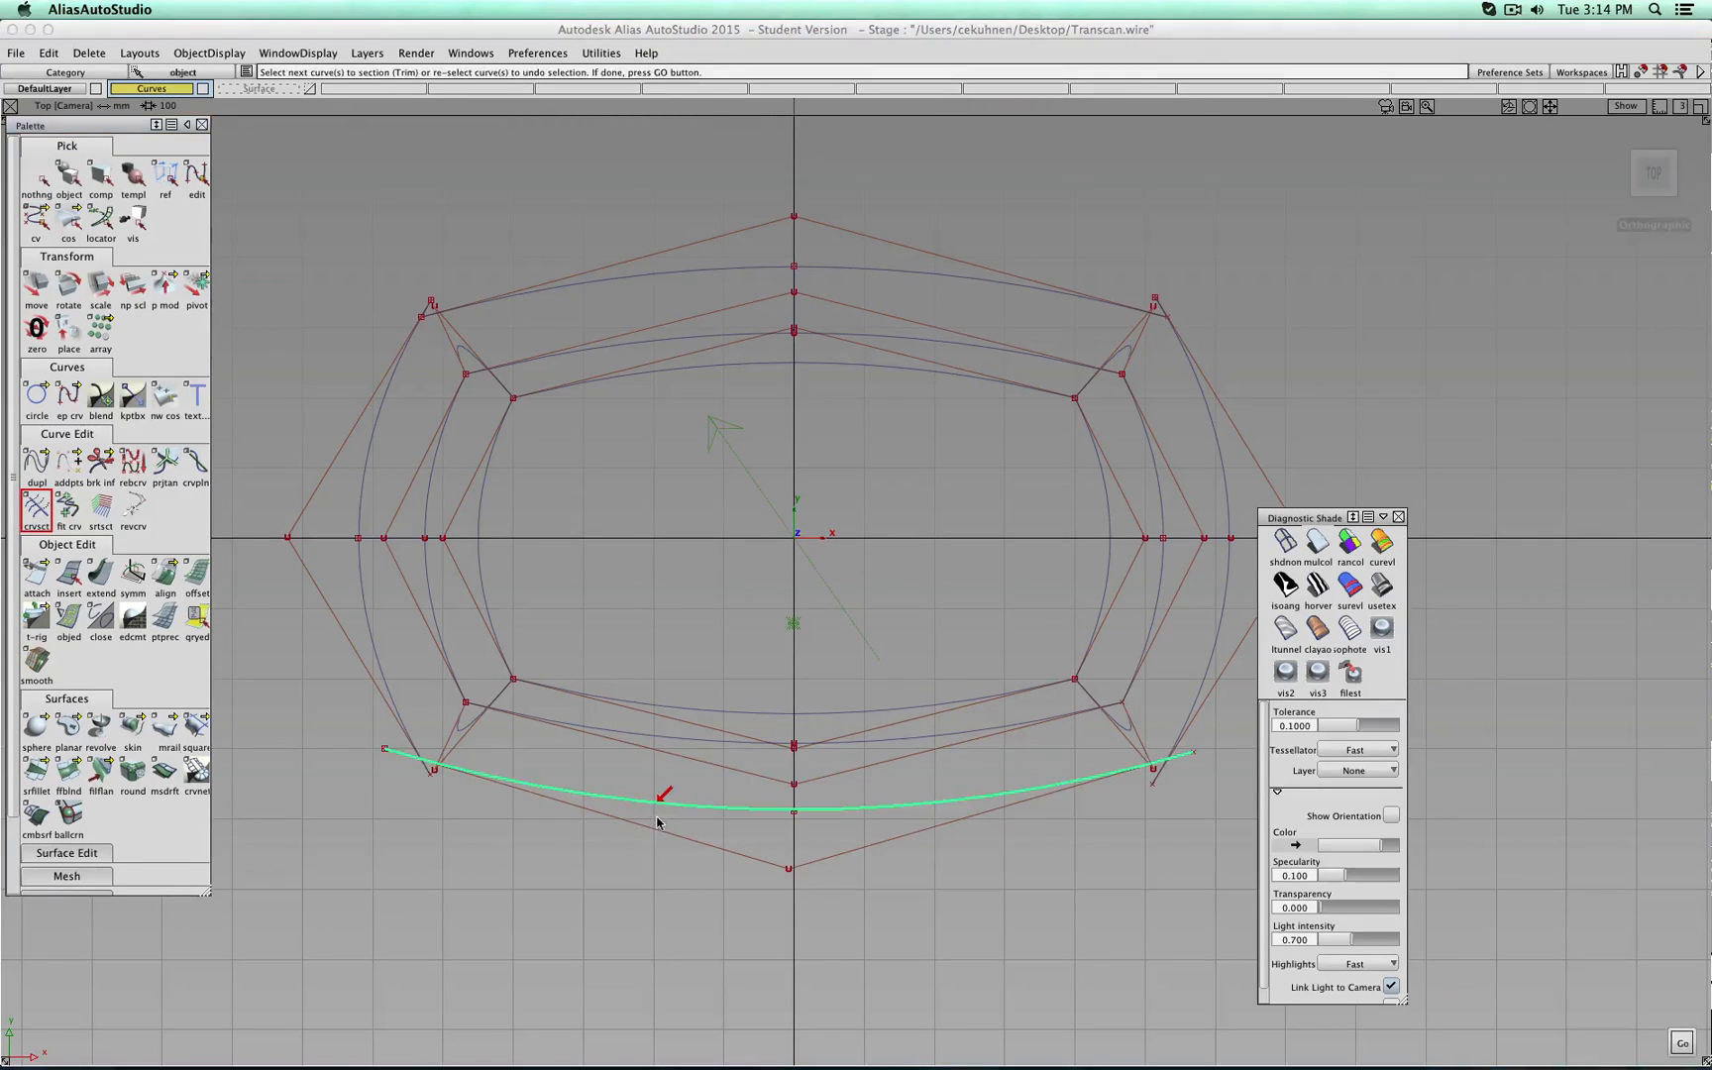
left_click(376, 666)
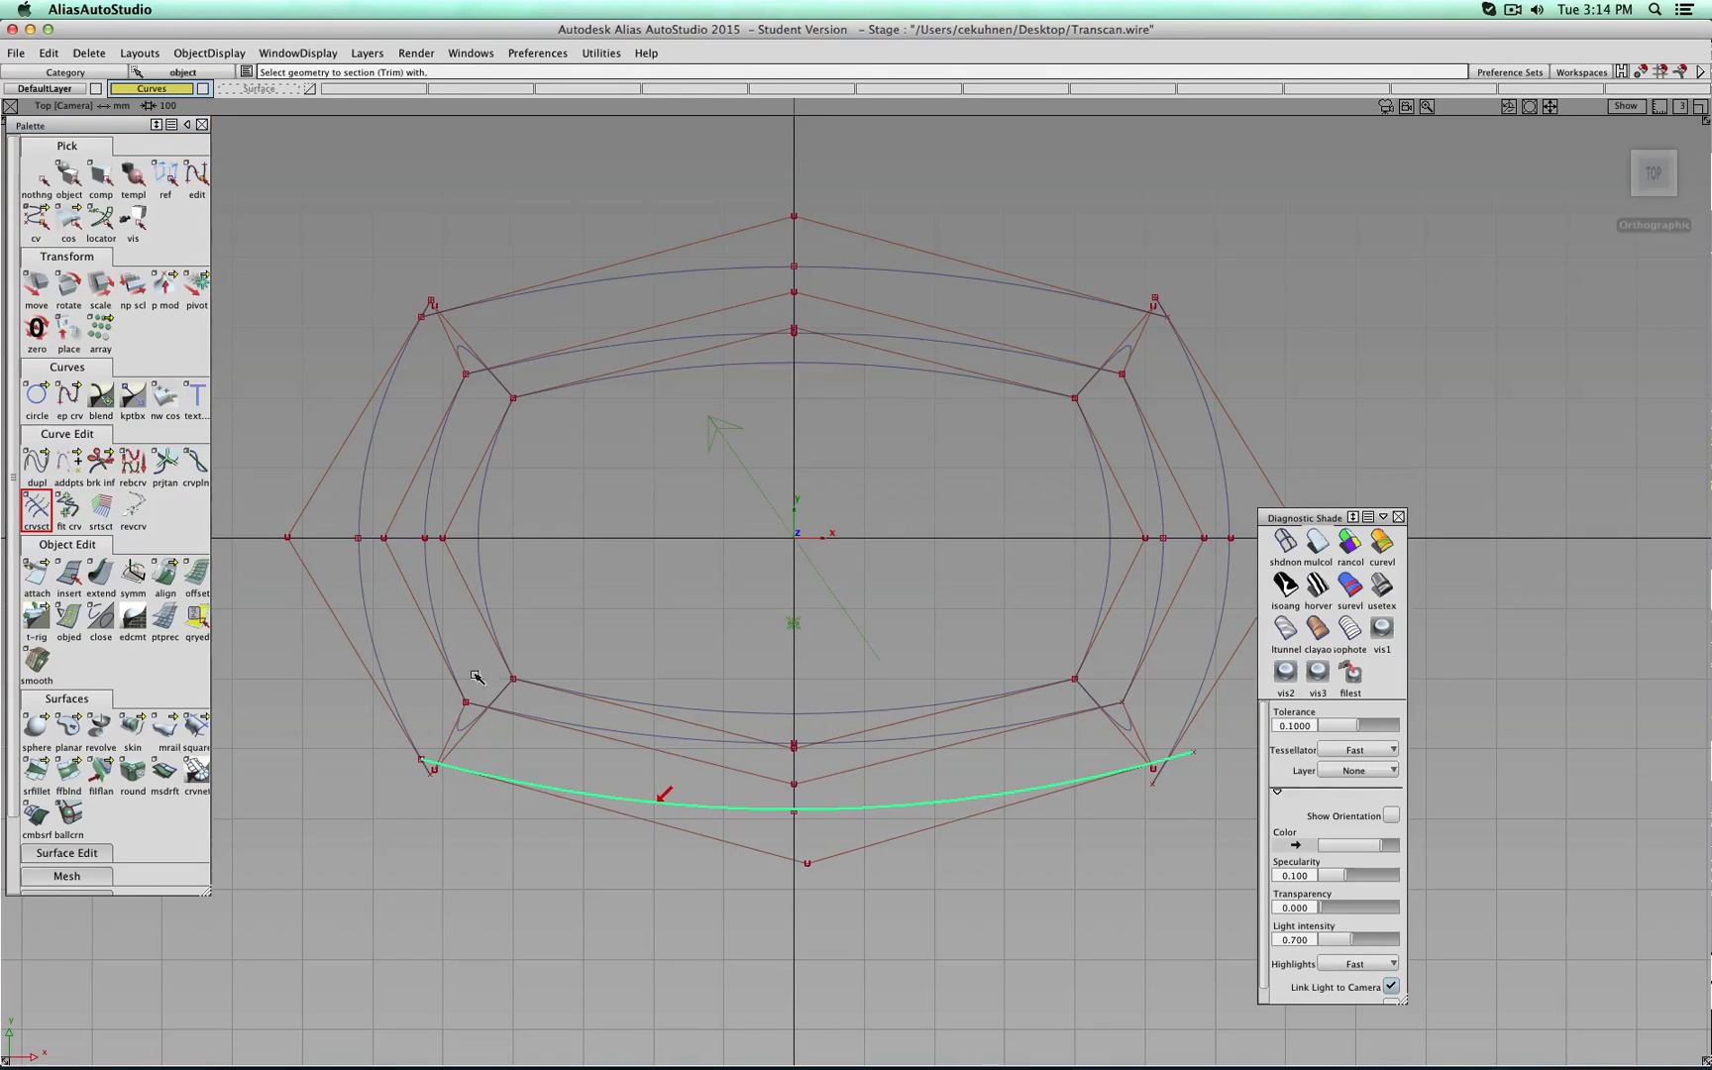
left_click(1194, 708)
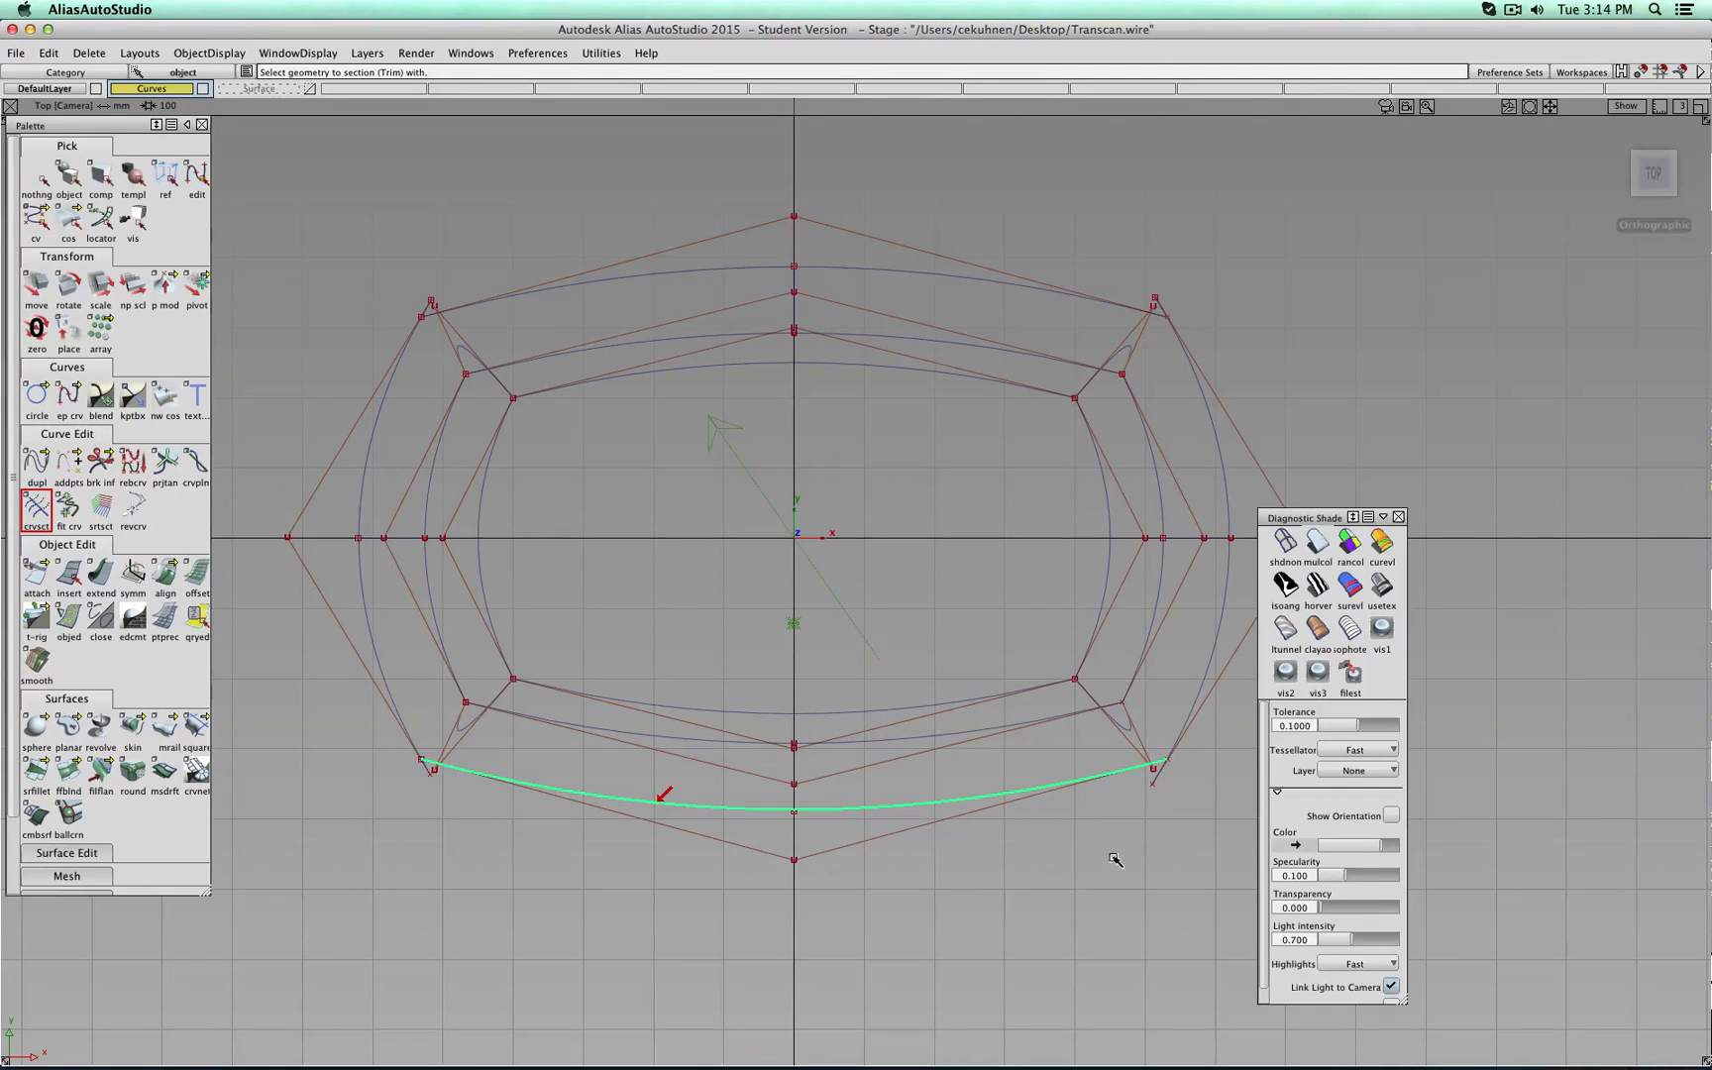
left_click(35, 179)
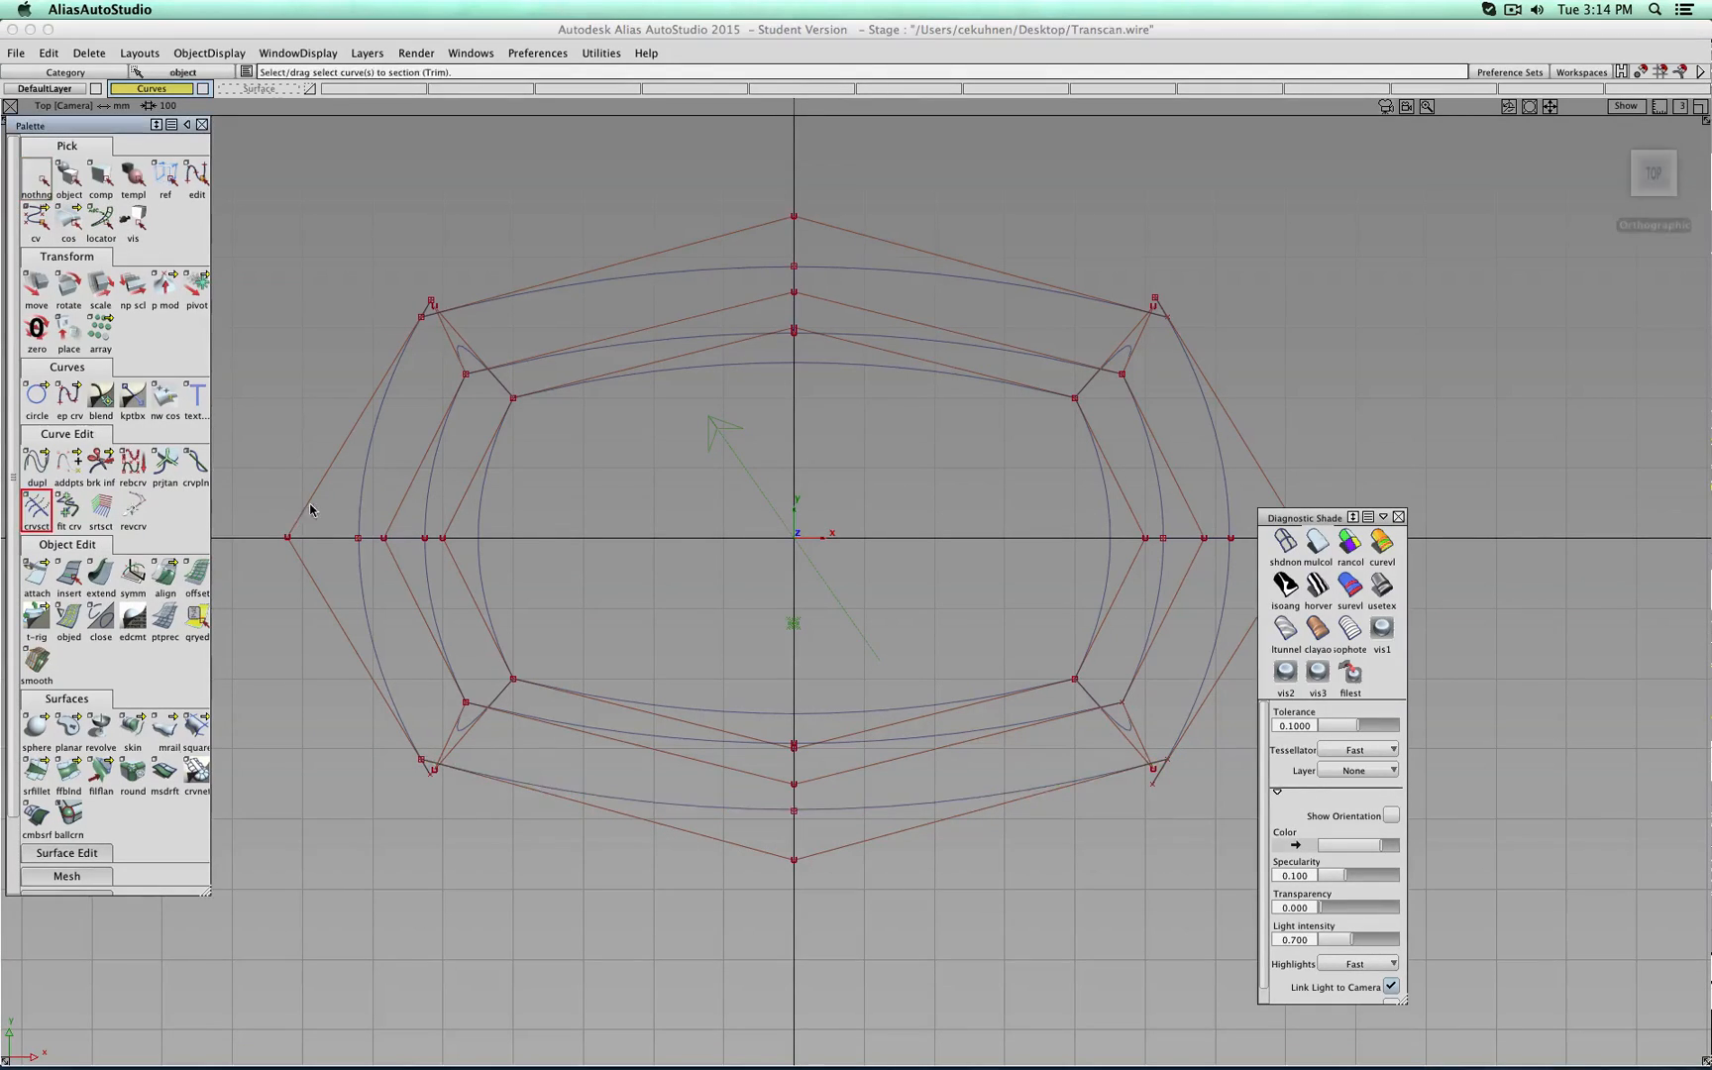
Trim both ends of the left offset curve against the upper and lower long offset curves.
left_click(366, 478)
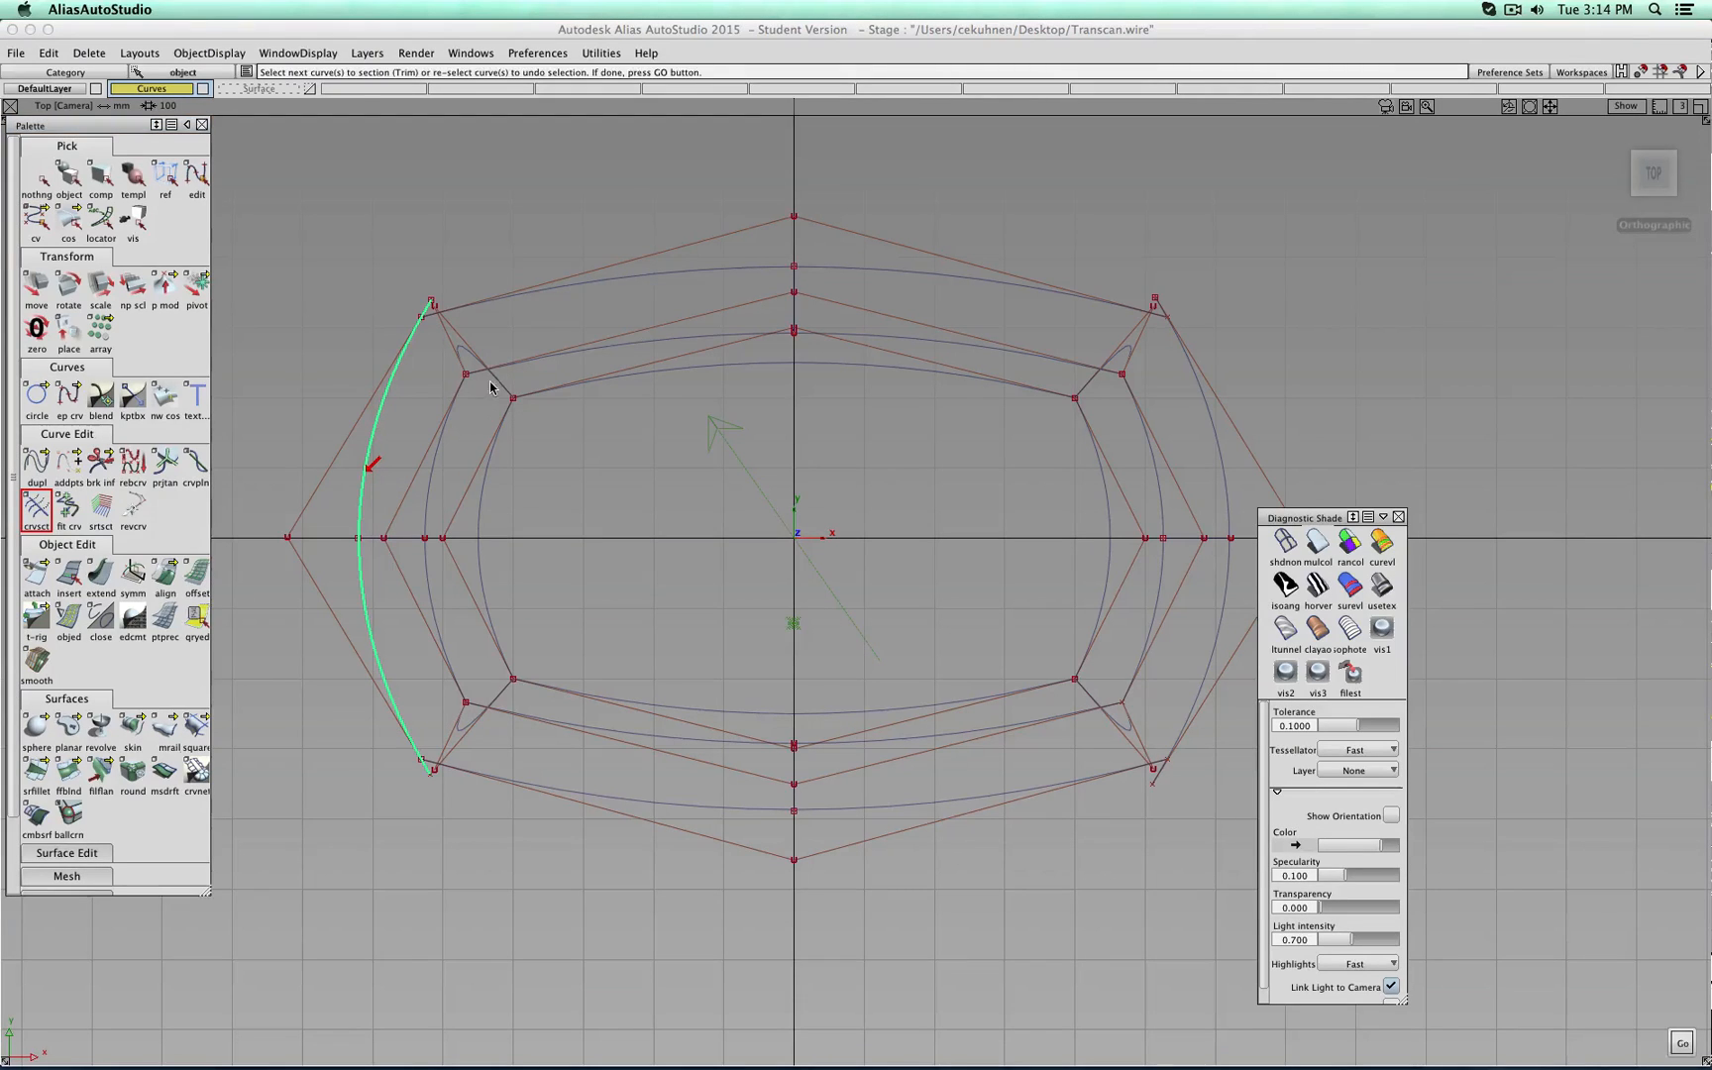
key("space")
left_click(536, 290)
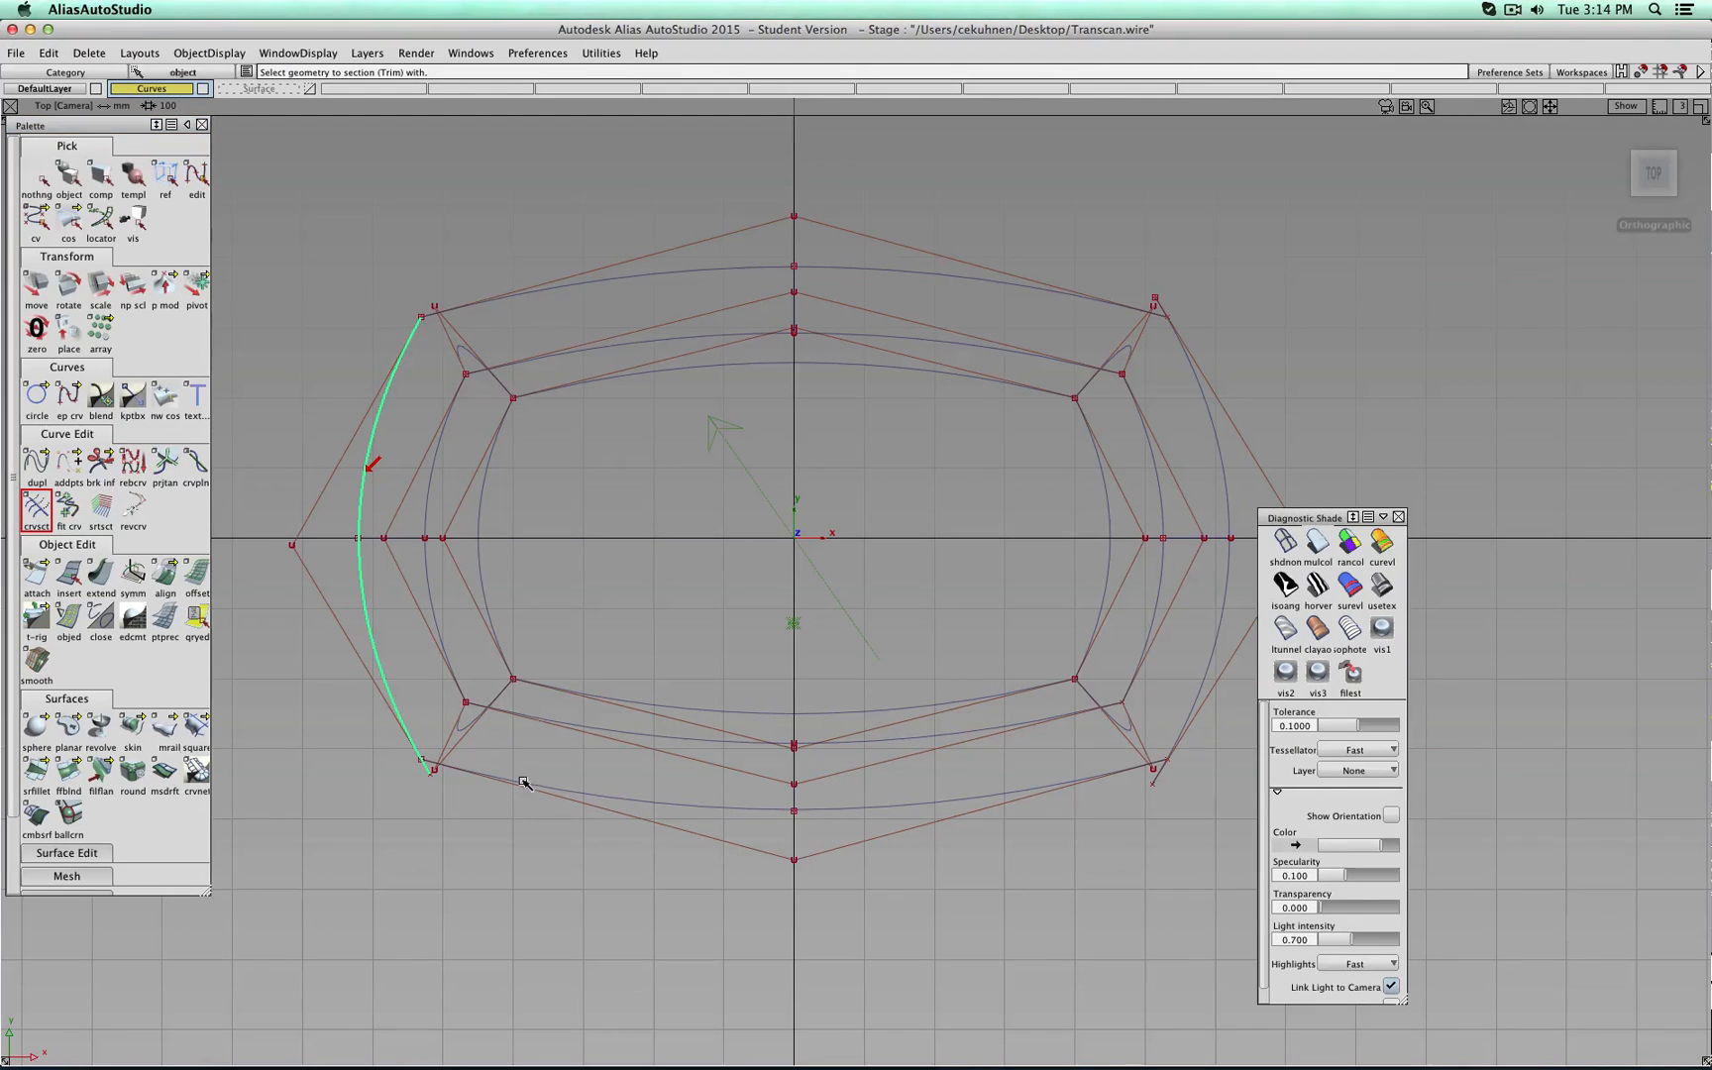
left_click(524, 785)
left_click(35, 179)
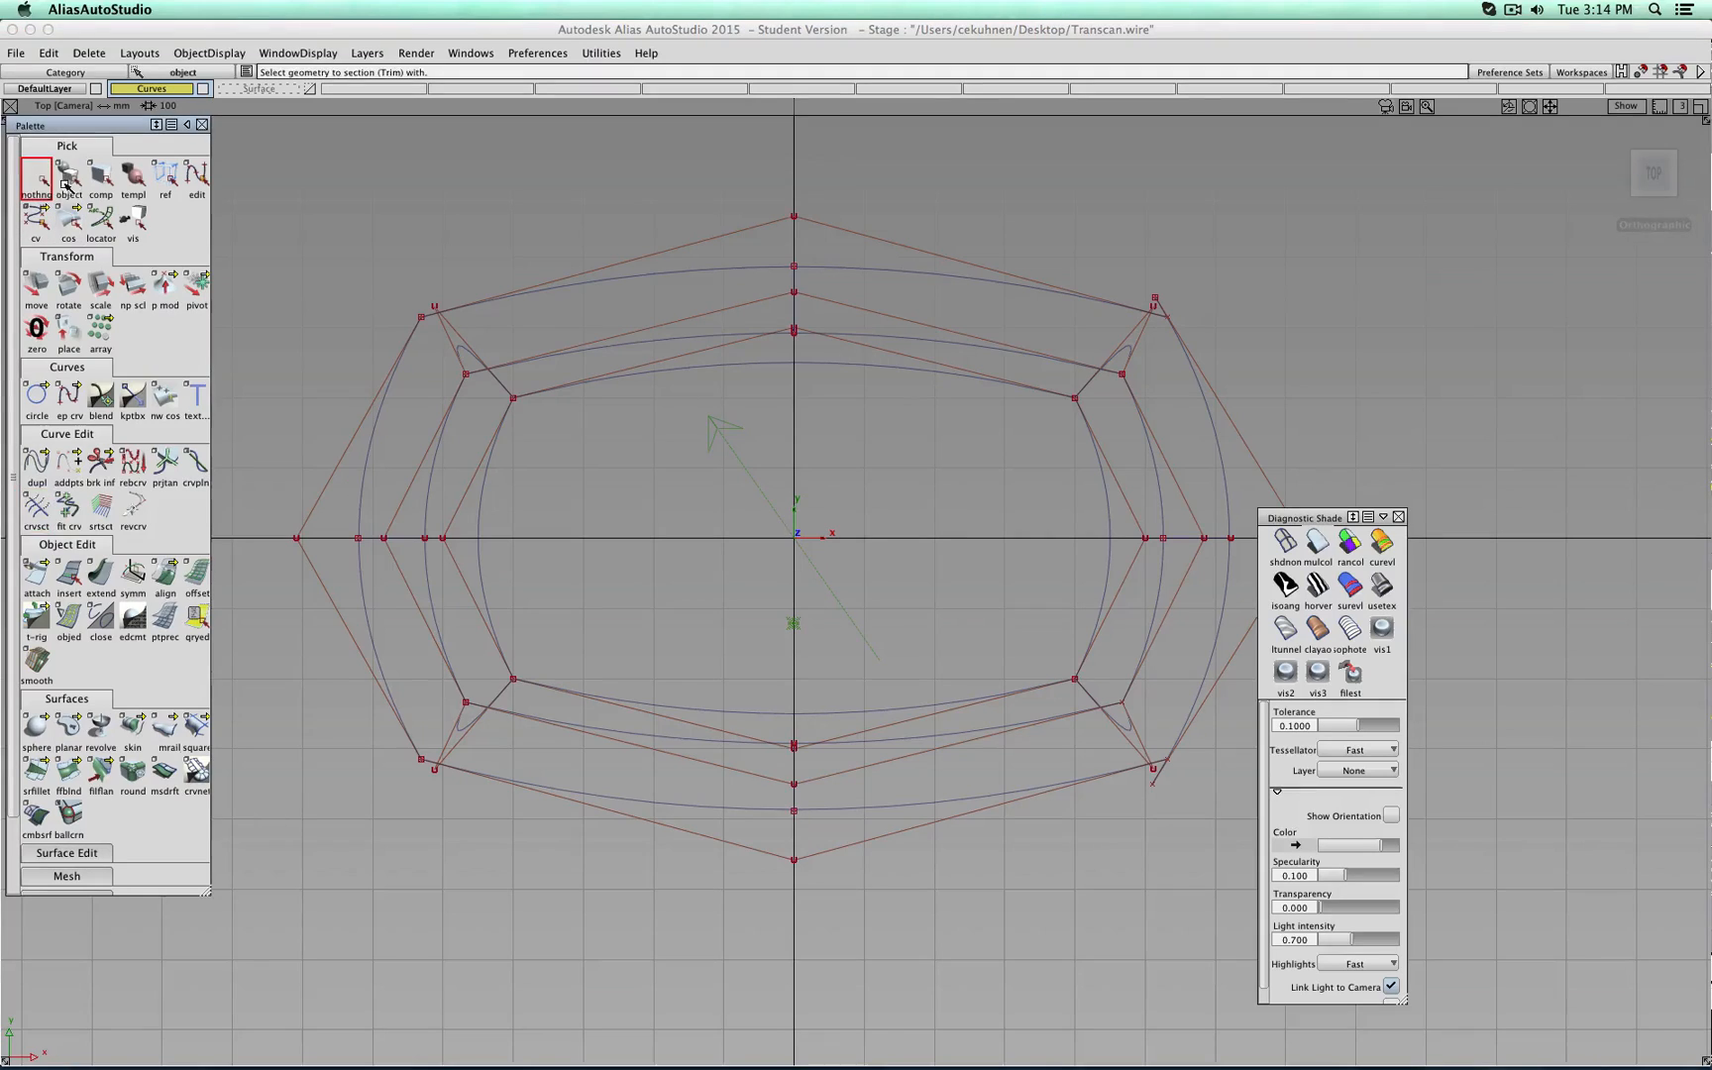
Trim both ends of the right offset curve against the long offset curves and leave Curve Section.
left_click(1215, 426)
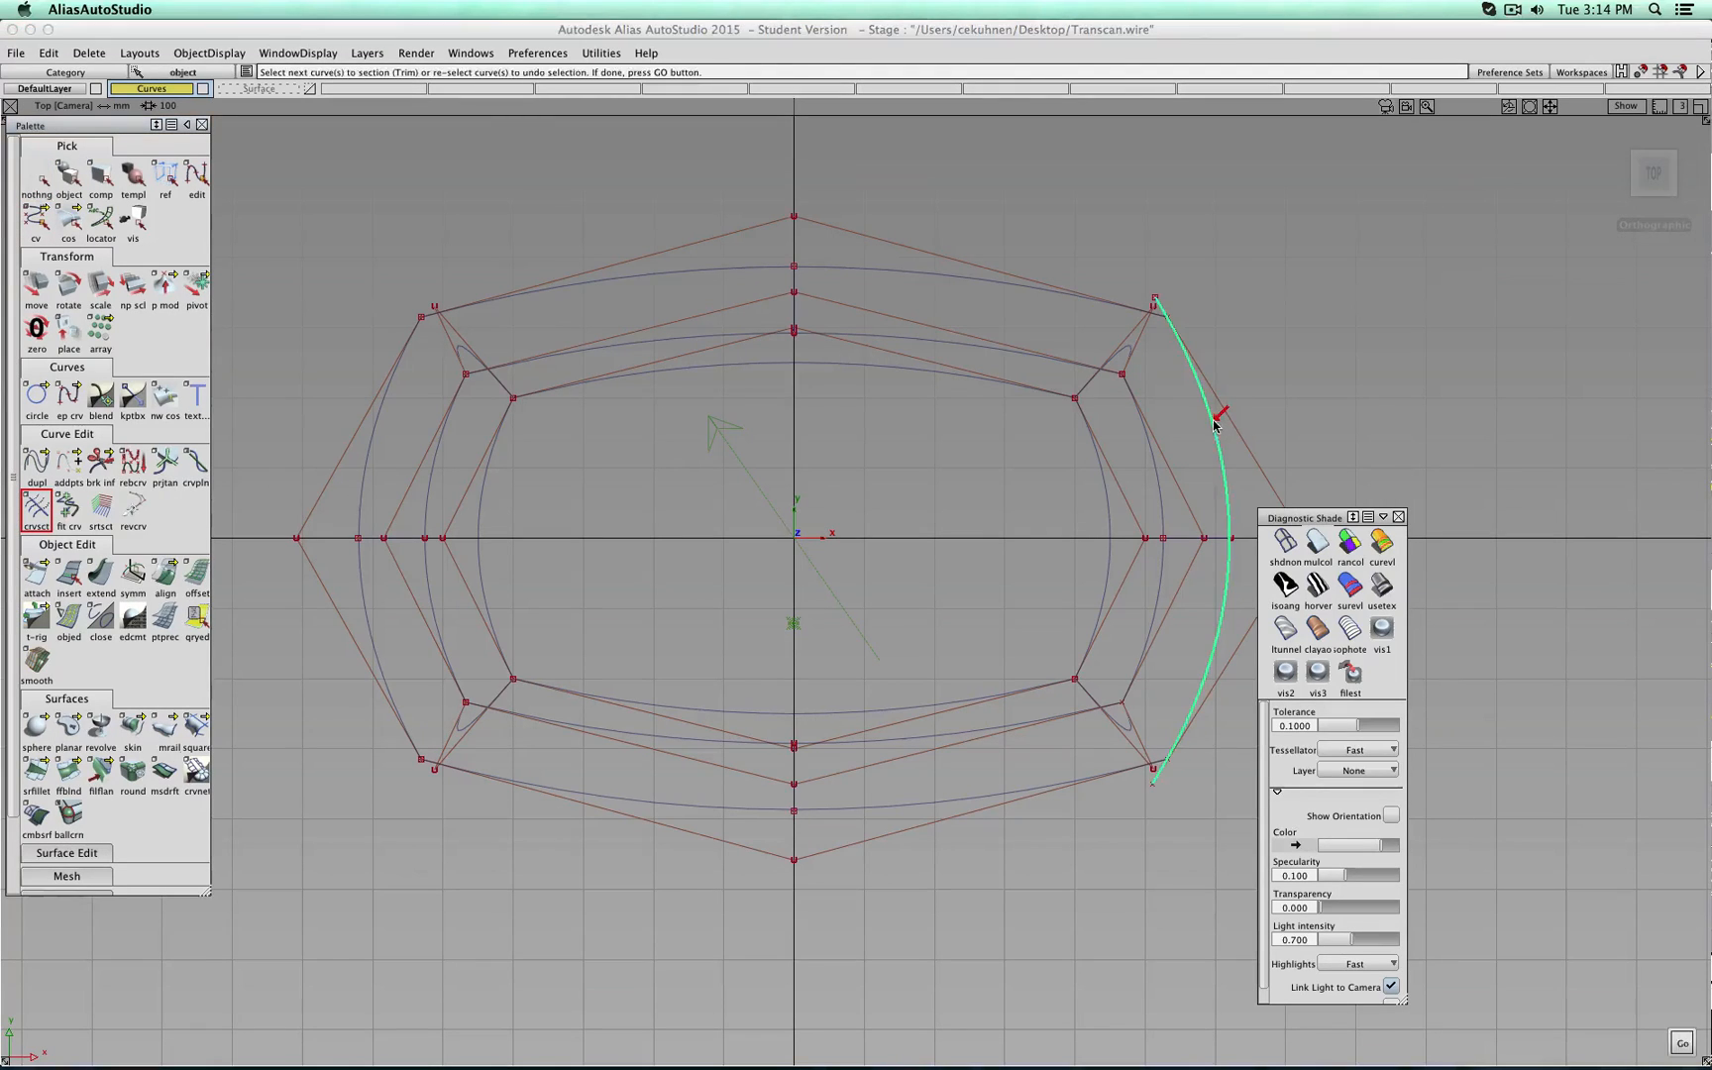
key("space")
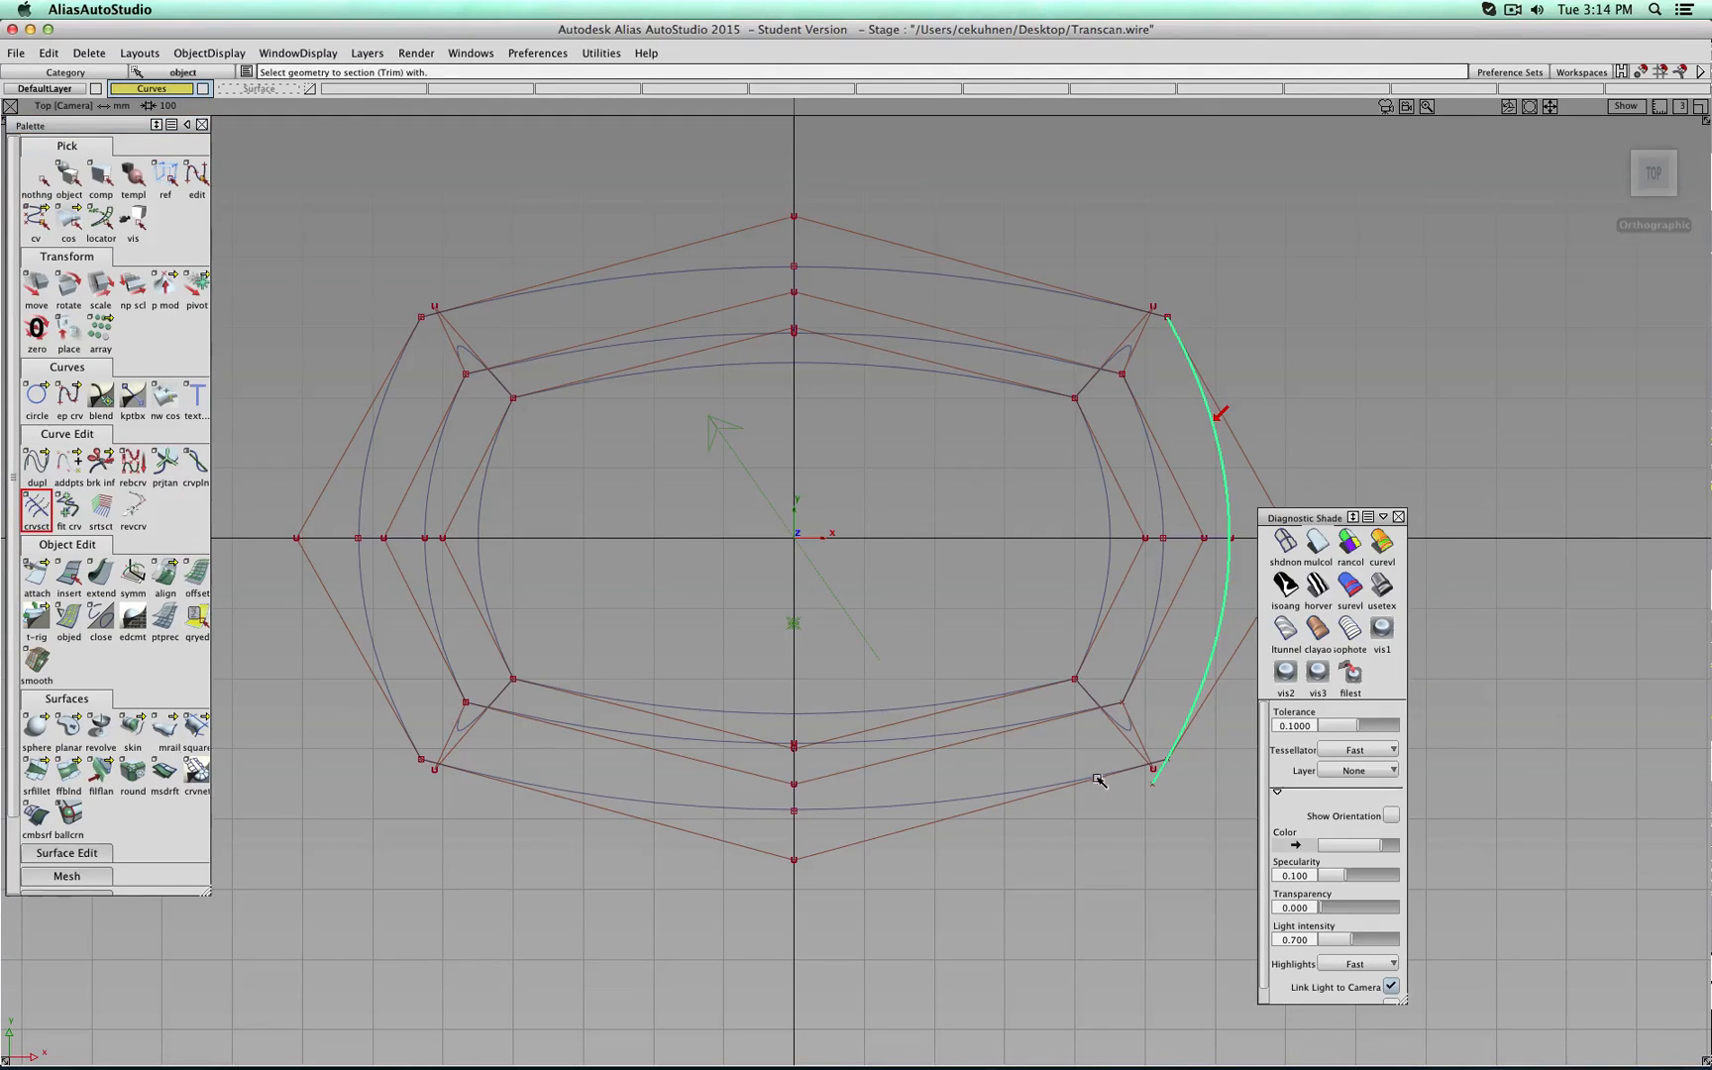
left_click(1100, 778)
left_click(34, 179)
left_click(68, 178)
In an angled view, skin a surface between the inner rim curve and the offset curve at the left end.
left_click_drag(952, 783, 858, 919, "alt+shift")
left_click_drag(832, 805, 932, 483, "alt+shift")
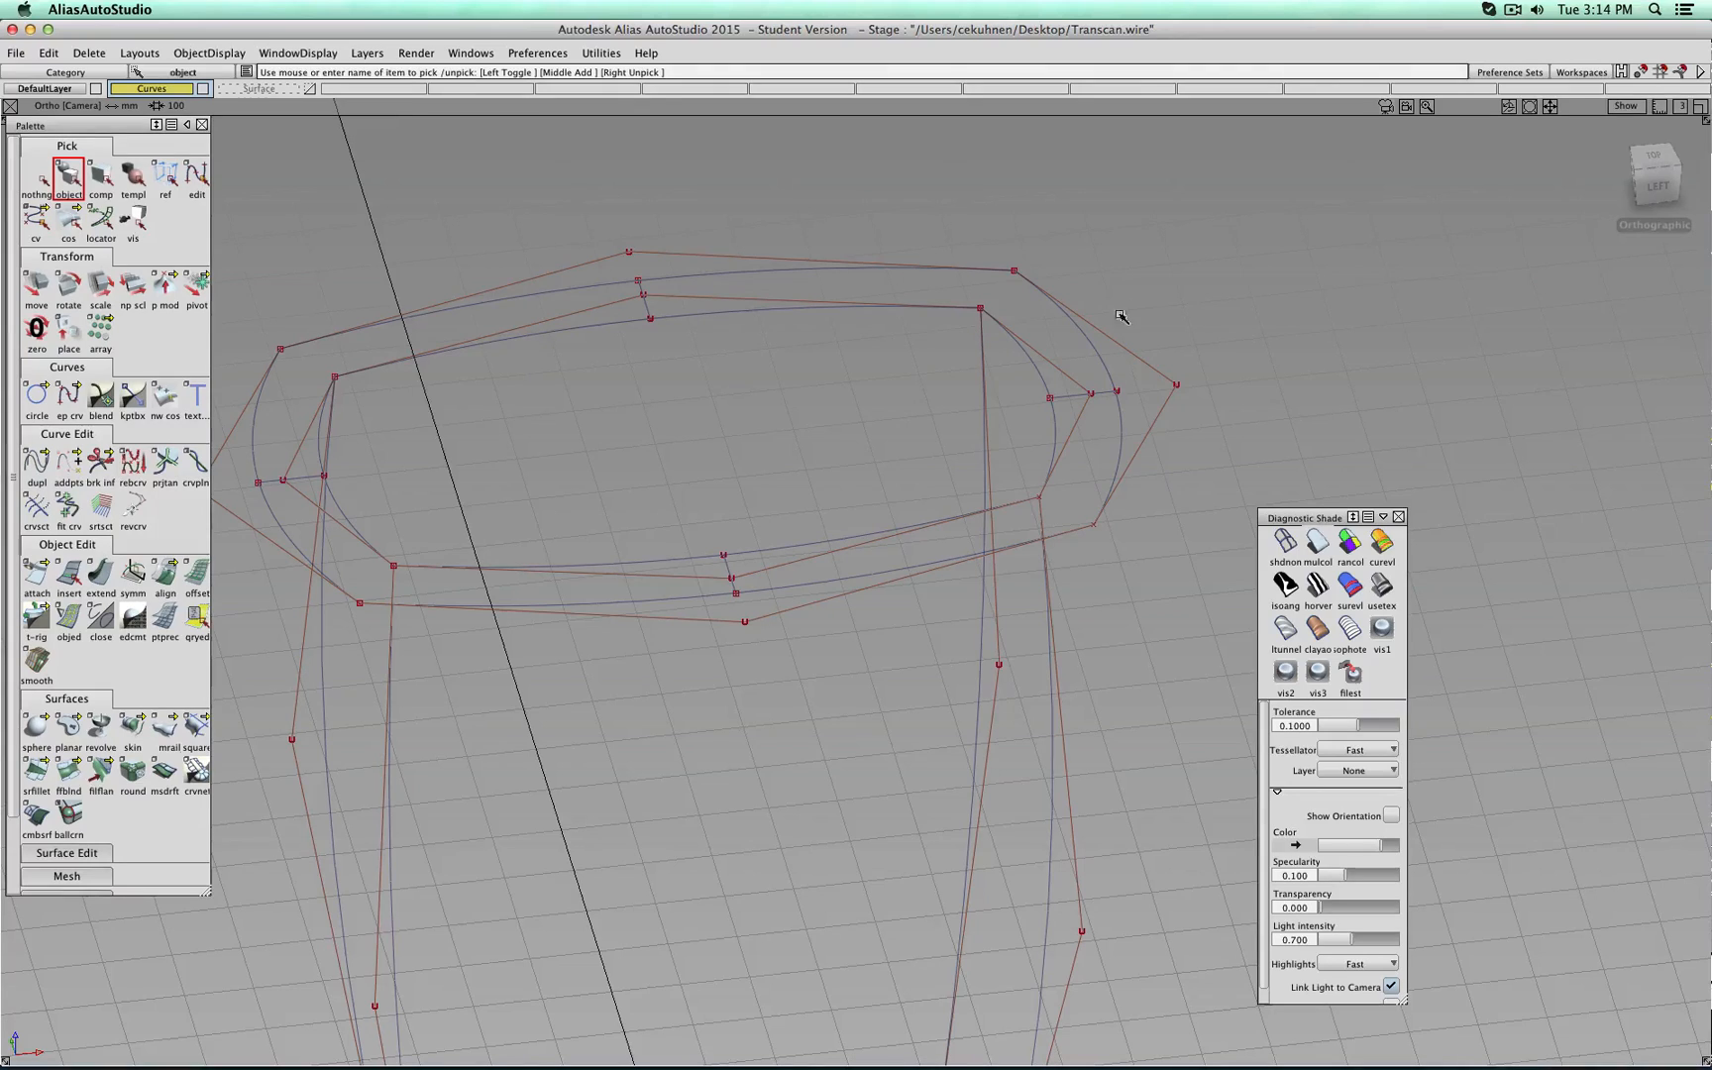
left_click(68, 399)
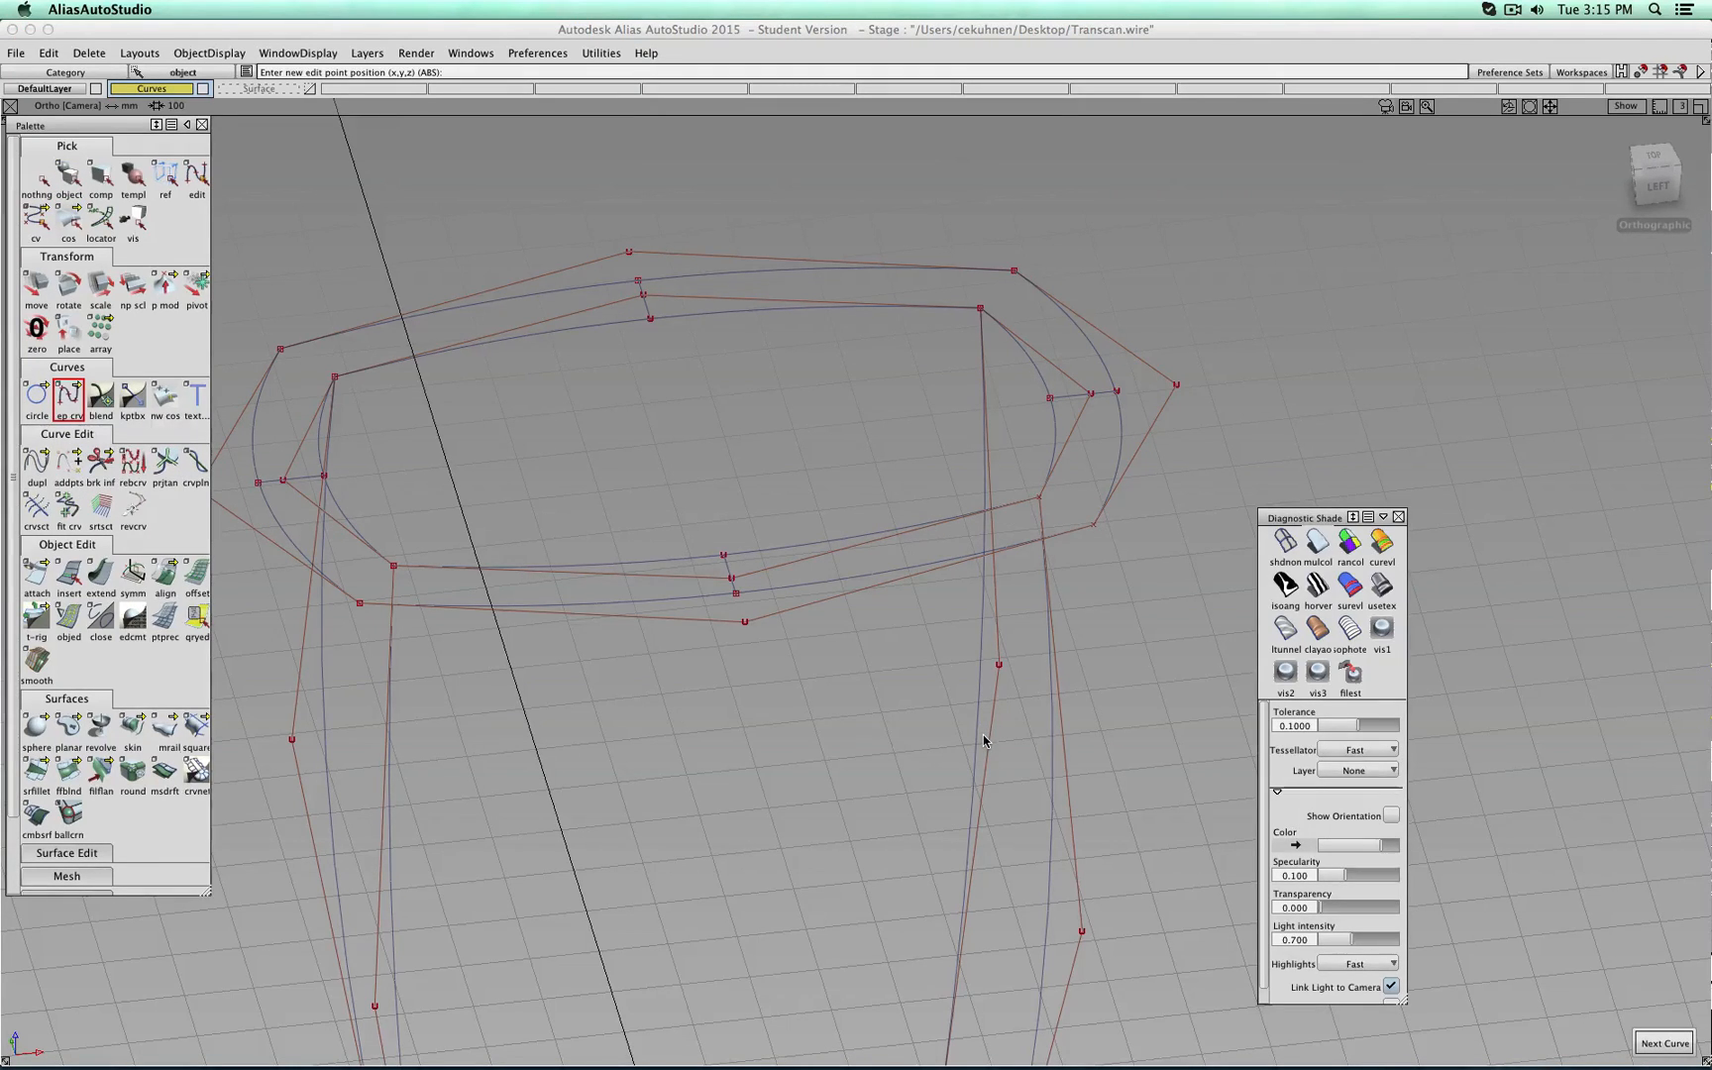
left_click(132, 731)
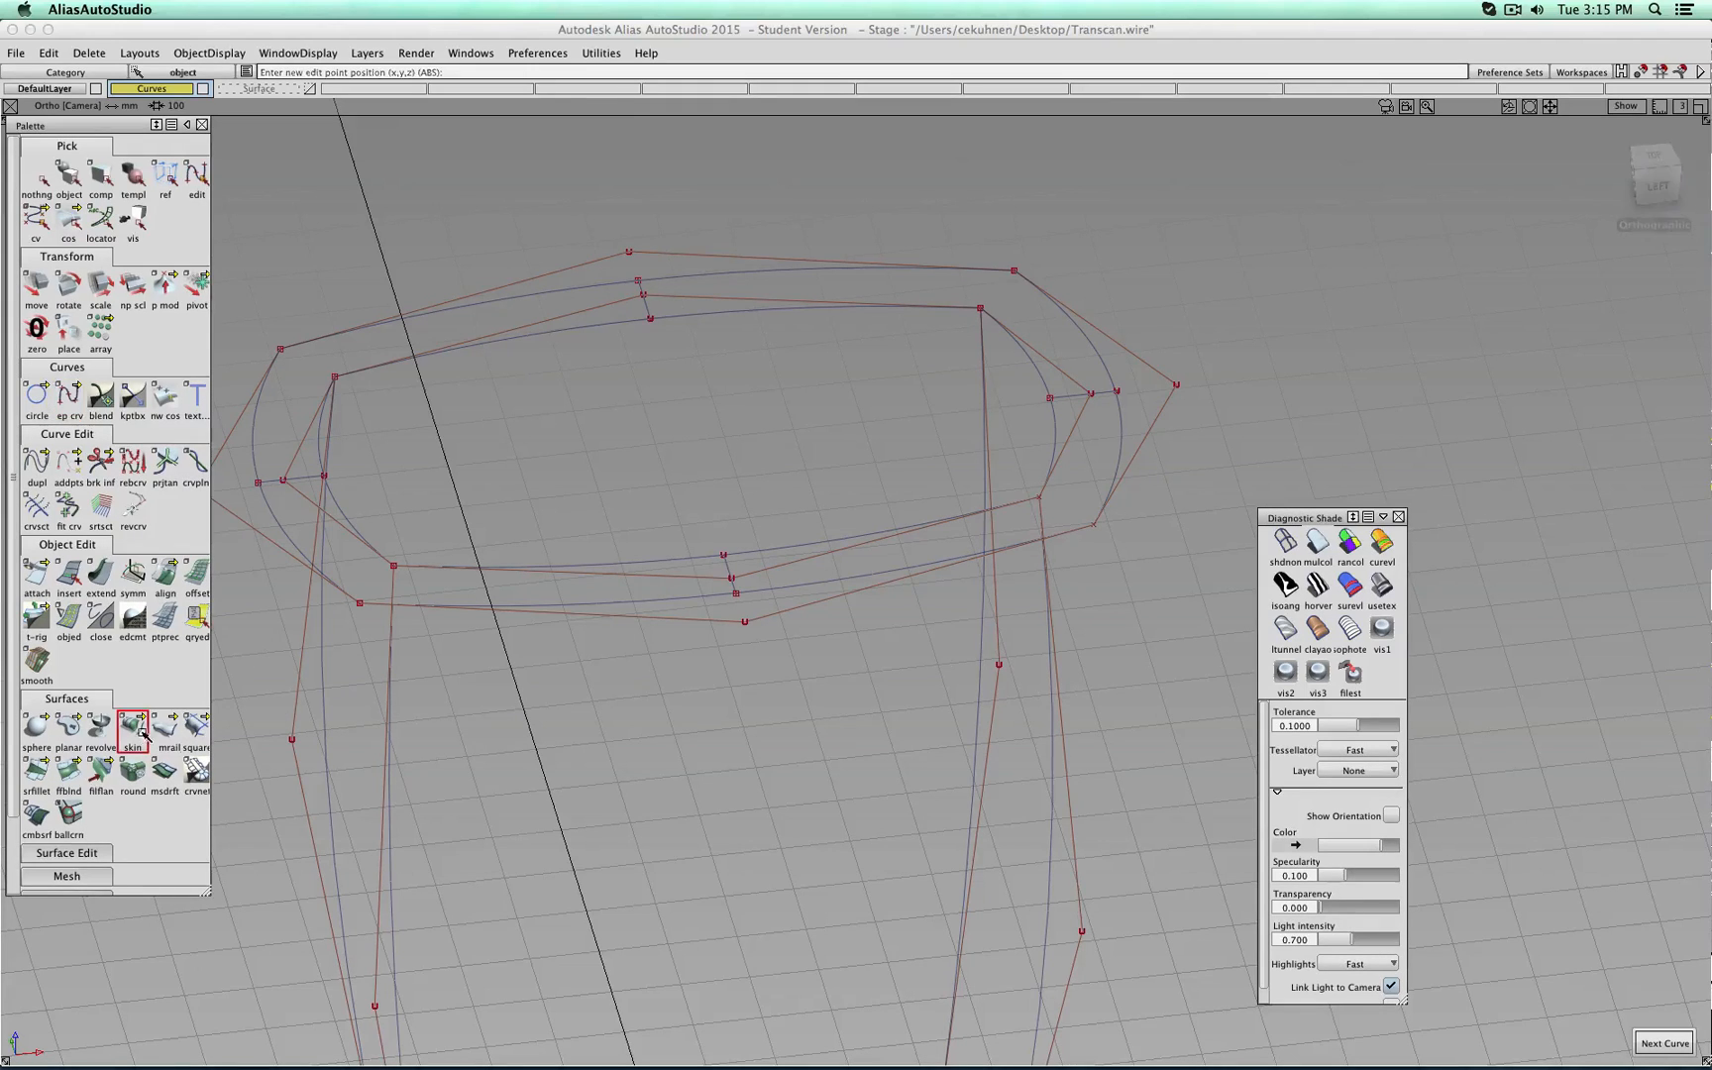
left_click(328, 491)
left_click(279, 520)
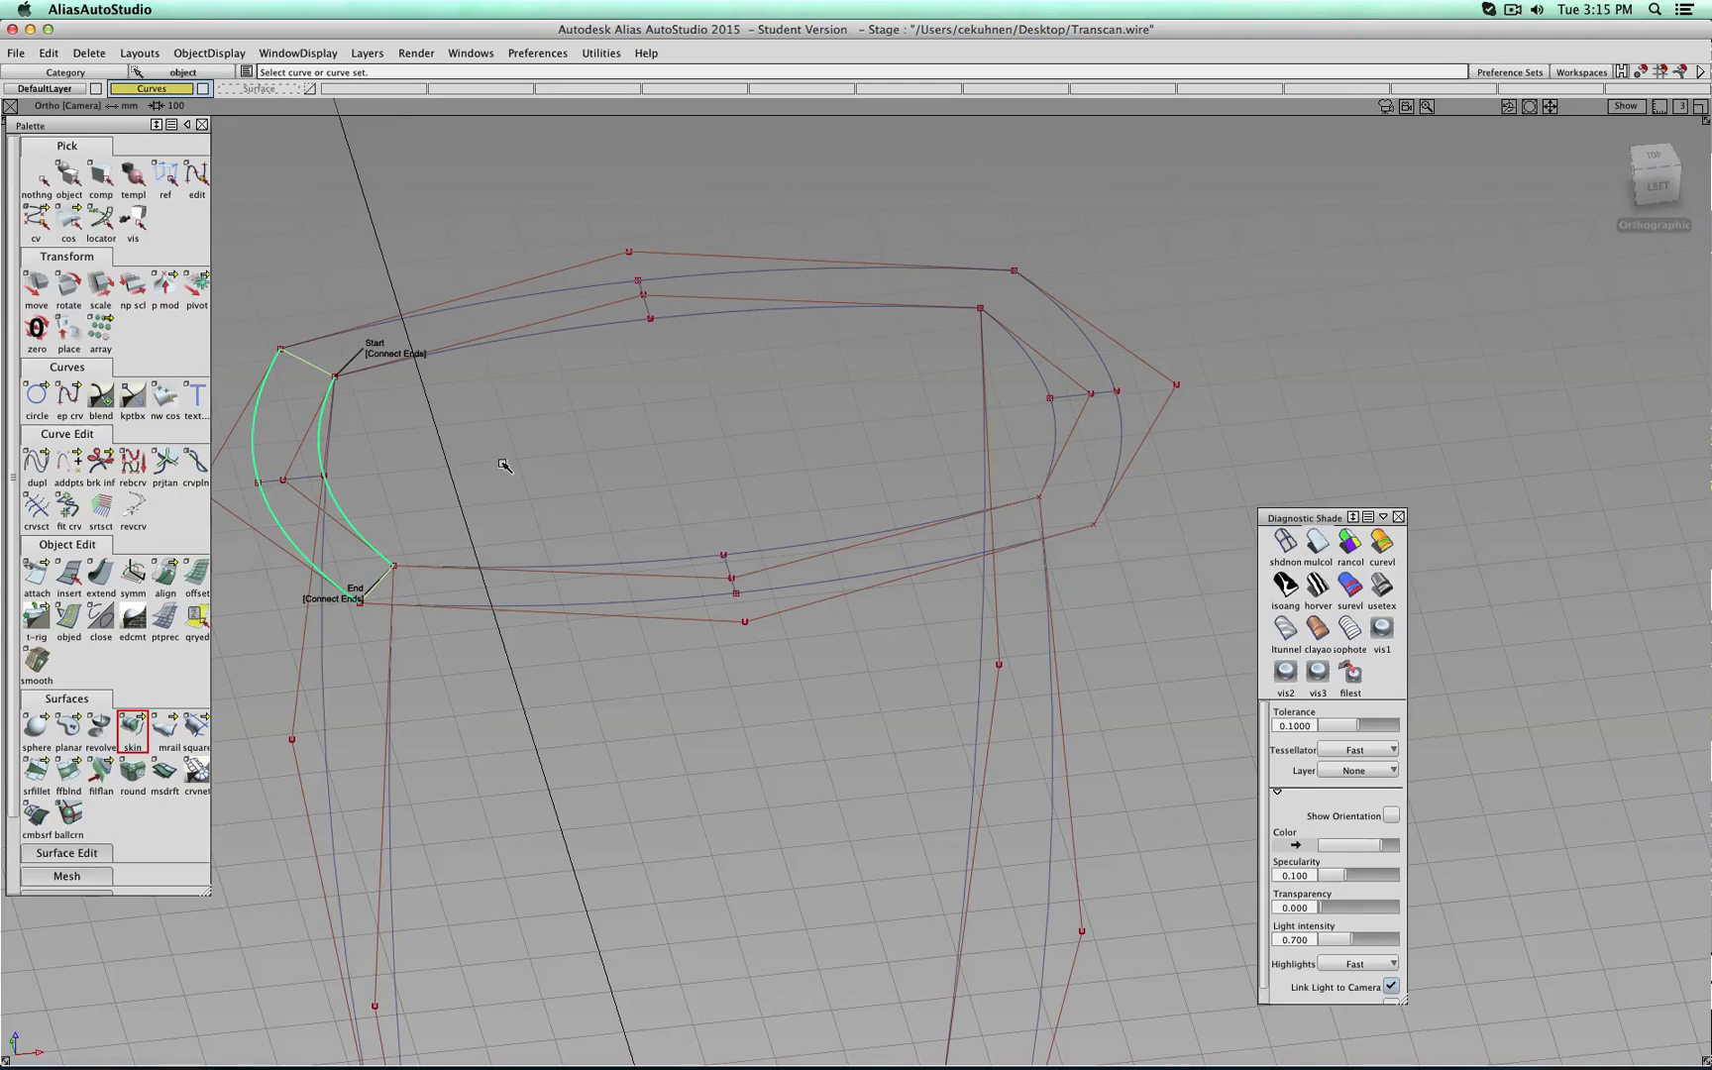
left_click_drag(503, 465, 502, 426, "ctrl+shift")
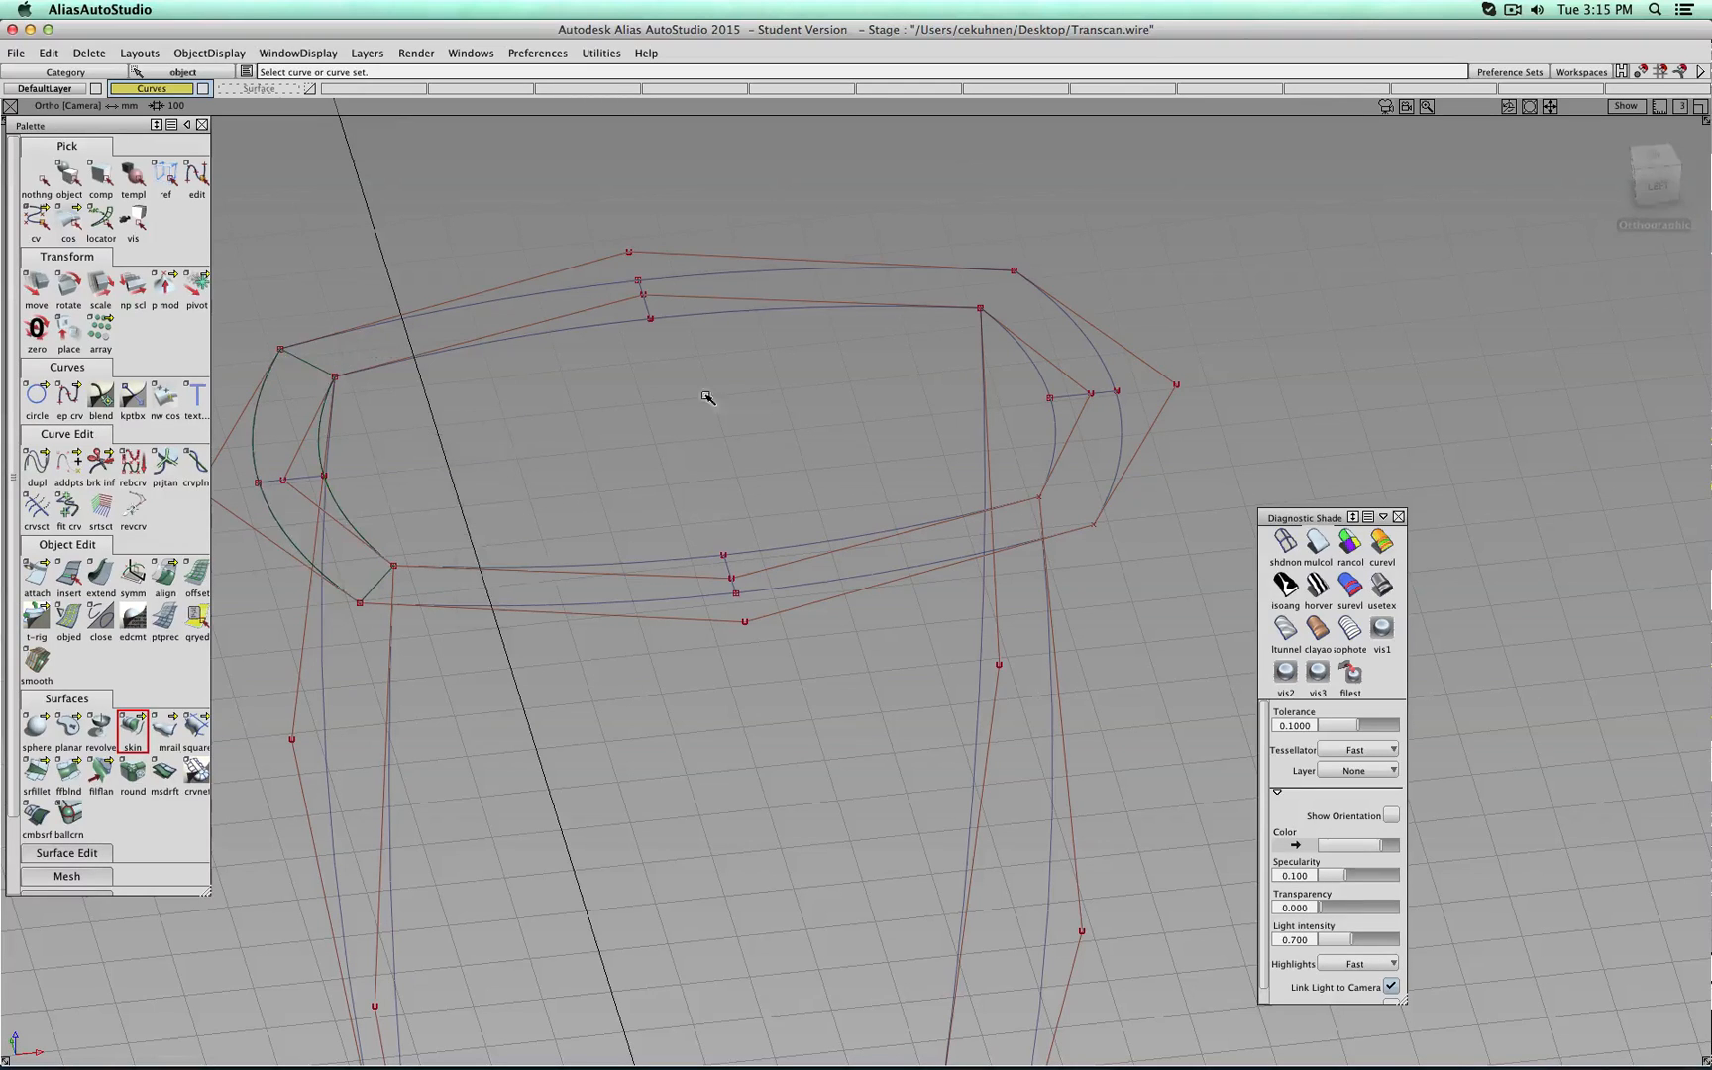
Skin surfaces between the inner rim and offset curves at the right end and along the far long side.
left_click(1023, 353)
left_click(1089, 344)
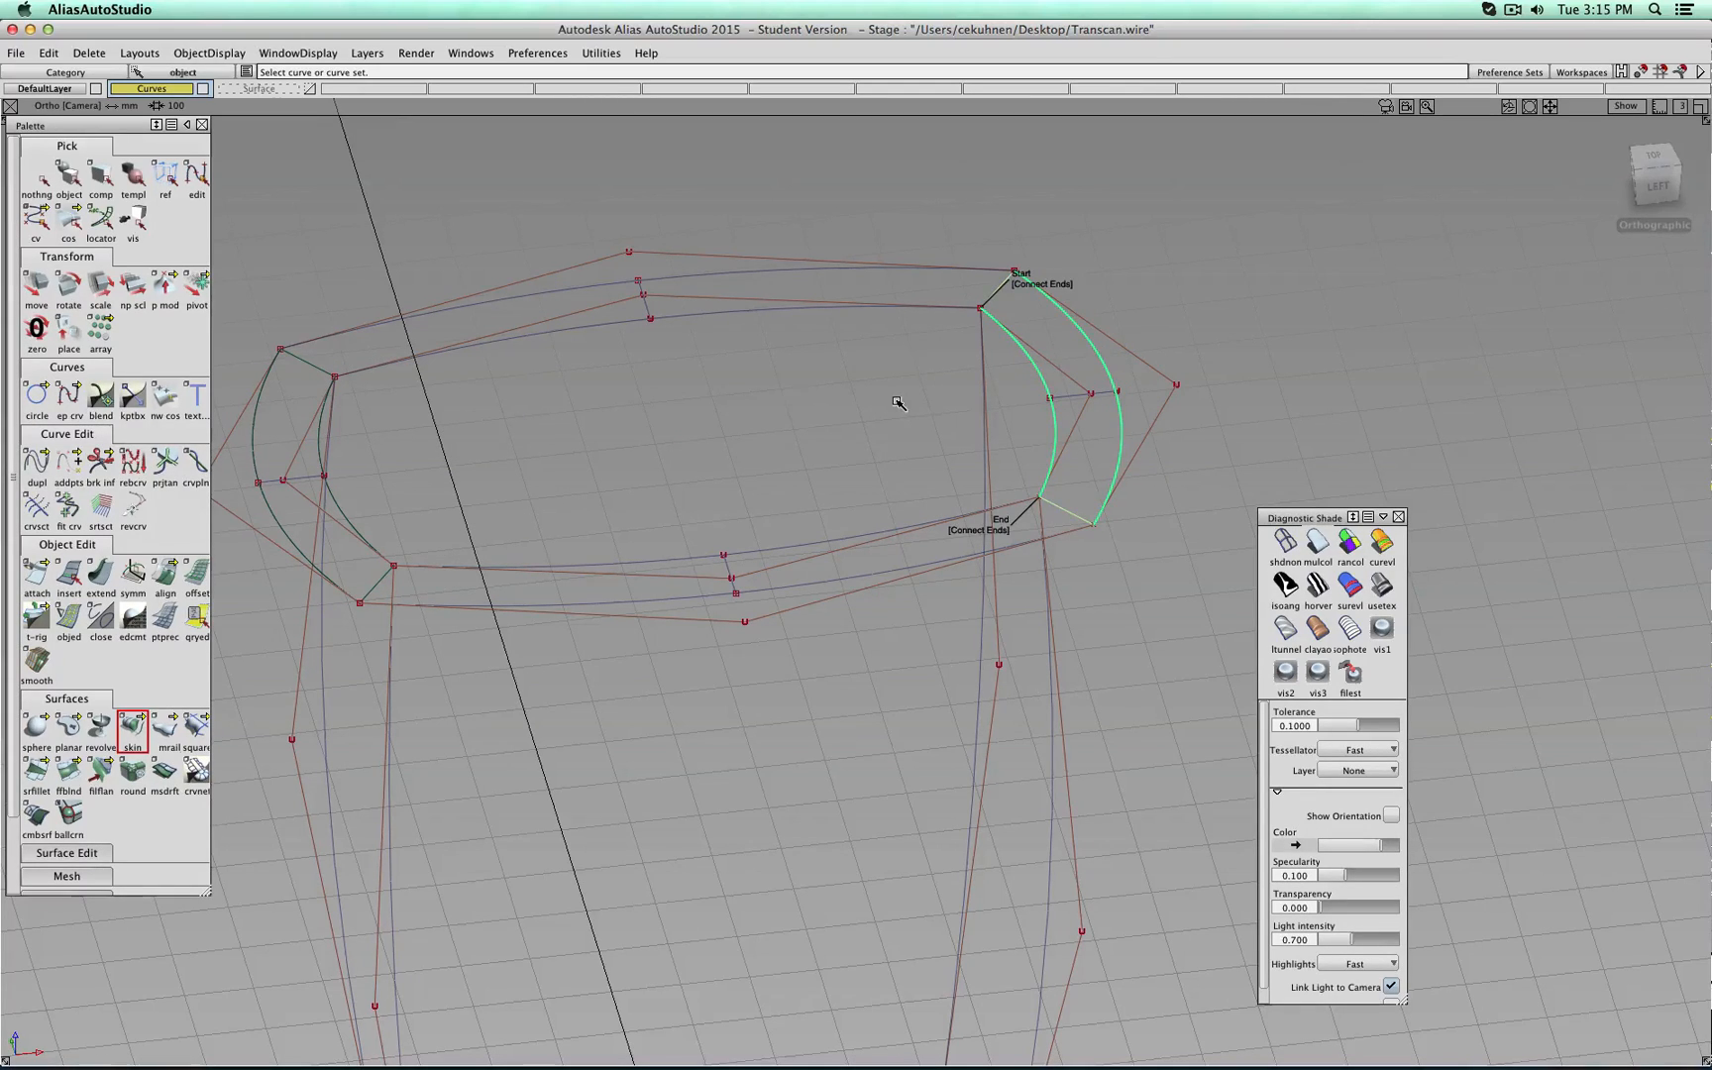
left_click_drag(899, 404, 887, 363, "ctrl+shift")
left_click(715, 311)
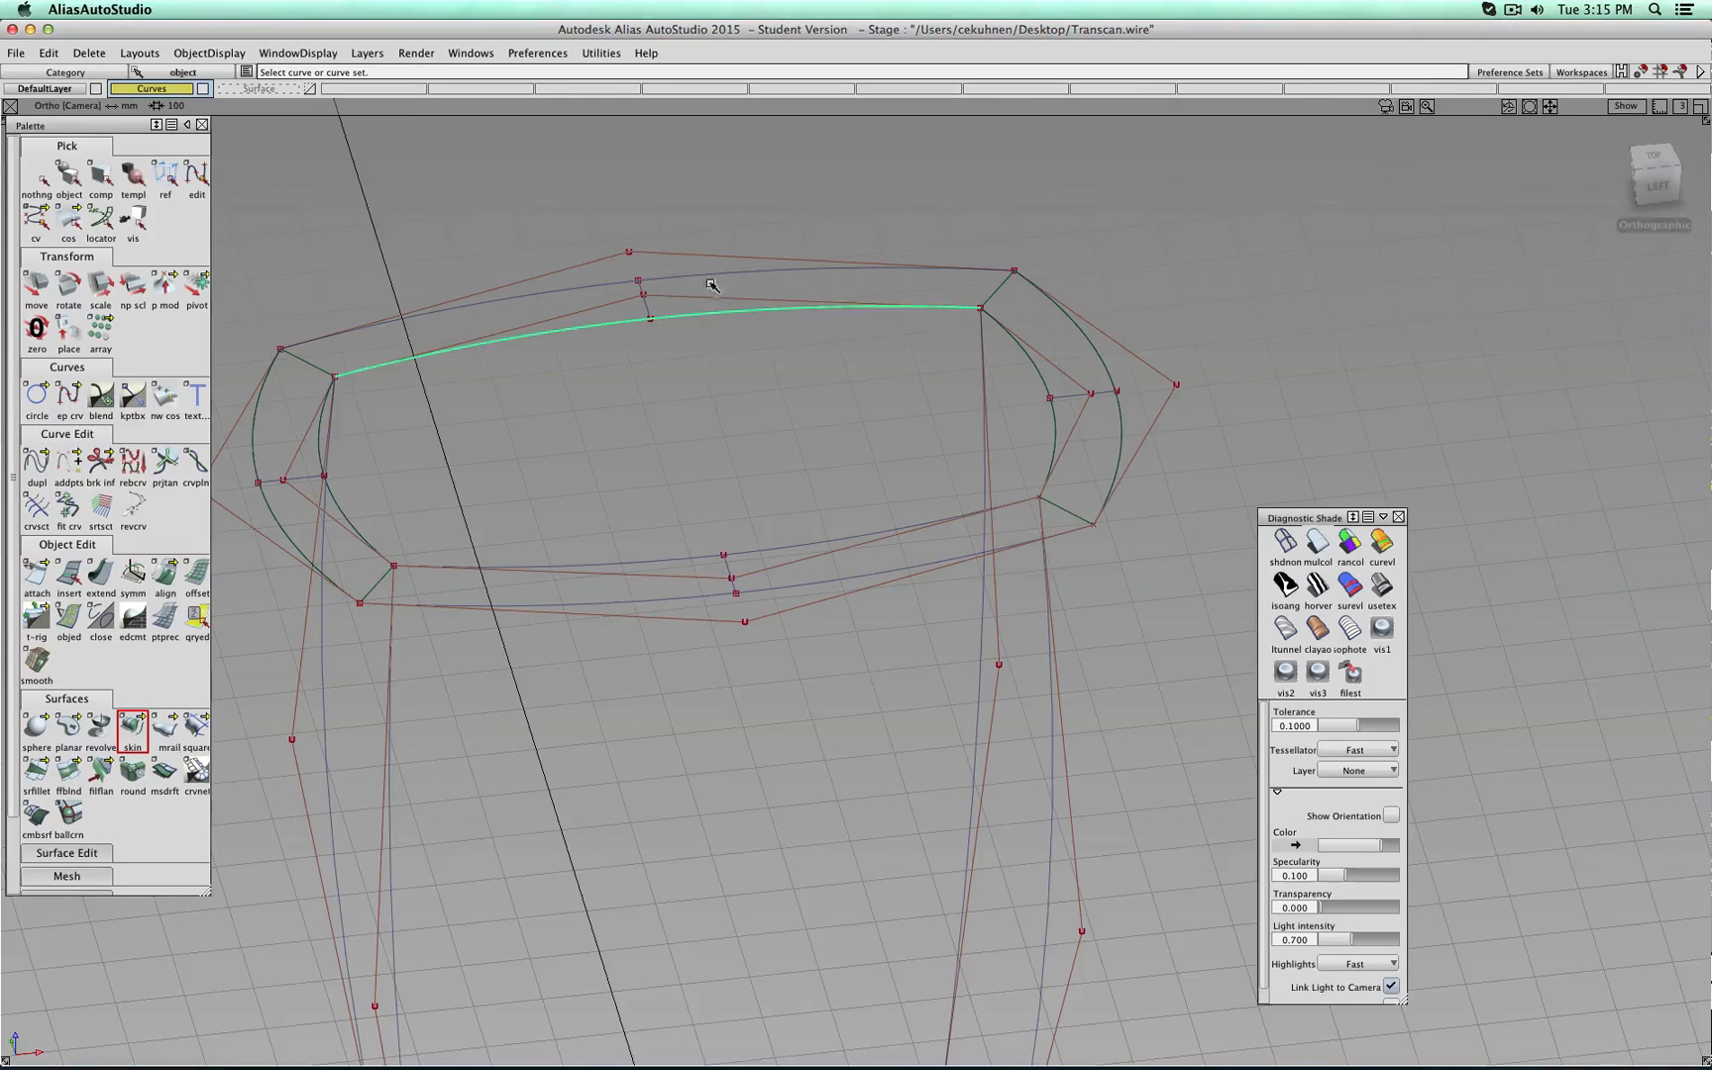
left_click(708, 276)
left_click_drag(695, 410, 690, 370, "ctrl+shift")
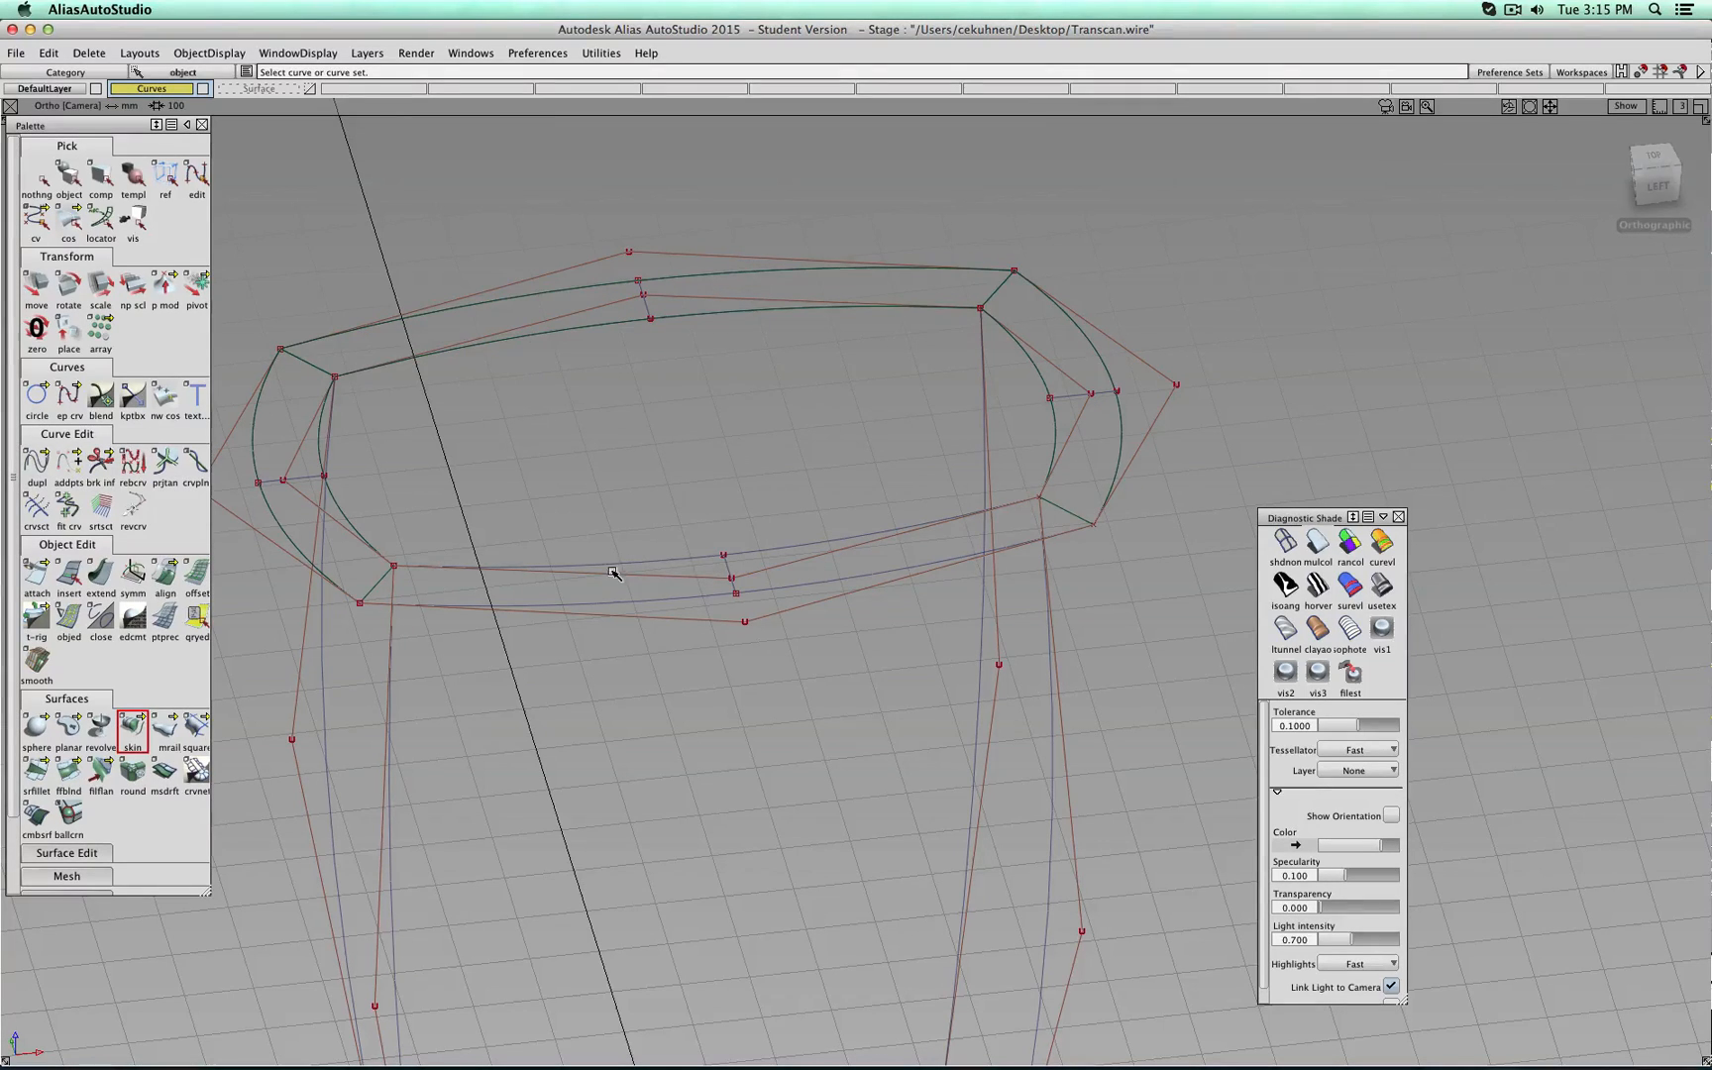
Skin a surface between the inner rim and offset curves along the near long side, and shade the surfaces with multi-color shading.
left_click(613, 570)
left_click(630, 601)
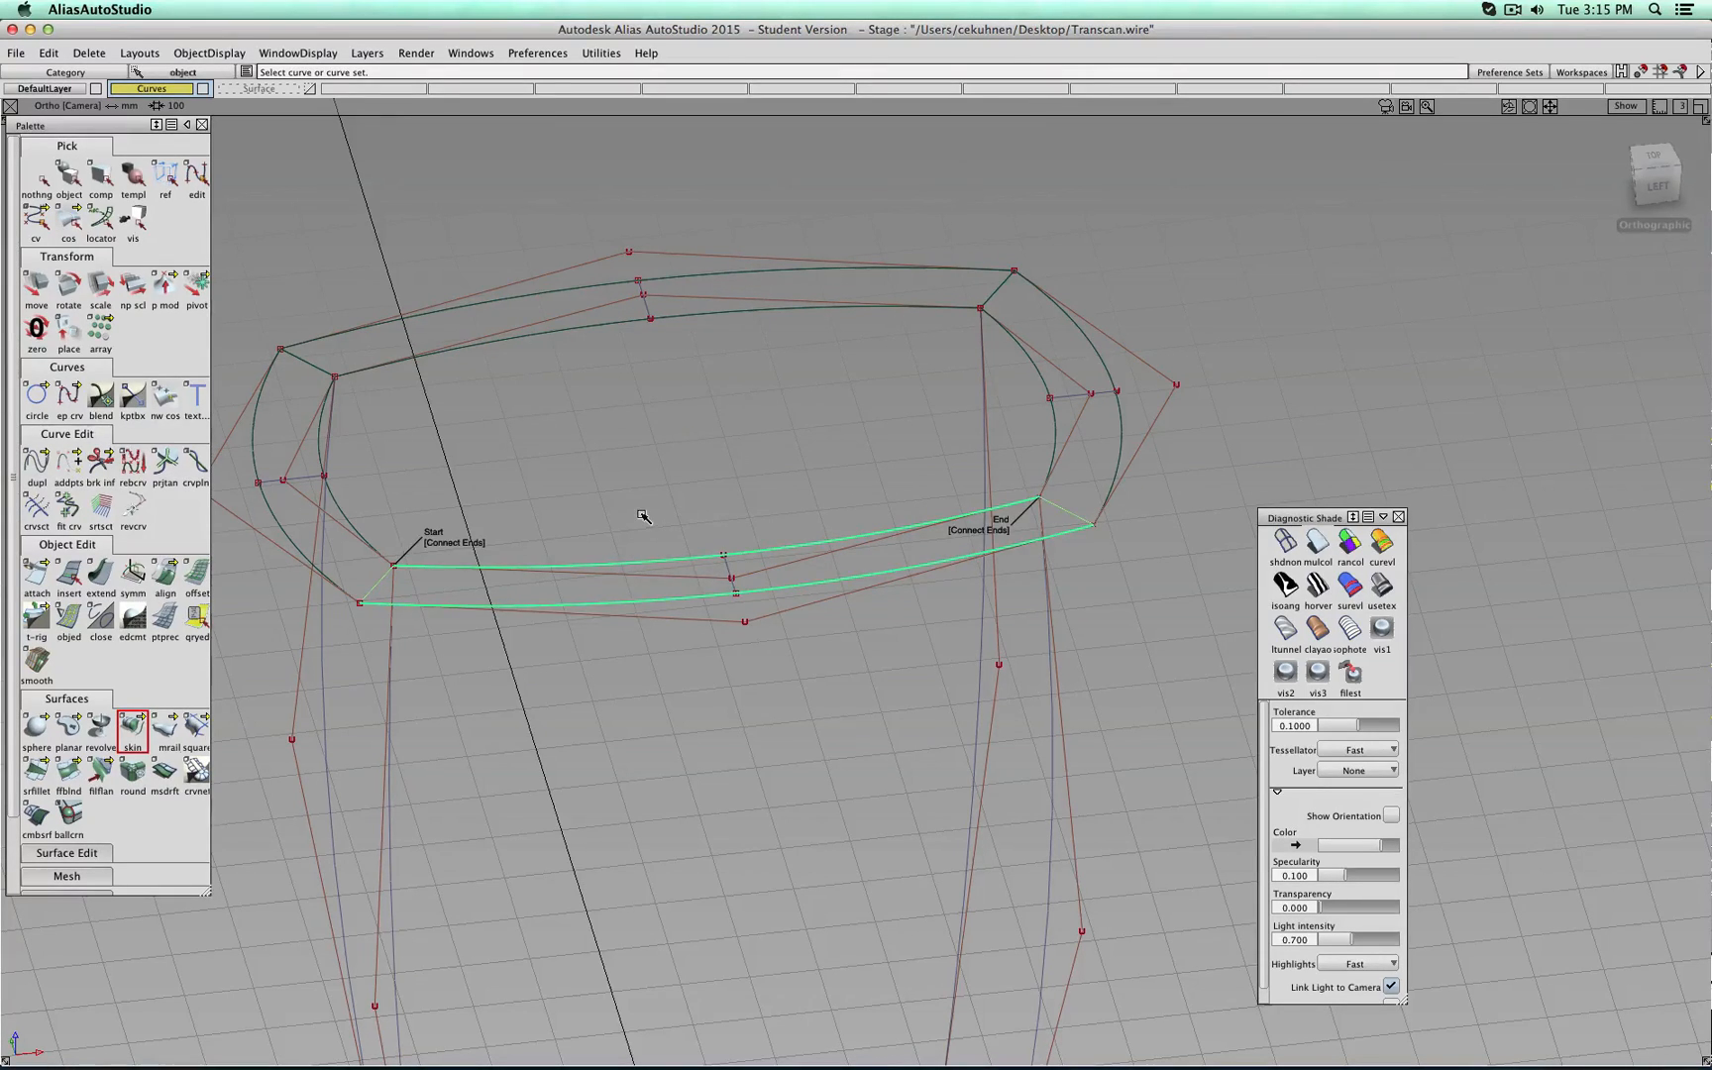
left_click_drag(645, 516, 642, 481, "ctrl+shift")
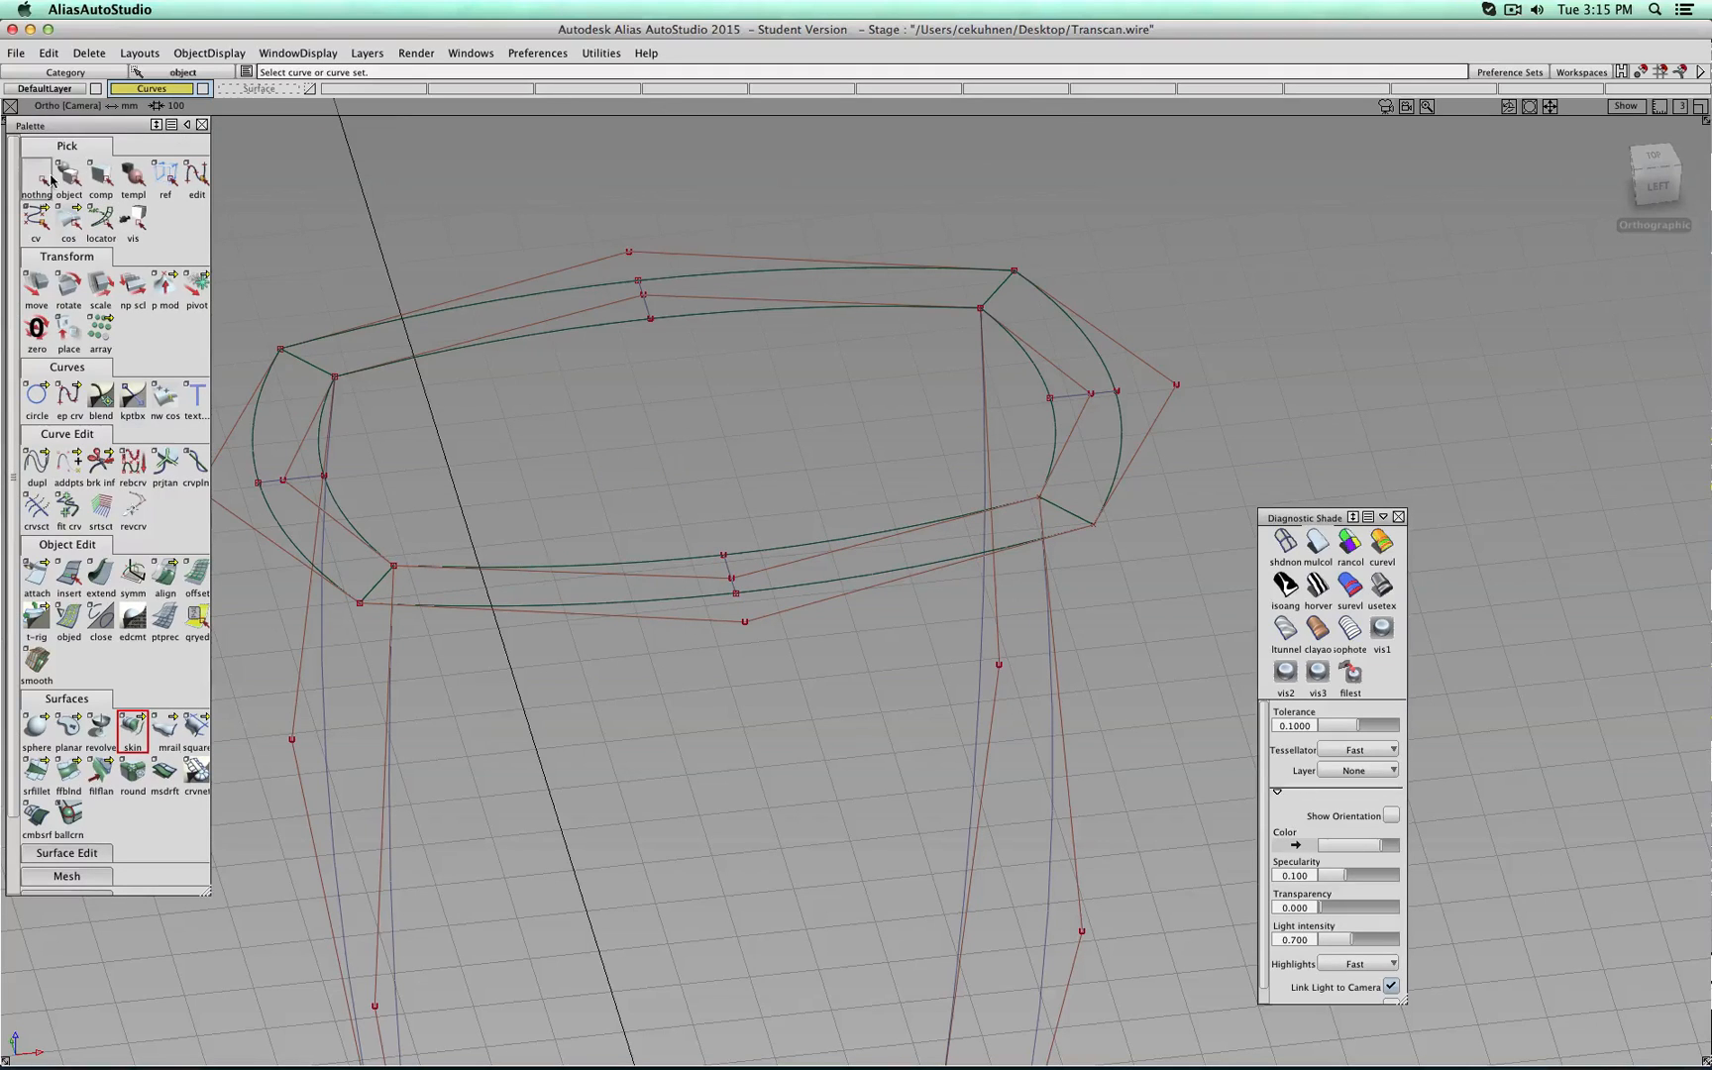
left_click(1317, 543)
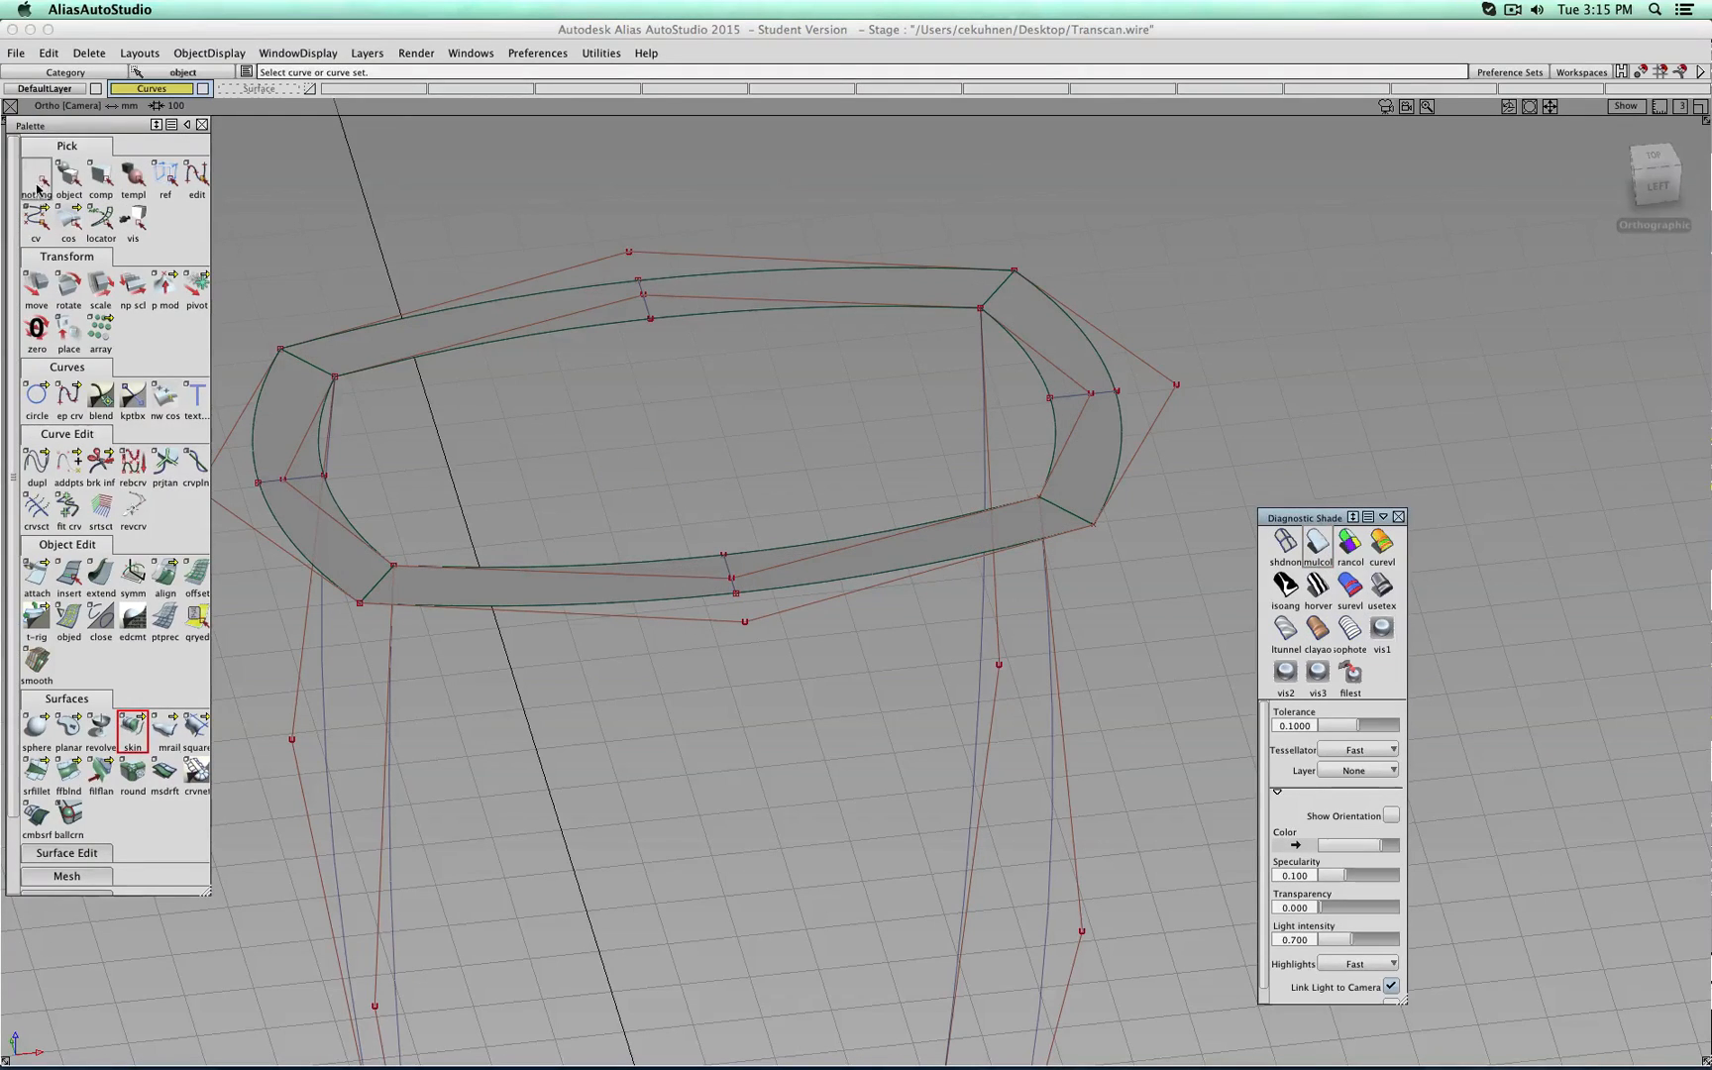
Select the four skinned rim surfaces and assign them to the Surface layer.
left_click(69, 178)
left_click(326, 364)
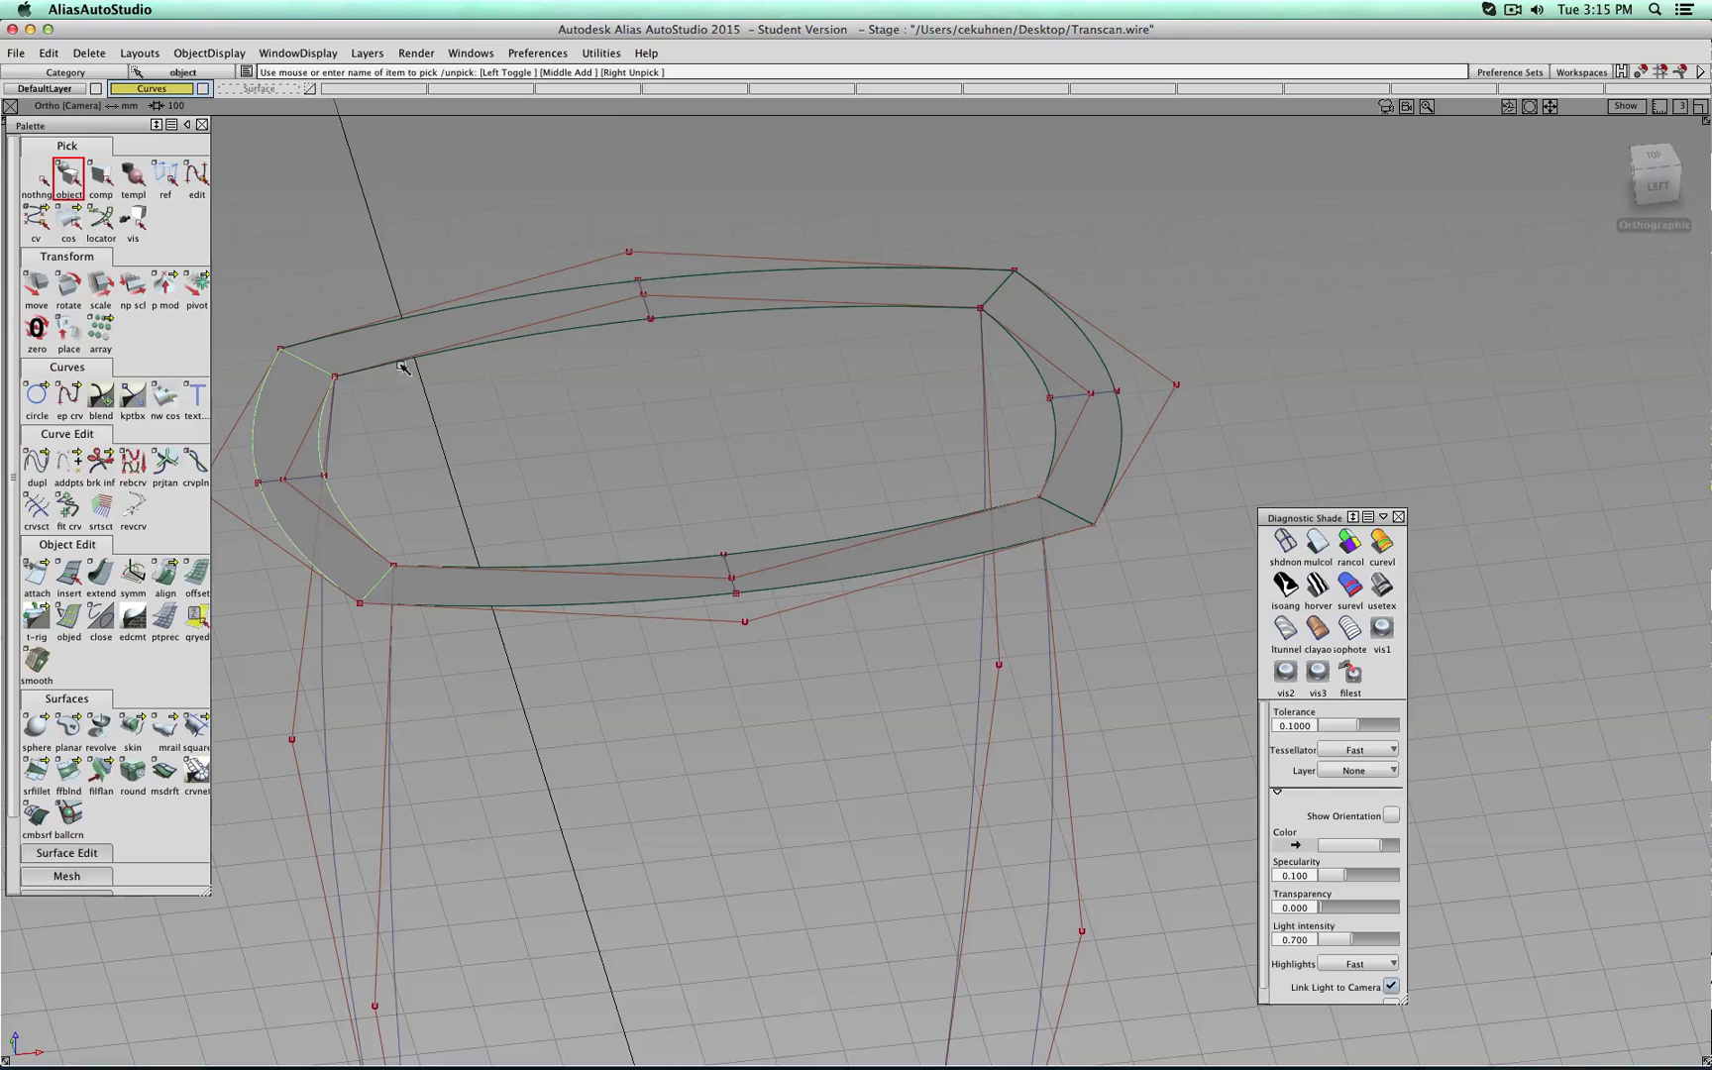
left_click(435, 358)
left_click(844, 562)
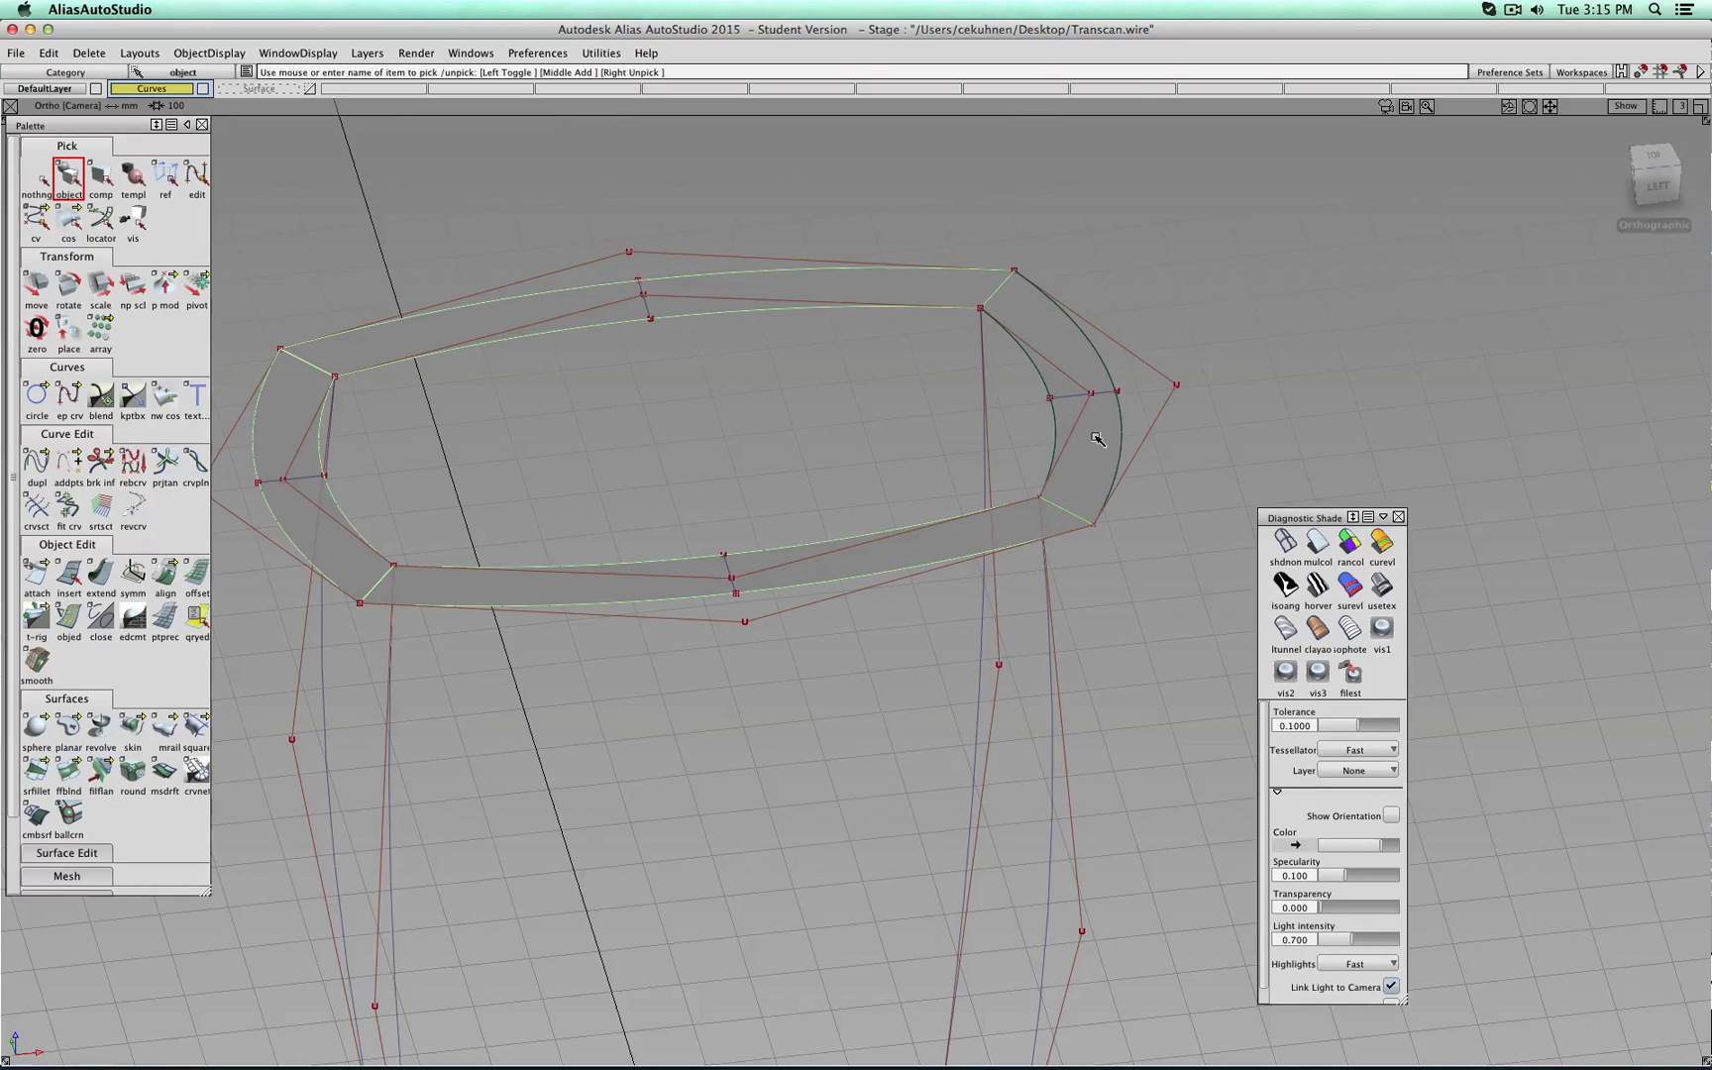
left_click(1096, 439)
right_click(277, 93)
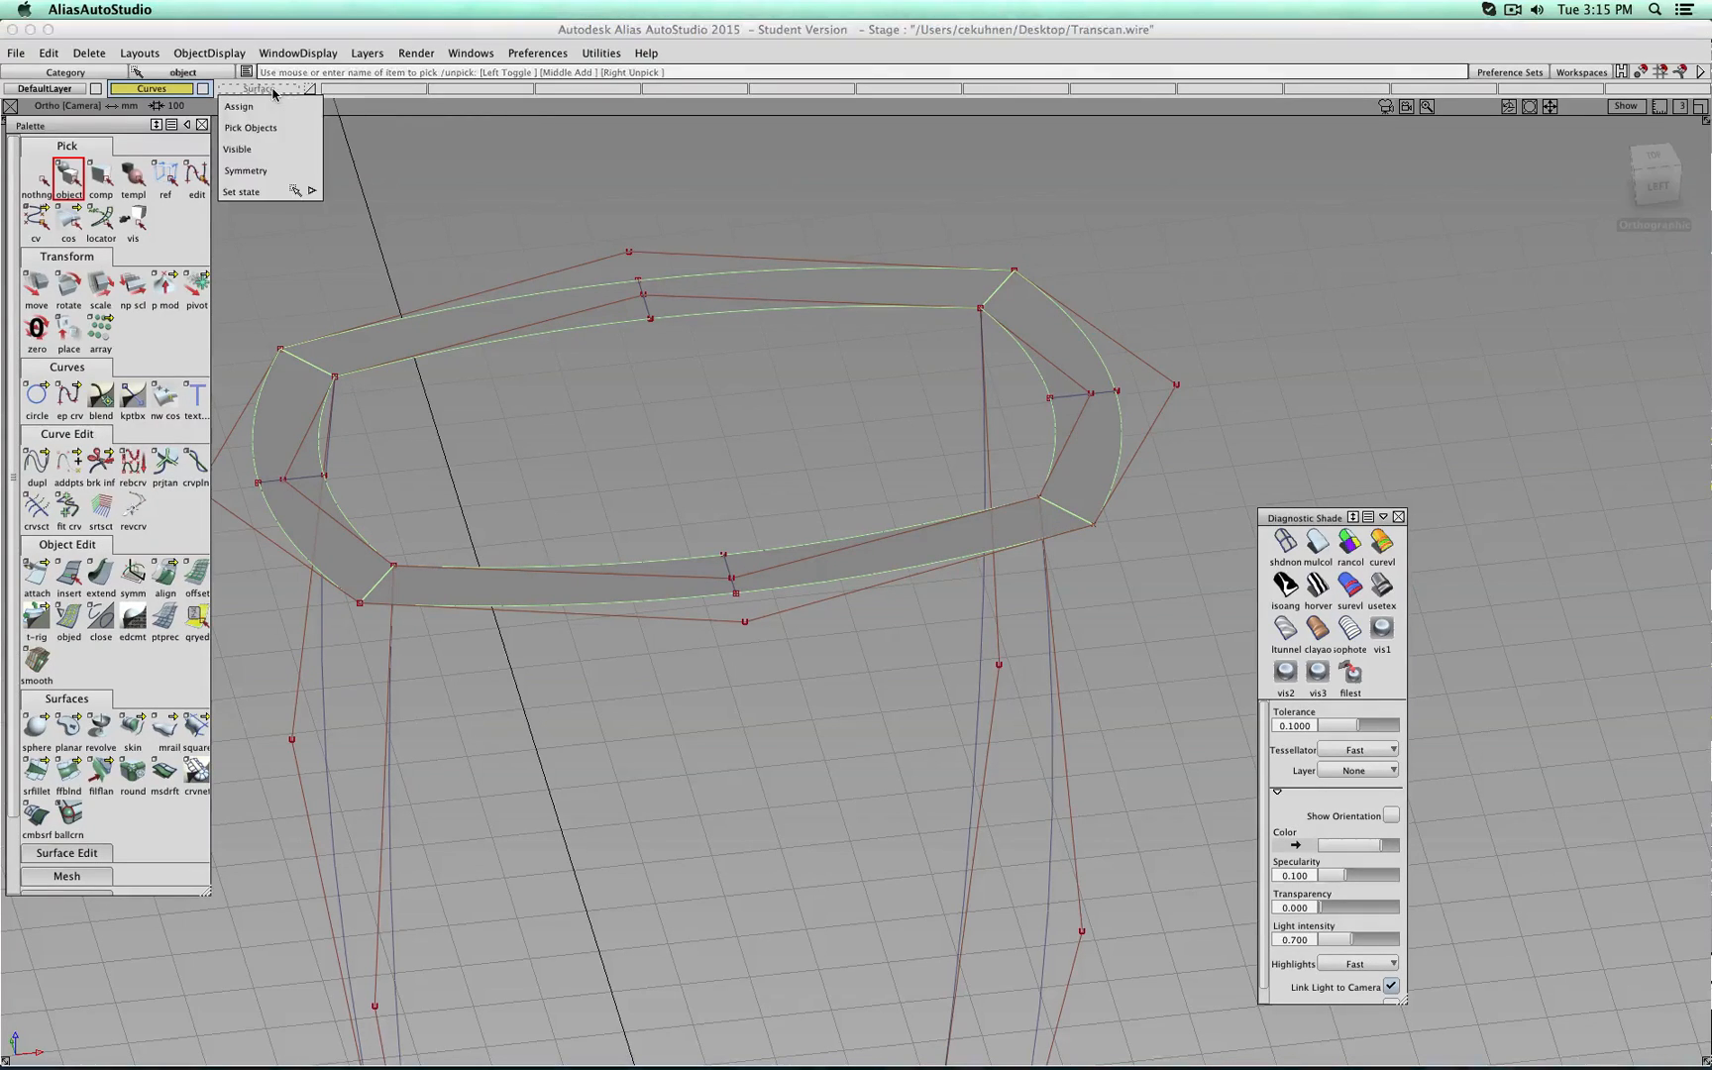
left_click(281, 107)
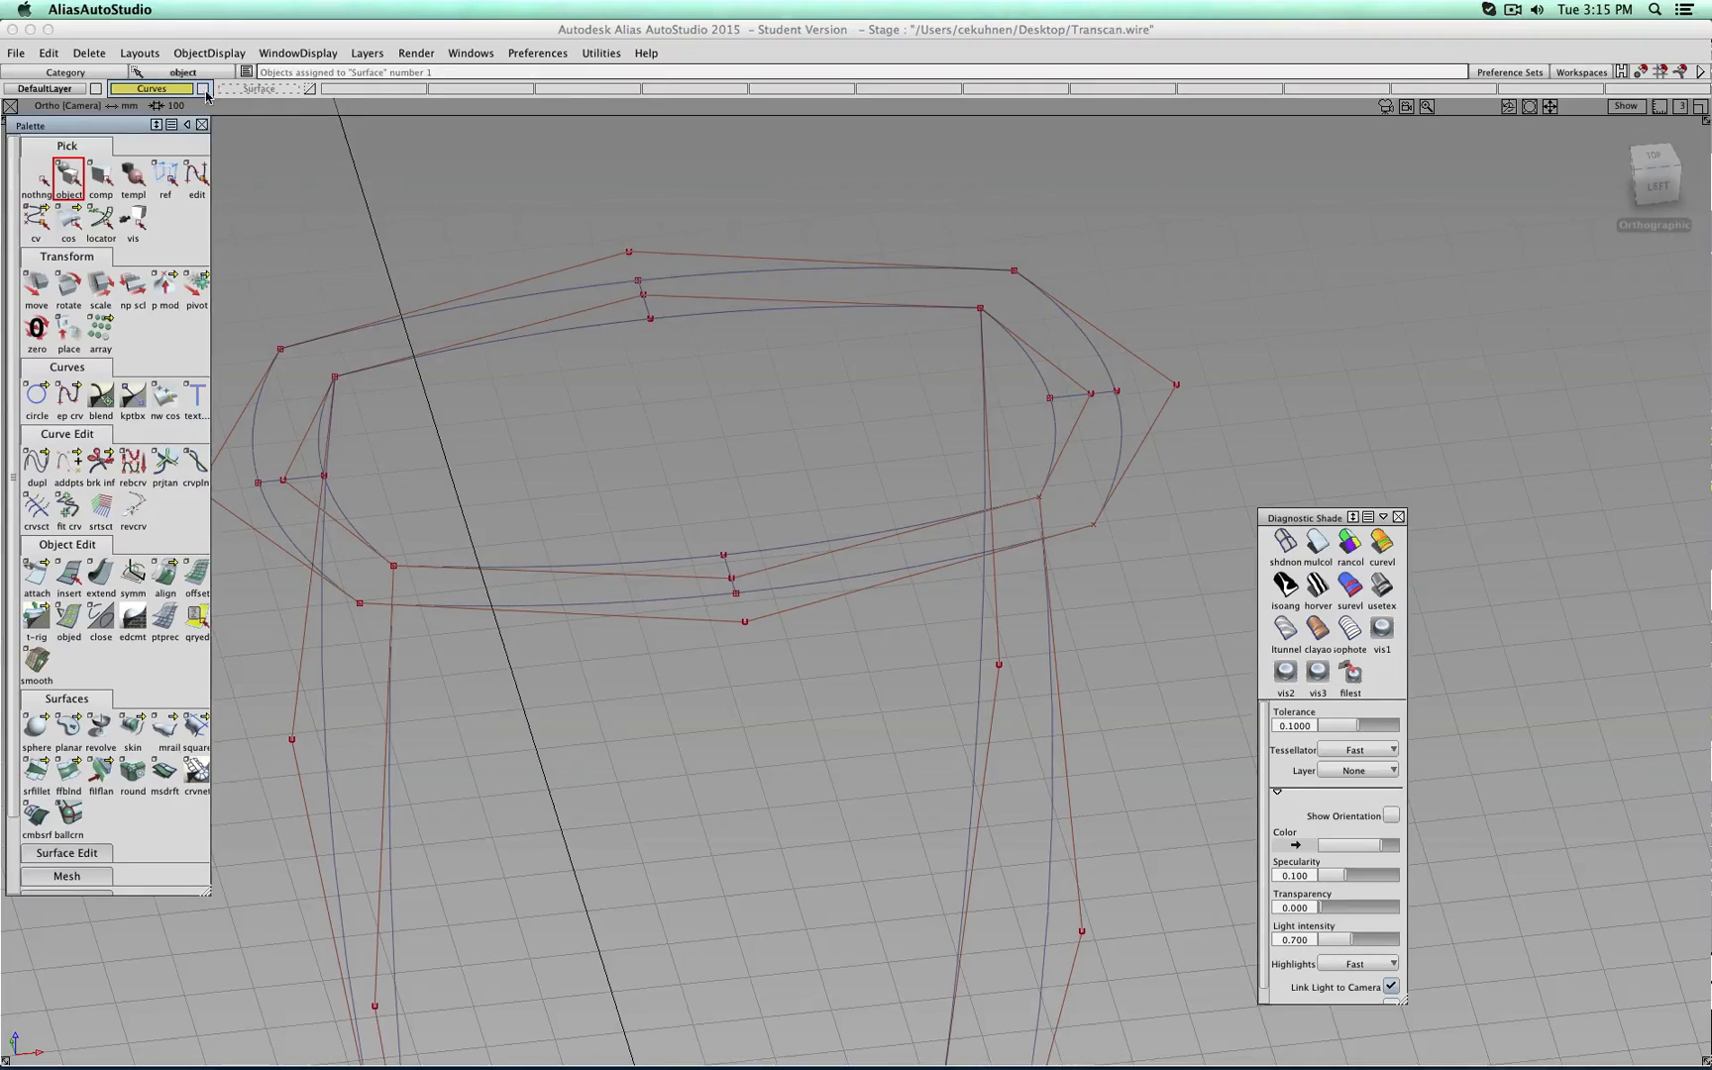
Show the Surface layer and hide the Curves layer.
left_click(311, 88)
left_click(202, 88)
left_click_drag(677, 356, 348, 245, "alt+shift")
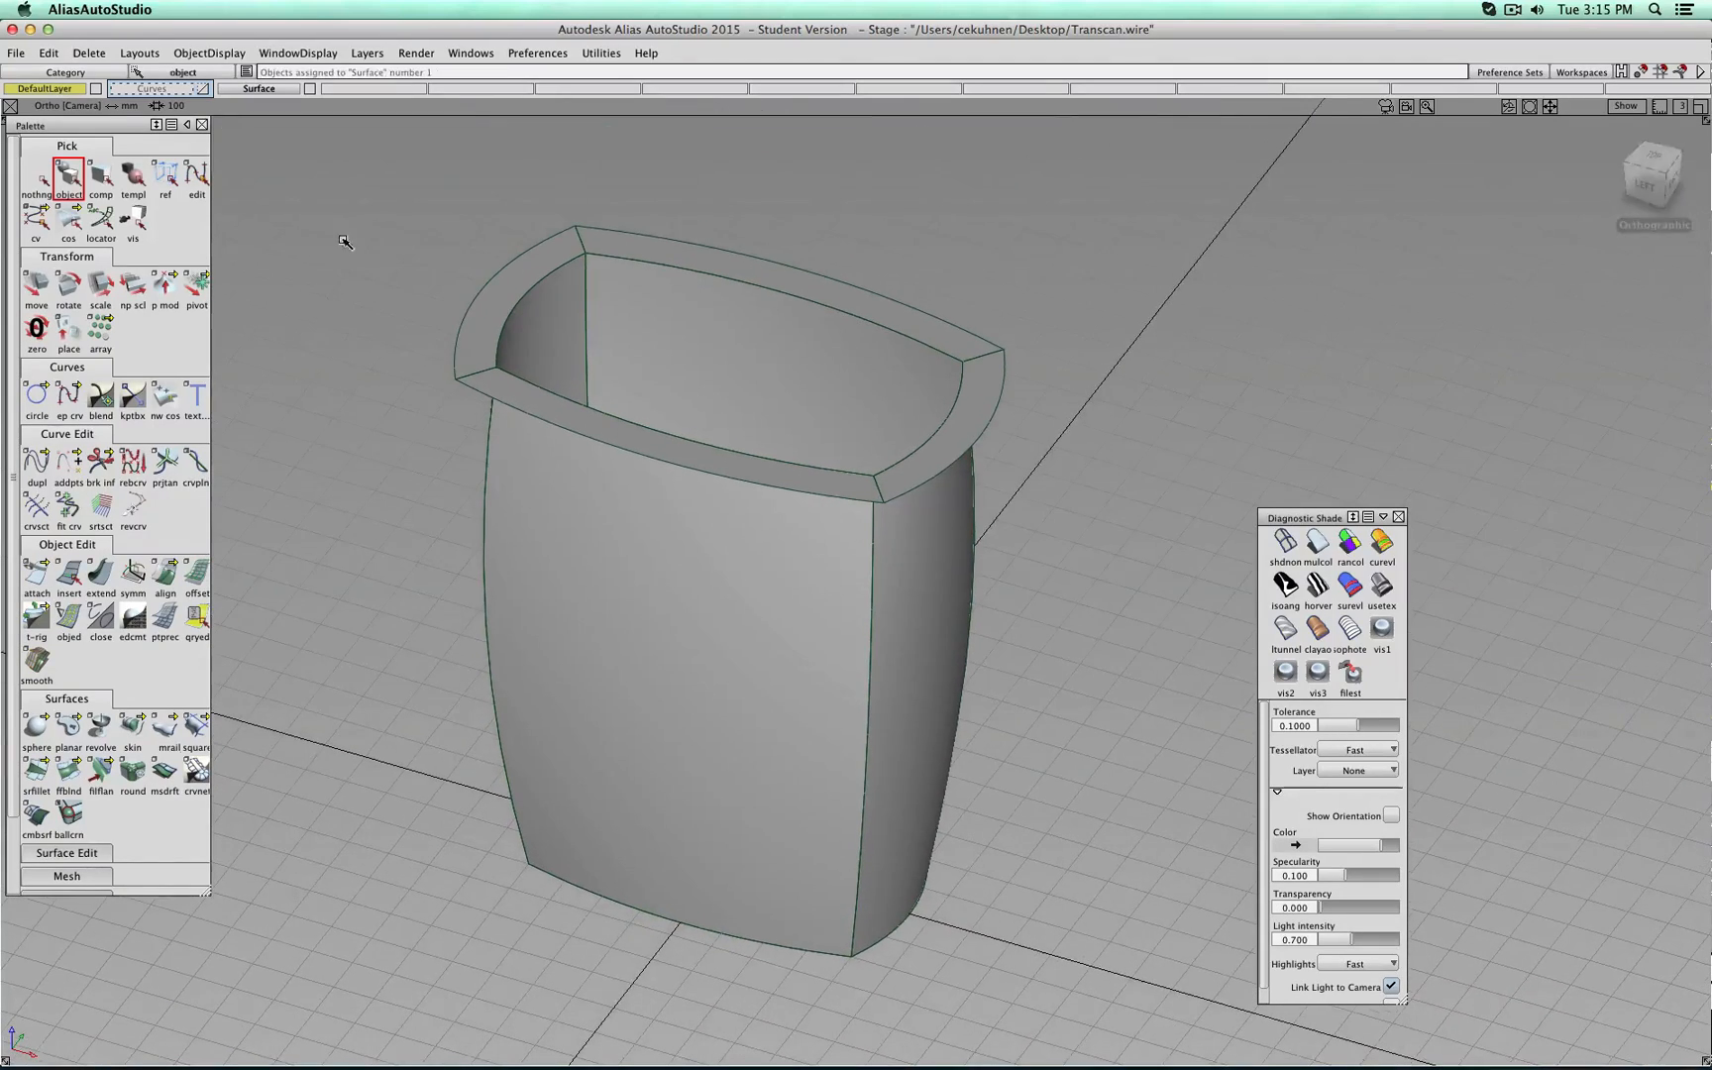
Create a new layer named Detail.
left_click(365, 54)
left_click(374, 74)
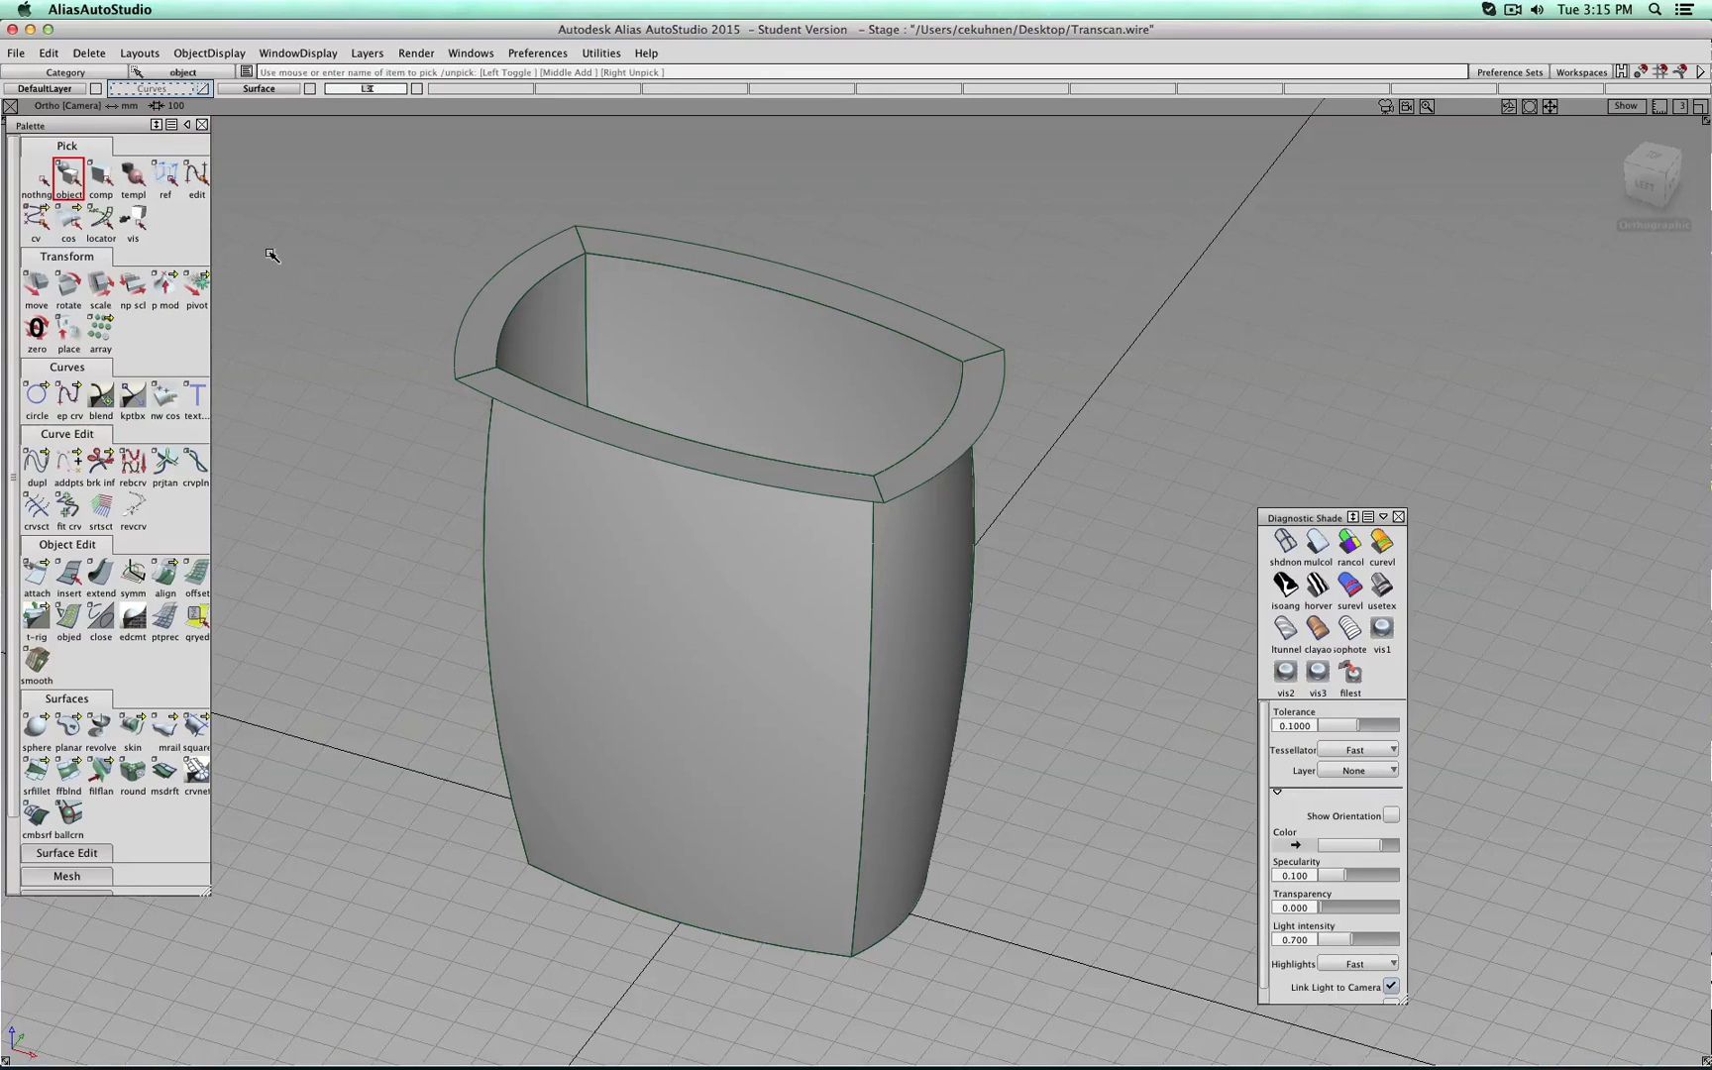
type("Detail")
key("Return")
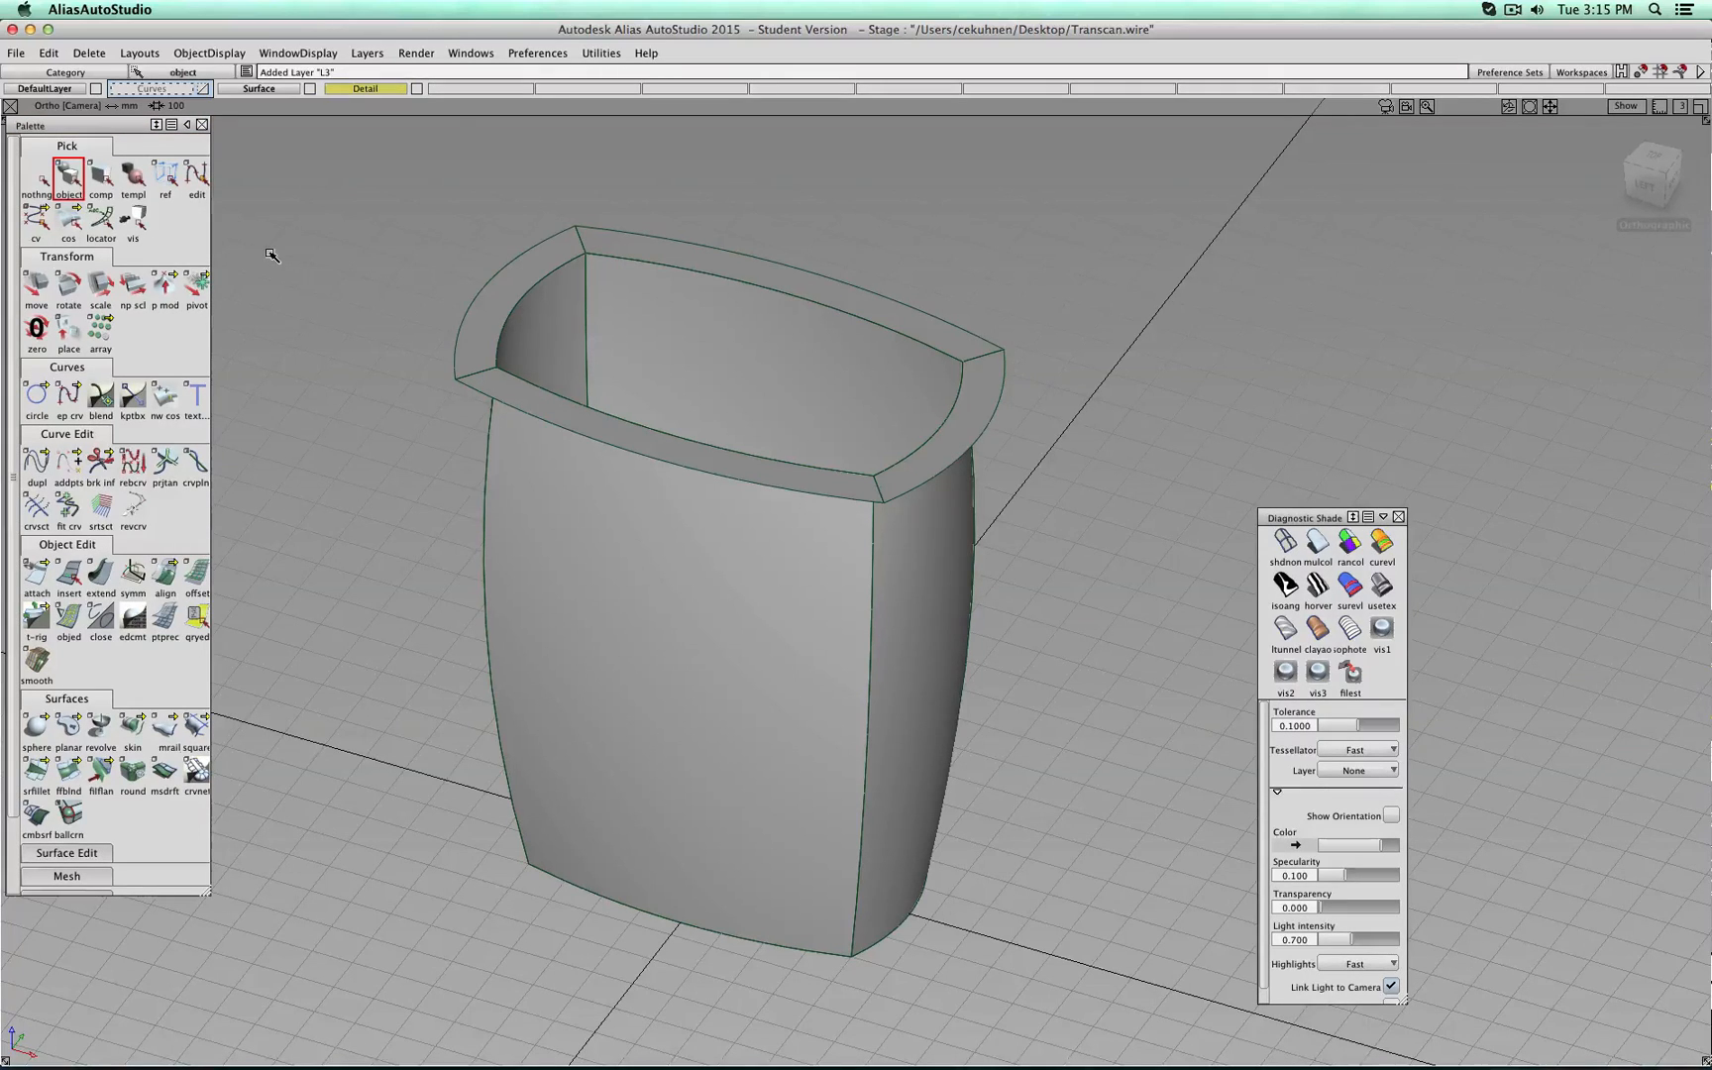
Copy and paste all container body and rim surfaces, and assign the duplicates to the Detail layer.
left_click(41, 179)
left_click(69, 177)
left_click_drag(355, 177, 1035, 909)
key("super+c")
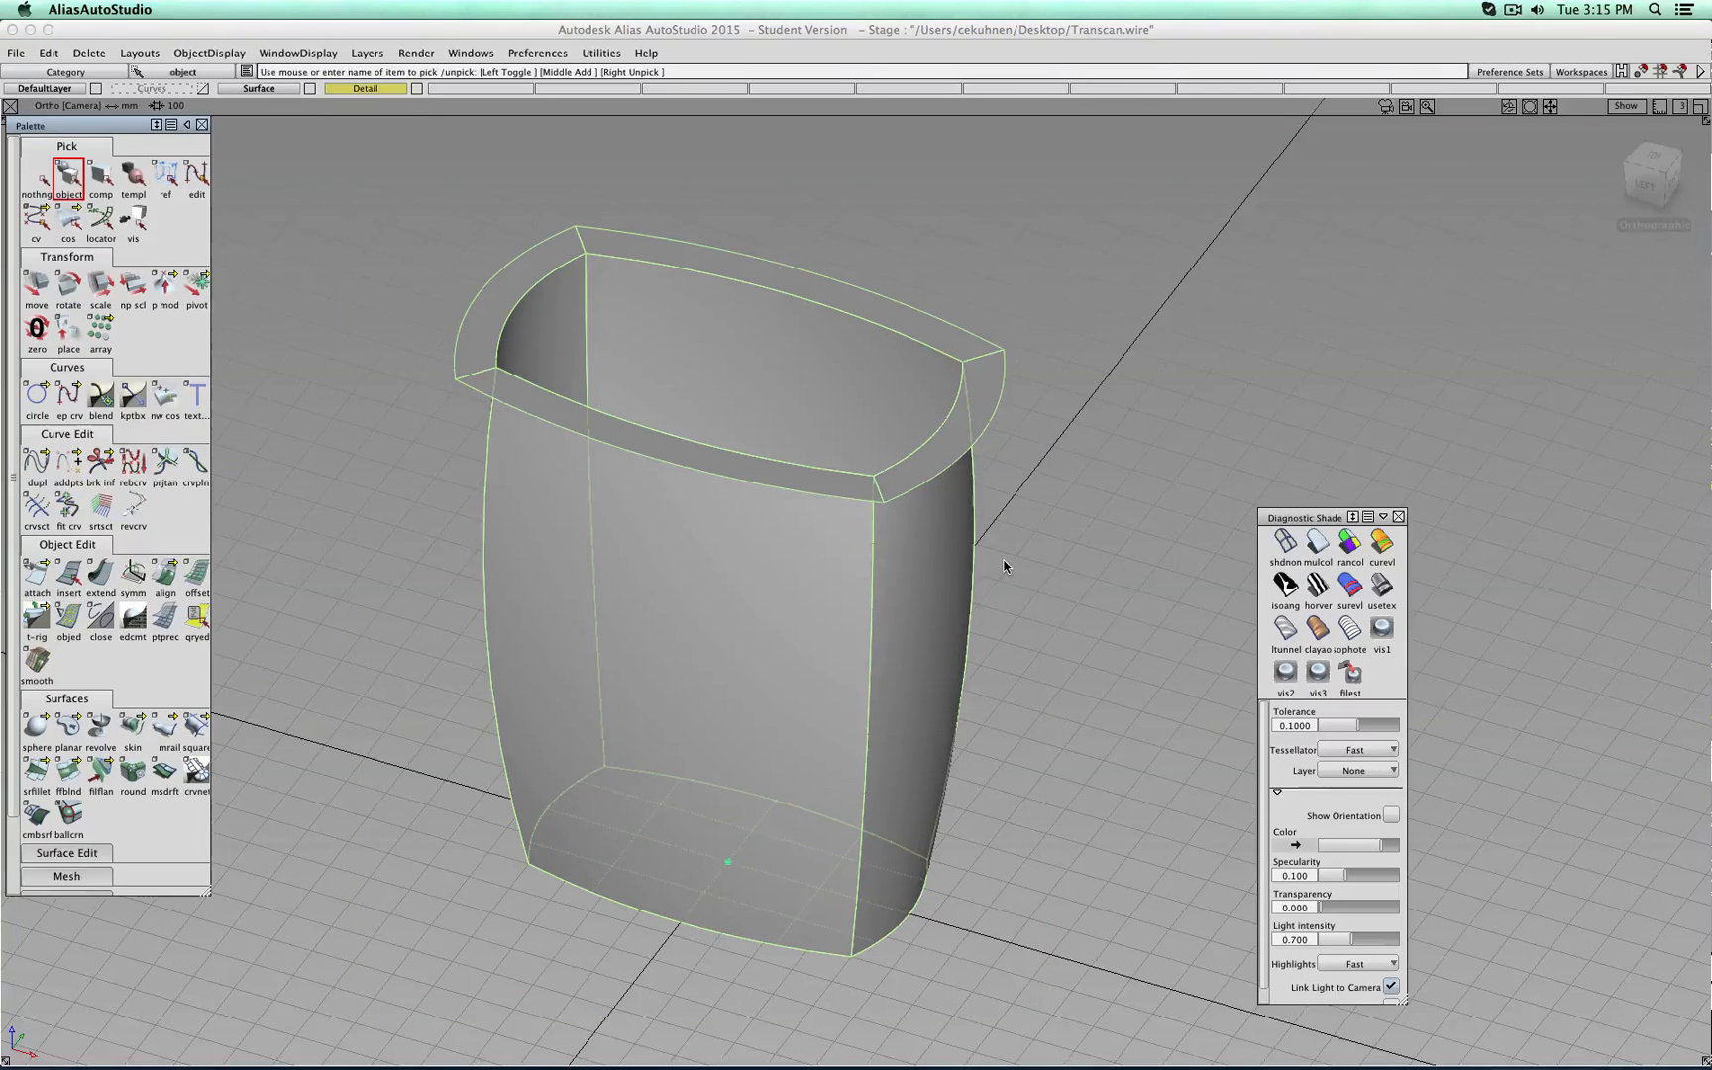
key("super+v")
left_click(376, 90)
left_click(371, 108)
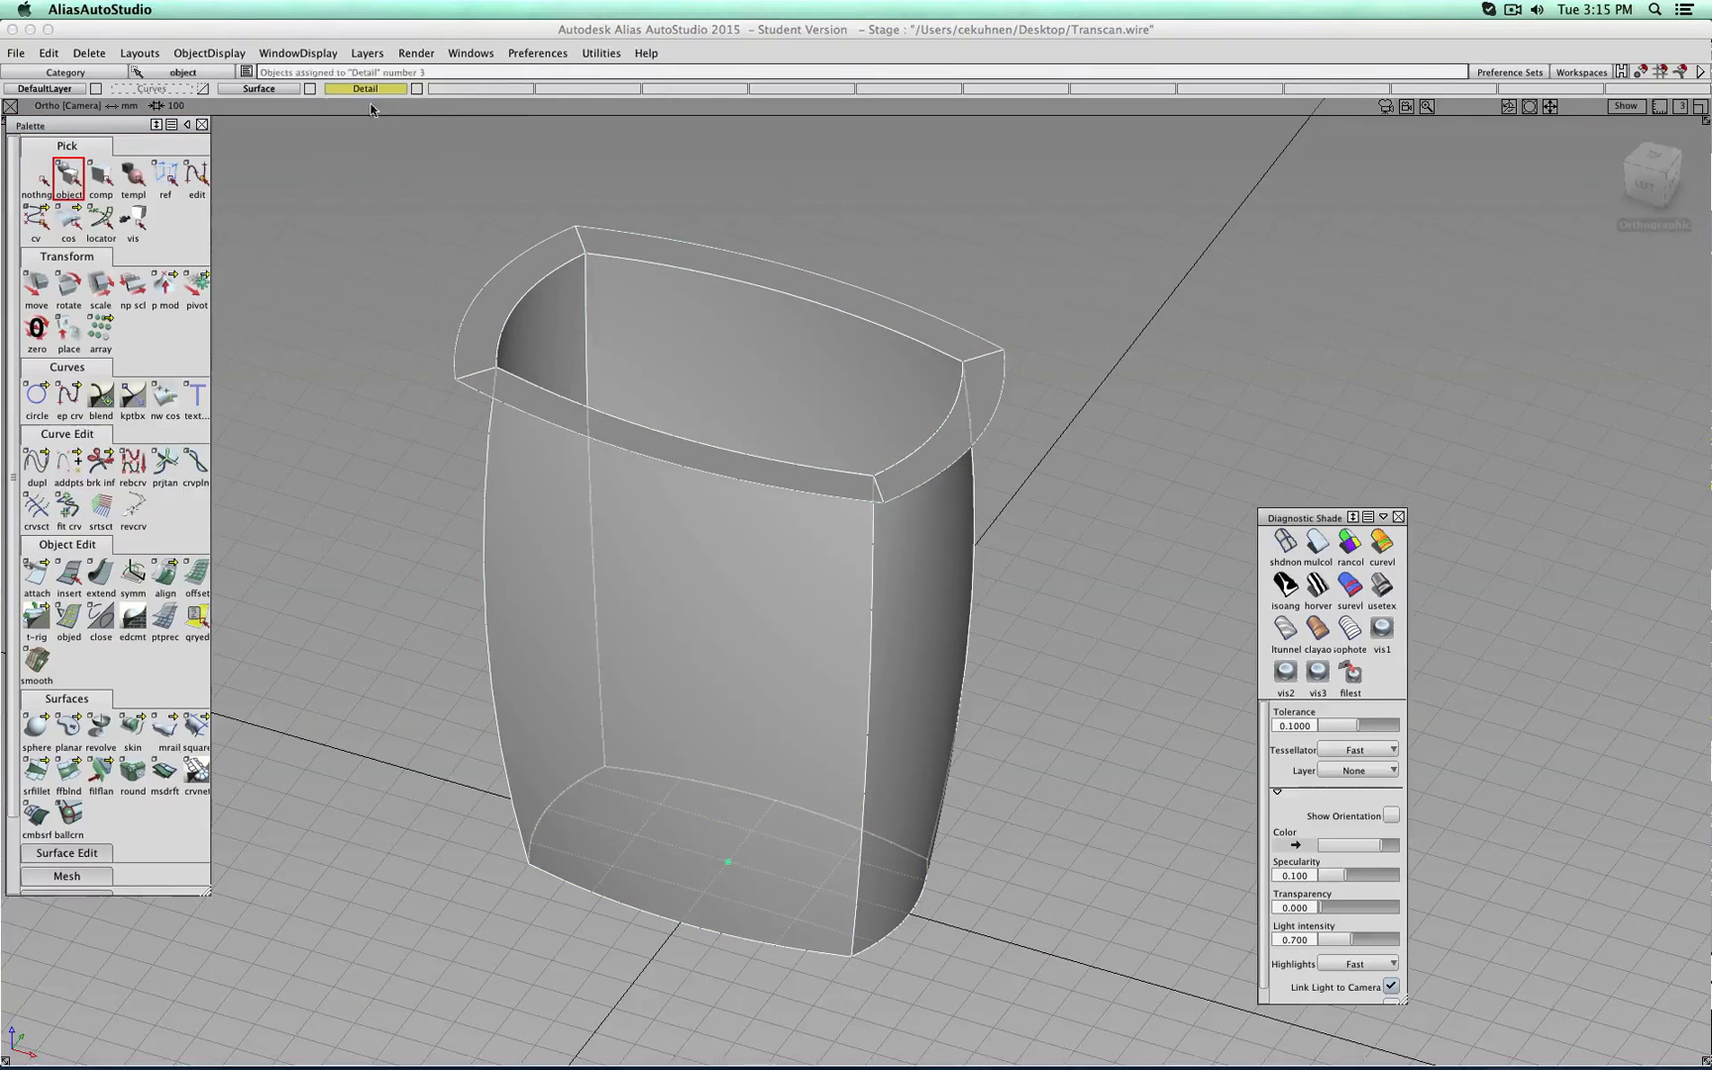
Hide the Surface layer and apply multi-color shading to the copied surfaces on the Detail layer.
left_click(310, 89)
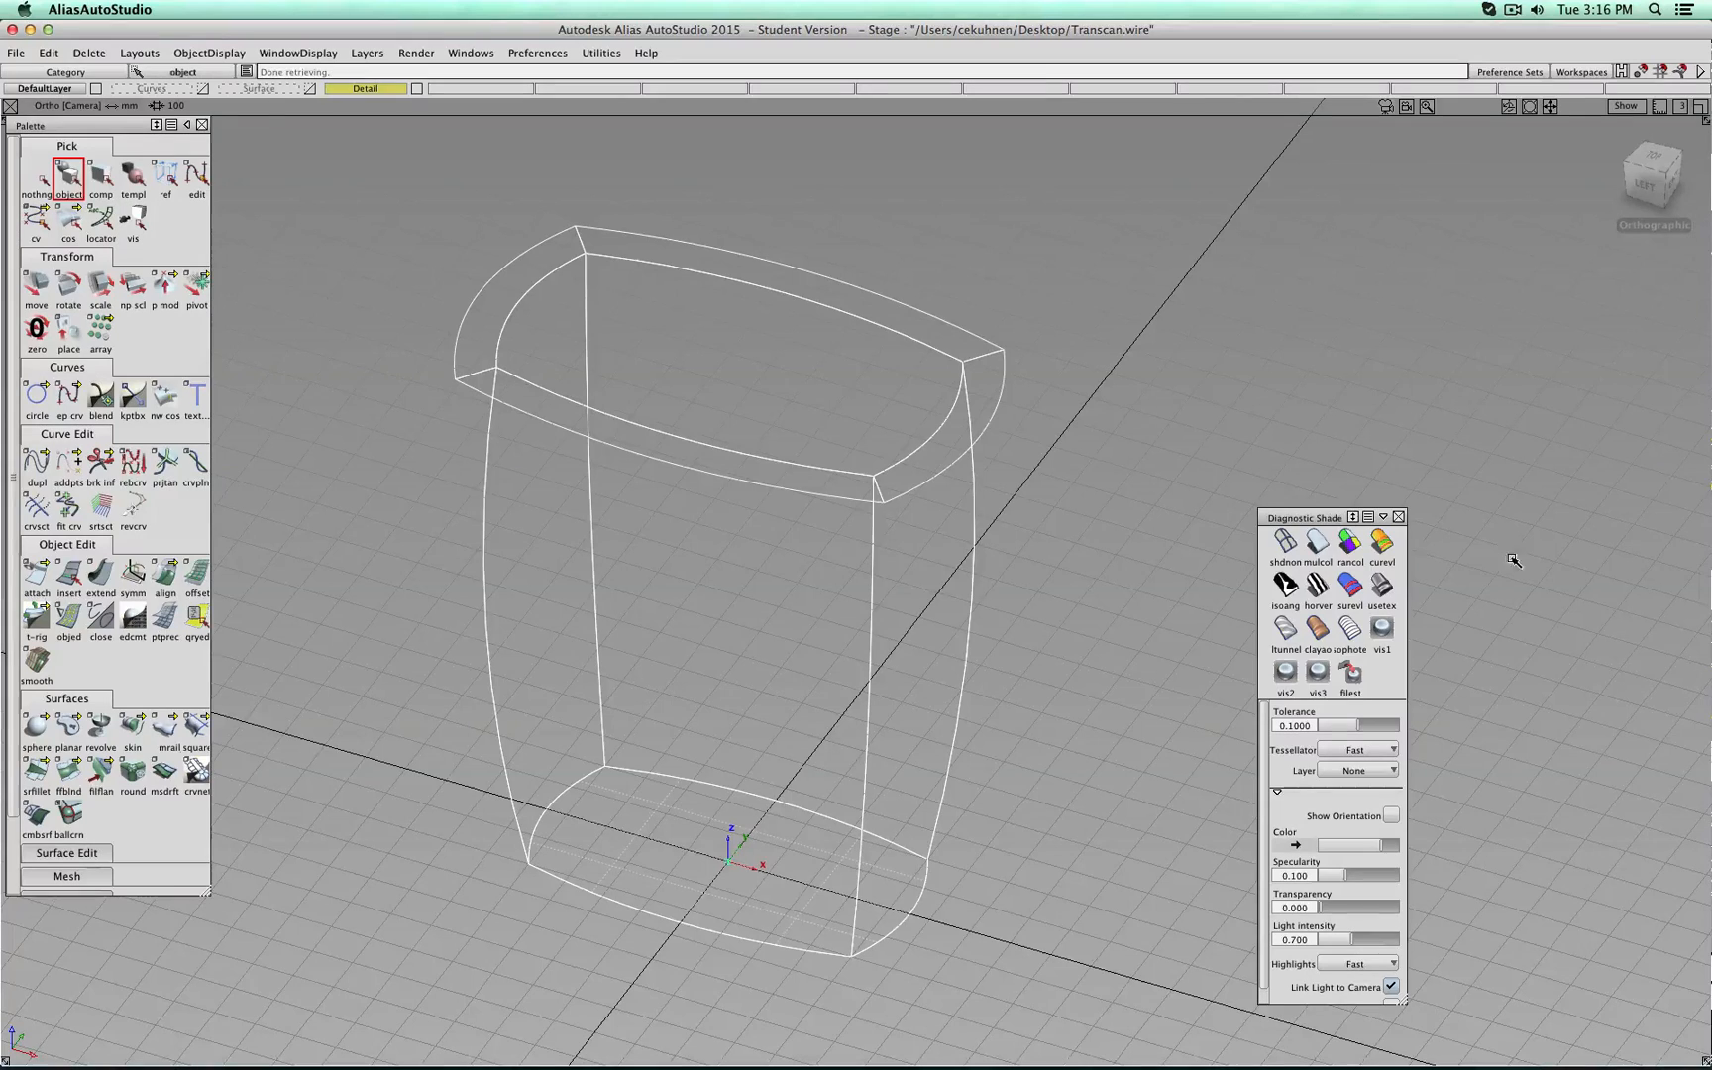
left_click(1317, 543)
left_click_drag(1076, 582, 1077, 545, "shift+super")
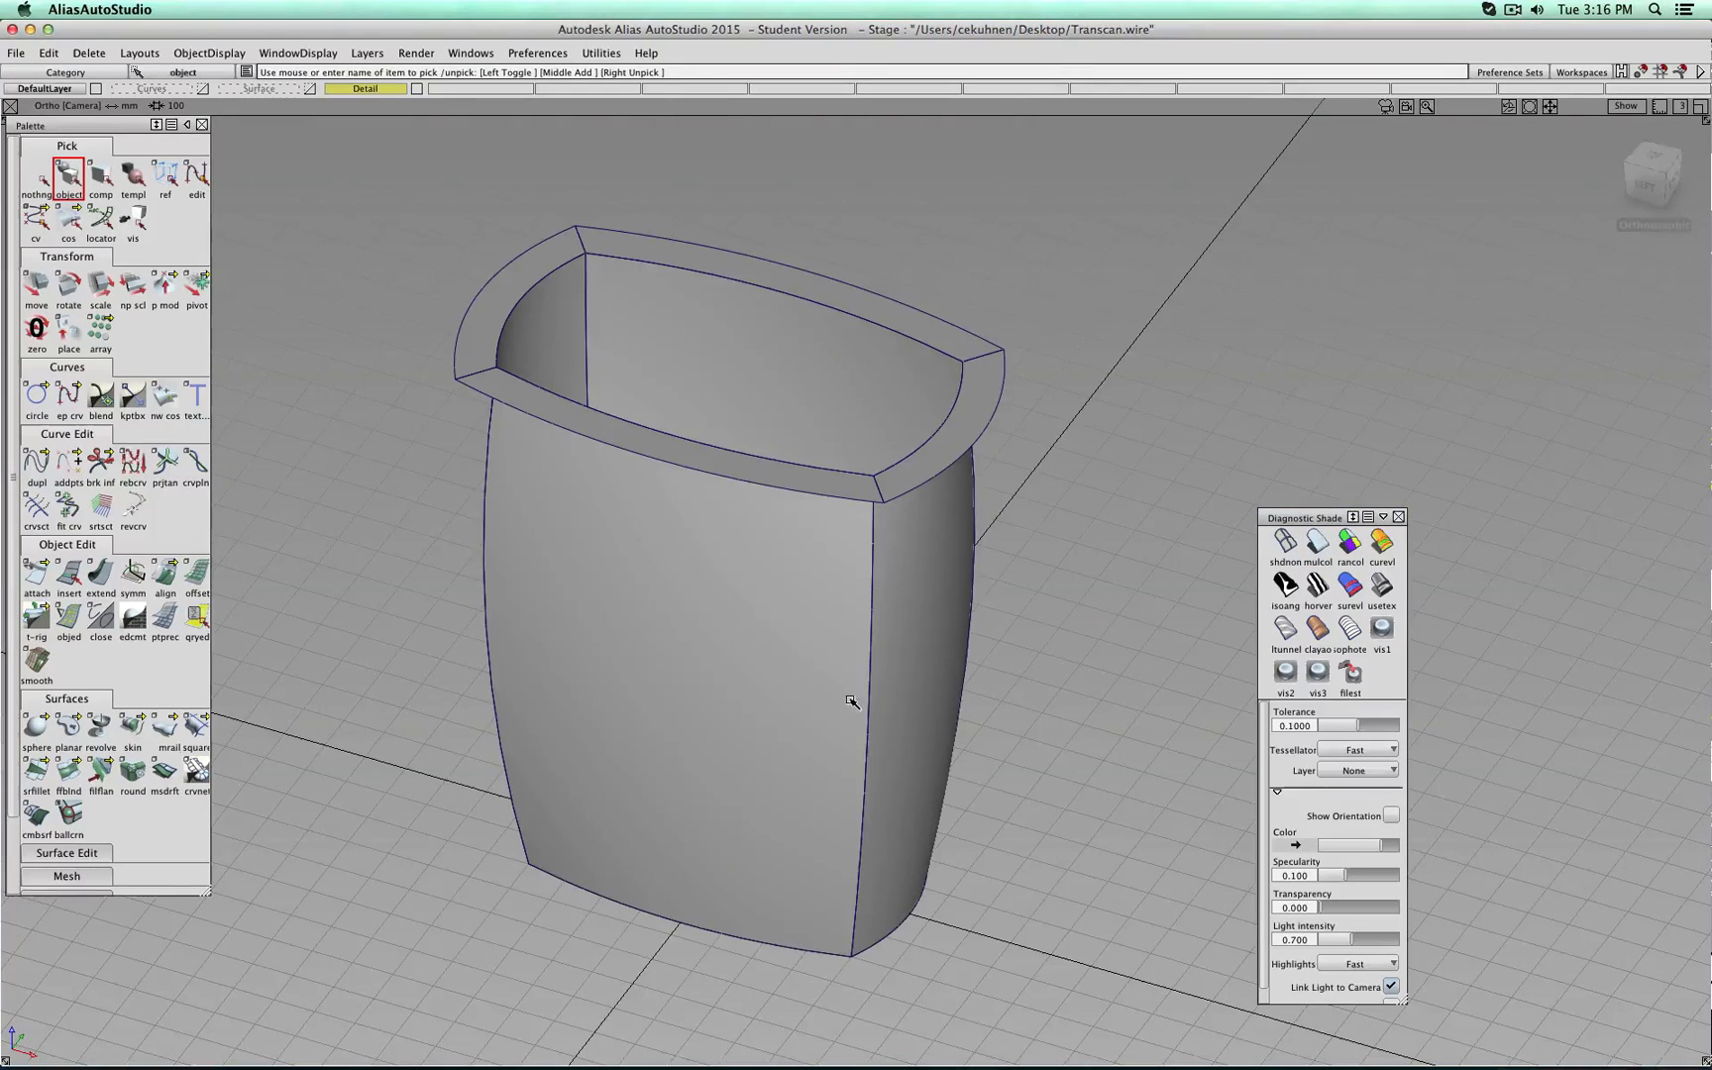
Try to round the body with the Round tool, choosing the four inner rim edges and three of the vertical corner edges.
left_click(132, 773)
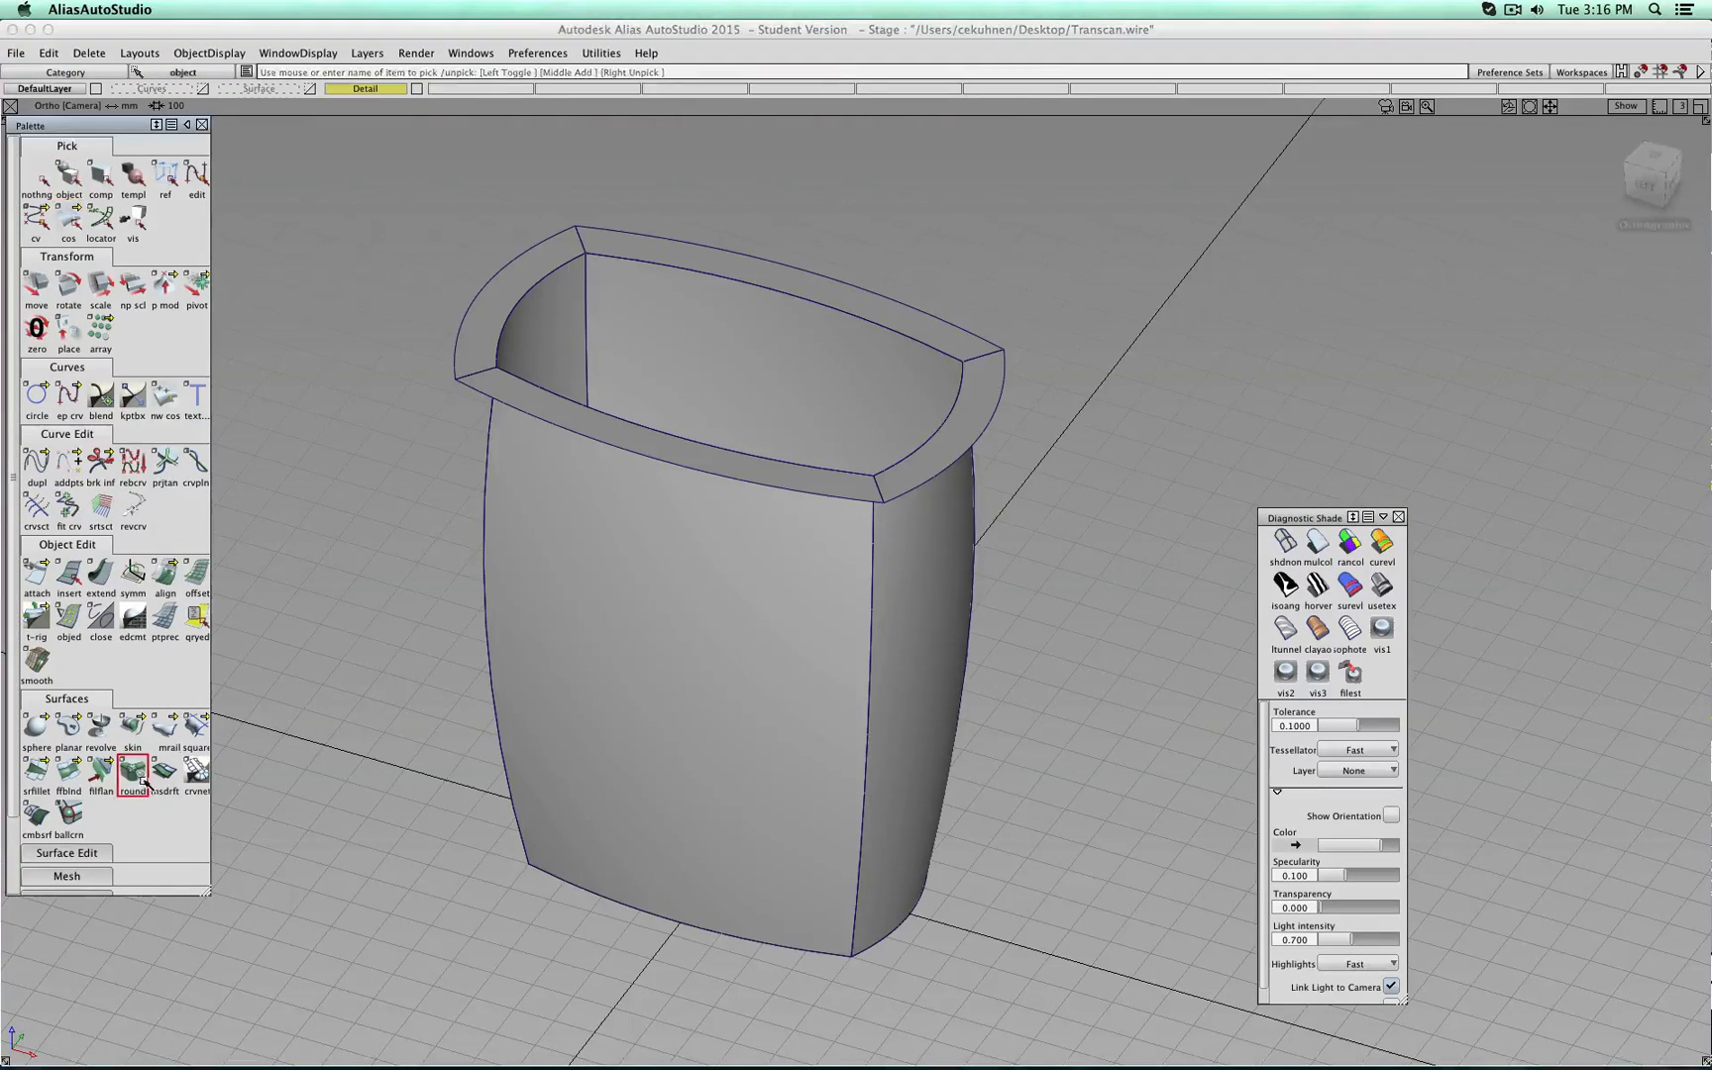
left_click(876, 560)
left_click(897, 465)
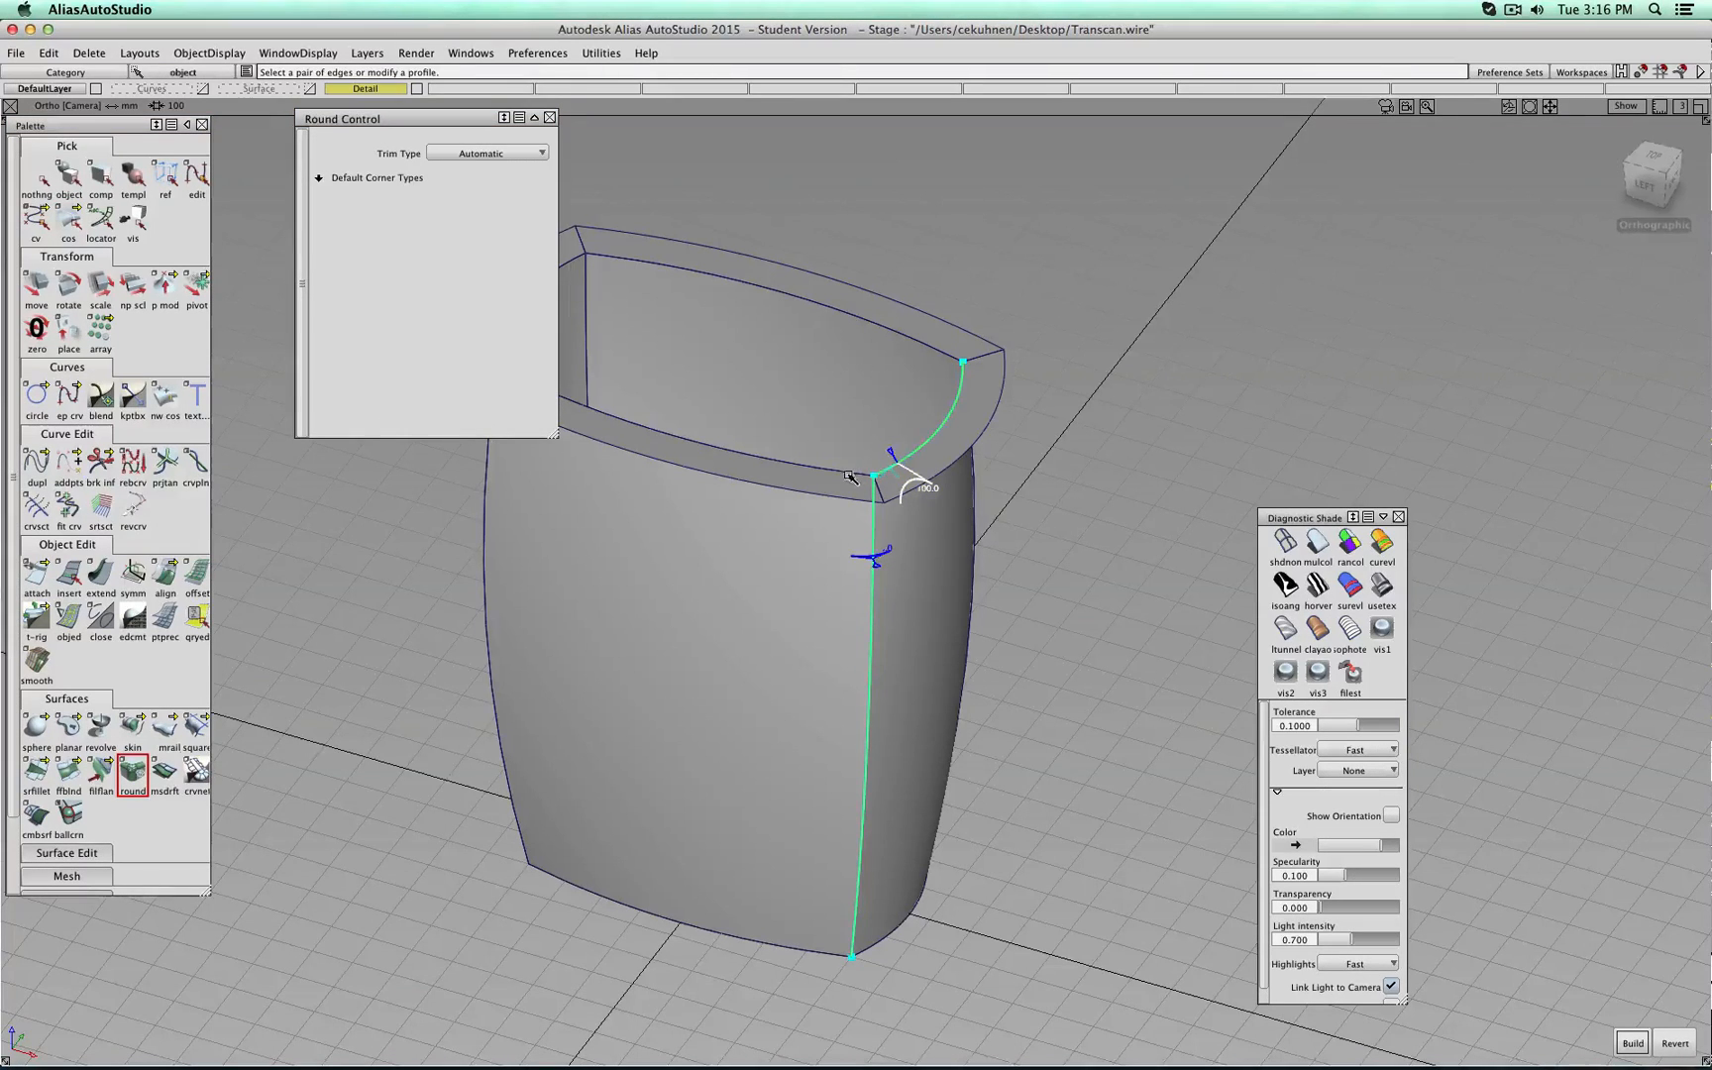
left_click(842, 467)
left_click_drag(813, 473, 836, 314, "alt+shift")
left_click(835, 314)
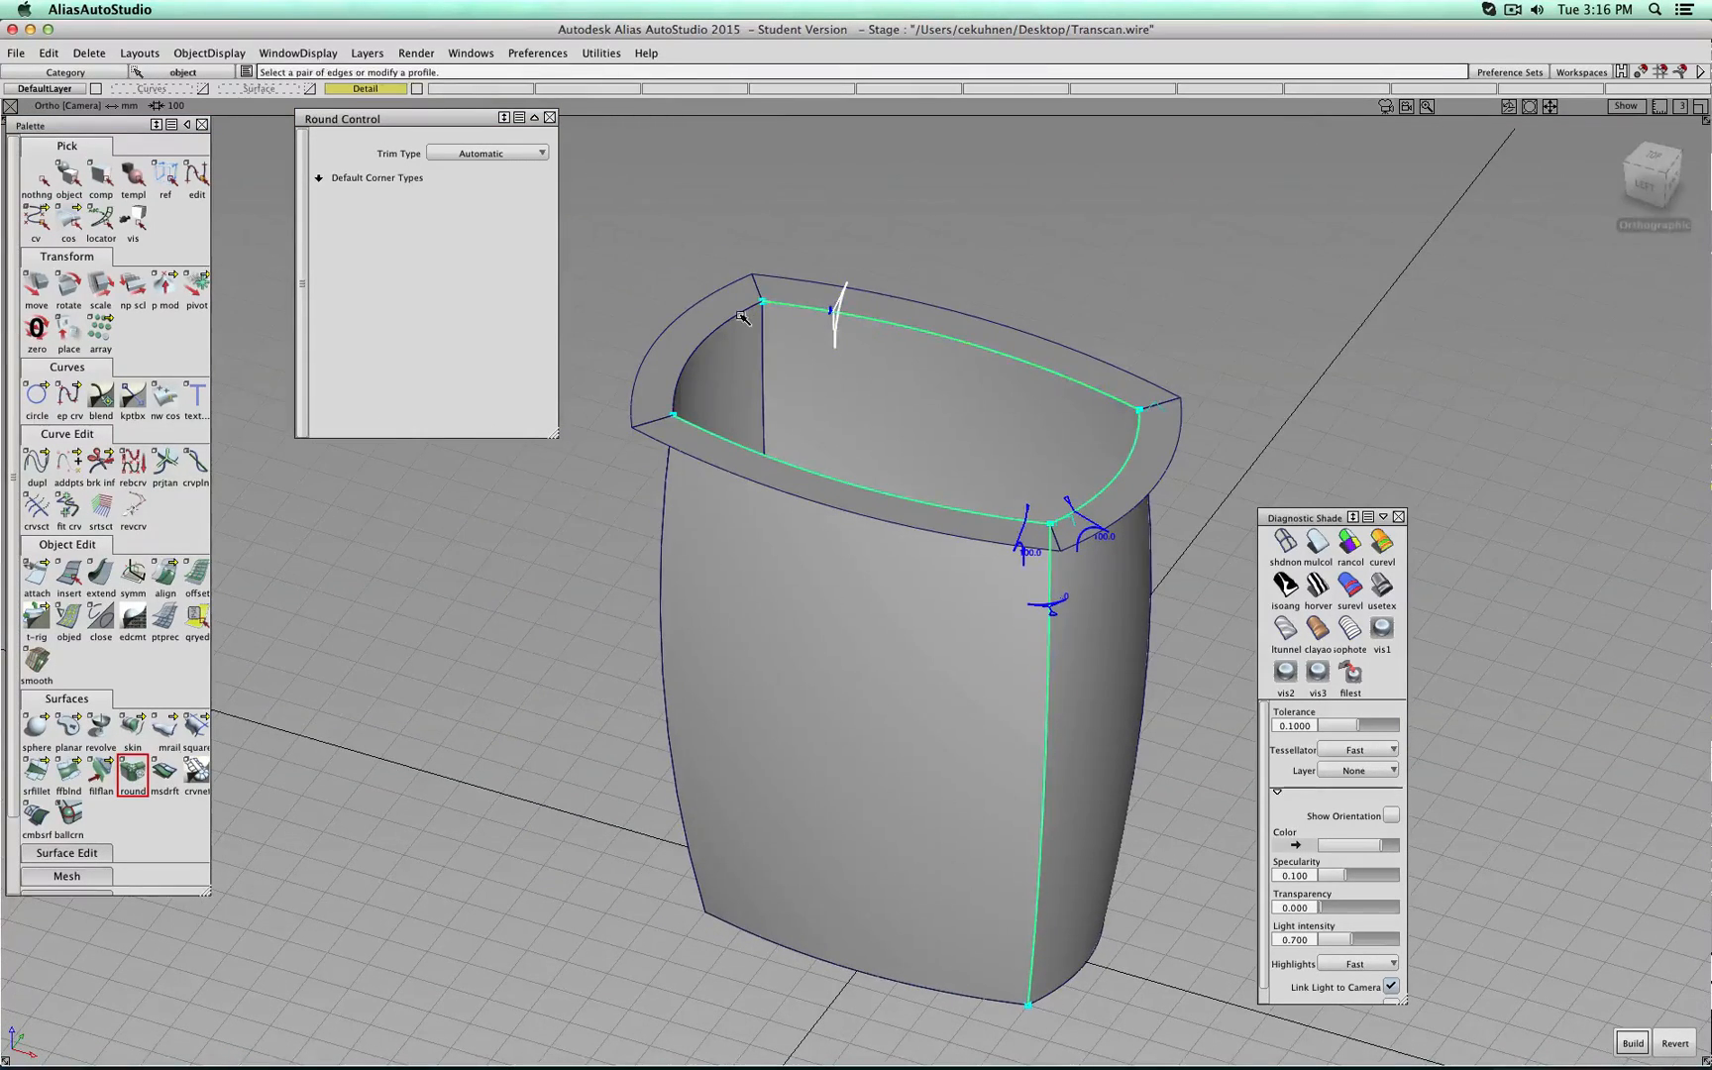
left_click(699, 342)
left_click(767, 436)
left_click(664, 501)
key("shift+alt")
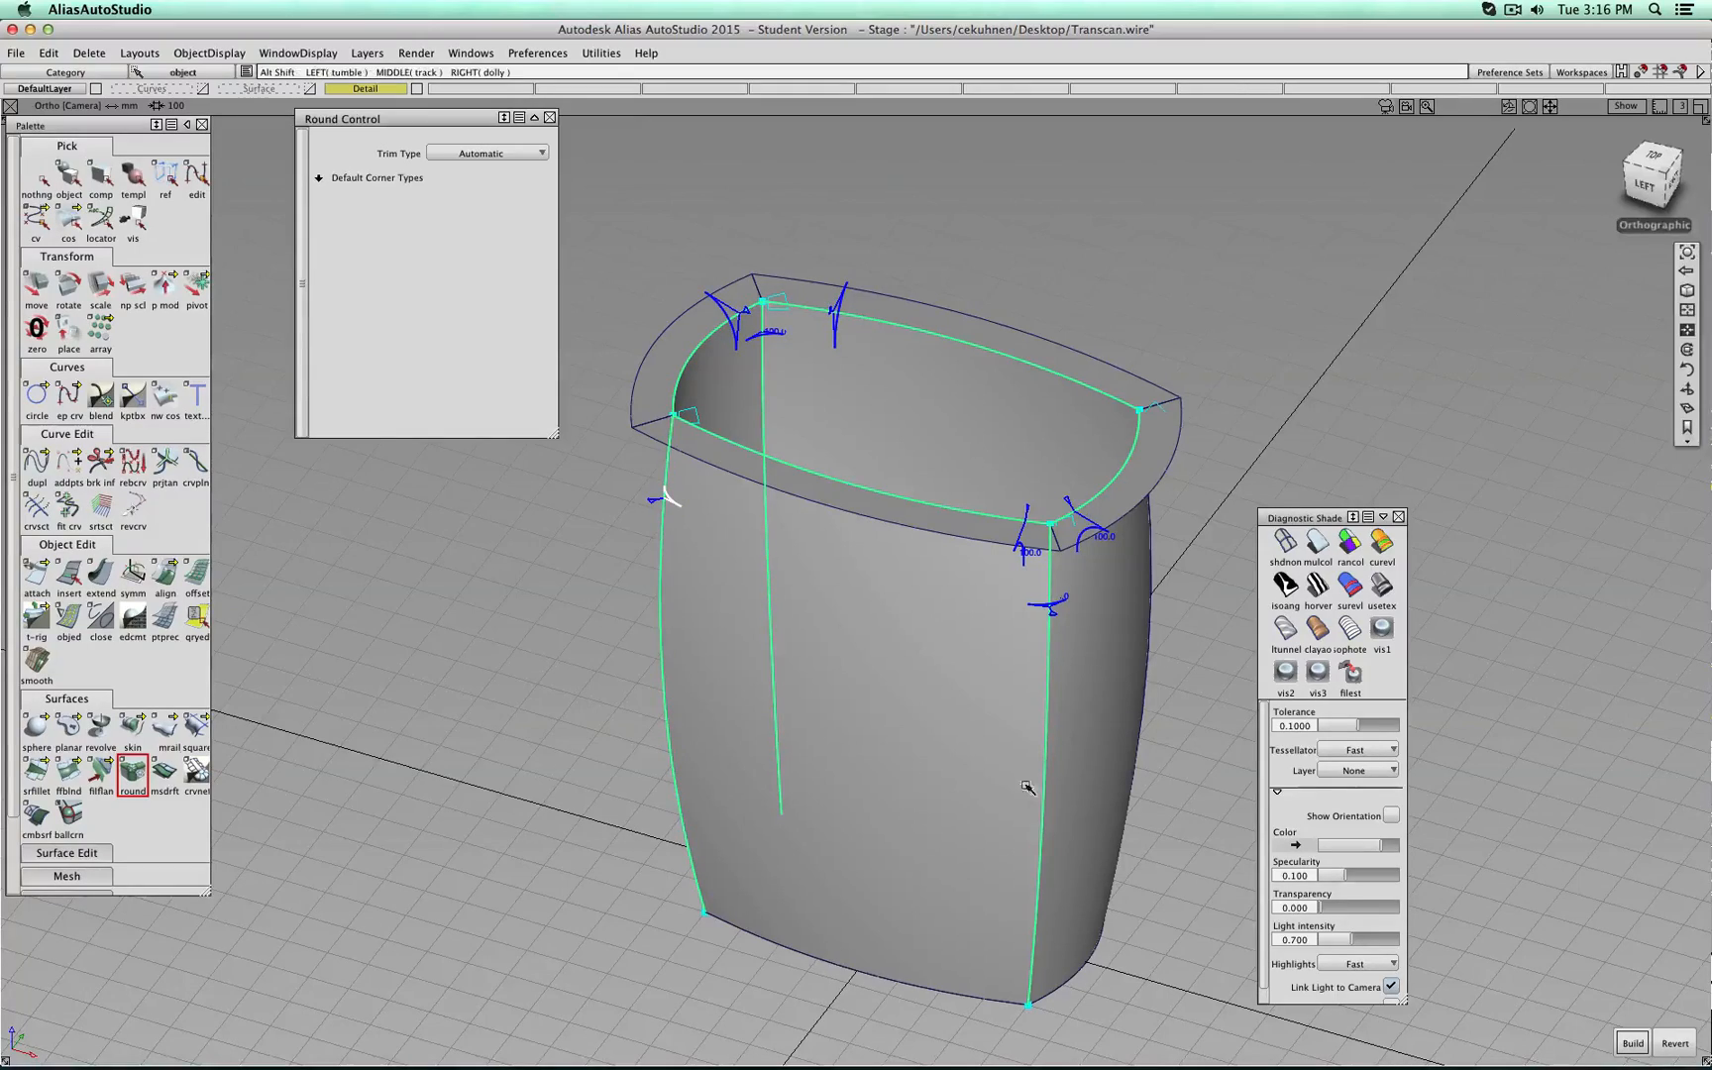
Add the remaining vertical corner edge and the four bottom edges to the round.
left_click_drag(1152, 690, 604, 475, "alt+shift")
left_click_drag(1183, 484, 763, 418, "alt+shift")
left_click(881, 781)
left_click(844, 854)
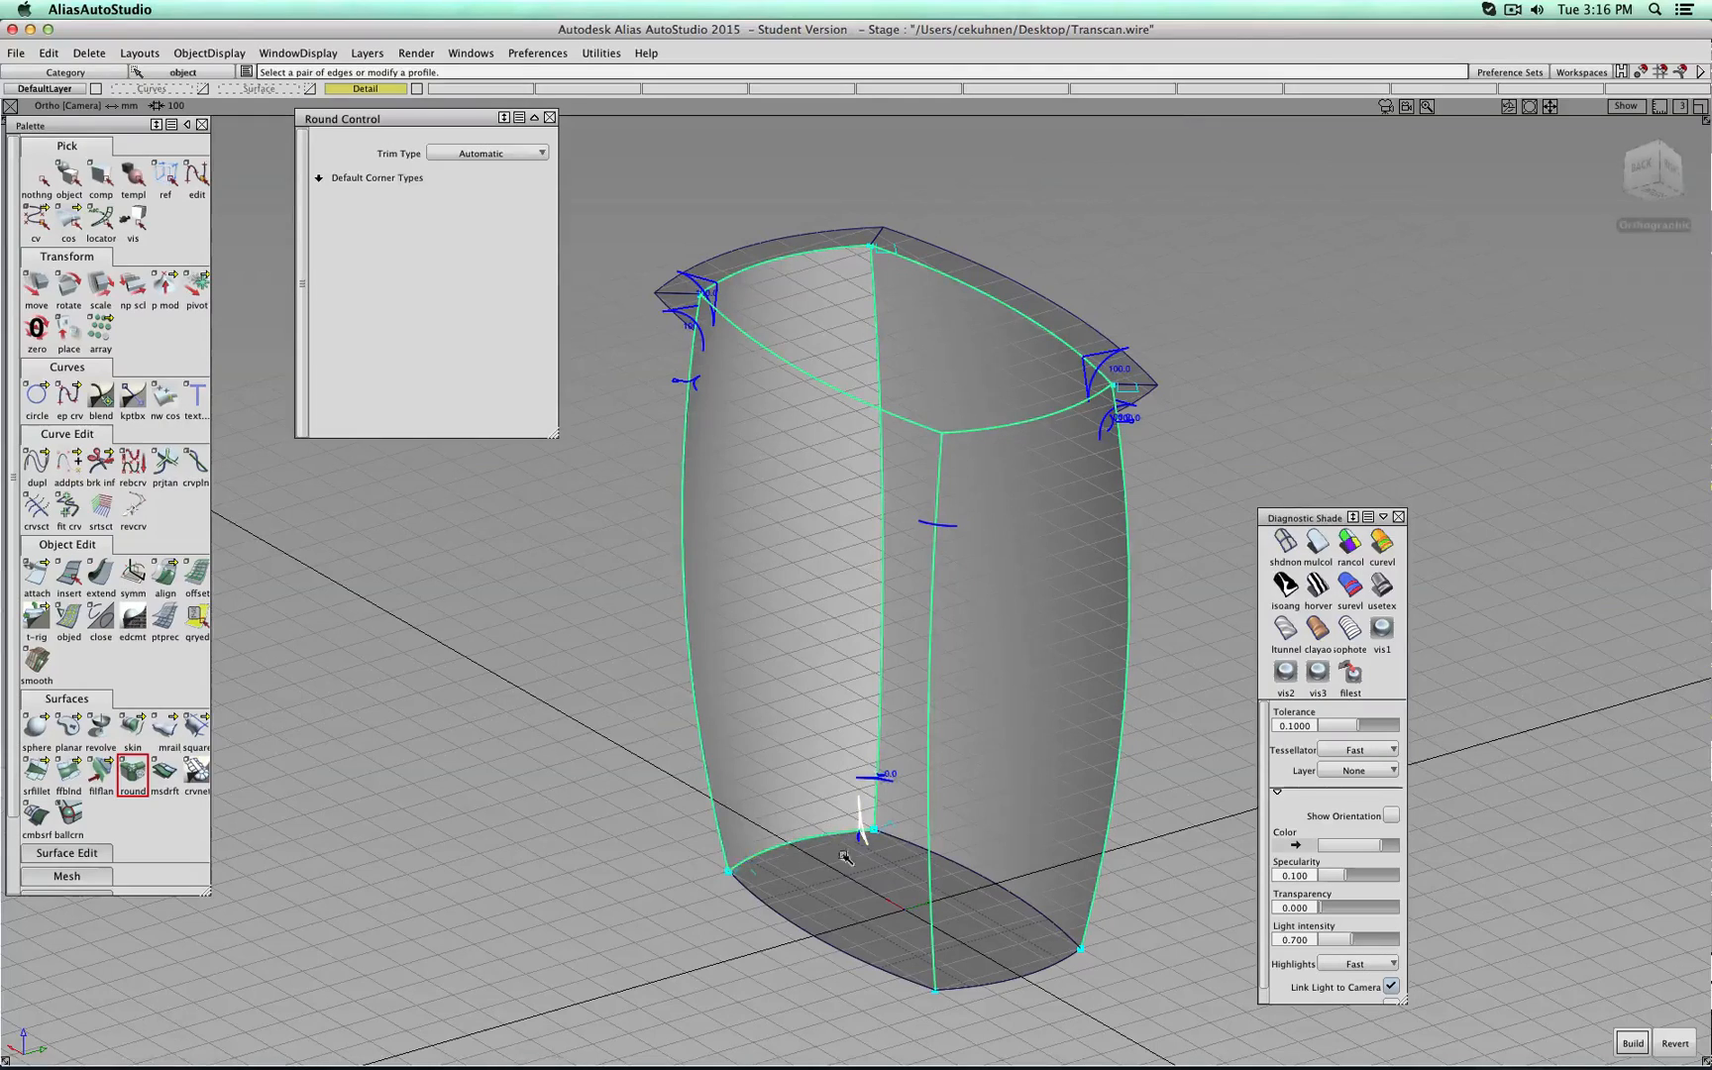
left_click(997, 882)
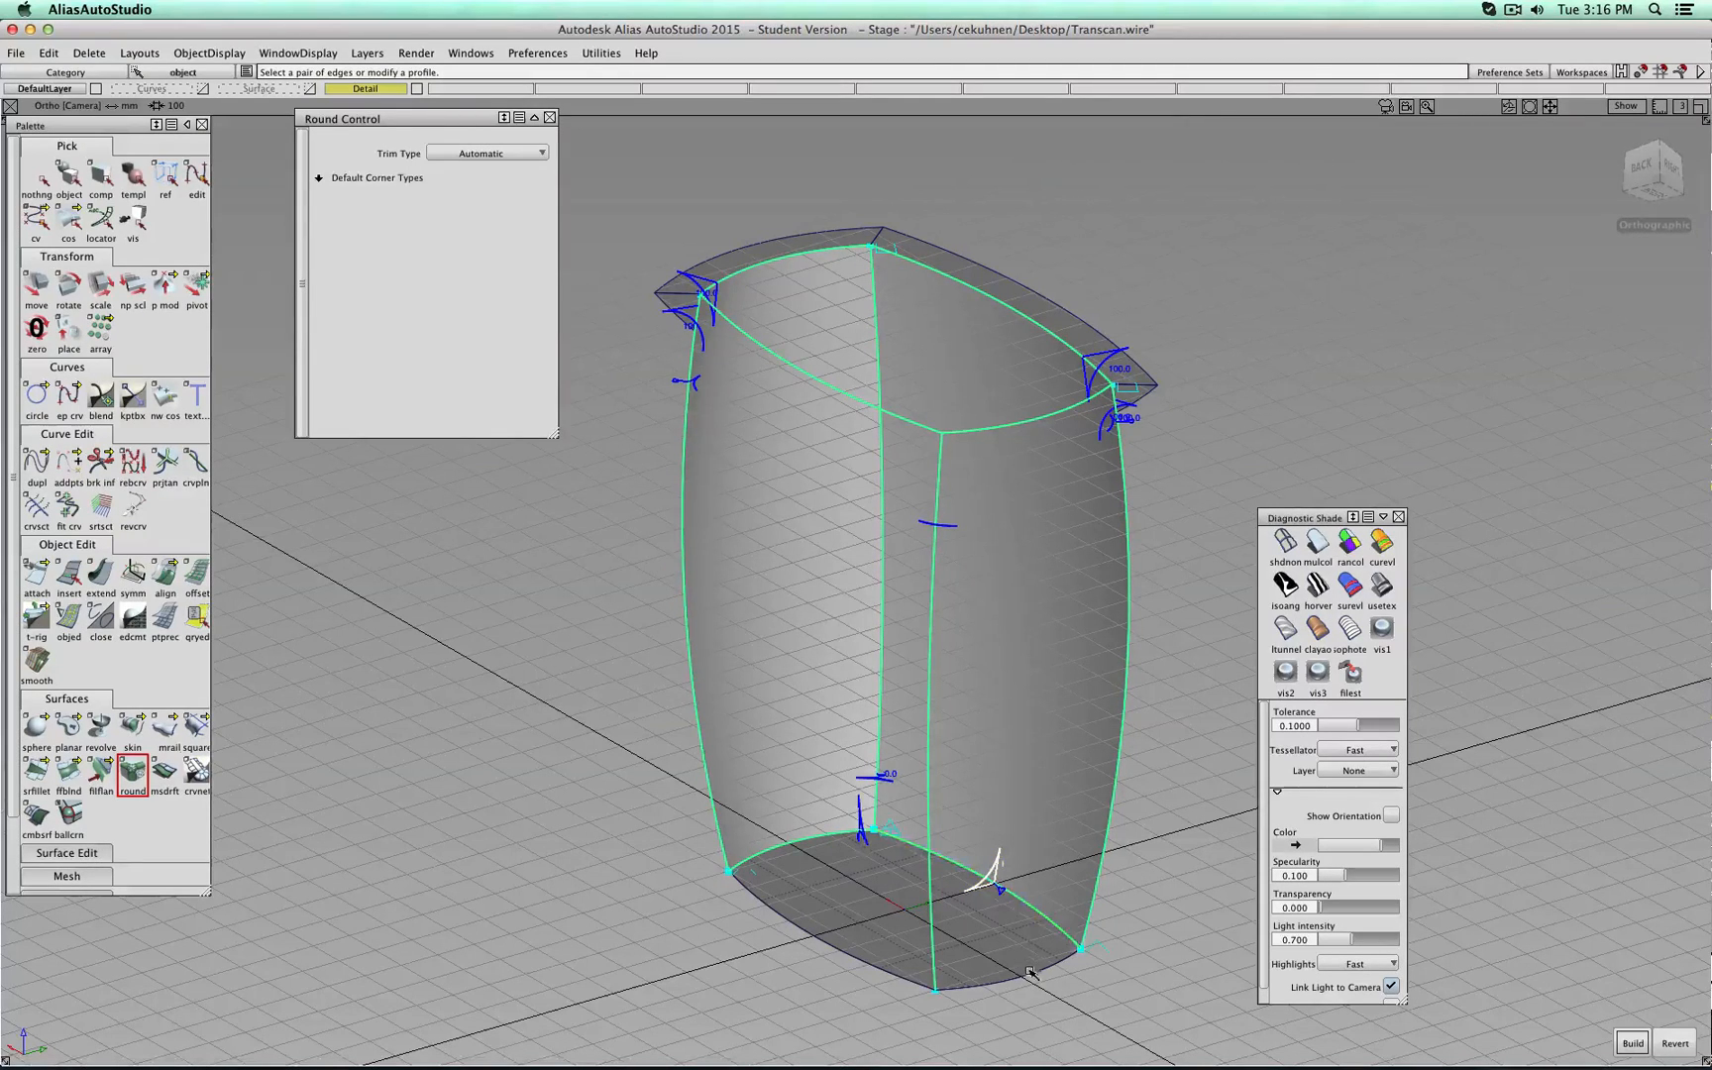
left_click(1025, 969)
left_click(877, 959)
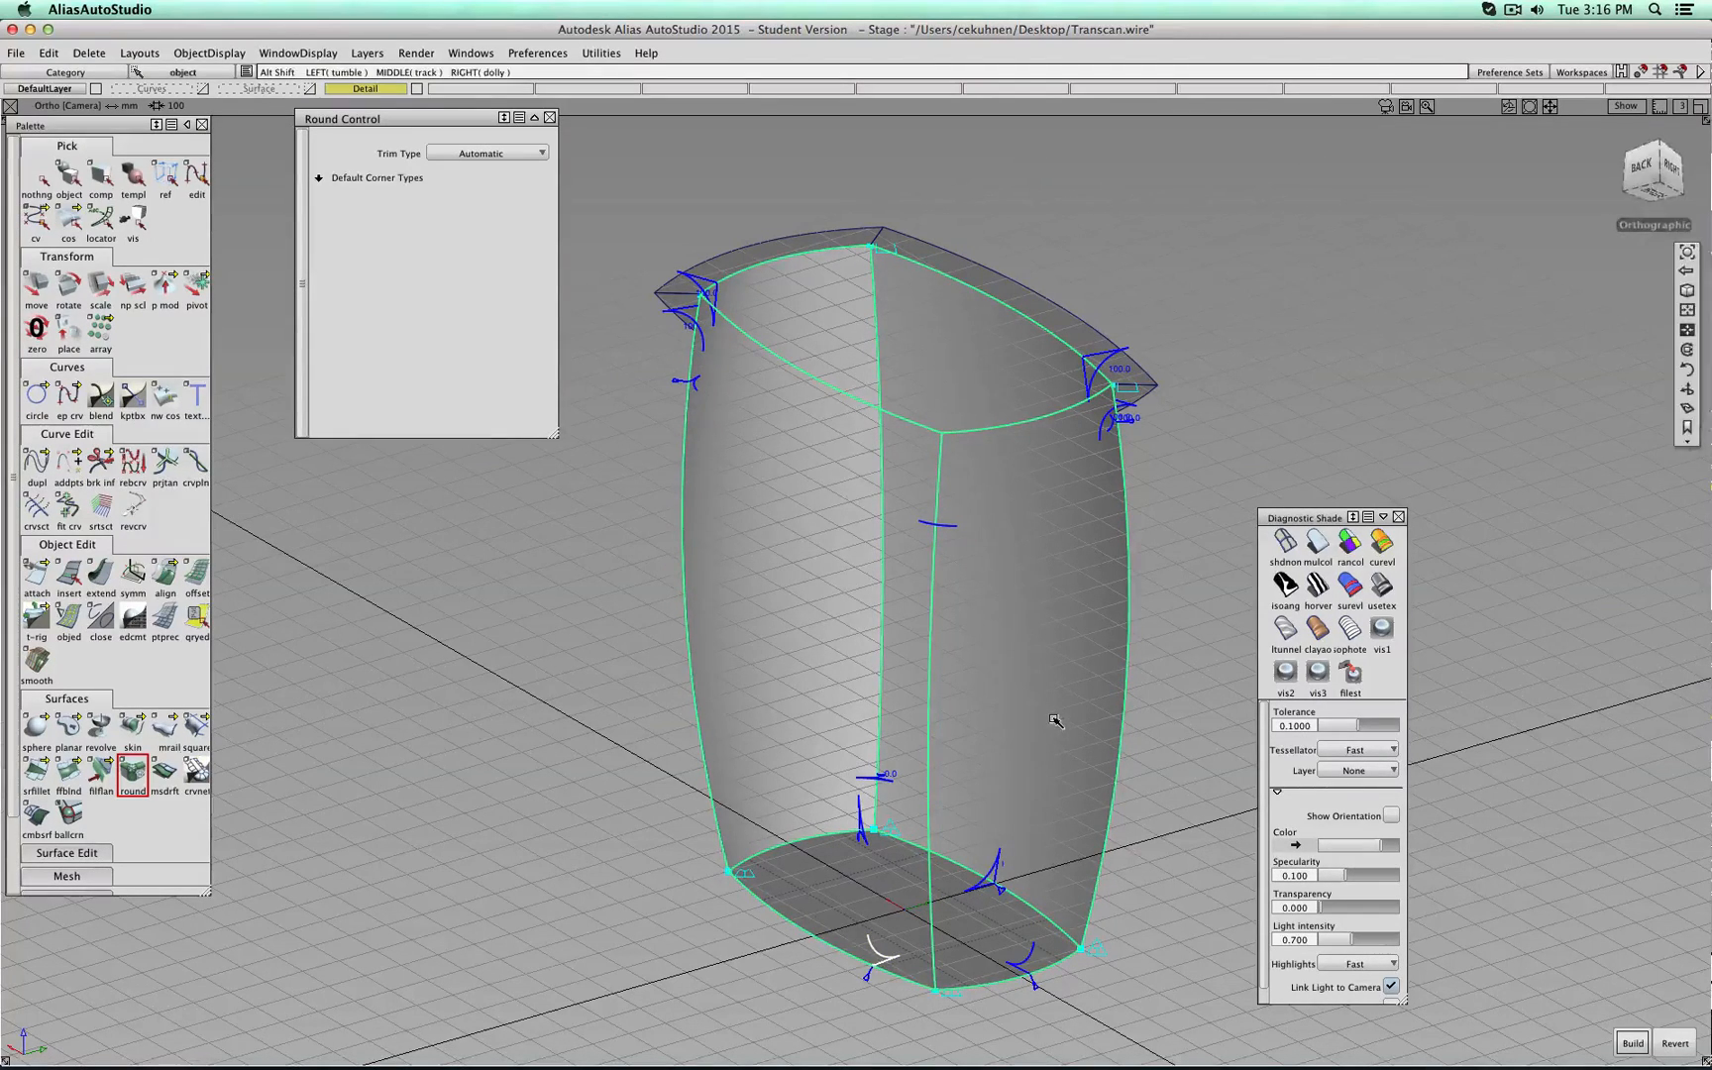
Check the bottom corners of the round from several angles and try to build it.
middle_click_drag(1179, 327, 1268, 325, "alt+shift")
left_click_drag(1268, 325, 1173, 708, "alt+shift")
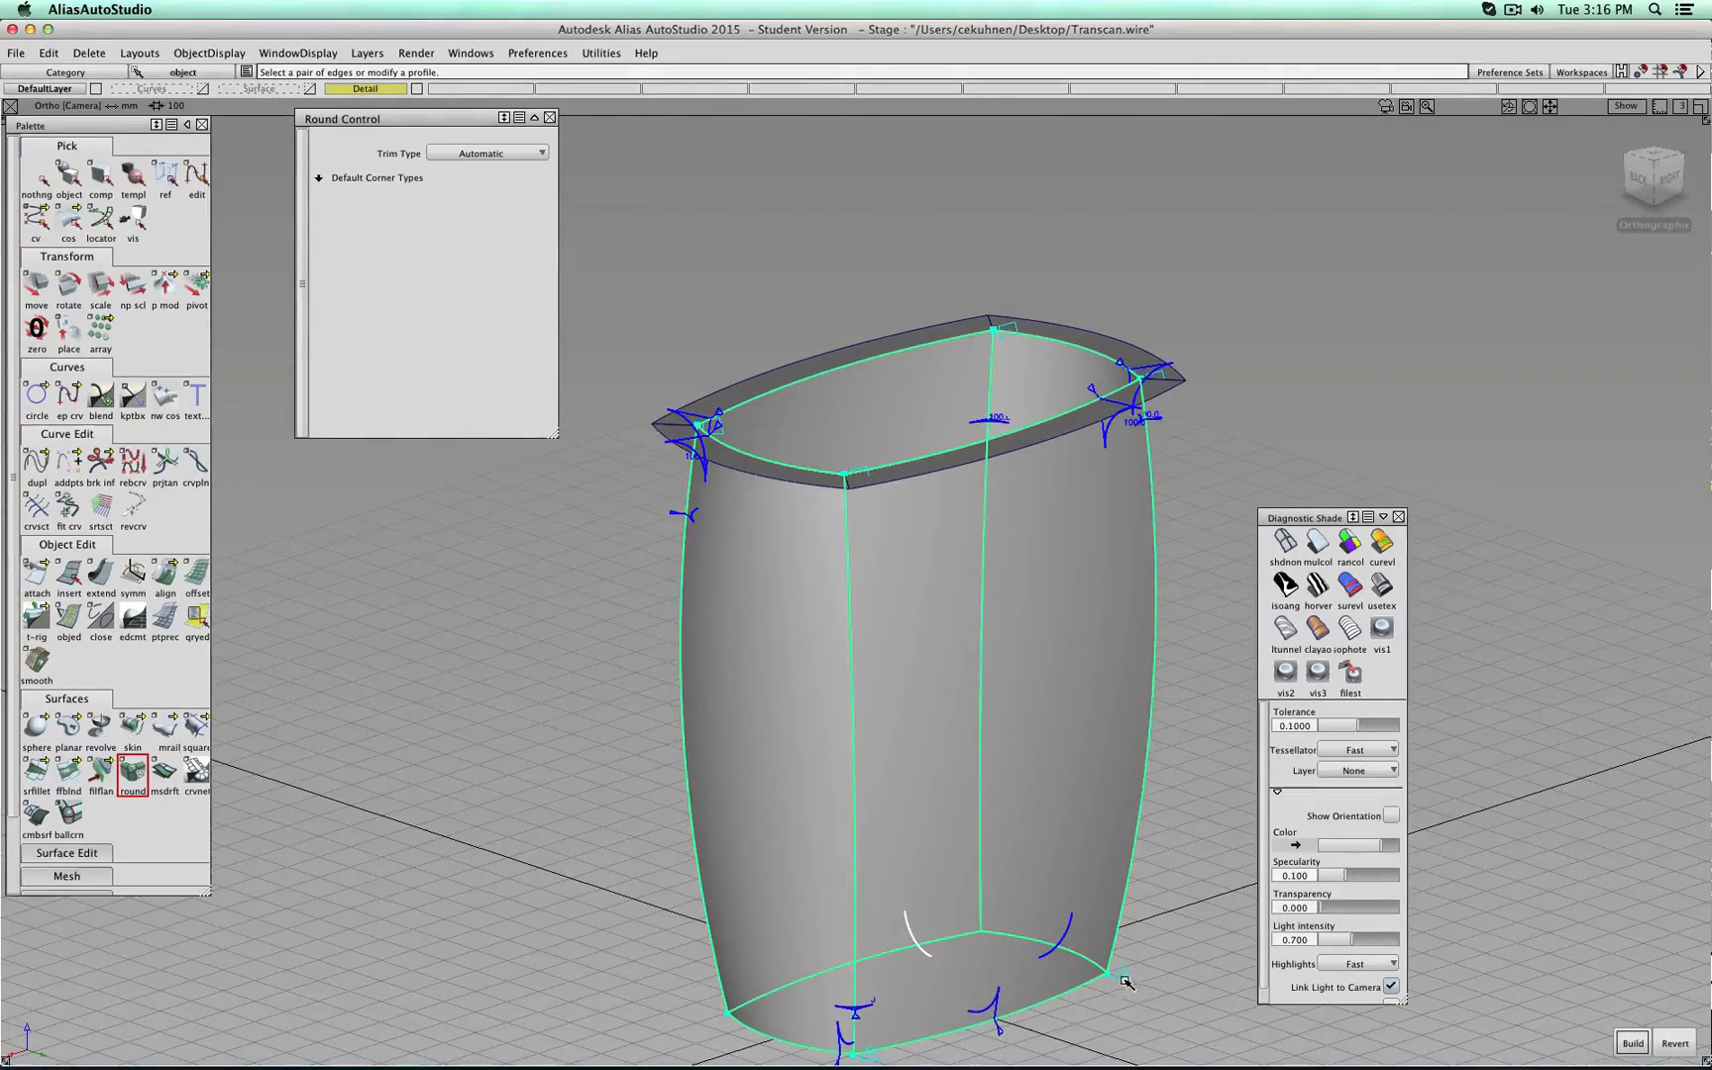
middle_click_drag(921, 1013, 957, 830, "alt+shift")
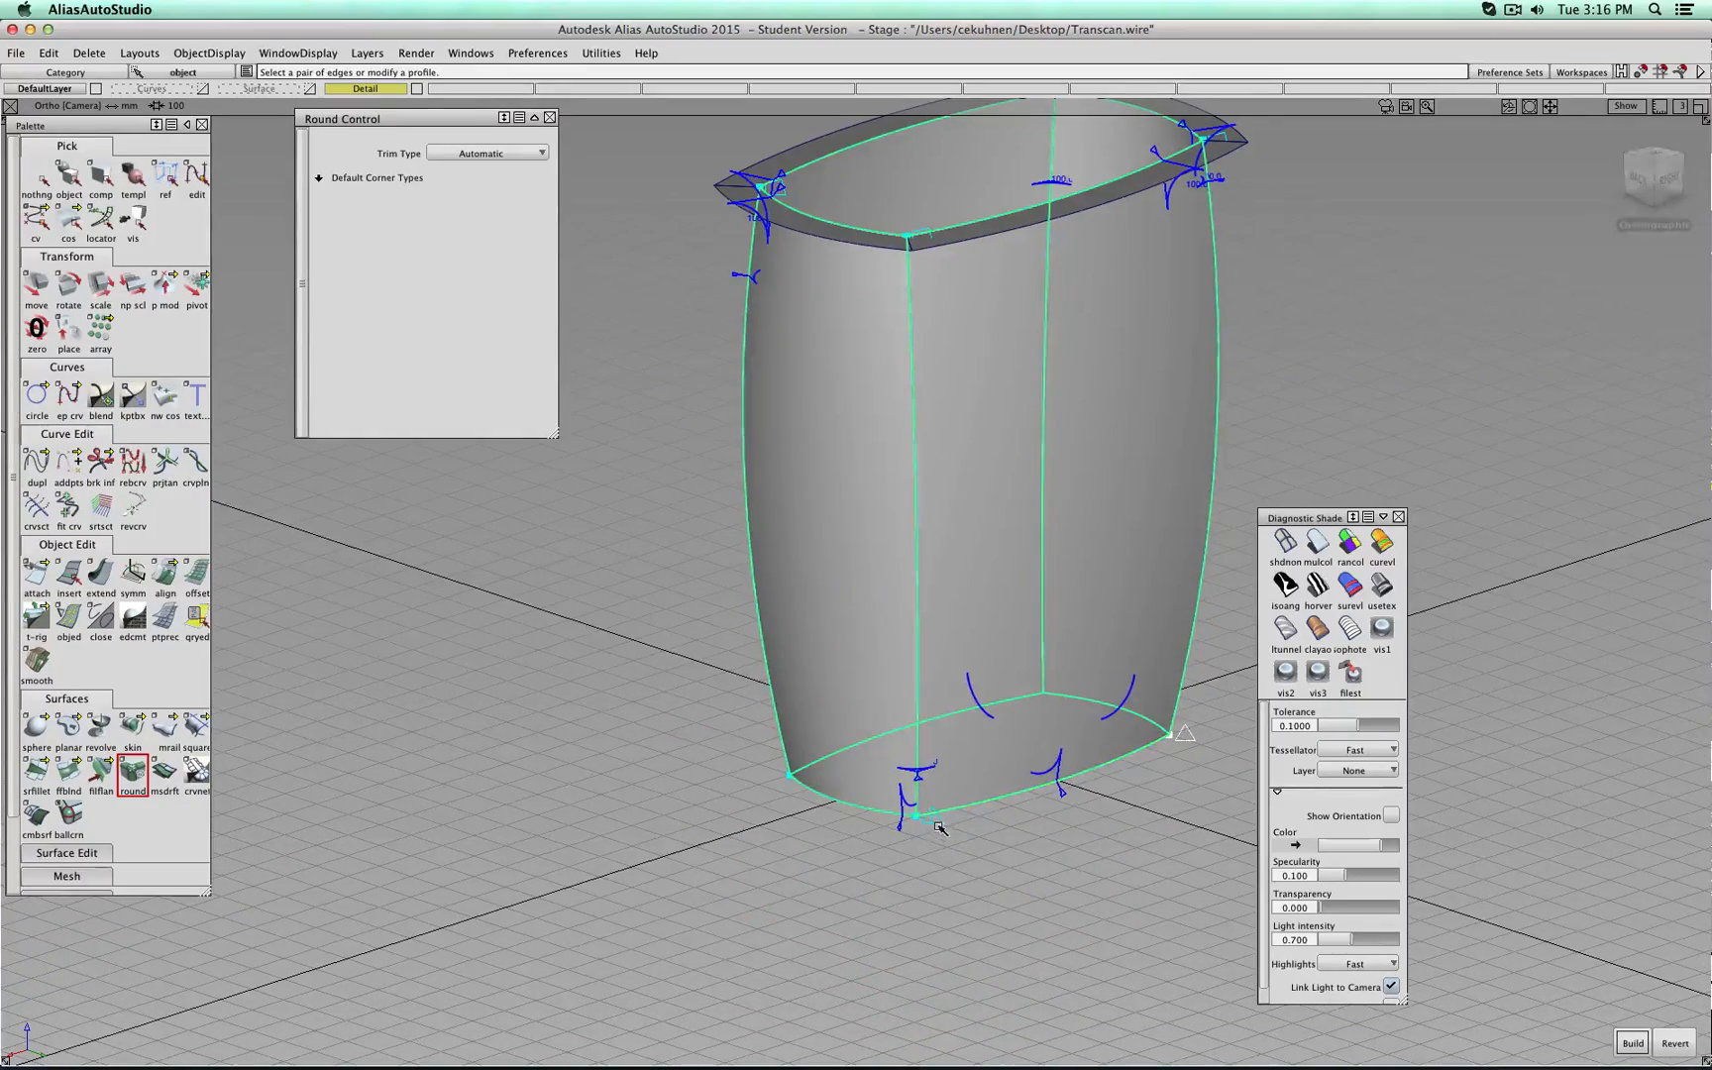
mouse_move(844, 845)
left_mouse_down("alt+shift")
mouse_move(1097, 791)
mouse_move(834, 814)
left_mouse_up("alt+shift")
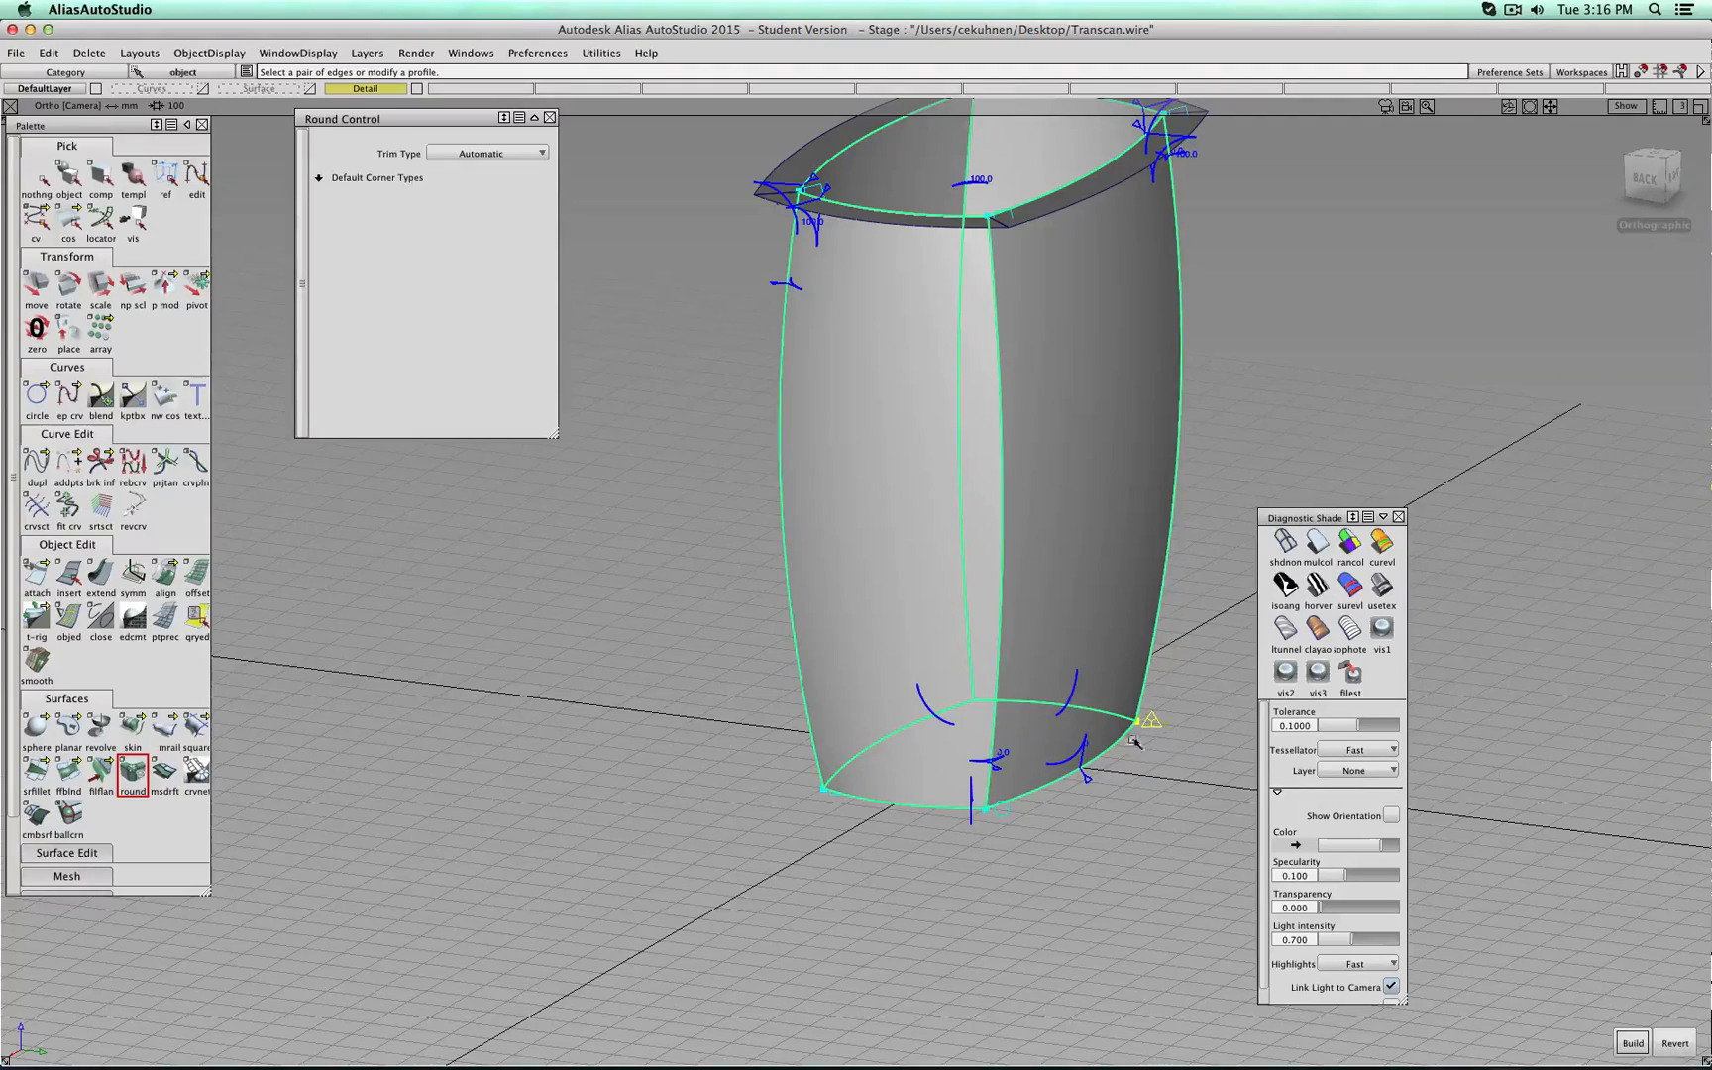
left_click_drag(1001, 795, 932, 796, "alt+shift")
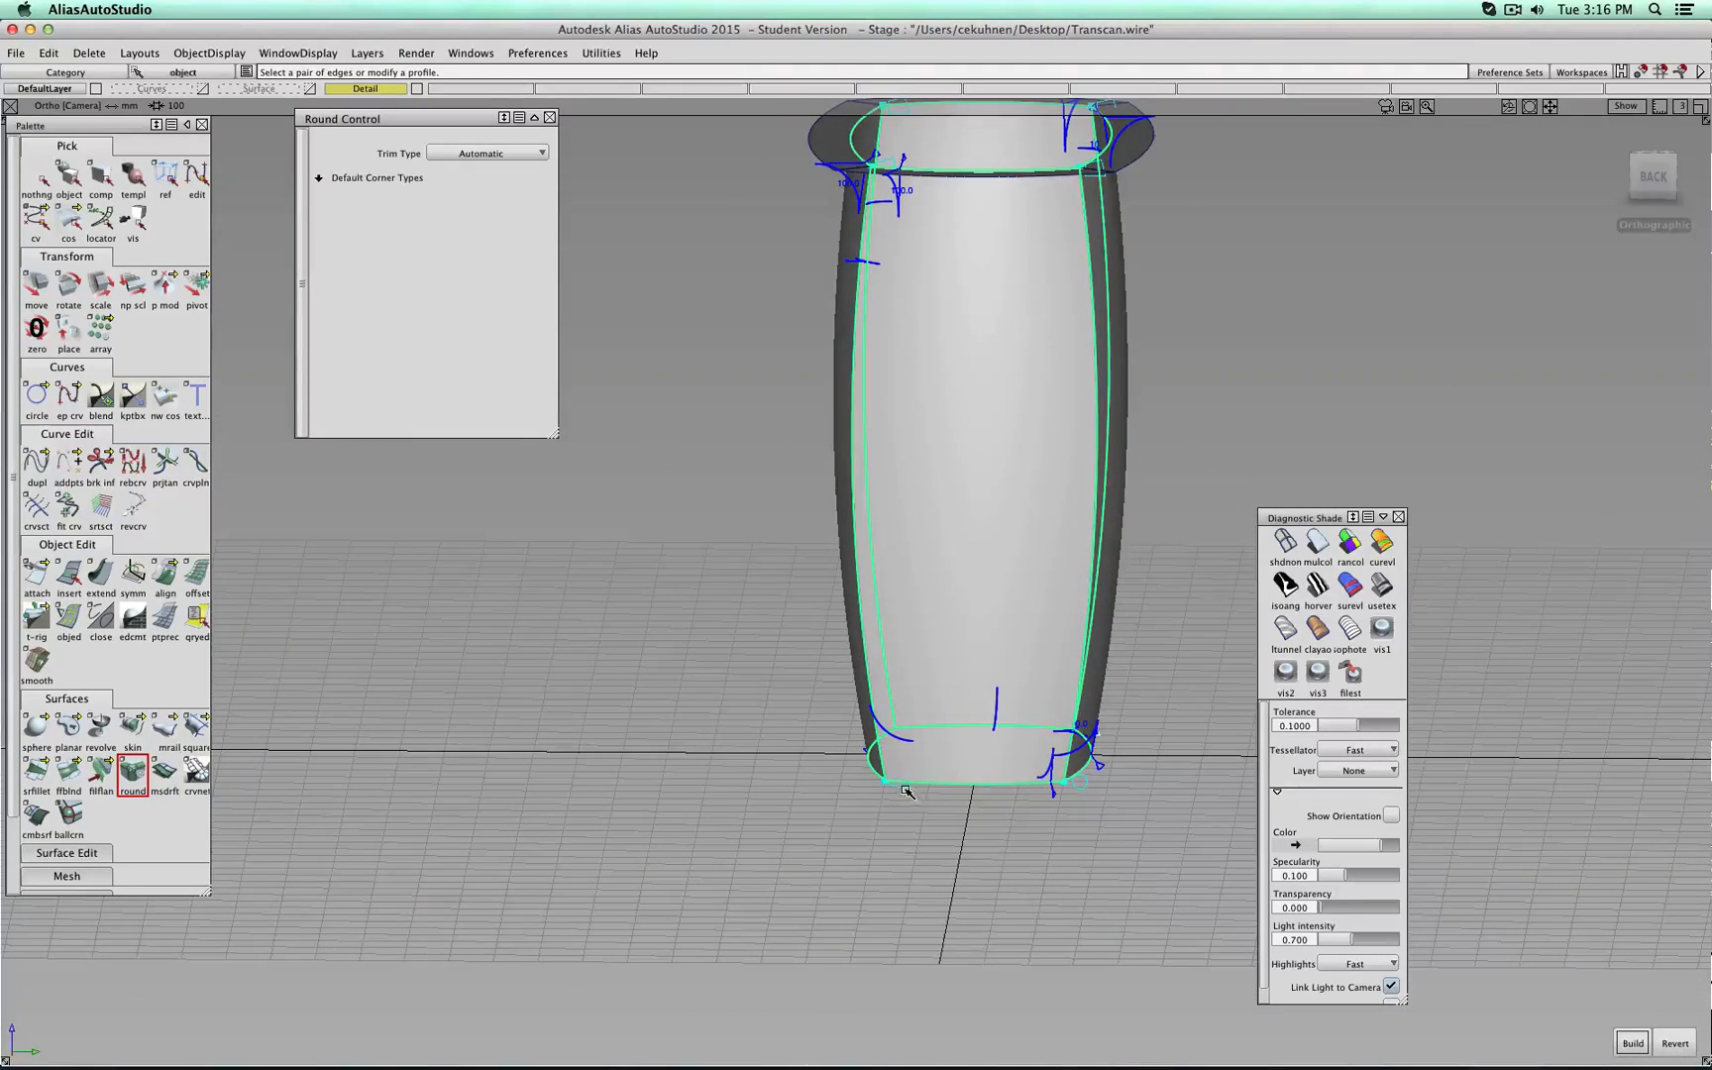
left_click_drag(1097, 791, 1526, 971, "alt+shift")
left_click(1632, 1041)
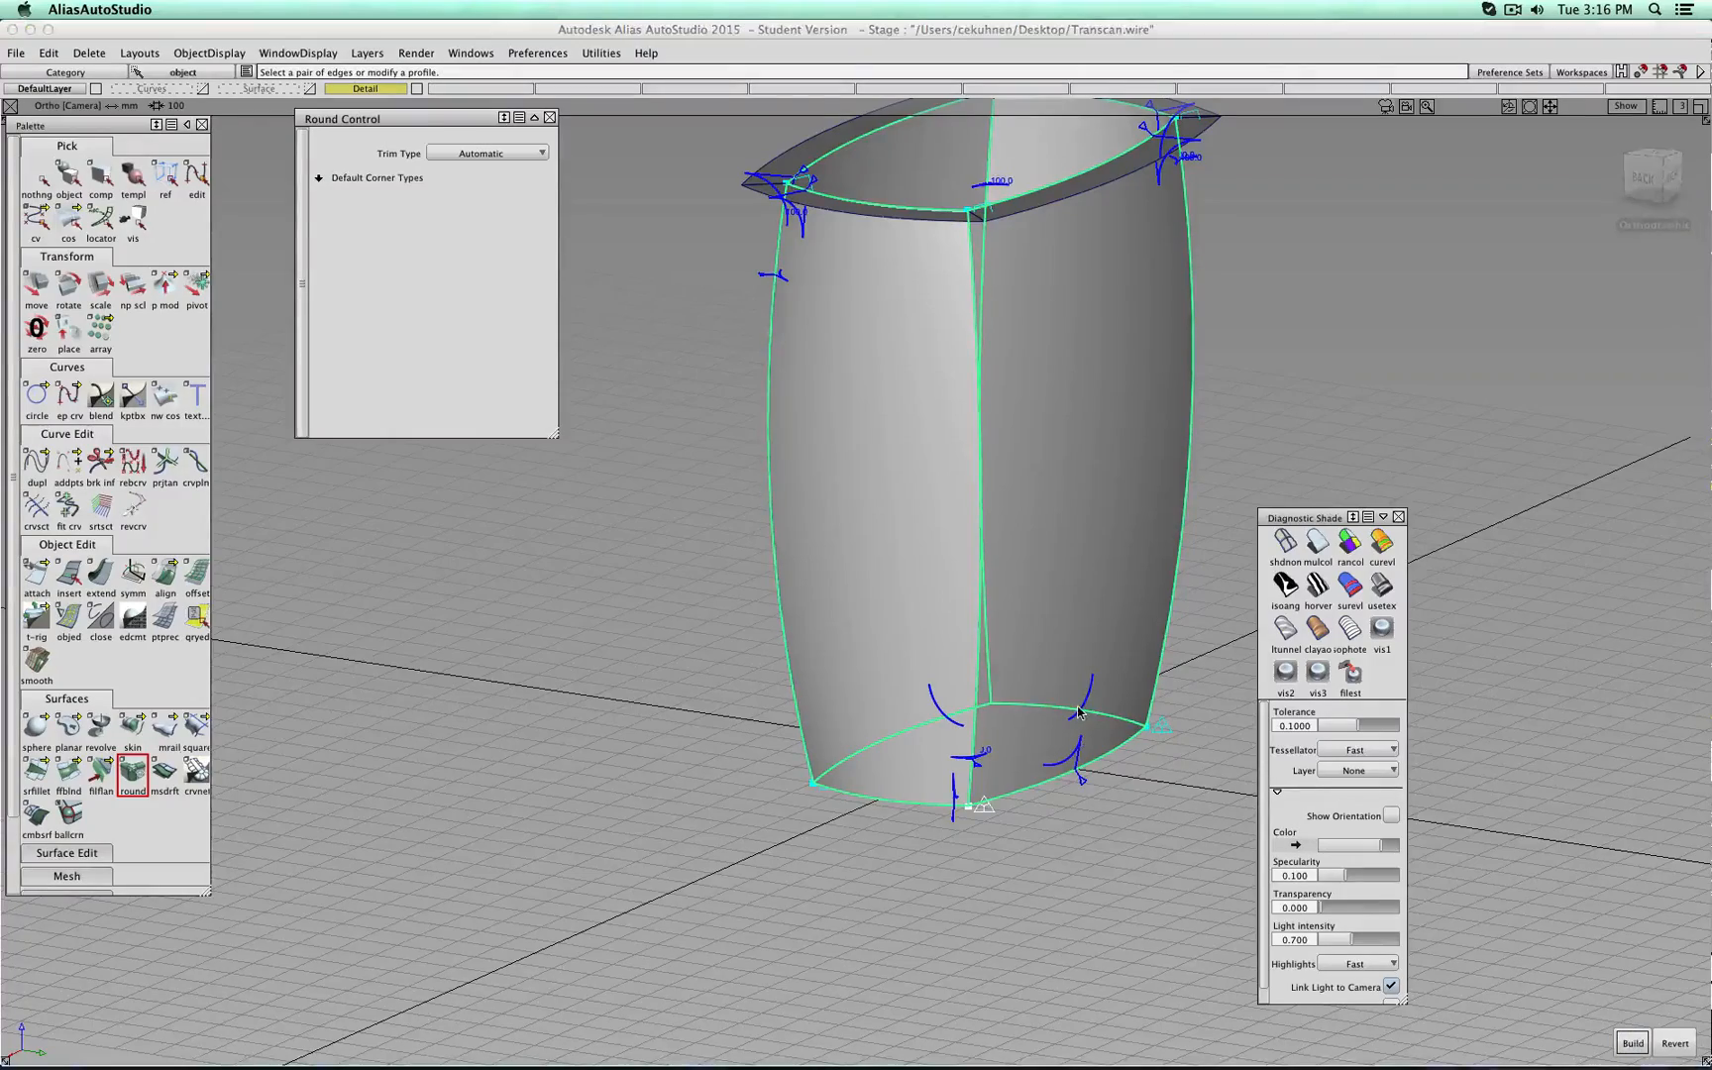
Examine the built round from above, reselect its surfaces and revert the round.
left_click_drag(1078, 749, 793, 579, "alt+shift")
left_click_drag(1152, 566, 1260, 538, "alt+shift")
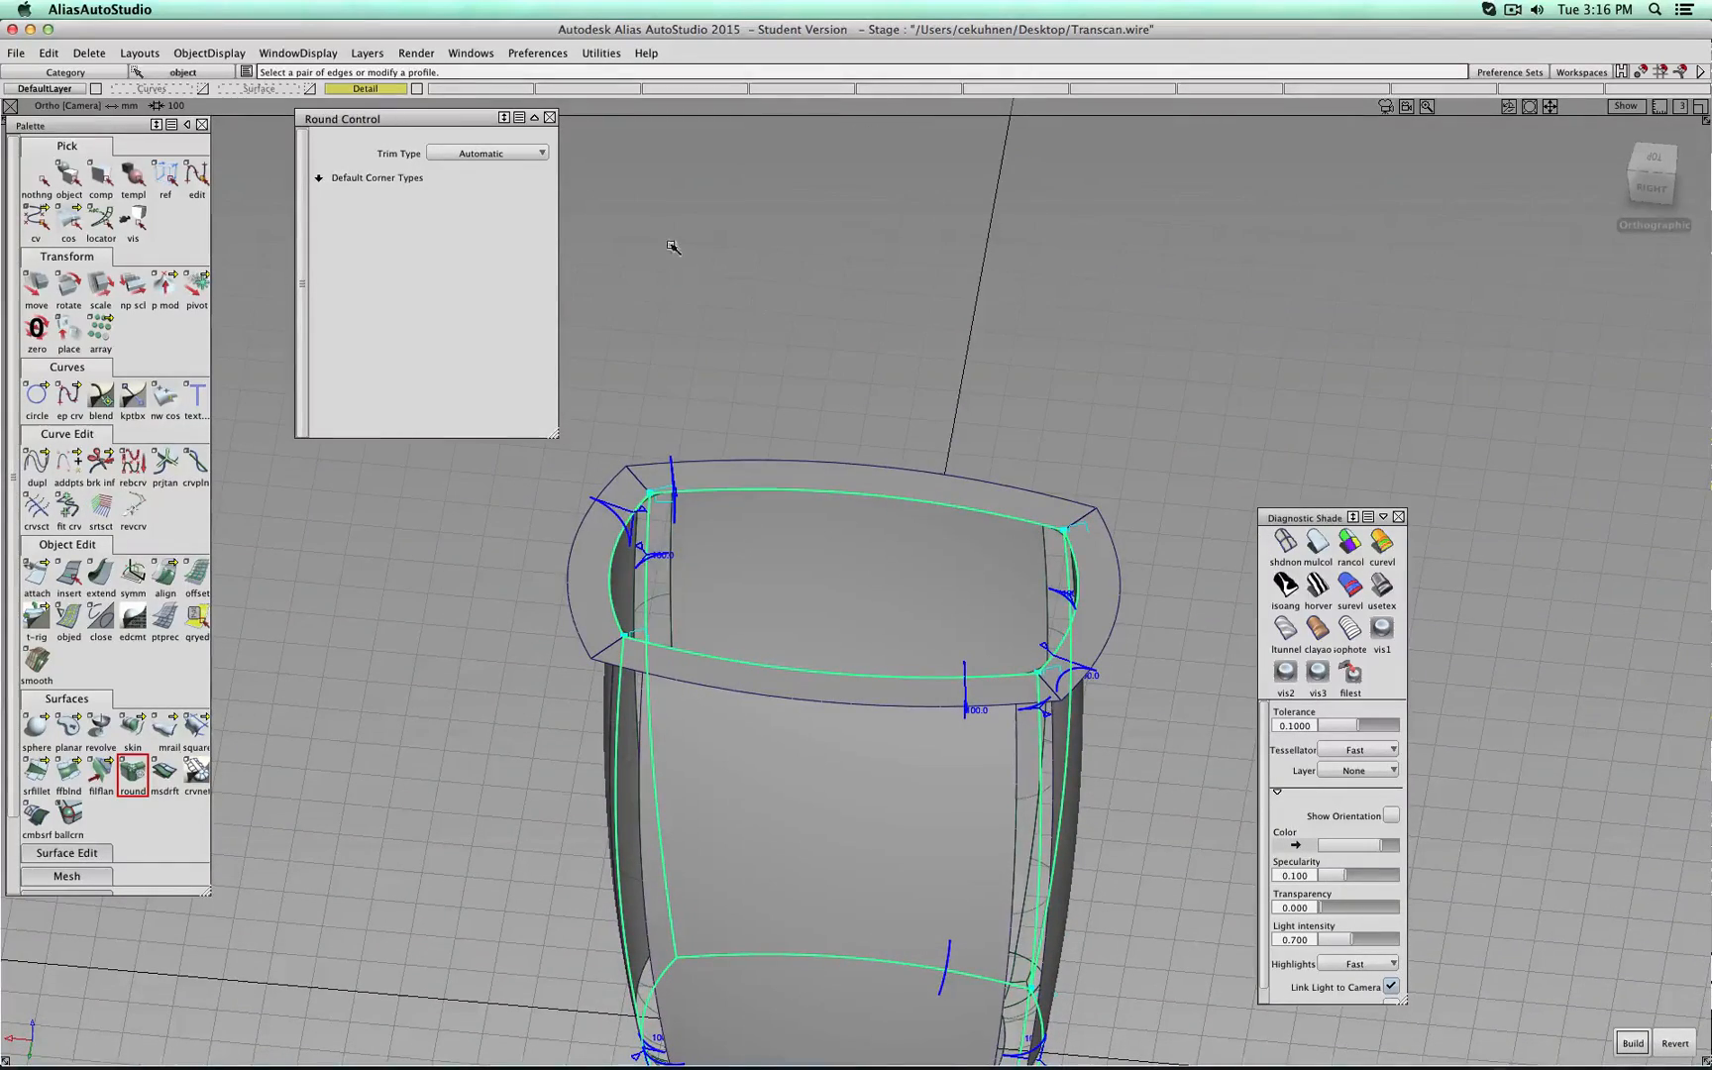
left_click(68, 179)
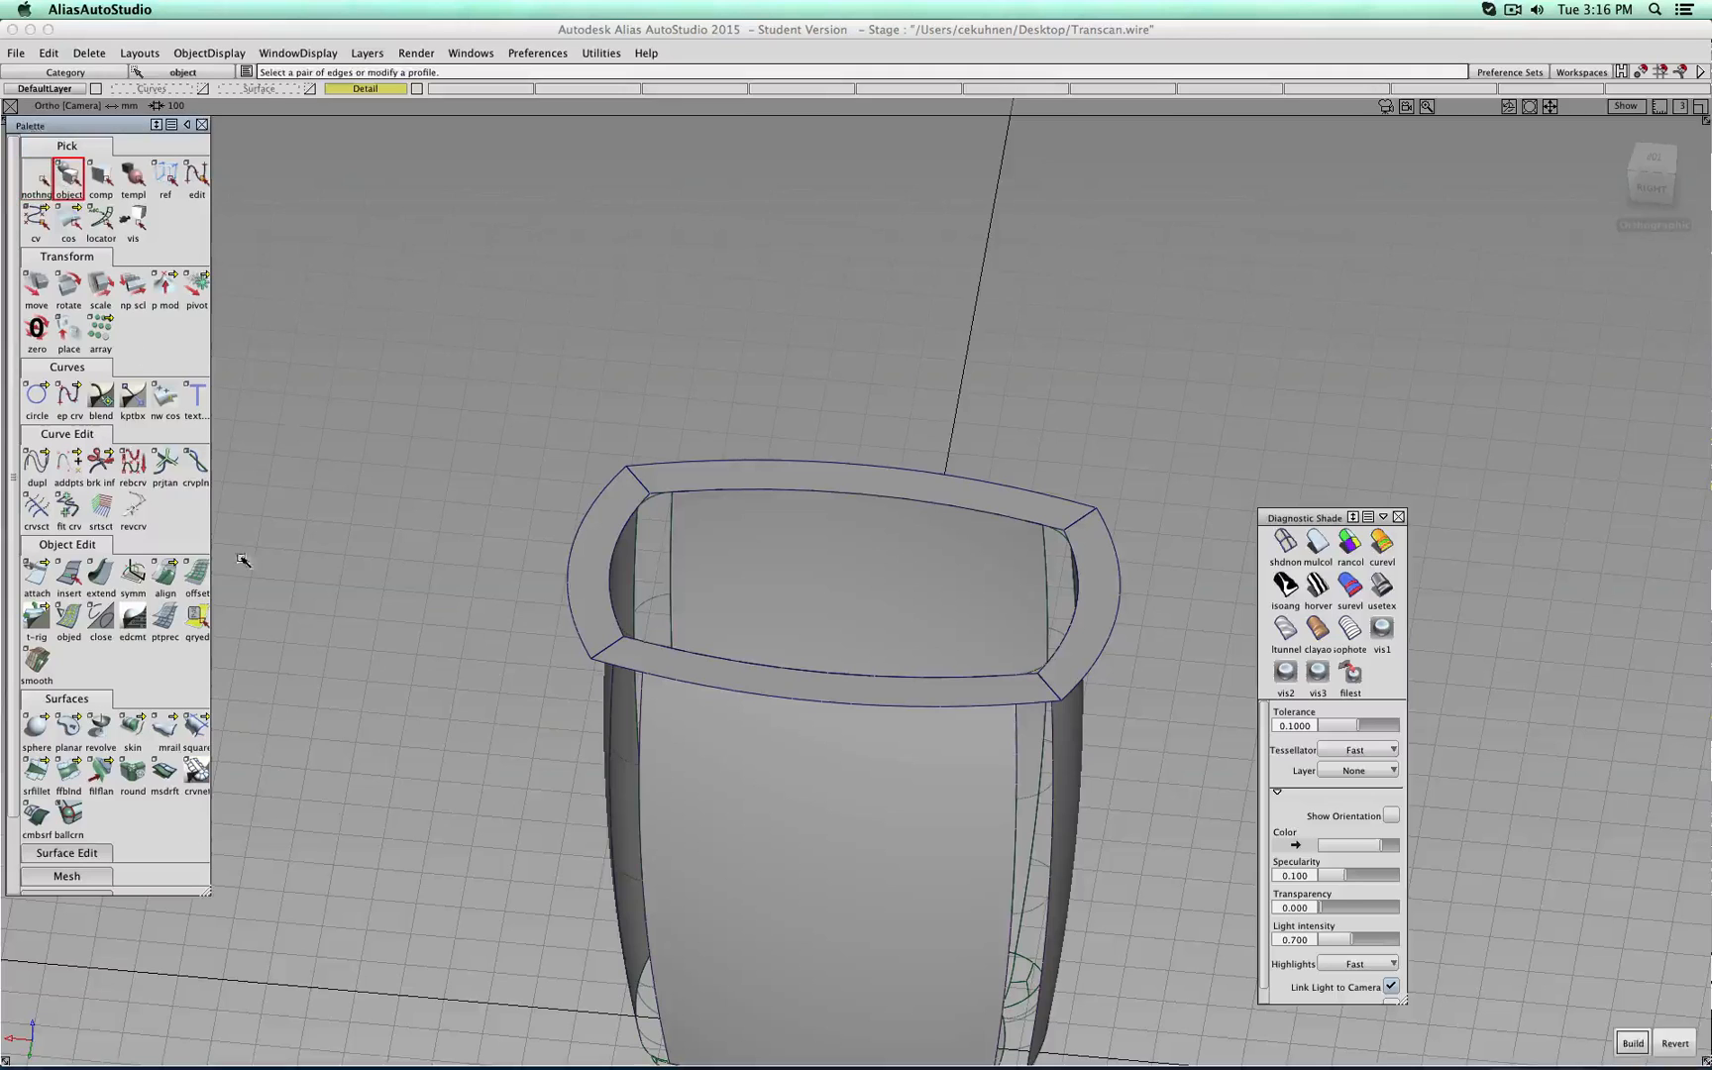
type("zz")
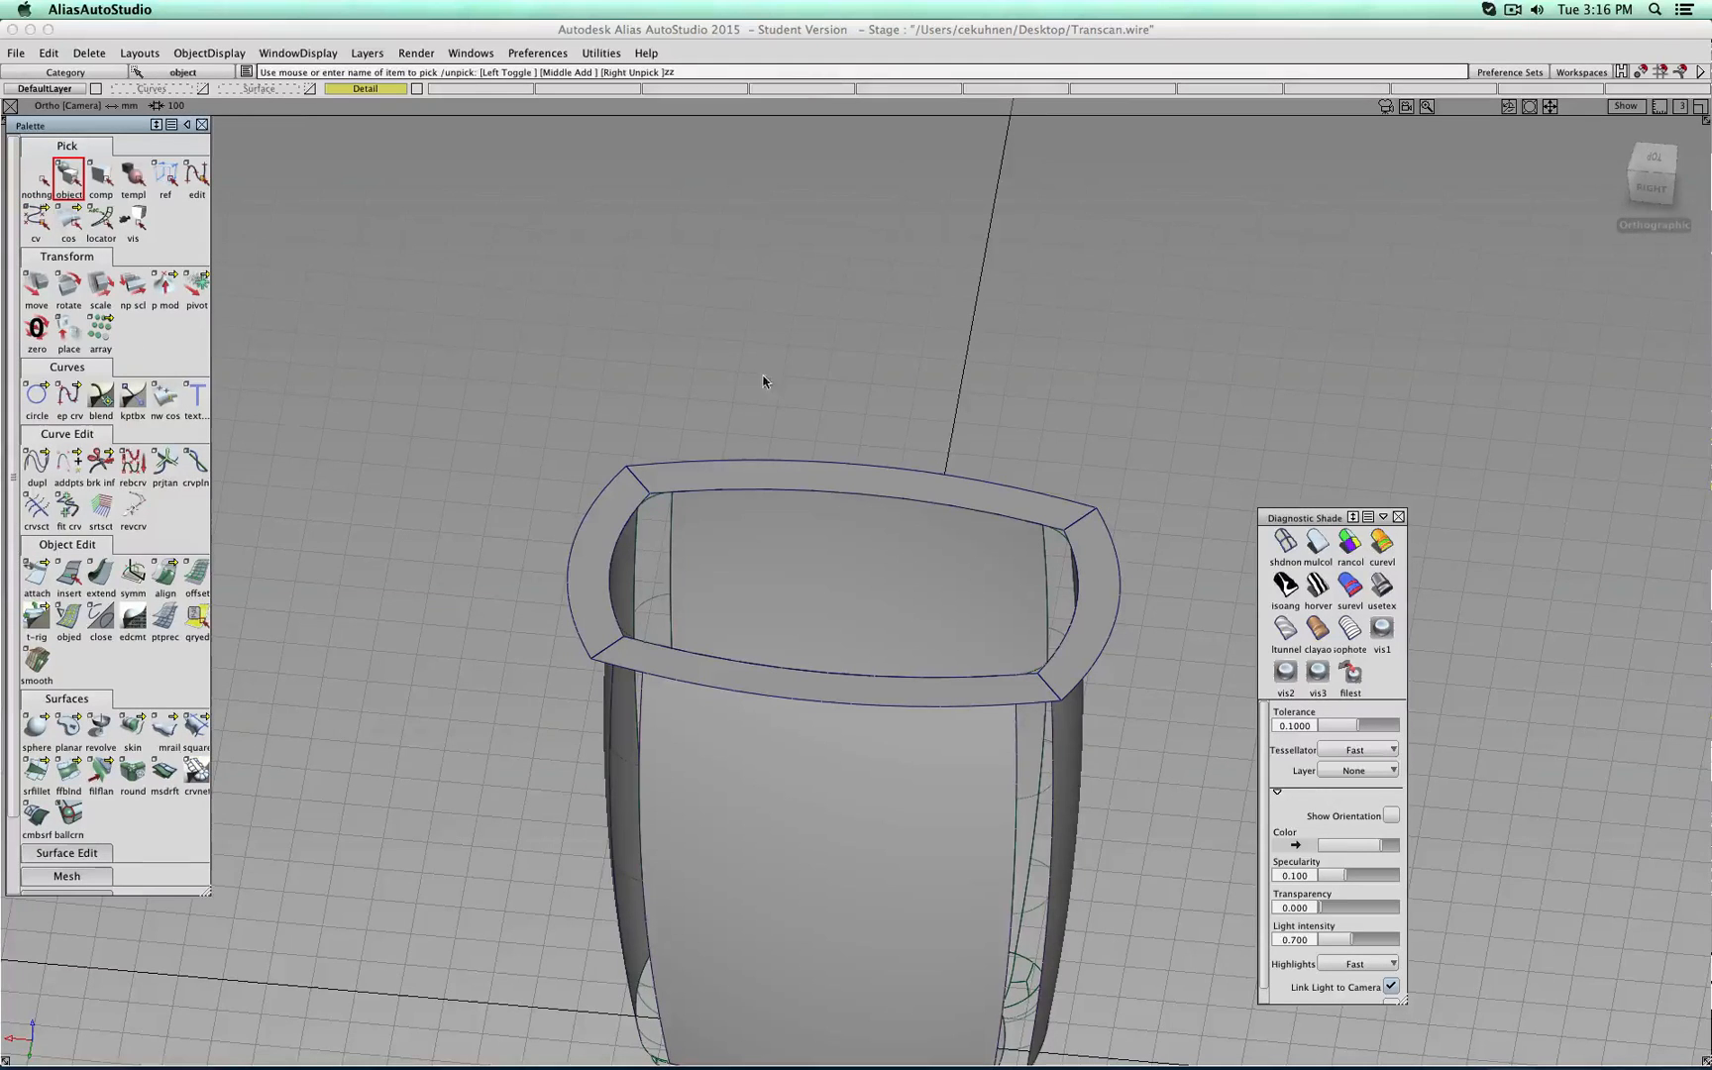
left_click(652, 591)
left_click(132, 772)
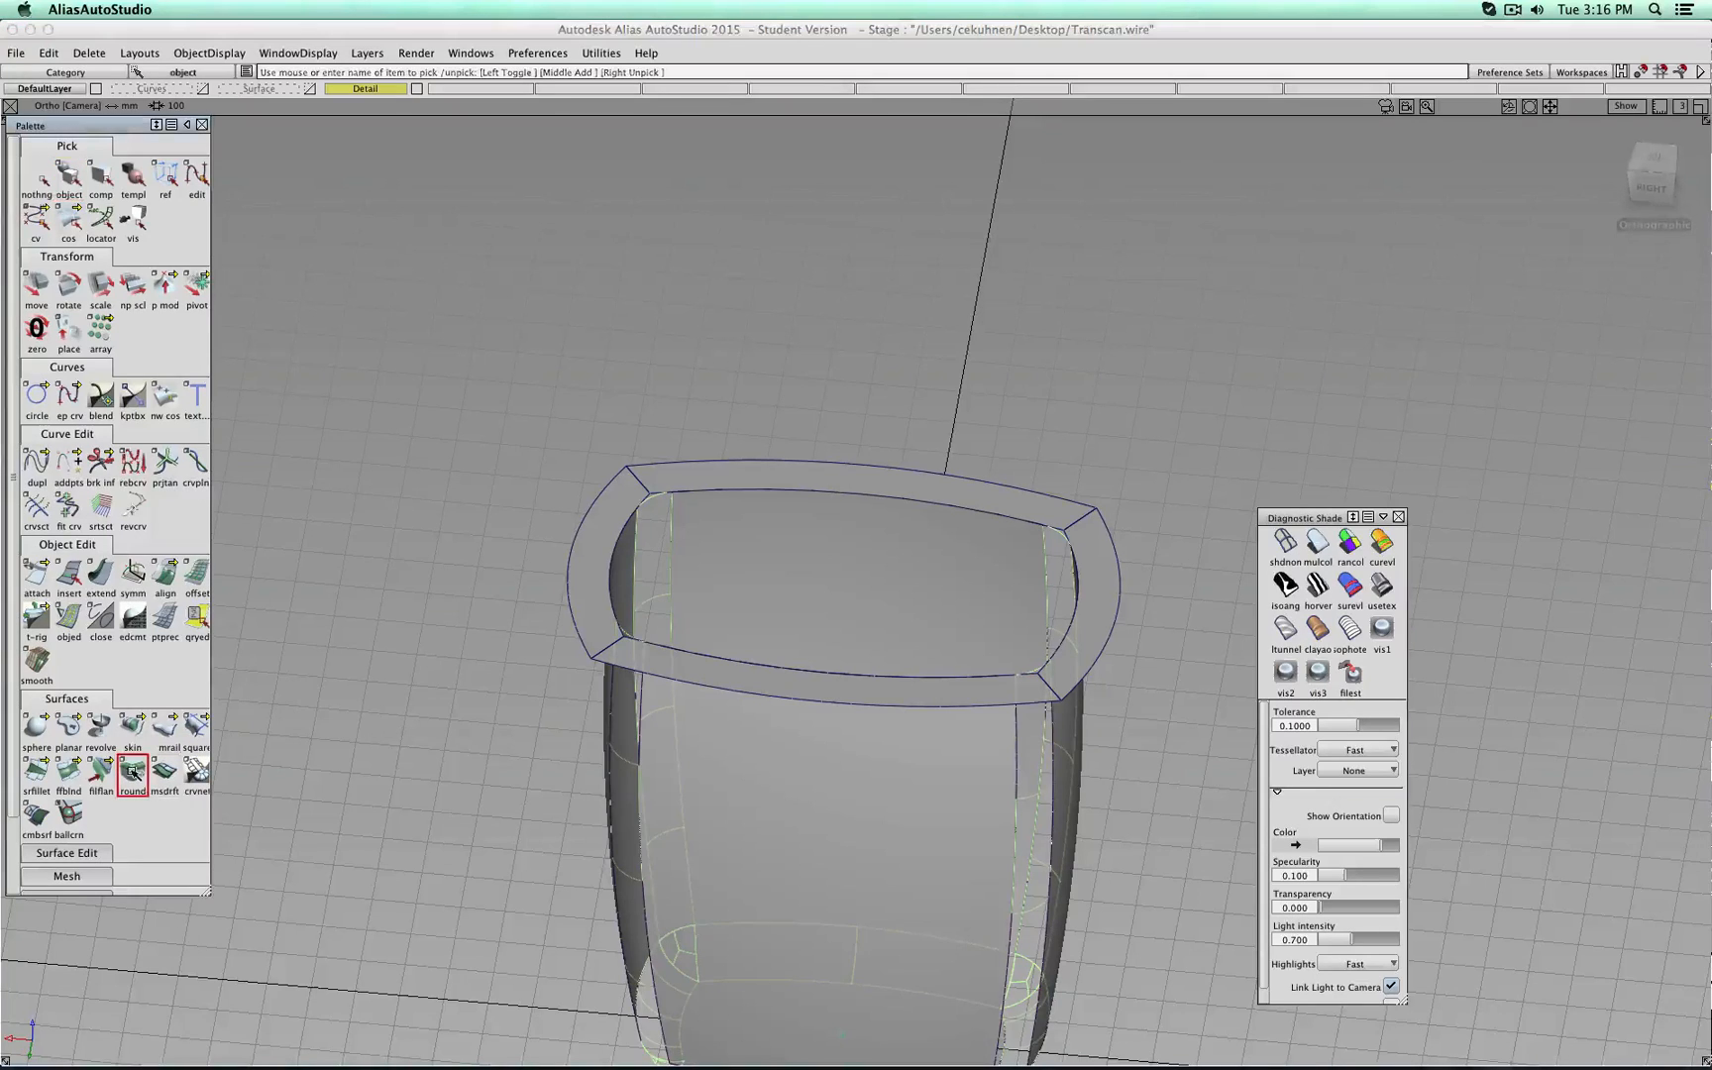
left_click(1678, 1045)
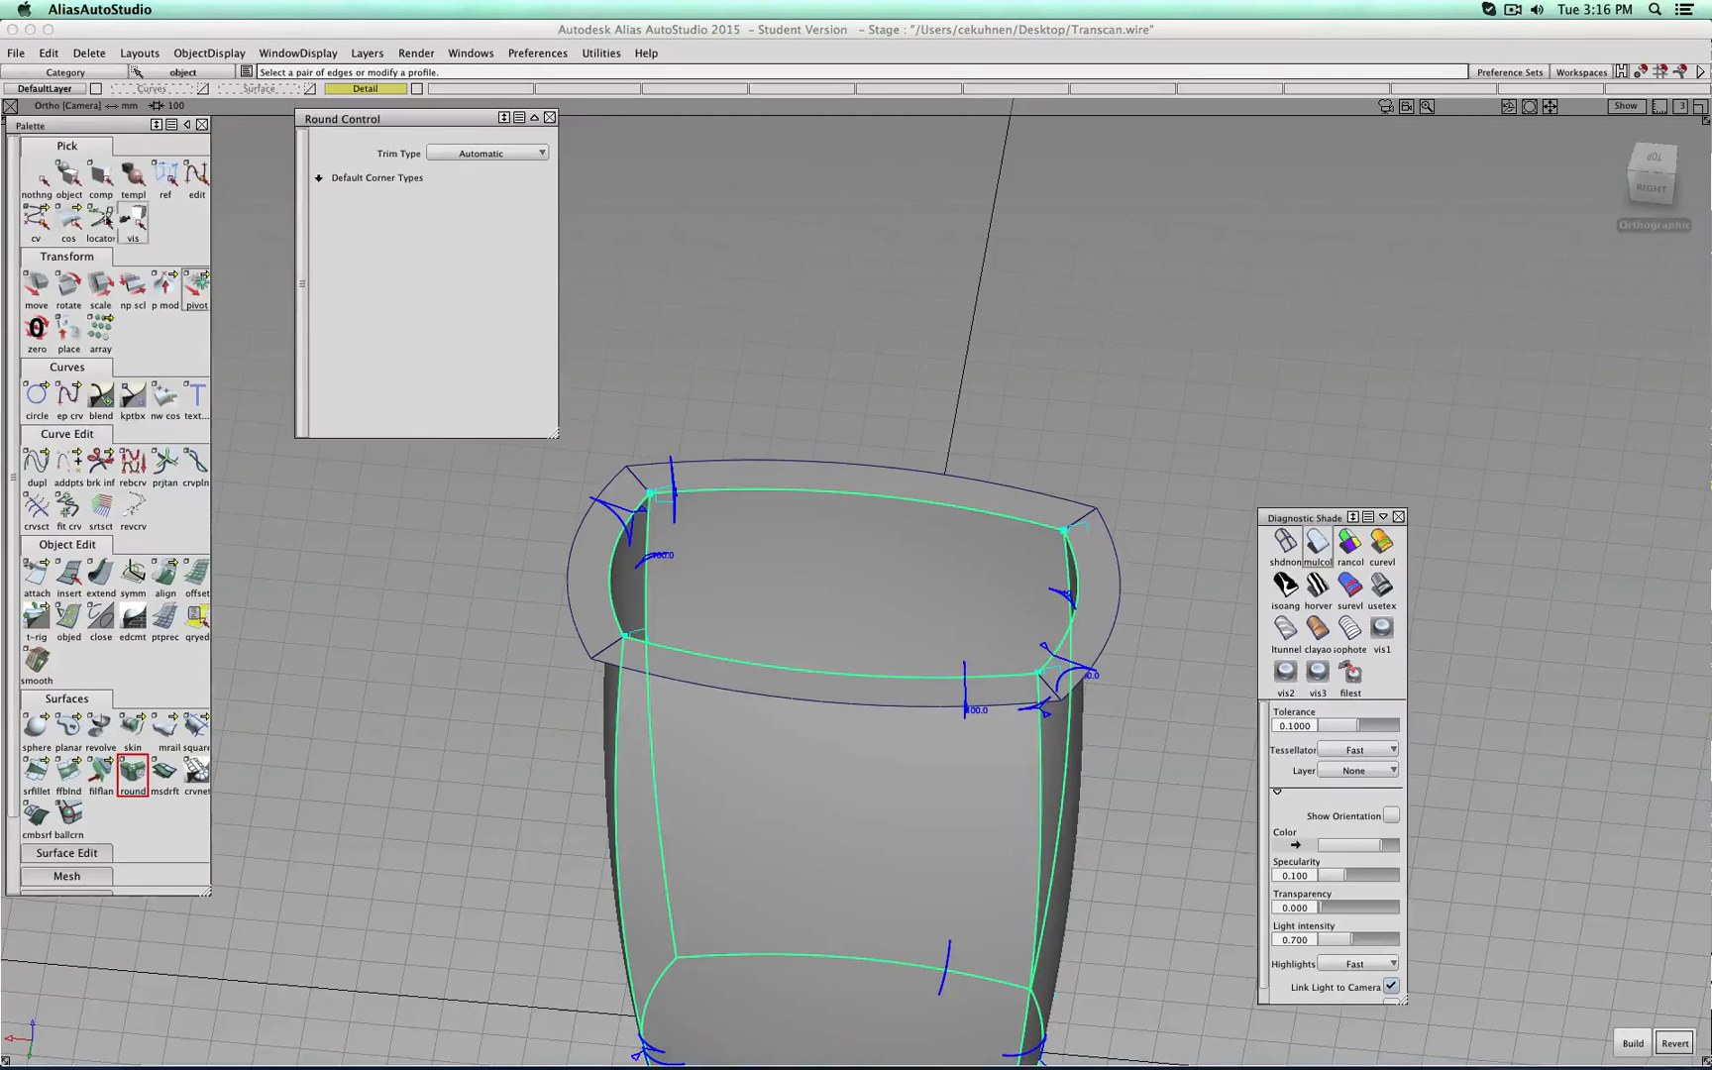
Start a new Round on the inner rim edge at one short side of the body and set its radius to 25.
left_click(69, 178)
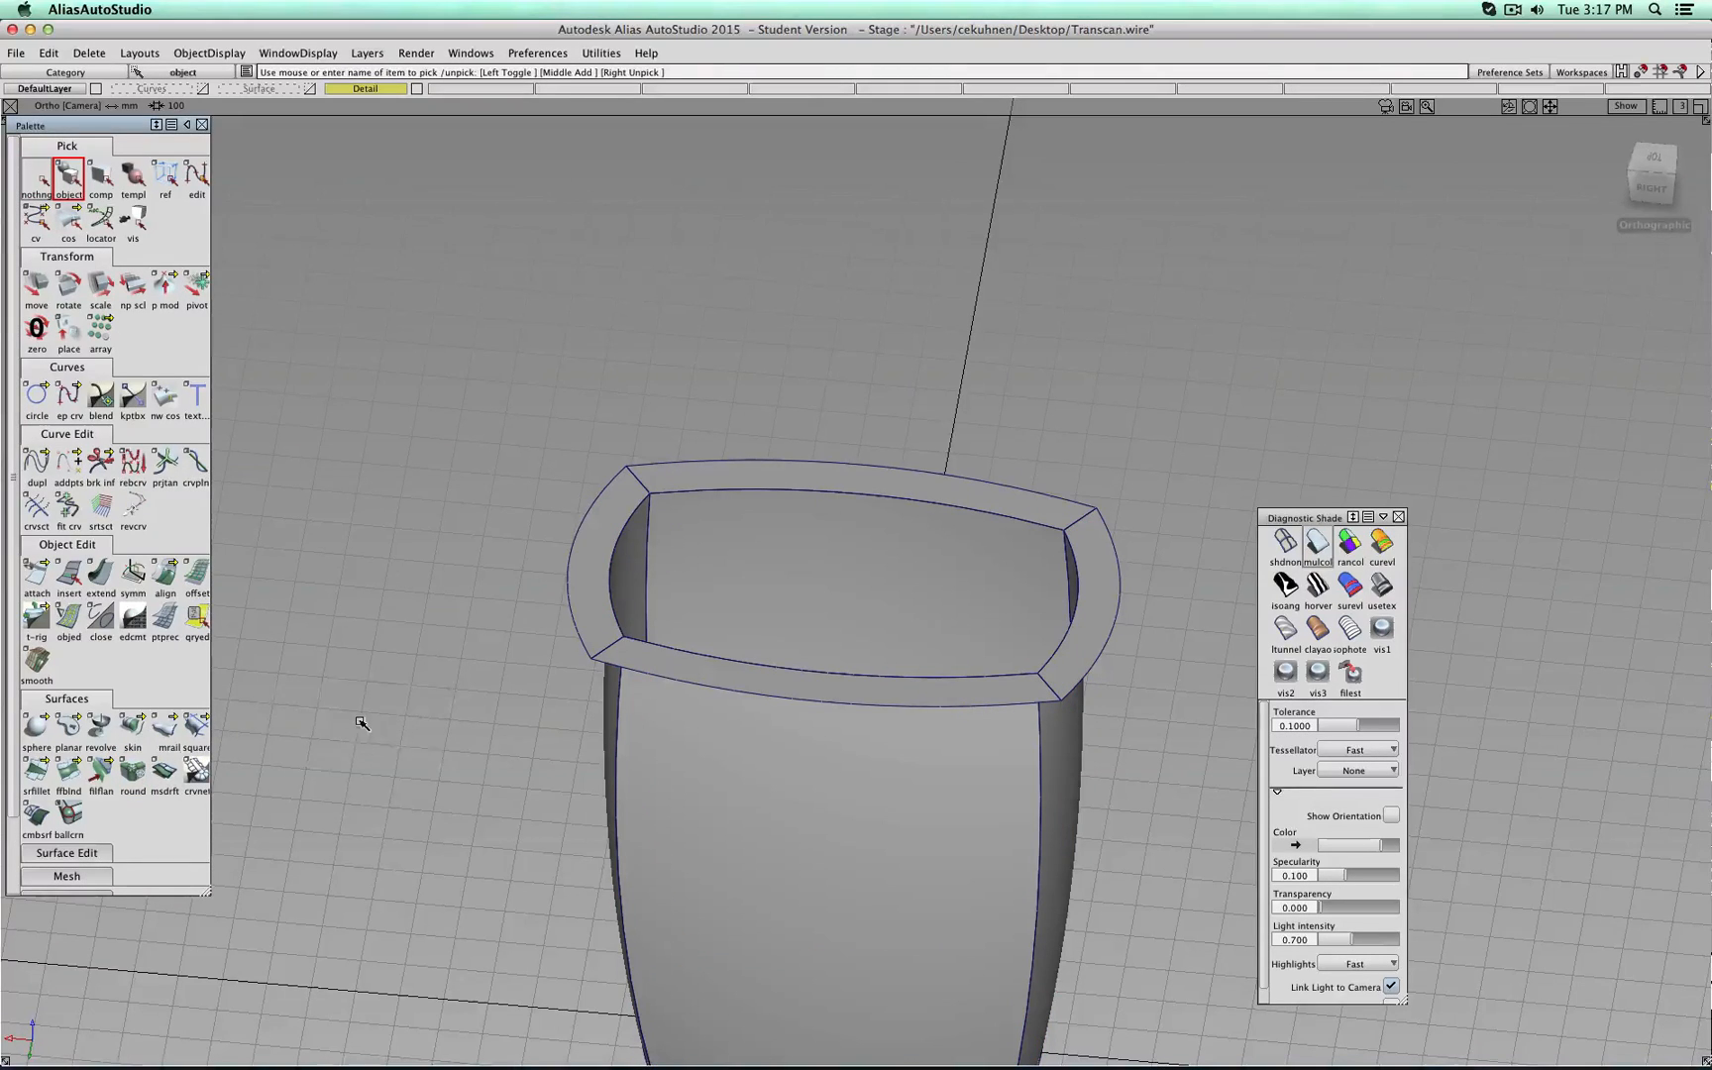
left_click(335, 760, "ctrl+shift")
left_click(133, 773)
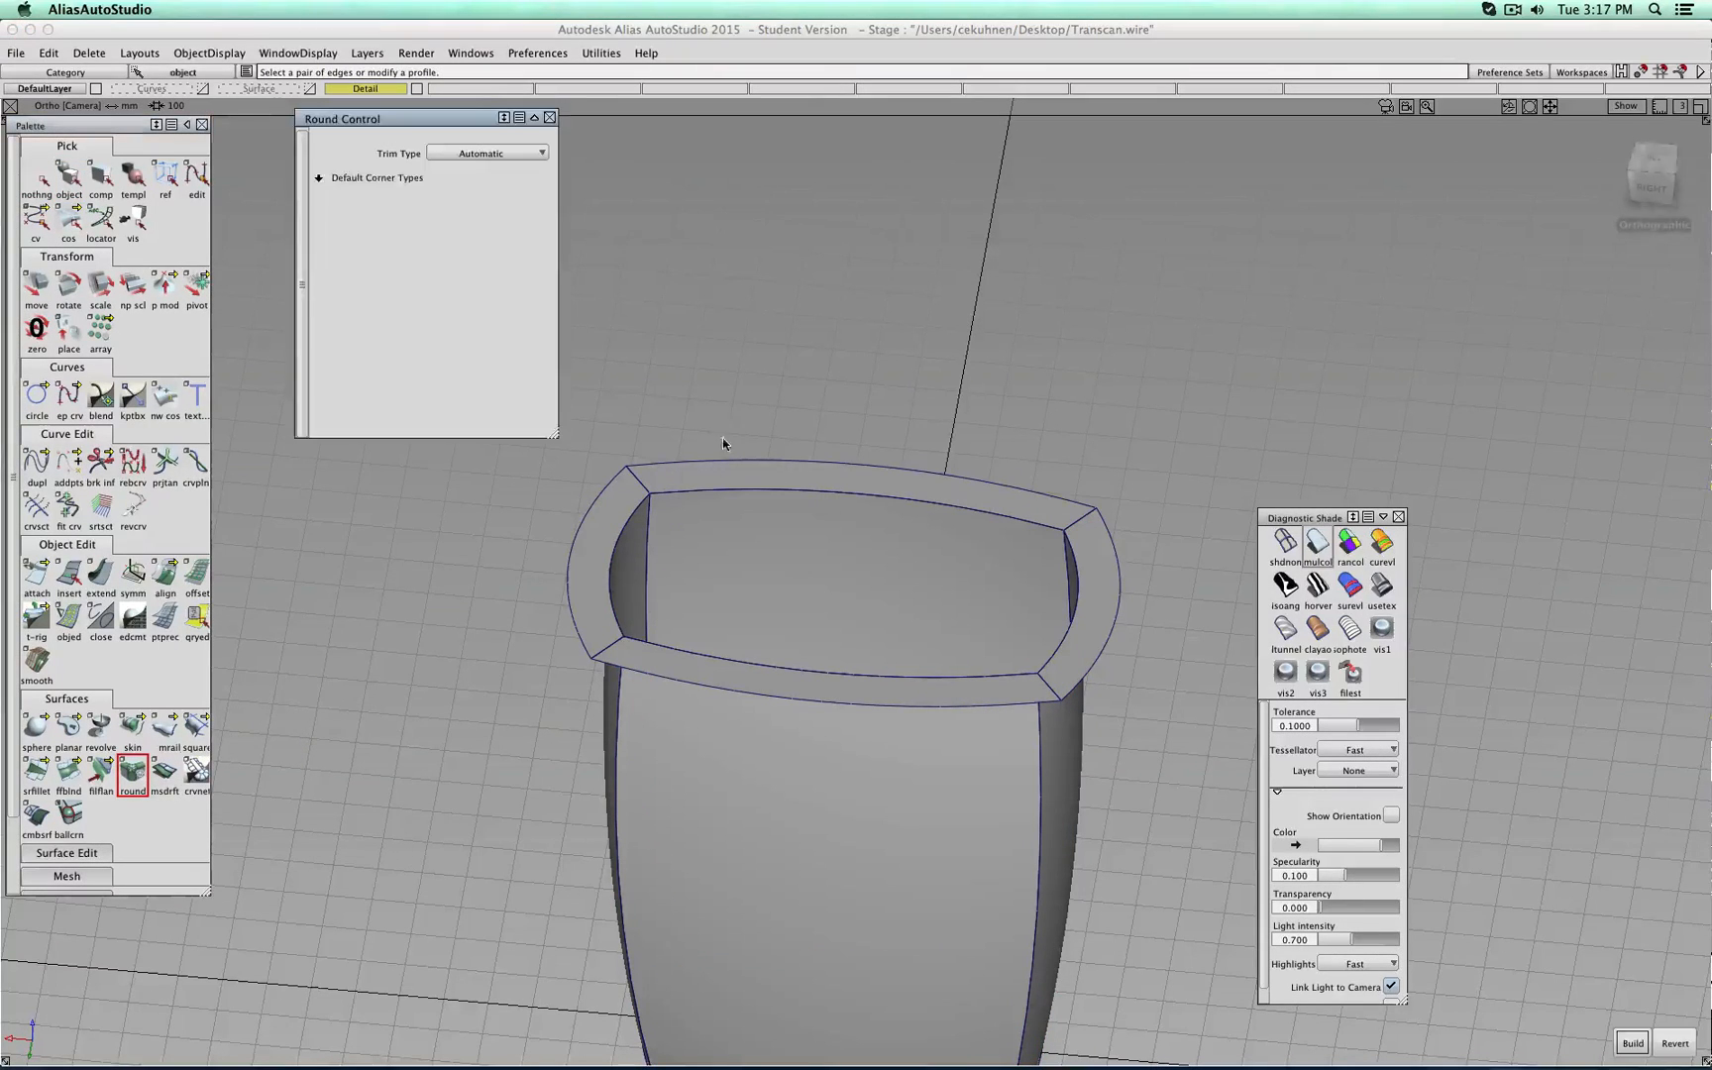
left_click(627, 519)
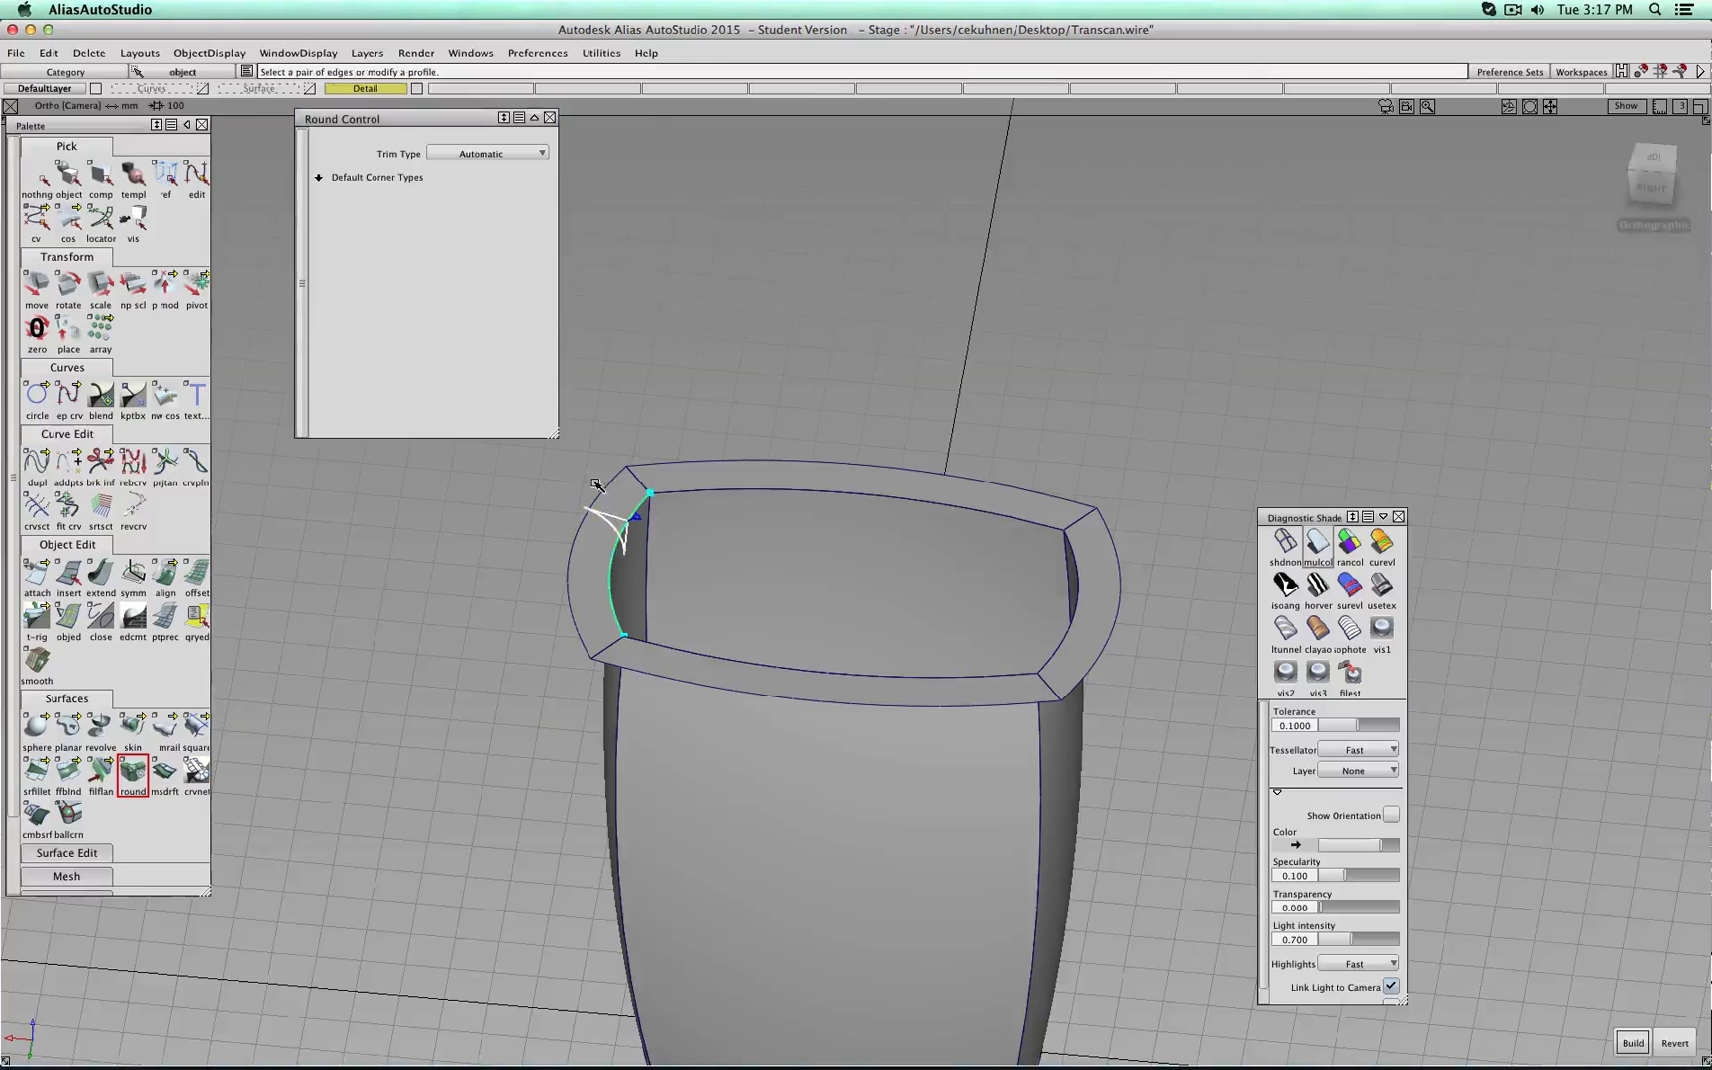
left_click_drag(610, 526, 569, 522)
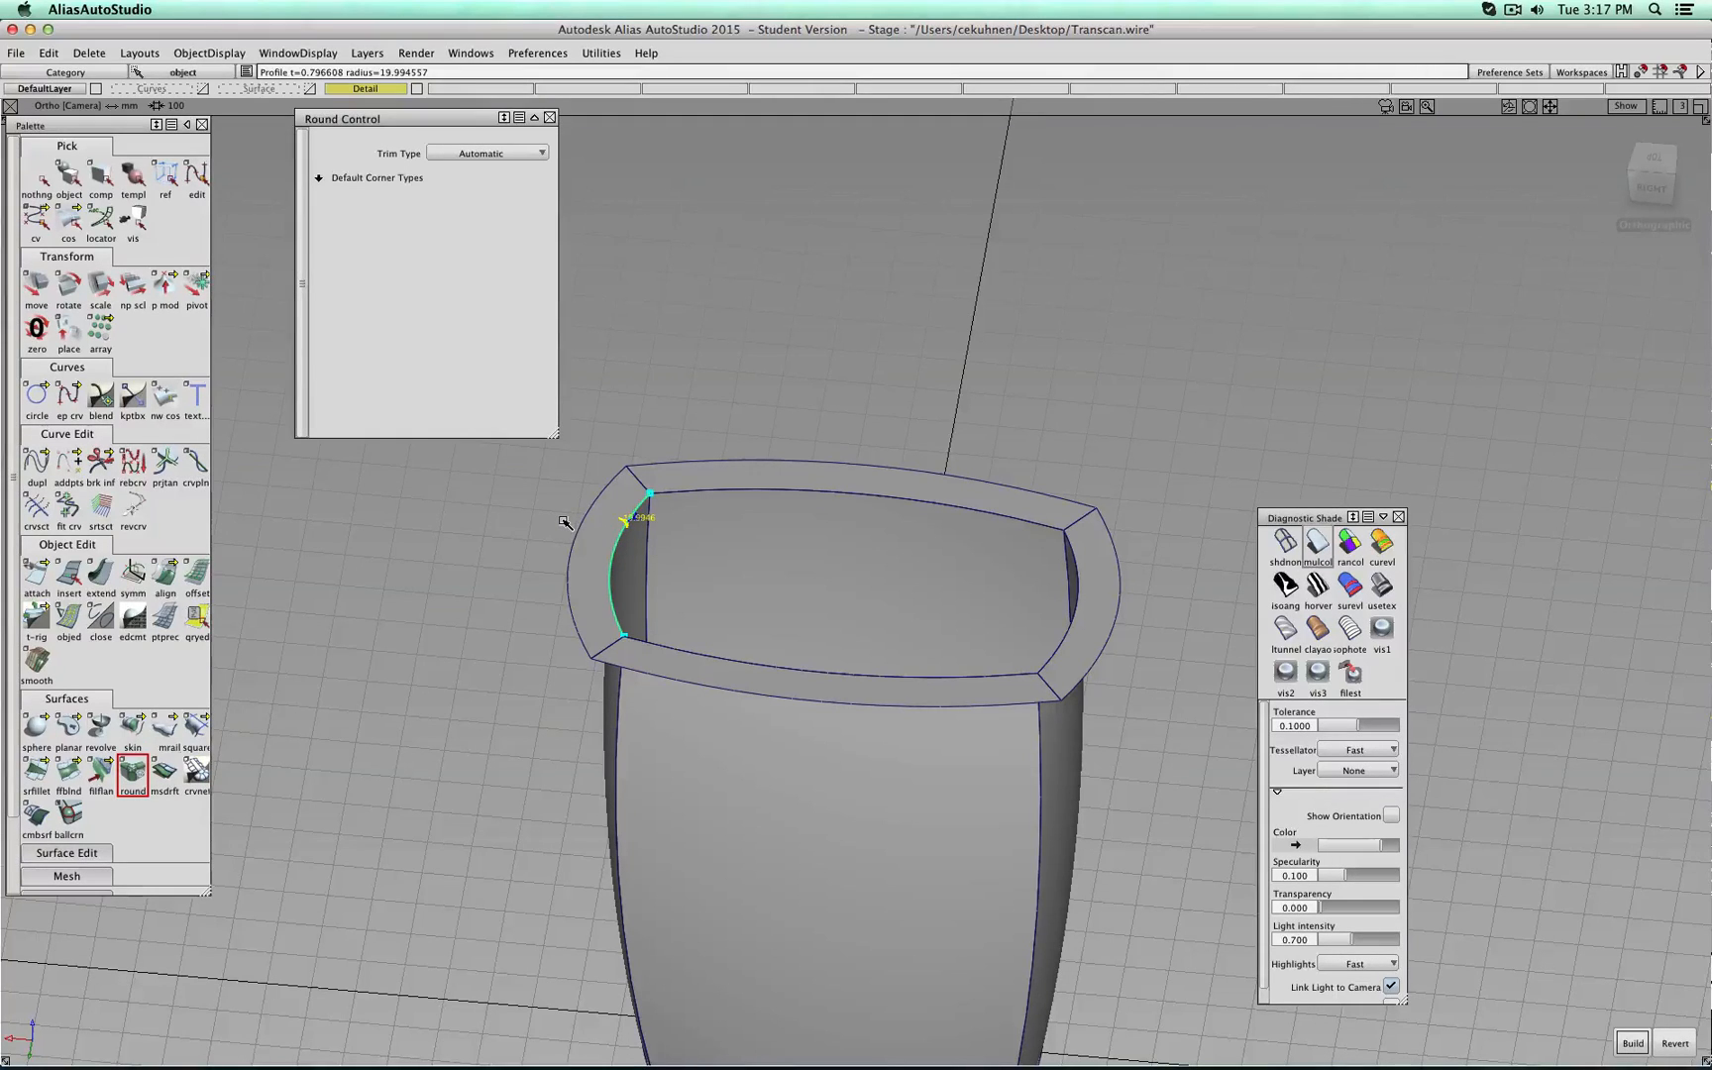
left_click_drag(562, 520, 566, 522)
type("25")
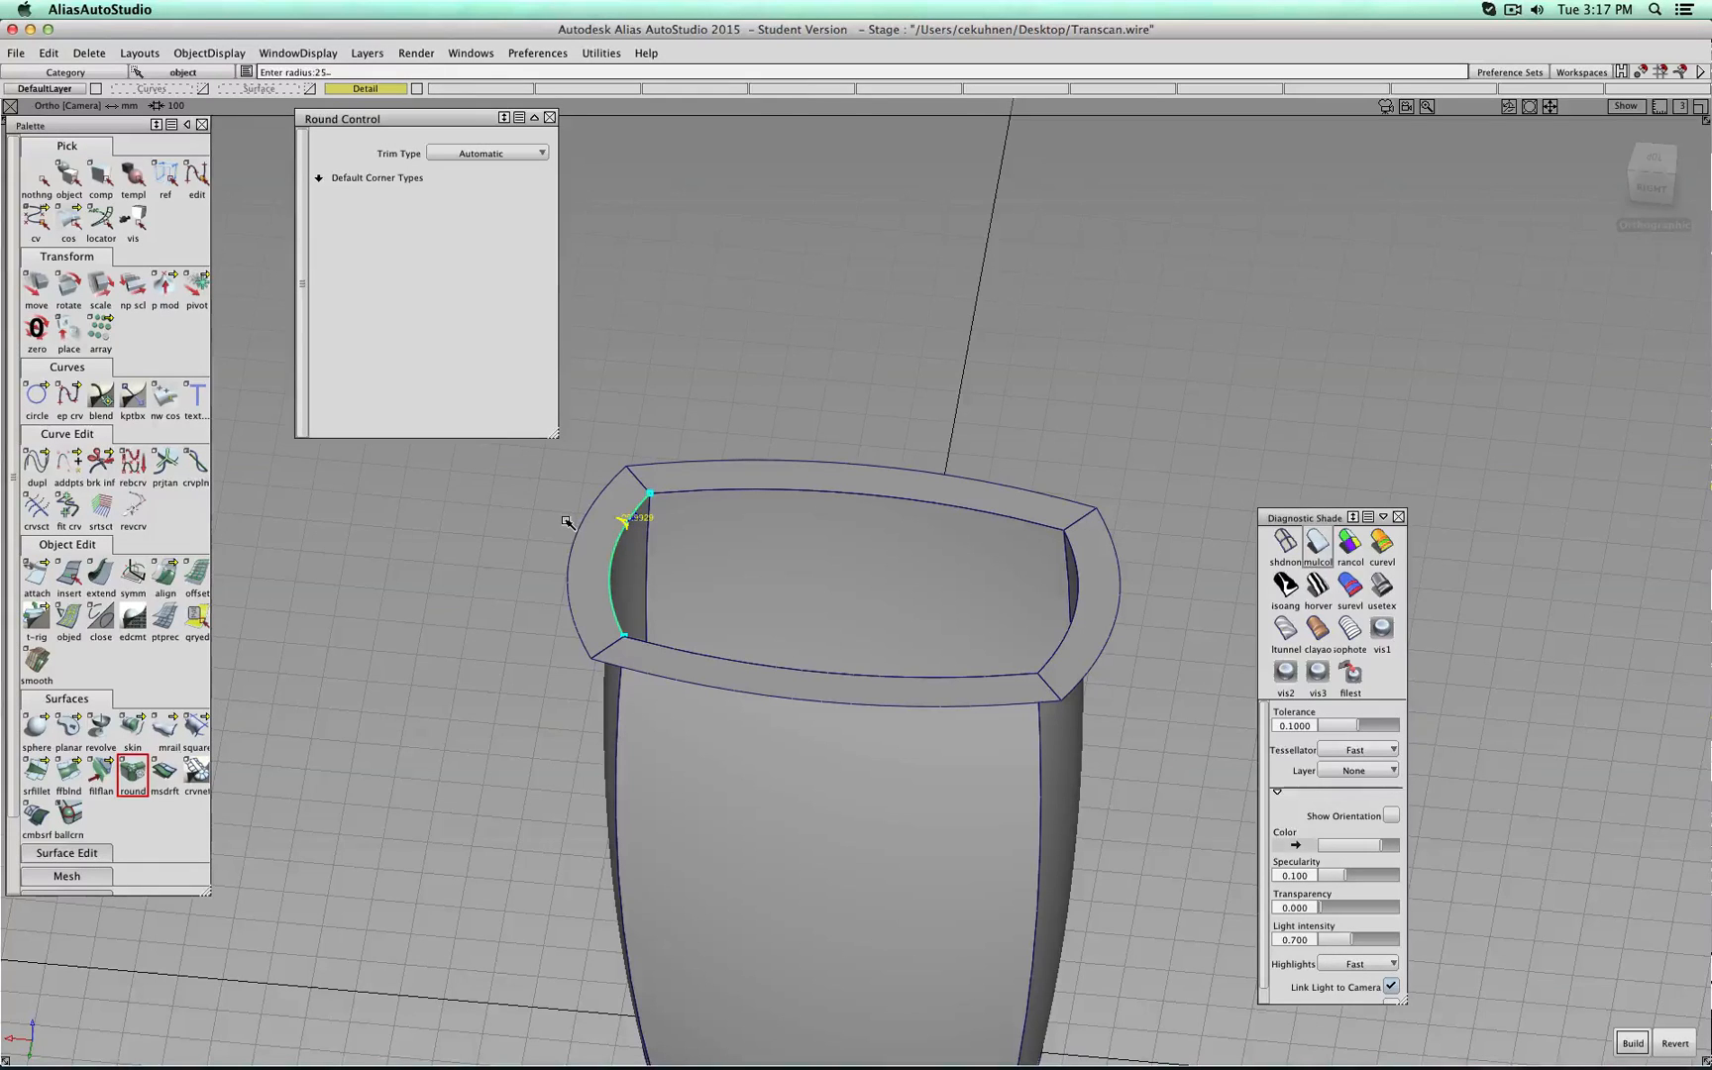
key("Return")
Add the other three inner rim edges and the four vertical corner edges to the round.
right_click_drag(684, 493, 599, 521, "alt+shift")
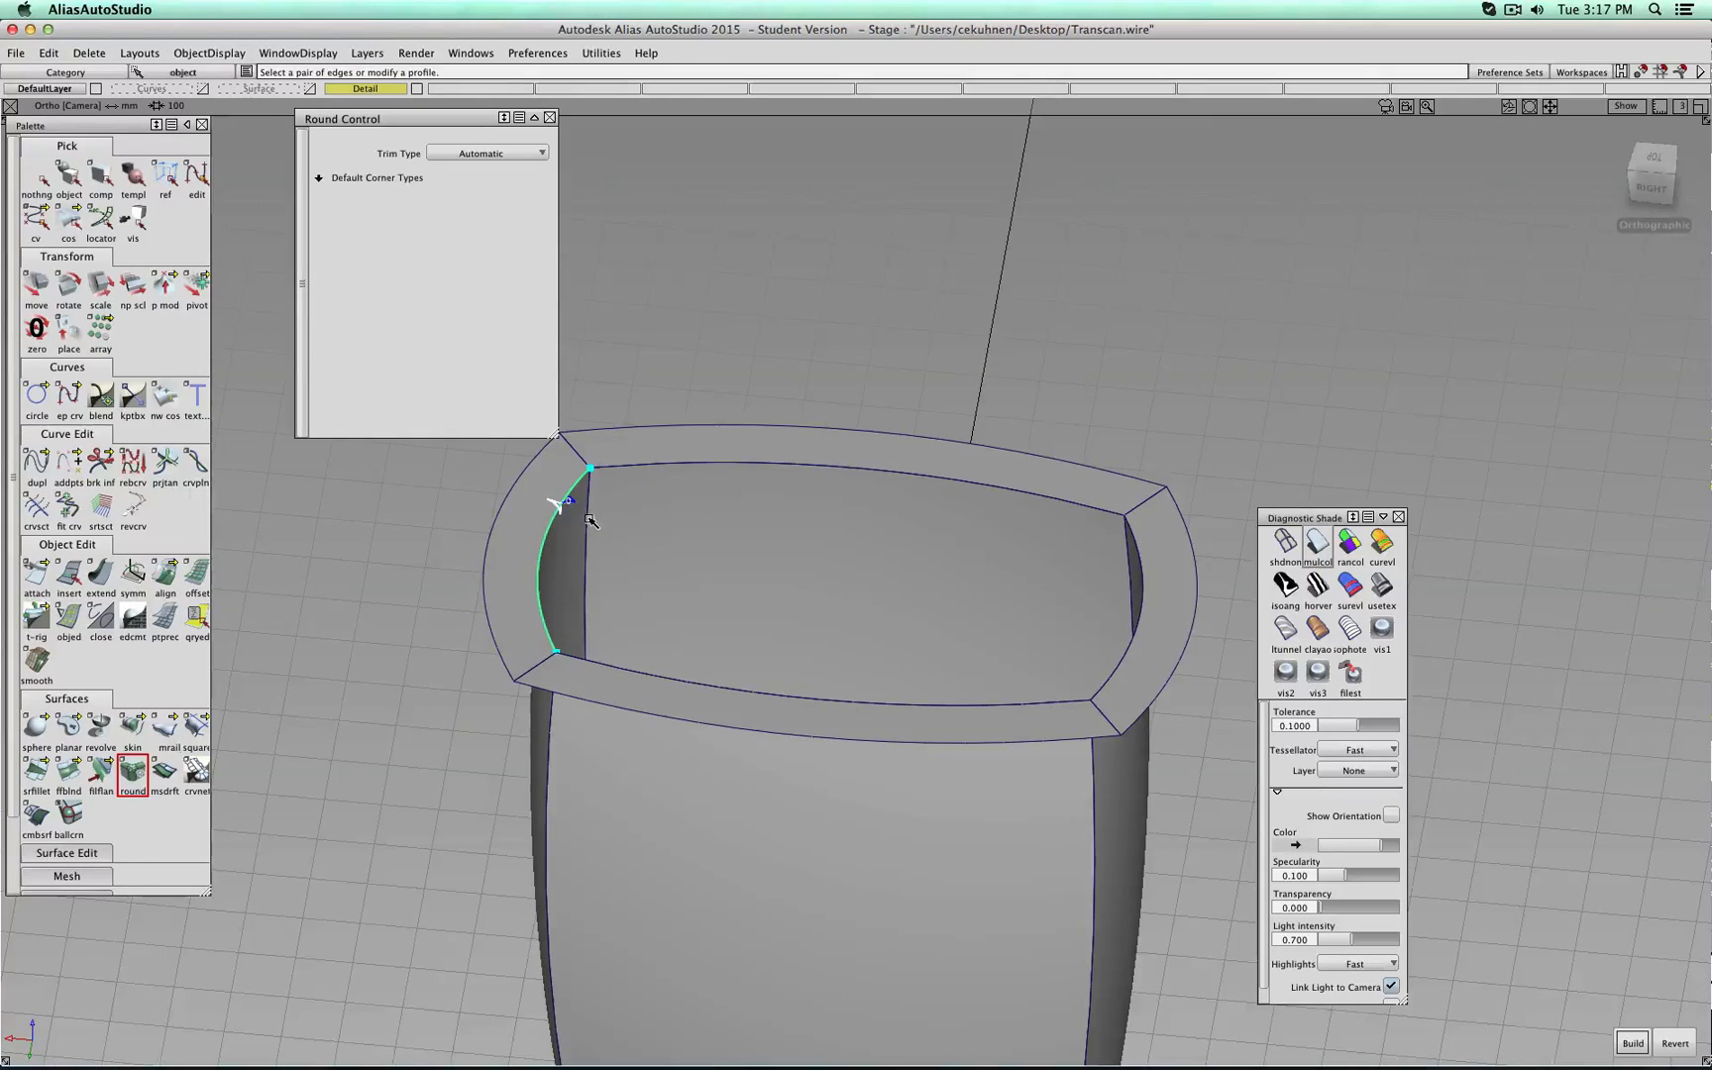
left_click(591, 520)
left_click(659, 467)
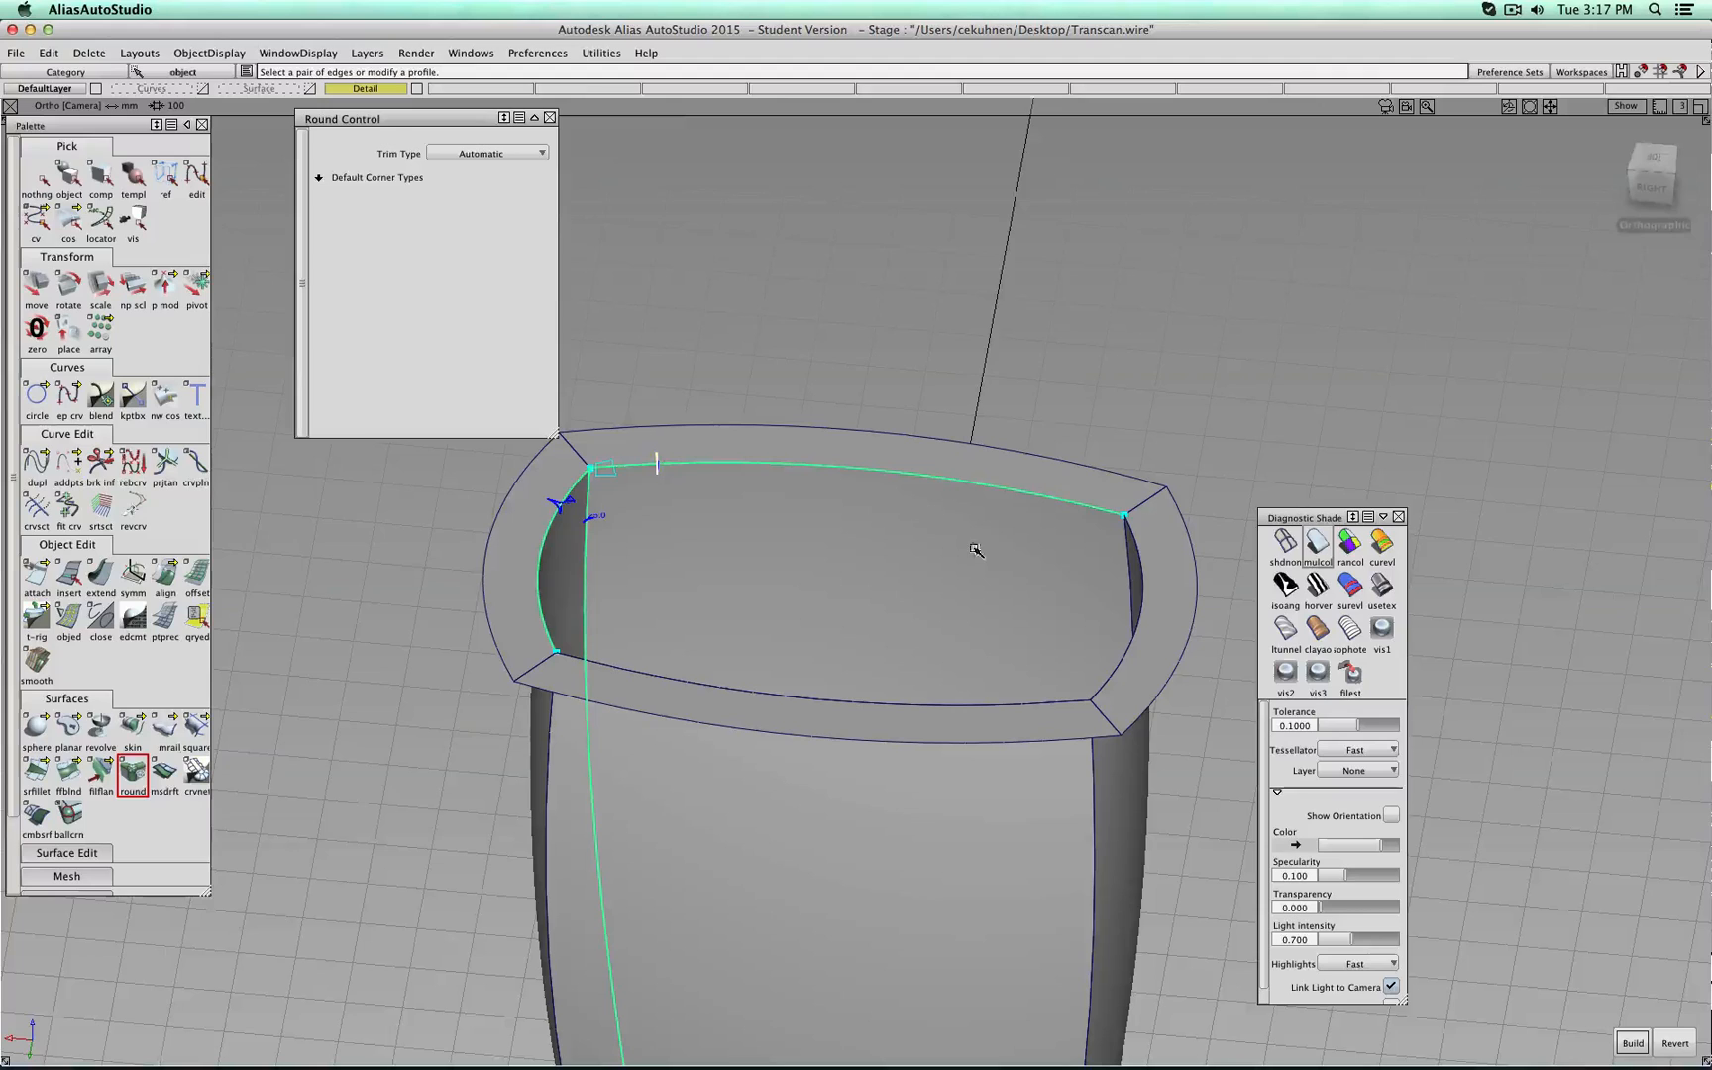
left_click(1127, 563)
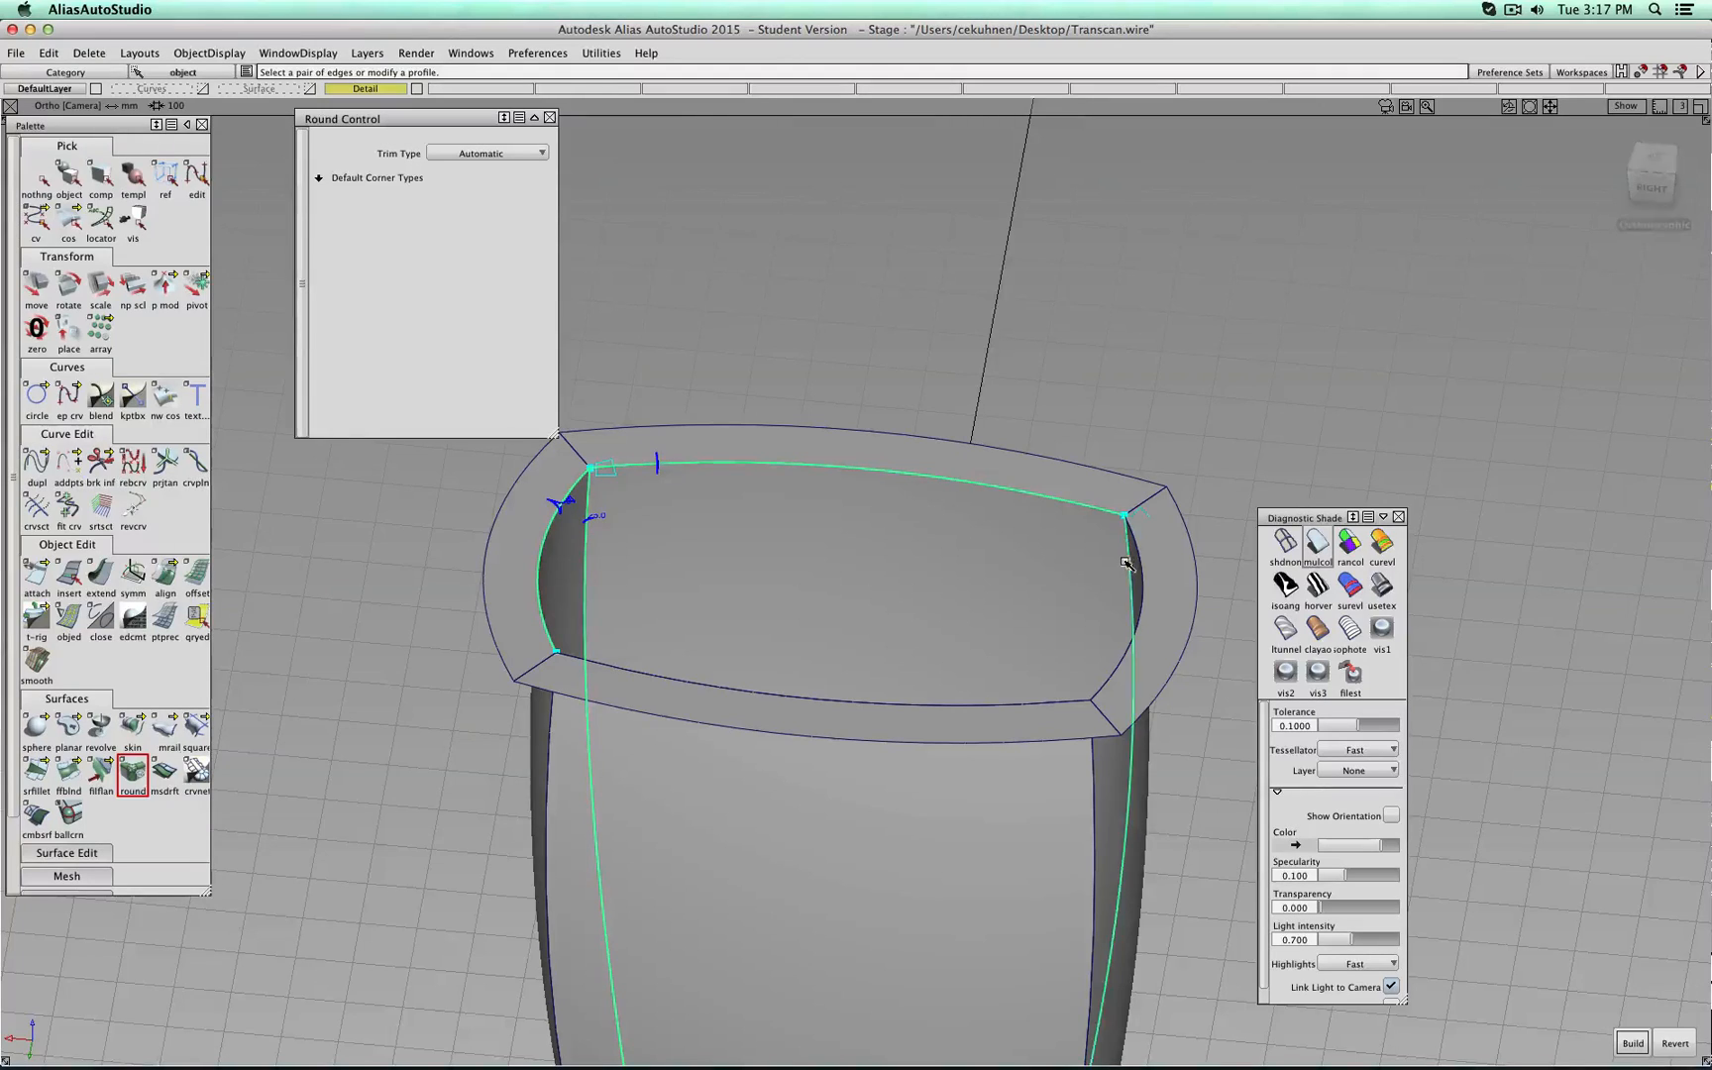
left_click(1057, 706)
left_click(1090, 756)
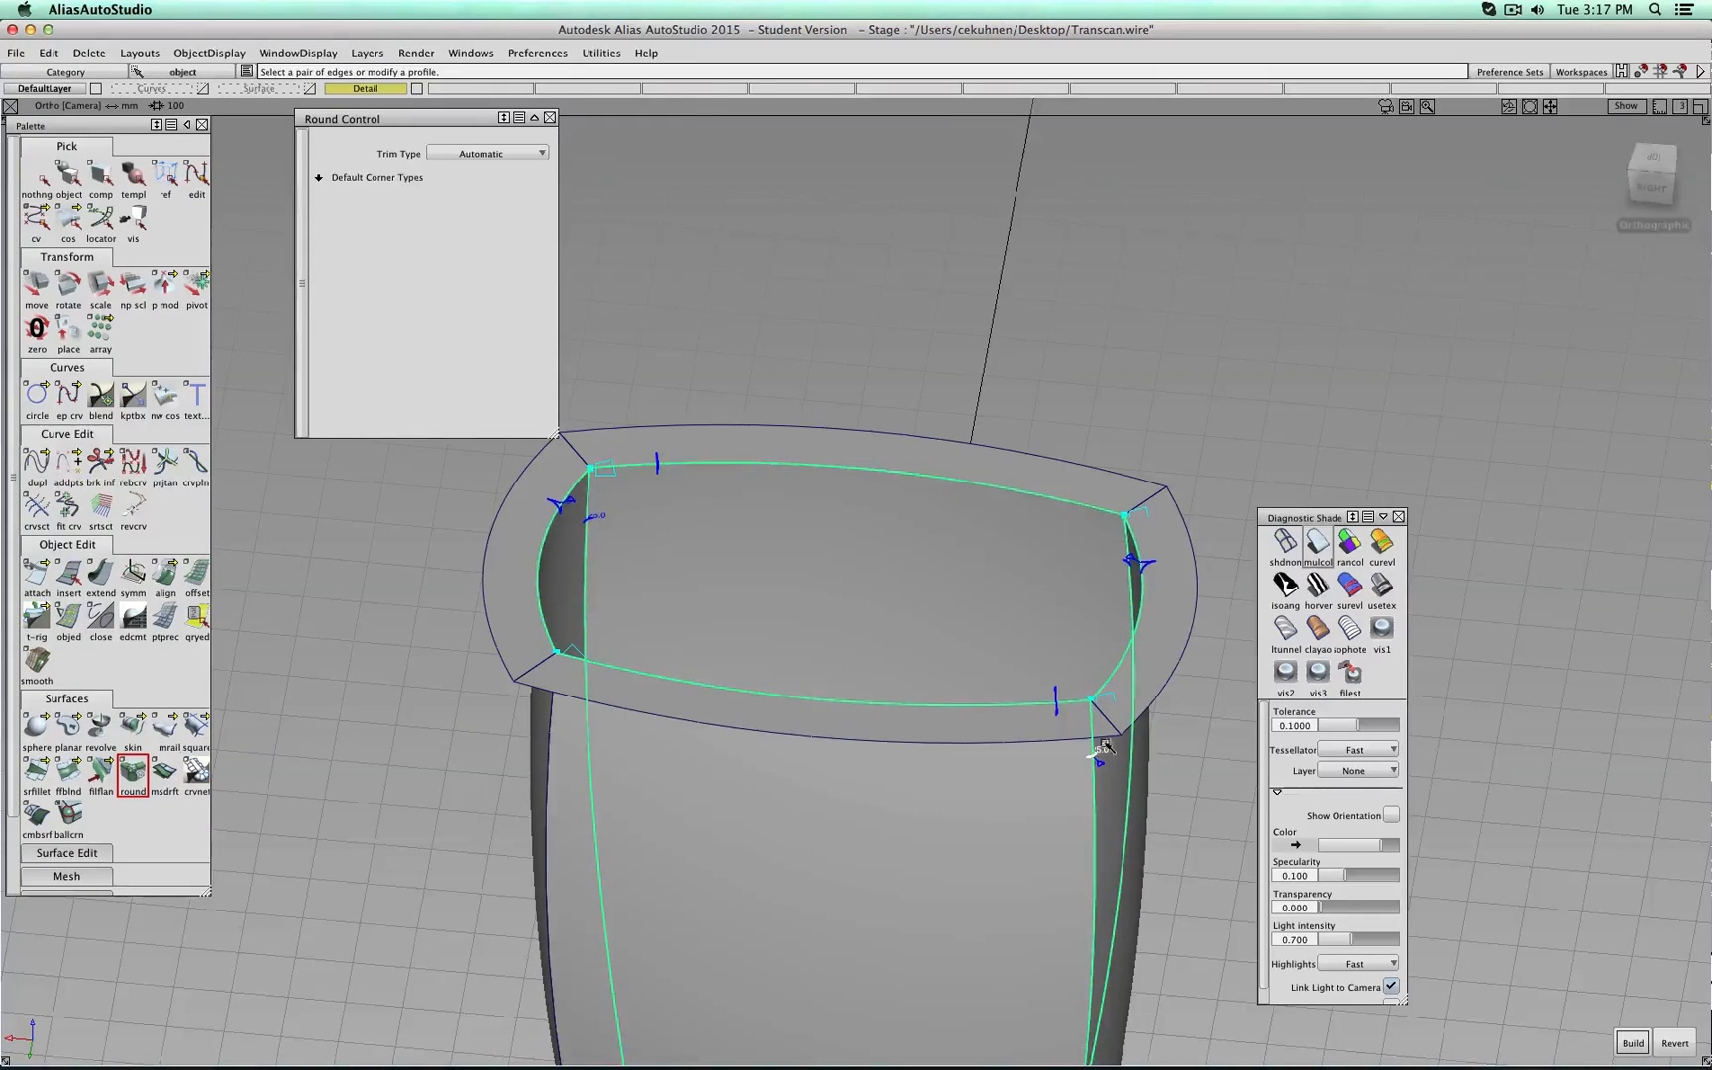
left_click(551, 724)
Add the four bottom edges of the body to the round and build it.
right_click_drag(758, 604, 599, 634, "alt+shift")
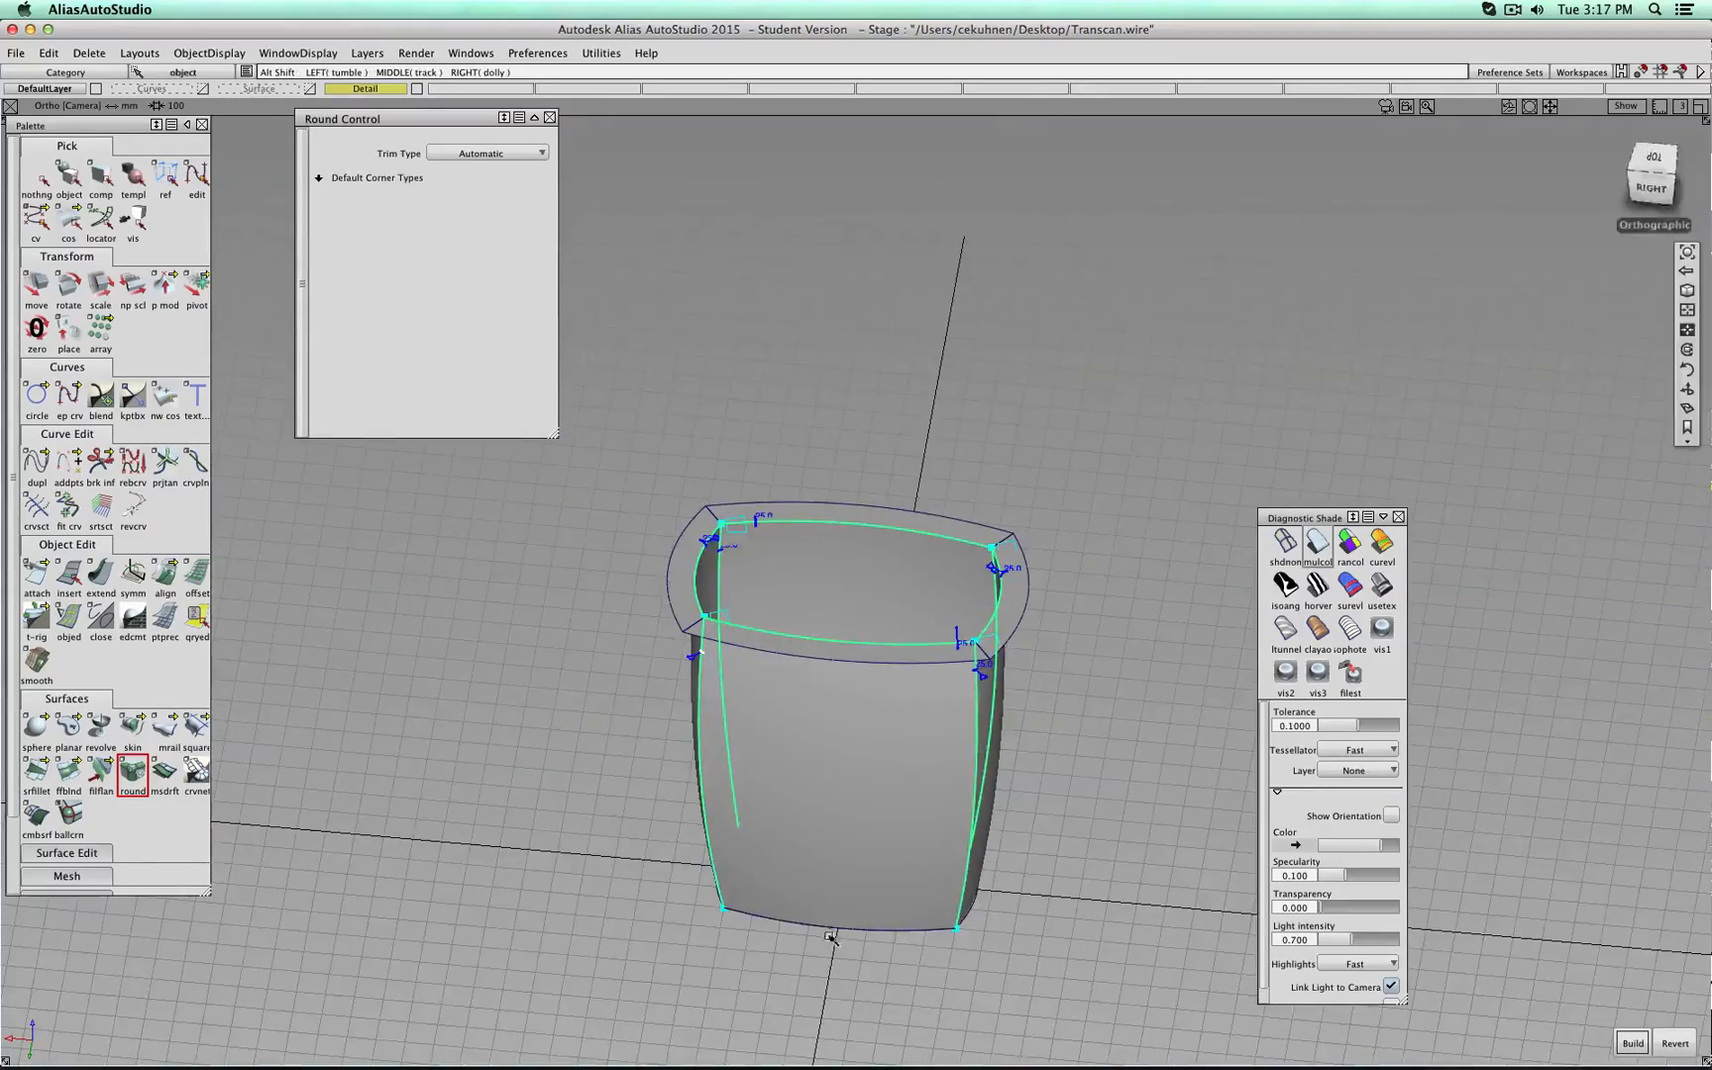
mouse_move(830, 937)
left_mouse_down("alt+shift")
mouse_move(848, 872)
mouse_move(807, 924)
left_mouse_up("alt+shift")
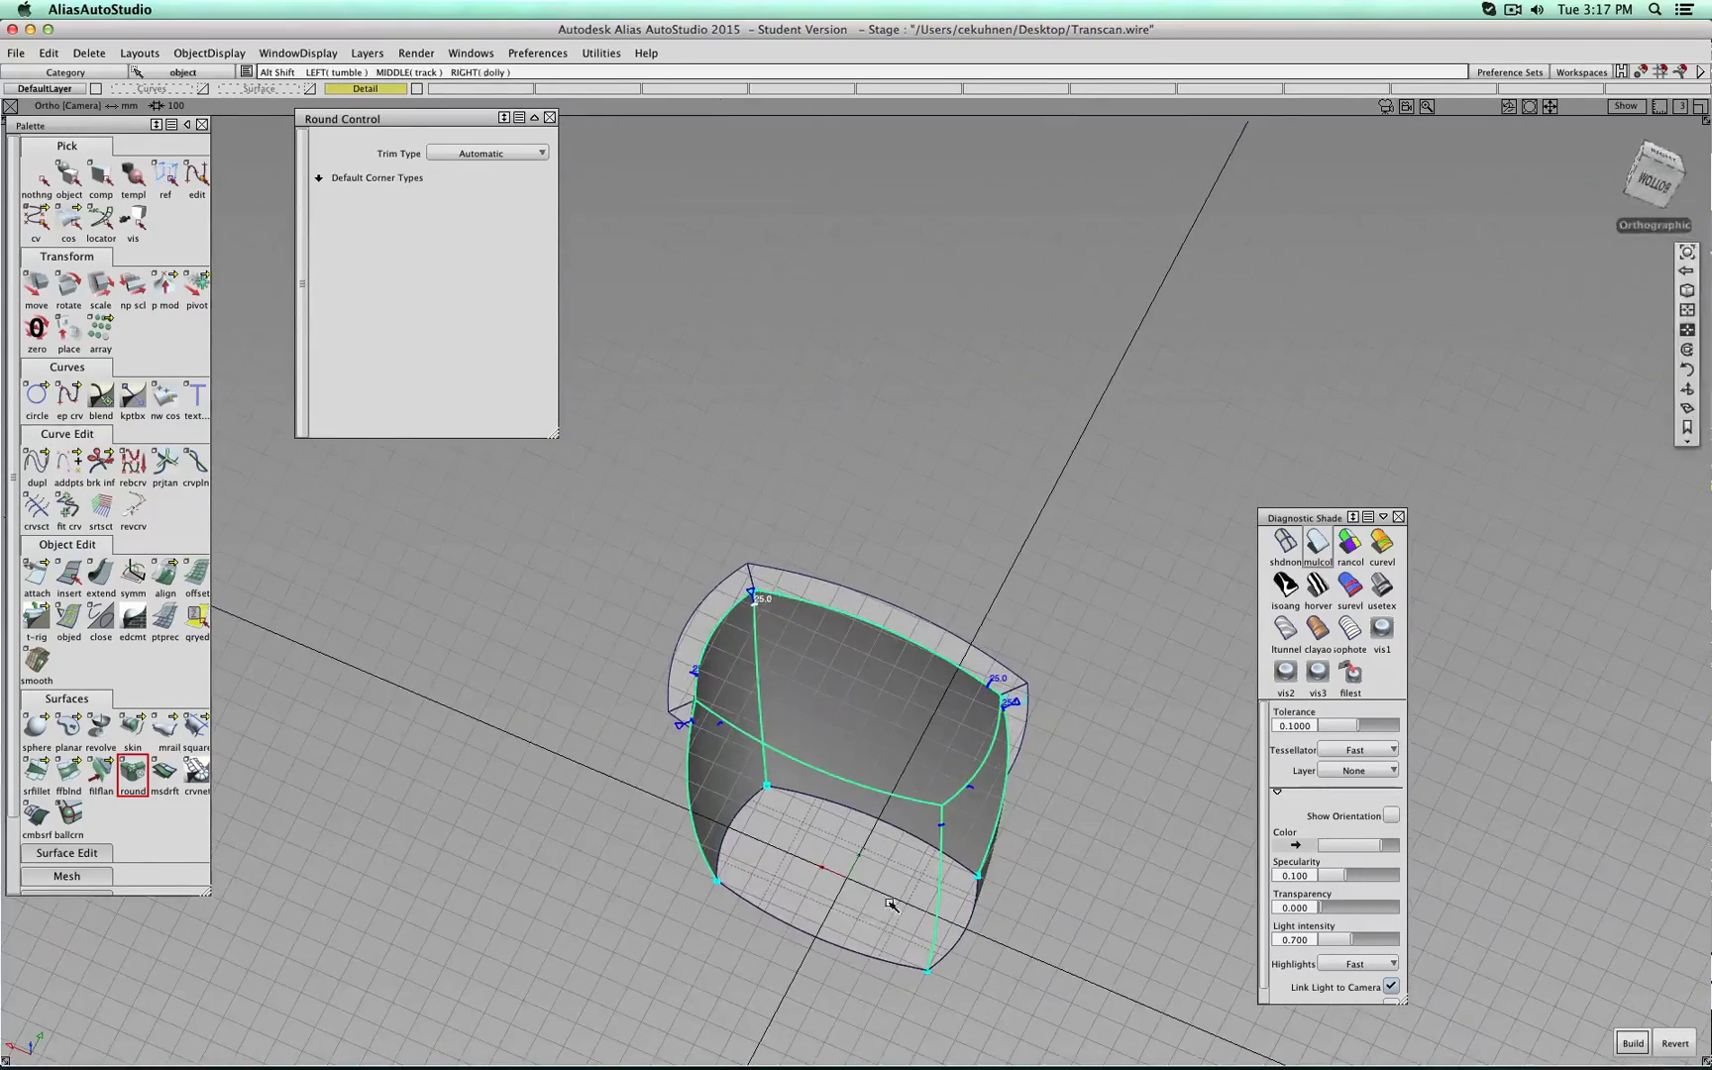
left_click(792, 924)
left_click(724, 844)
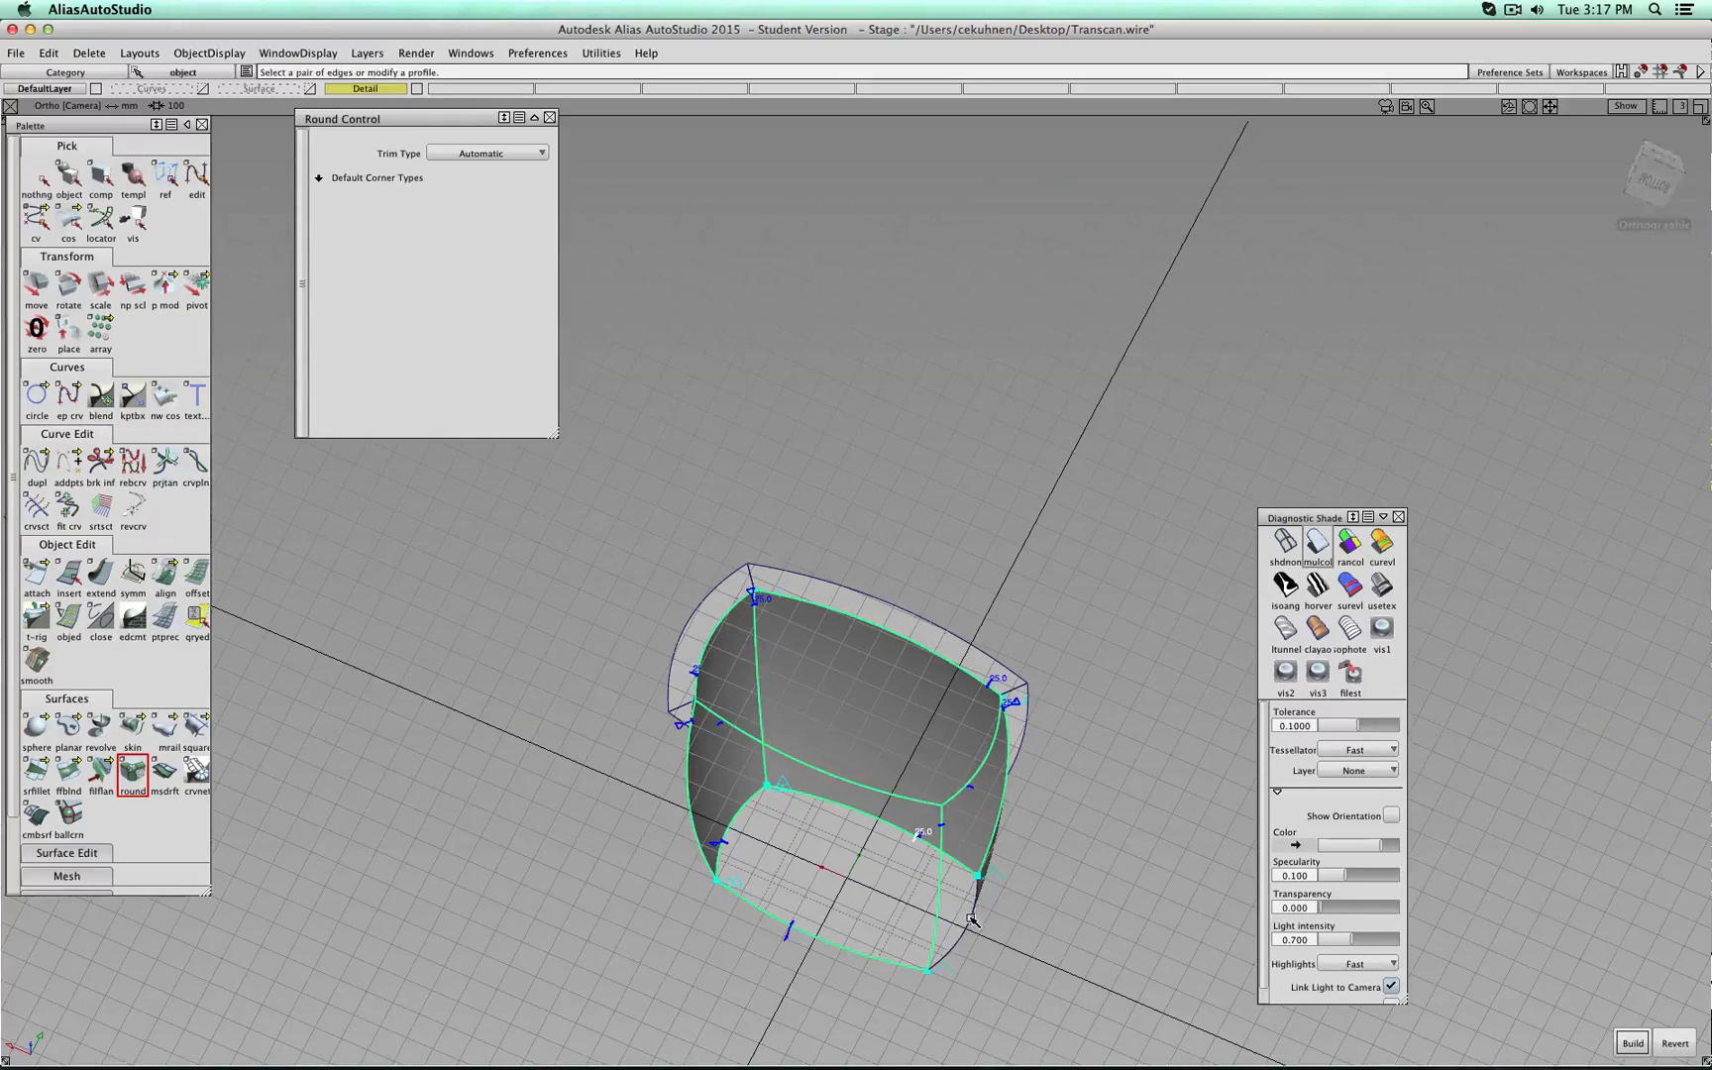
left_click_drag(1132, 501, 981, 594, "alt+shift")
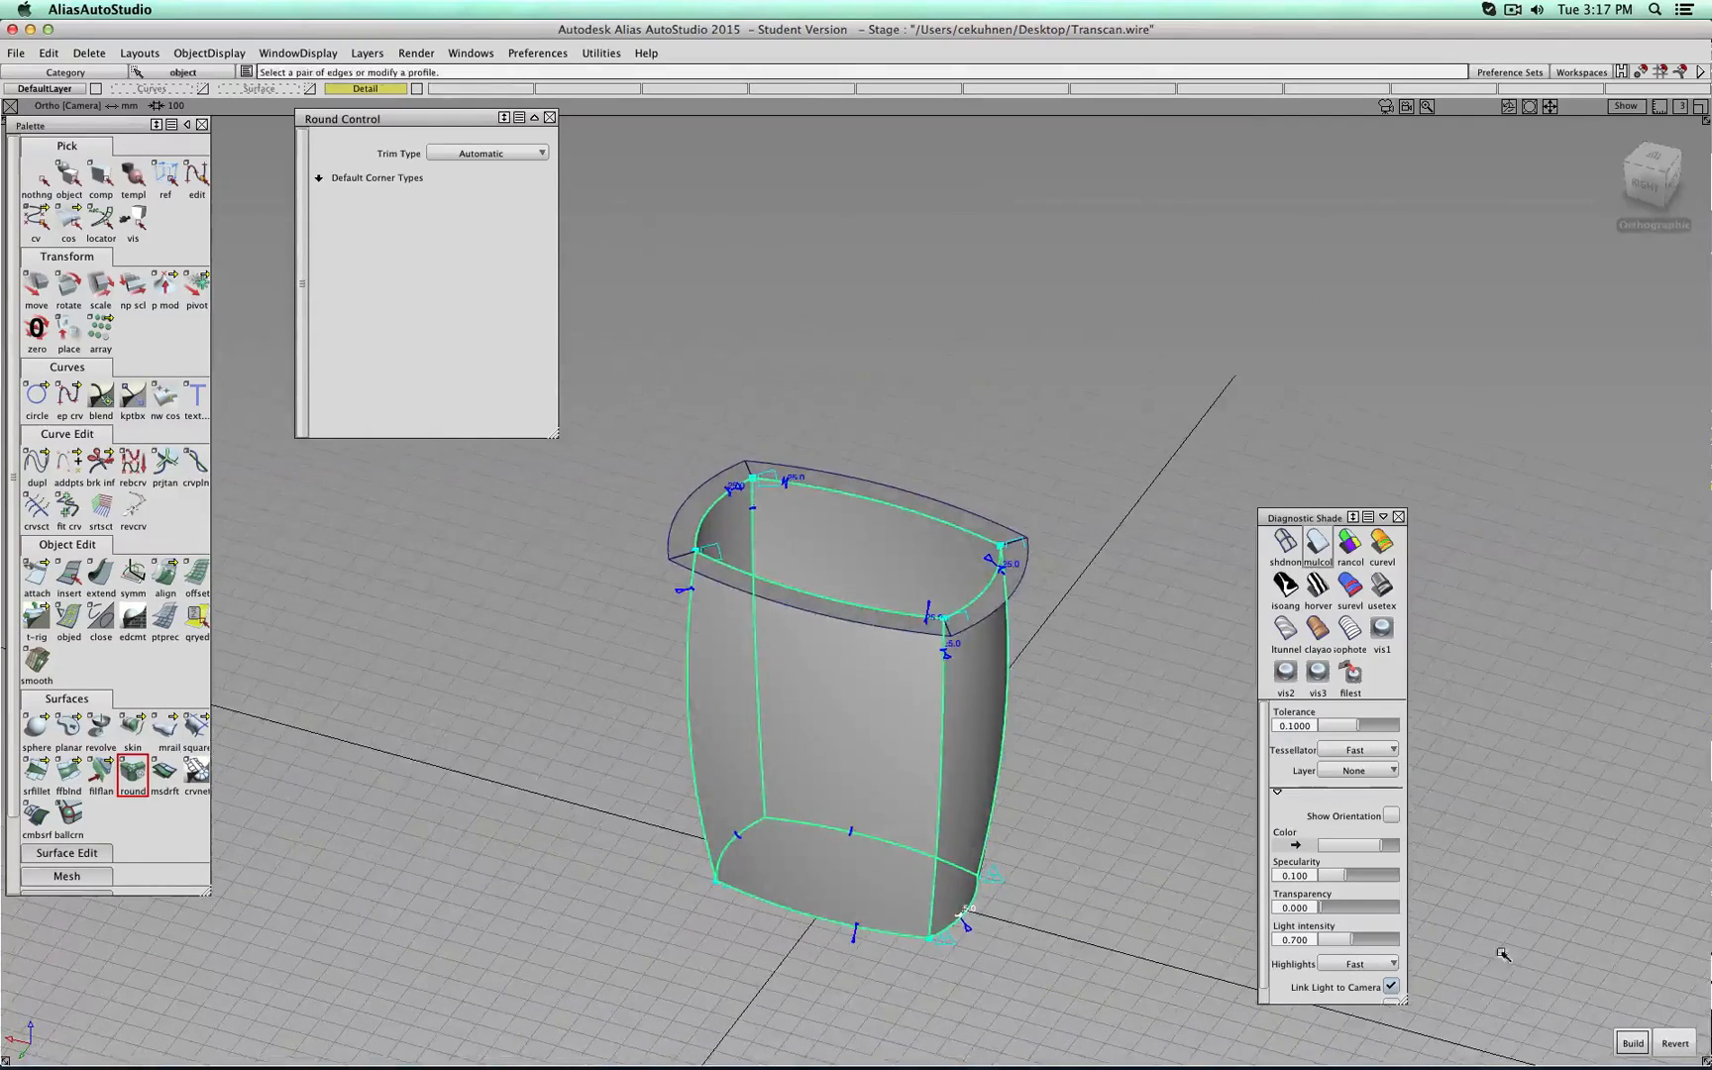
left_click(1632, 1043)
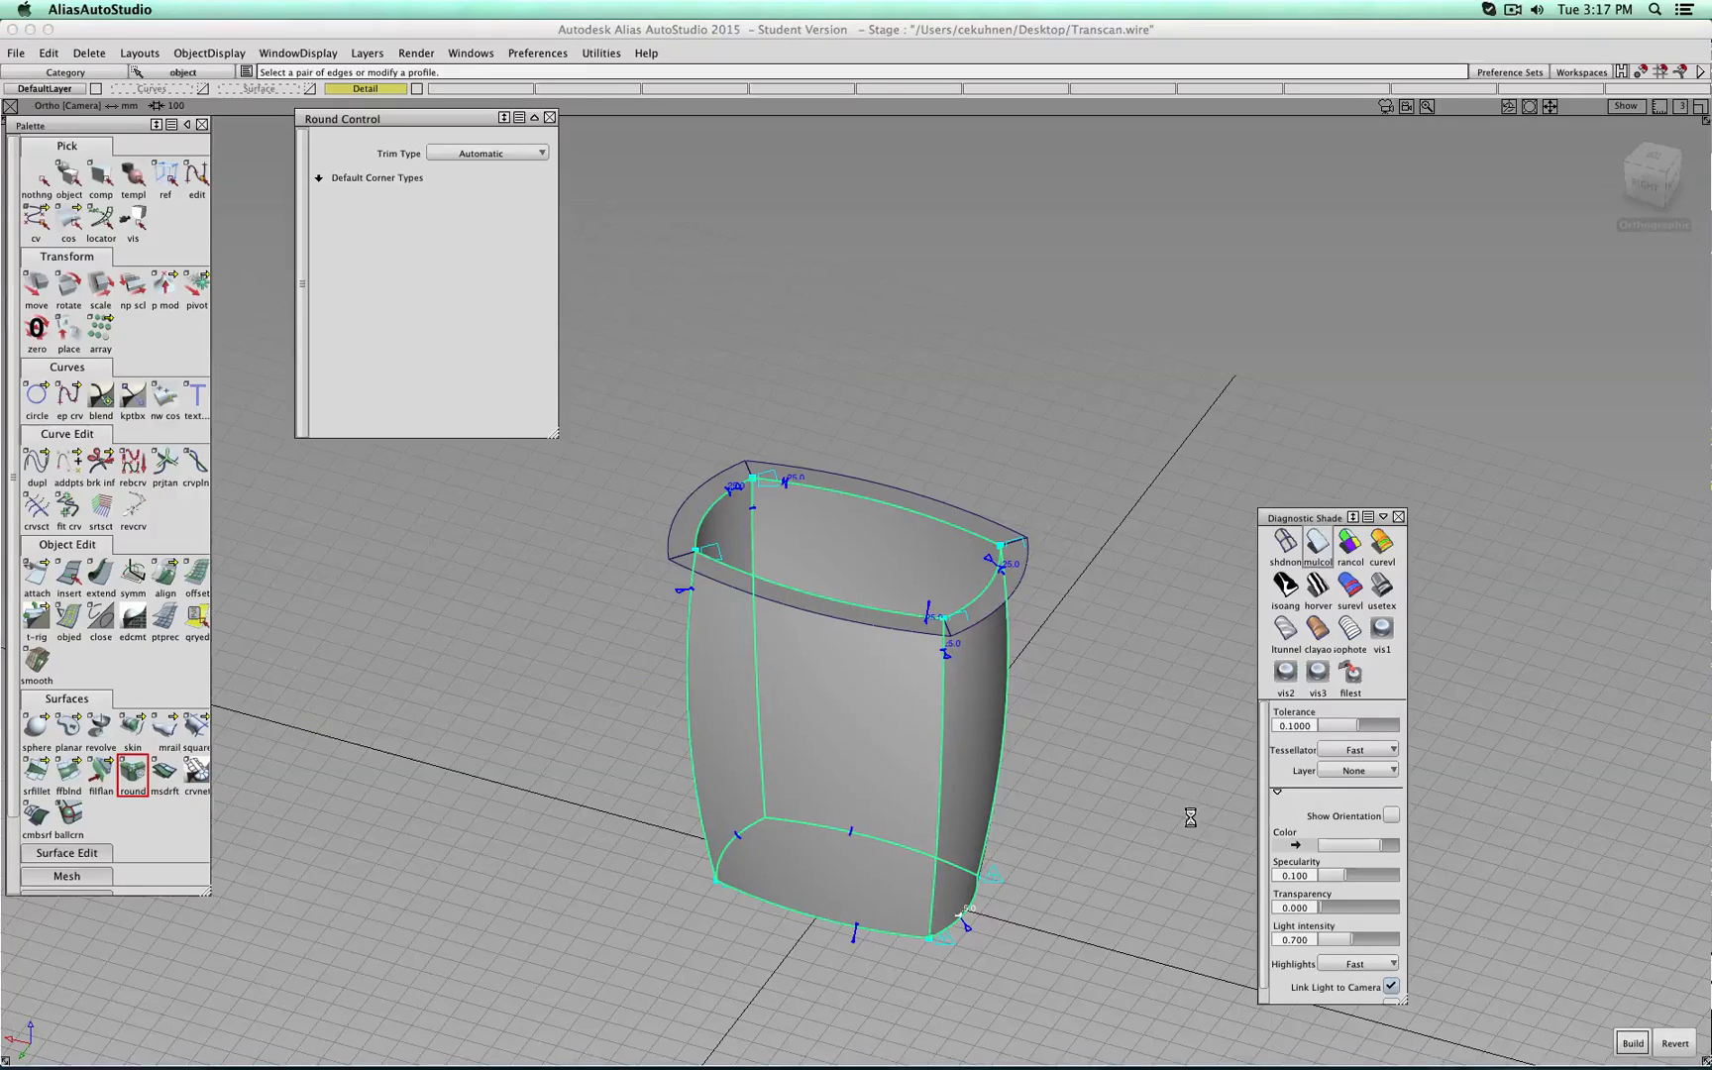
Refresh the multi-color shading and inspect the built round along the rim and its corners.
right_click_drag(851, 497, 761, 487, "alt+shift")
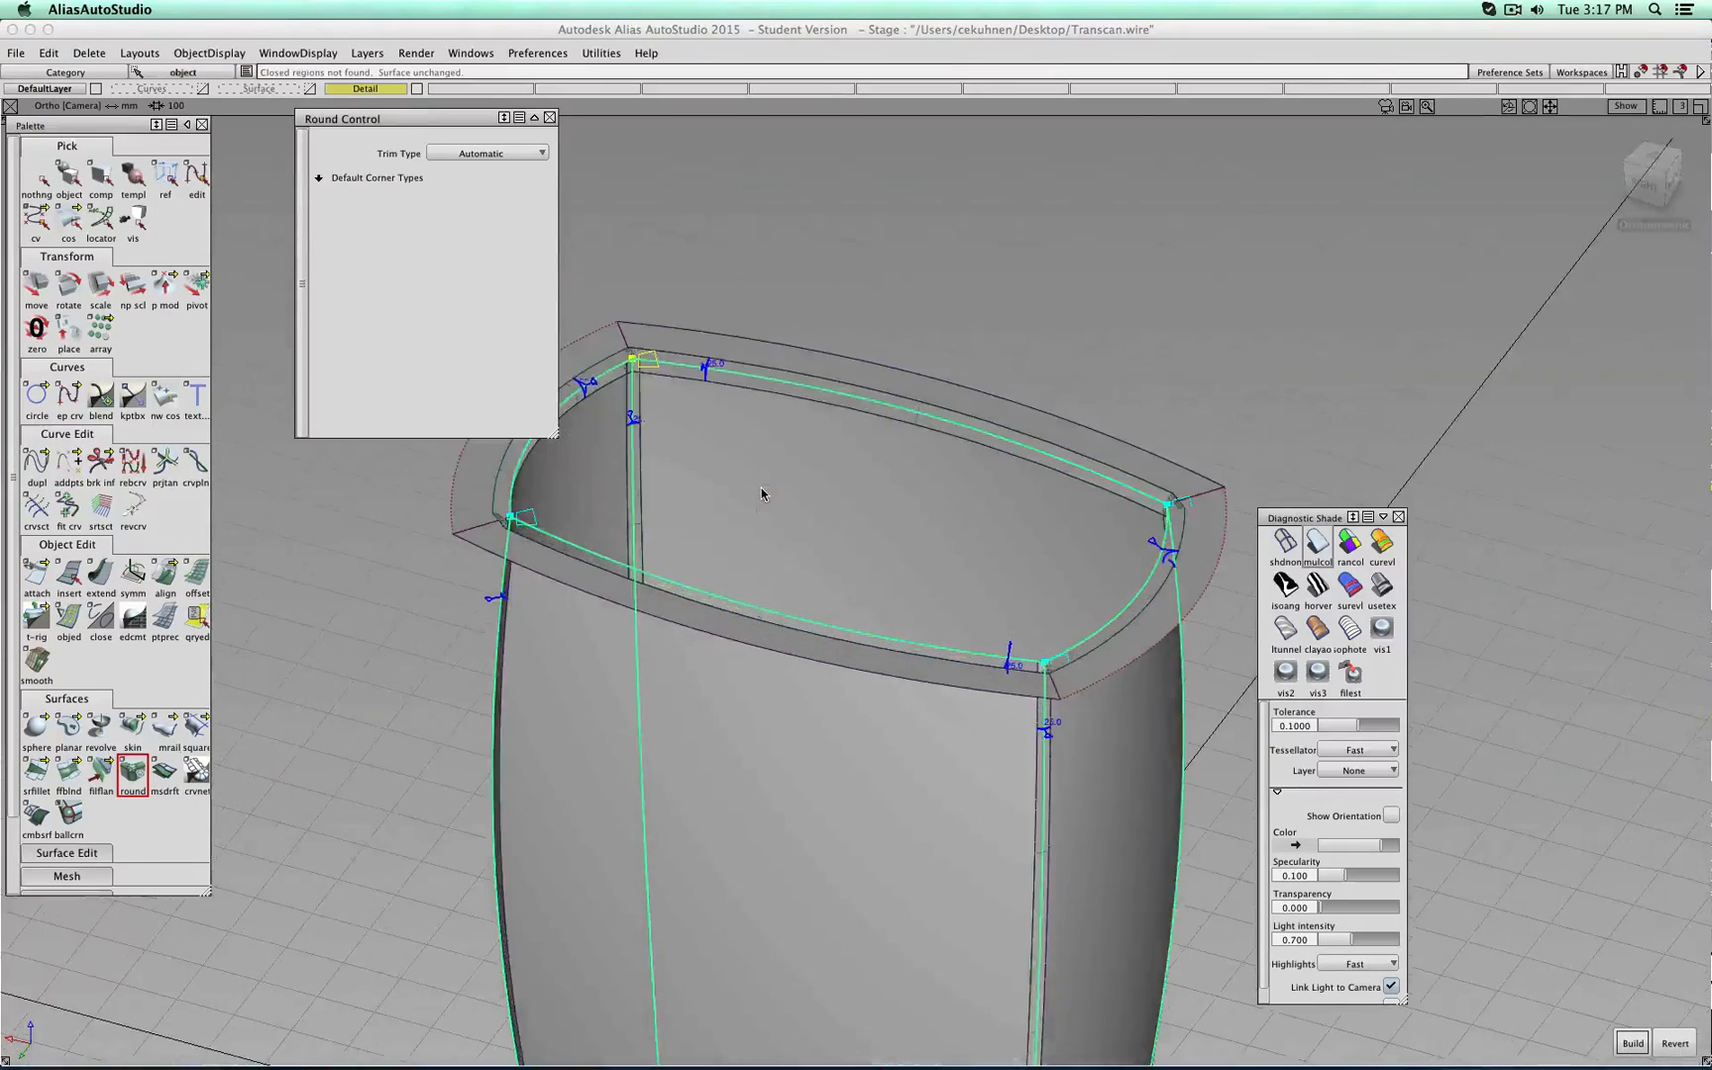
left_click_drag(580, 526, 1051, 585, "alt+shift")
right_click_drag(731, 462, 741, 463, "alt+shift")
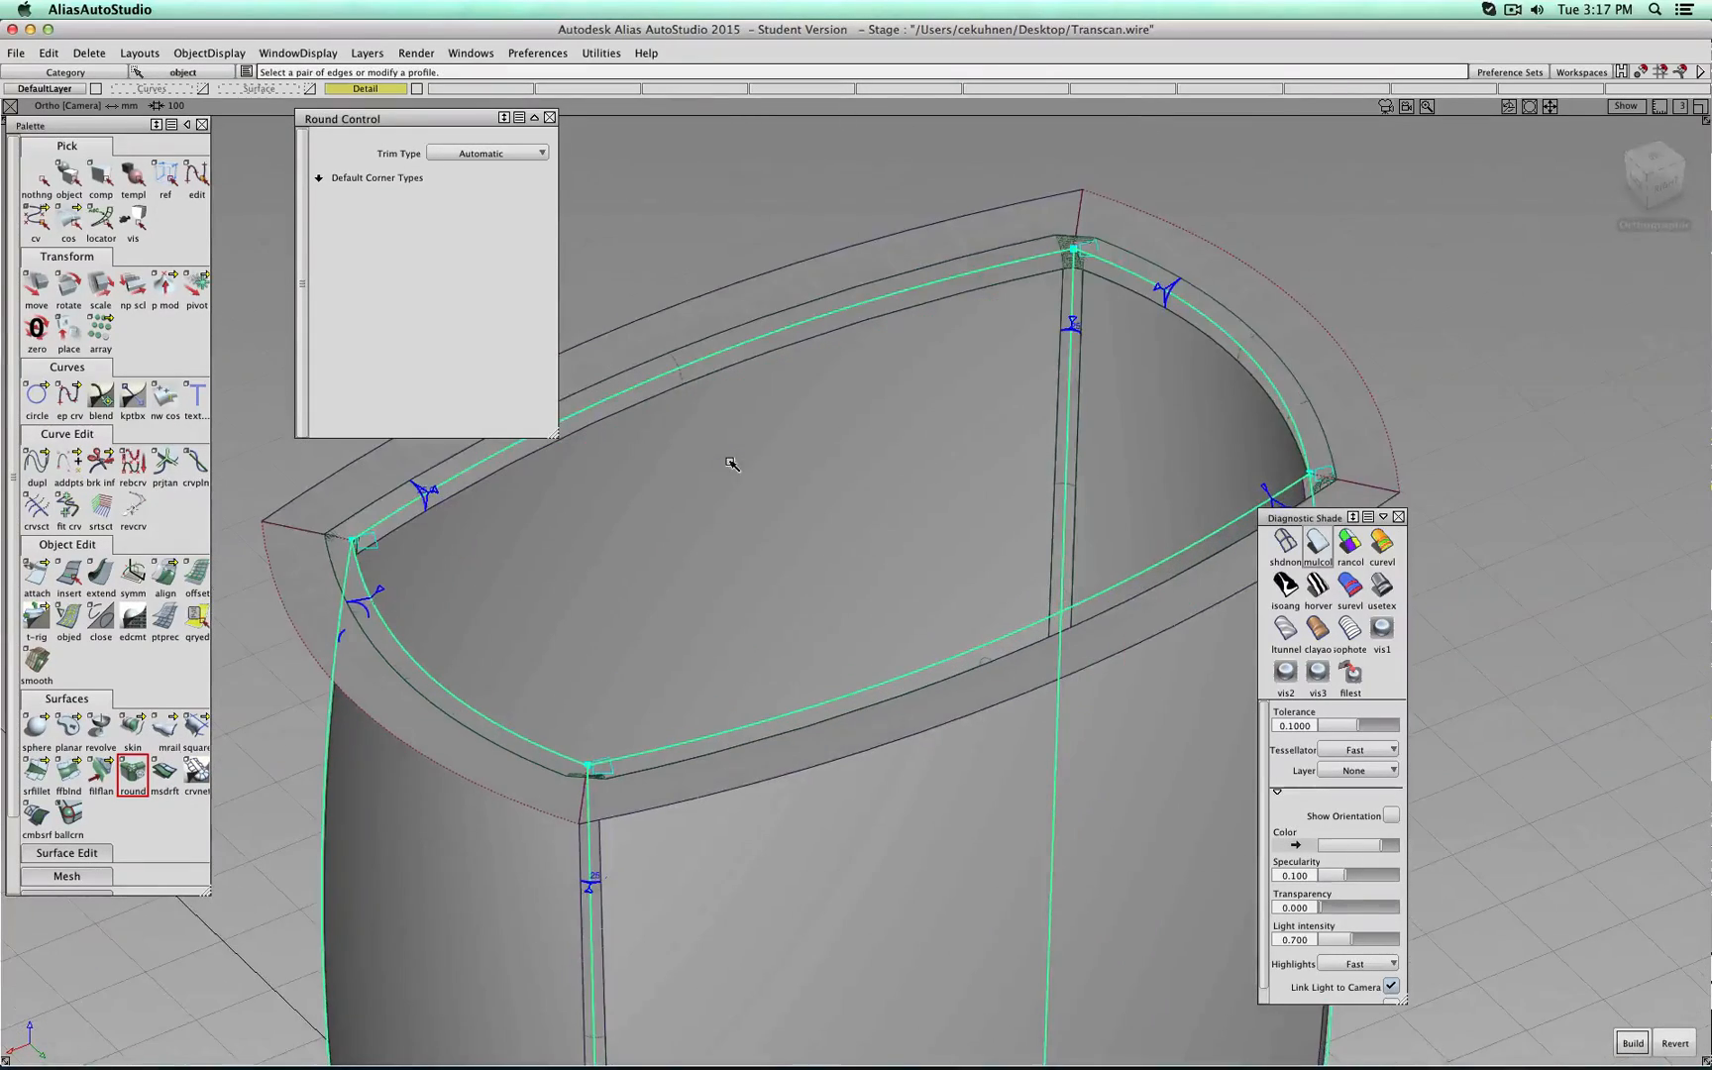
left_click(1286, 544)
left_click(1317, 544)
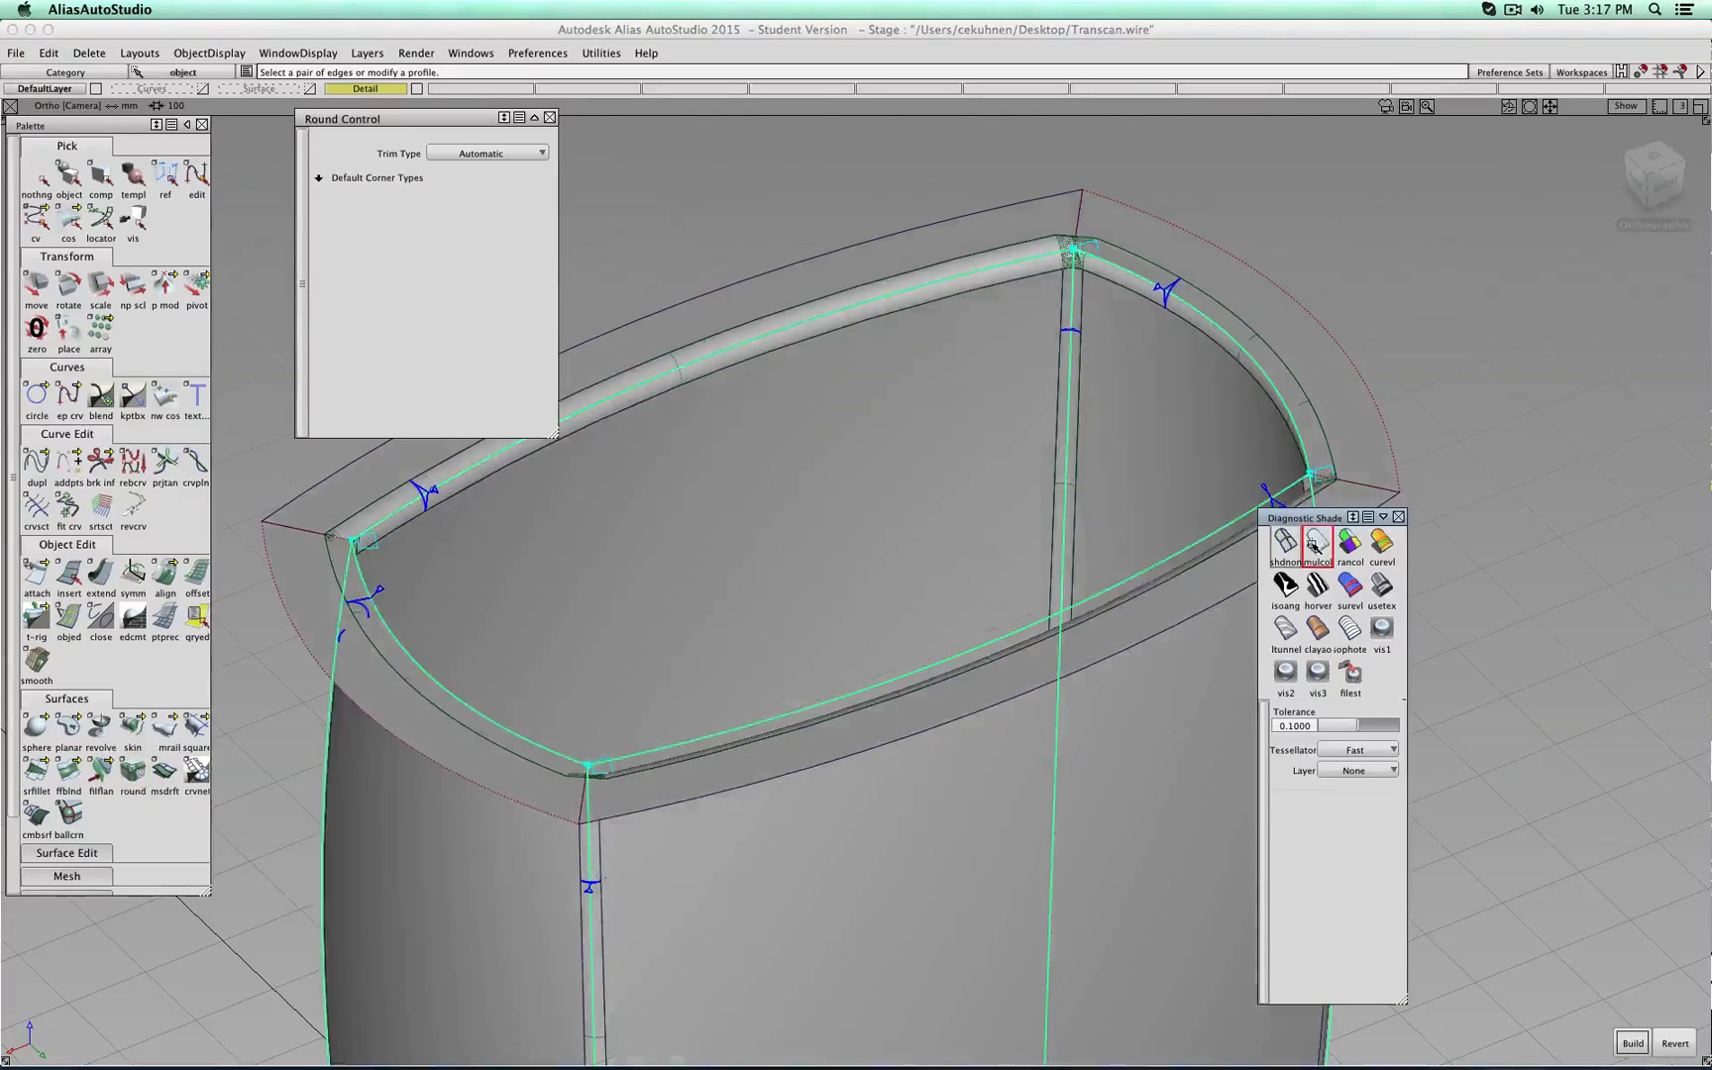
left_click_drag(854, 533, 906, 520, "alt+shift")
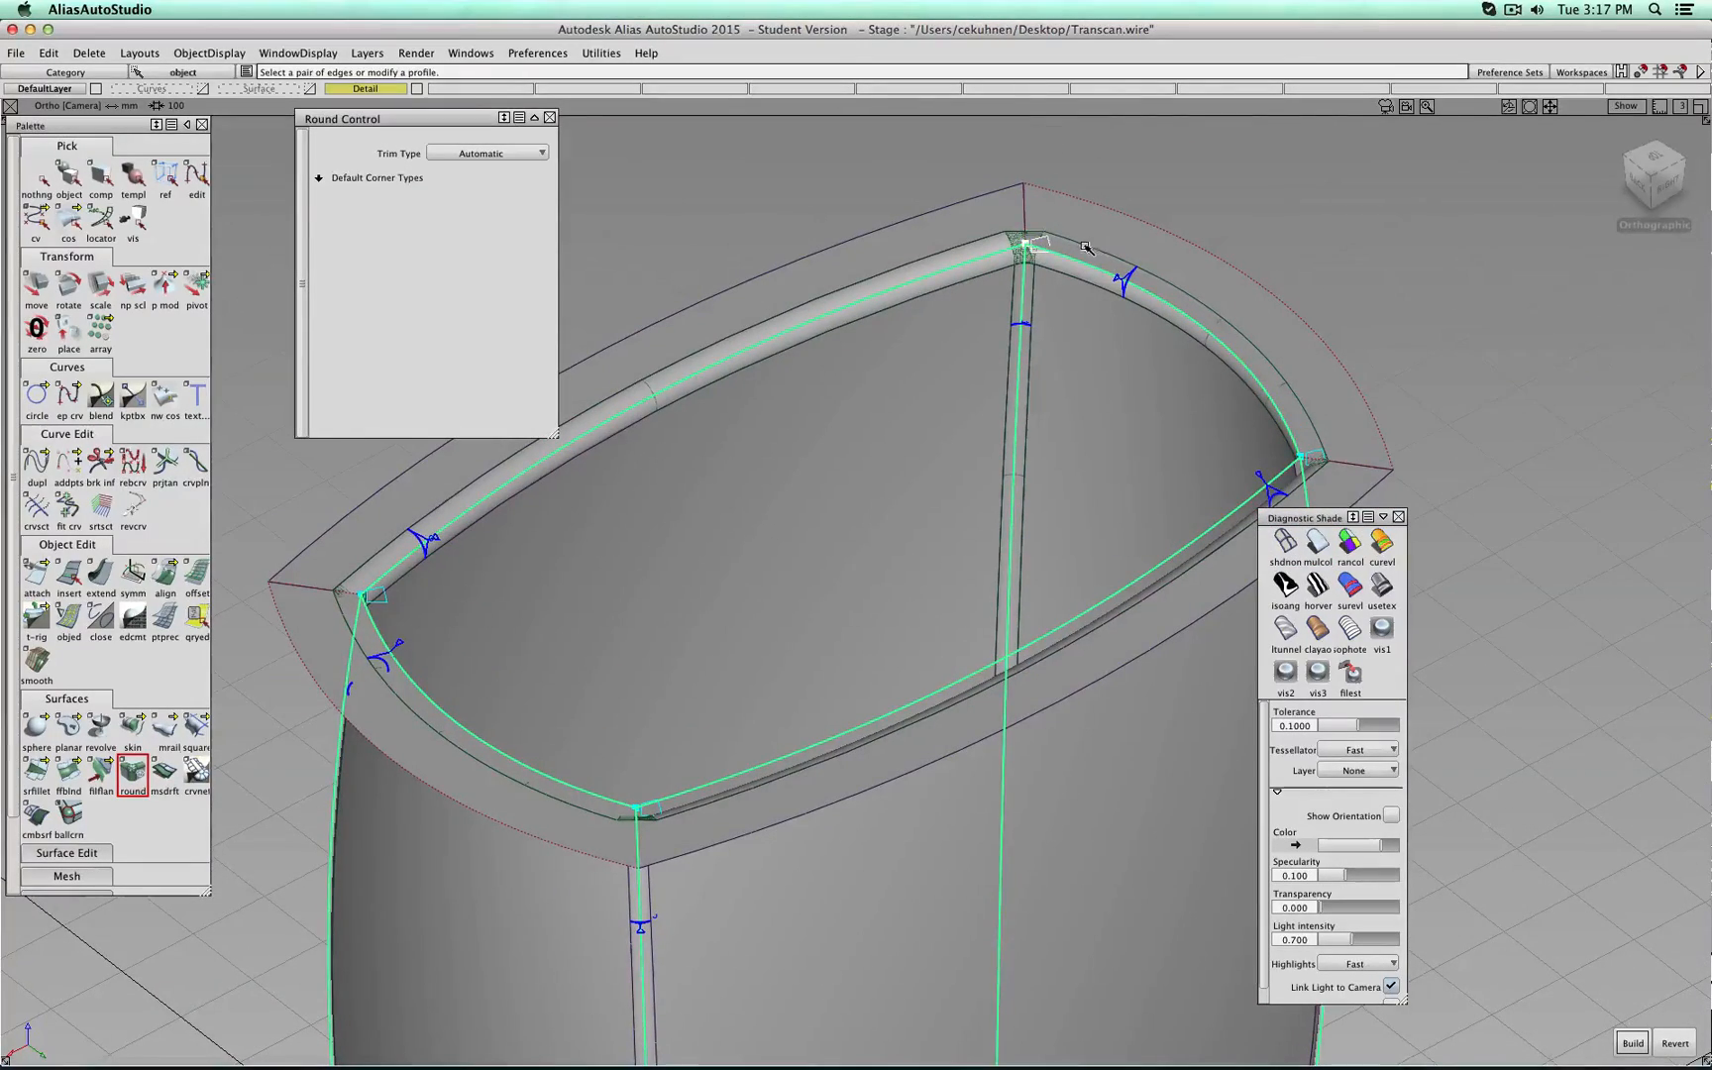
Switch the corner type at the four bottom corners of the round and rebuild it.
right_click_drag(1081, 352, 1059, 808, "alt+shift")
left_click_drag(1056, 807, 836, 602, "alt+shift")
right_click_drag(835, 601, 830, 593, "alt+shift")
left_click(829, 592)
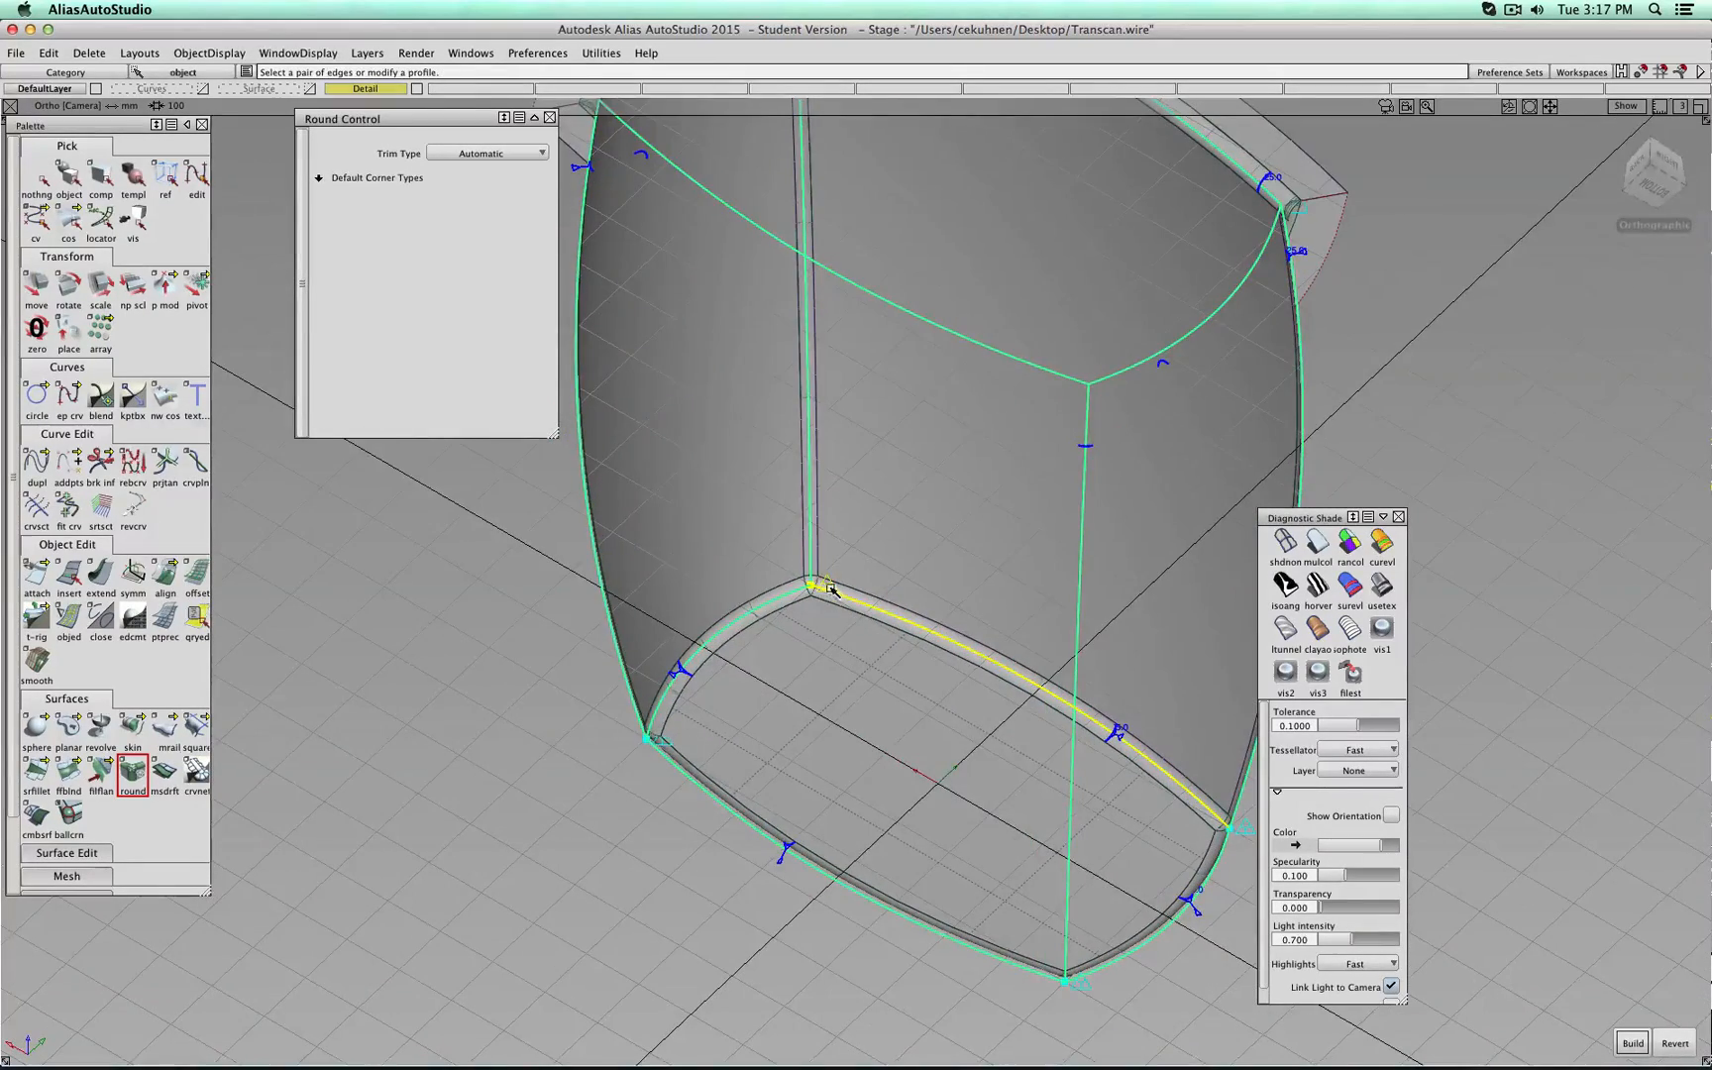
left_click(664, 741)
middle_click_drag(901, 733, 635, 586, "alt+shift")
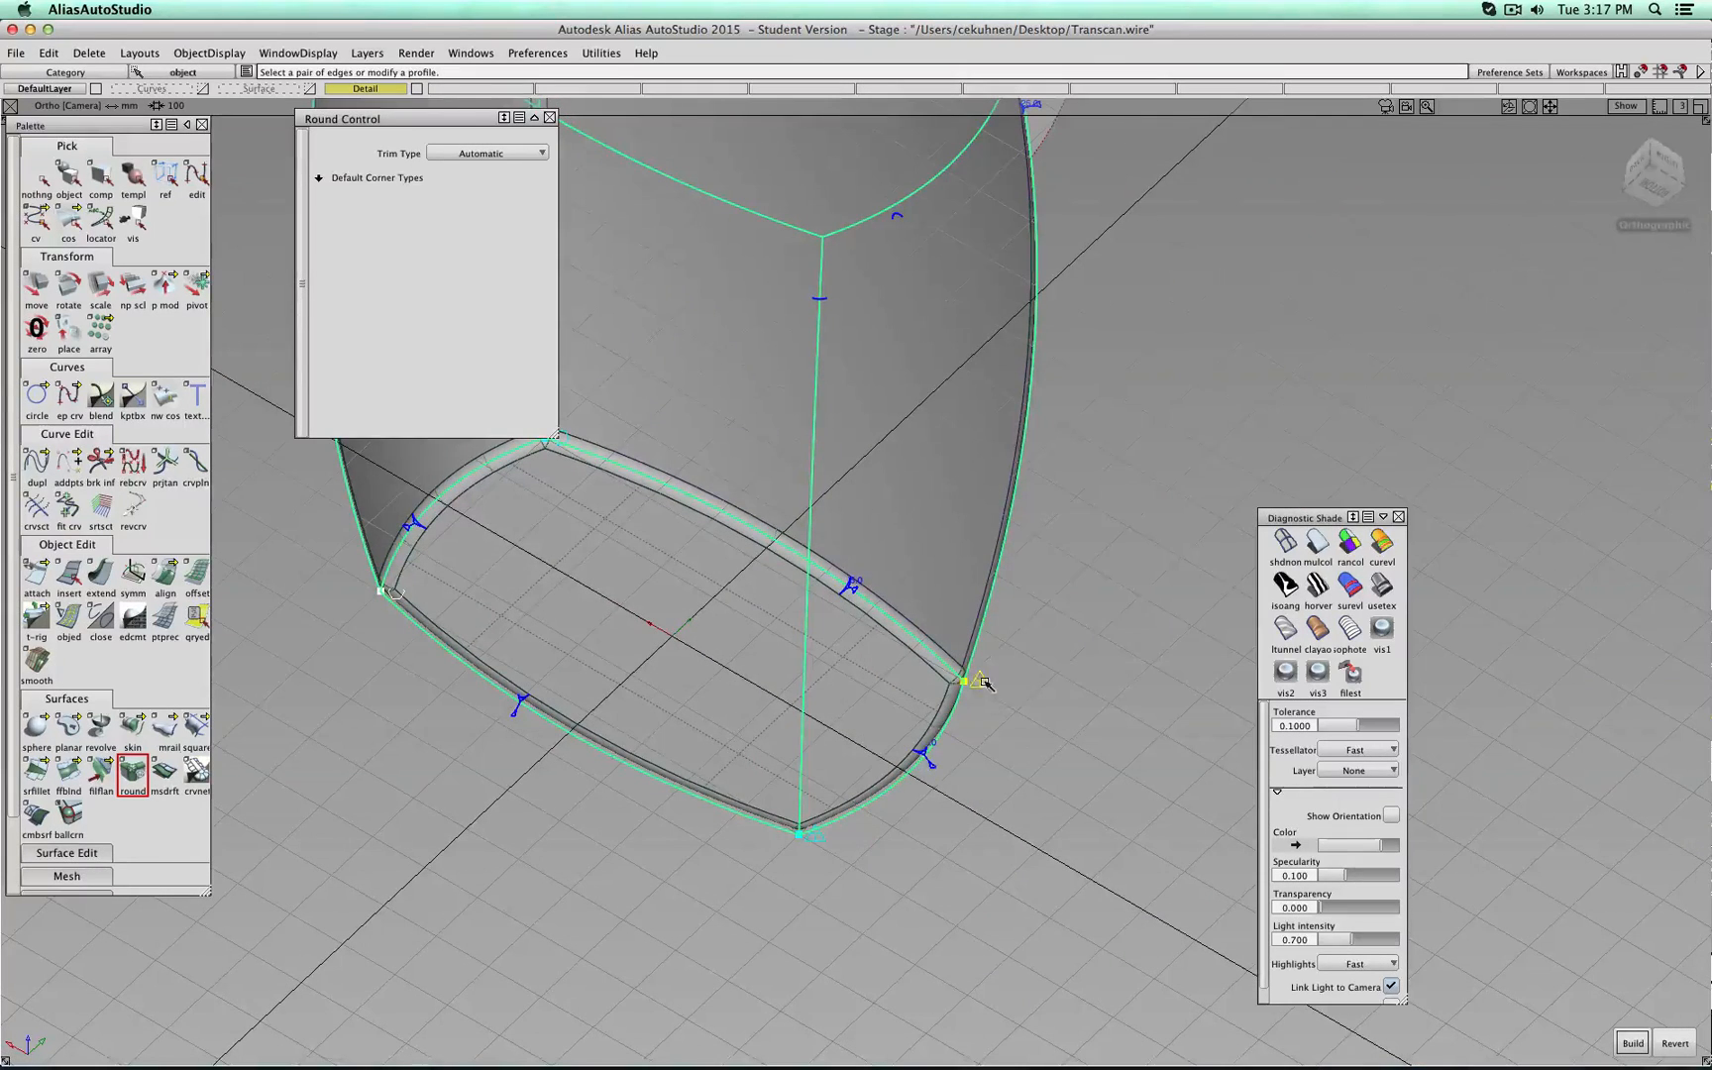
left_click(812, 837)
left_click(1631, 1046)
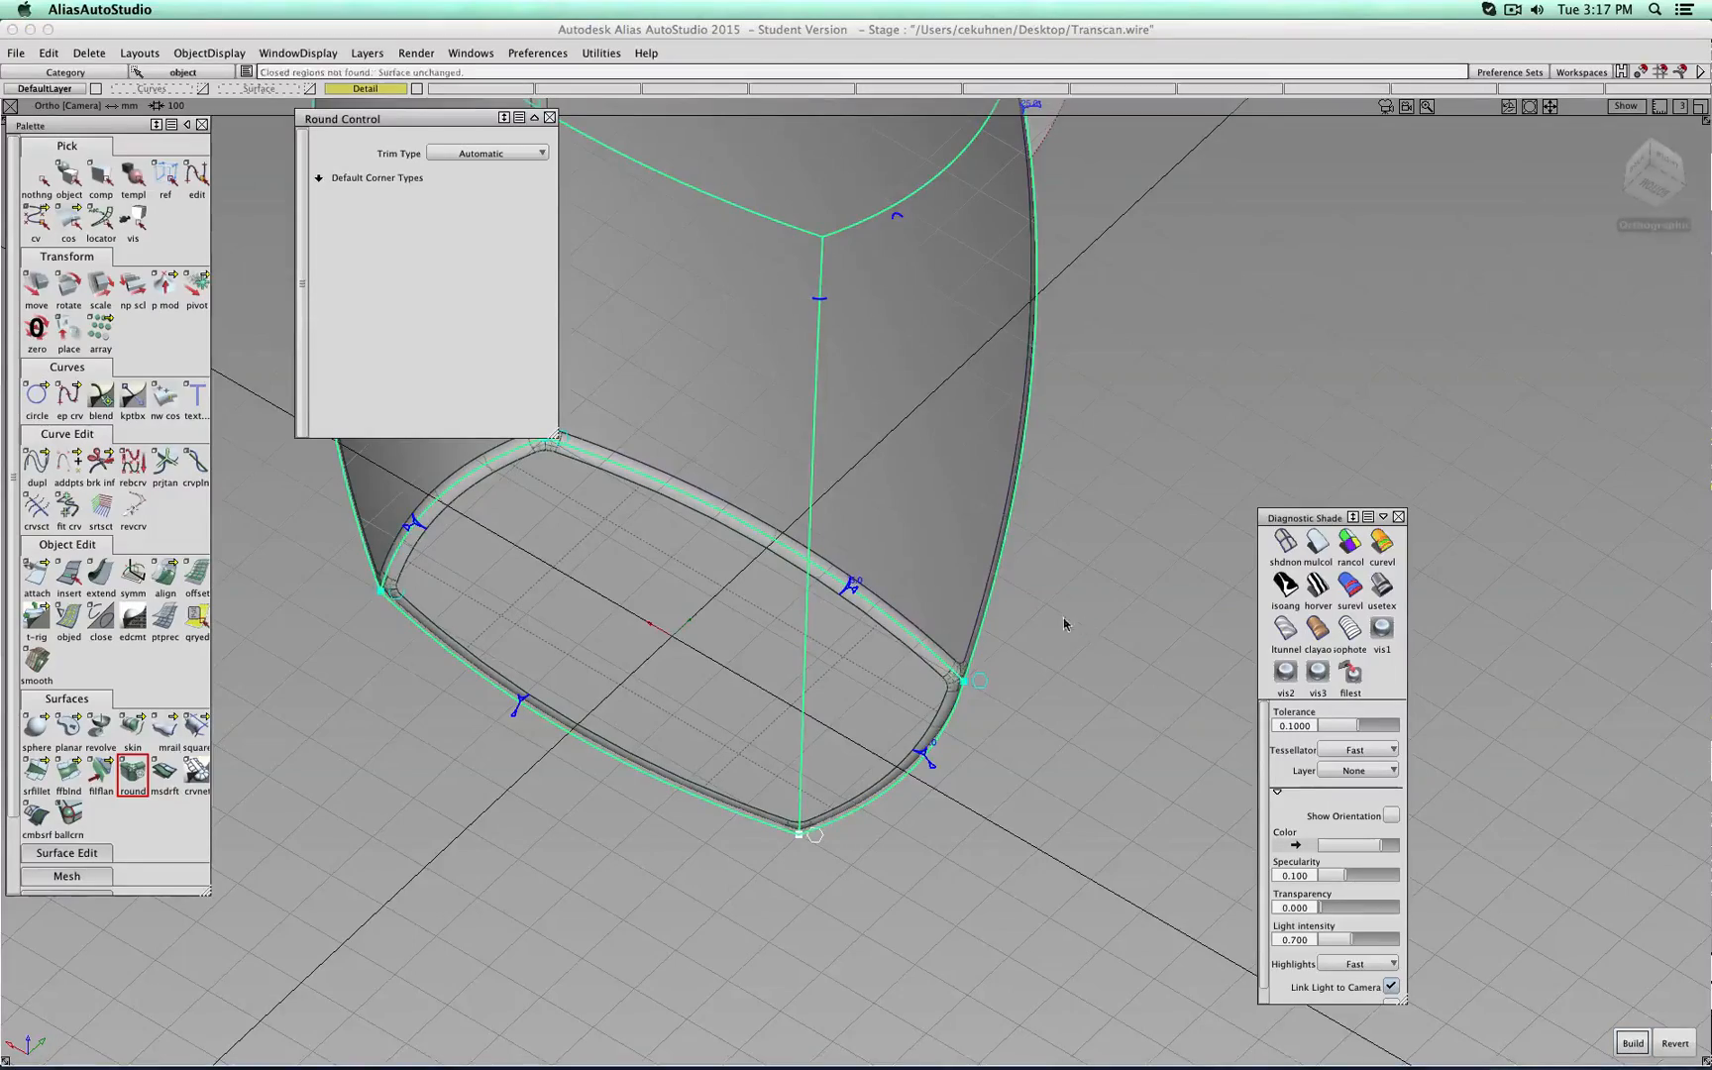
Examine the rebuilt round from several angles, checking closely how the fillets meet at an inner rim corner.
left_click_drag(948, 563, 783, 674, "alt+shift")
left_click_drag(971, 616, 1323, 331, "alt+shift")
middle_click_drag(1150, 283, 848, 657, "alt+shift")
left_click_drag(891, 598, 1303, 523, "alt+shift")
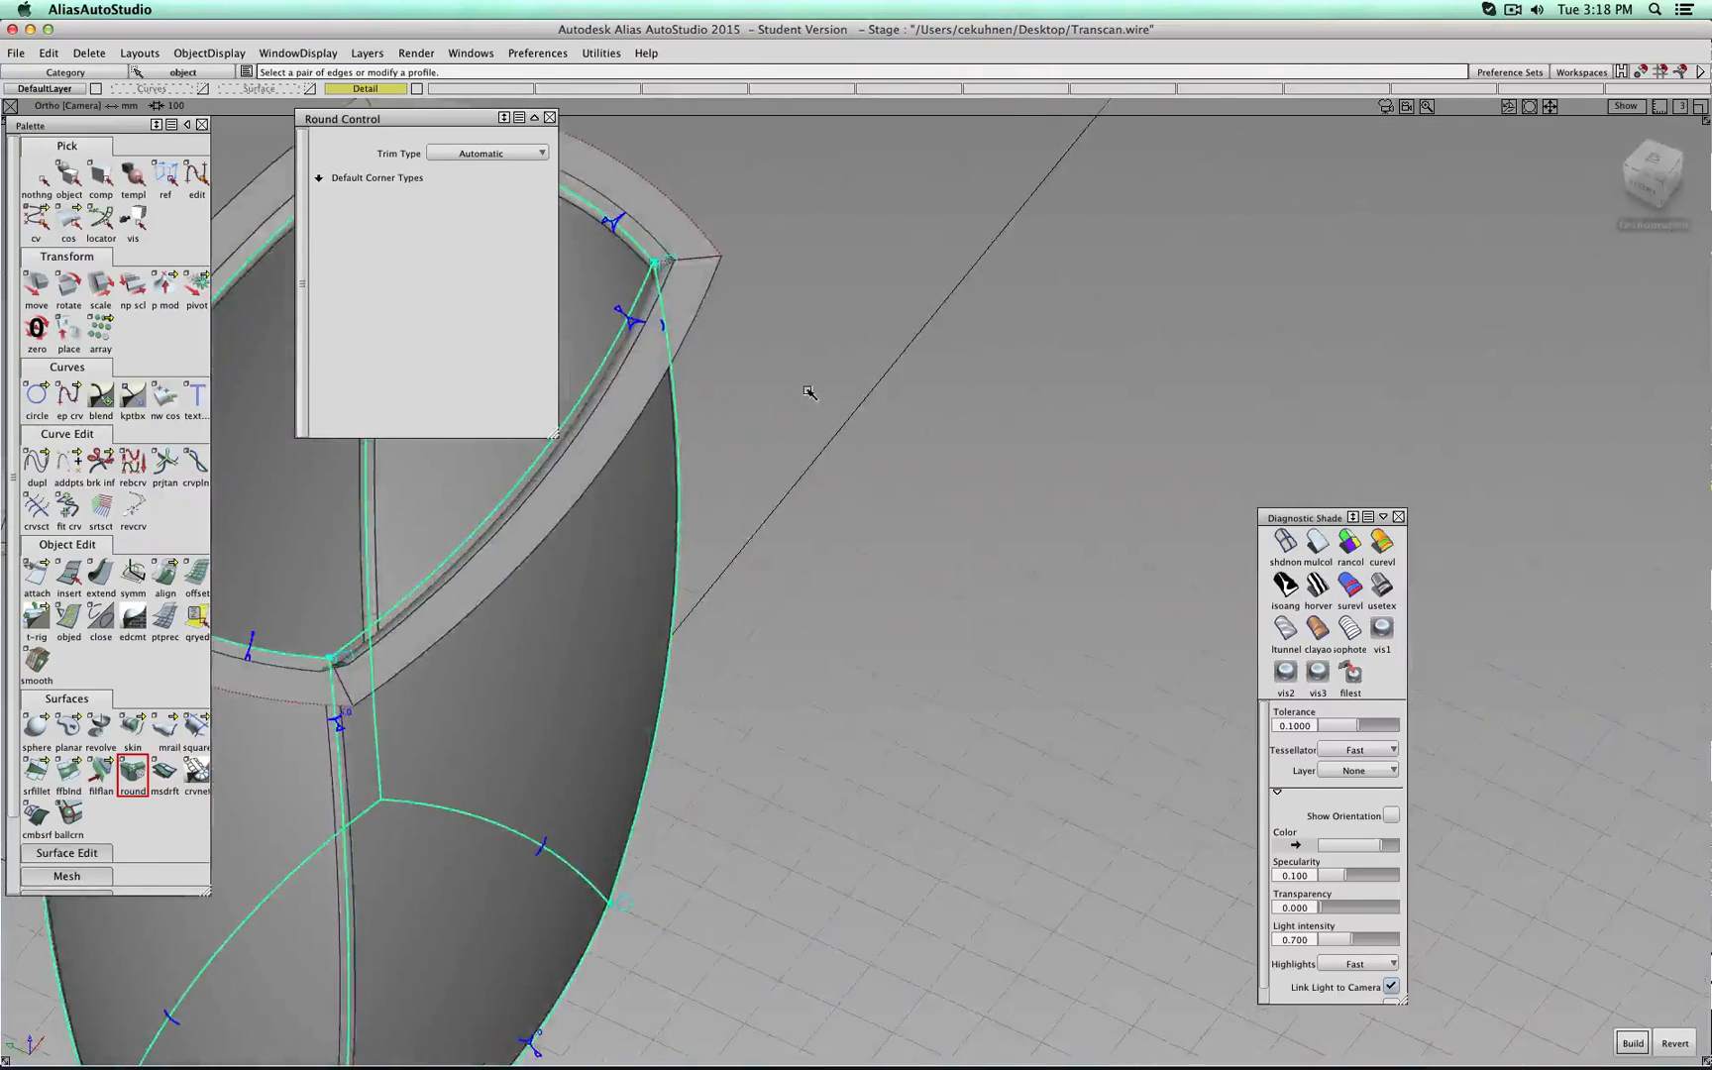
middle_click_drag(595, 287, 1005, 615, "alt+shift")
scroll(951, 451, "up", 6)
scroll(831, 383, "up", 3)
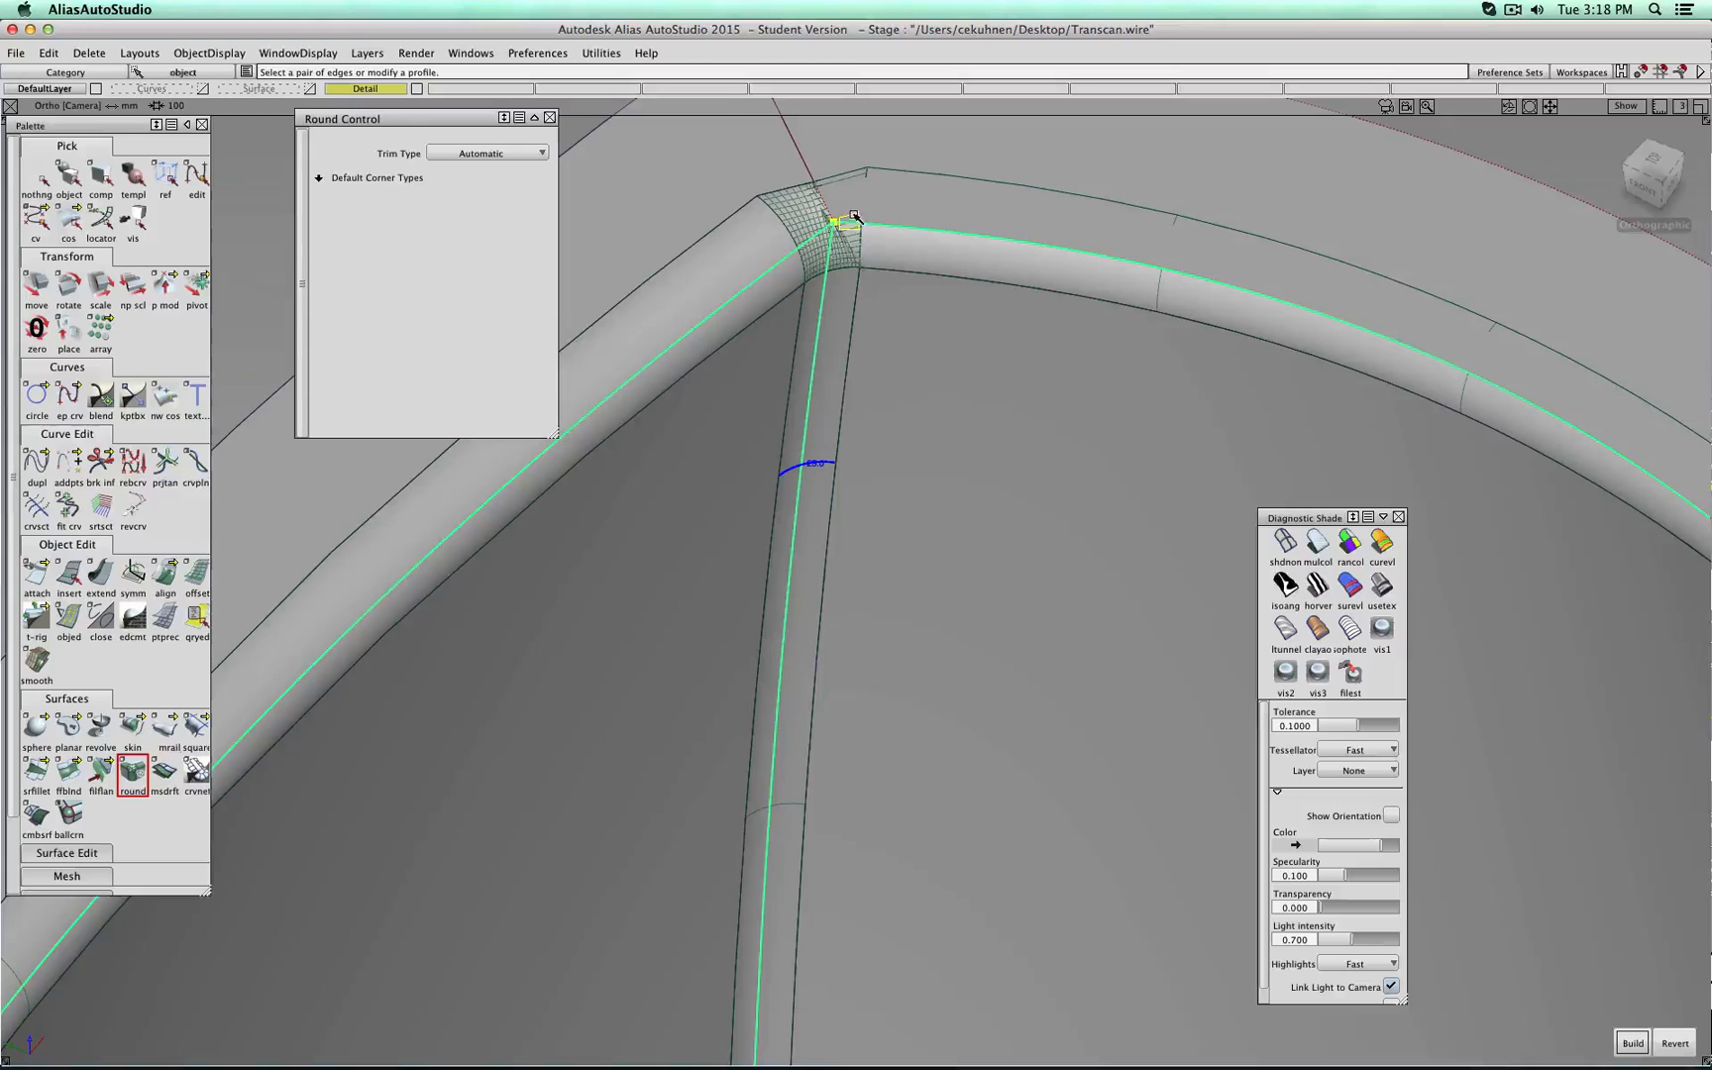
scroll(854, 221, "down", 5)
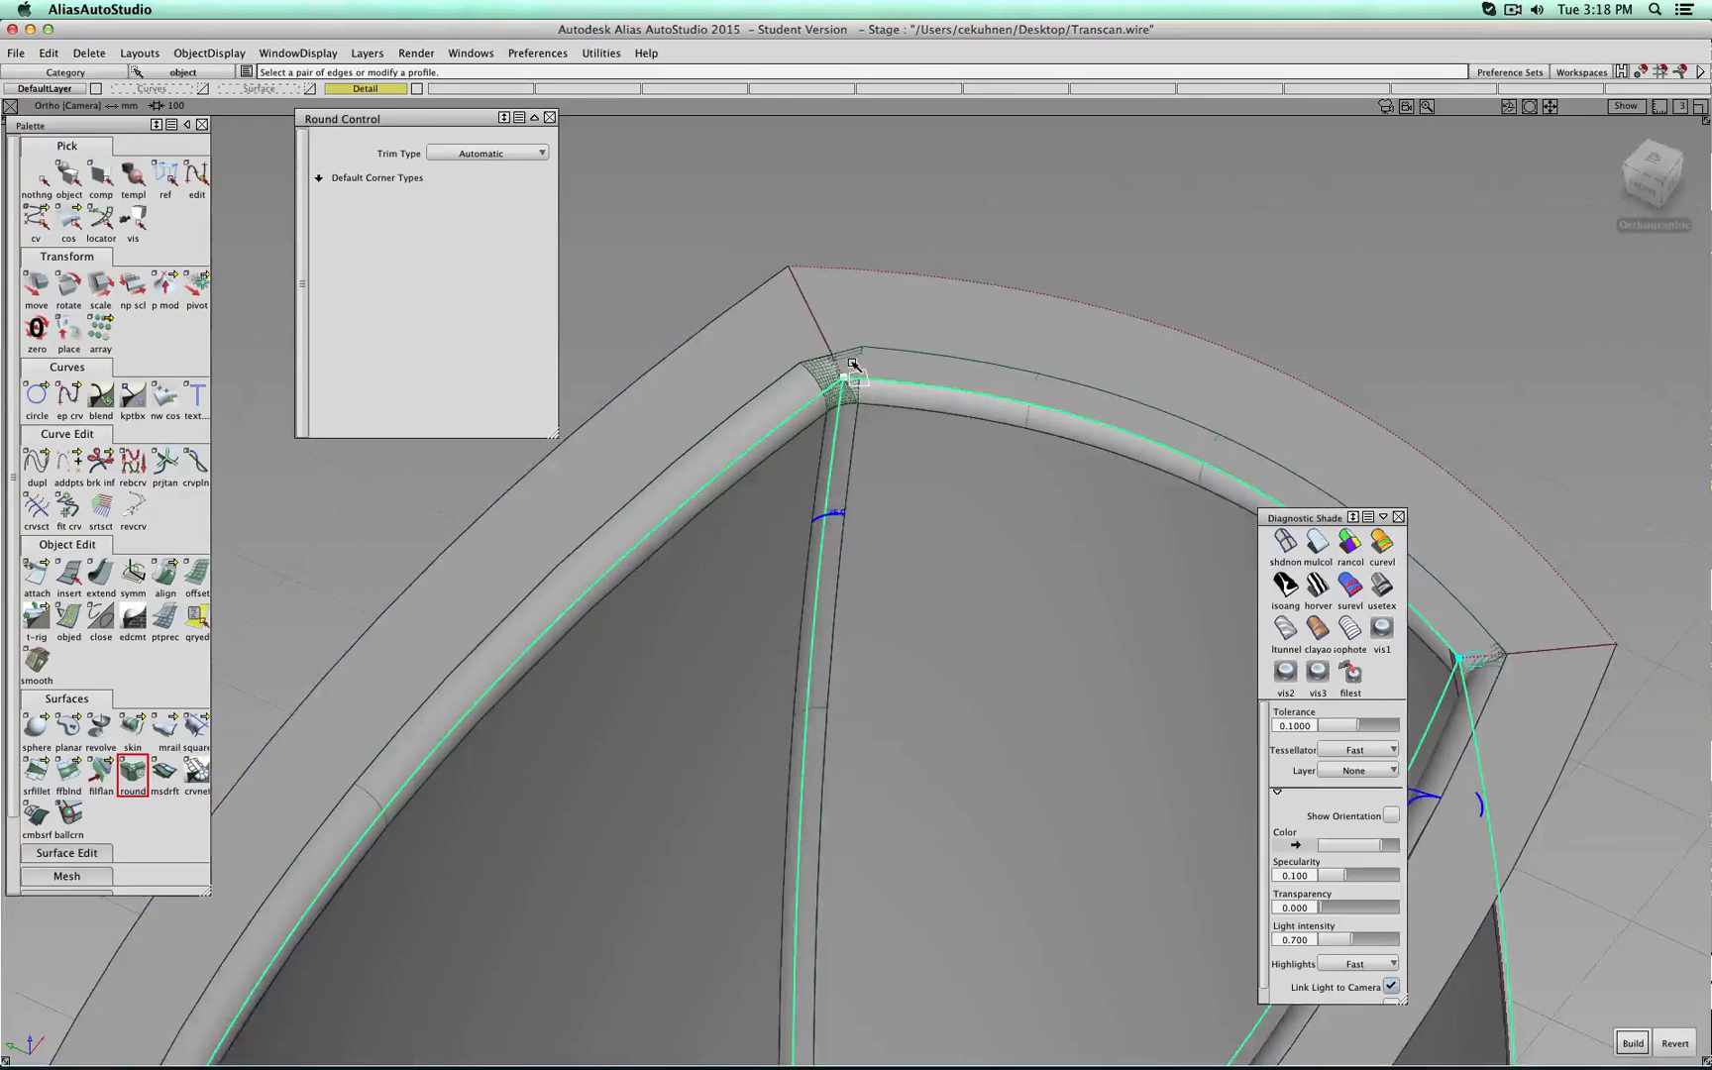
scroll(855, 365, "down", 4)
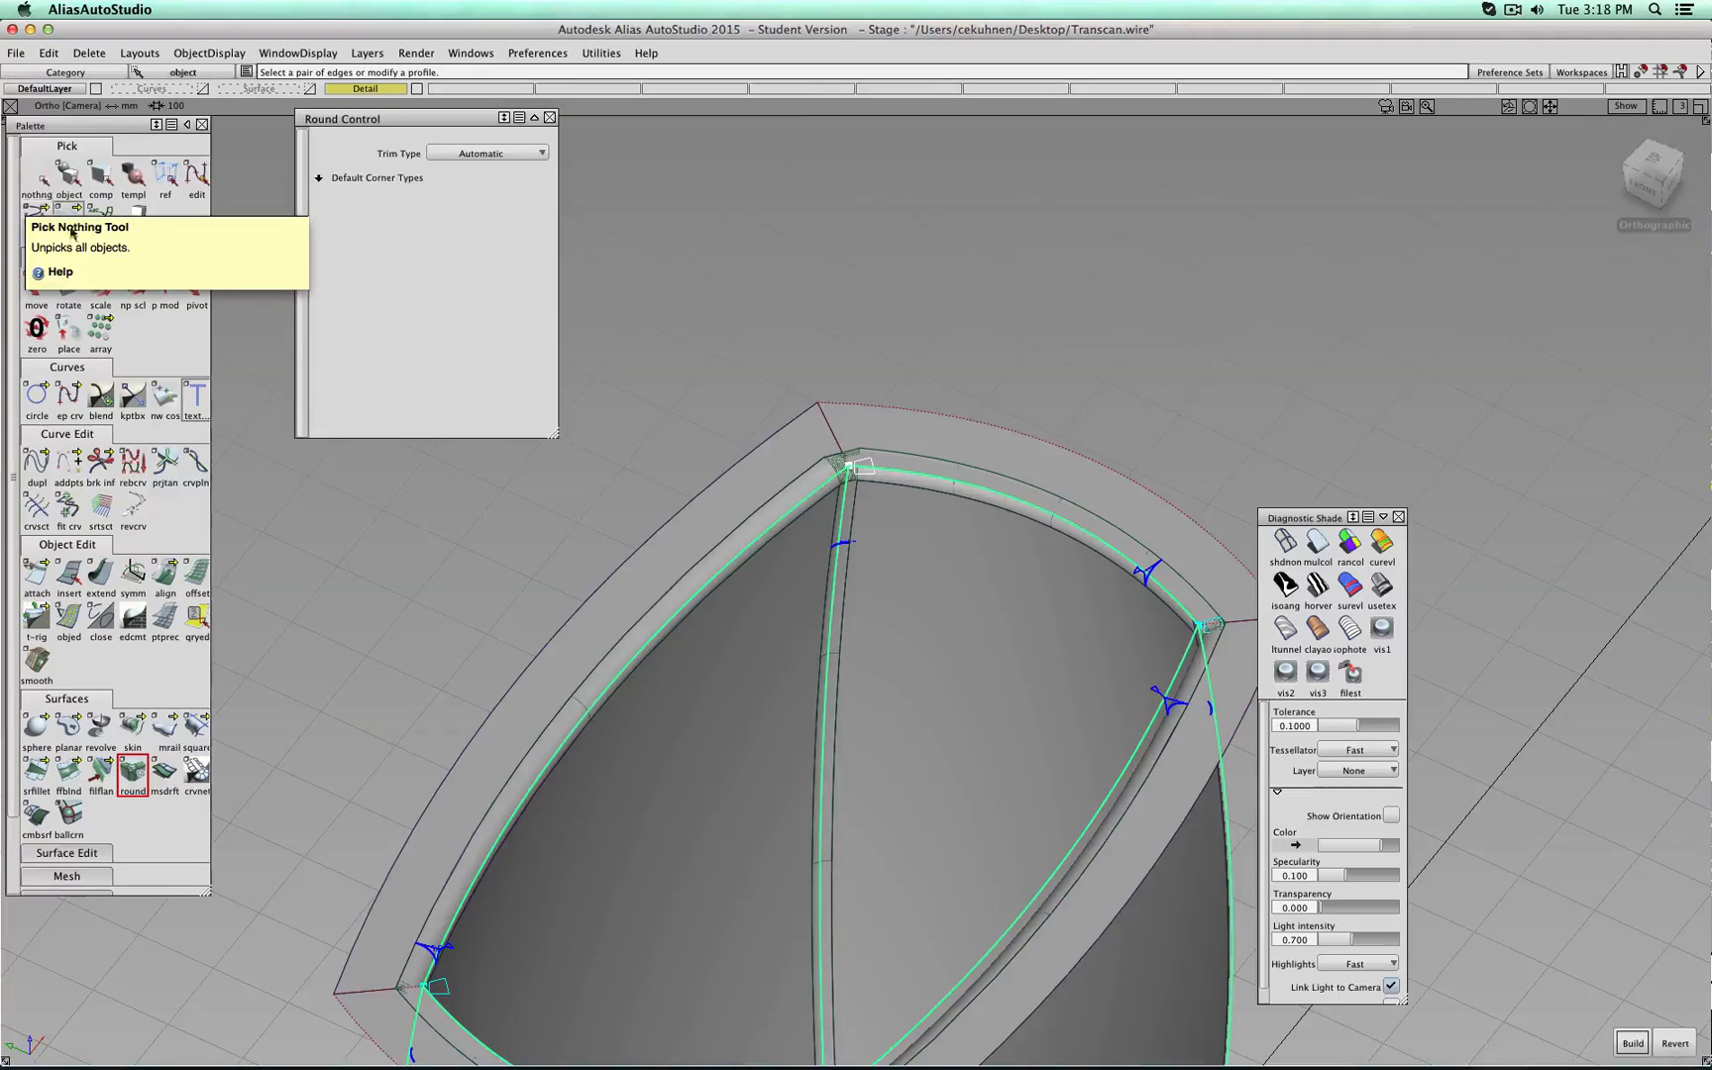
Reselect the round on a vertical corner of the body, revert it and clear the selection.
left_click(44, 184)
right_click_drag(678, 474, 929, 572, "alt+shift")
middle_click_drag(928, 572, 922, 509, "alt+shift")
right_click_drag(921, 509, 783, 486, "alt+shift")
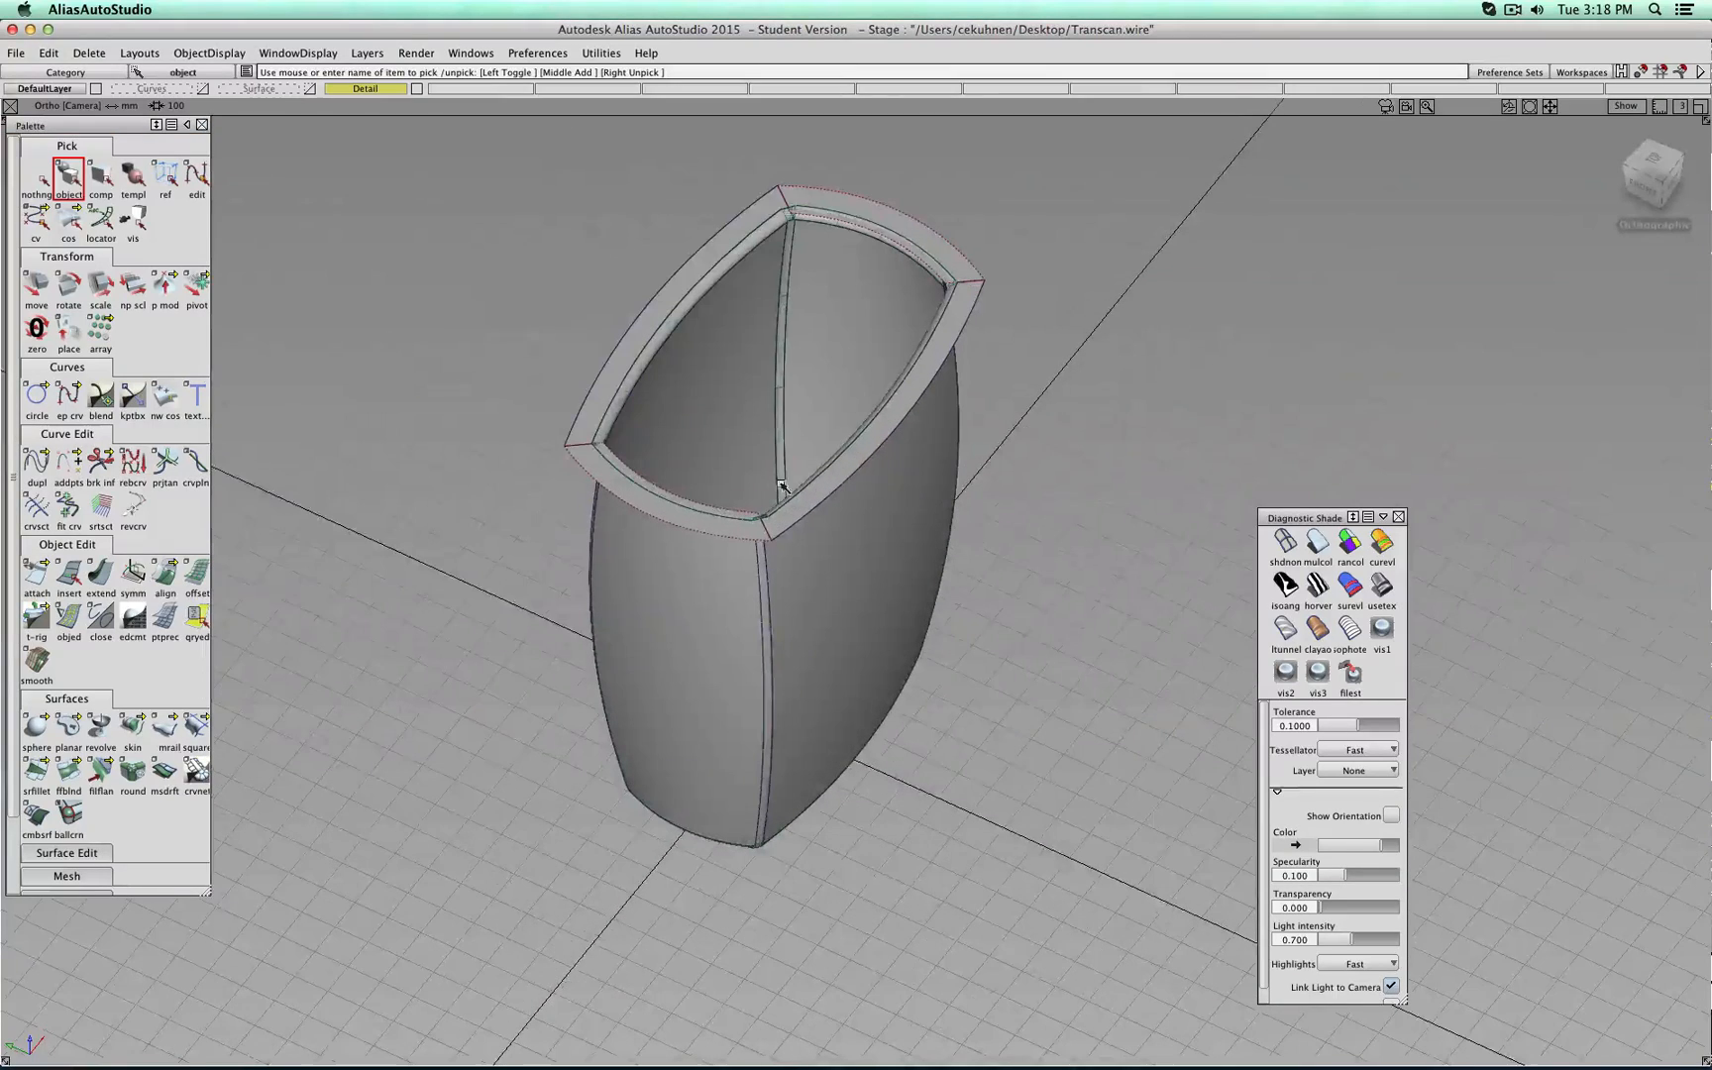
left_click(47, 179)
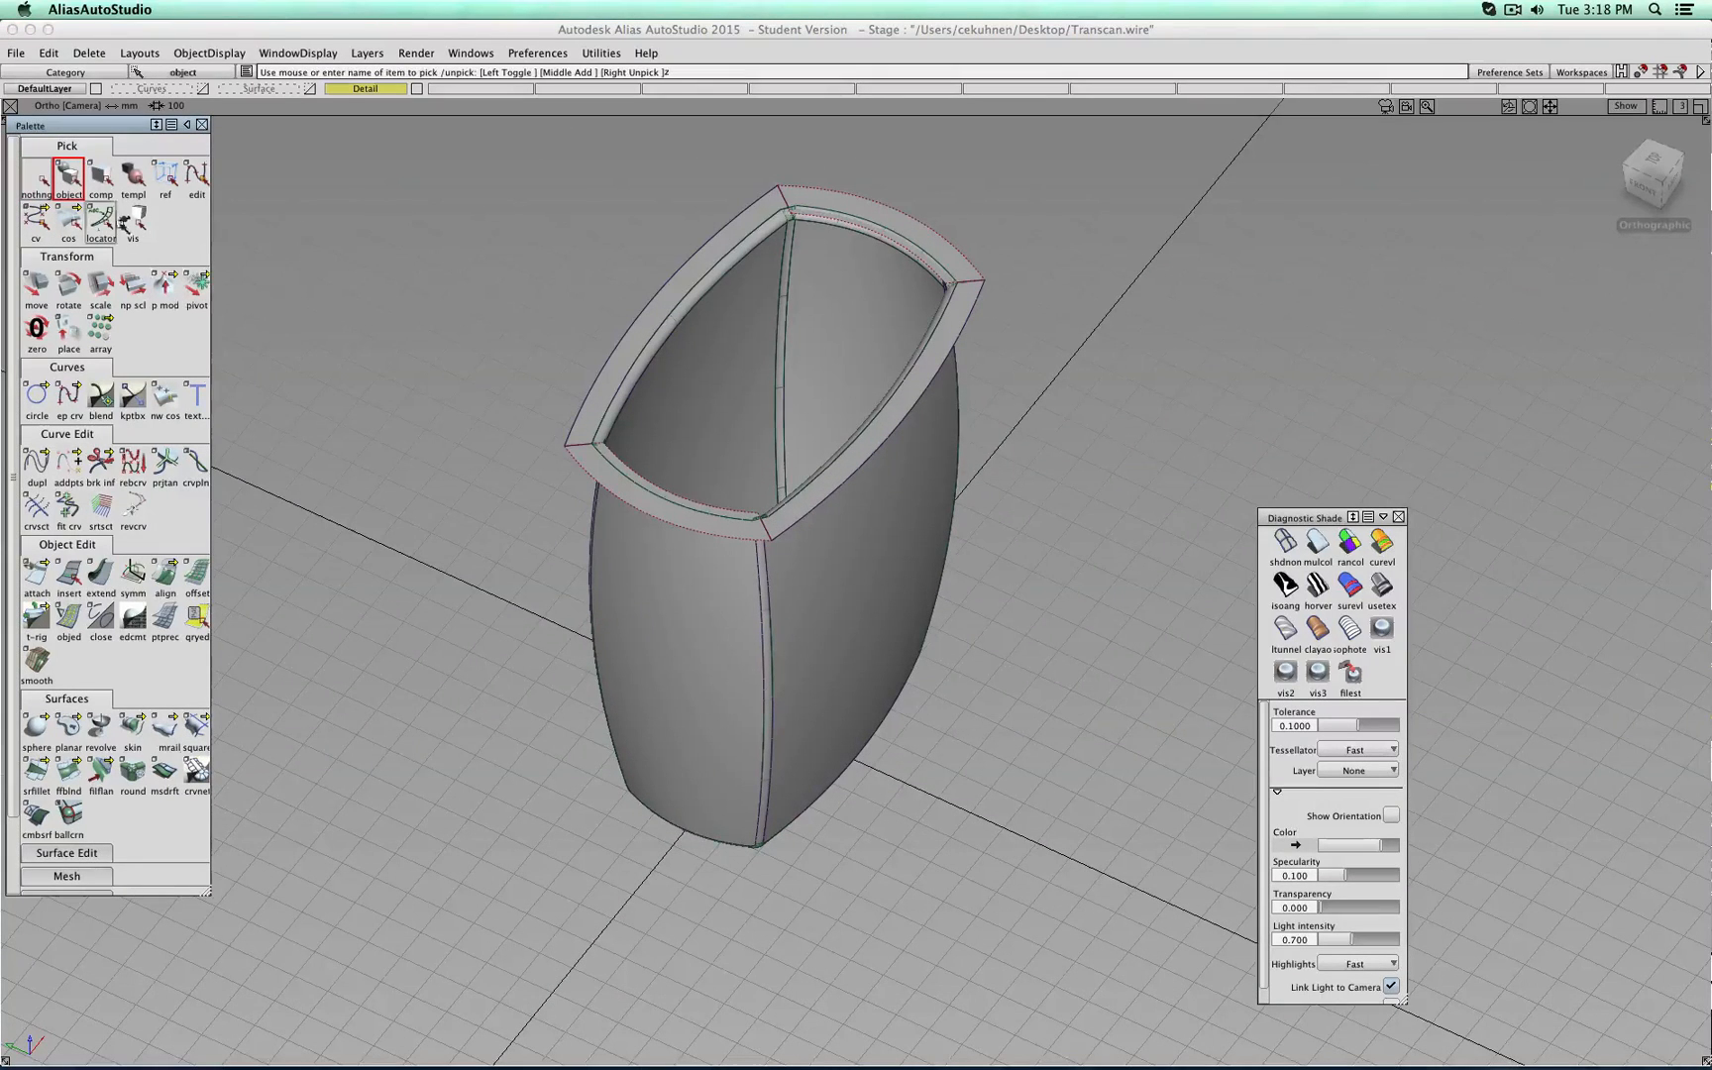
left_click(763, 602)
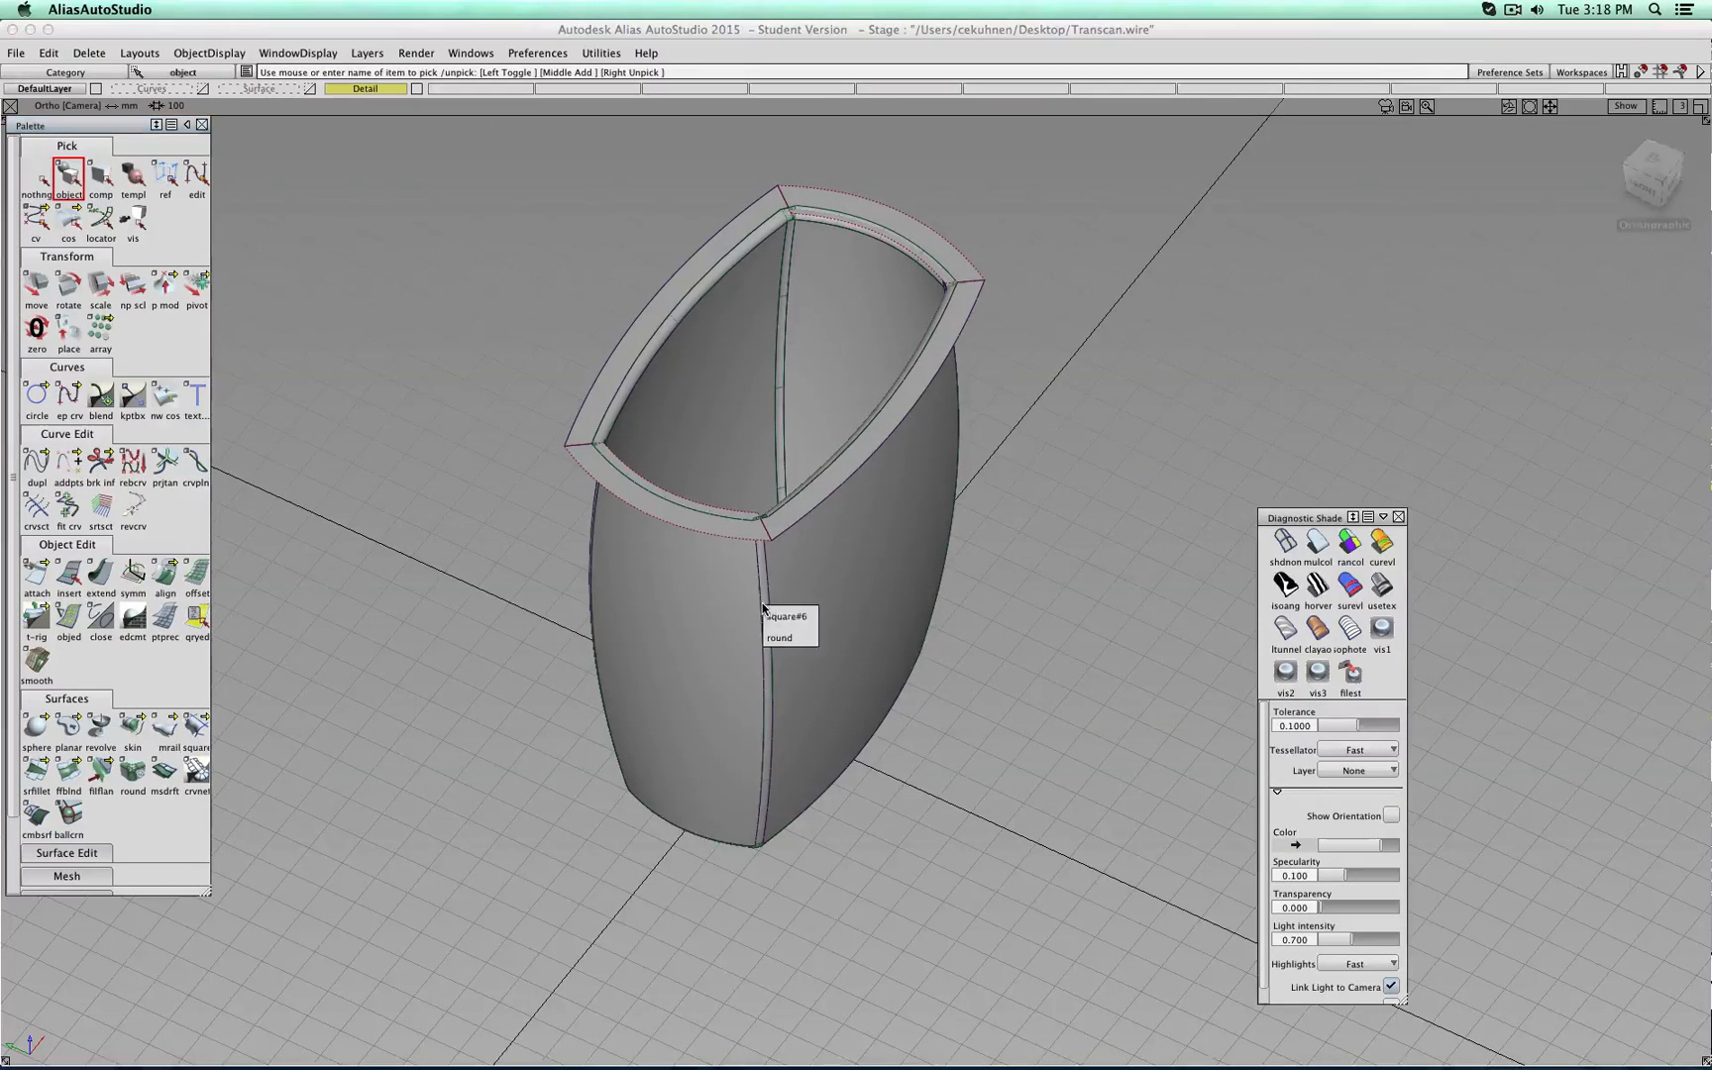
left_click(777, 637)
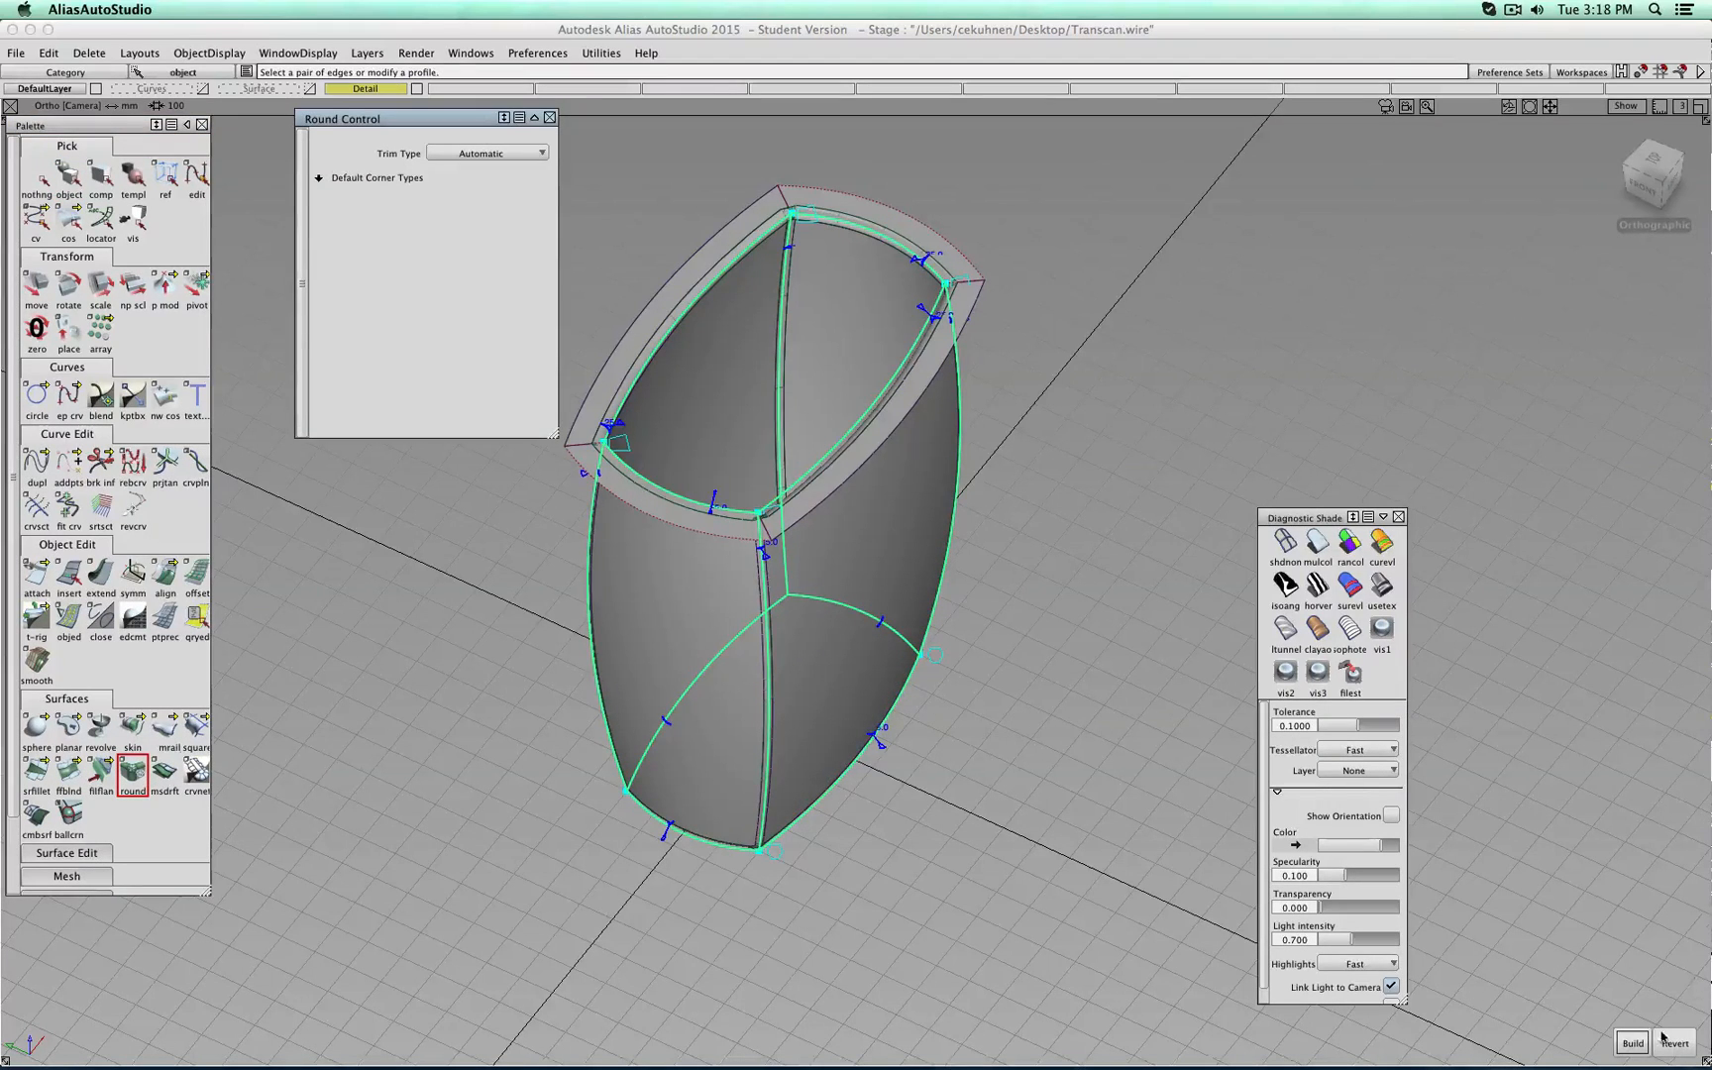
left_click(1669, 1040)
left_click(550, 118)
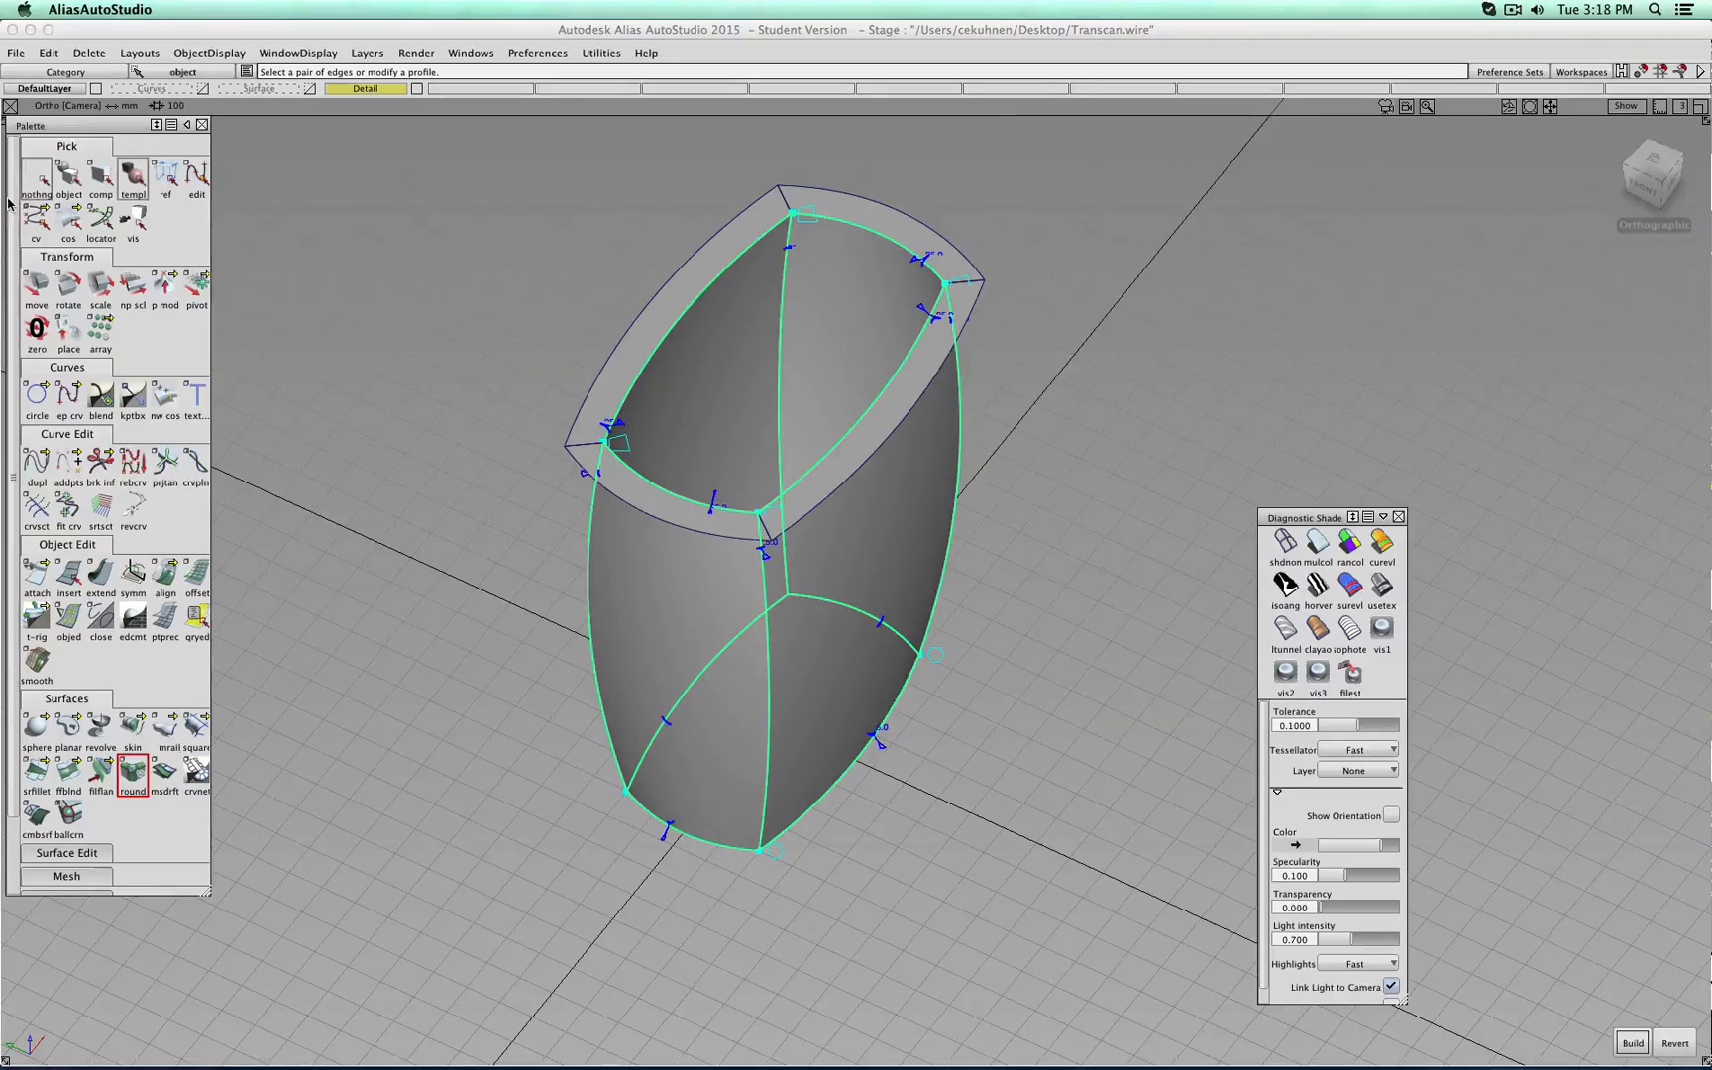
left_click(37, 178)
Configure the Attach tool to use the Connect type for joining the rim flange surfaces.
middle_click_drag(610, 304, 554, 393, "alt+shift")
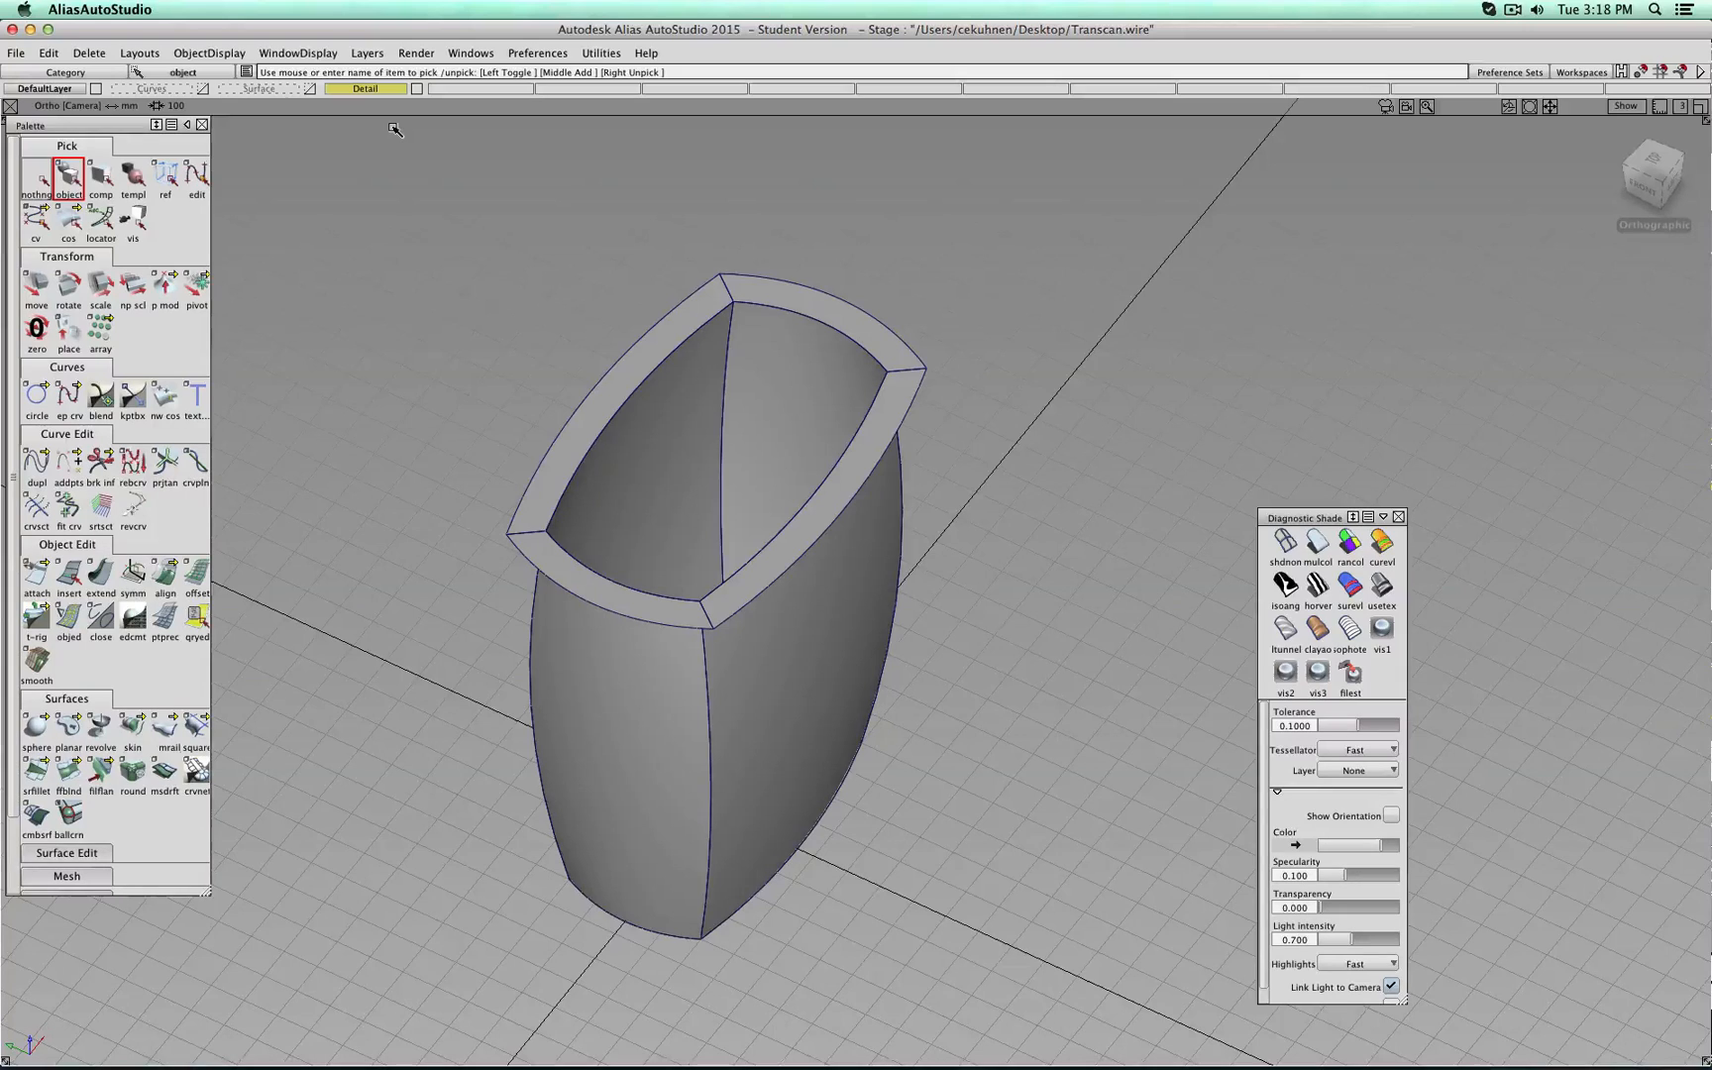
left_click(595, 421)
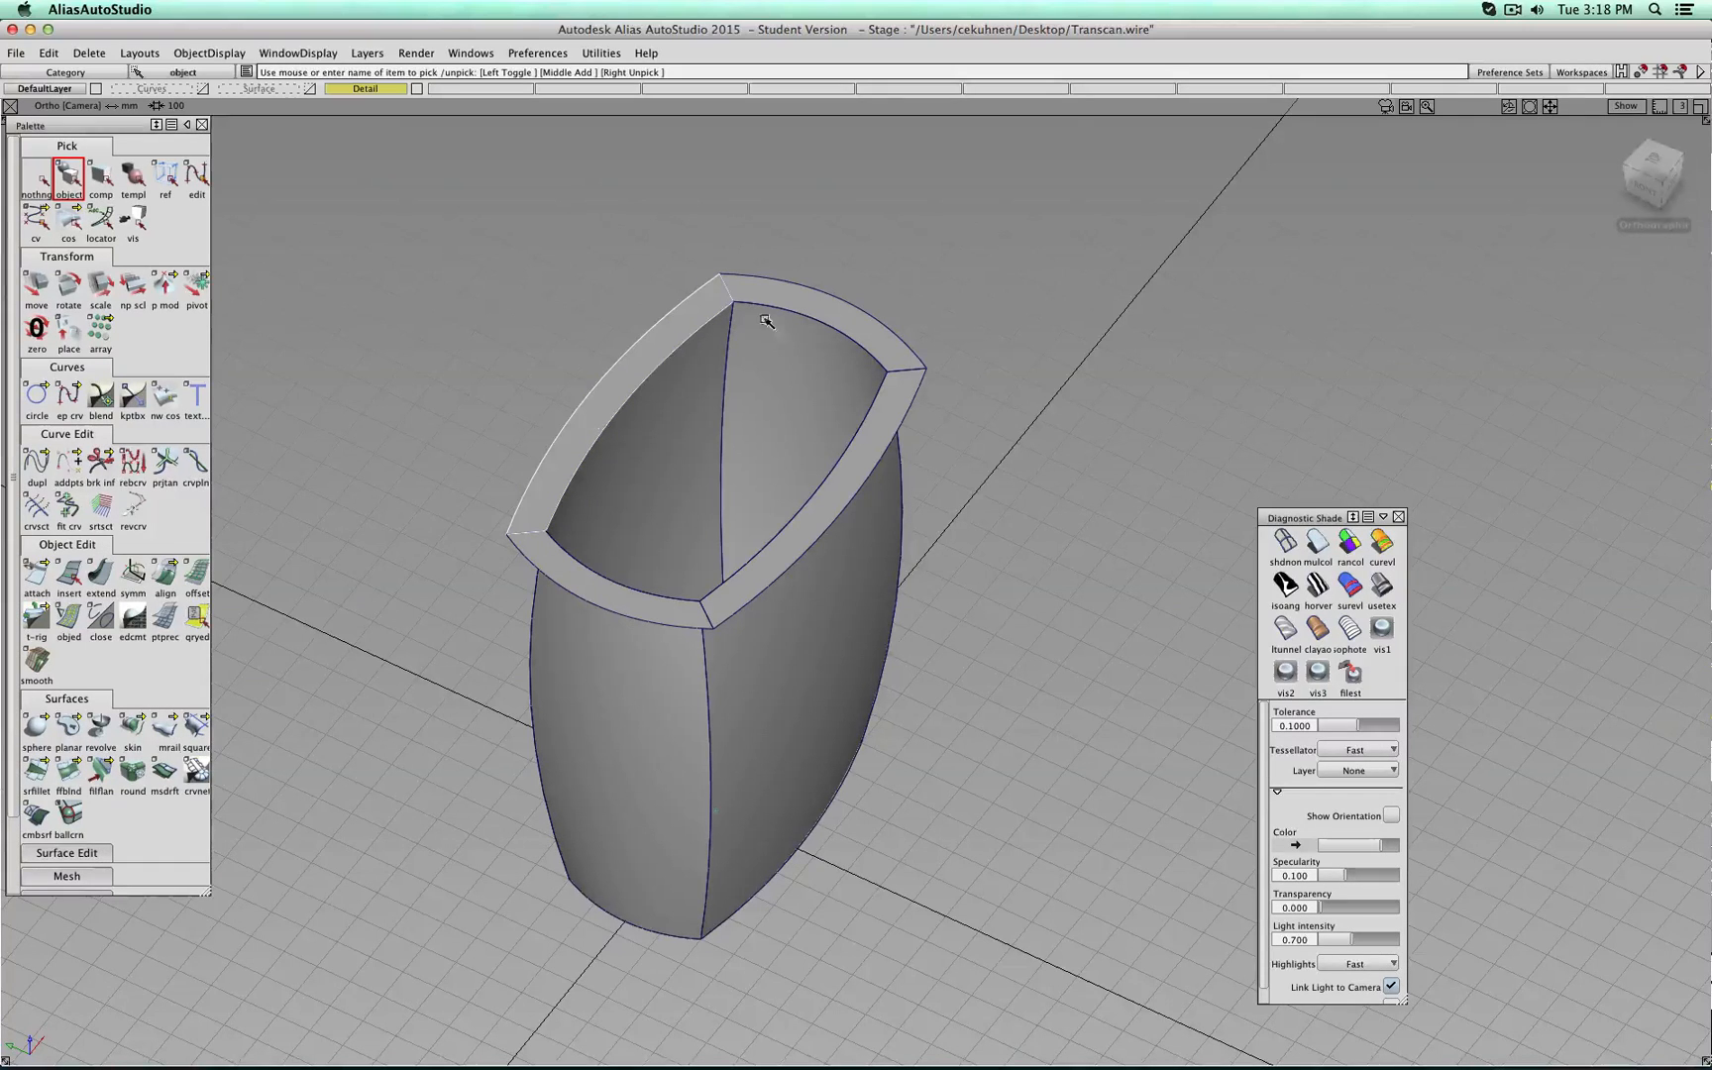
left_click(791, 296)
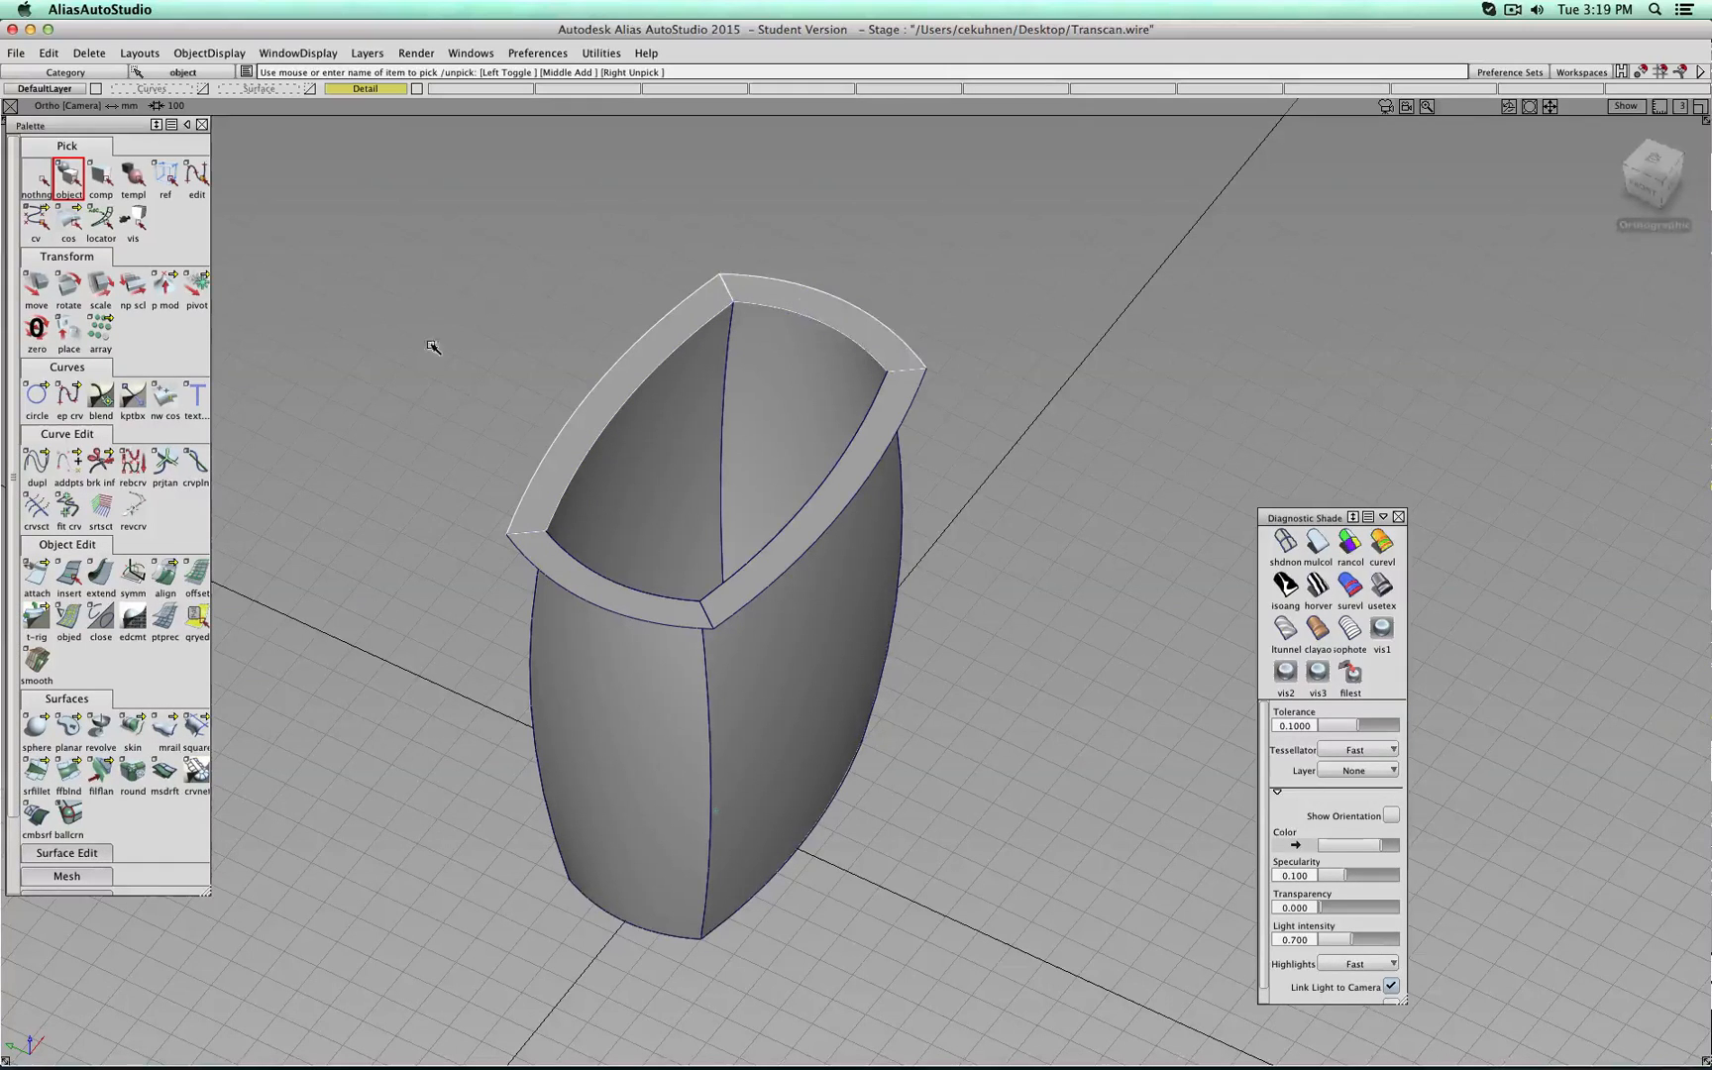
left_click(35, 577)
double_click(32, 582)
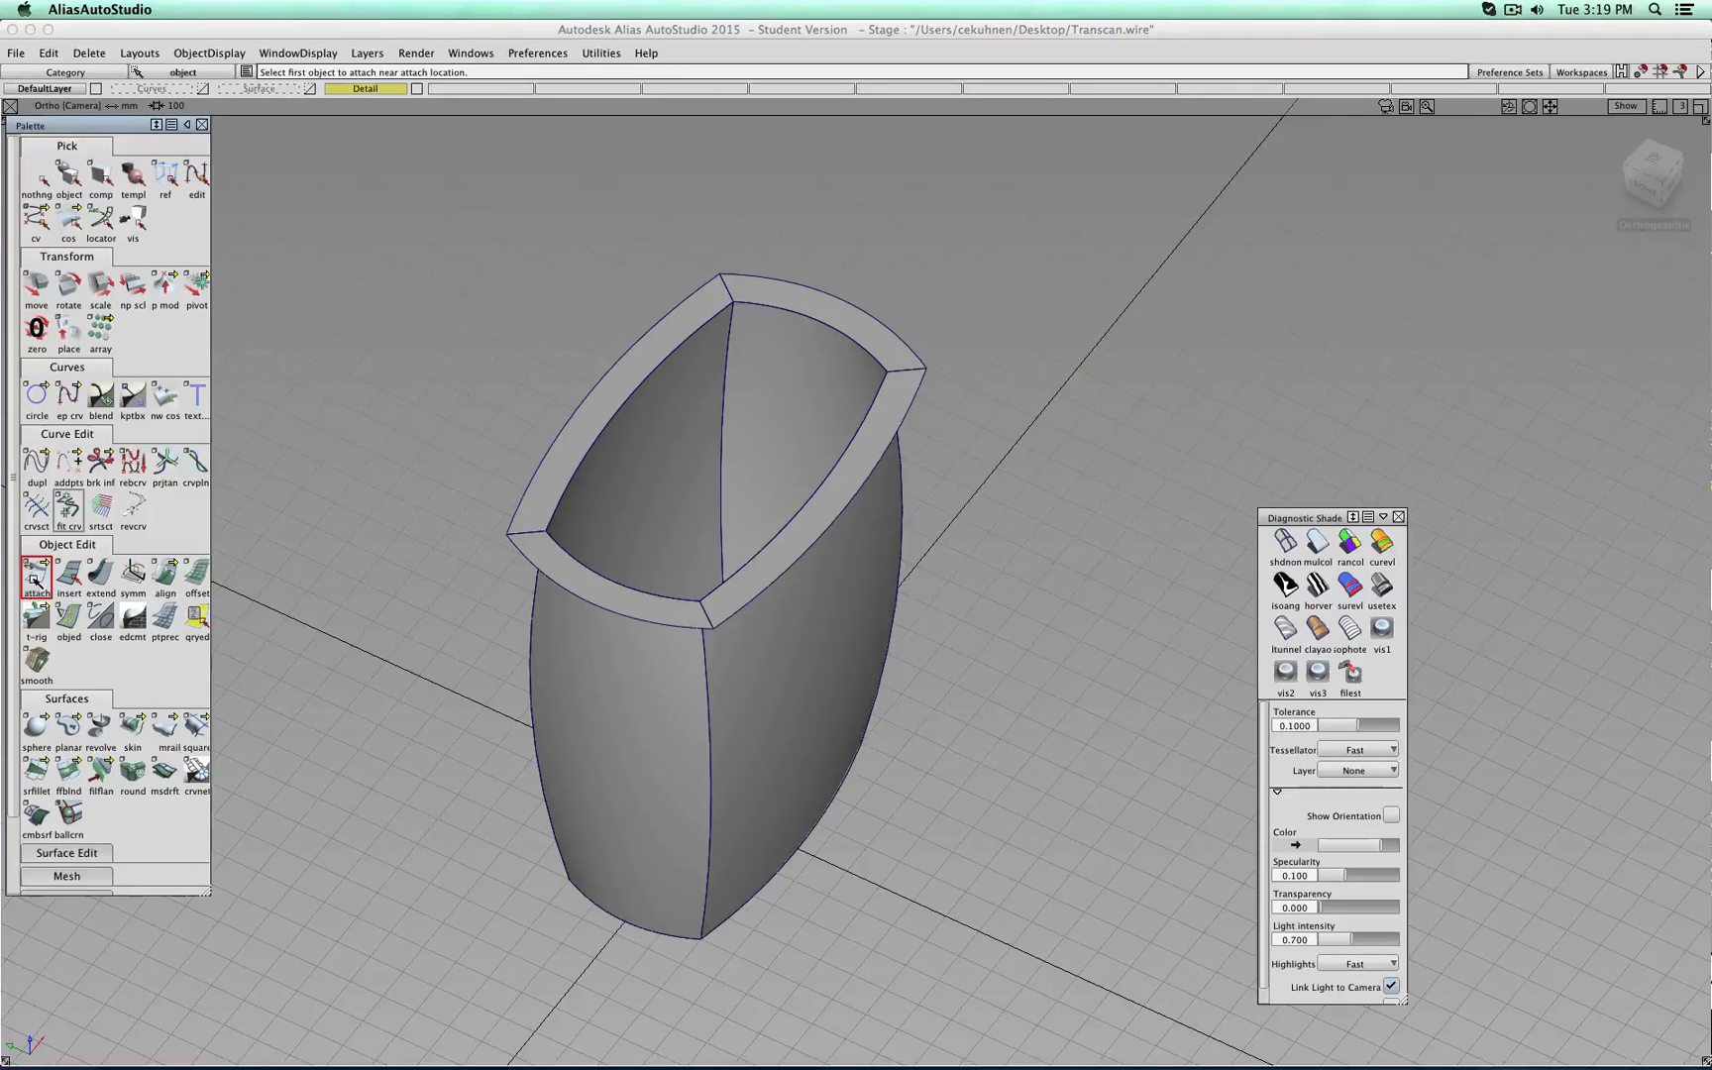
left_click(1030, 625)
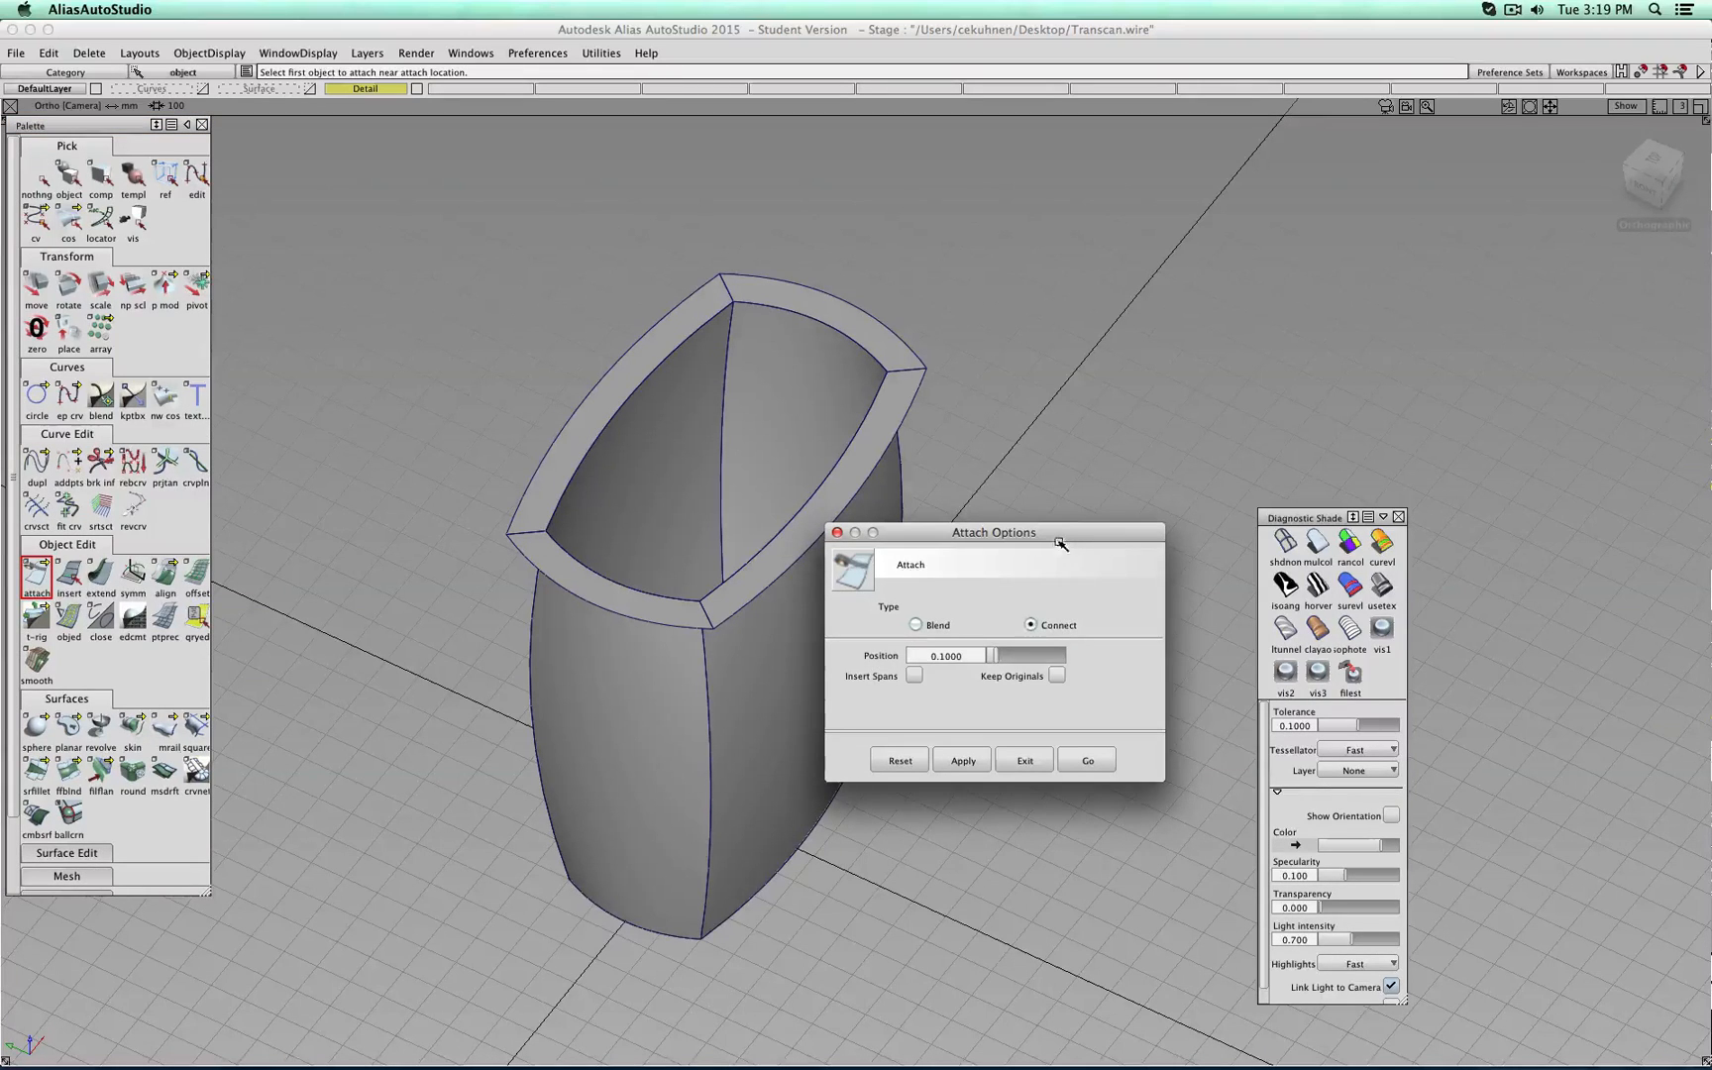
left_click_drag(1057, 533, 1271, 204)
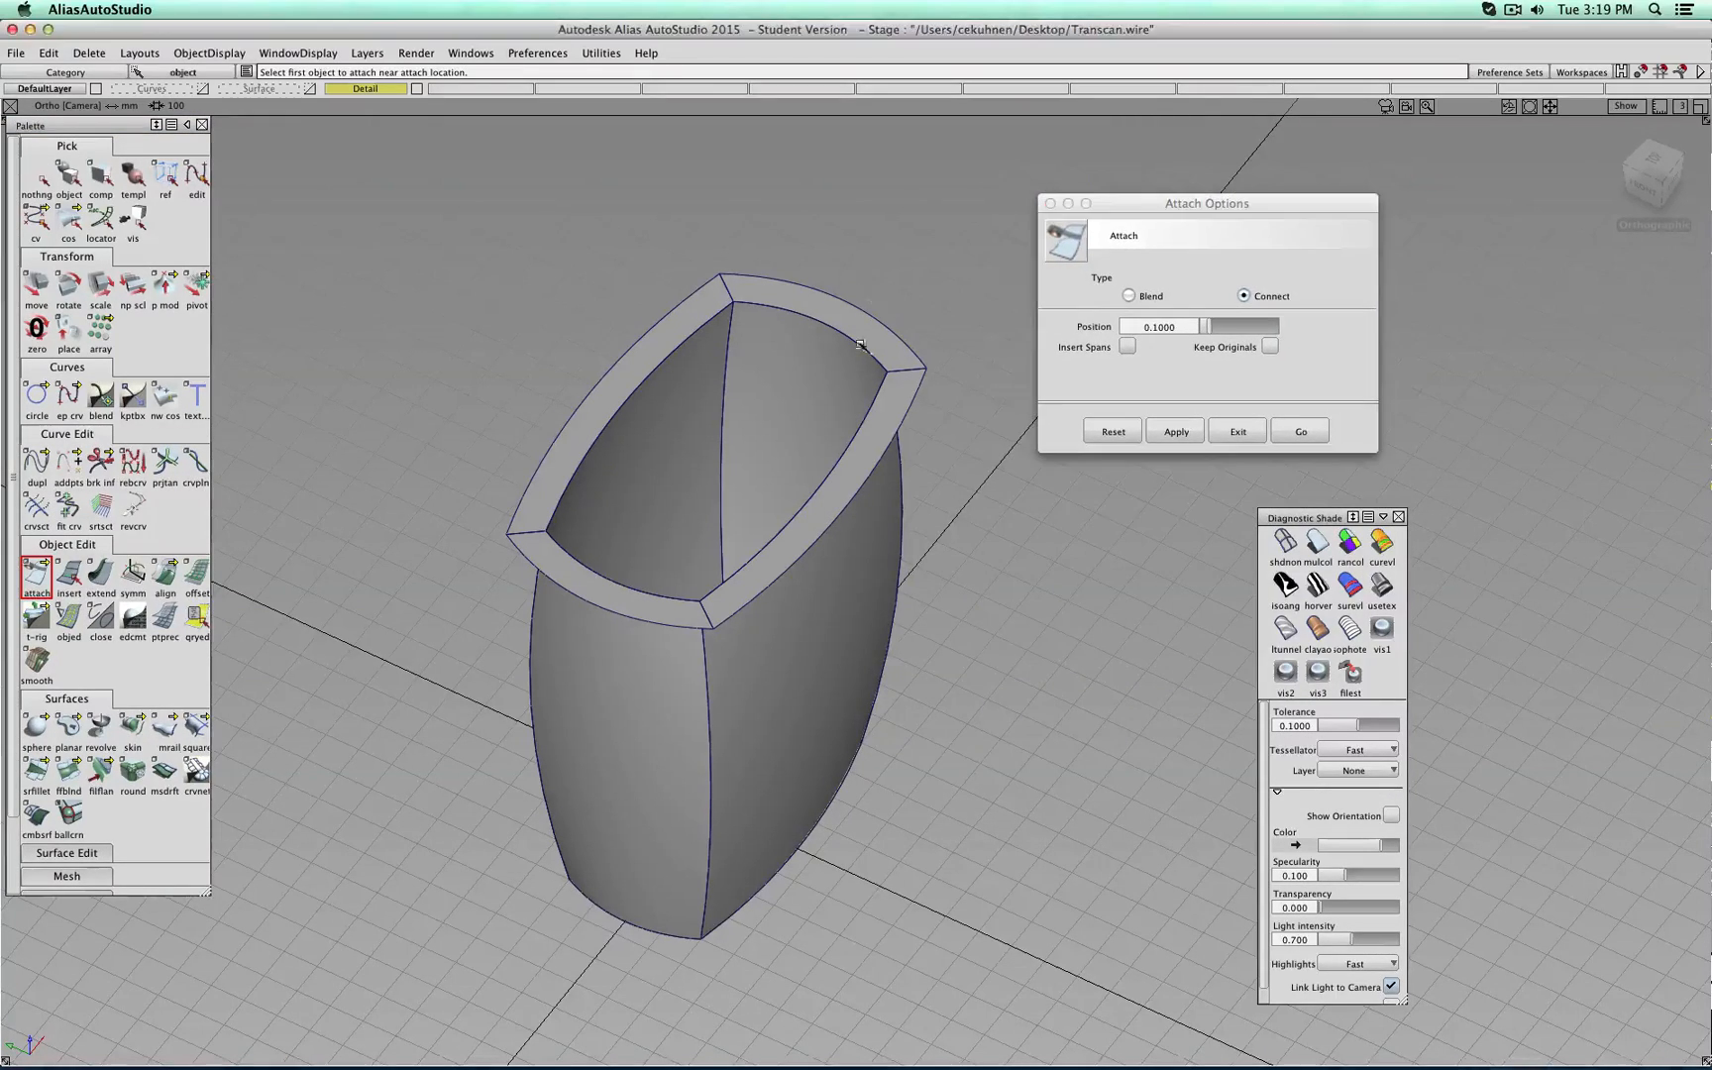
left_click(1285, 426)
Attach the two flange surfaces that meet at the far corner of the rim.
right_click_drag(1040, 347, 787, 309, "alt+shift")
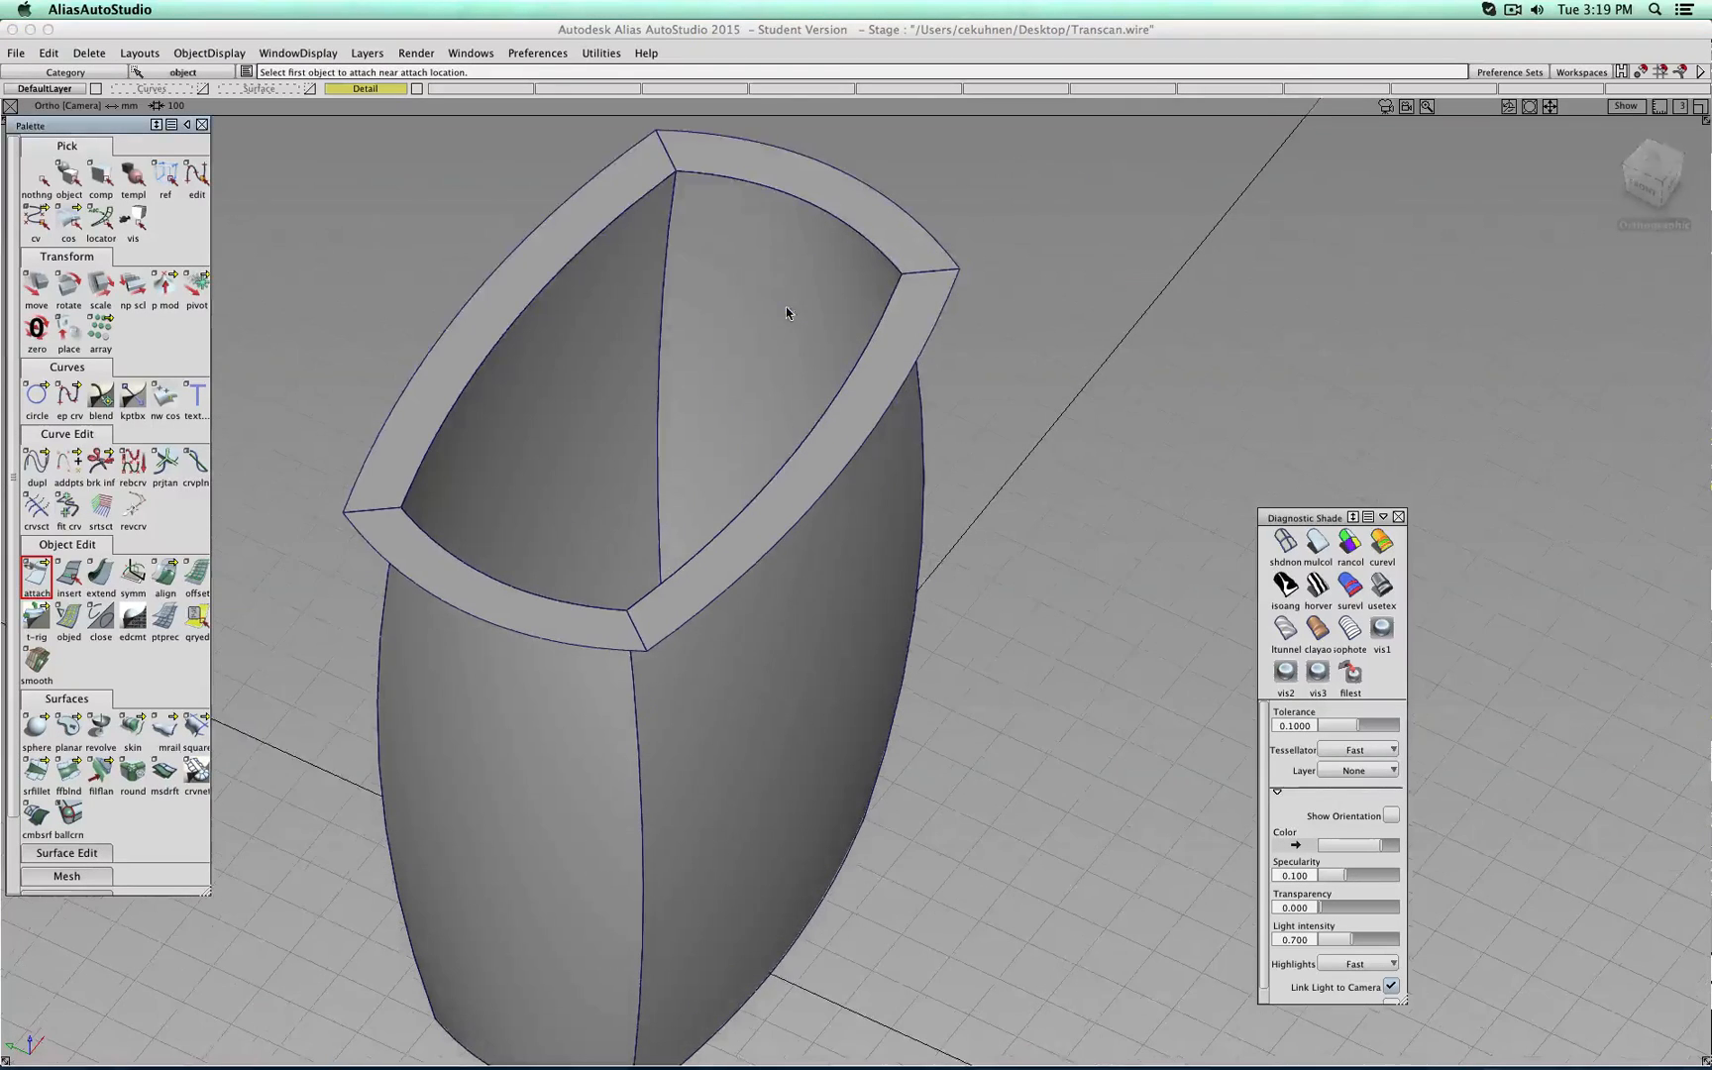
middle_click_drag(1013, 311, 1036, 532, "alt+shift")
right_click_drag(1035, 533, 817, 437, "alt+shift")
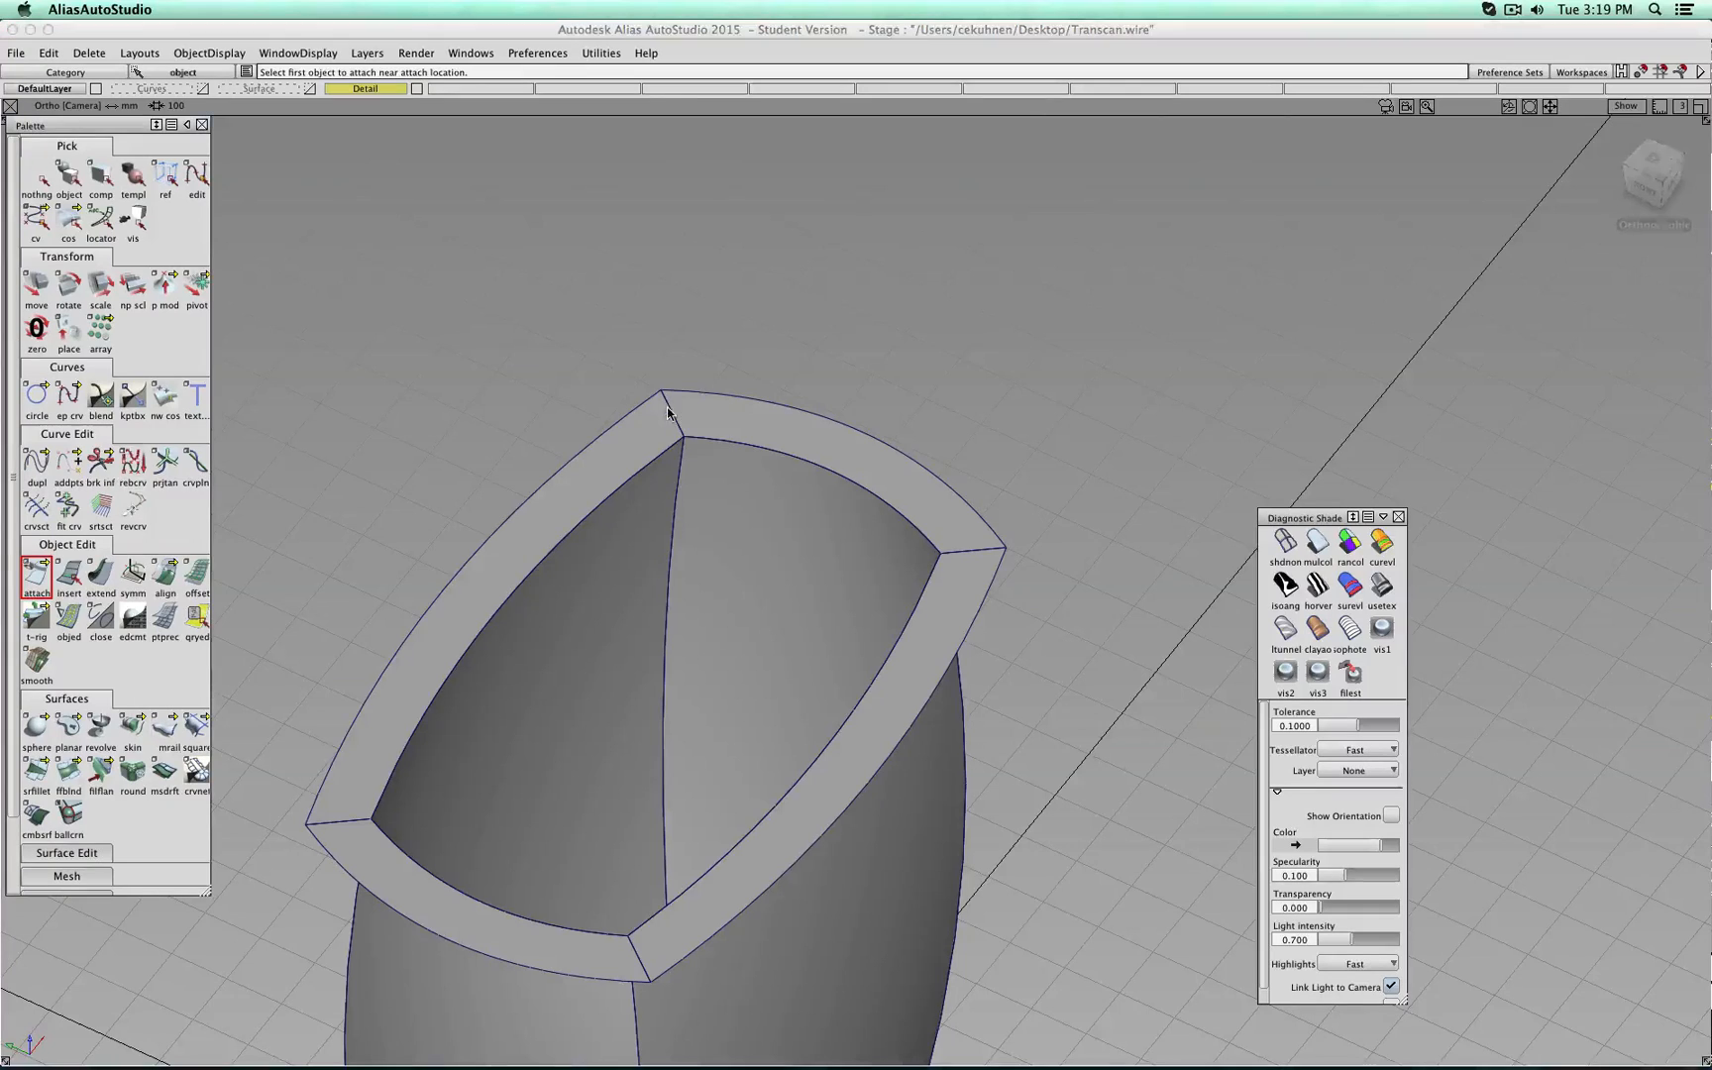
left_click(669, 415)
left_click(673, 414)
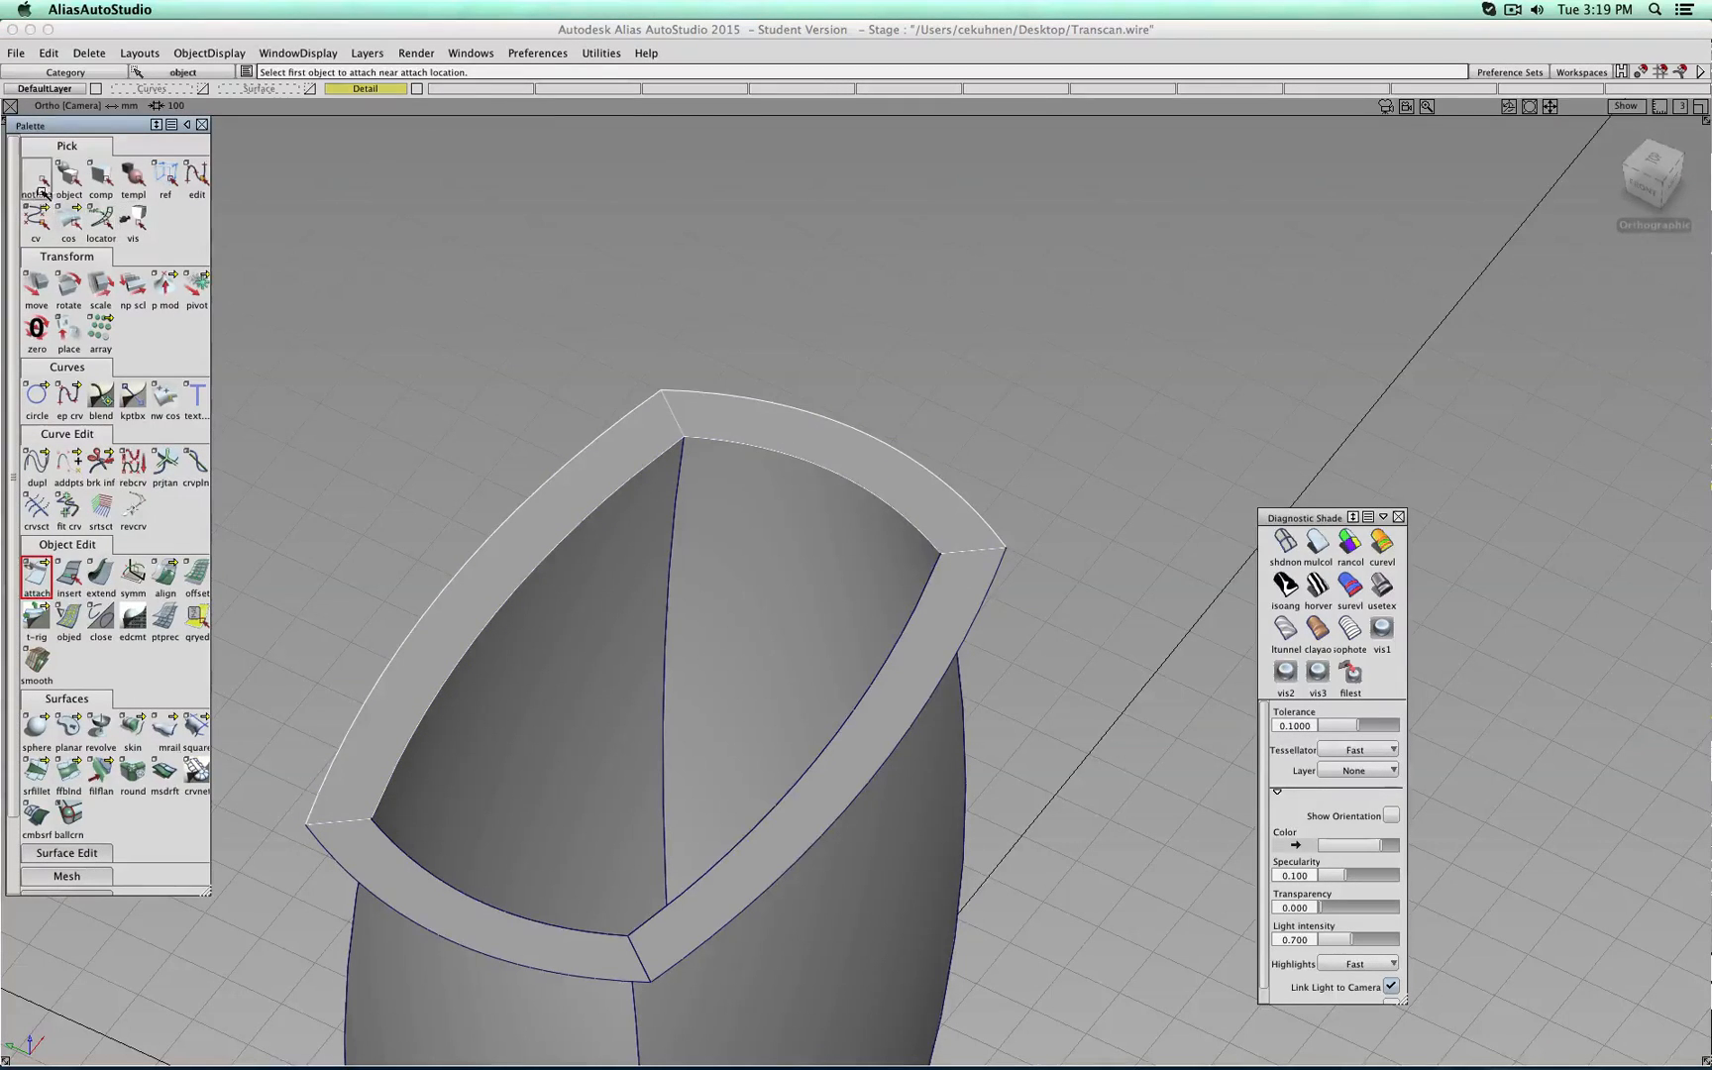
Attach the joined flange to the front long flange surface at the adjacent pointed corner of the rim.
left_click(68, 177)
left_click(36, 574)
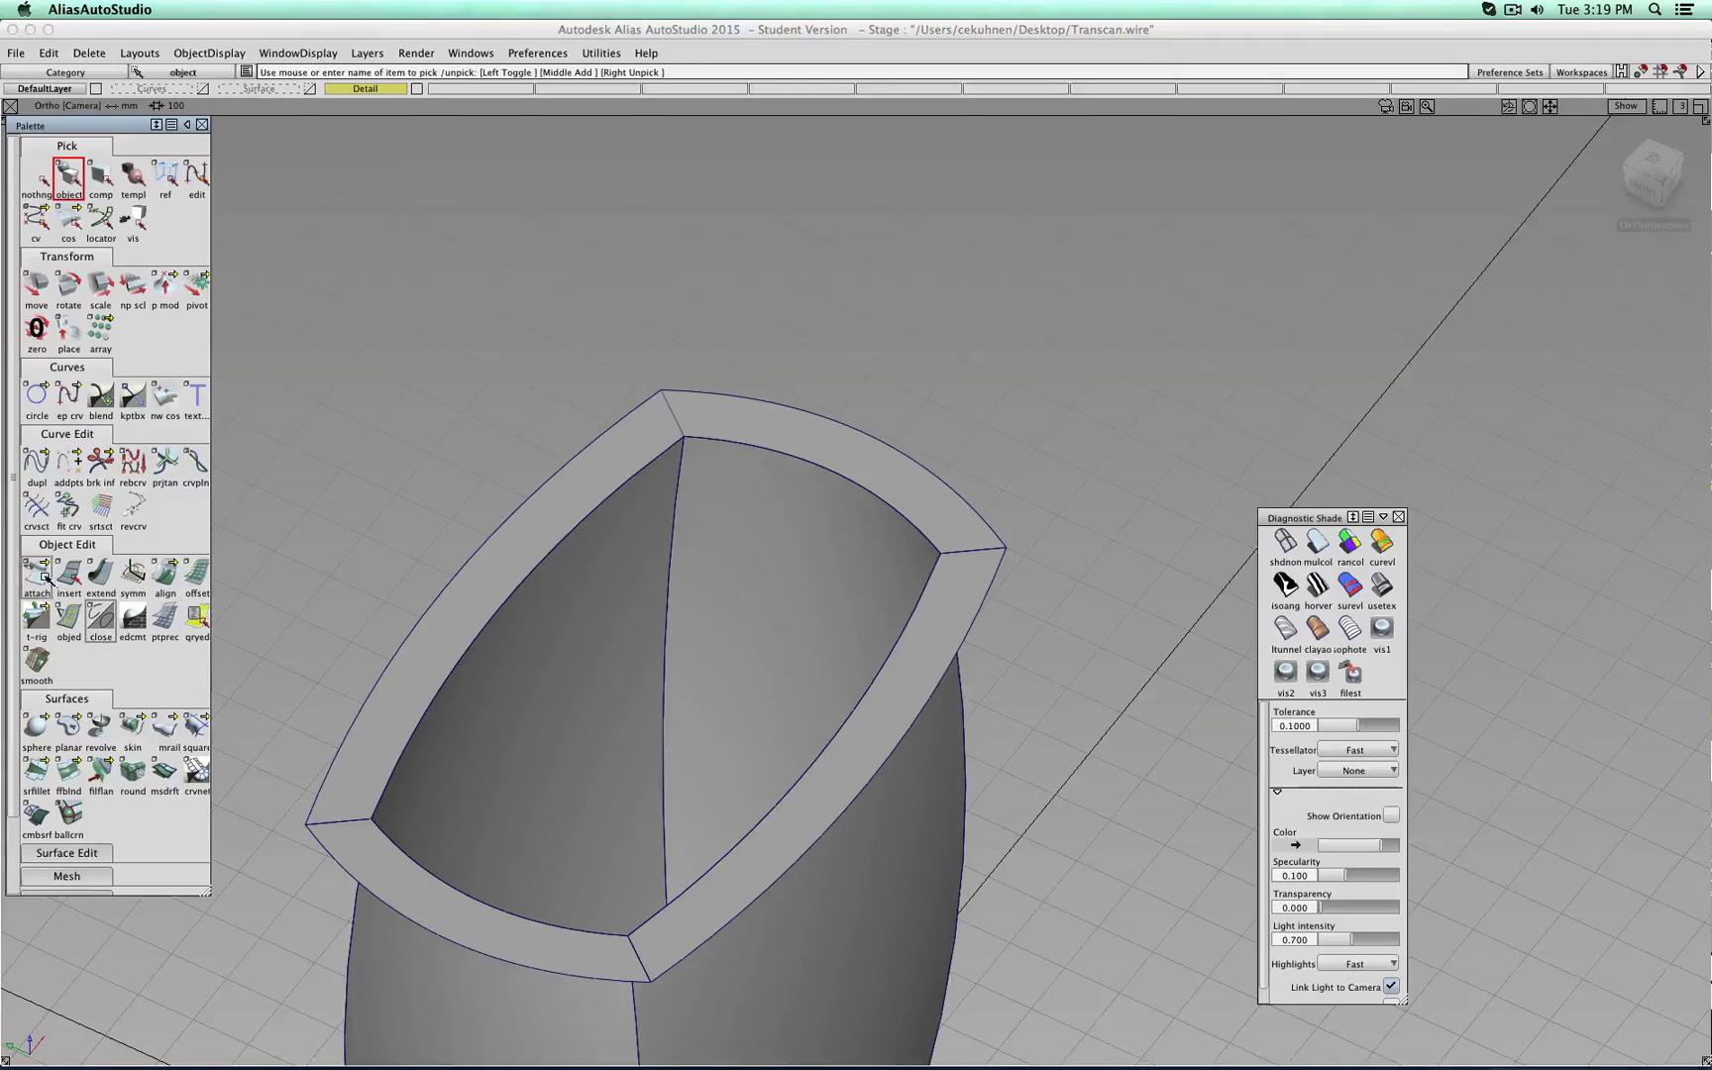
left_click(972, 555)
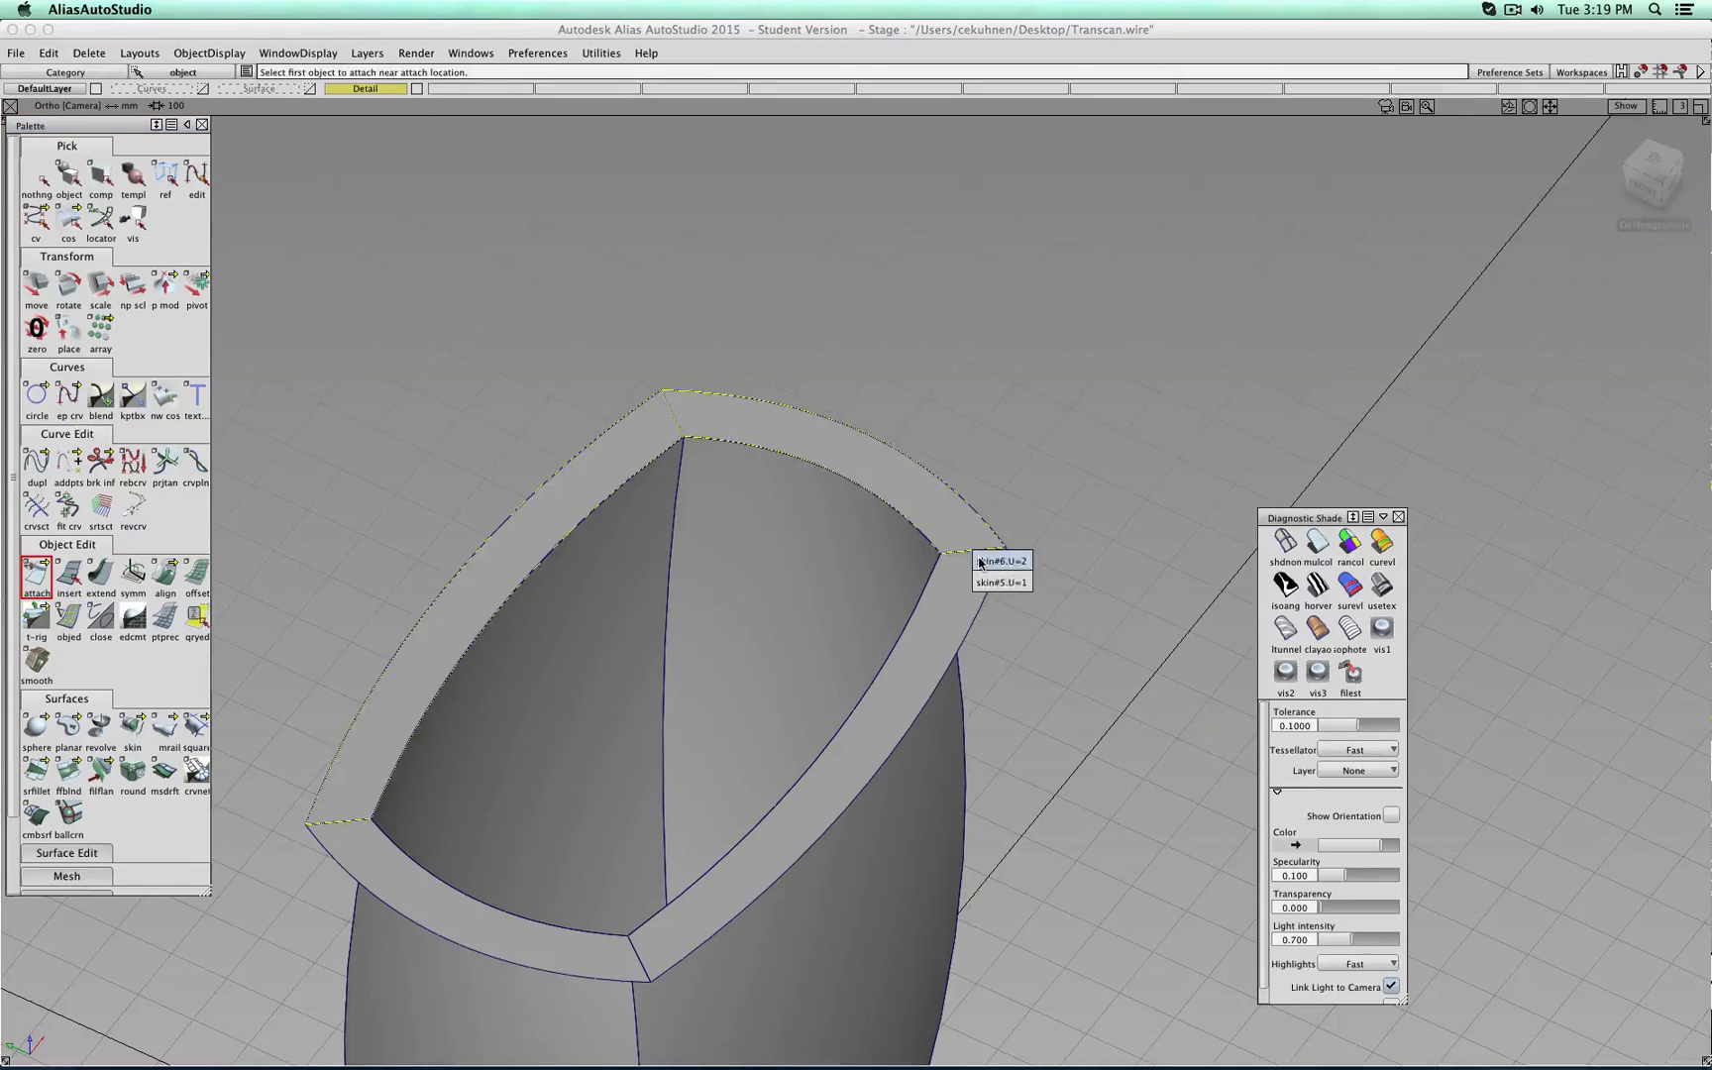
left_click(981, 558)
left_click(987, 585)
left_click(988, 584)
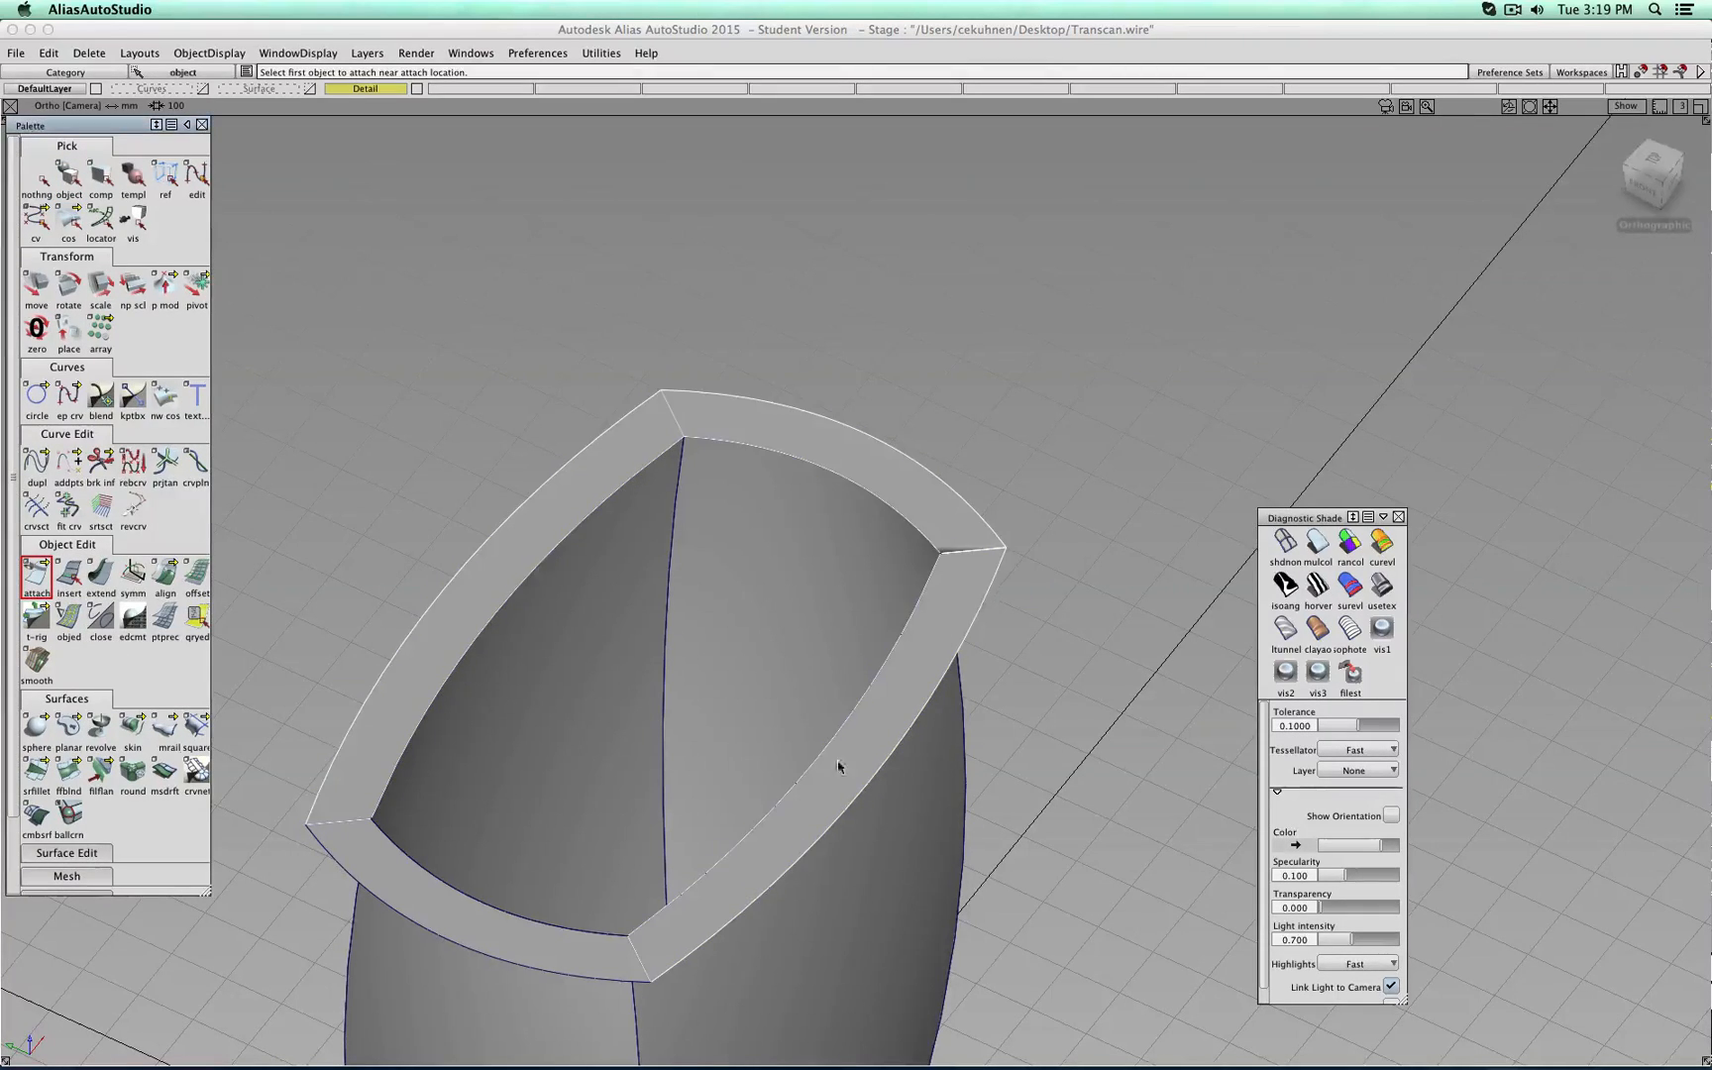
Attach the last short flange surface to the joined flange at the rim's near corner.
left_click(639, 958)
left_click(654, 967)
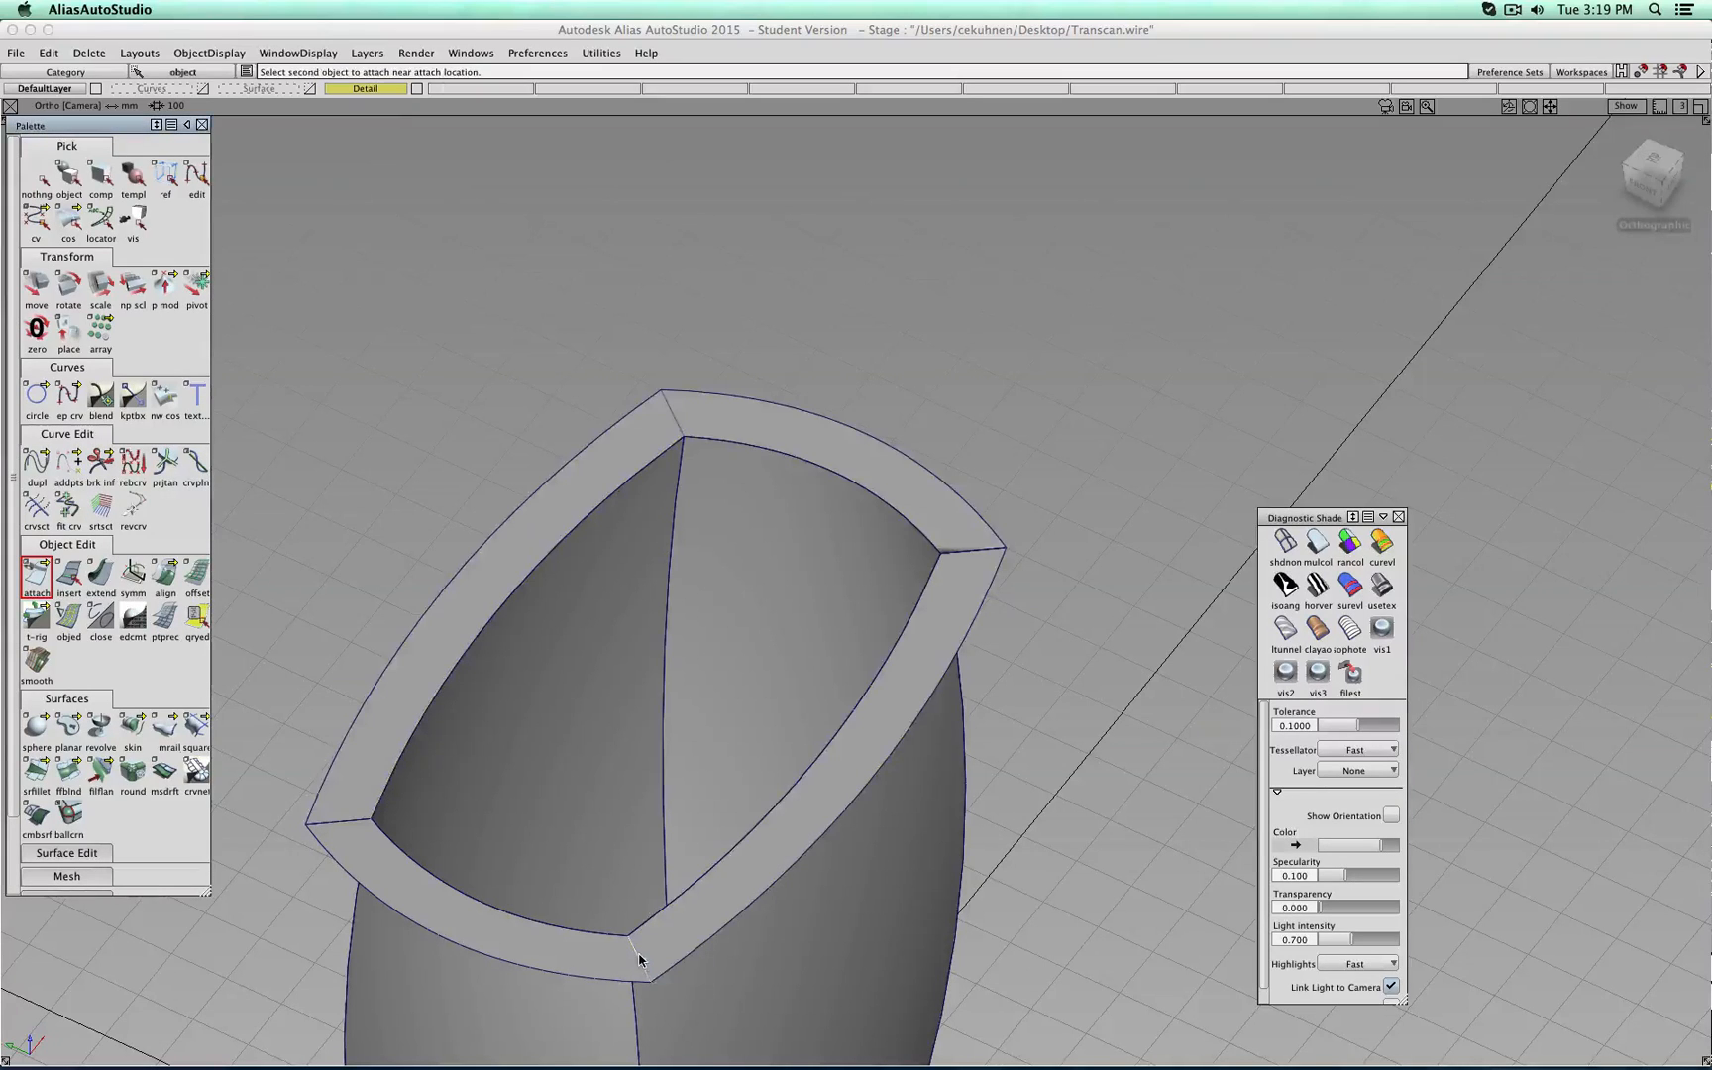
left_click(639, 959)
left_click(649, 989)
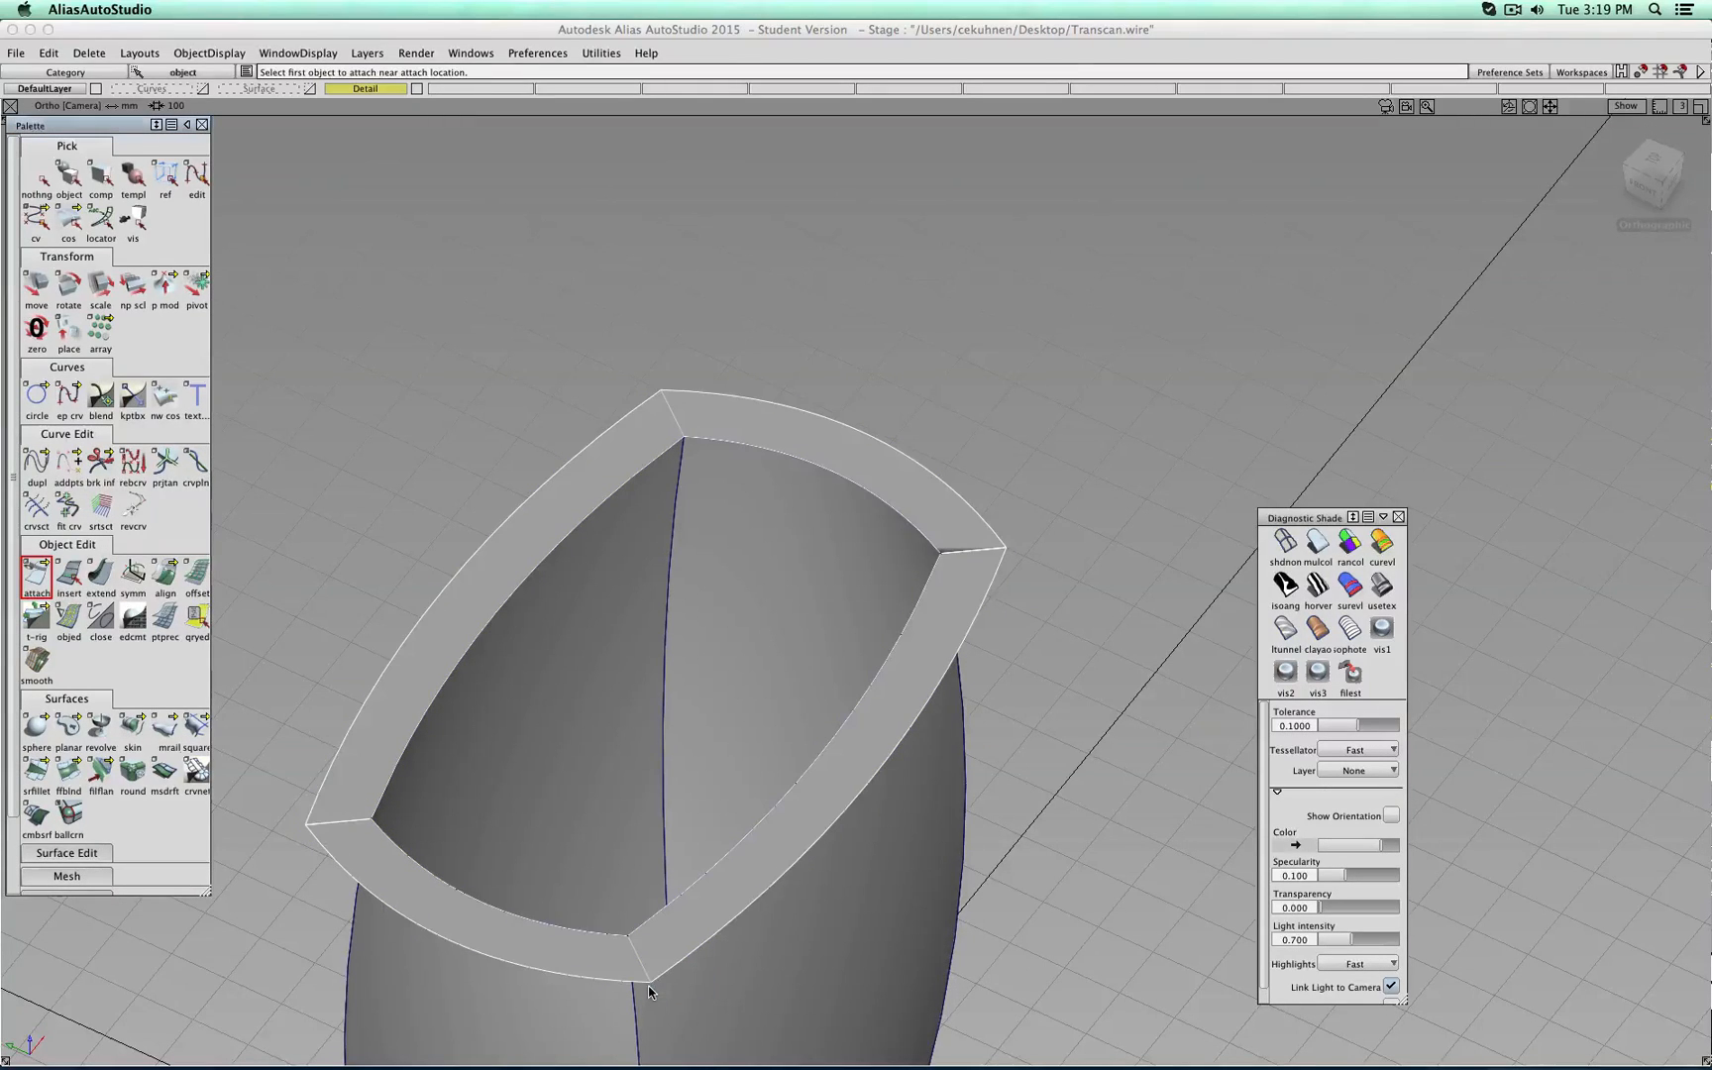
Delete the attached flange surface around the rim.
left_click(37, 178)
left_click(70, 178)
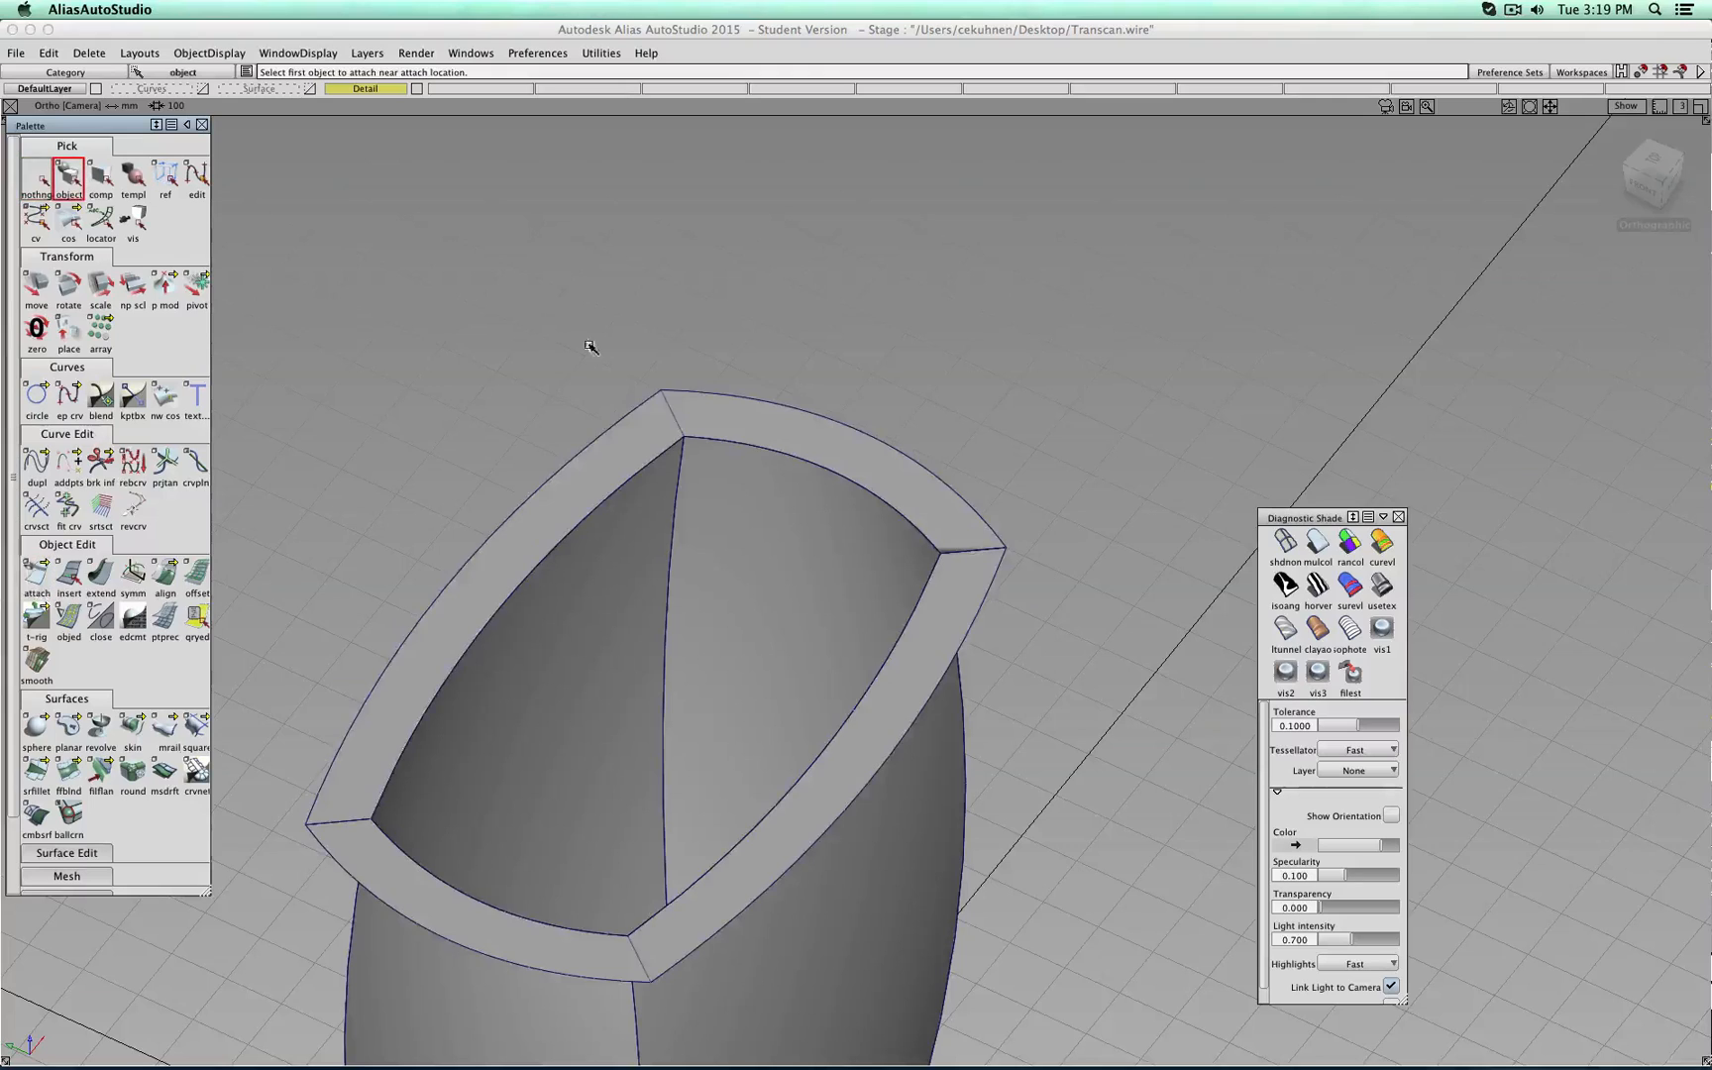
left_click_drag(1031, 642, 984, 442, "alt+shift")
left_click(975, 420)
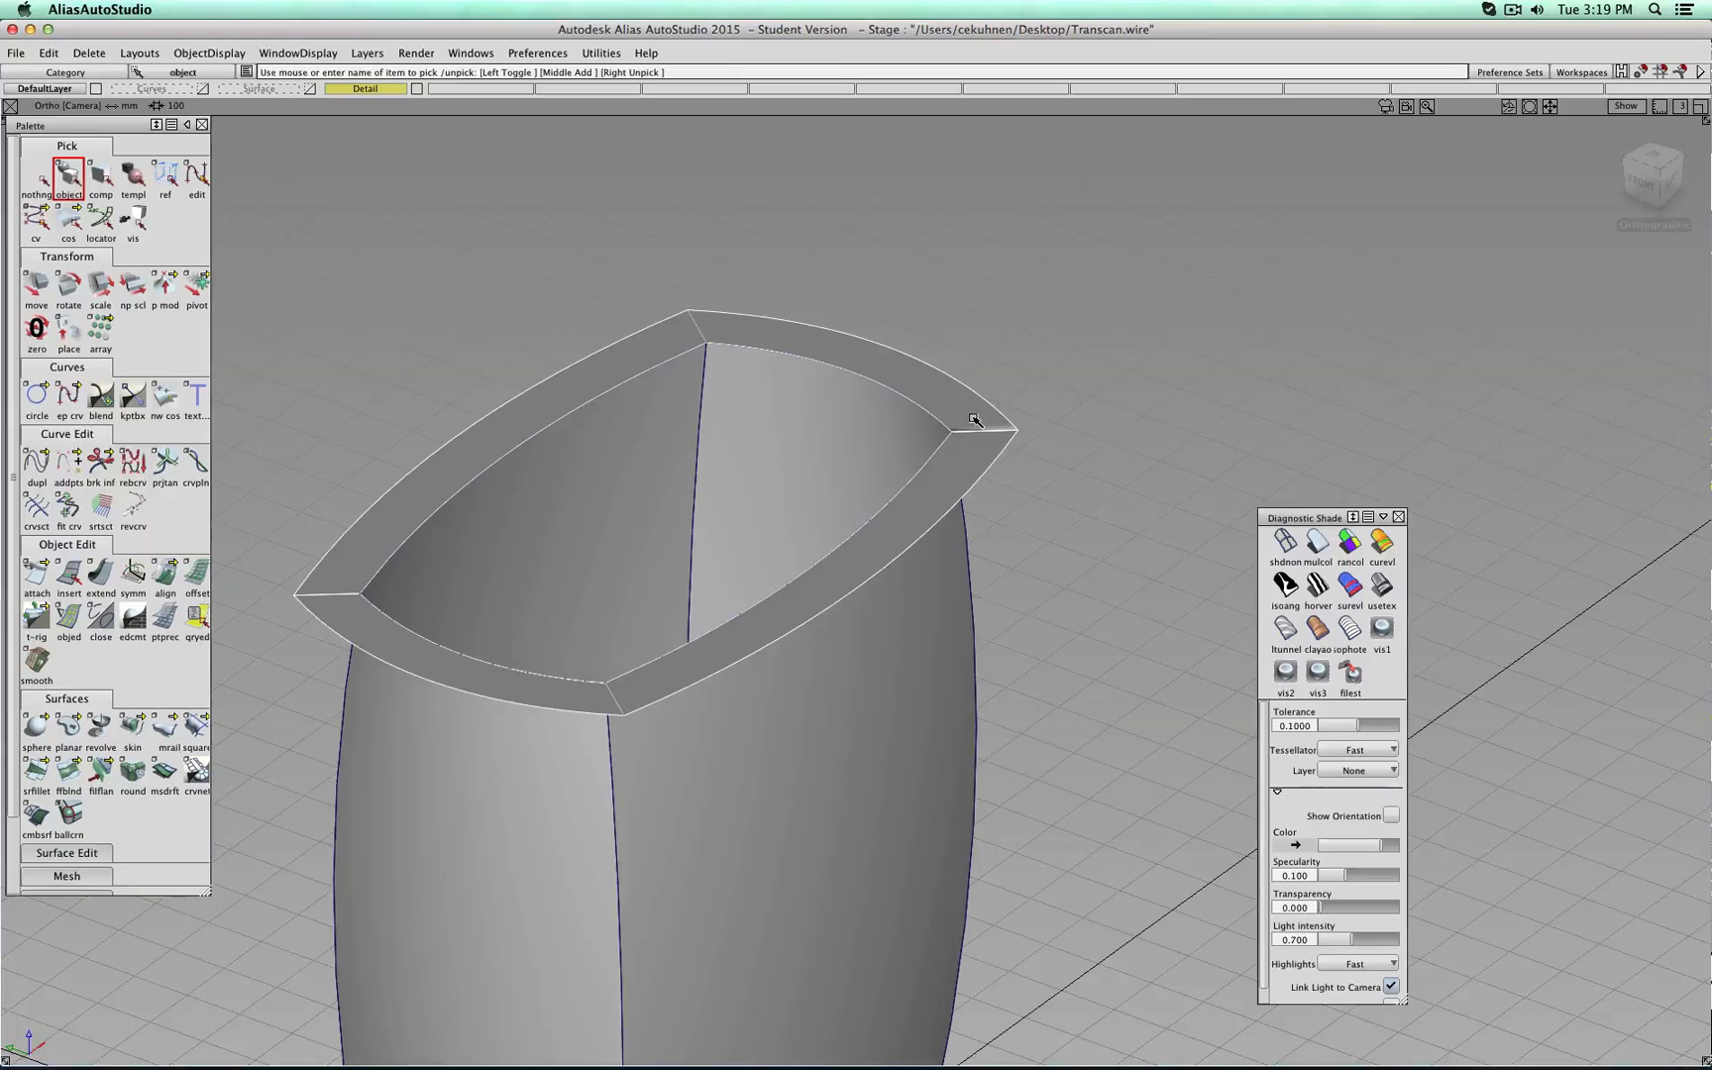
key("Delete")
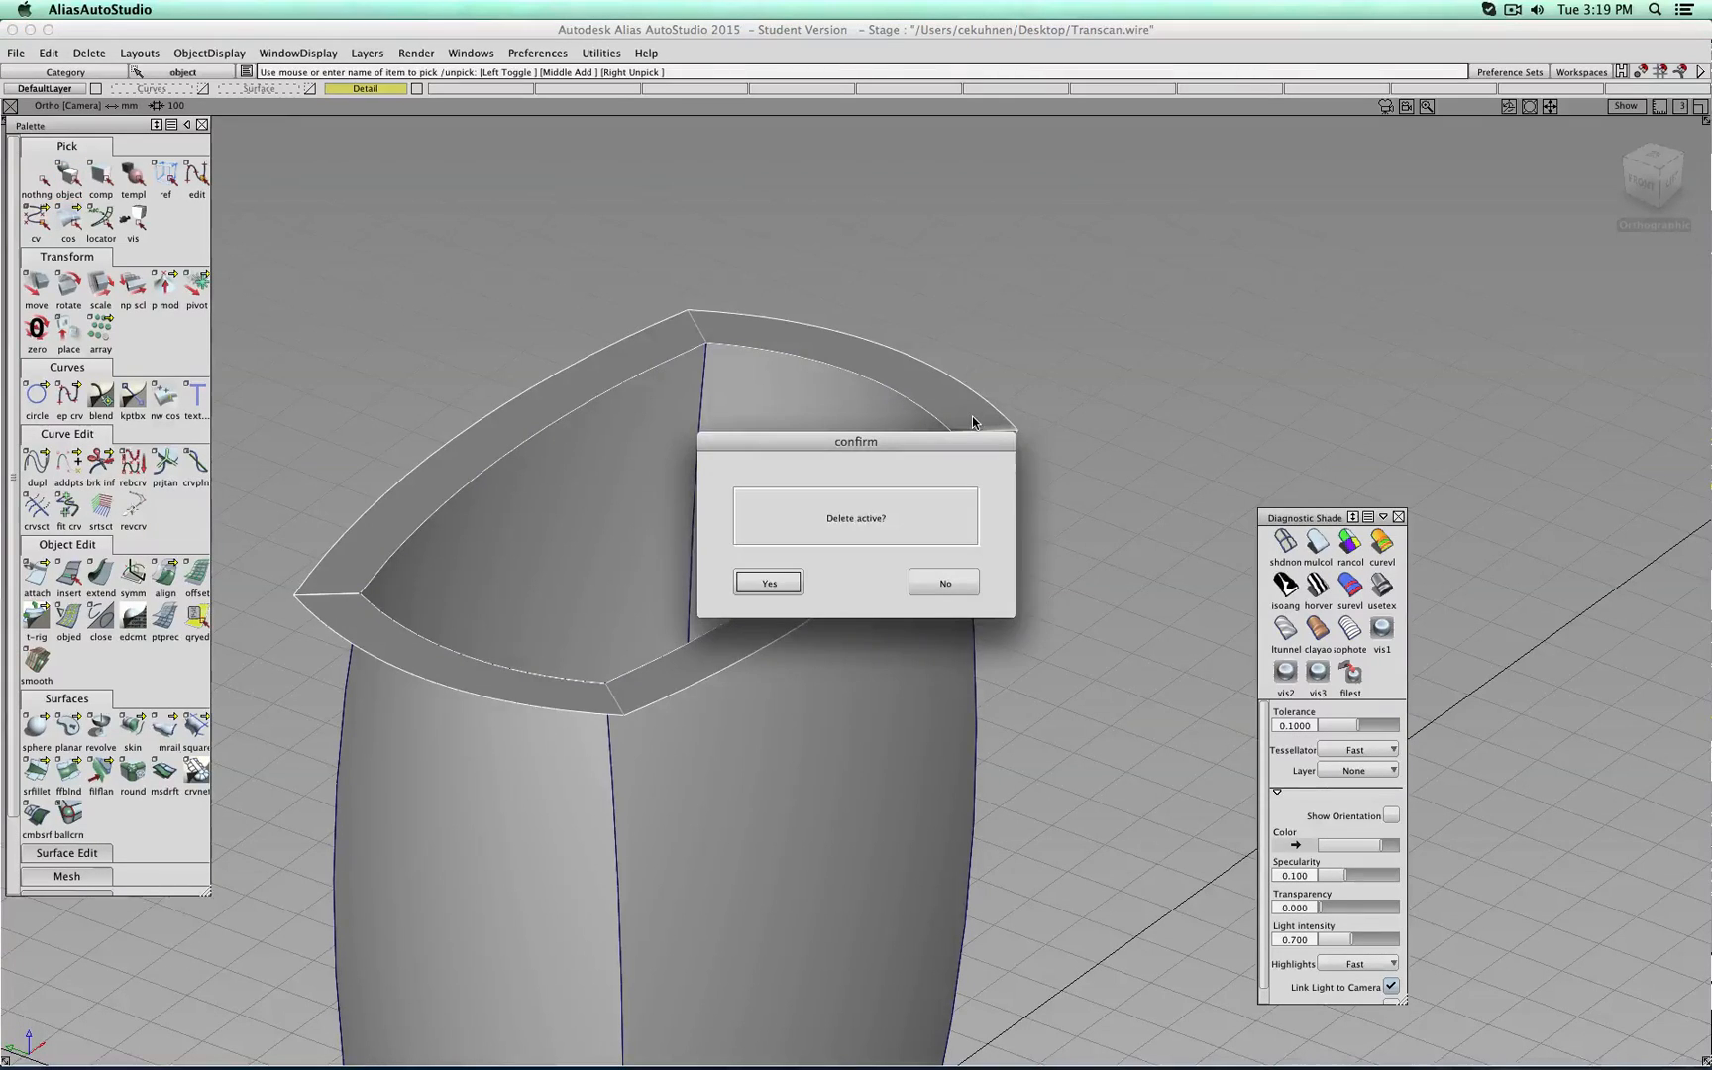
key("Return")
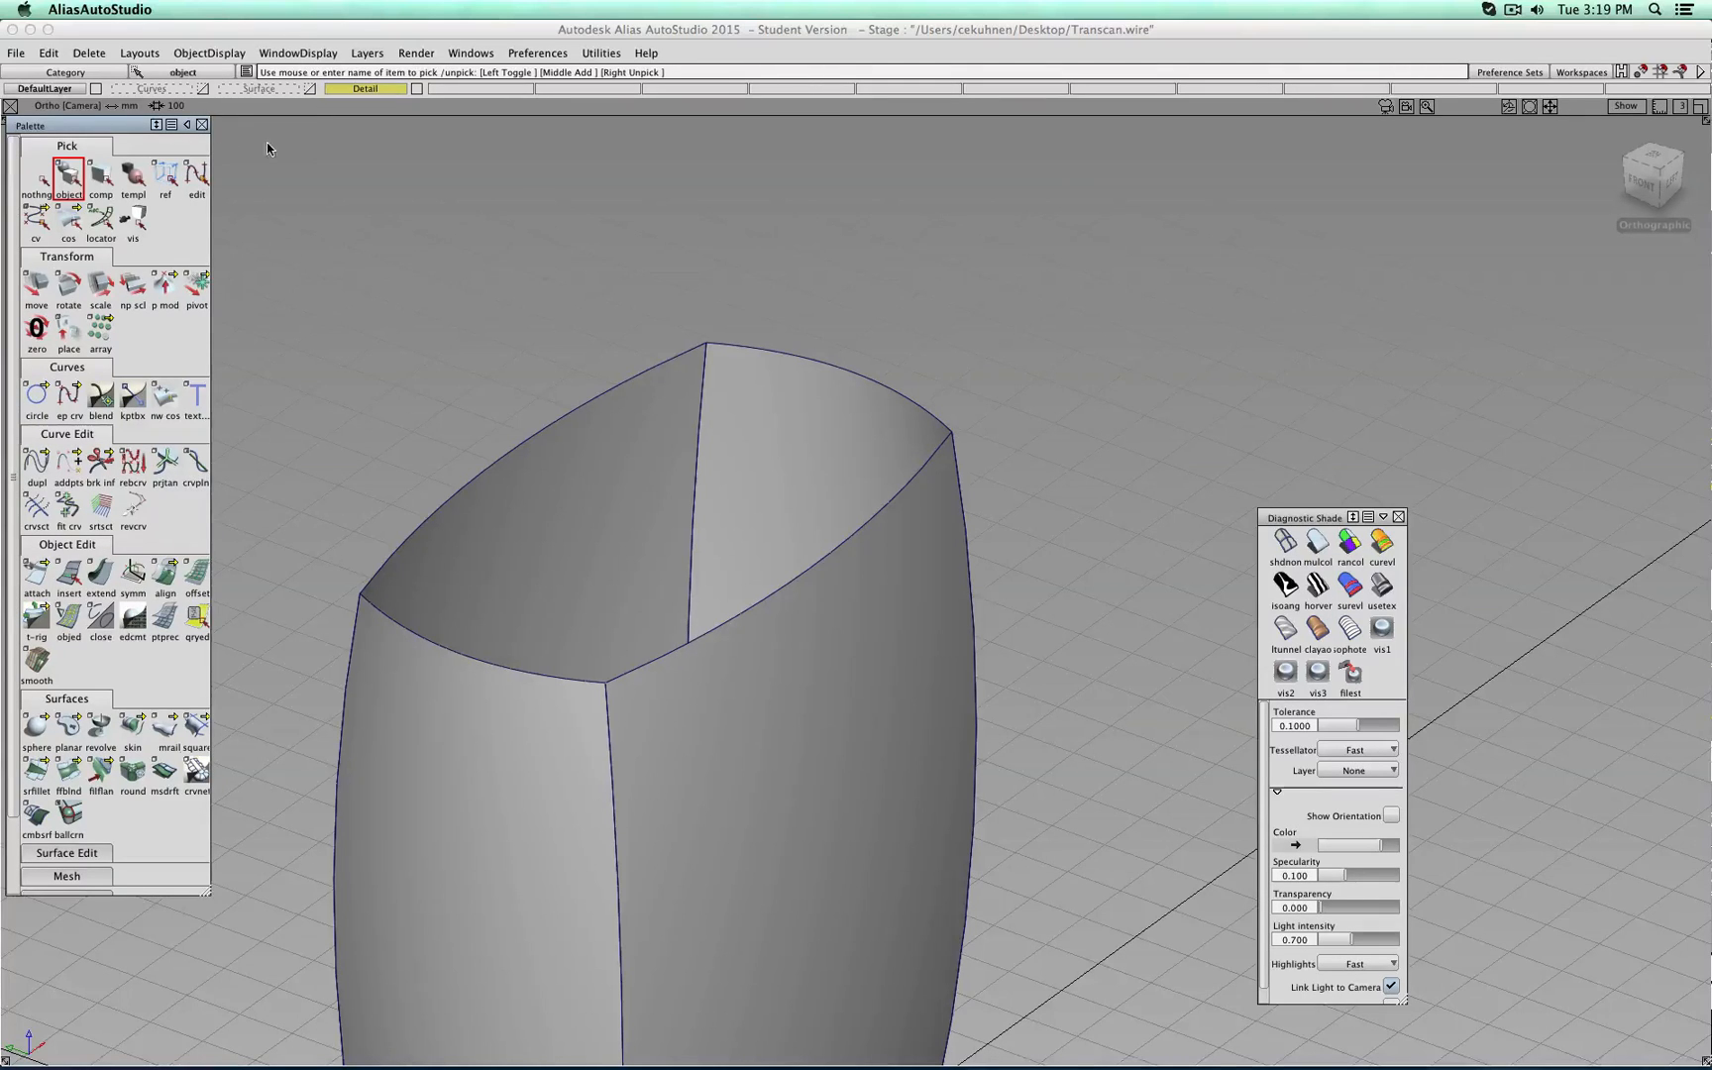
Show the Curves layer and build a planar surface from the four outer rim curves.
left_click(204, 89)
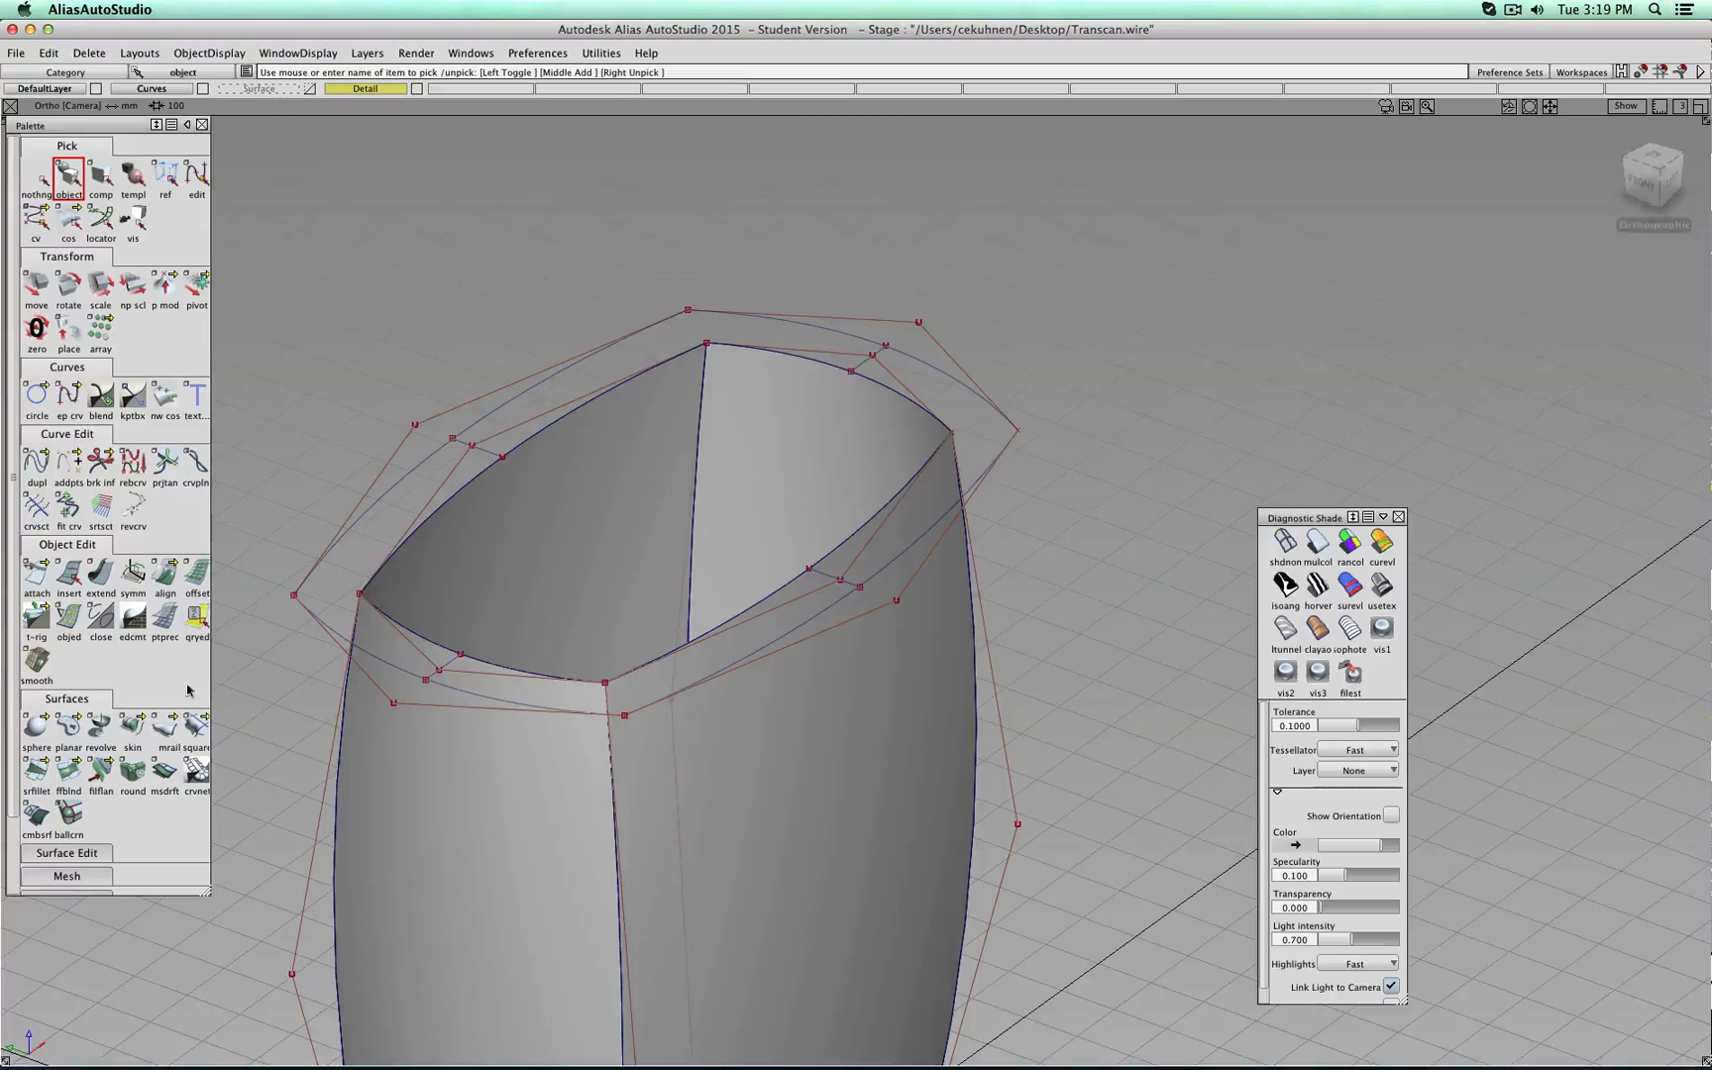
scroll(118, 804, "down", 4)
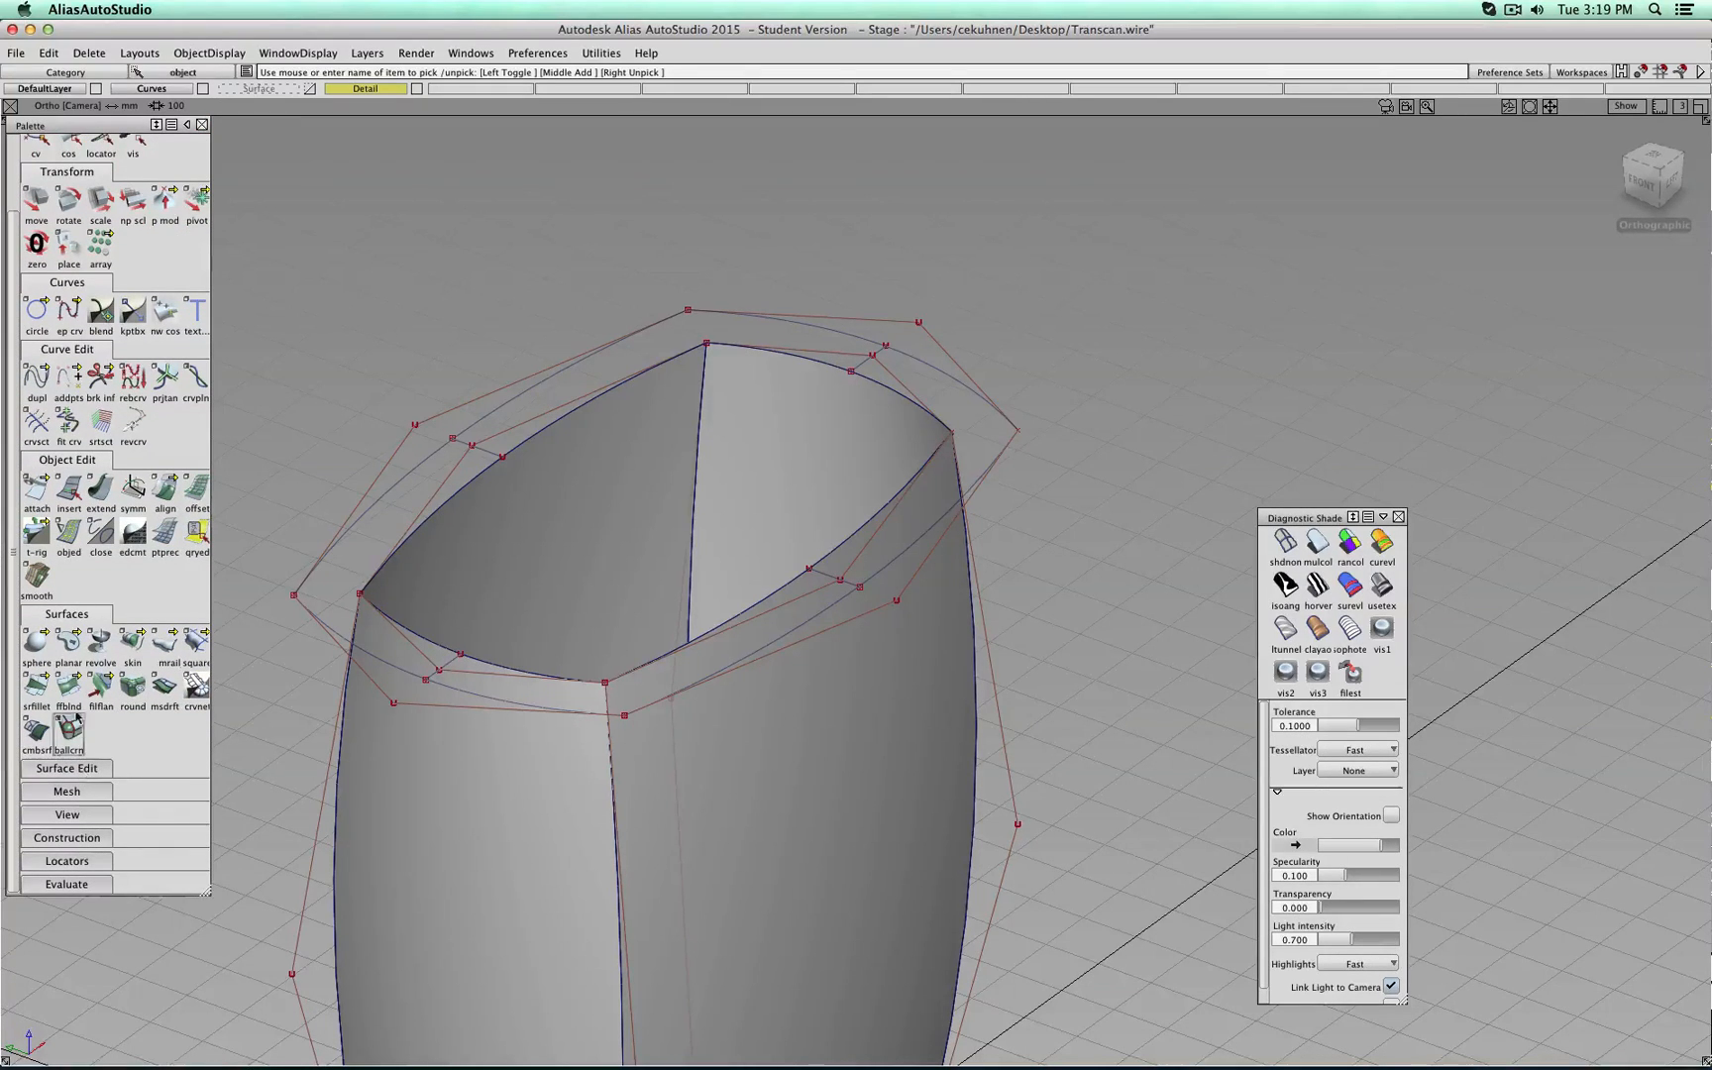
left_click(69, 644)
left_click(382, 508)
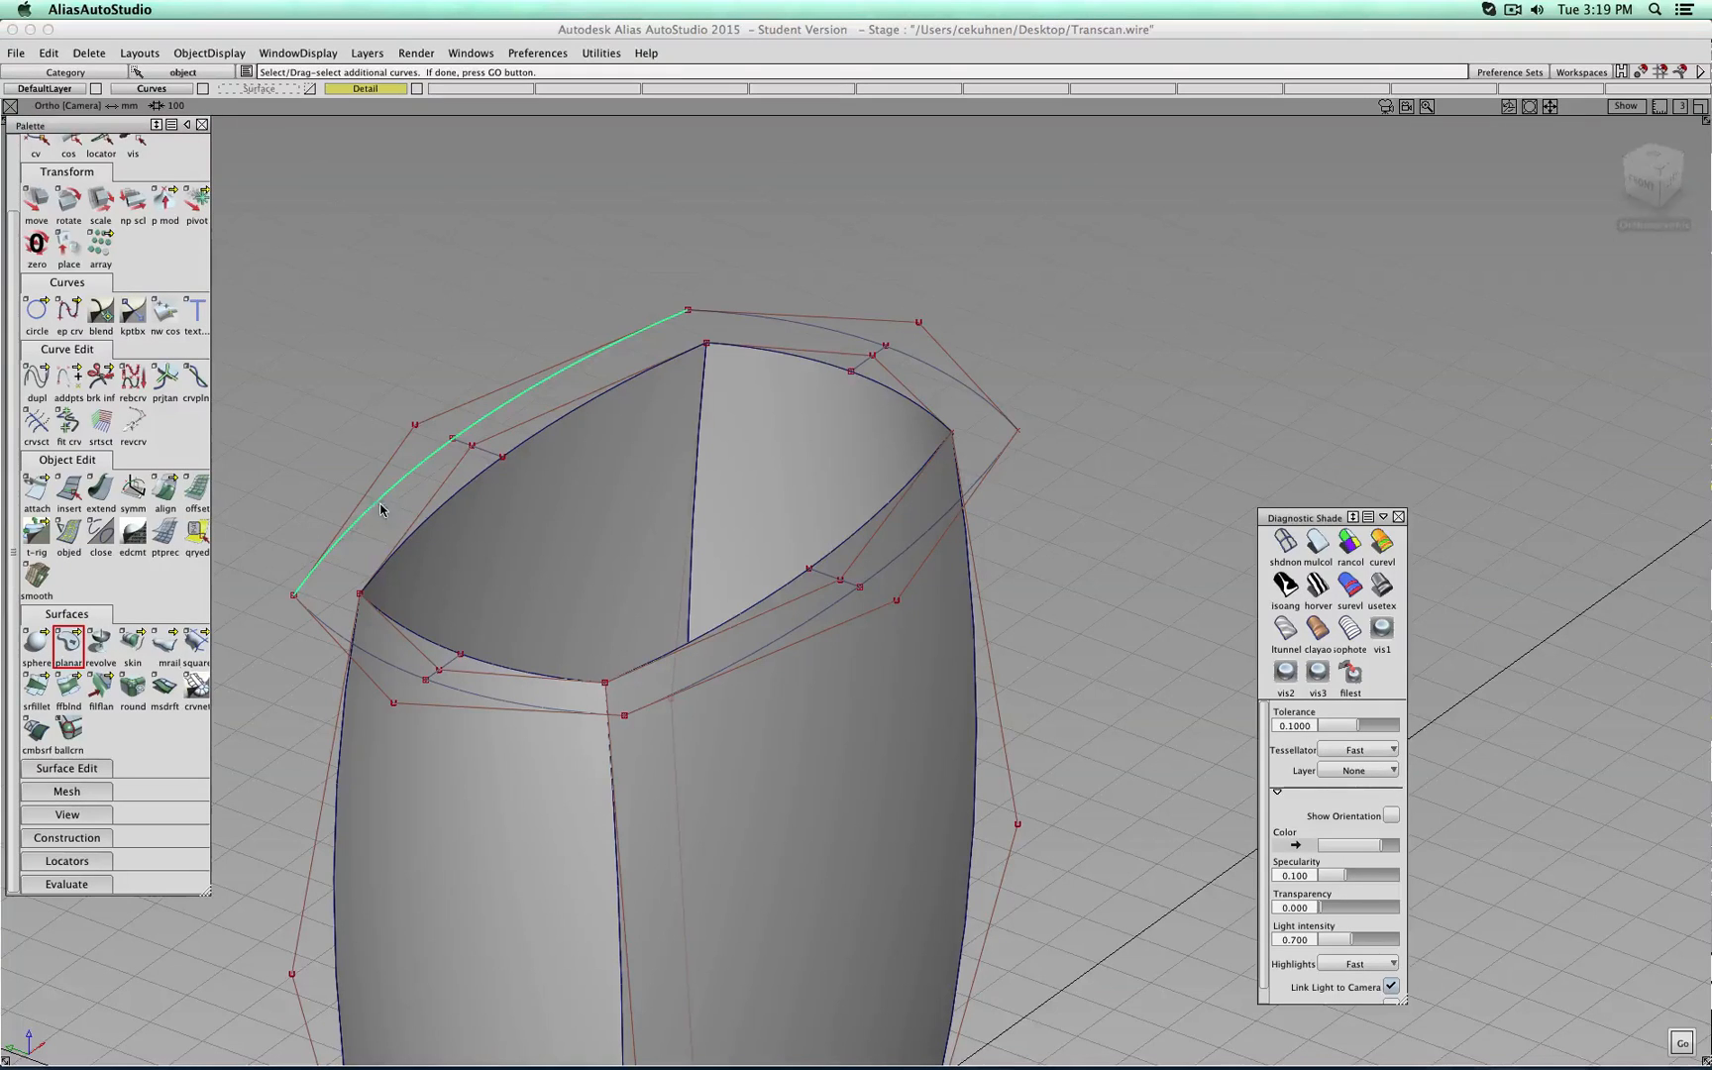
left_click(395, 671)
left_click(761, 654)
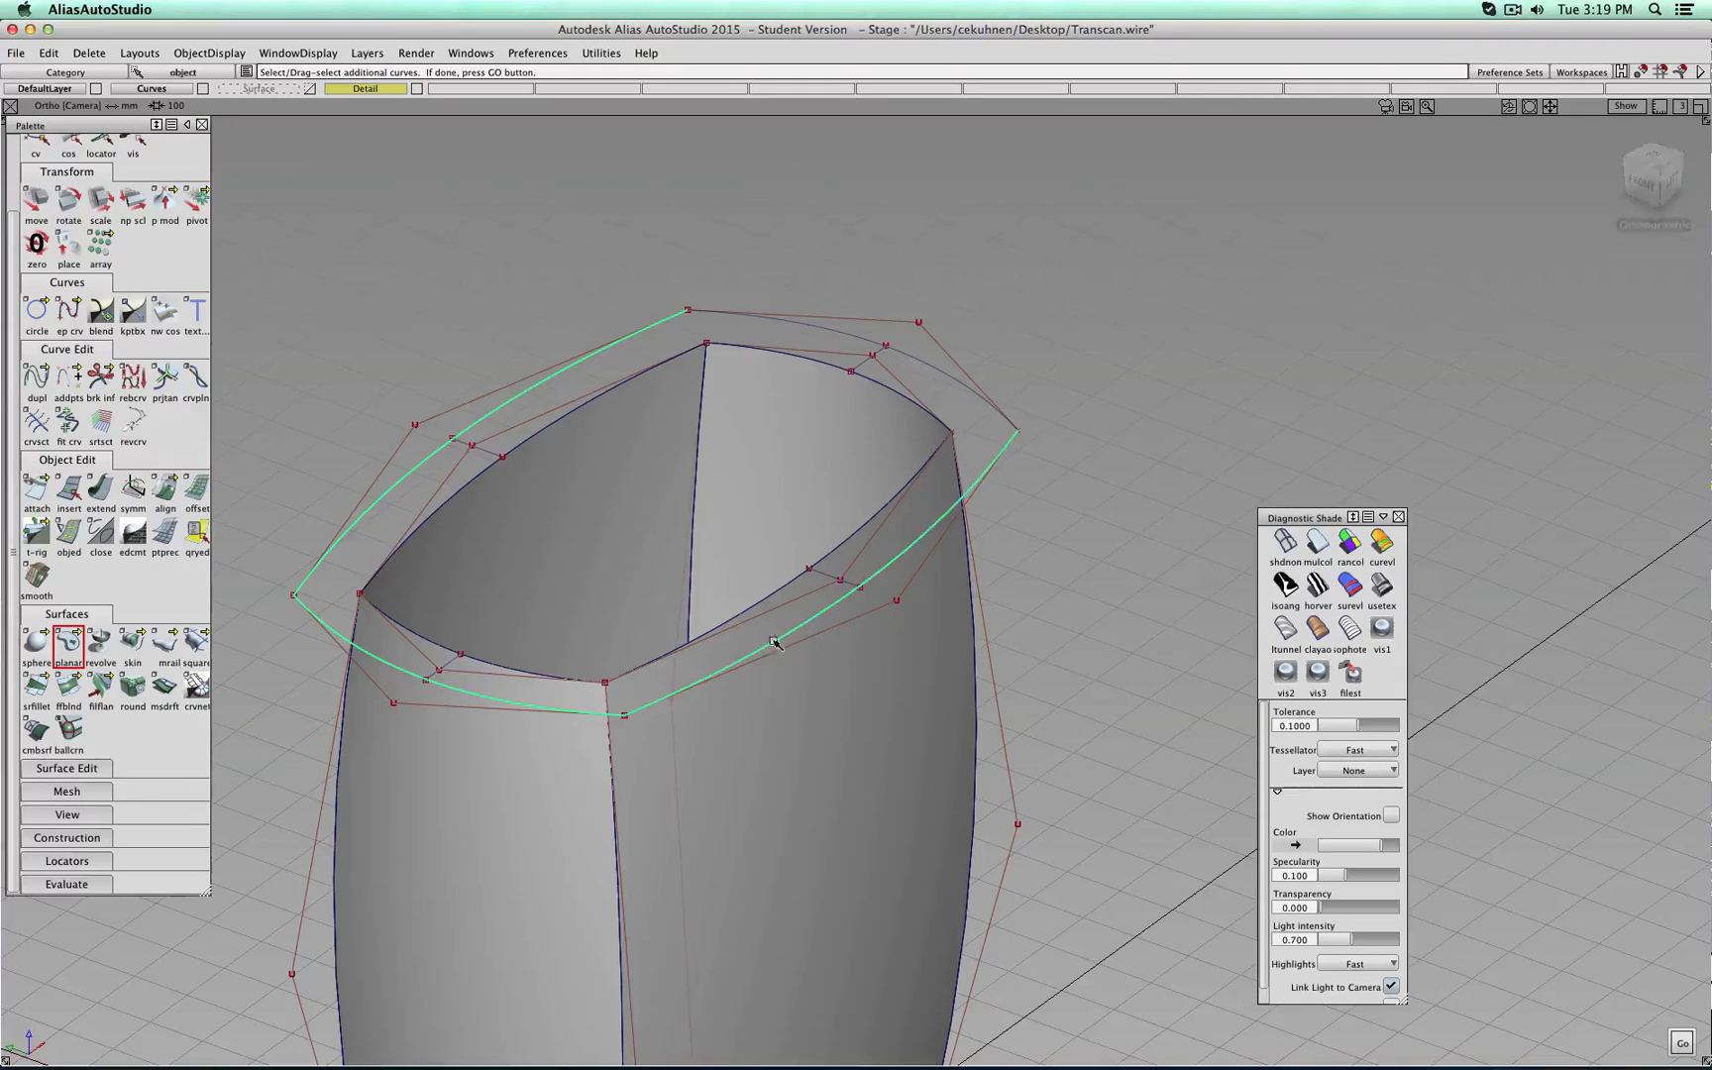
left_click(917, 358)
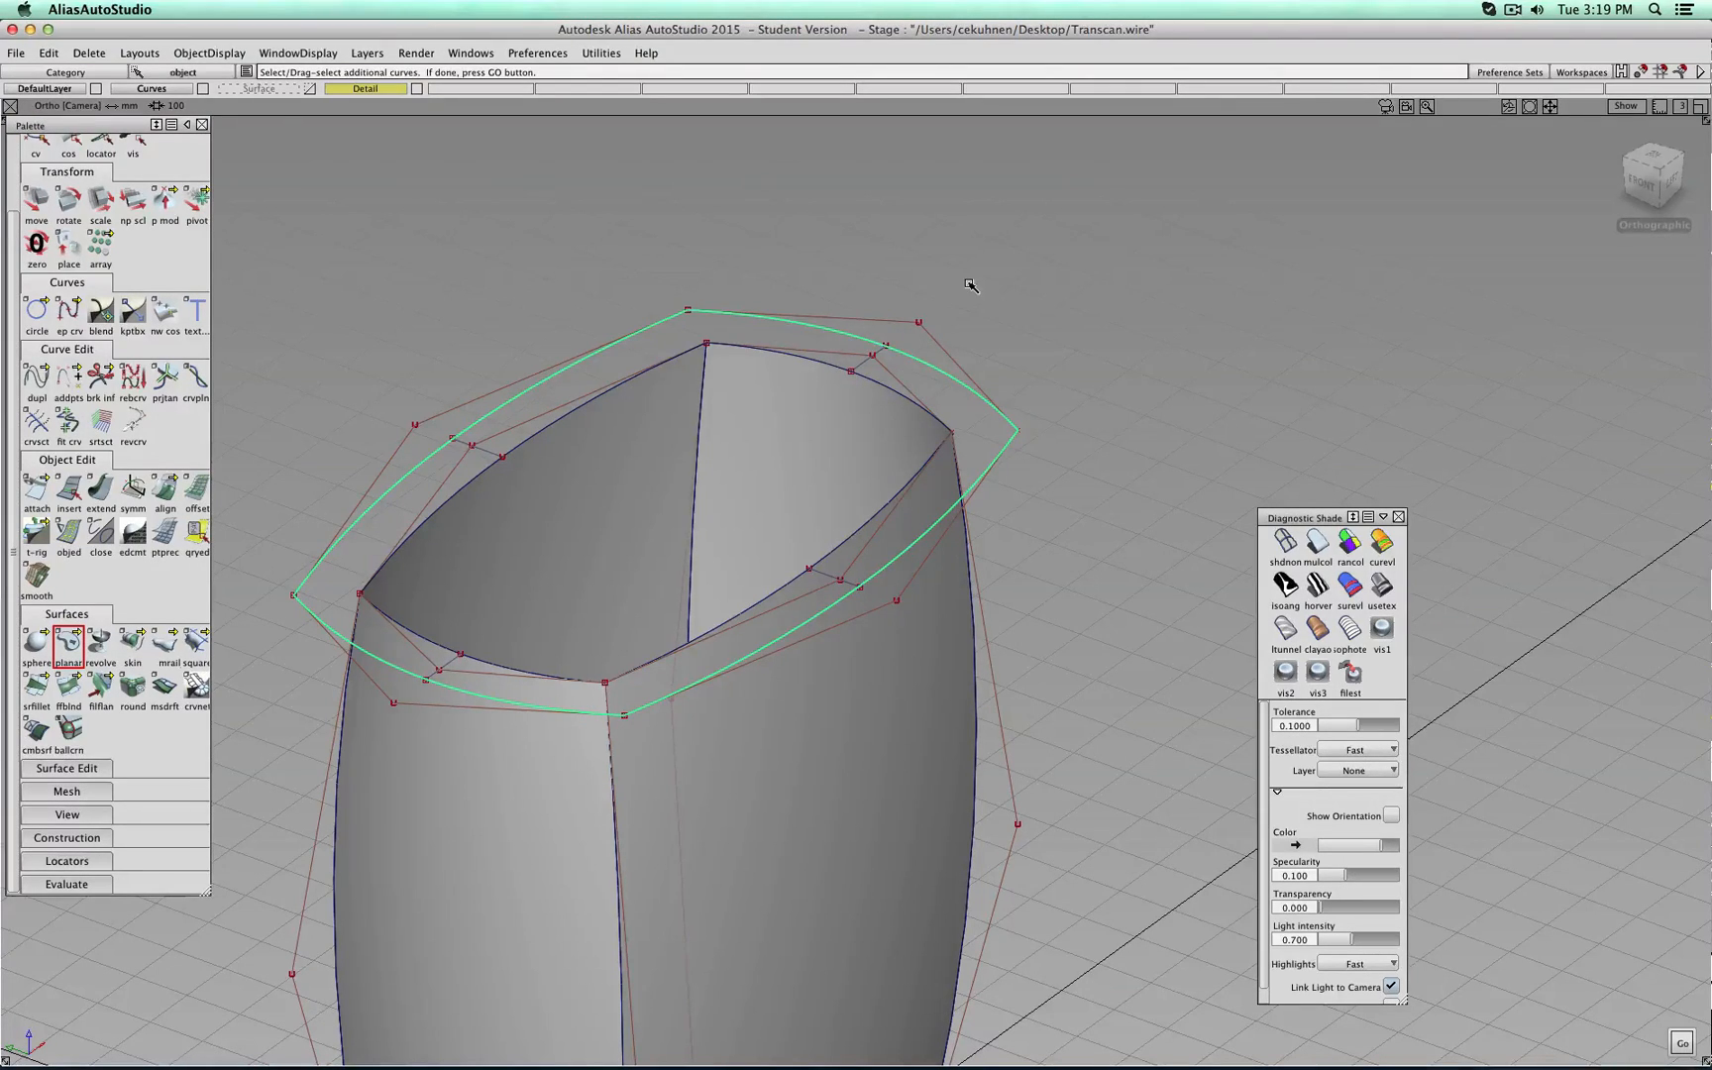
key("space")
Assign the new planar surface to the Detail layer and hide the Curves layer.
scroll(166, 356, "up", 1)
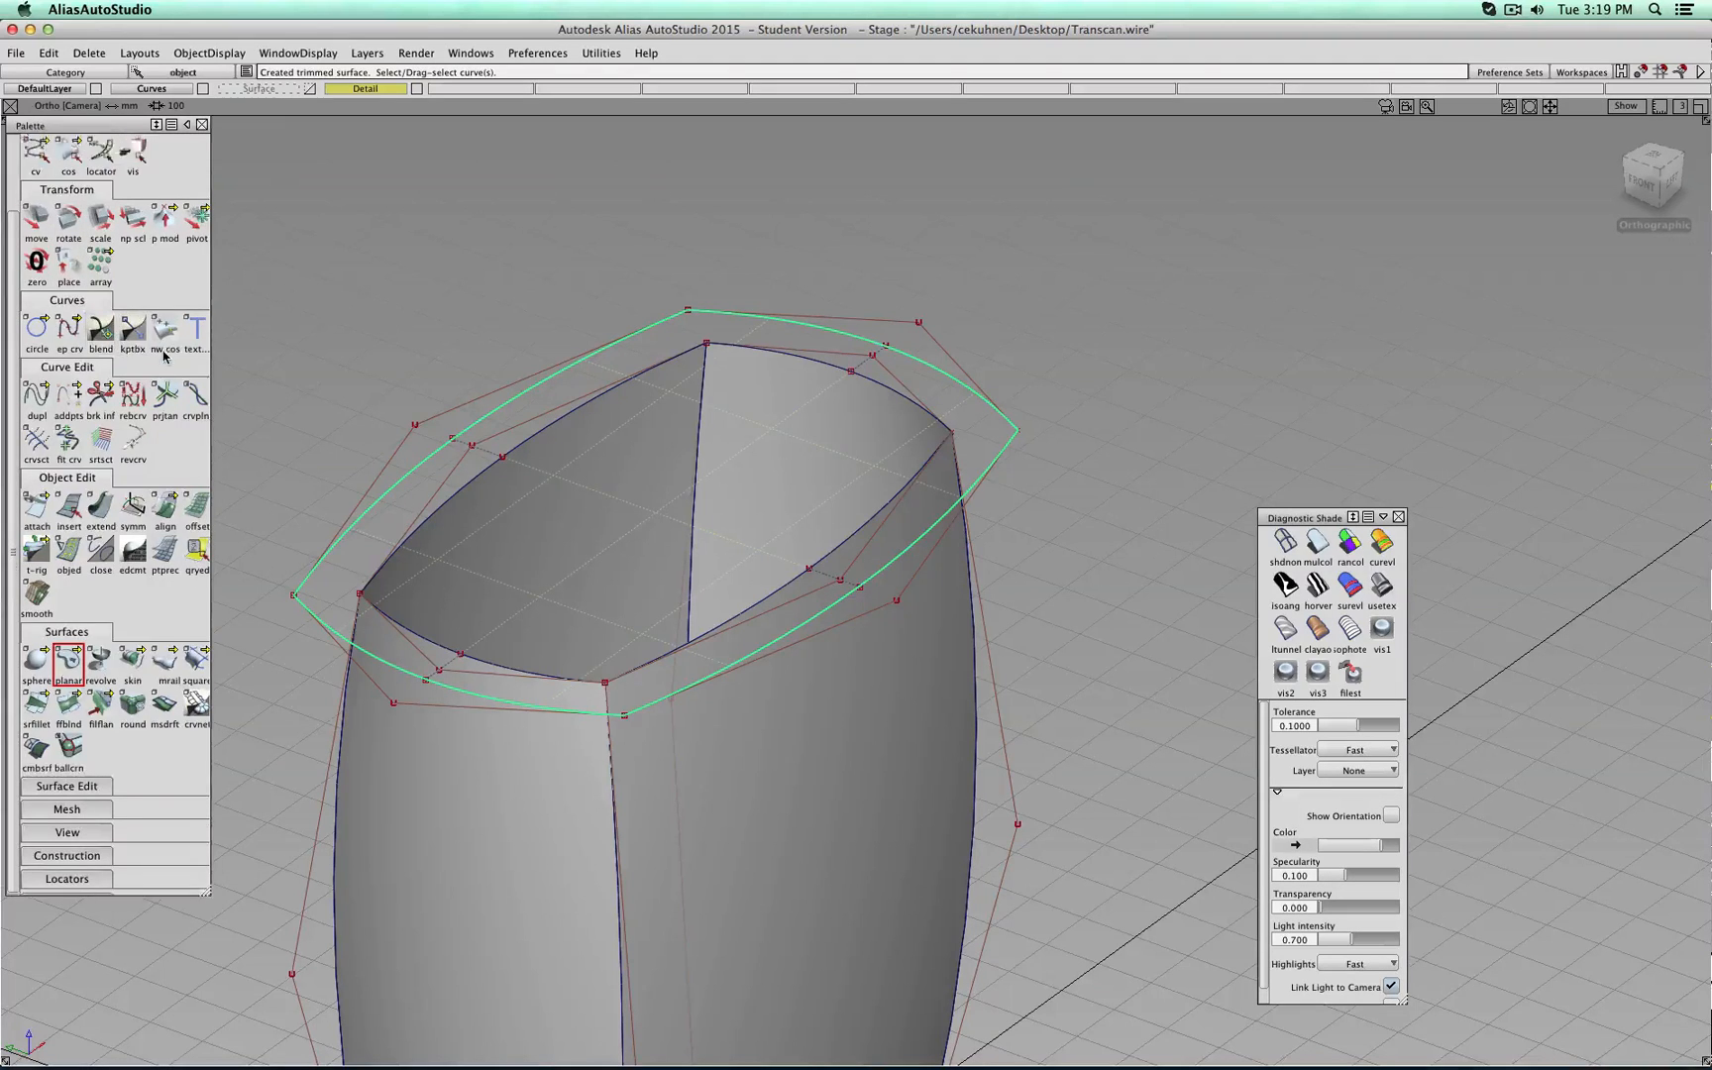
scroll(166, 357, "up", 2)
left_click(68, 176)
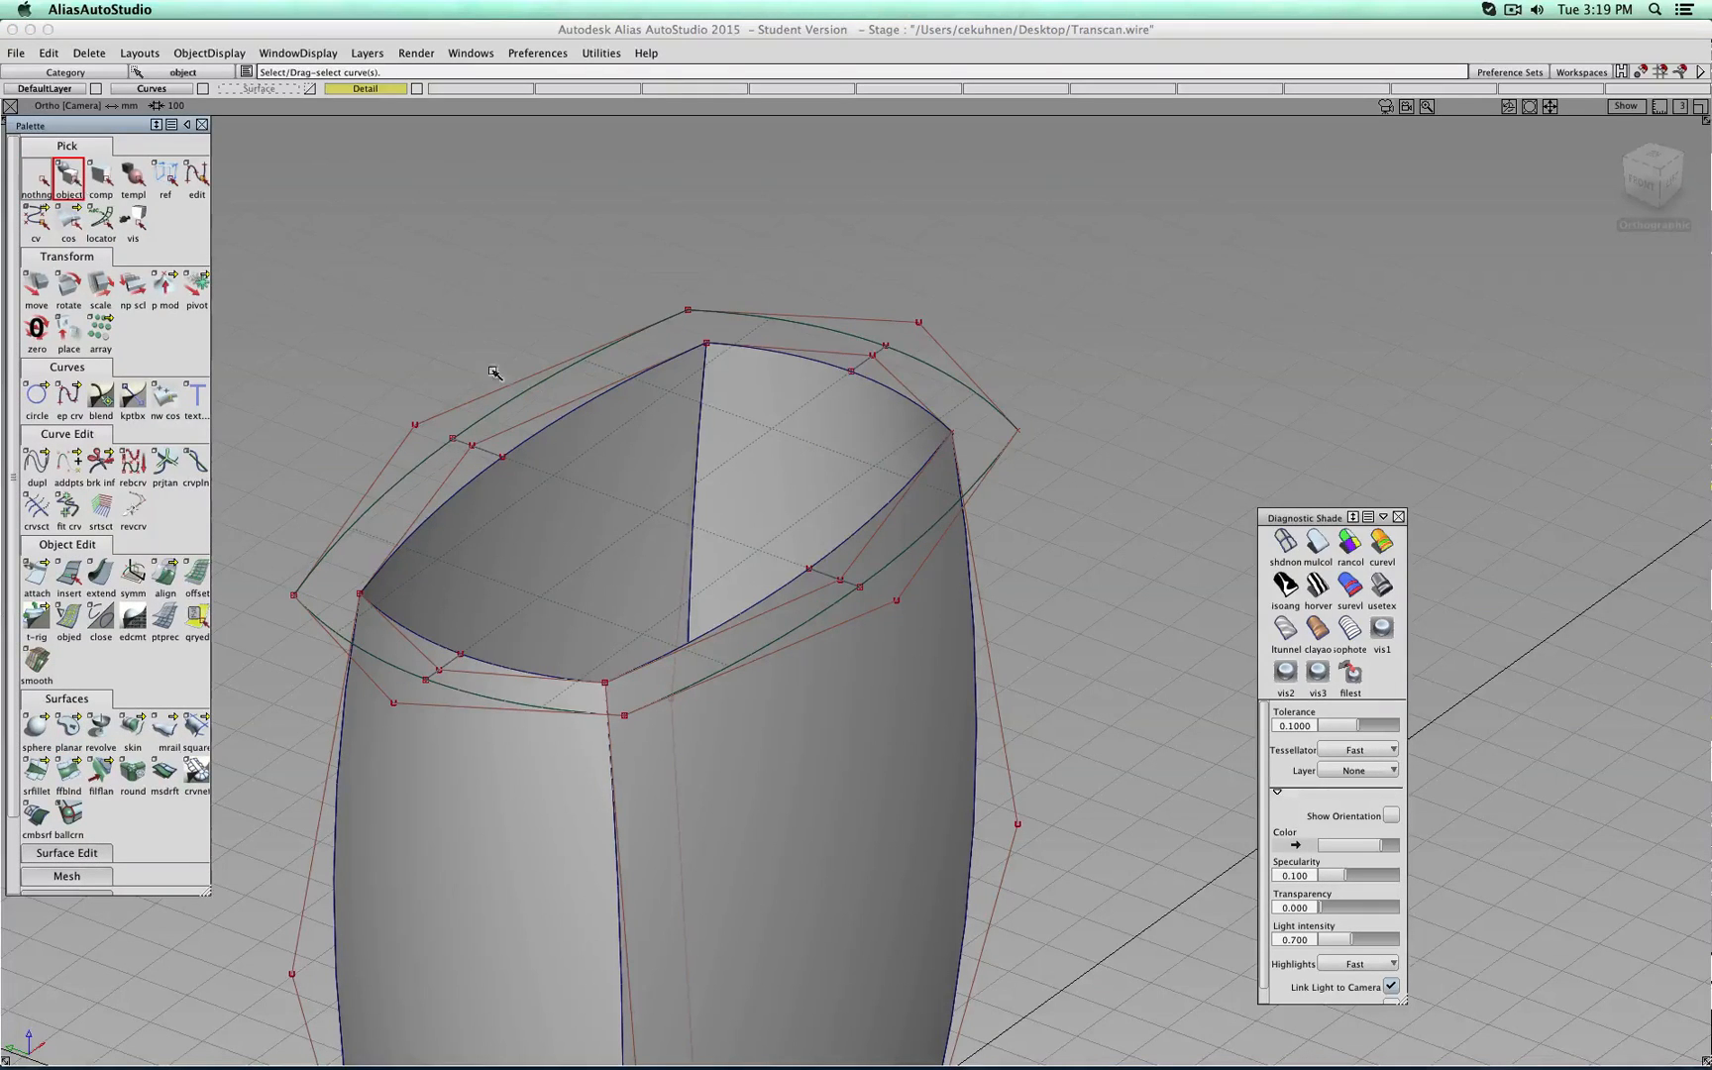
left_click(377, 537)
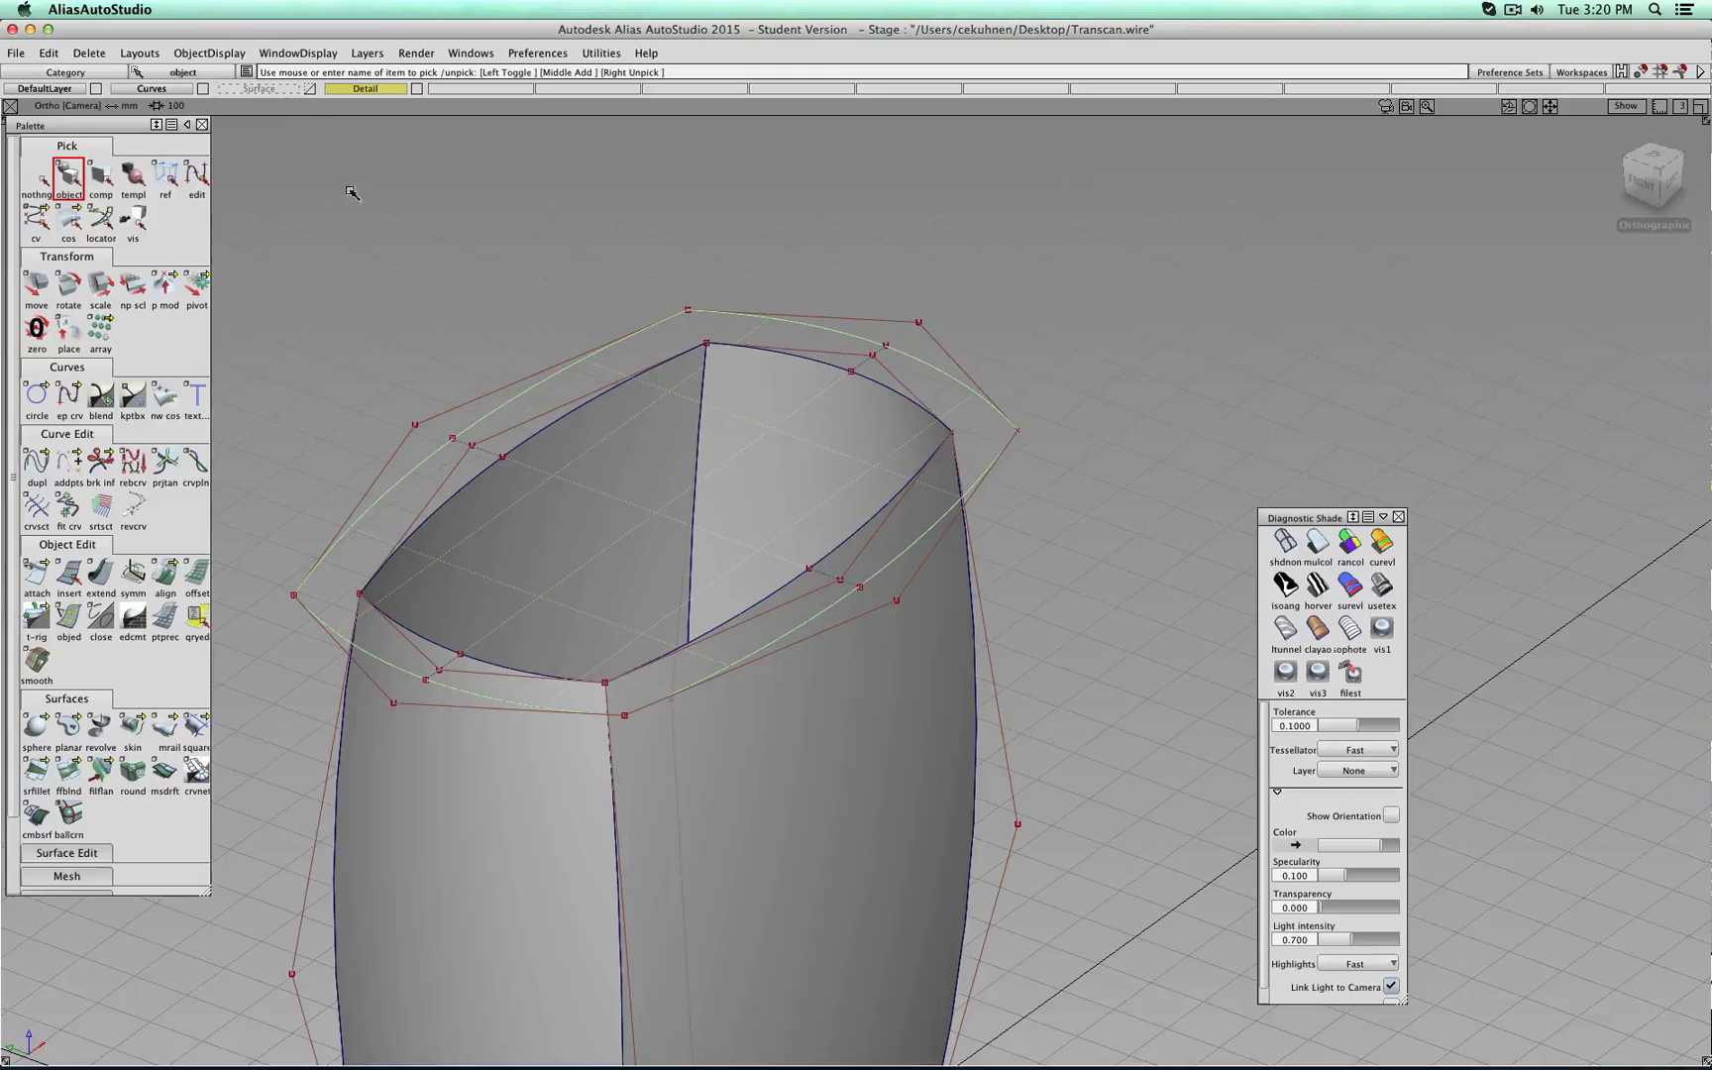
left_click(360, 92)
left_click(381, 107)
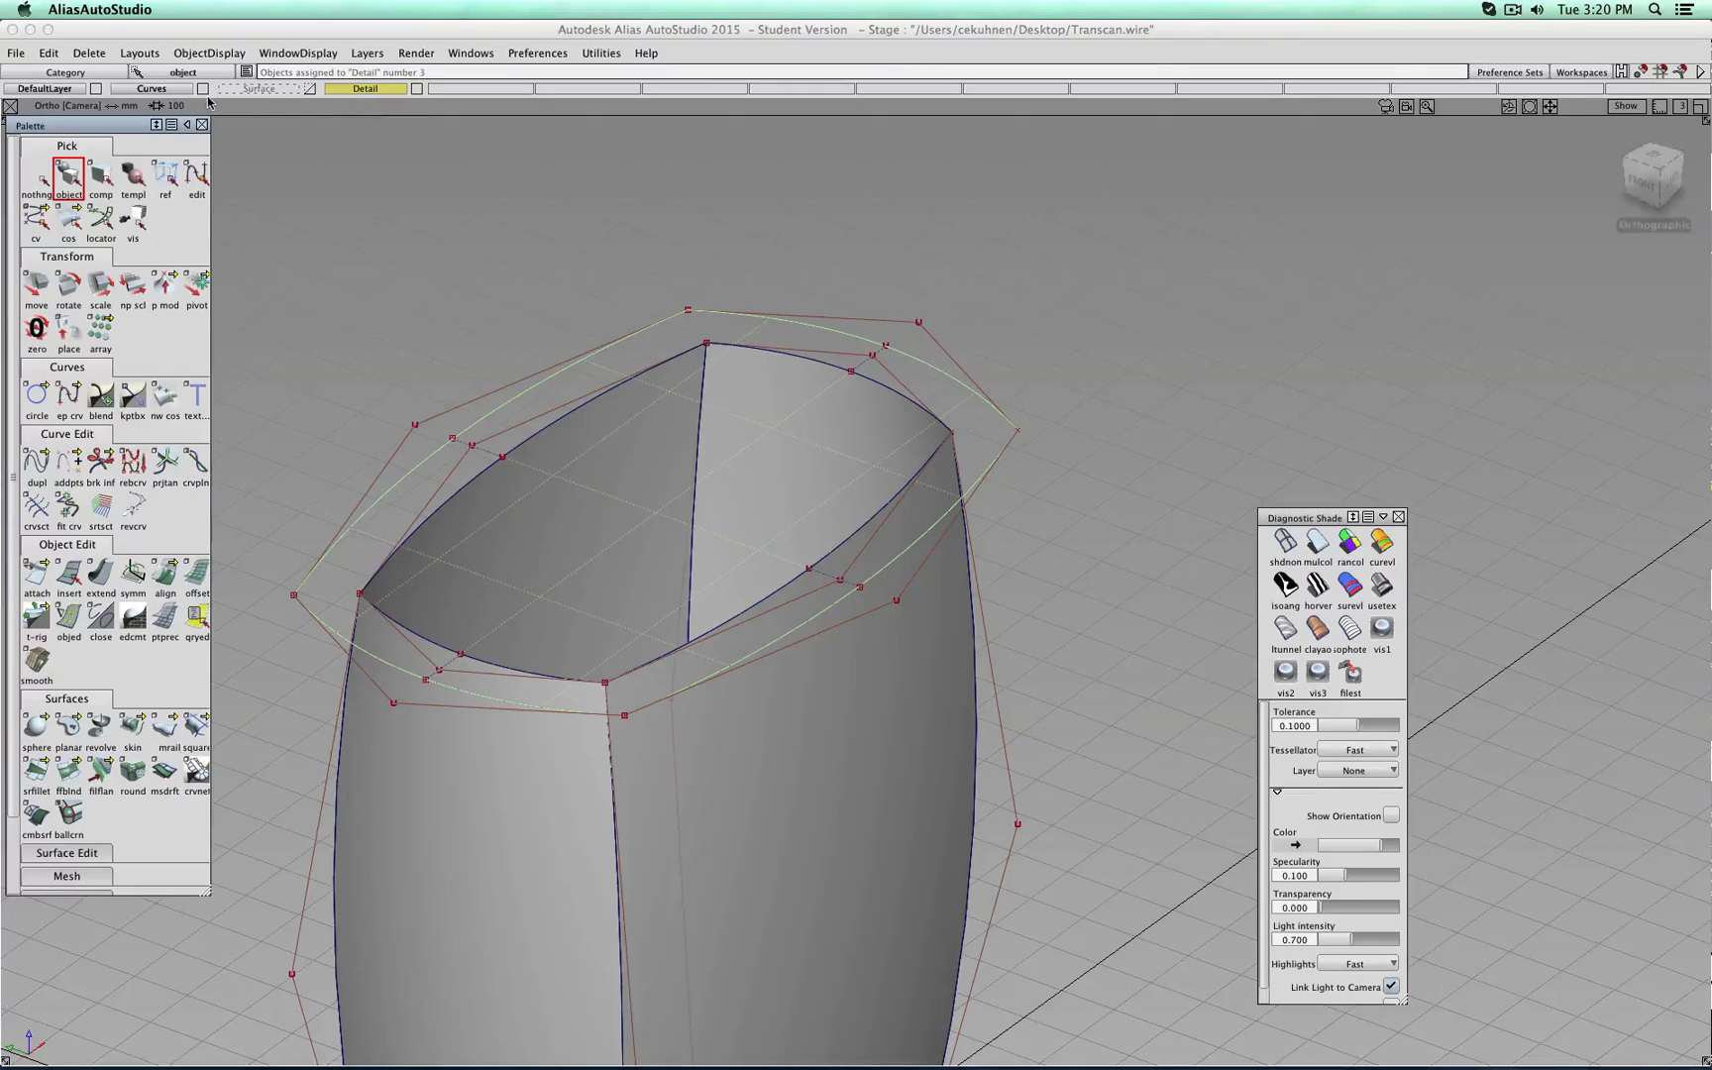
left_click(203, 90)
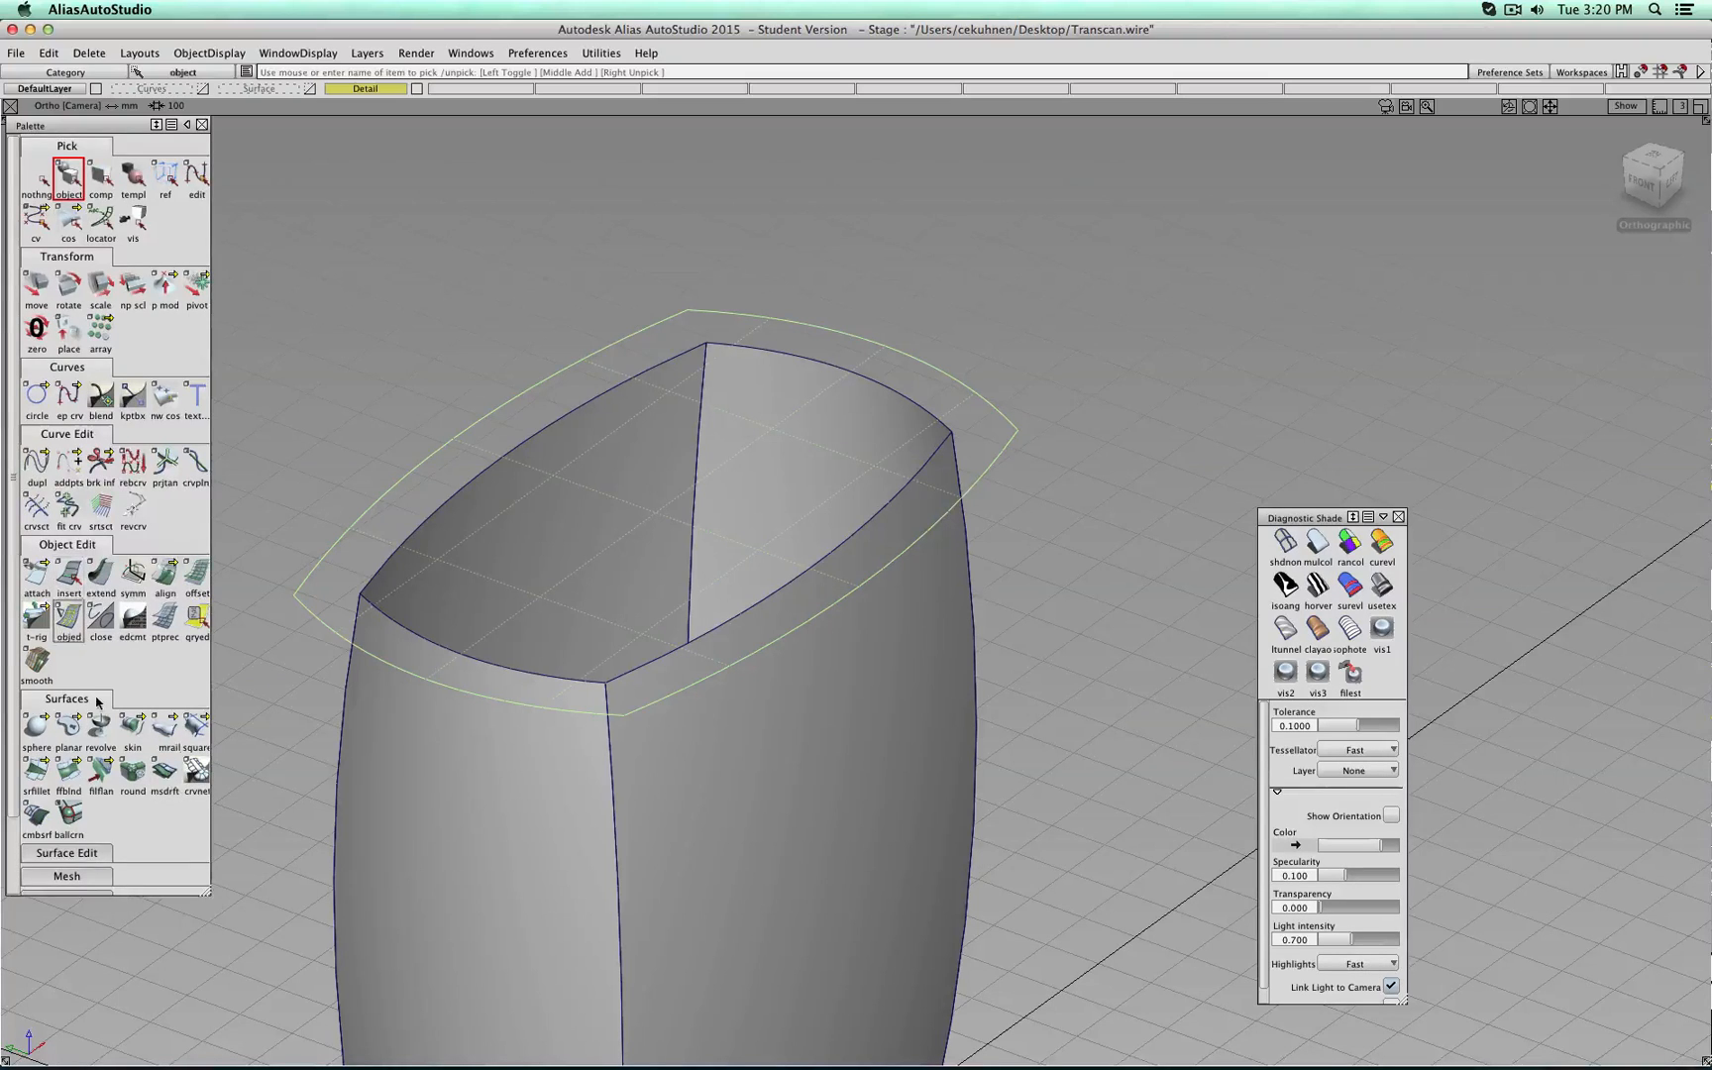
Intersect the body's side surfaces with the planar surface at the rim.
scroll(74, 694, "down", 3)
left_click(74, 769)
scroll(74, 771, "down", 3)
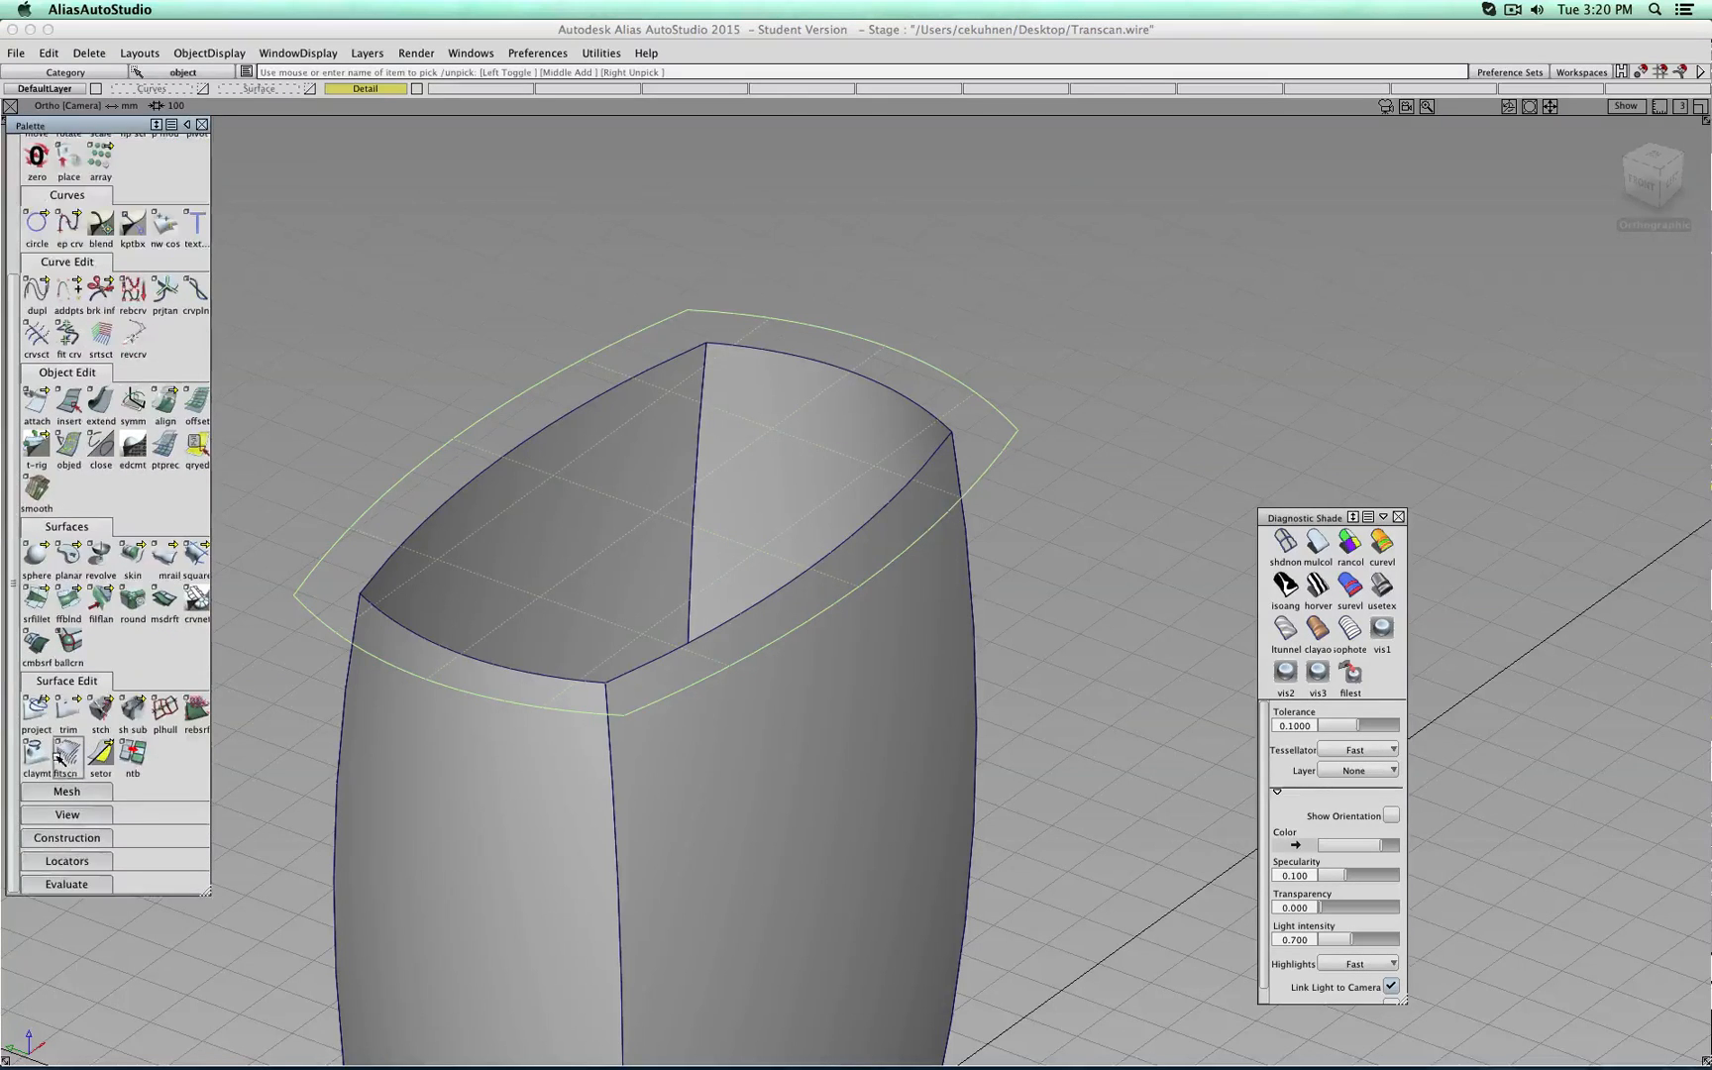
left_click_drag(68, 708, 109, 706)
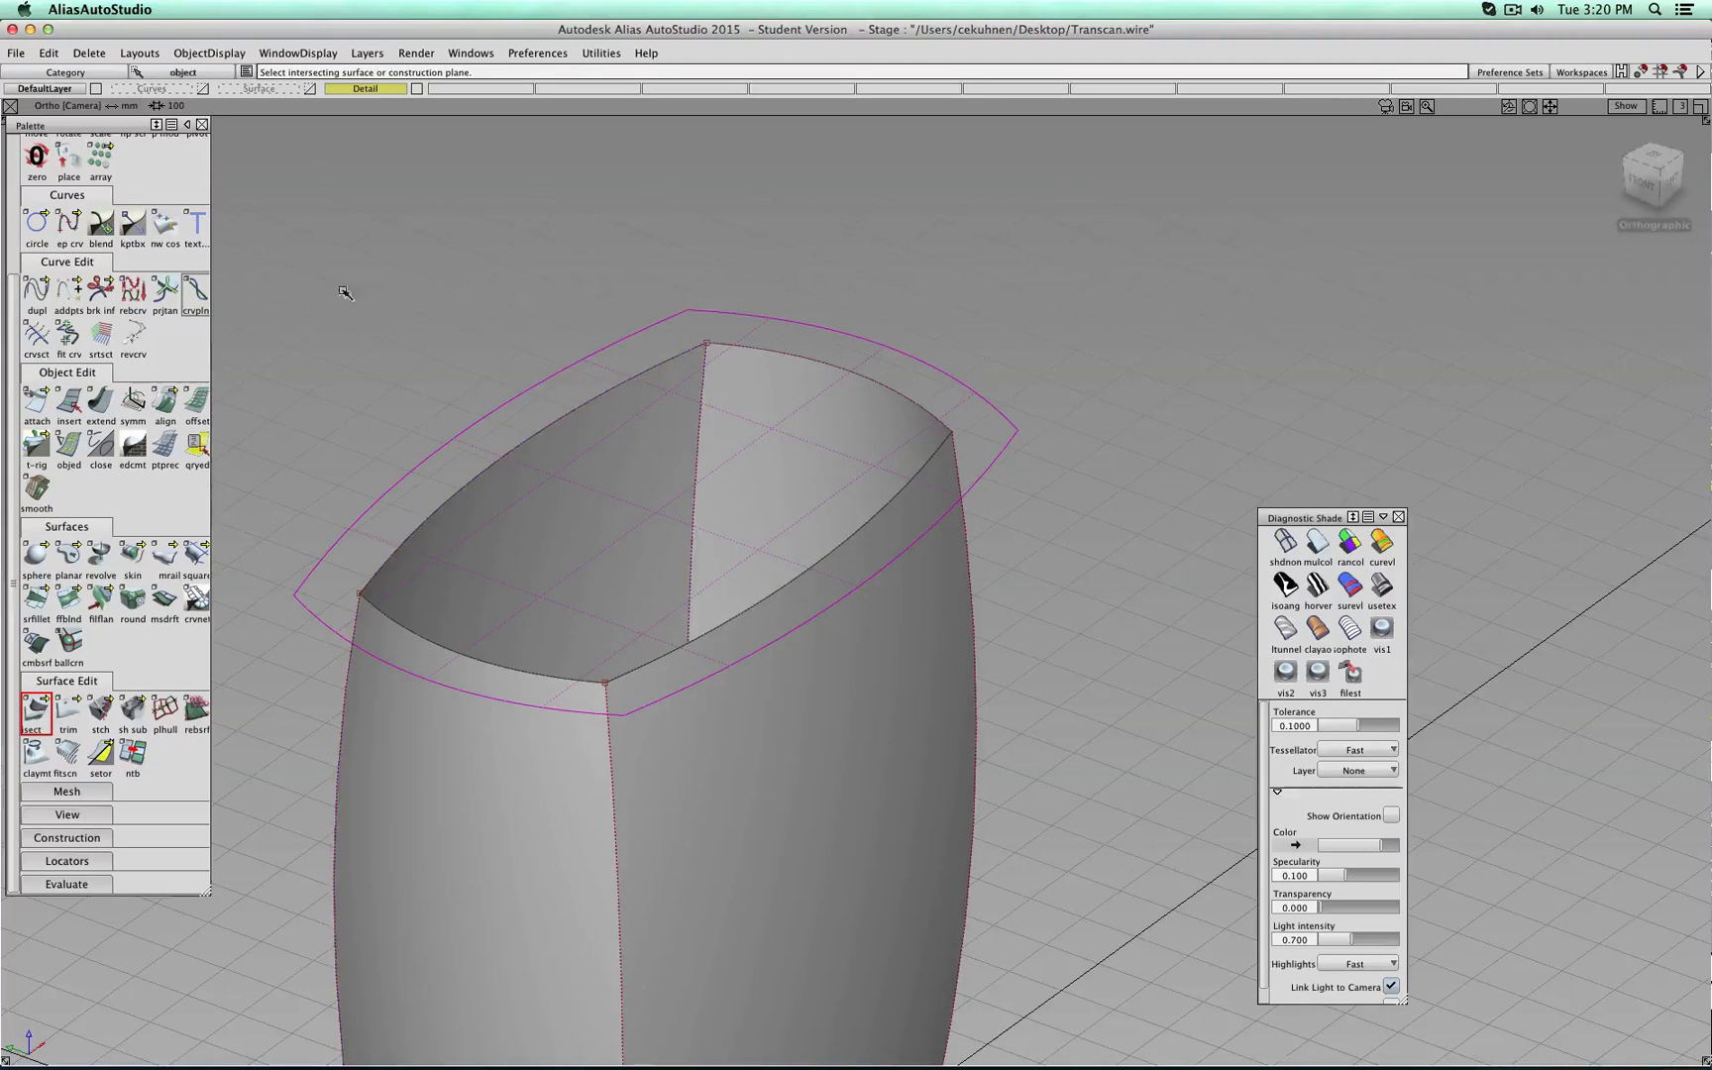
scroll(61, 265, "up", 5)
Select the planar surface and move it down slightly below the body's upper edges, accepting removal of its construction history.
left_click(38, 180)
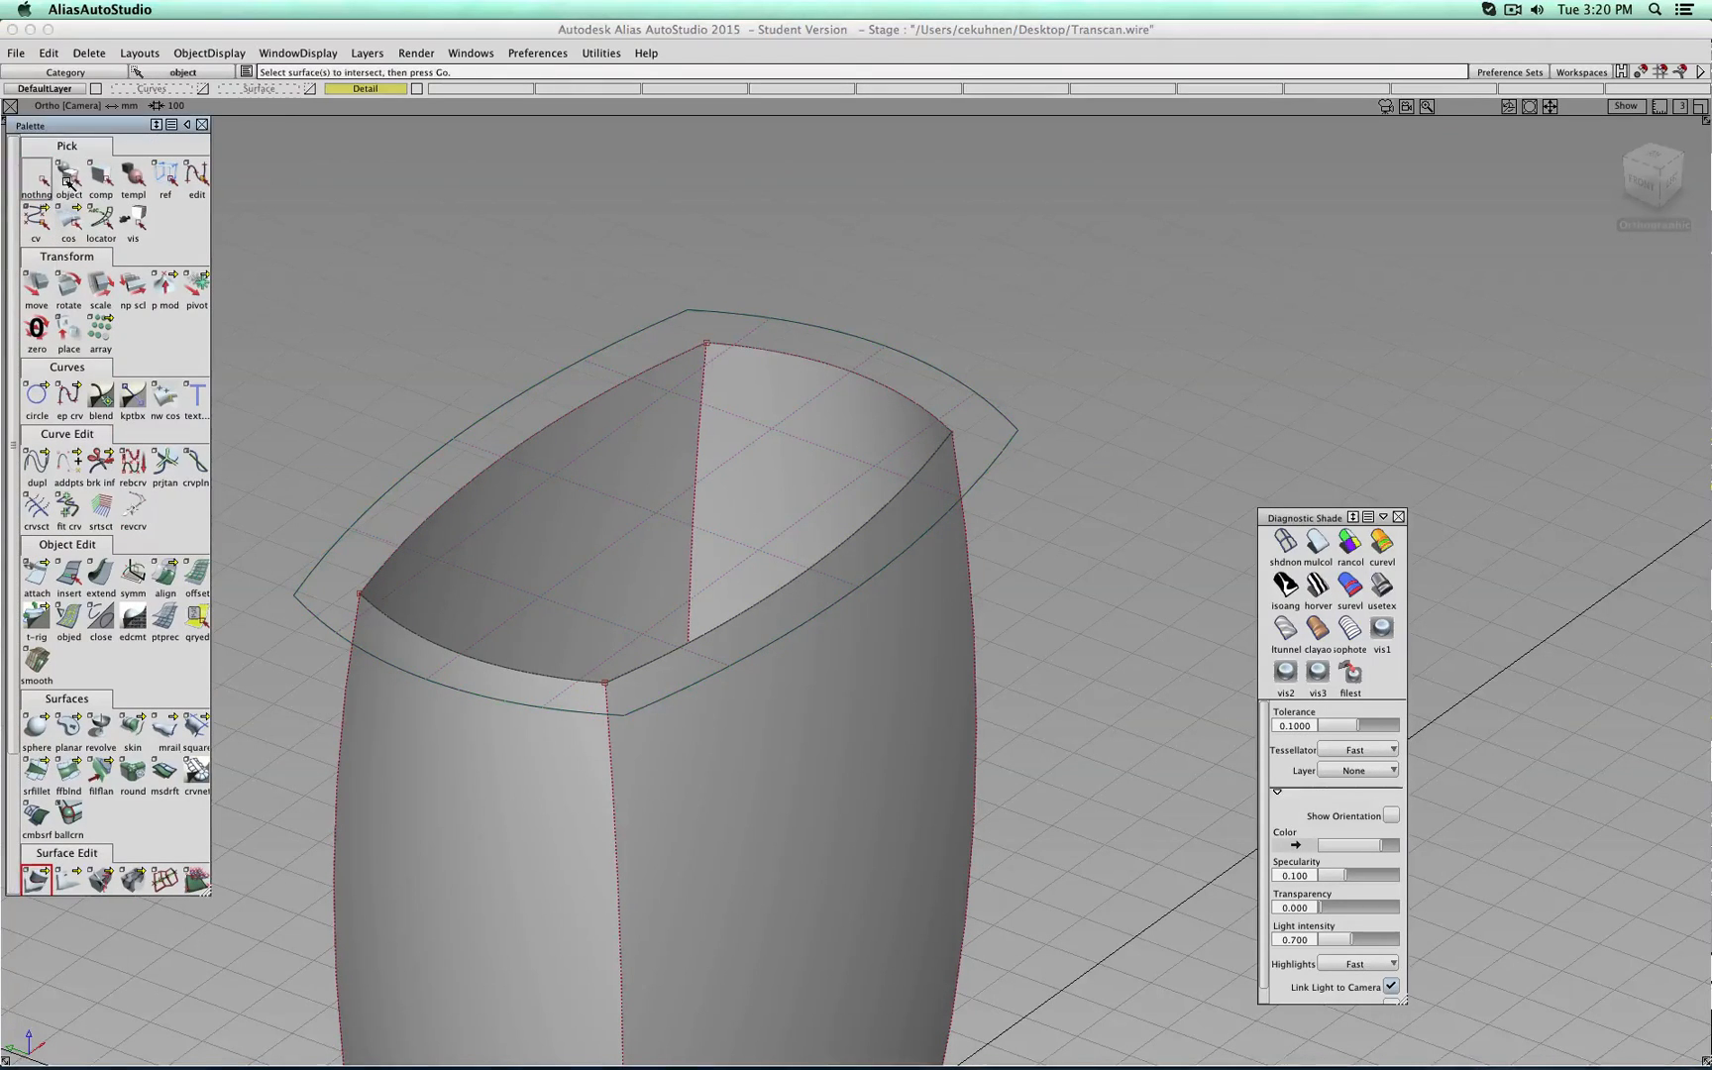
left_click(68, 178)
left_click(1655, 166)
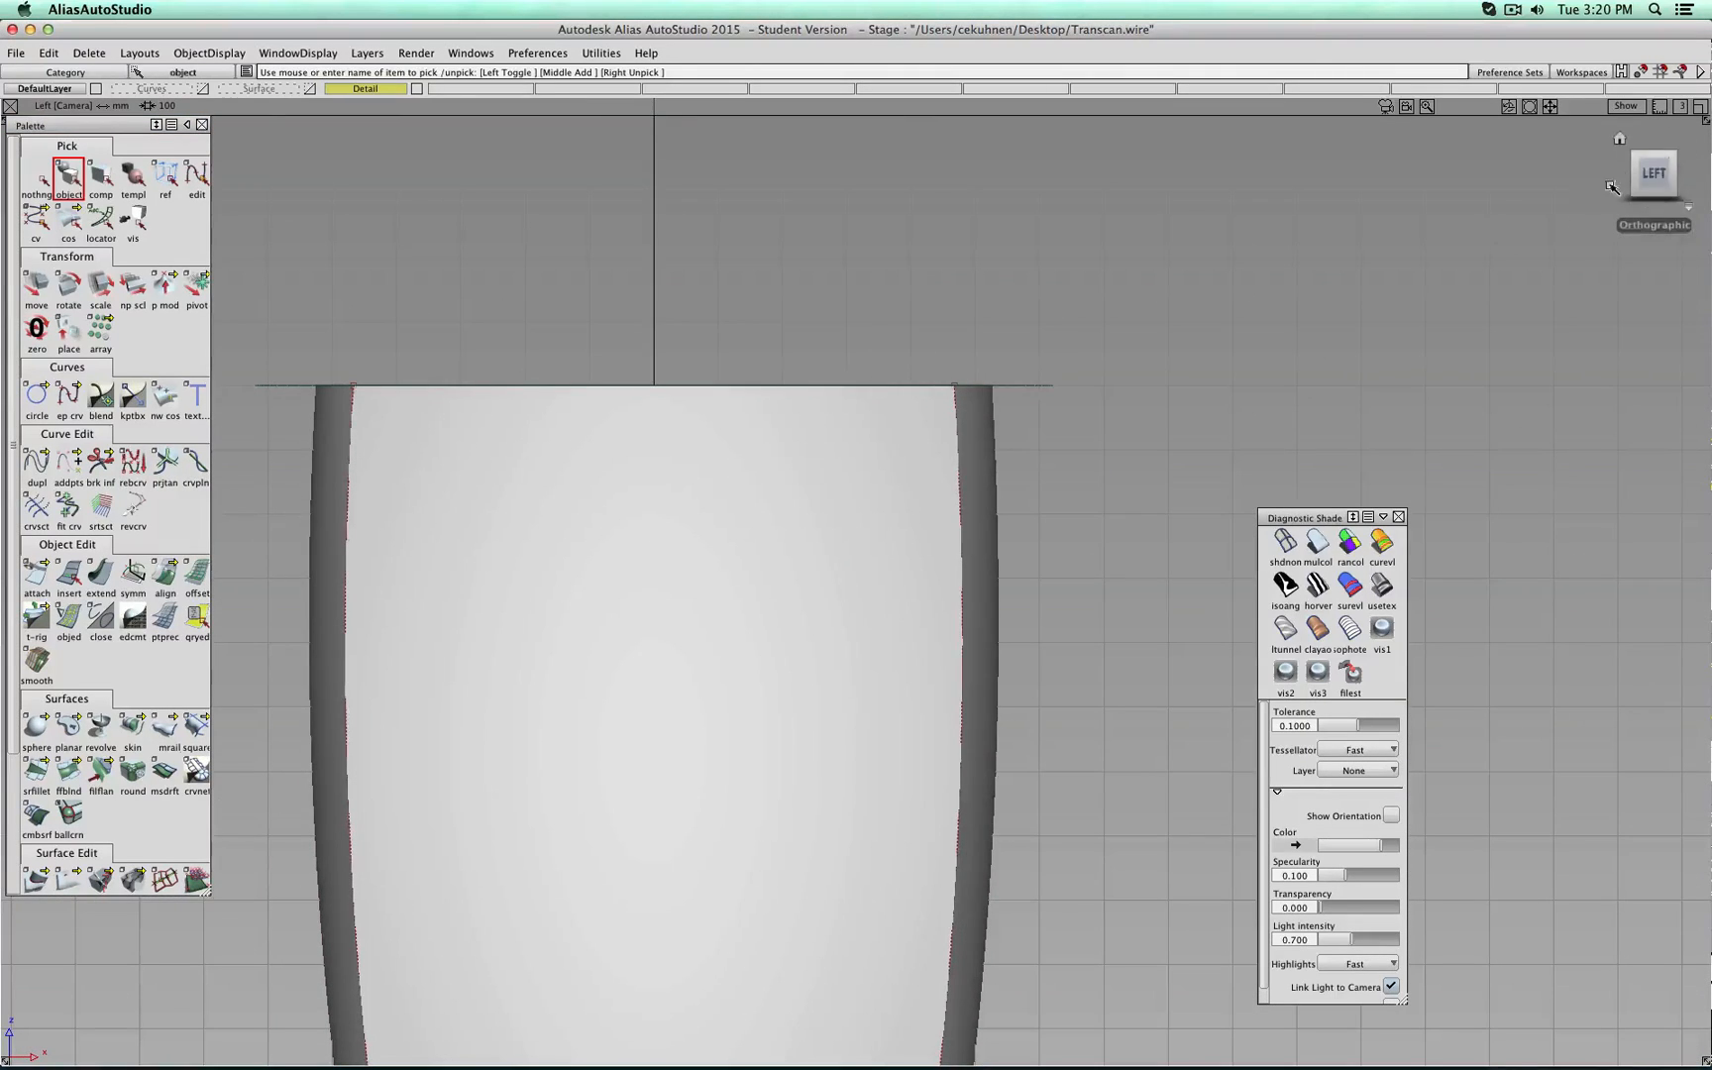
left_click(1657, 152)
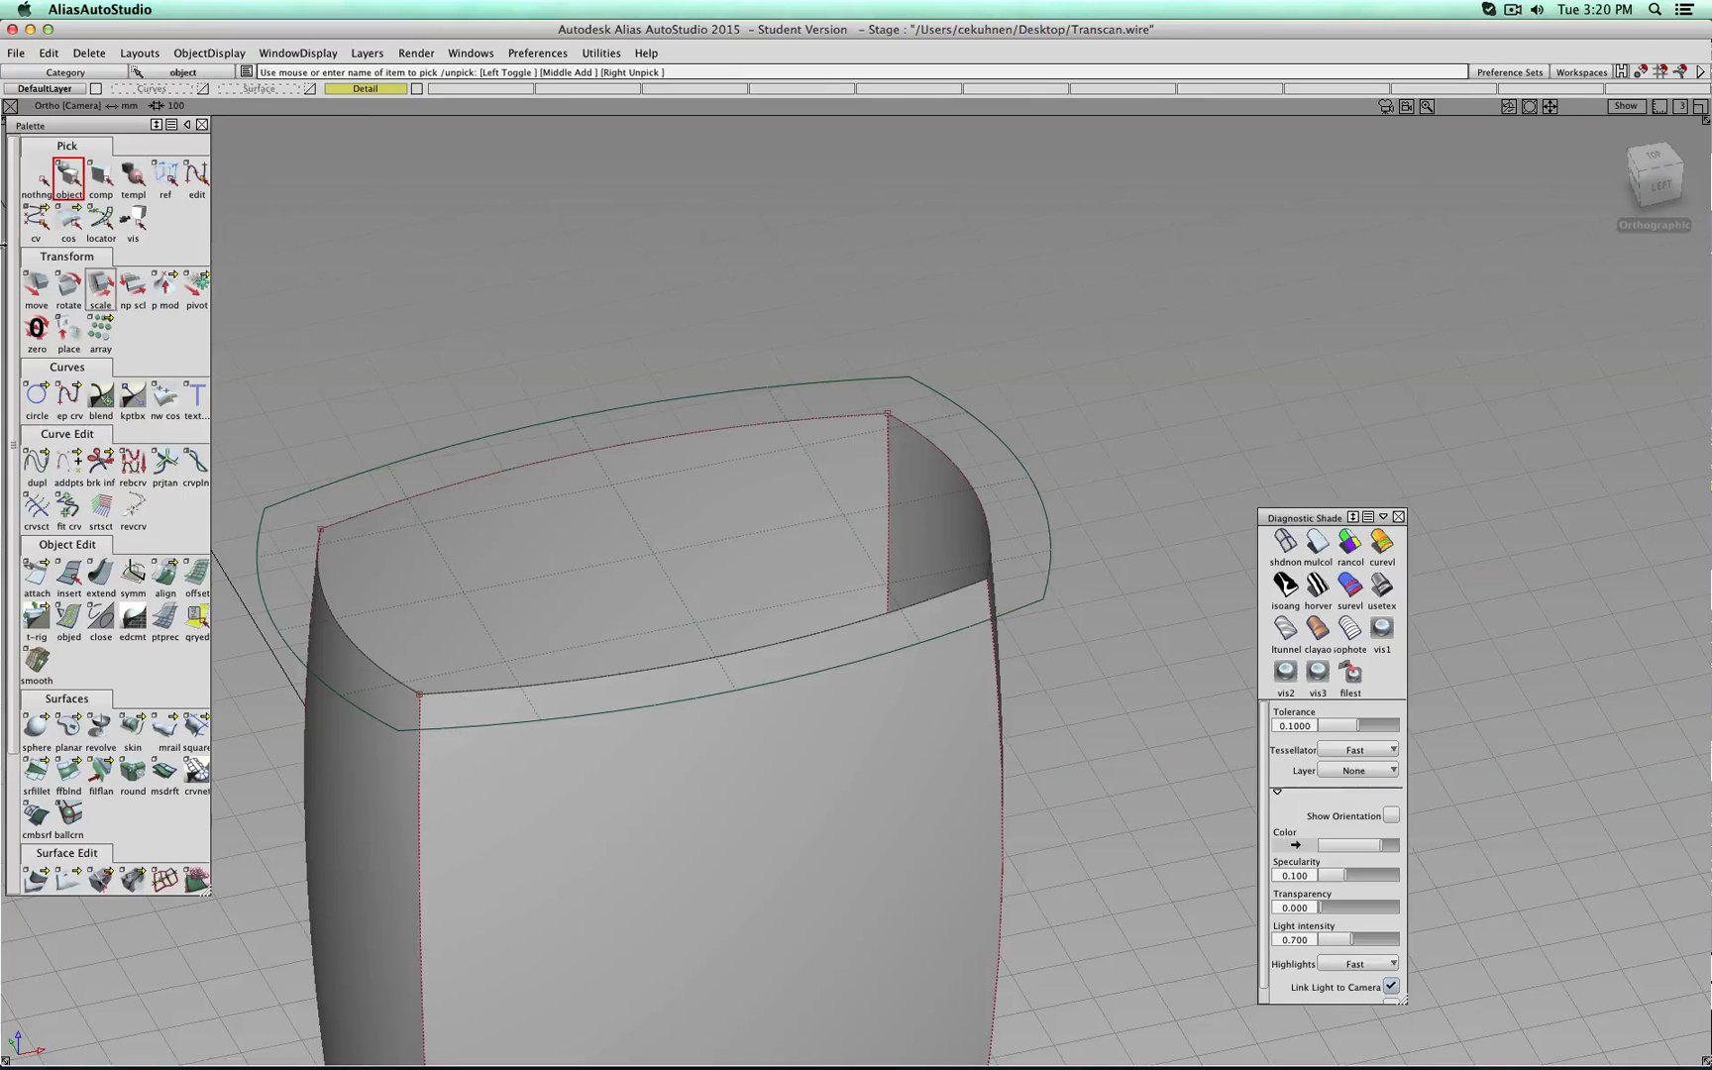
left_click(36, 182)
left_click(401, 456)
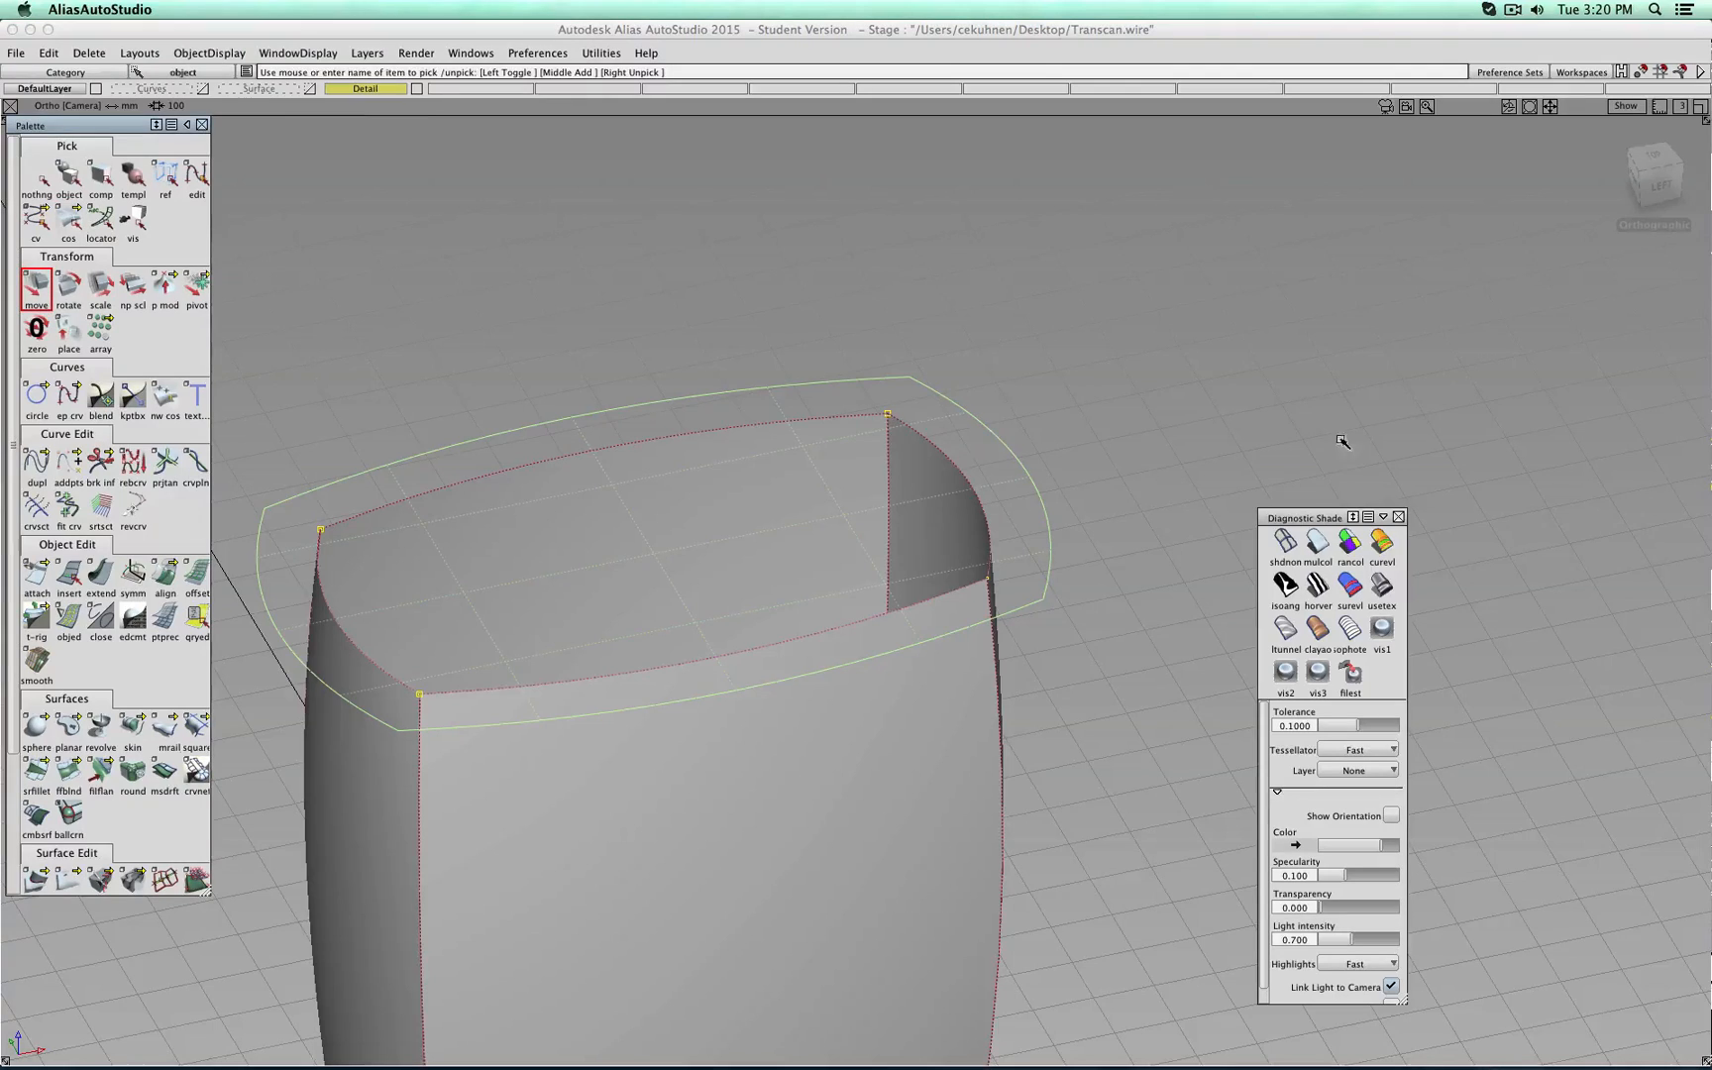
left_click(1105, 380)
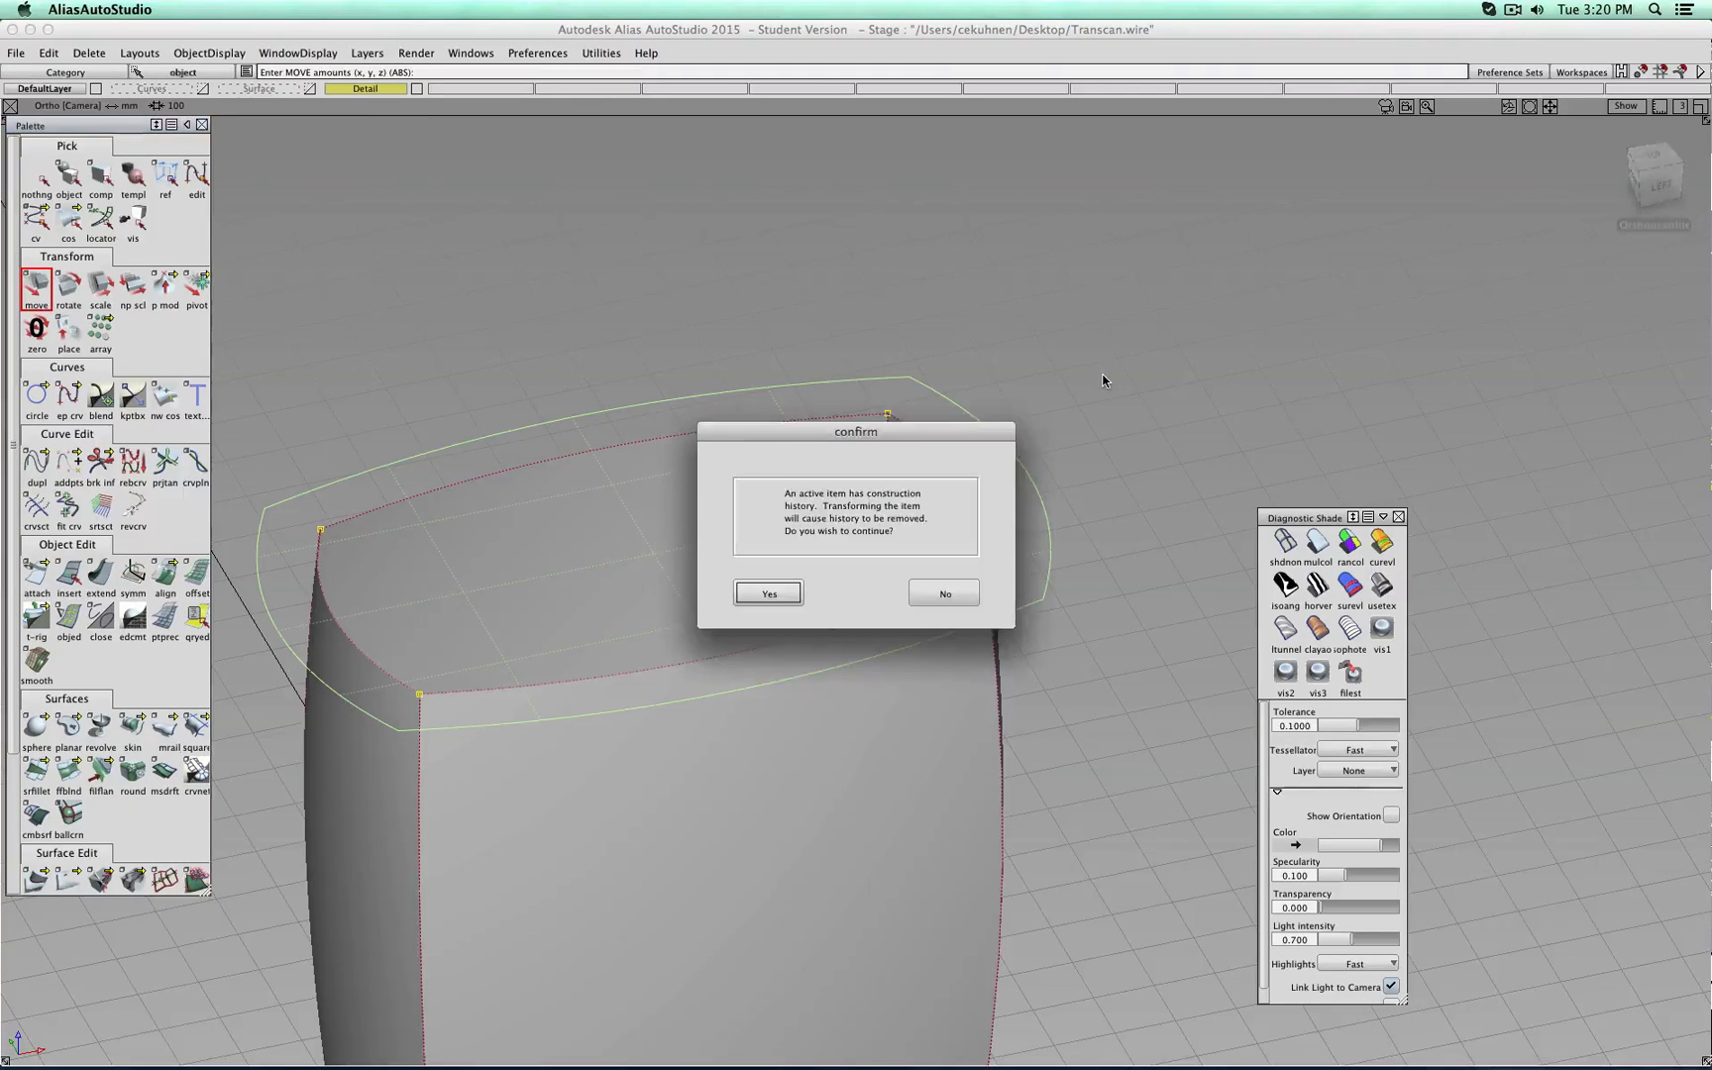
left_click(762, 592)
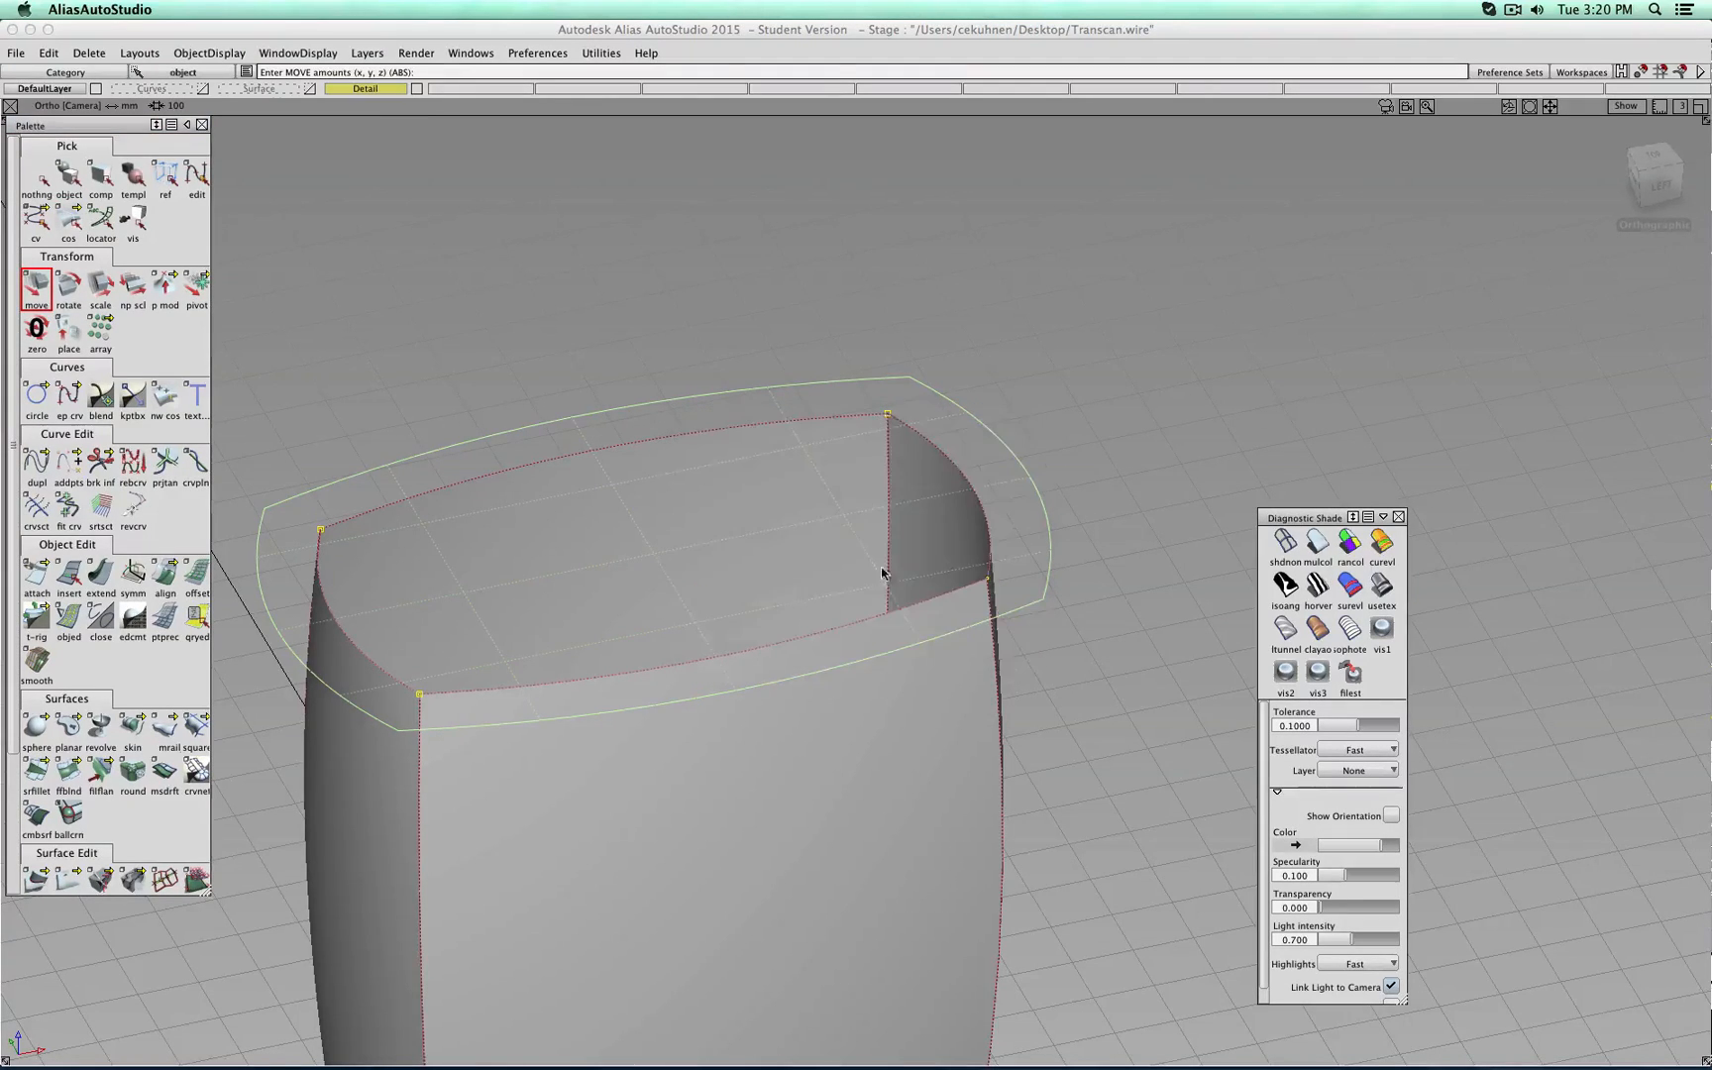
right_click_drag(1076, 446, 1081, 473)
left_click_drag(1110, 511, 1210, 384, "alt+shift")
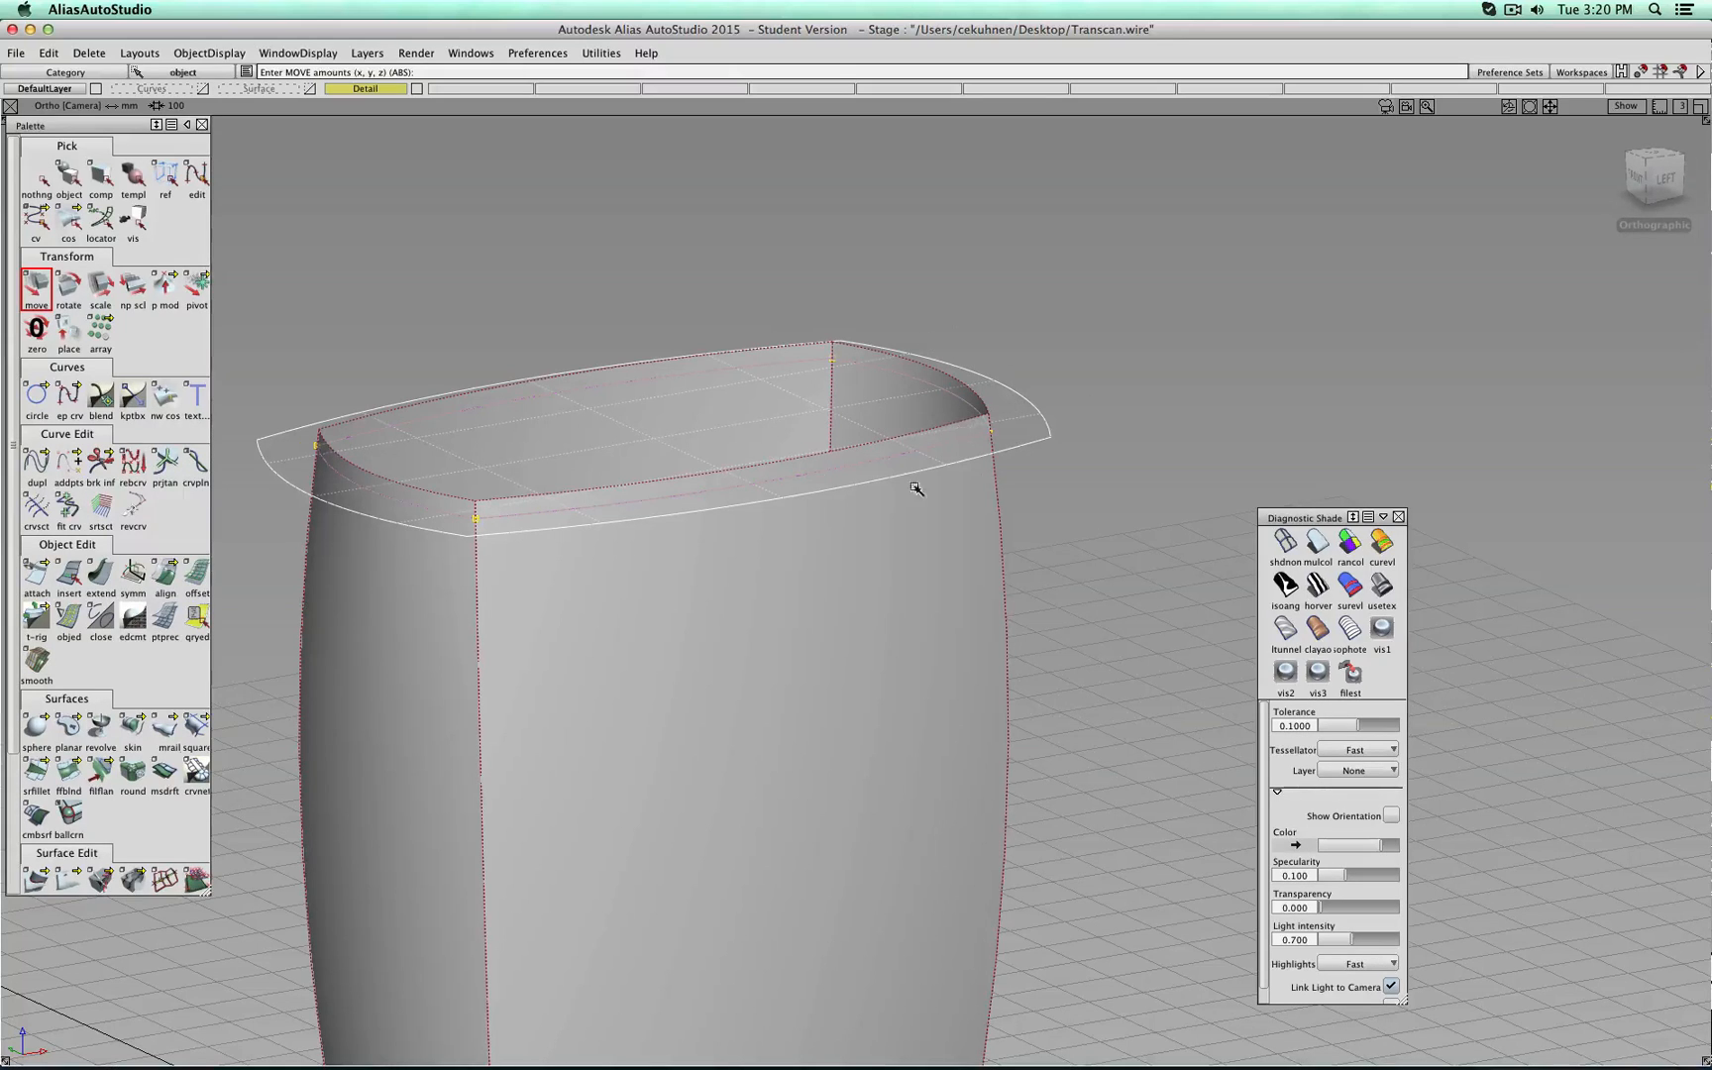
Trim the planar surface by discarding its inner region over the container opening.
left_click(39, 178)
middle_click_drag(523, 601, 748, 578, "alt+shift")
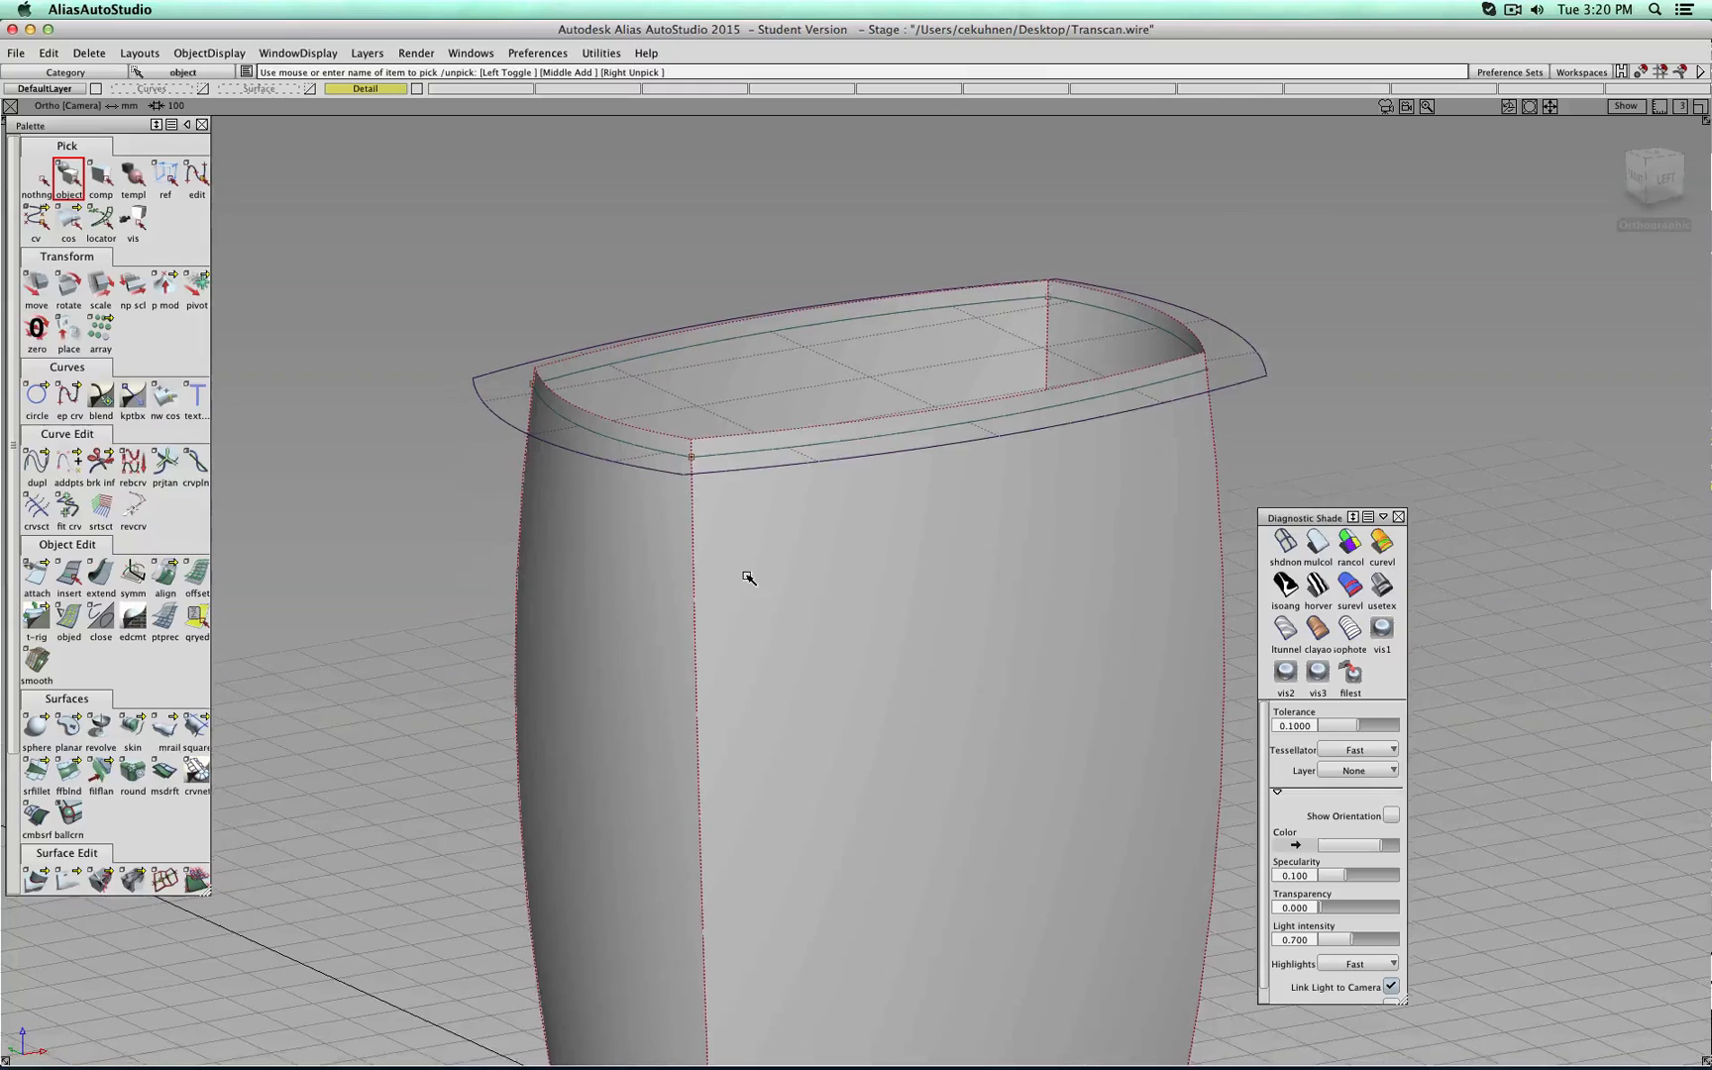
scroll(50, 795, "down", 1)
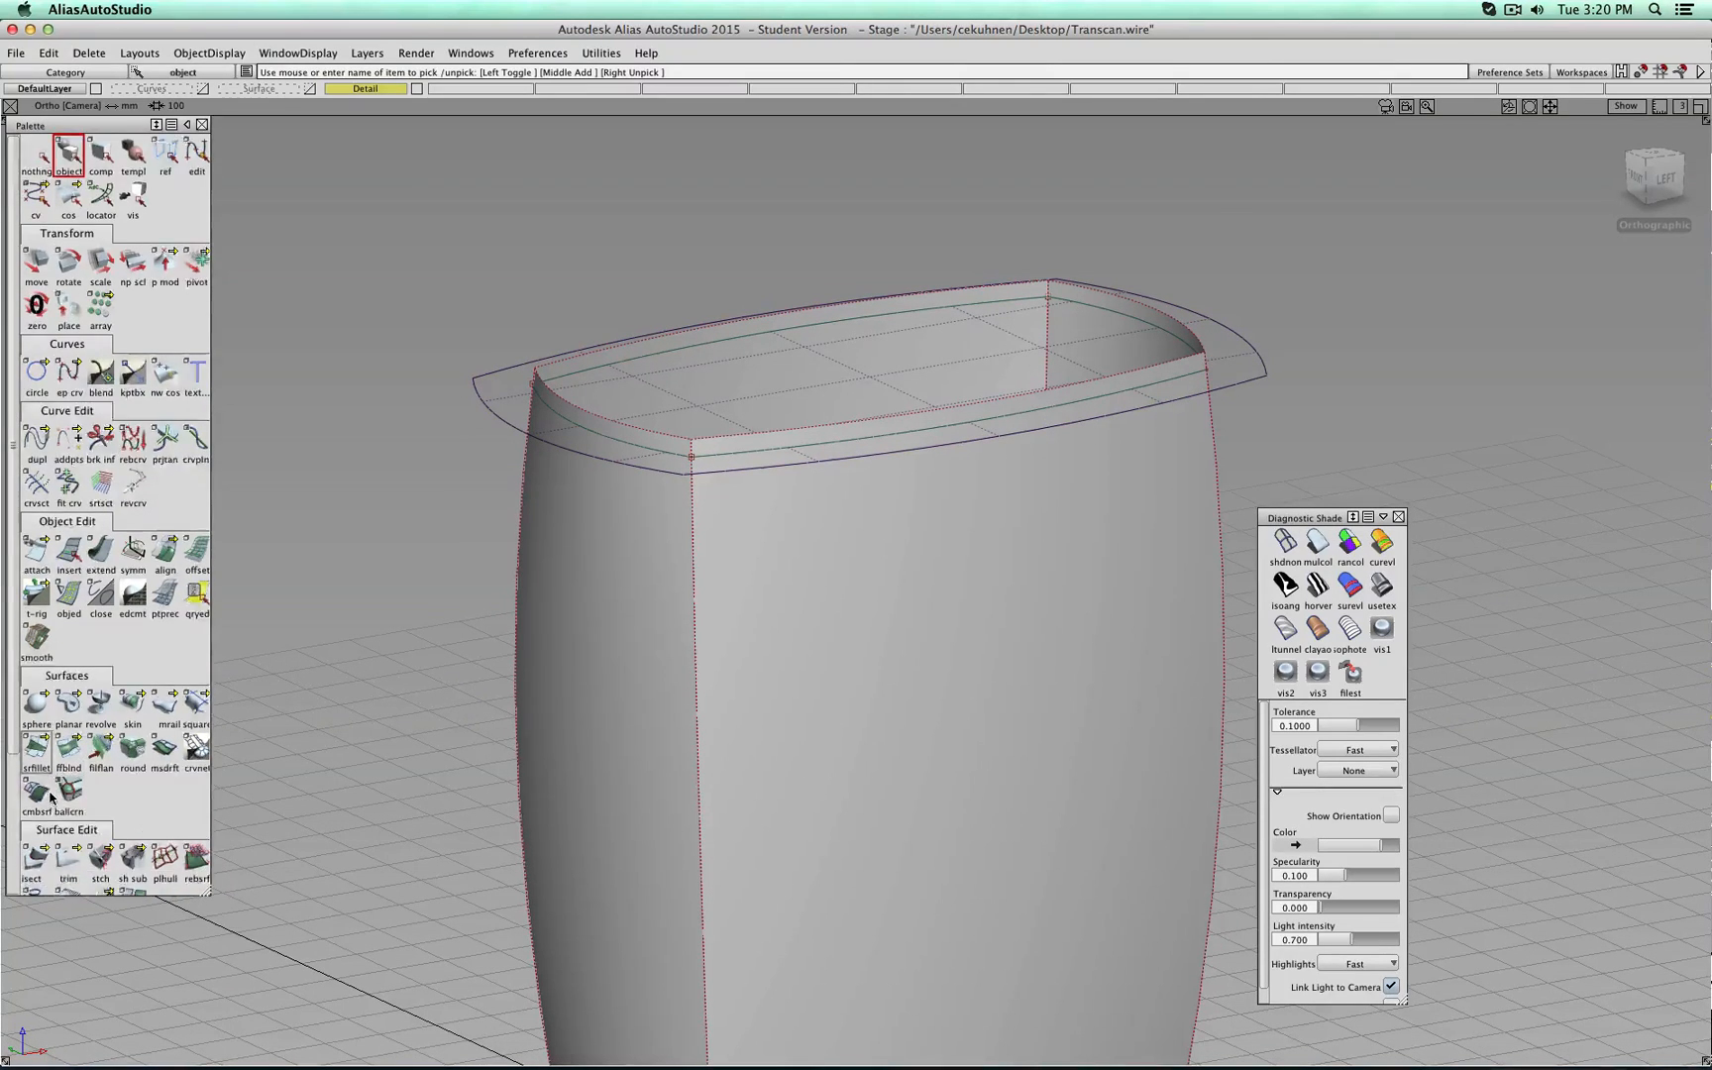
scroll(49, 796, "down", 2)
left_click(67, 817)
left_click(866, 380)
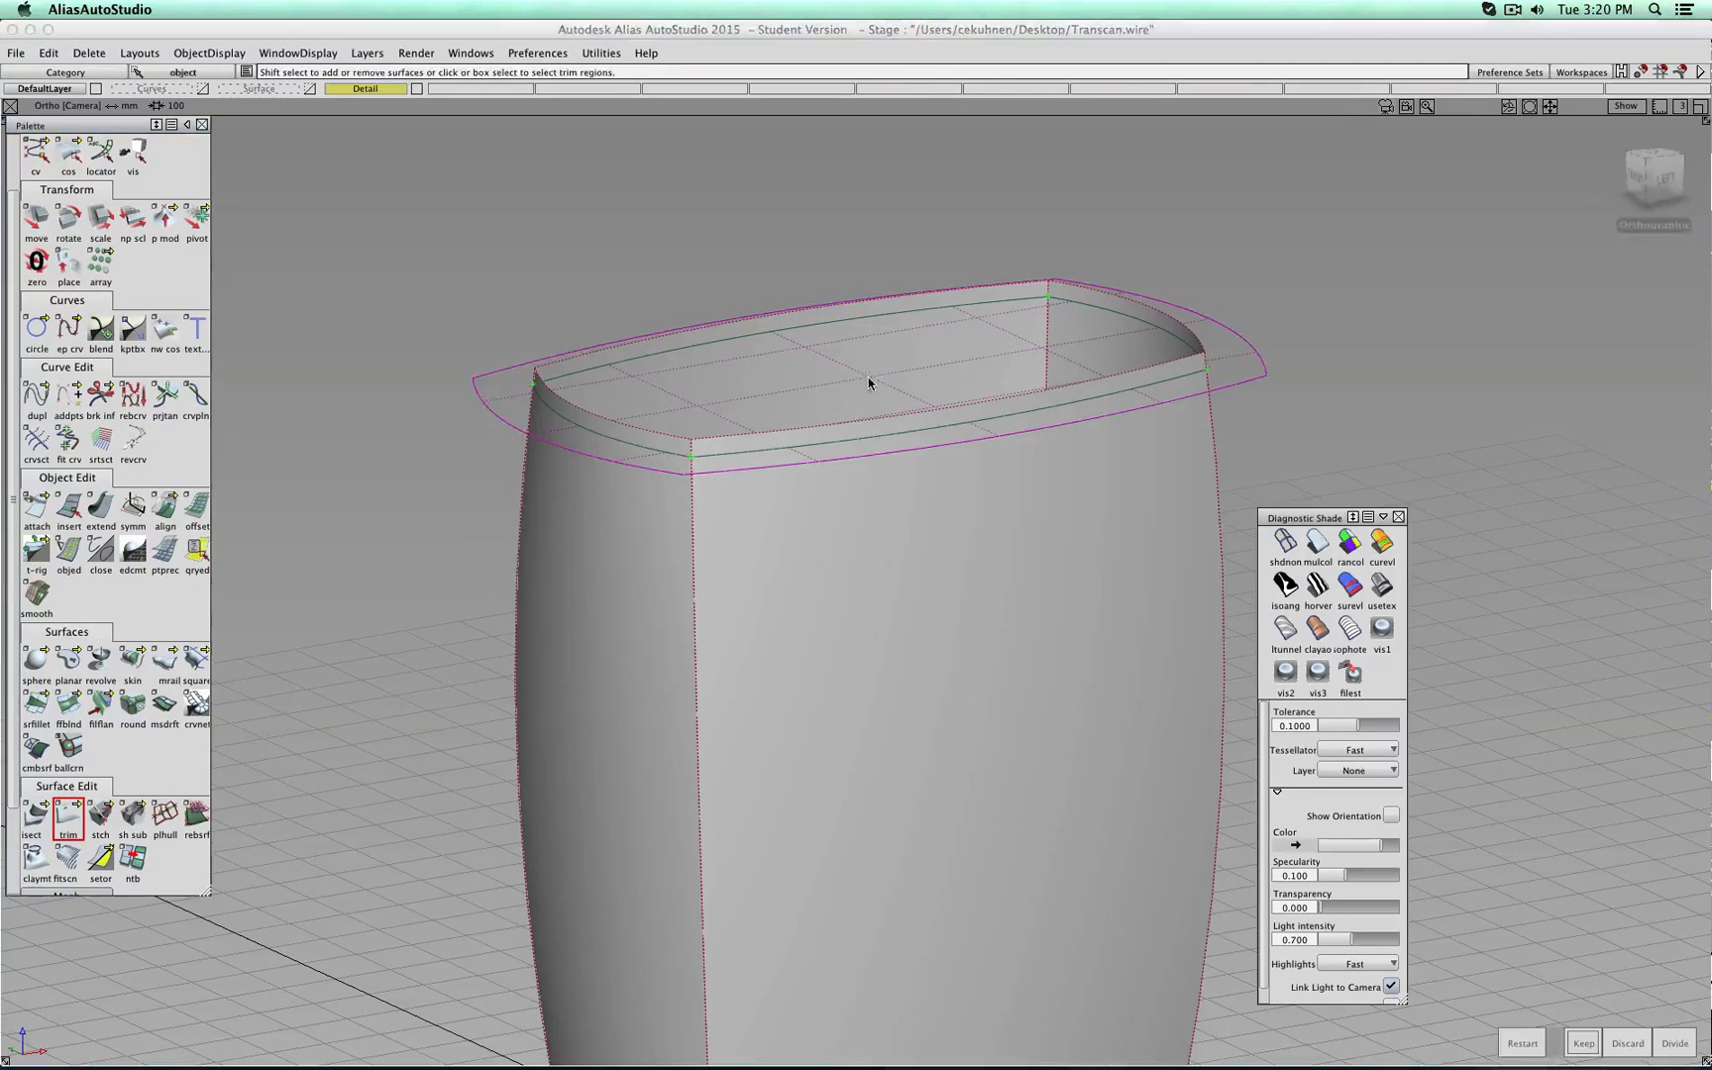
left_click(868, 381)
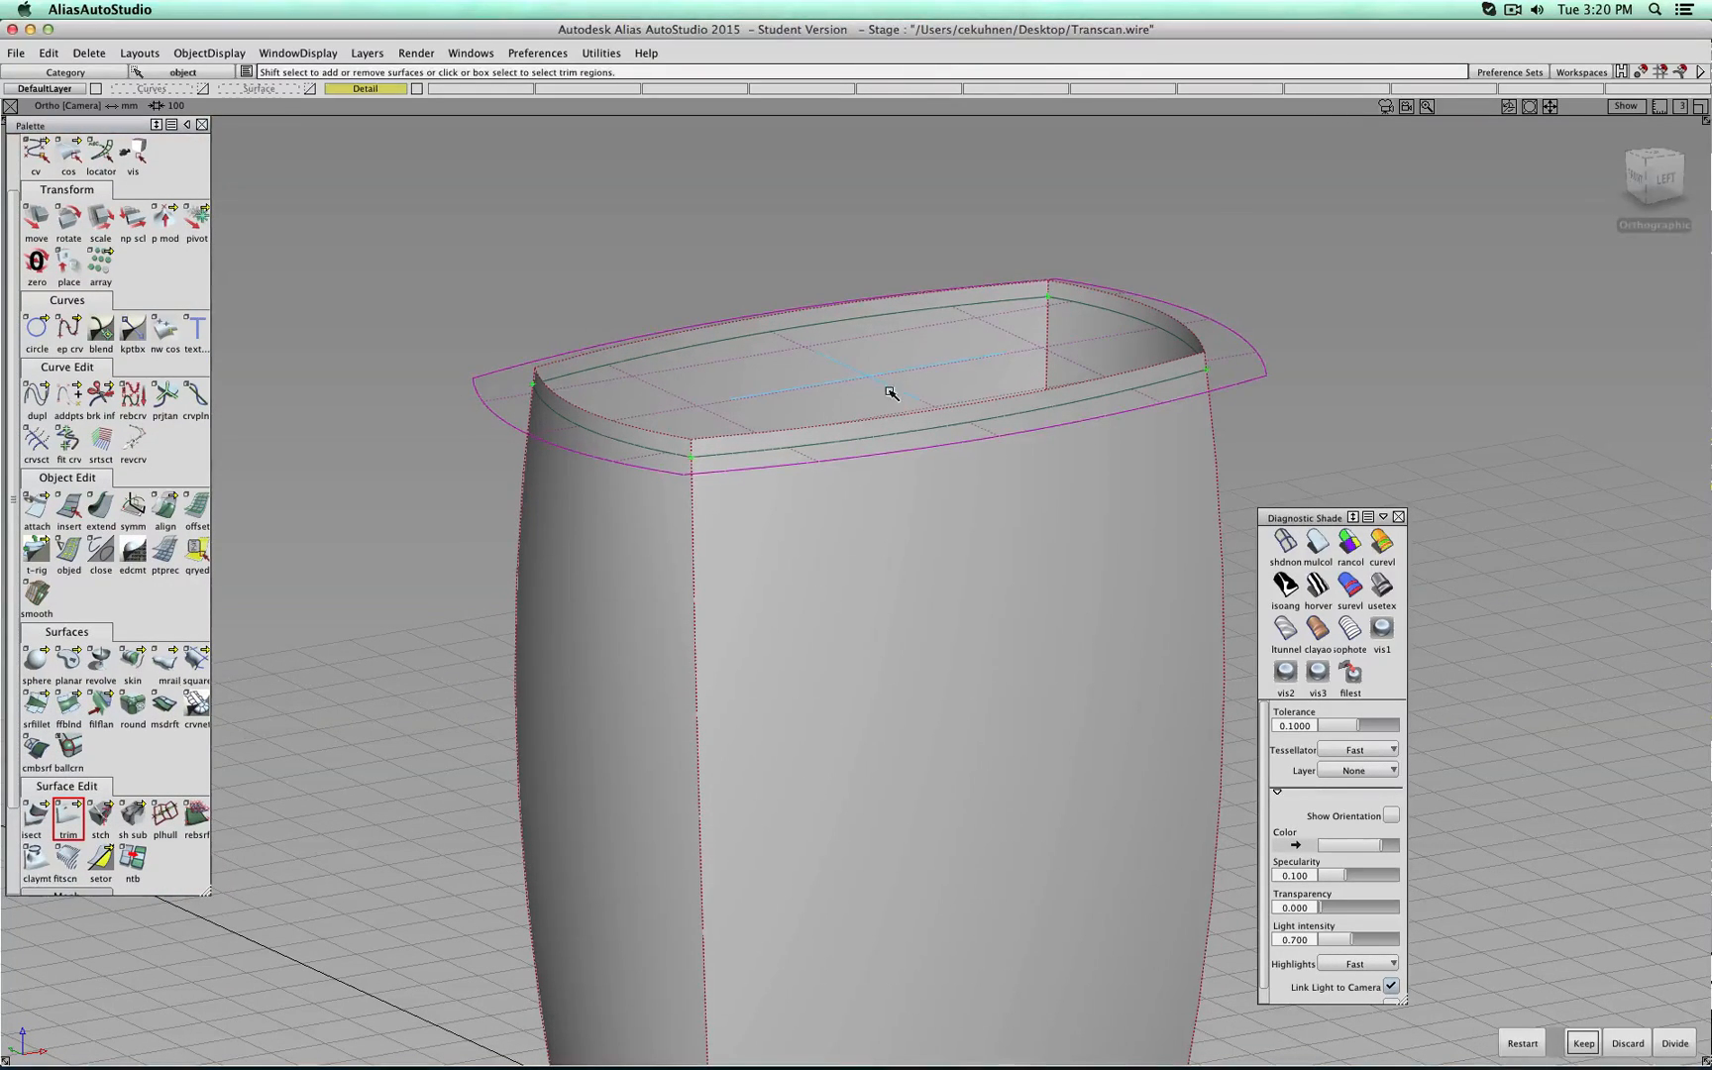
left_click(1627, 1042)
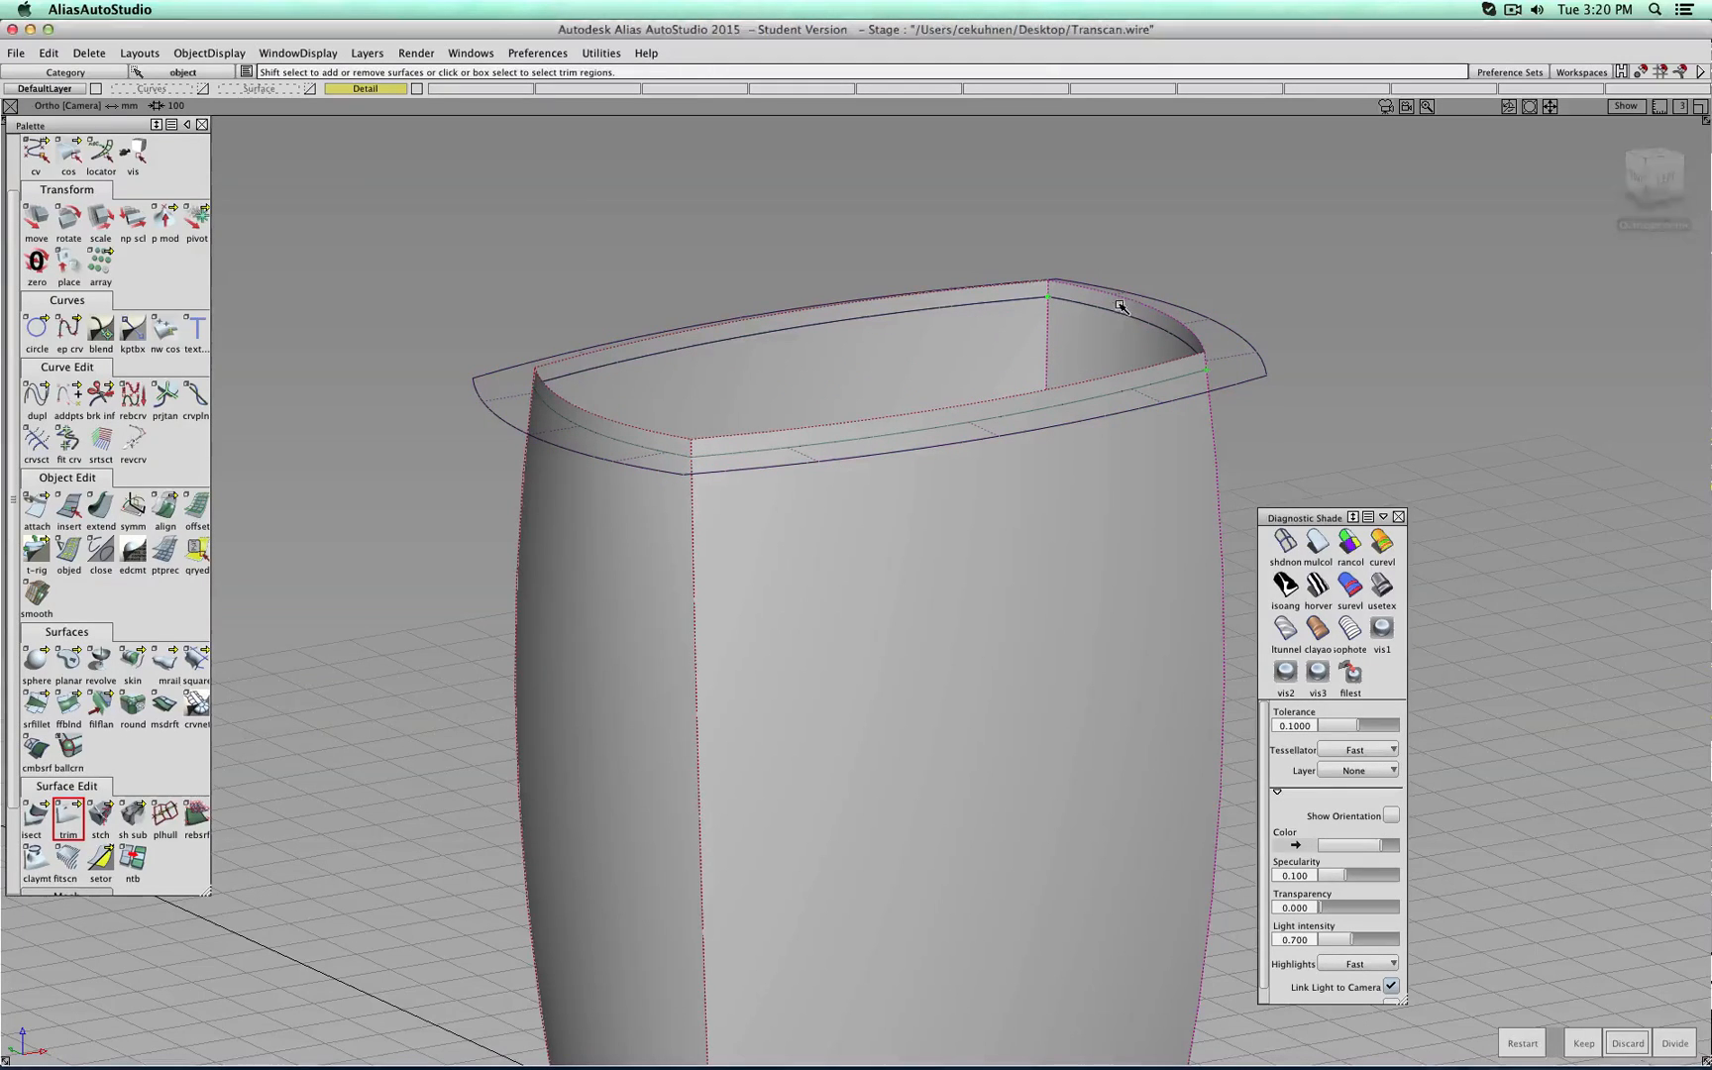
Trim off the strips of the four side surfaces that project above the planar surface.
left_click(1001, 296)
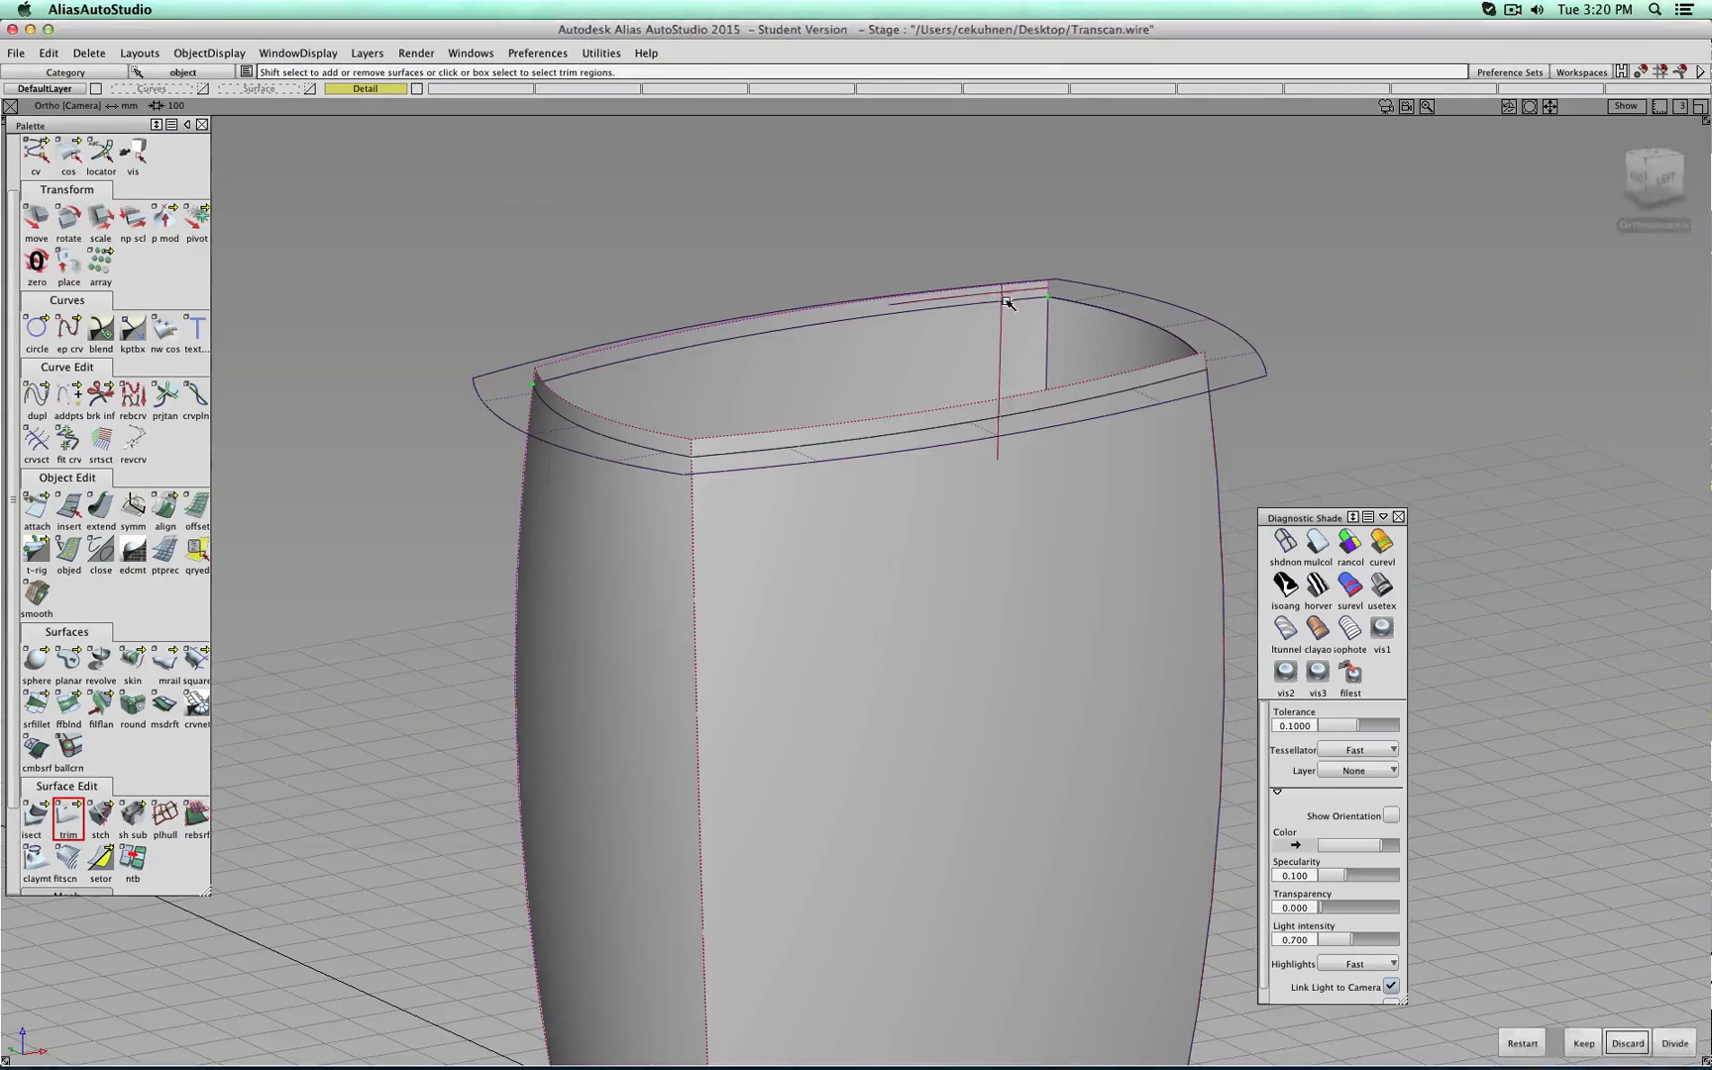
left_click(1023, 399)
left_click(654, 440)
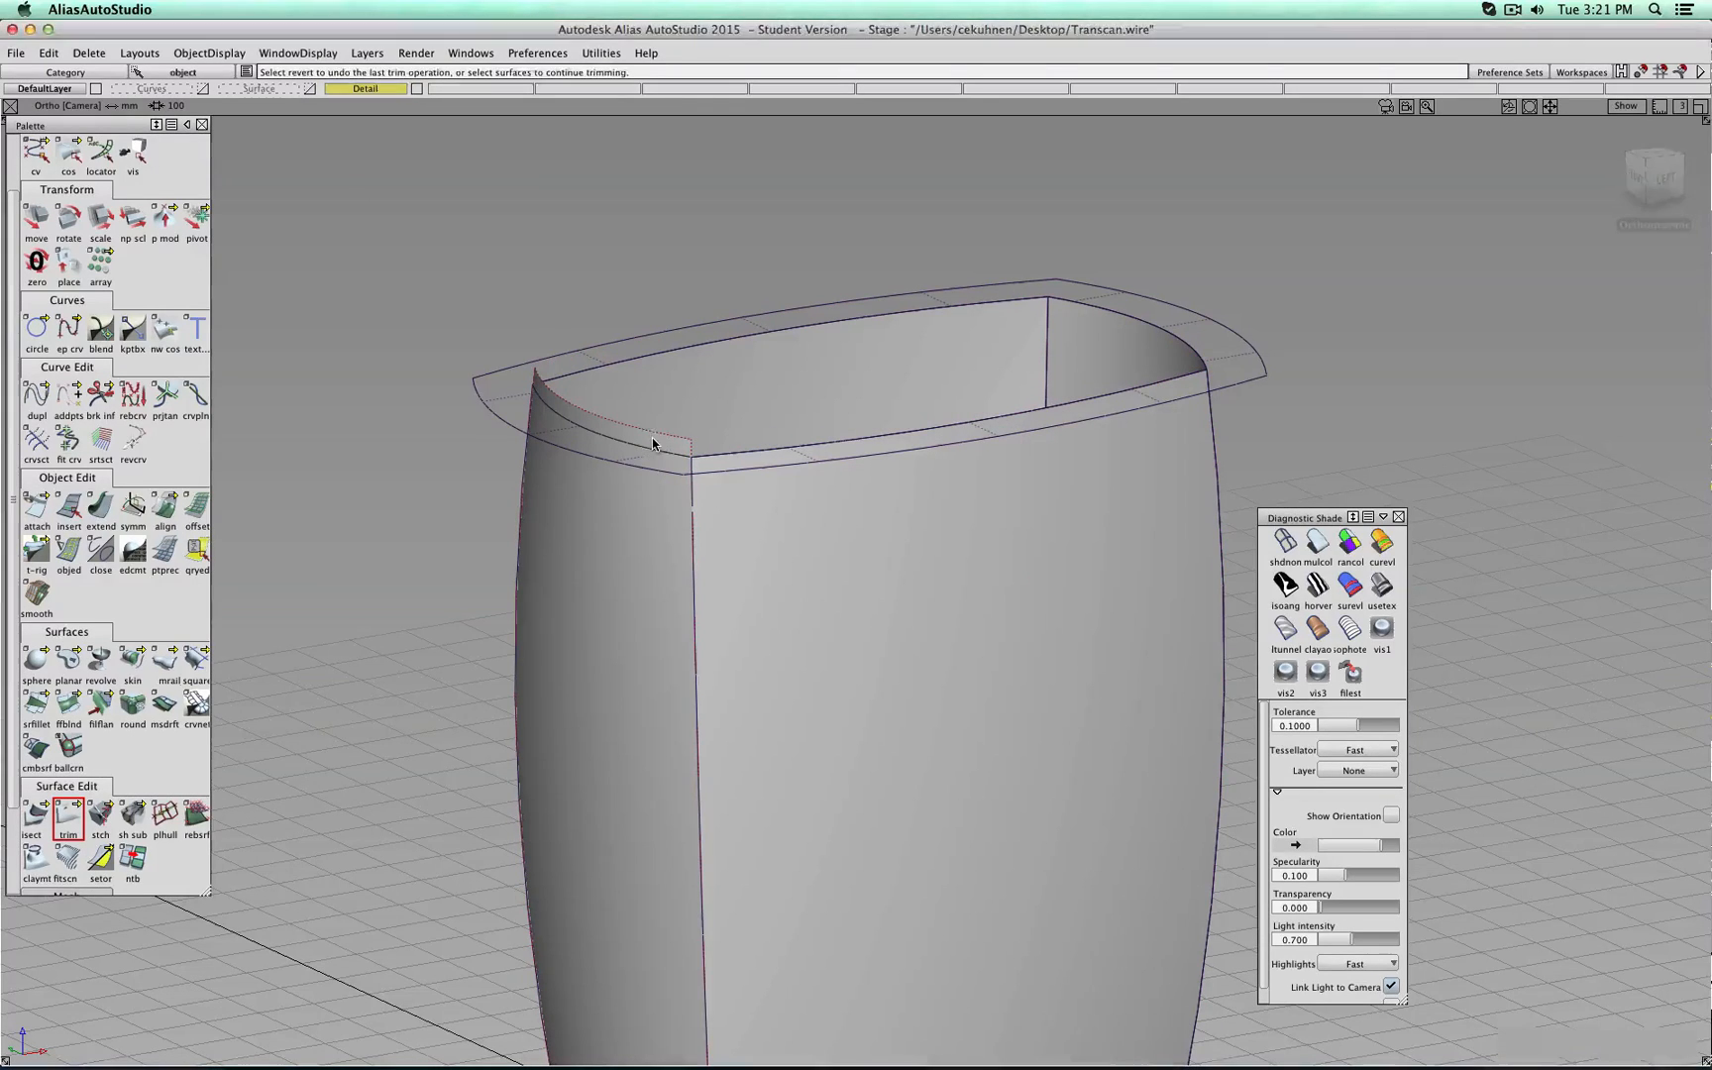
left_click(656, 439)
key("space")
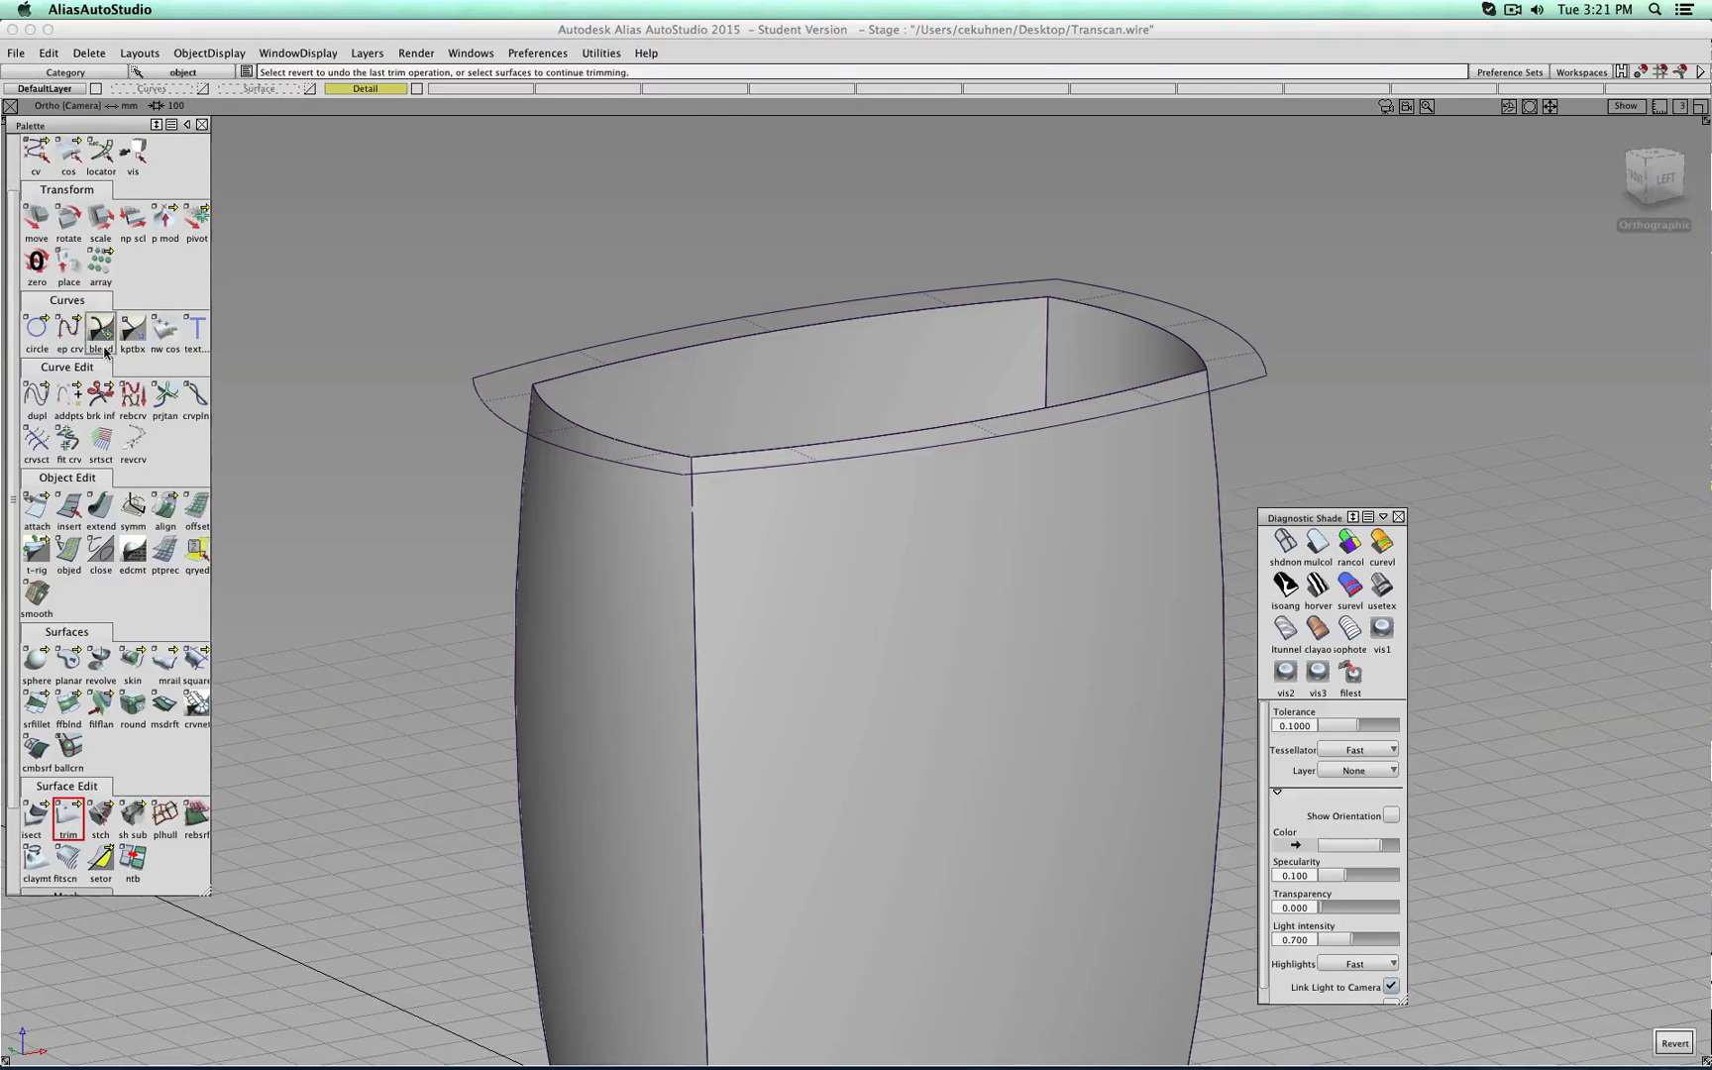
Clear the selection and apply multi-colour diagnostic shading to the trimmed body and flange.
scroll(101, 333, "up", 3)
left_click(37, 178)
left_click(69, 179)
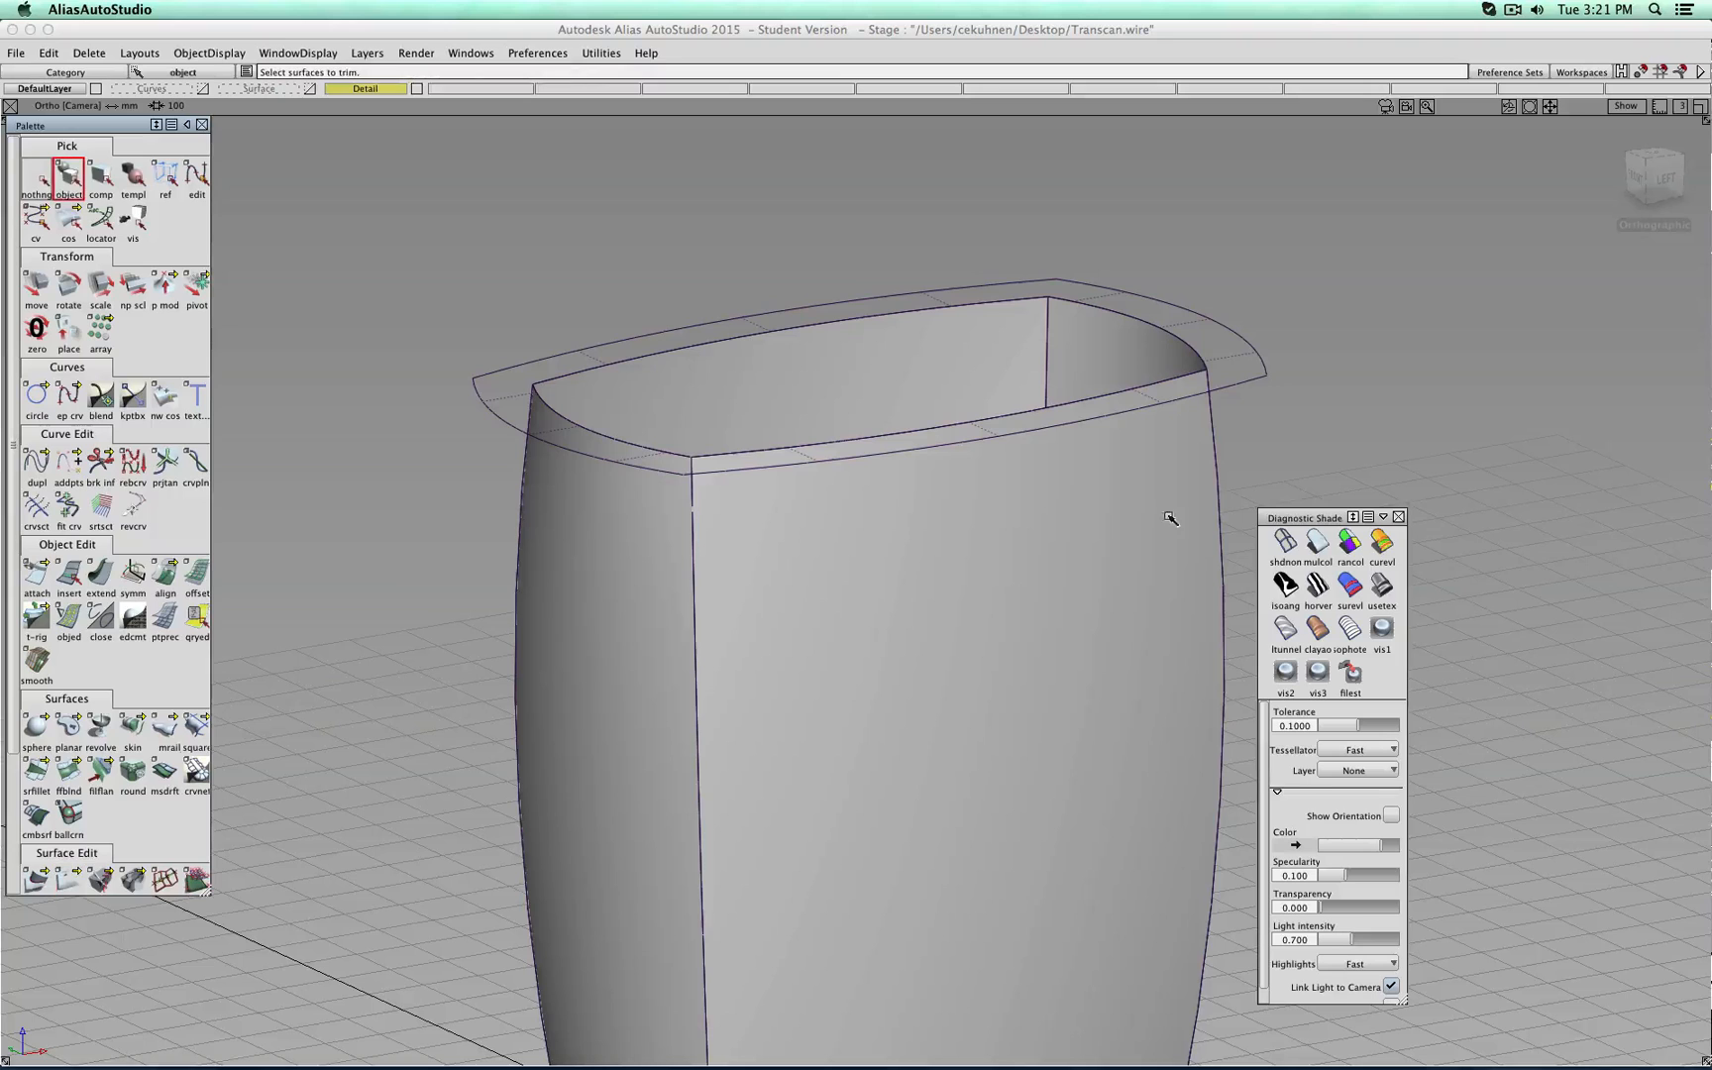
left_click(1317, 542)
left_click_drag(1311, 478, 1446, 417, "alt+shift")
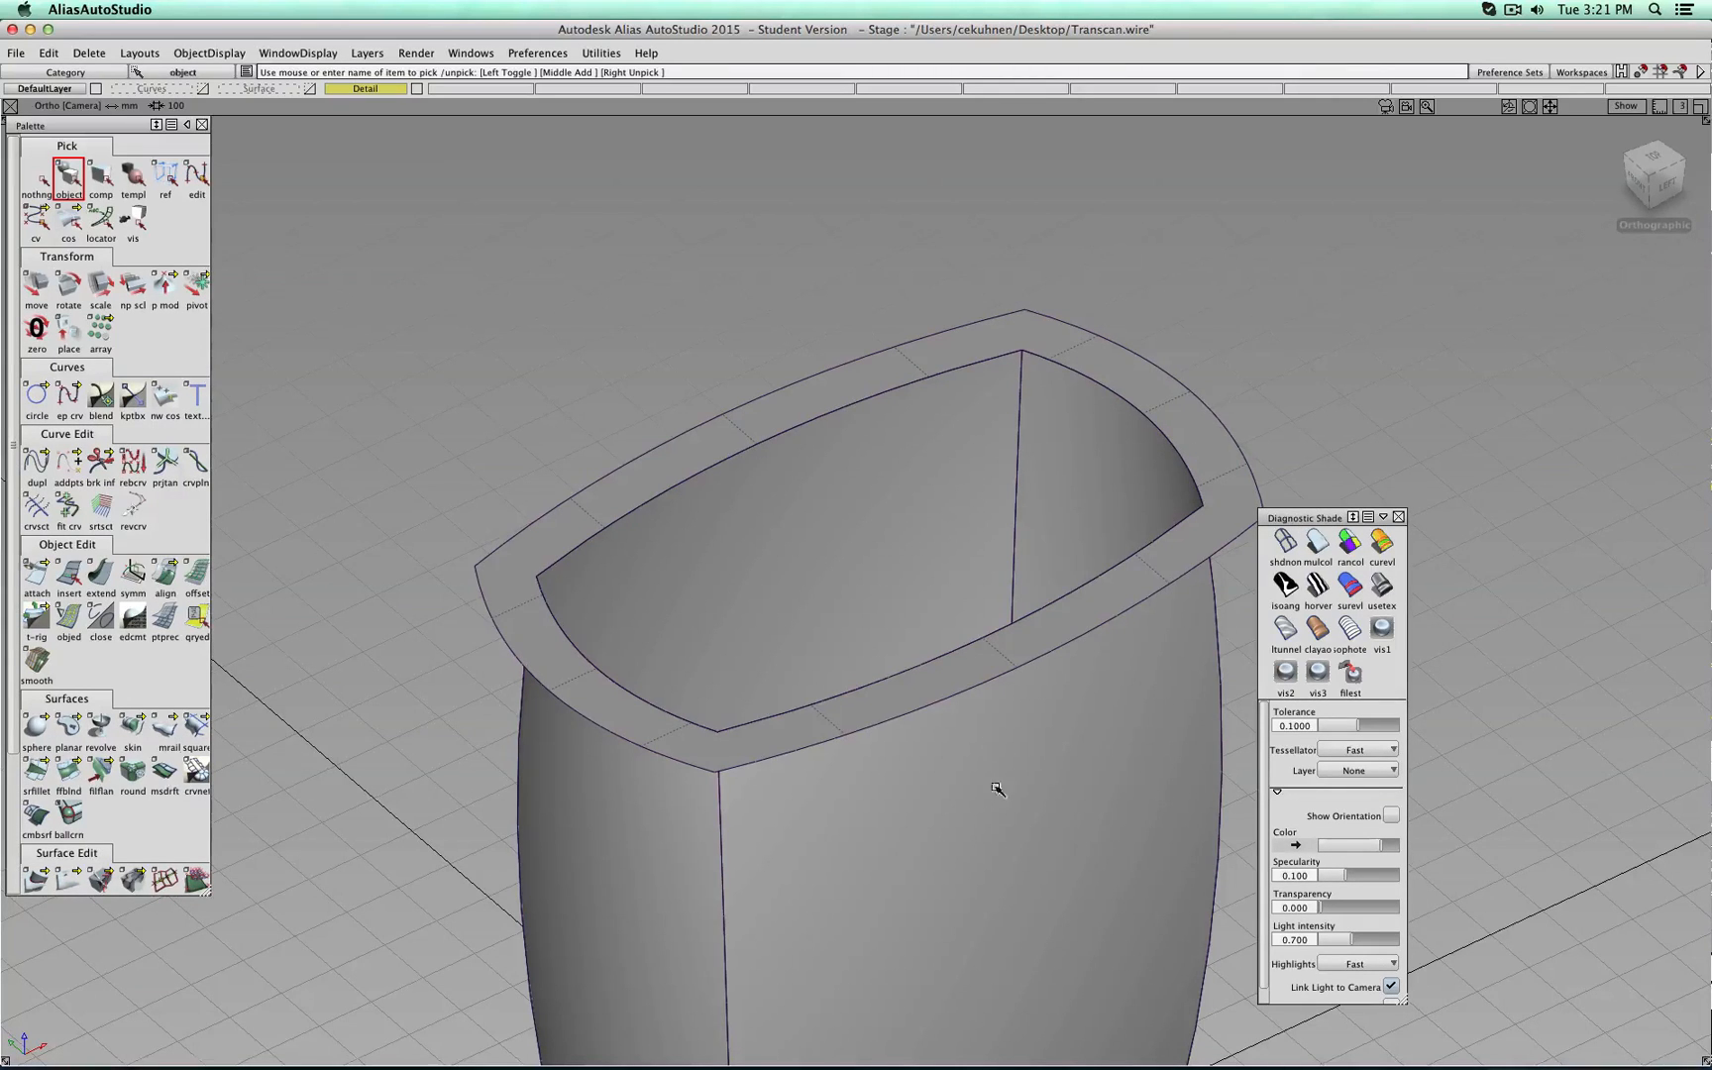
scroll(1000, 813, "down", 4)
middle_click_drag(989, 766, 910, 628, "alt+shift")
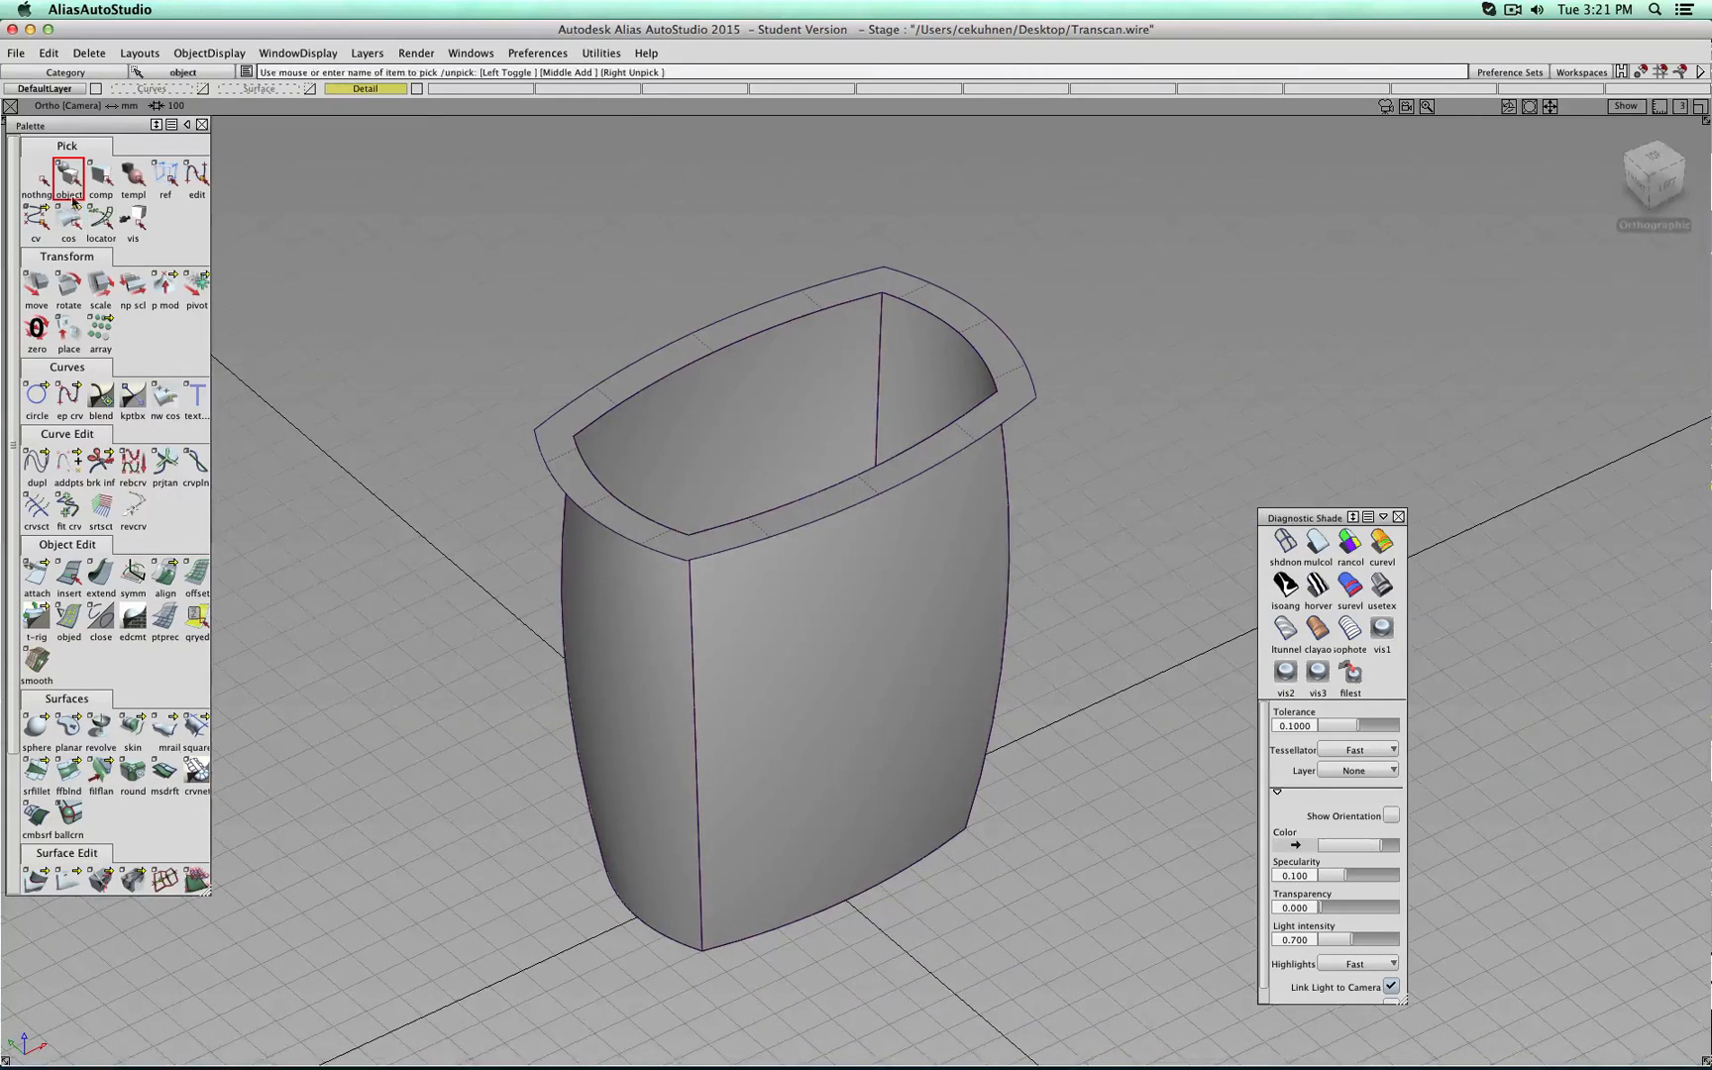
left_click(70, 178)
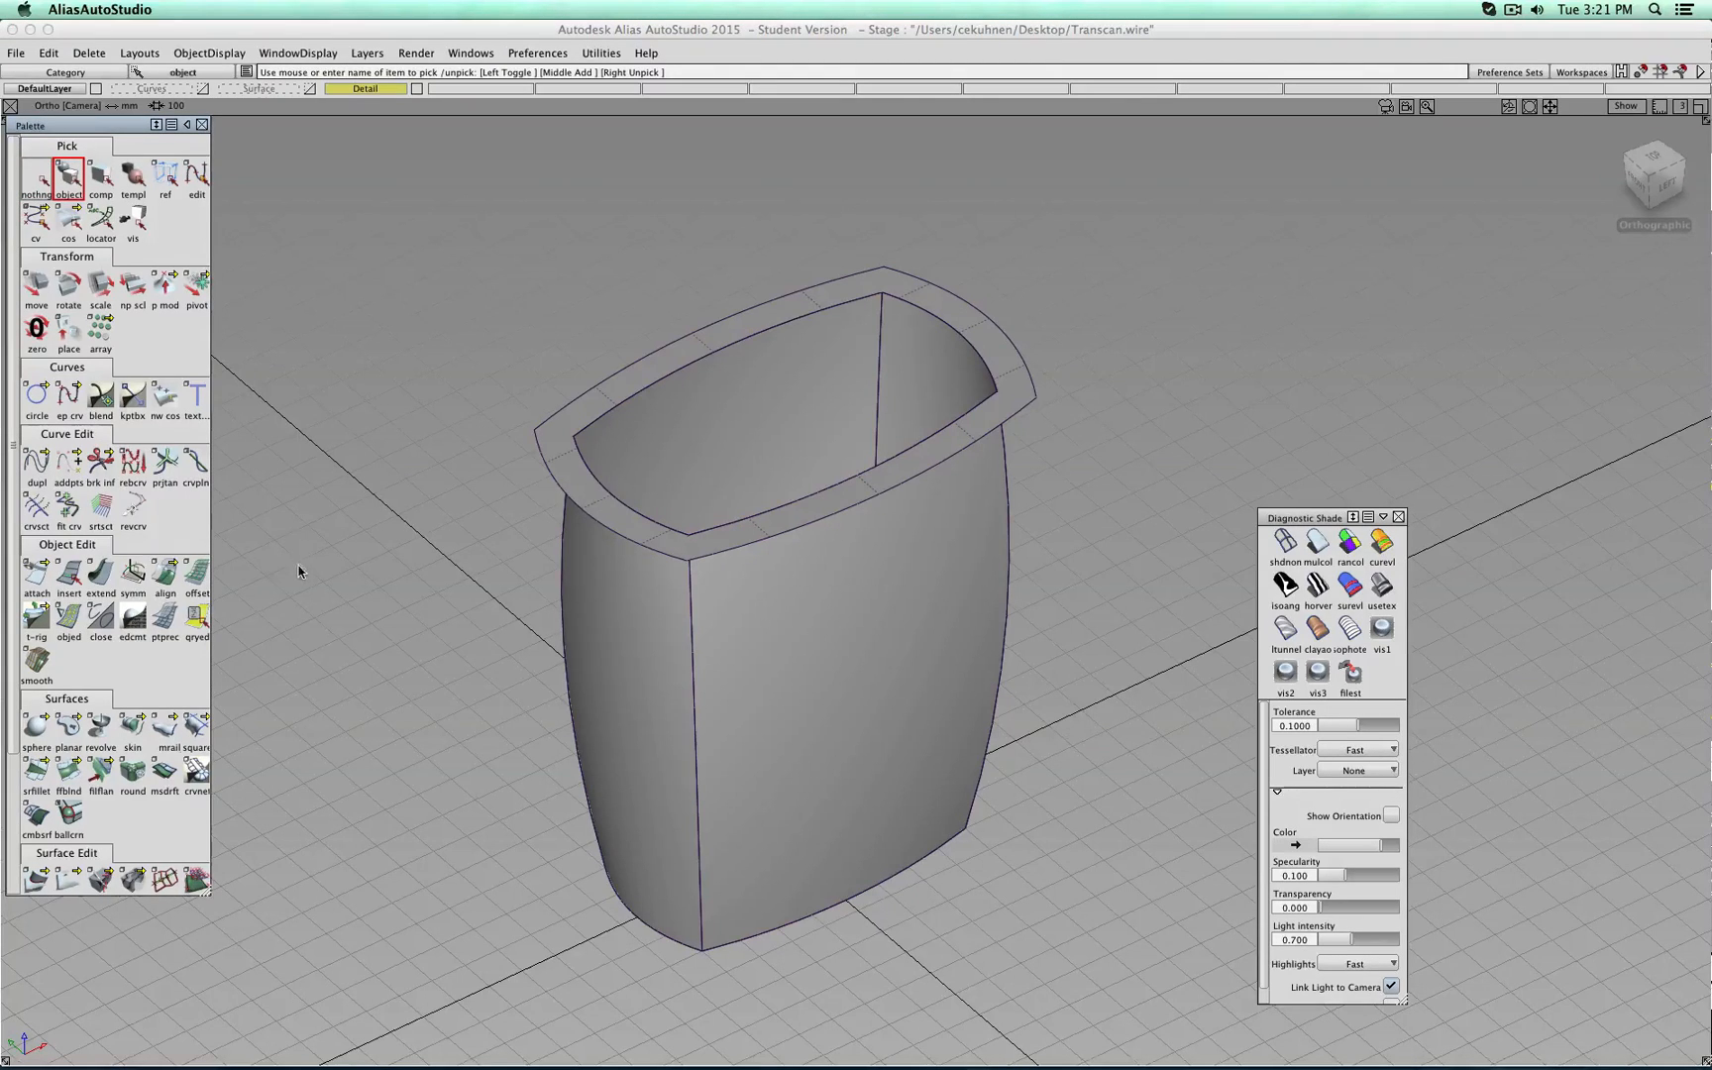
Start Round and pick the container's vertical corner edges, inner rim edges and front bottom edges.
left_click(133, 775)
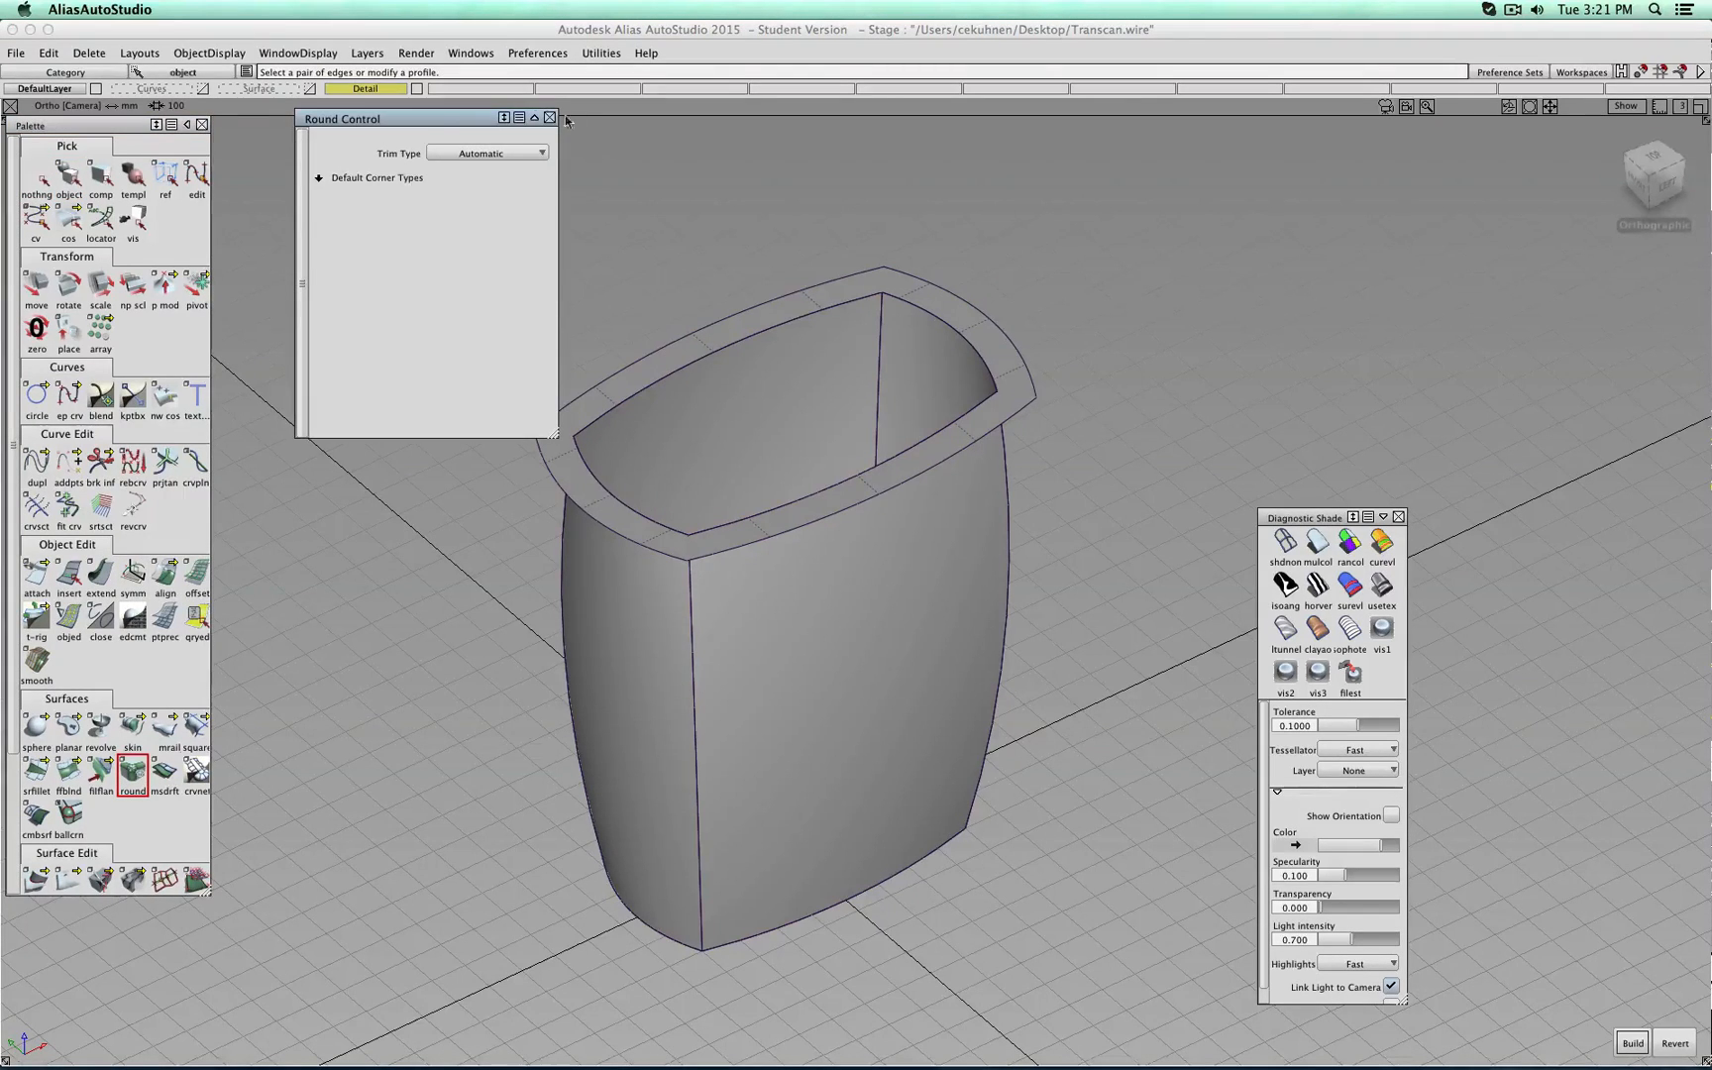
left_click(690, 630)
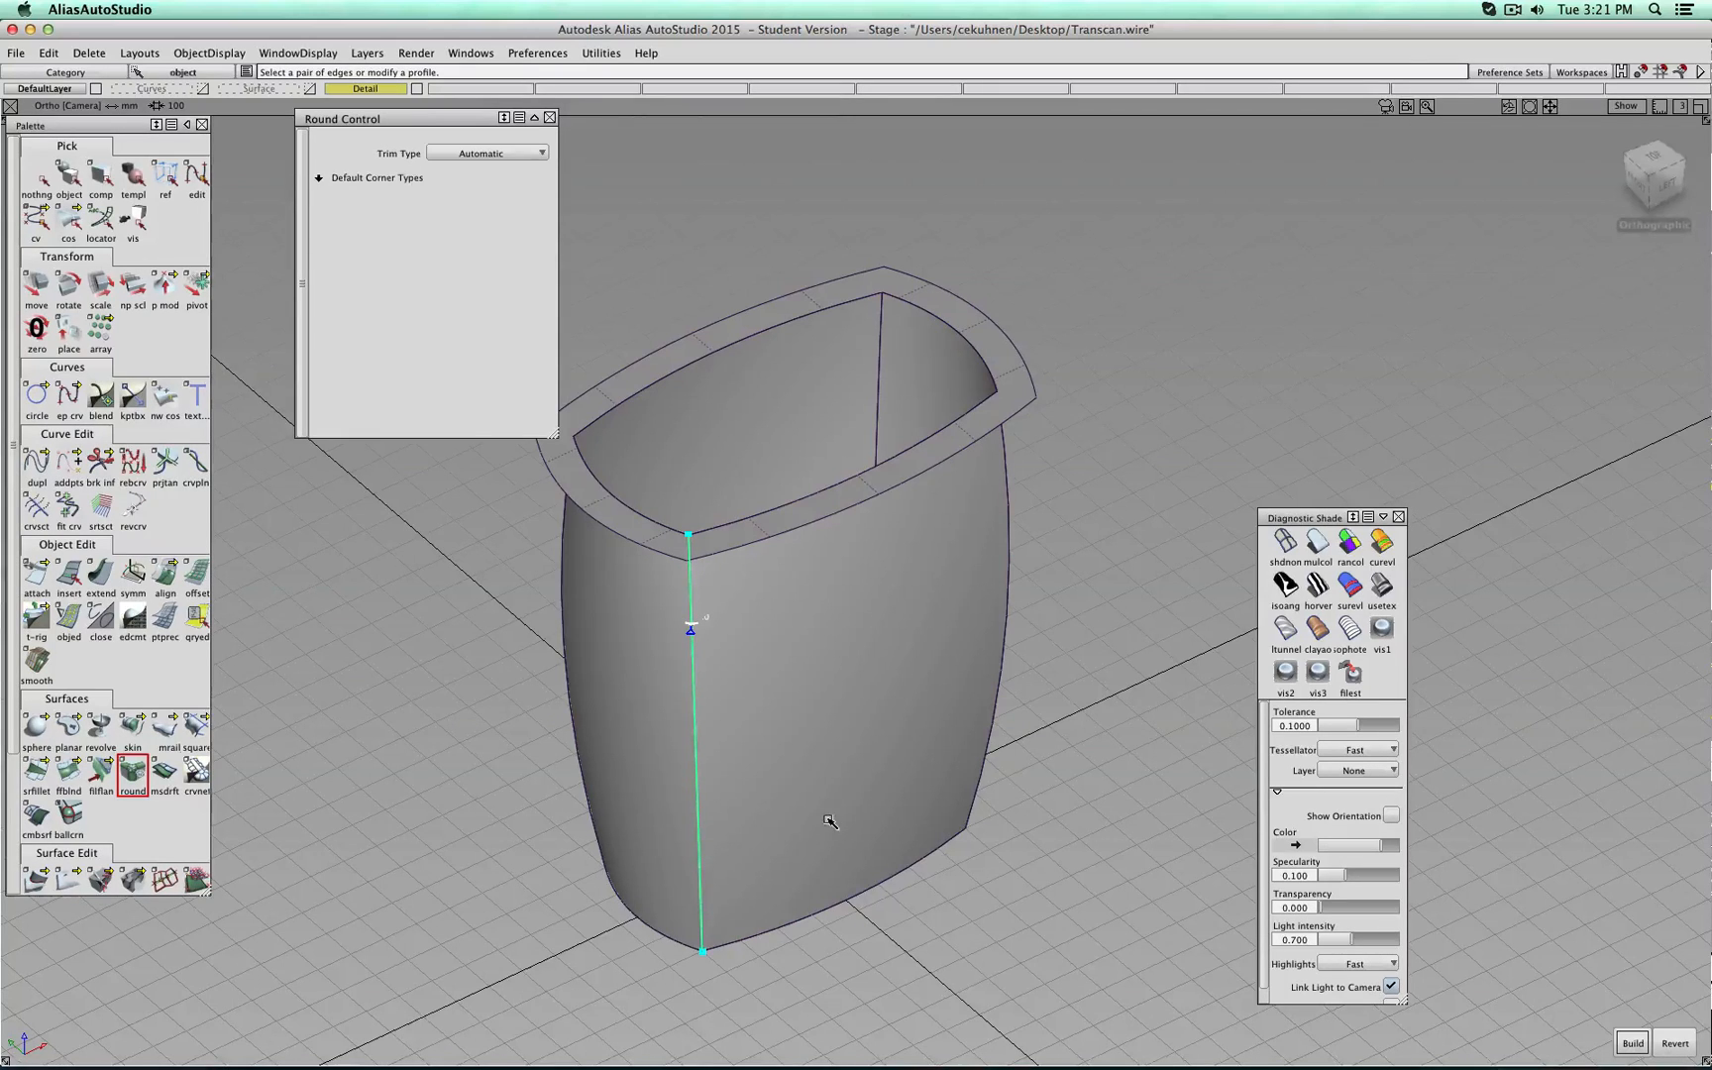
left_click(730, 947)
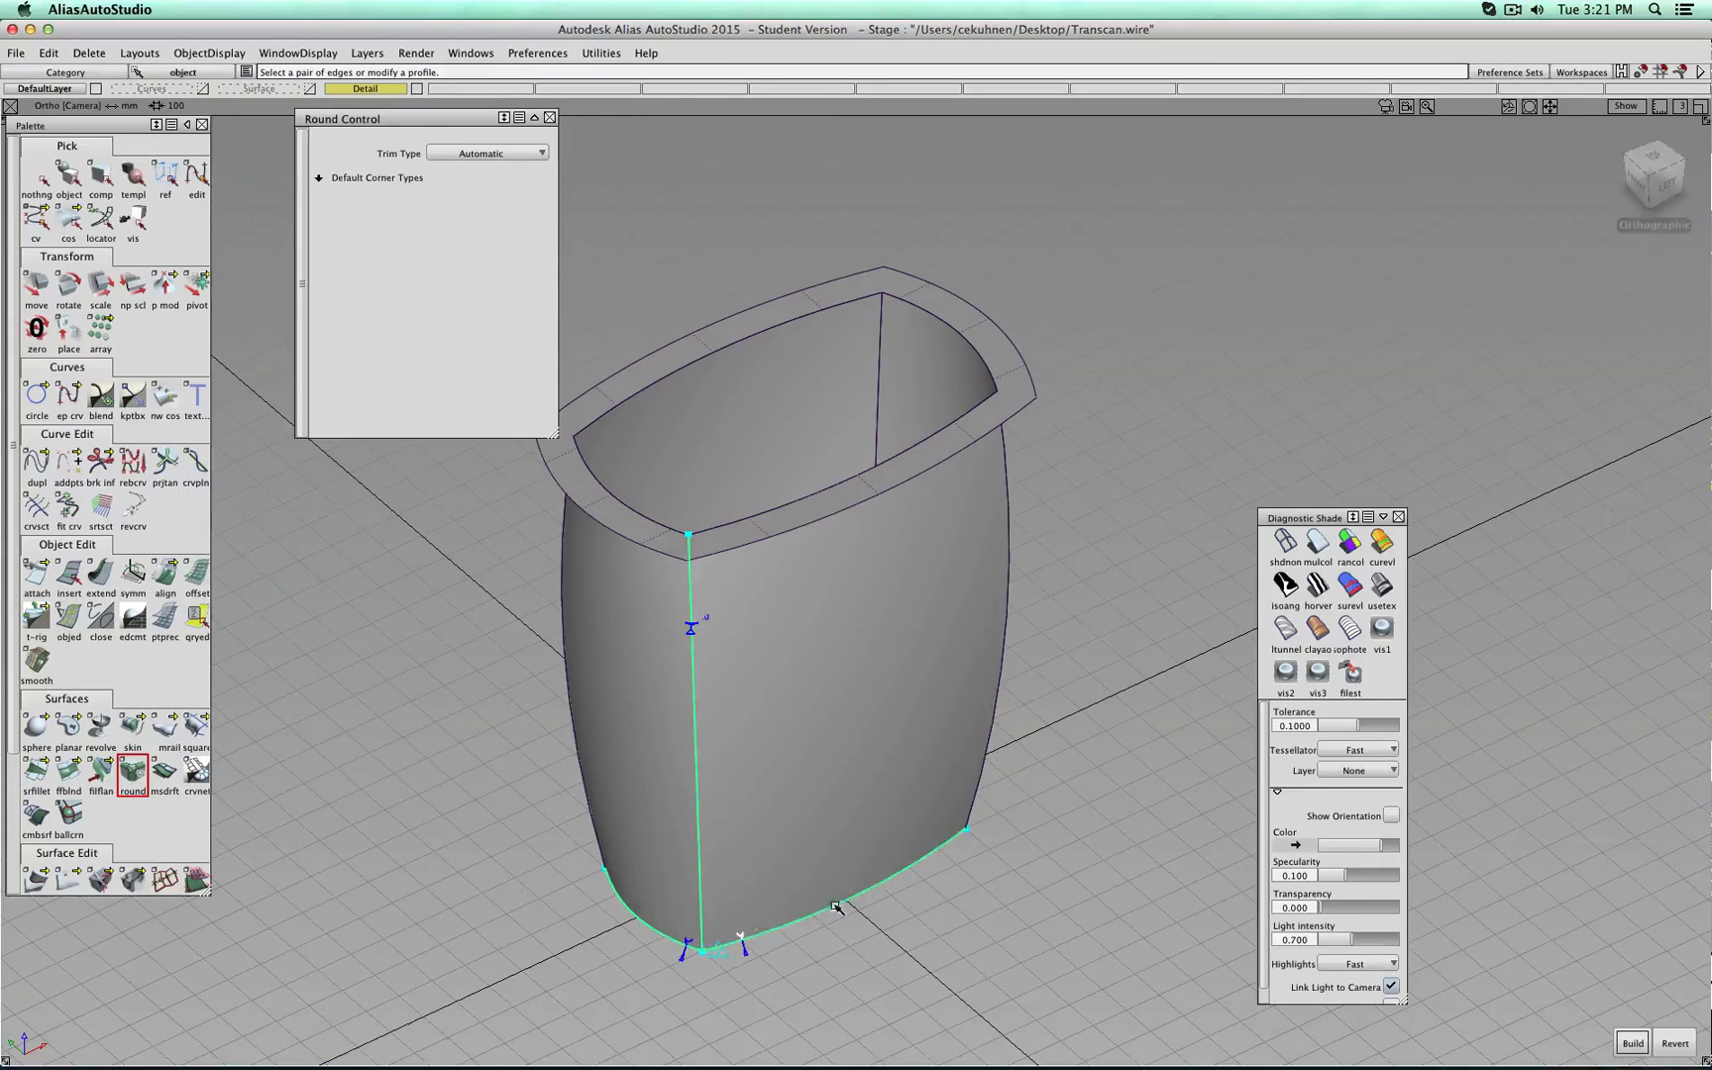
left_click(979, 796)
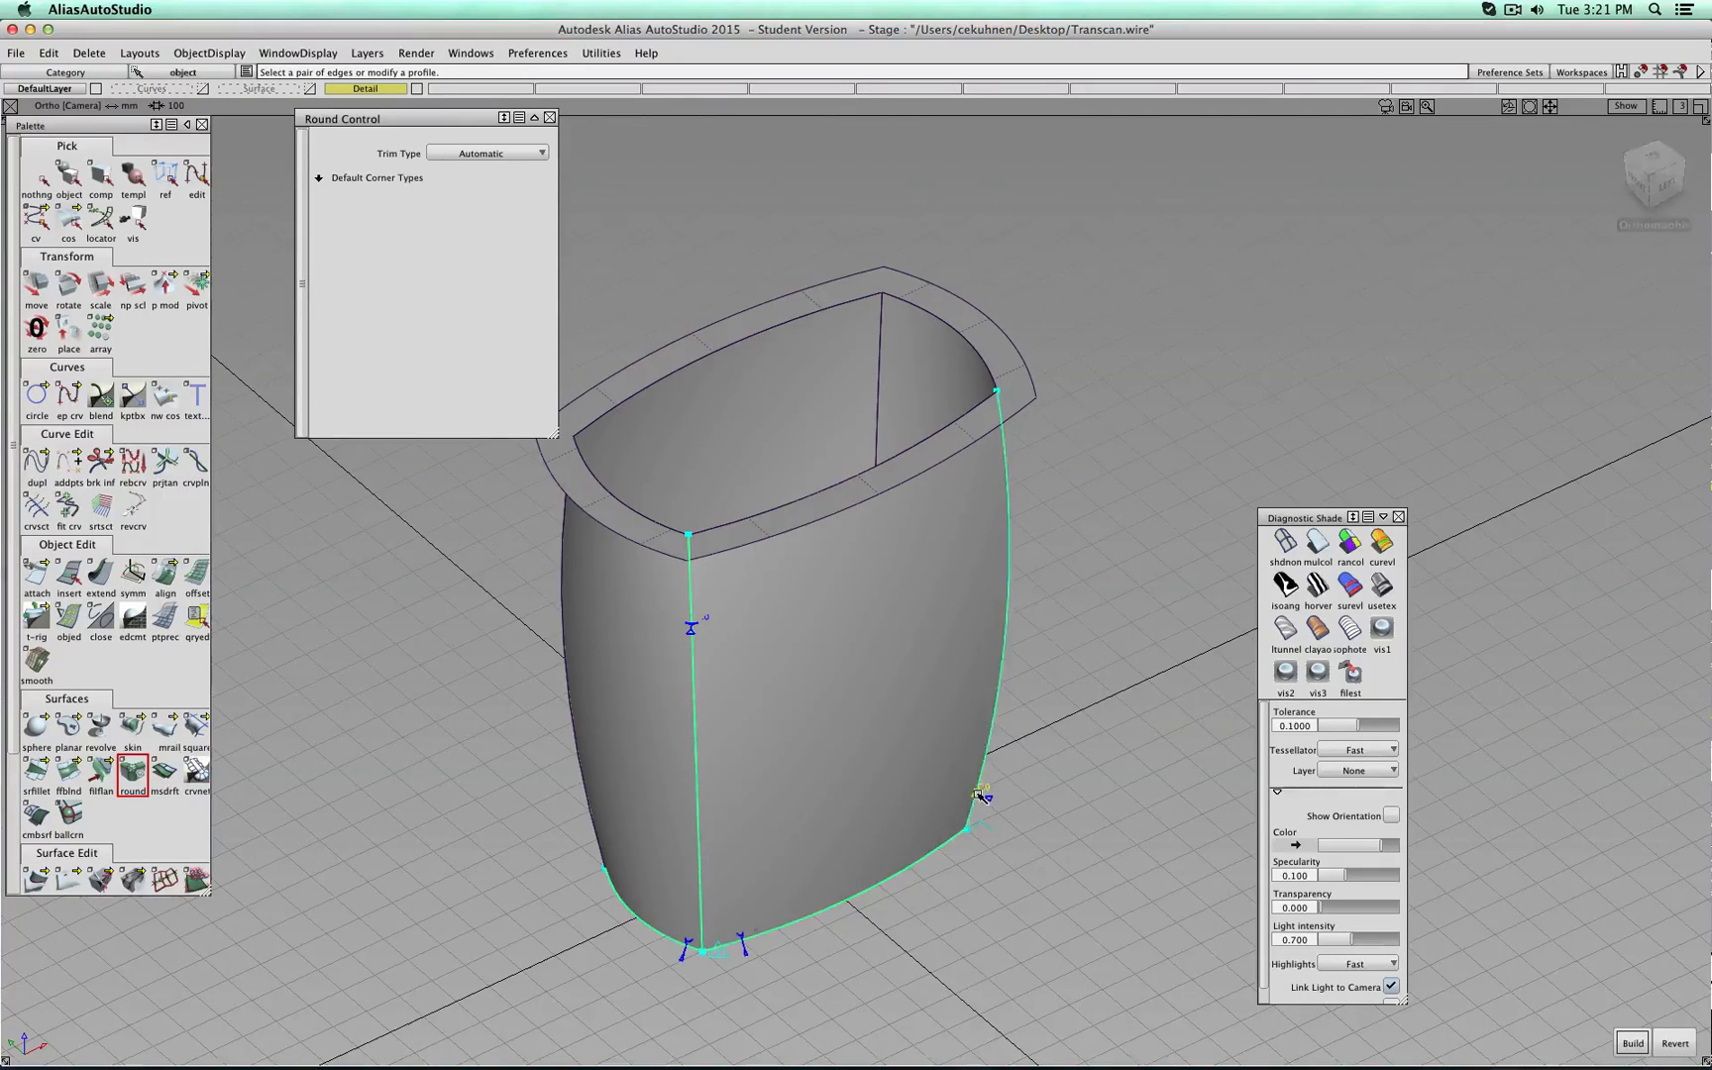
left_click(962, 414)
left_click(976, 352)
left_click(879, 305)
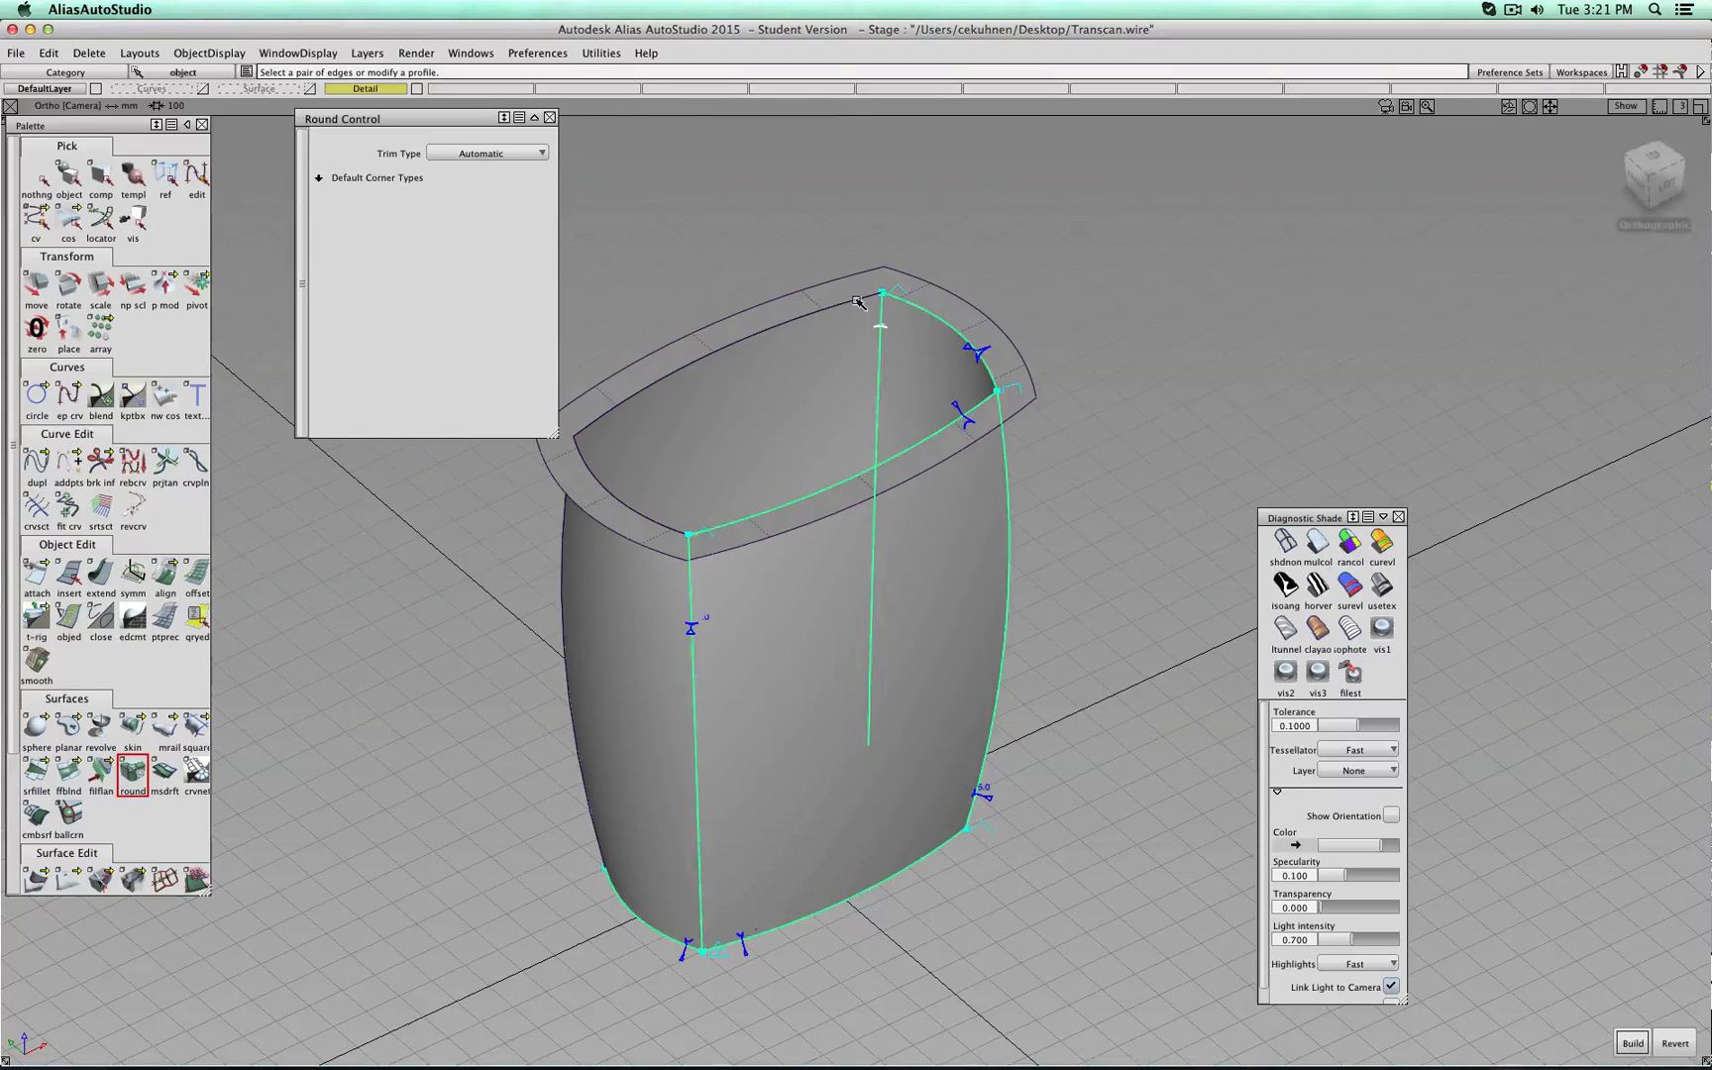
left_click(858, 302)
left_click(638, 509)
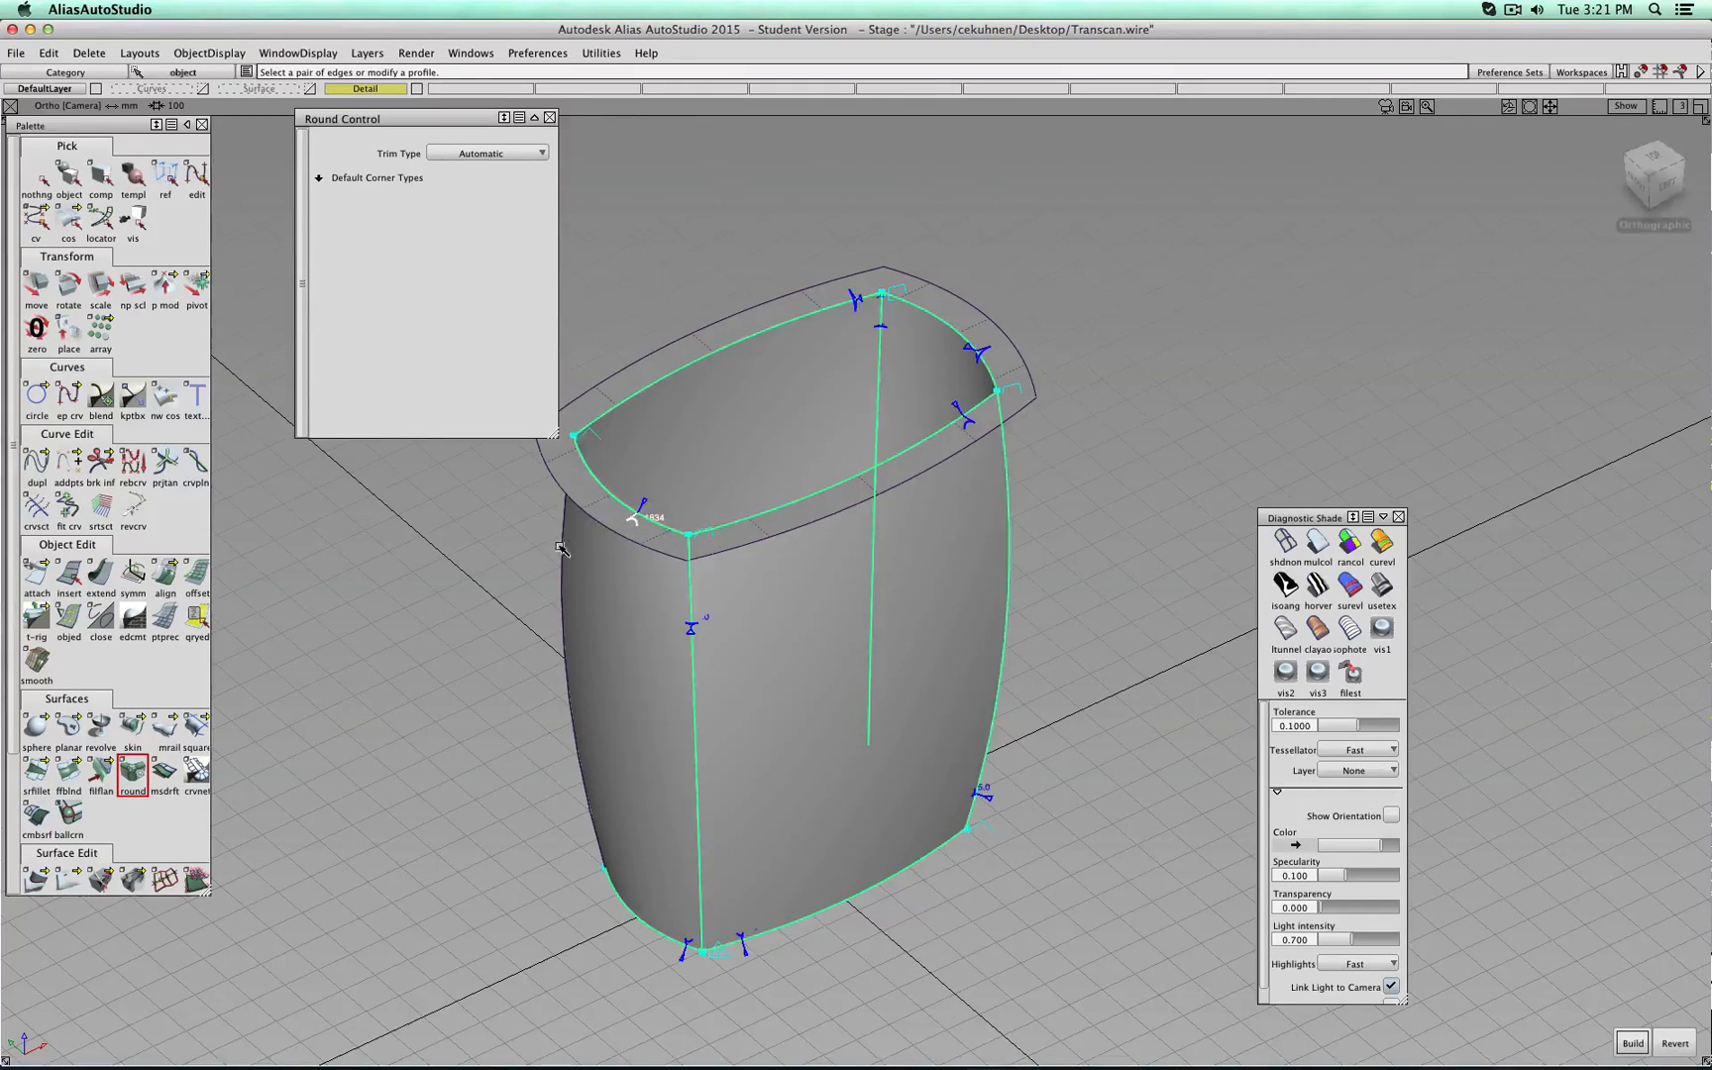
Add the remaining bottom edges on the back of the body to the selection and build the rounds.
left_click_drag(1058, 650, 817, 951, "alt+shift")
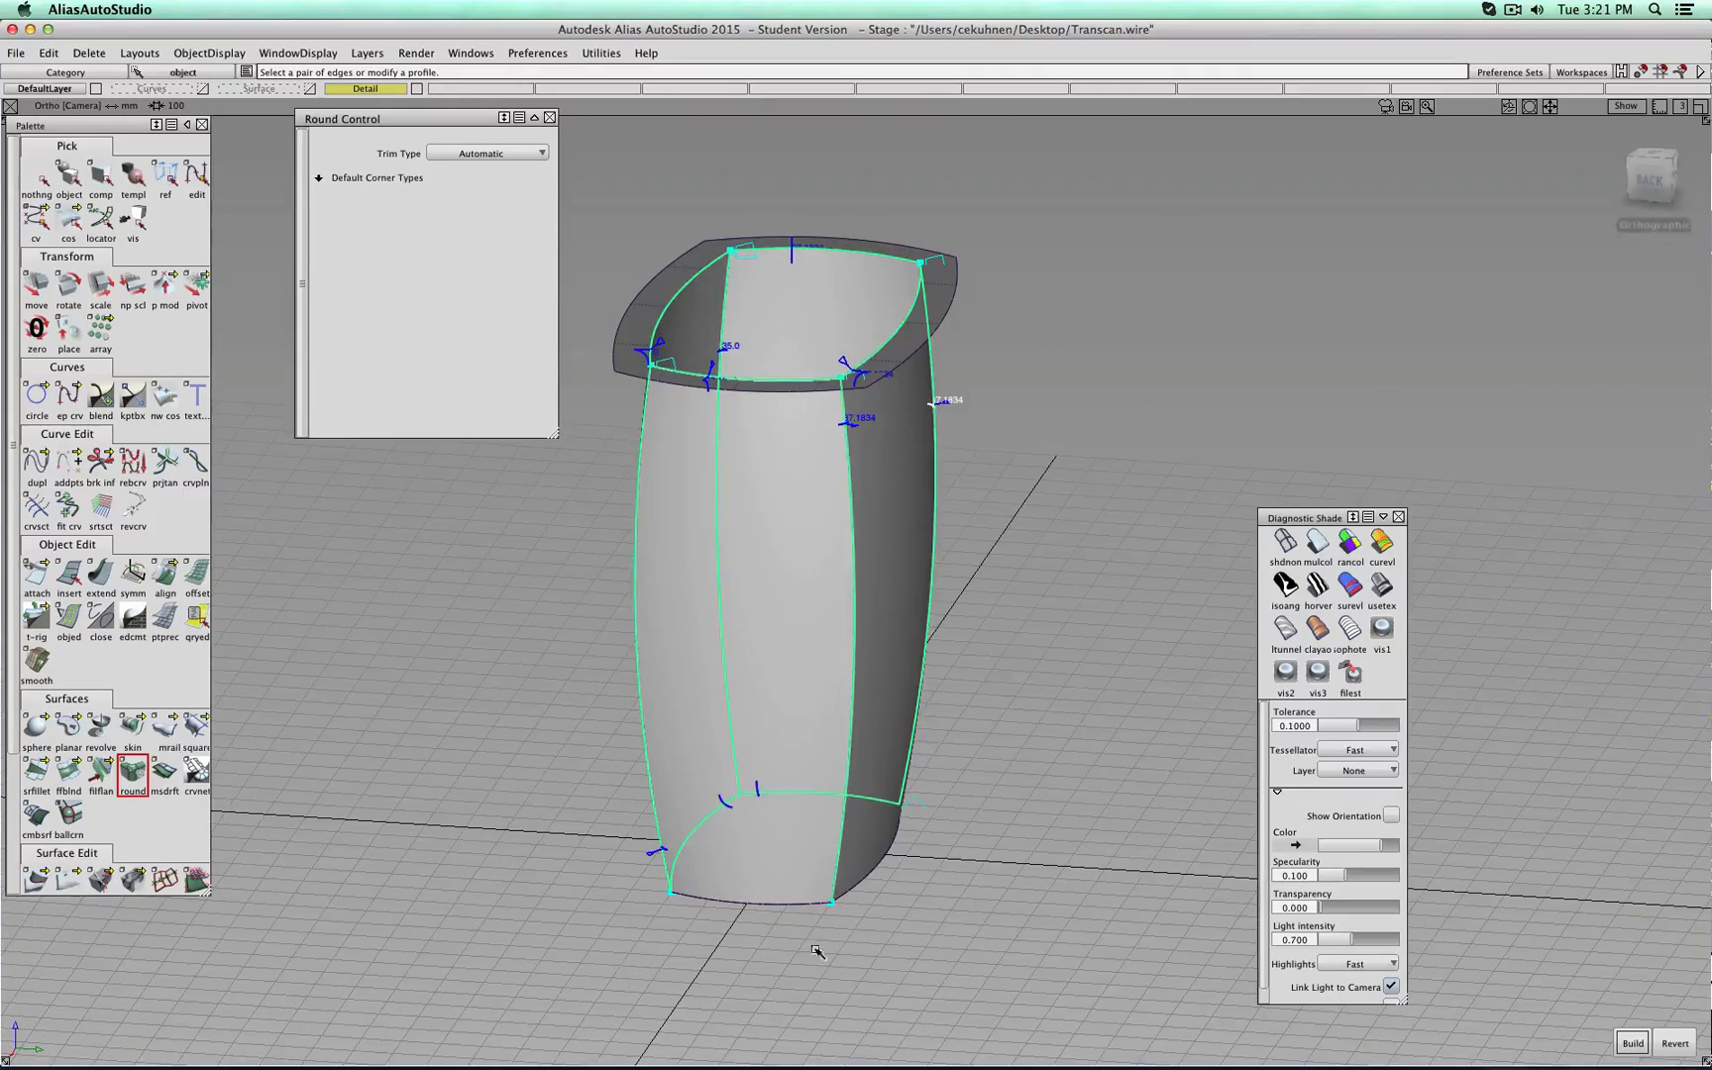
left_click(804, 904)
left_click(860, 876)
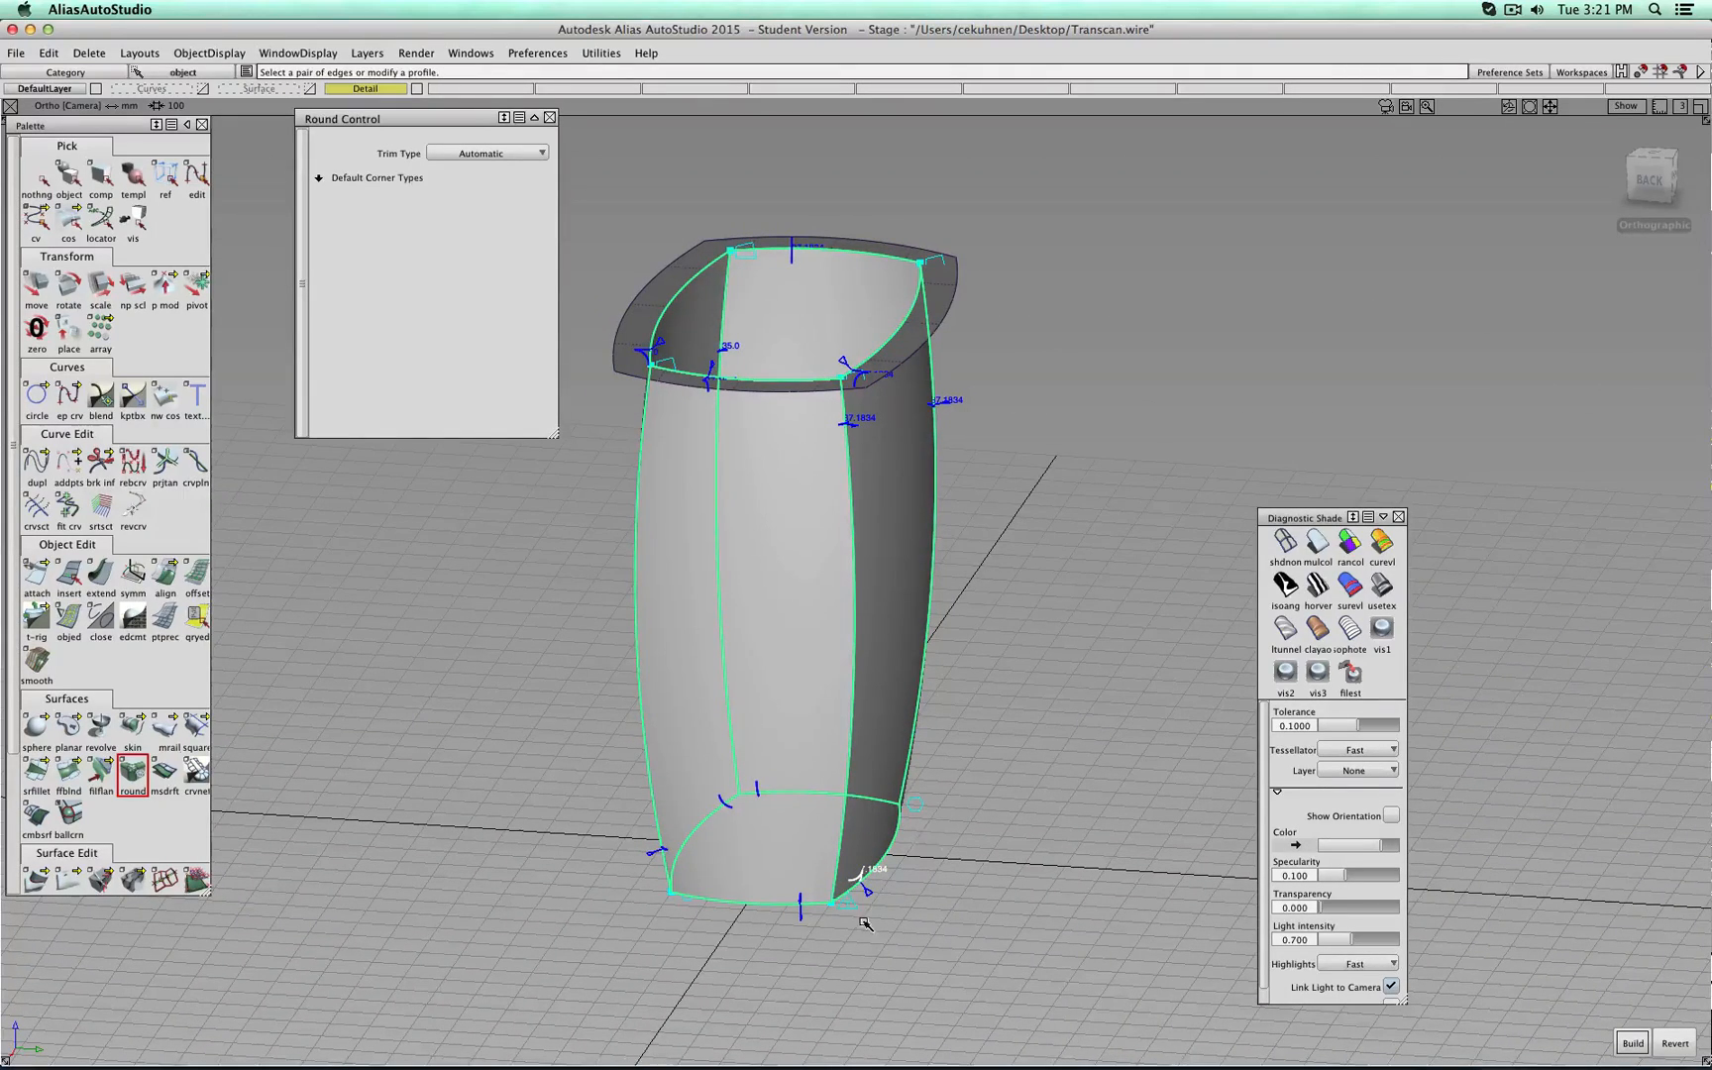
left_click_drag(704, 957, 1062, 436, "alt+shift")
middle_click_drag(1062, 436, 1055, 673, "alt+shift")
scroll(1051, 664, "up", 5)
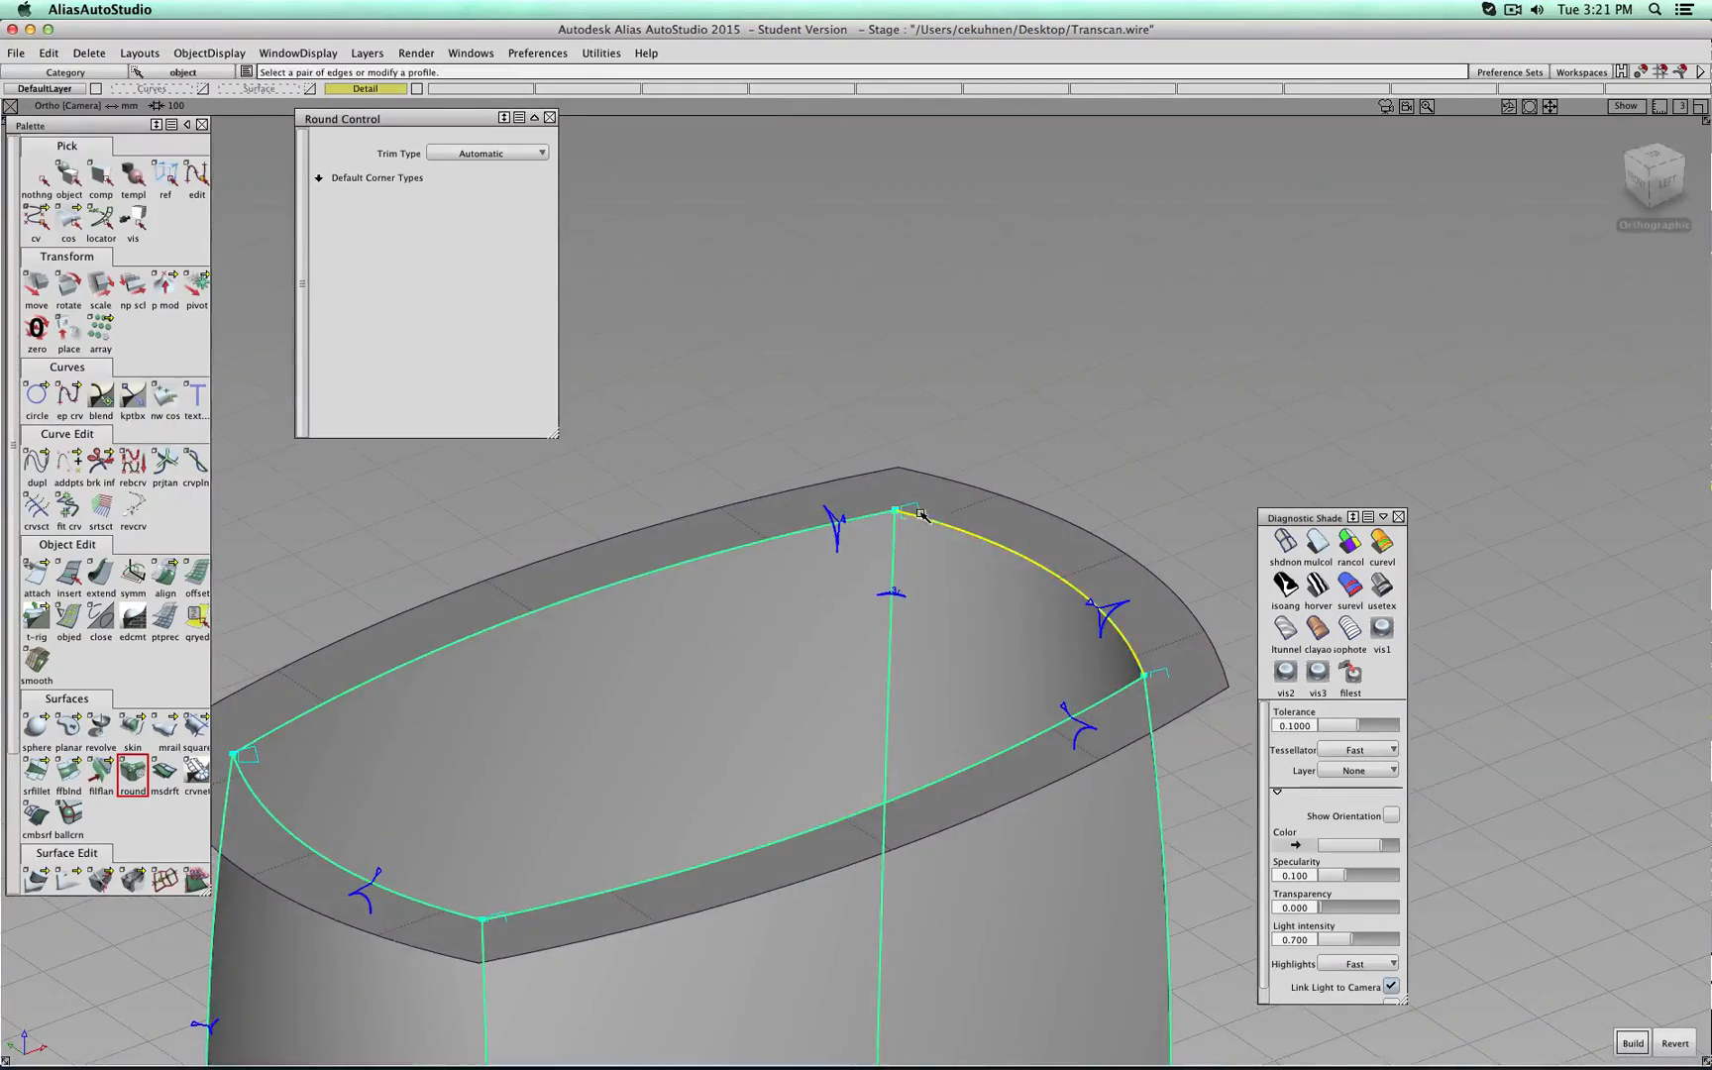
scroll(1239, 634, "down", 2)
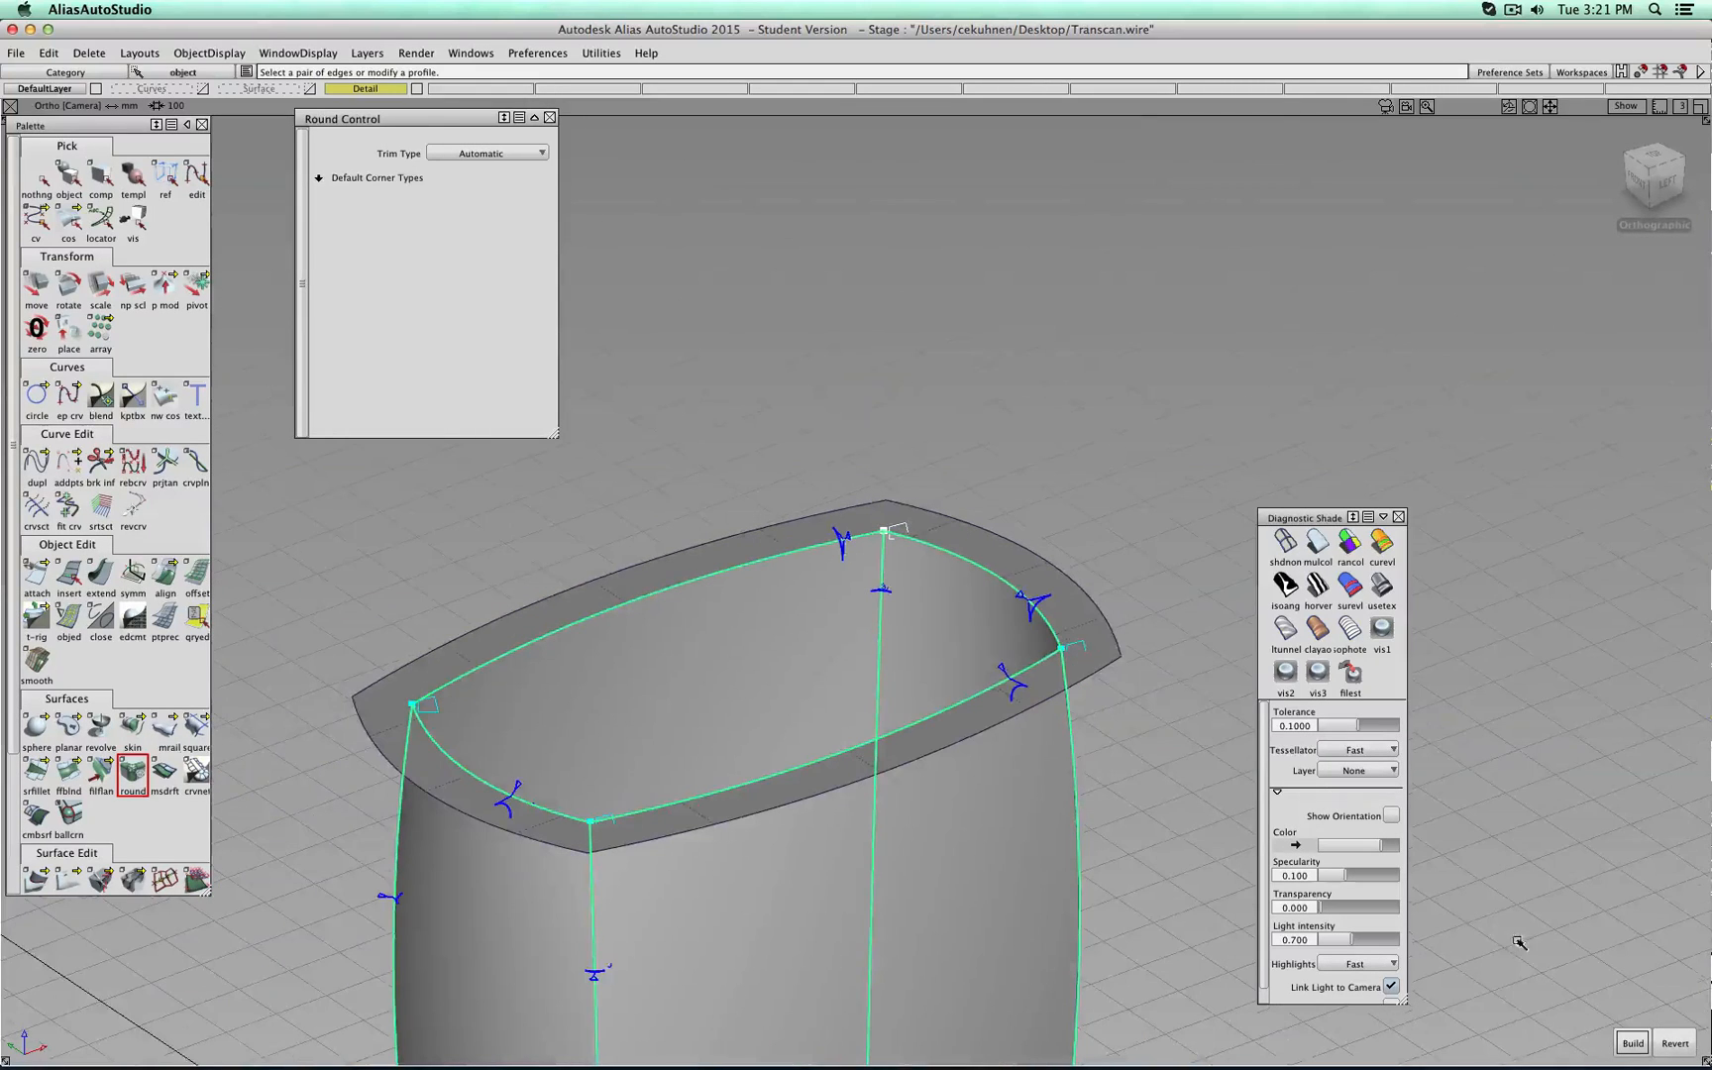
left_click(1631, 1043)
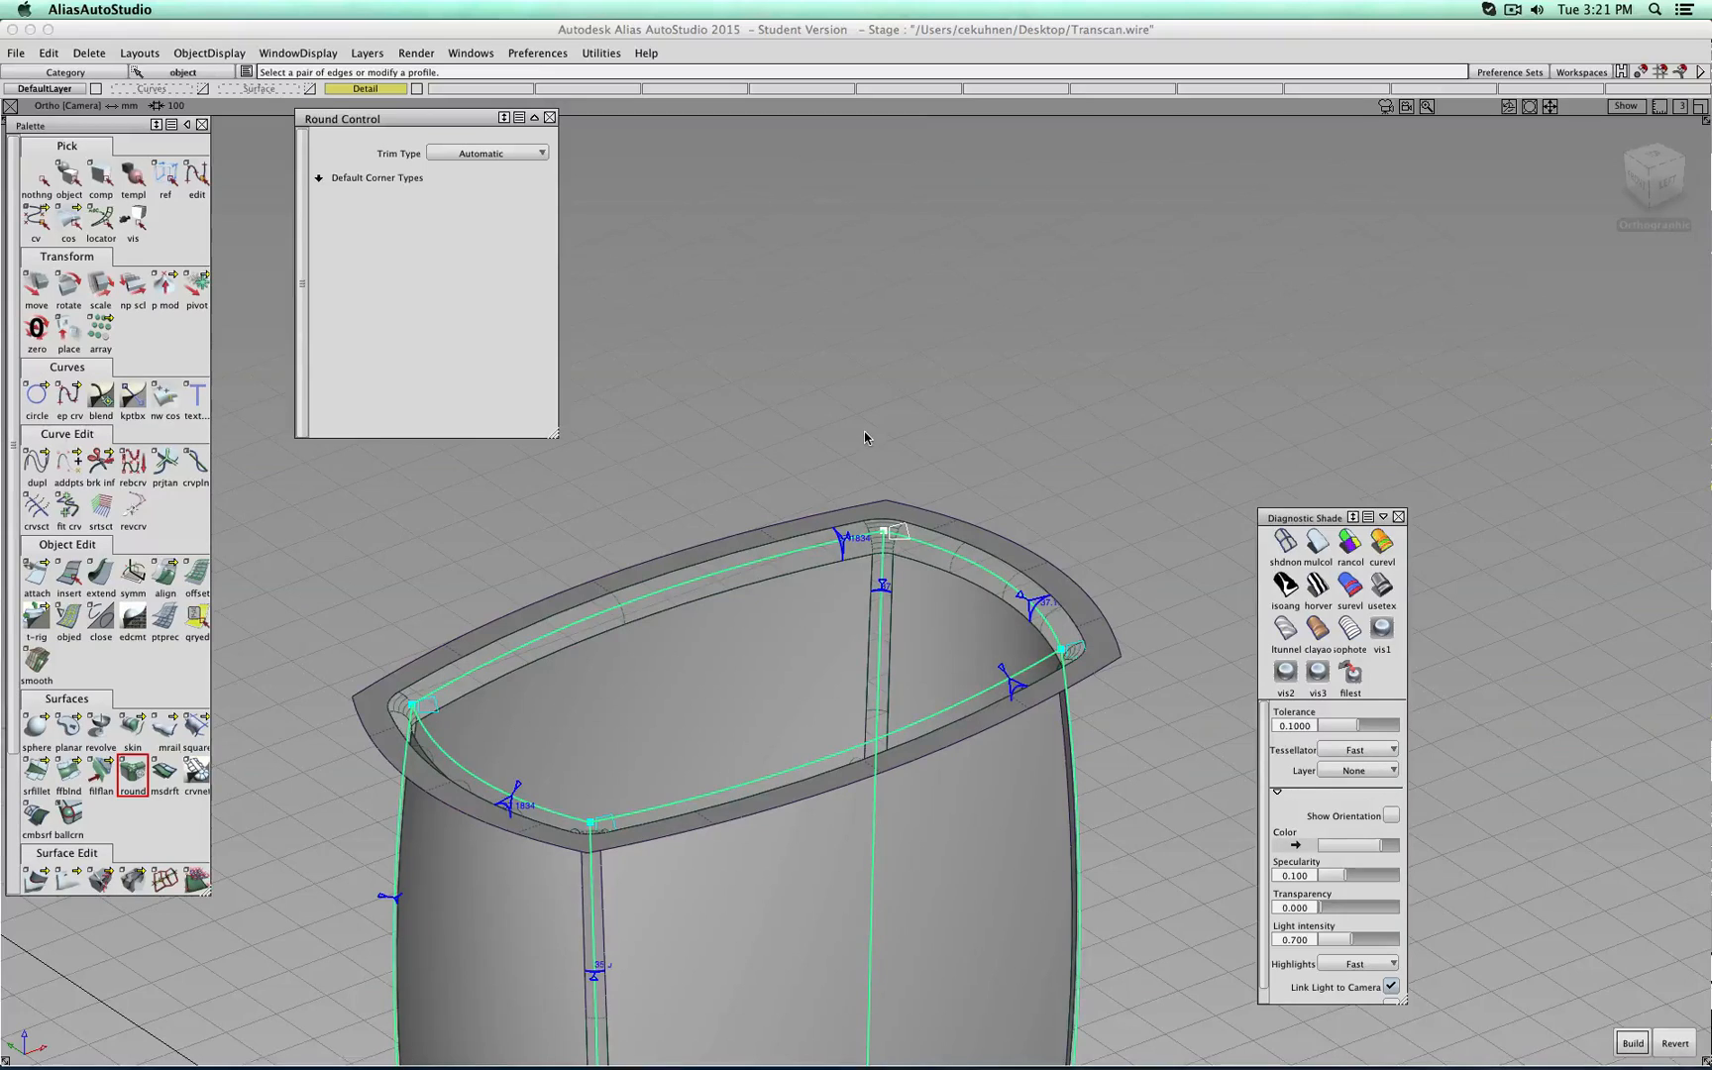
Apply multi-colour shading to the rounded model and examine the rim and corner rounds from several angles.
left_click(1322, 543)
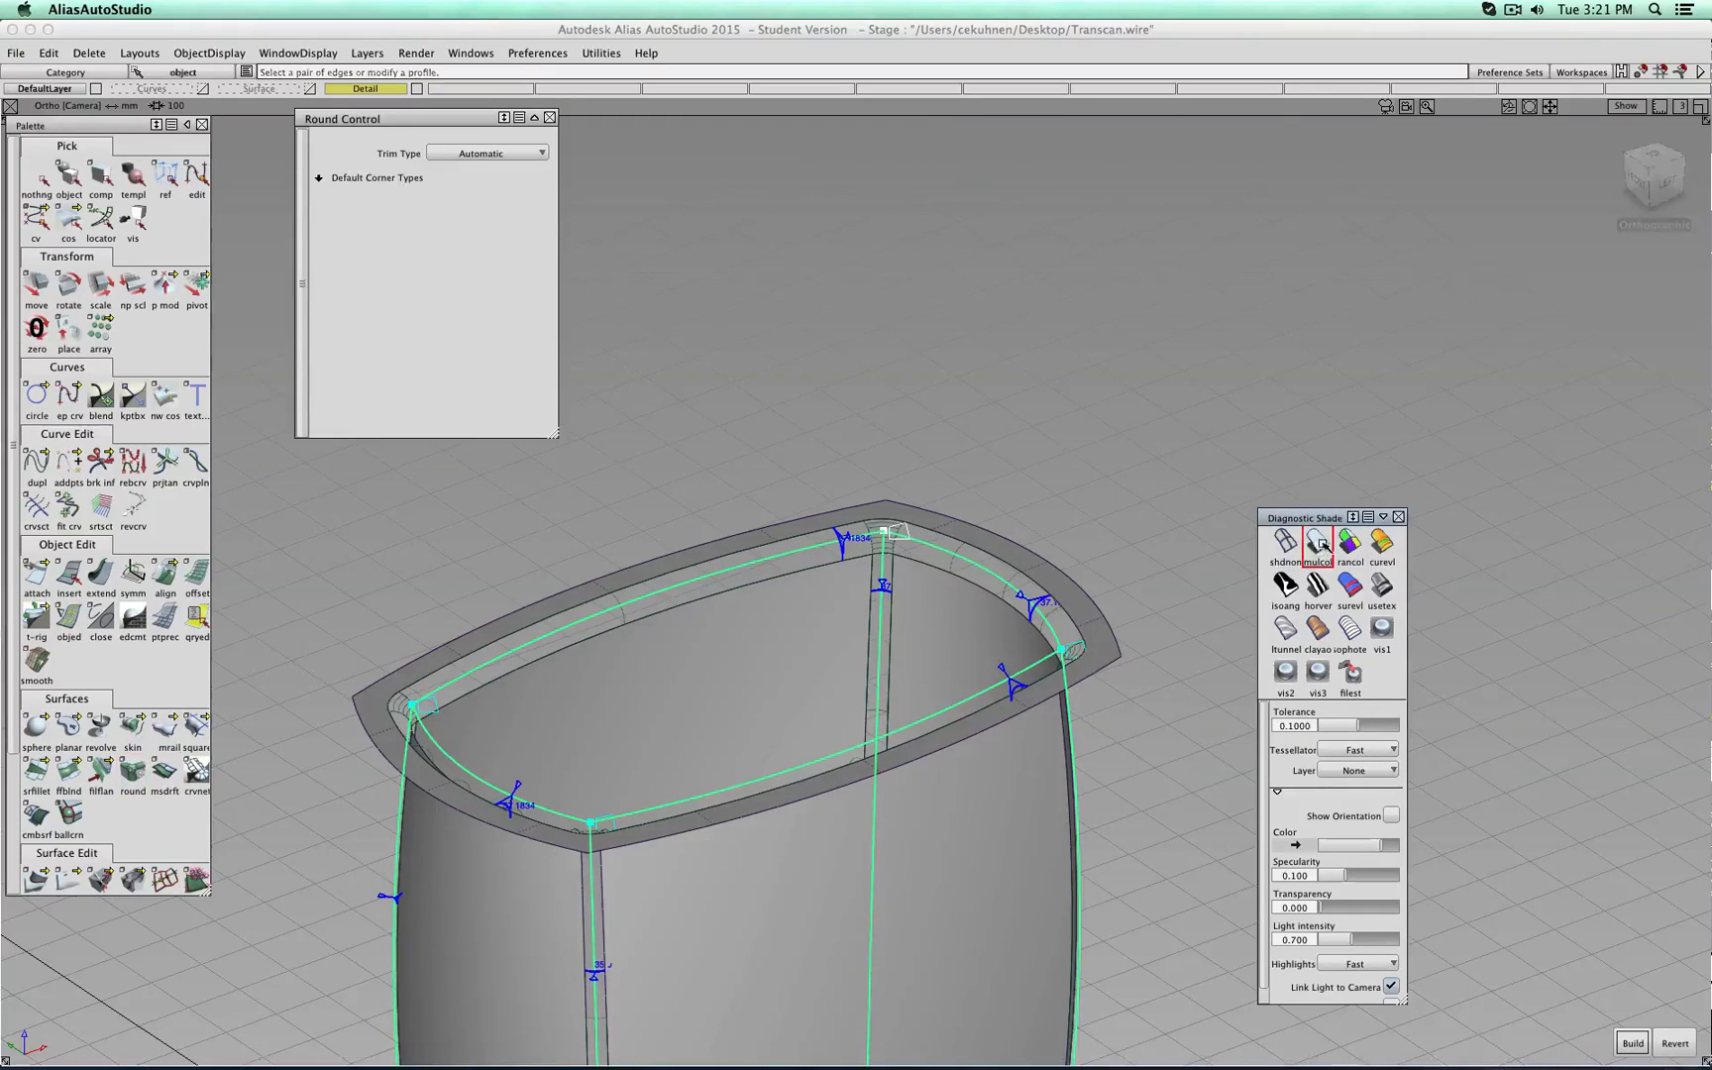
left_click_drag(1155, 436, 298, 525, "shift+super")
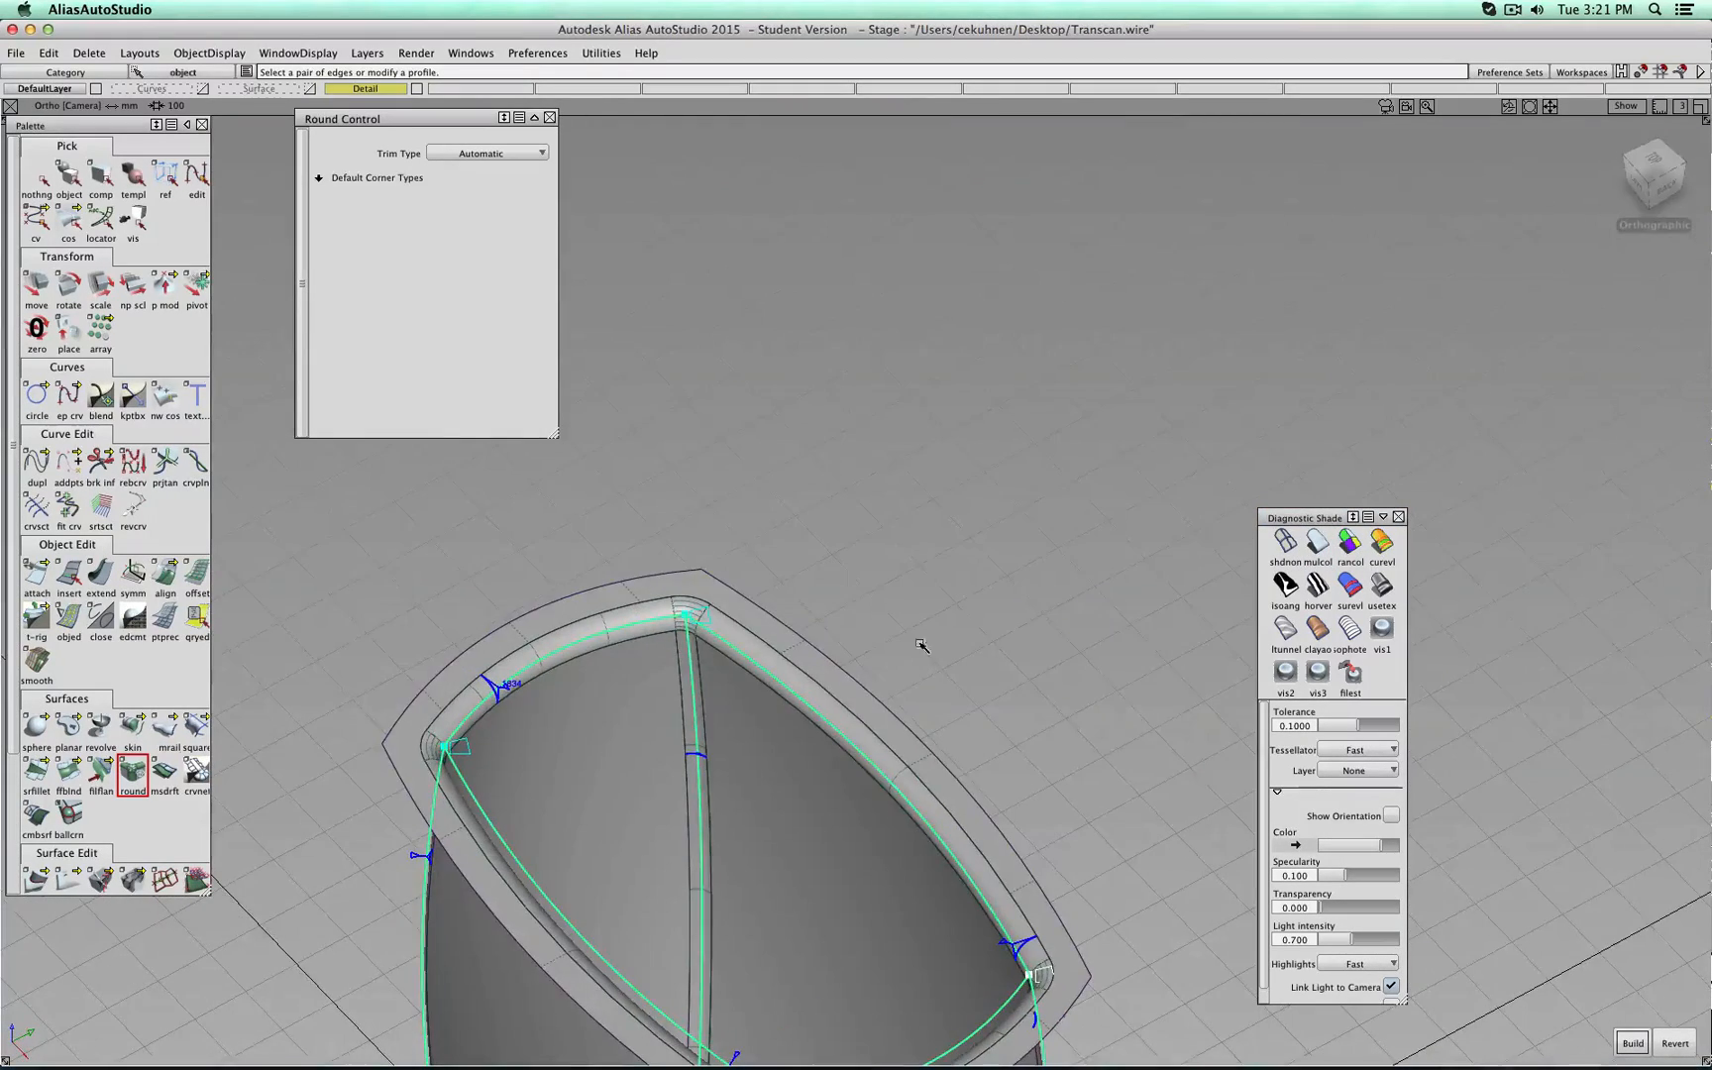
left_click_drag(922, 645, 805, 609, "alt+shift")
left_click_drag(1203, 572, 1024, 601, "alt+shift")
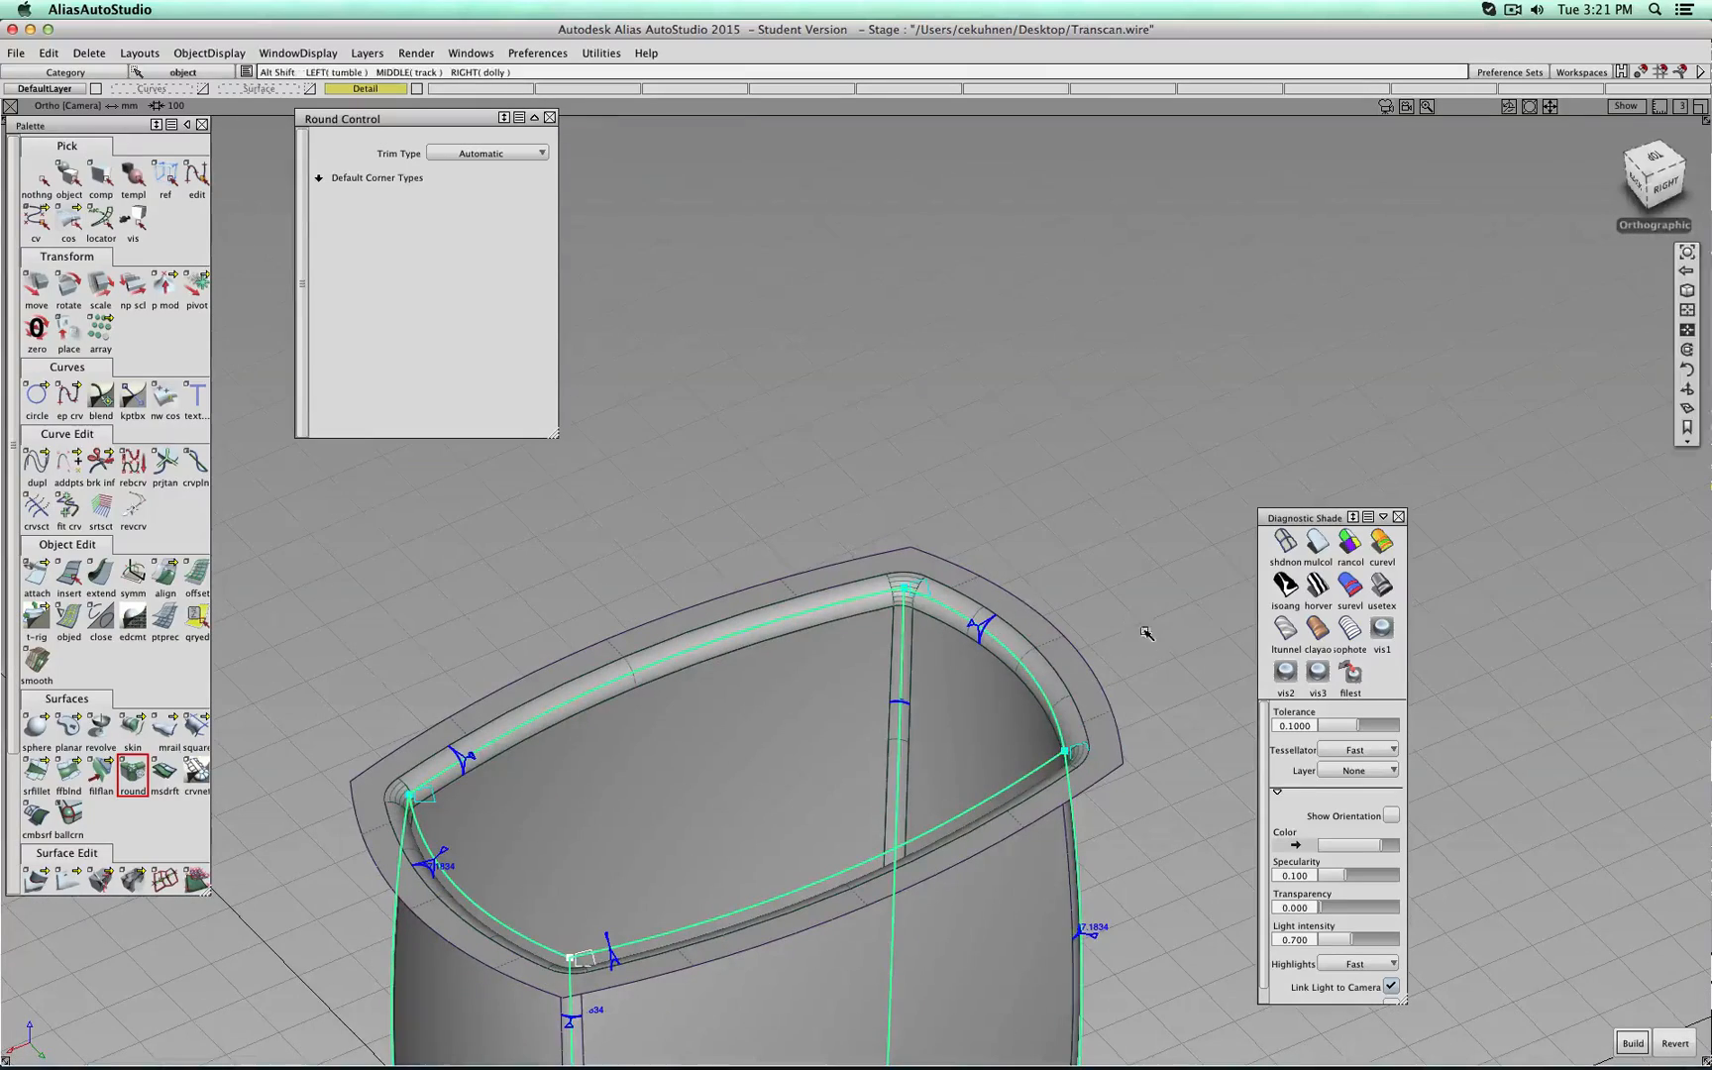
middle_click_drag(1126, 564, 1117, 313, "alt+shift")
left_click_drag(1299, 371, 1048, 376, "alt+shift")
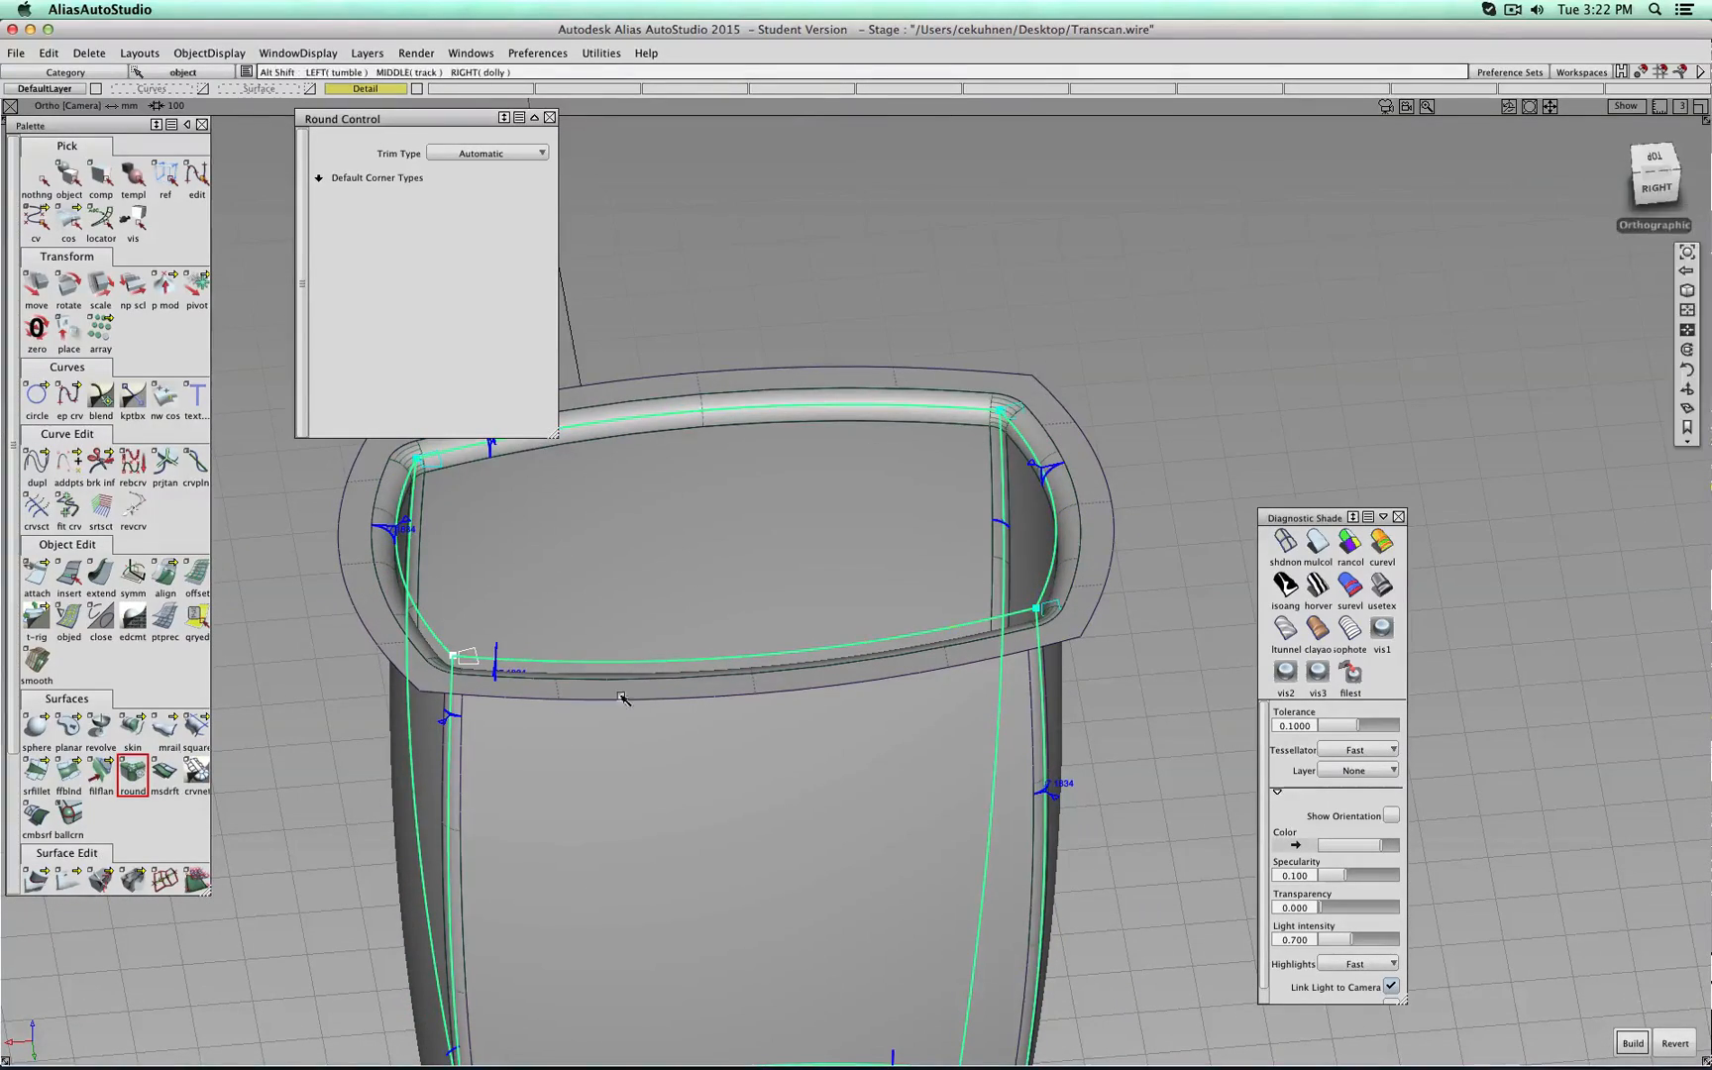
middle_click_drag(428, 758, 639, 654, "alt+shift")
right_click_drag(639, 654, 1227, 582, "alt+shift")
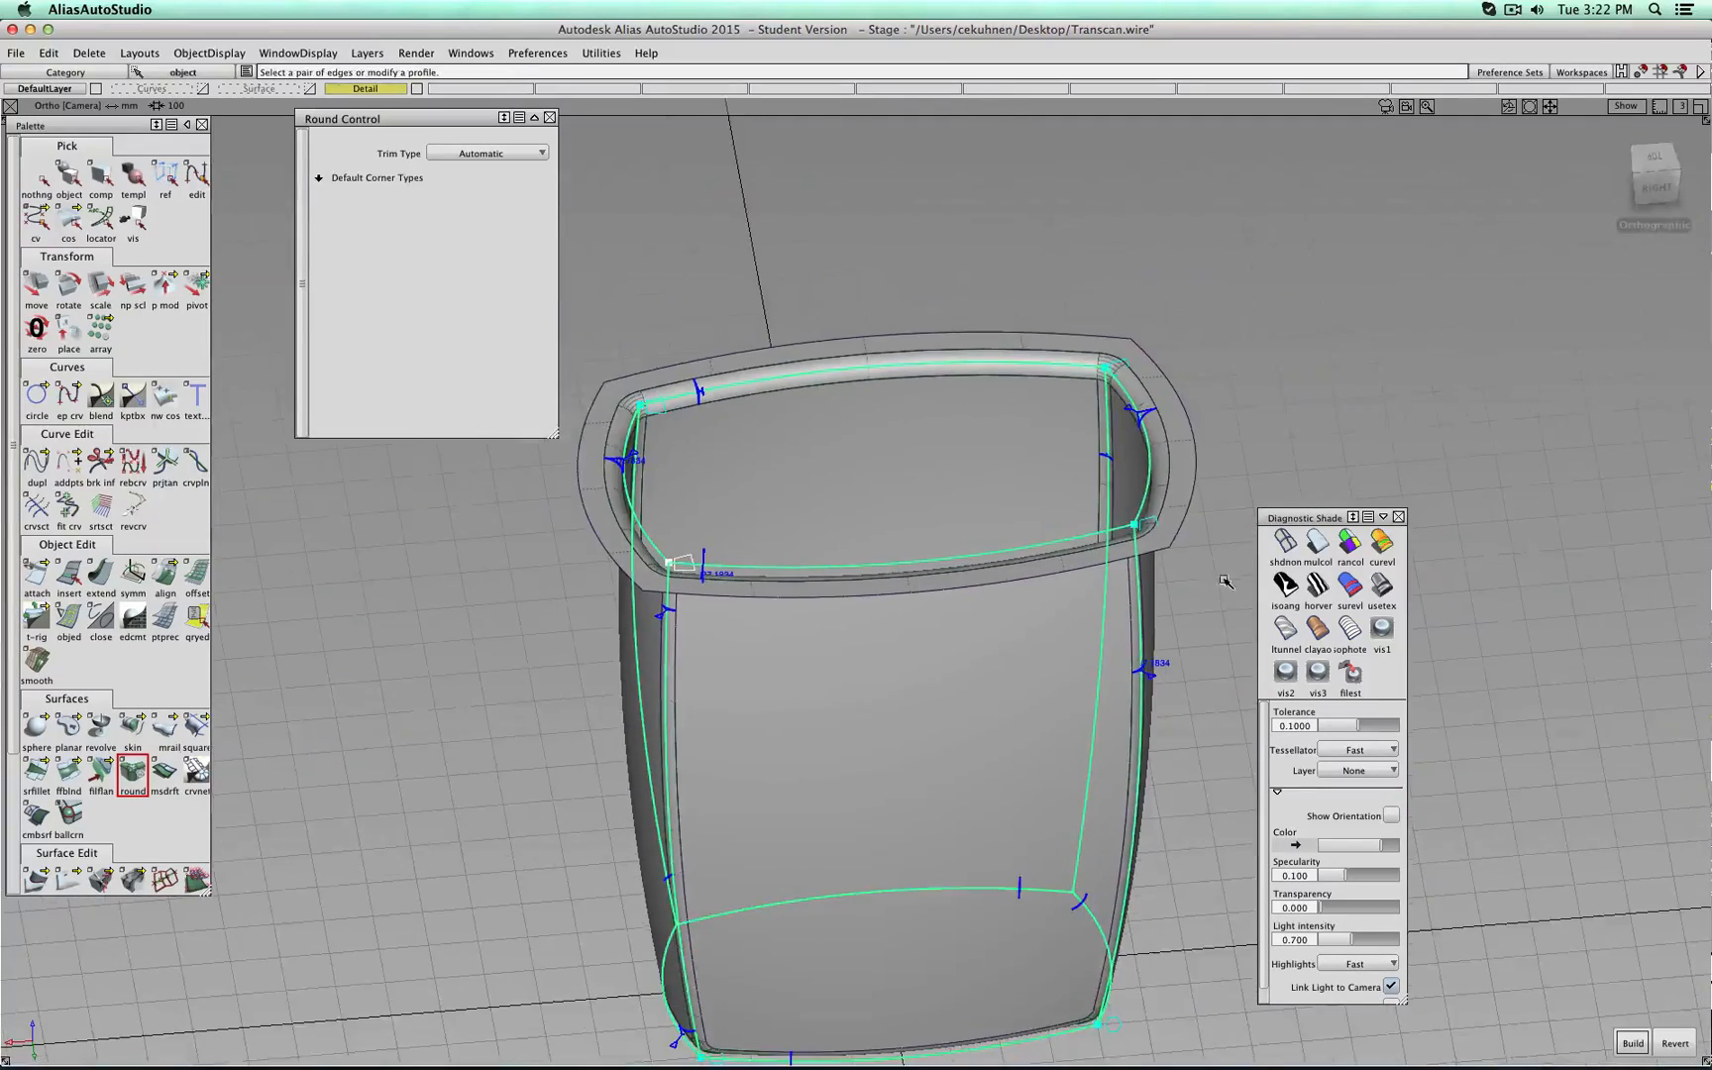
Leave the Round tool, turn off the current shading and reapply multi-colour diagnostic shading to the rounded container.
left_click_drag(583, 751, 887, 786, "alt+shift")
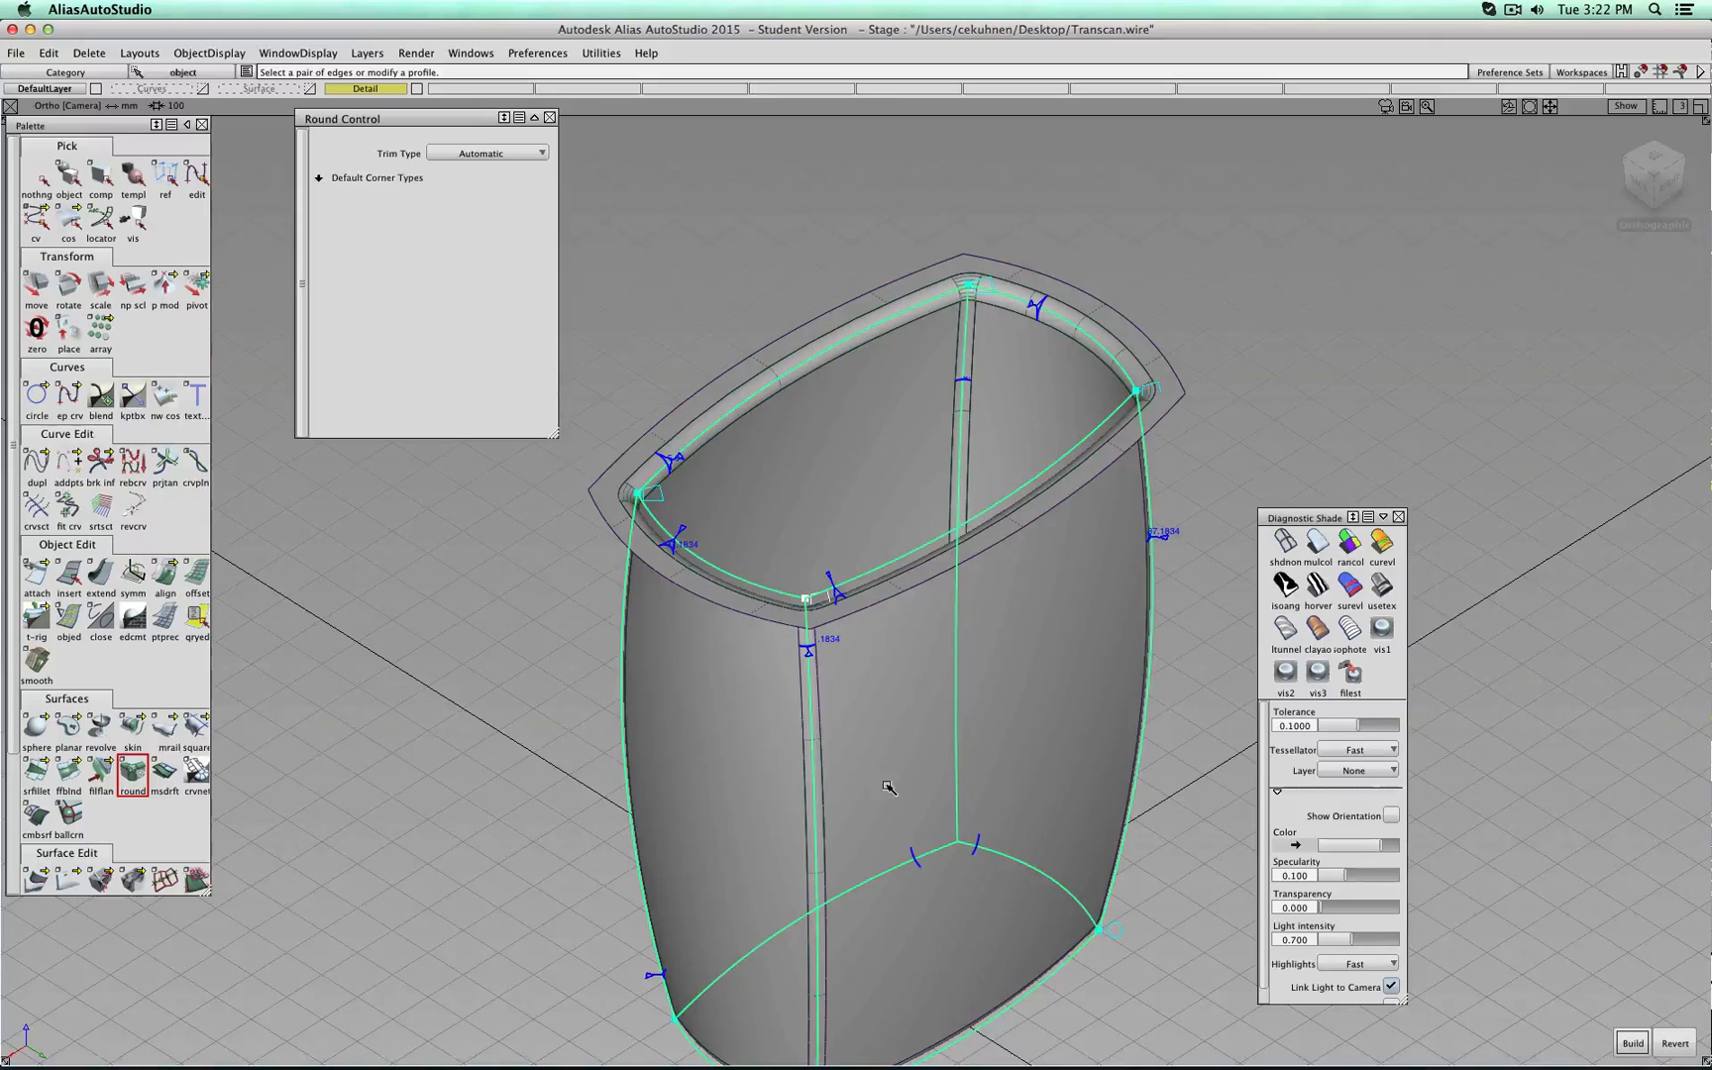
left_click(69, 176)
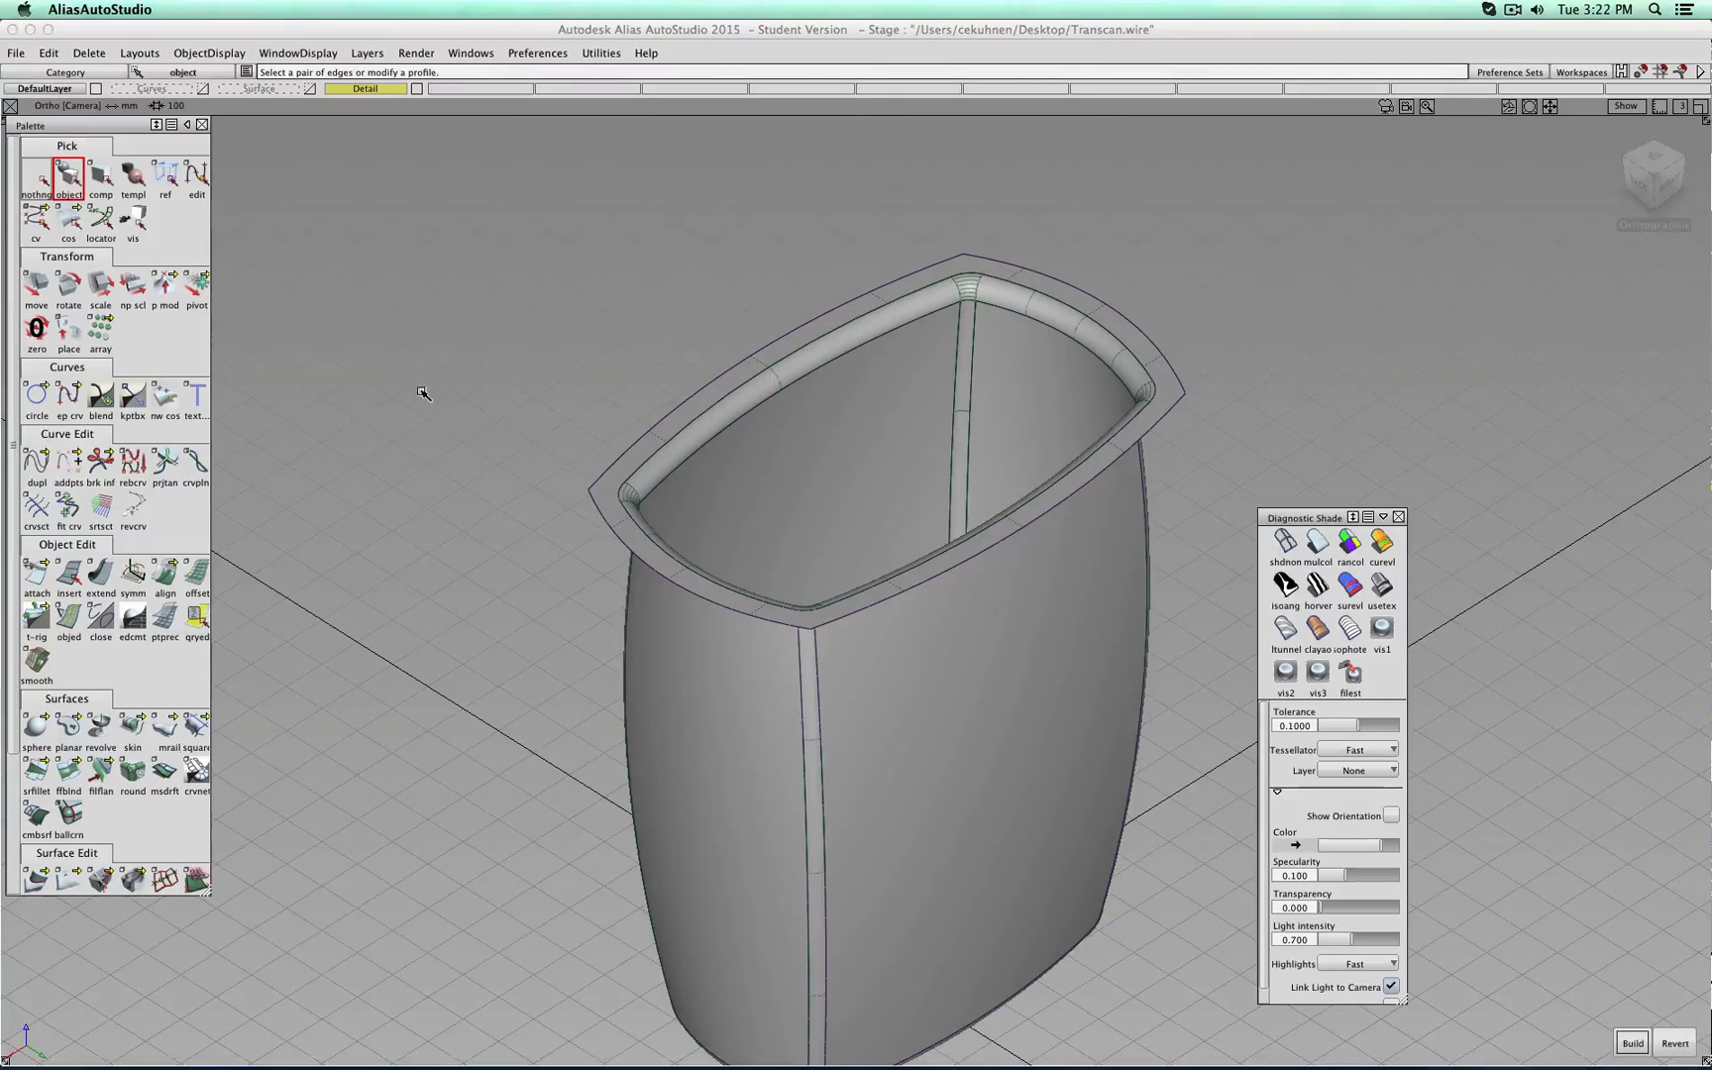
left_click_drag(424, 393, 510, 403, "ctrl+shift")
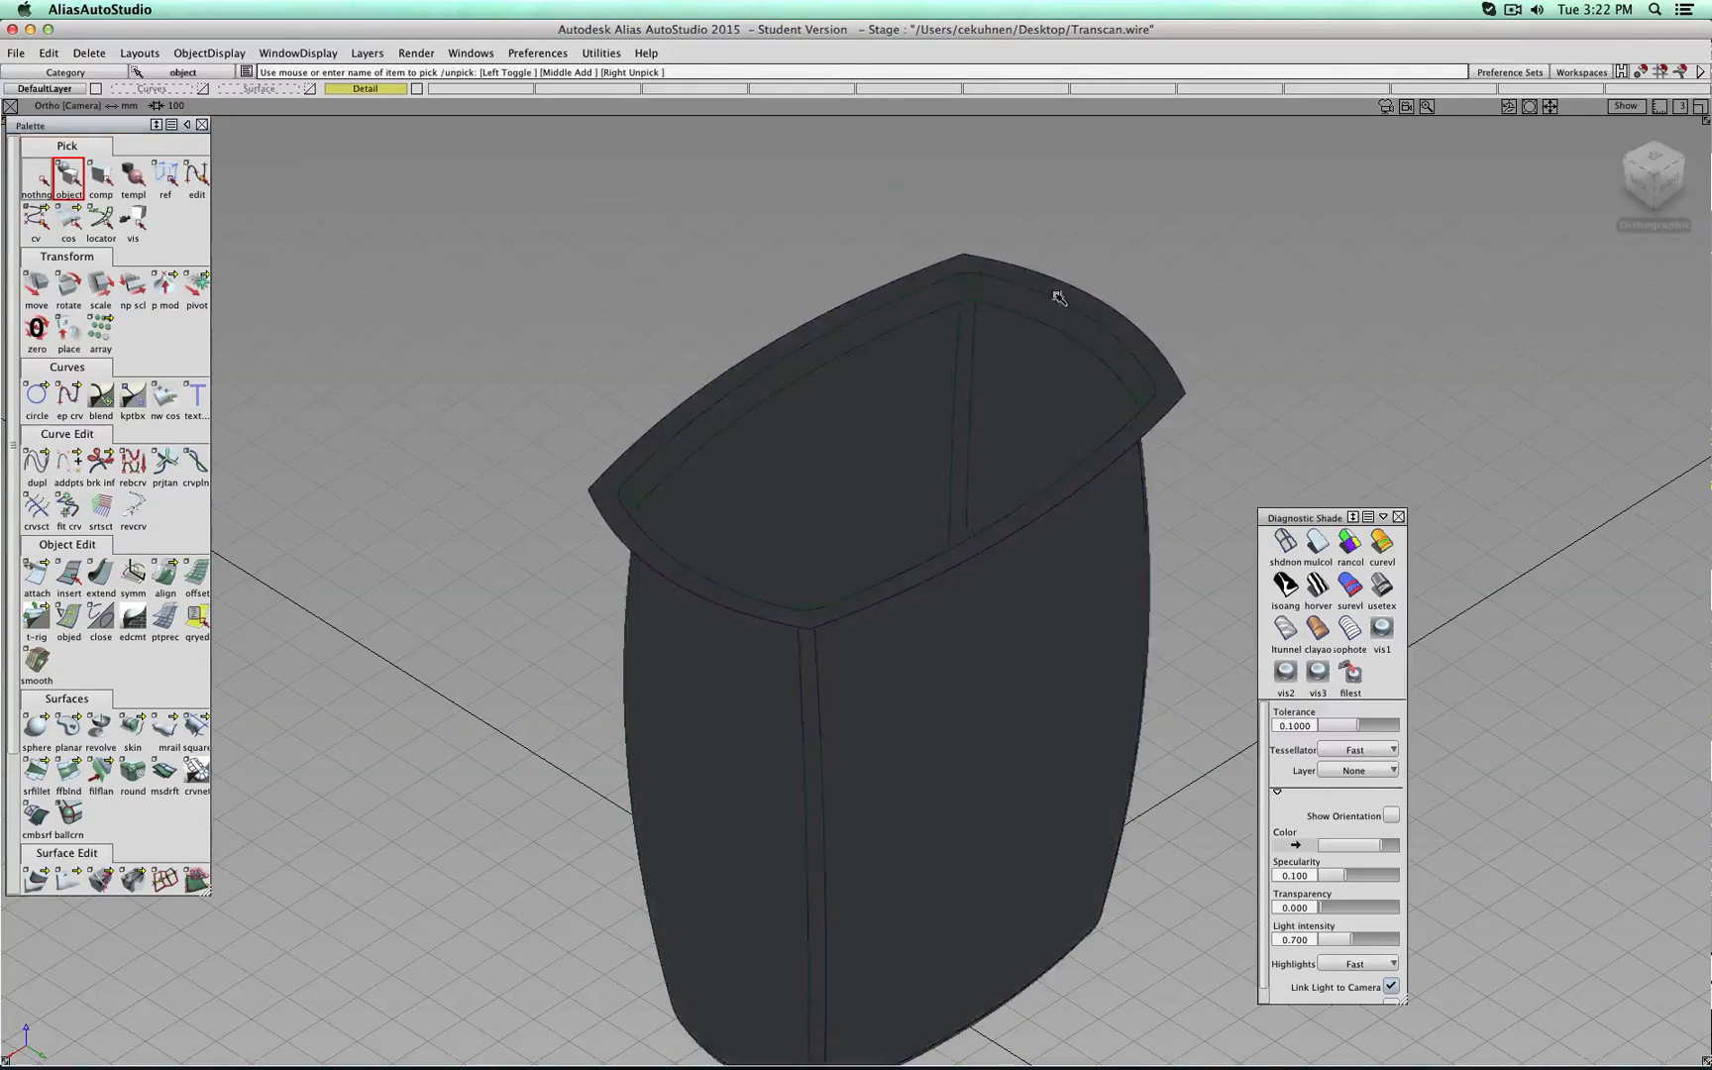
left_click_drag(432, 355, 484, 349, "ctrl+shift")
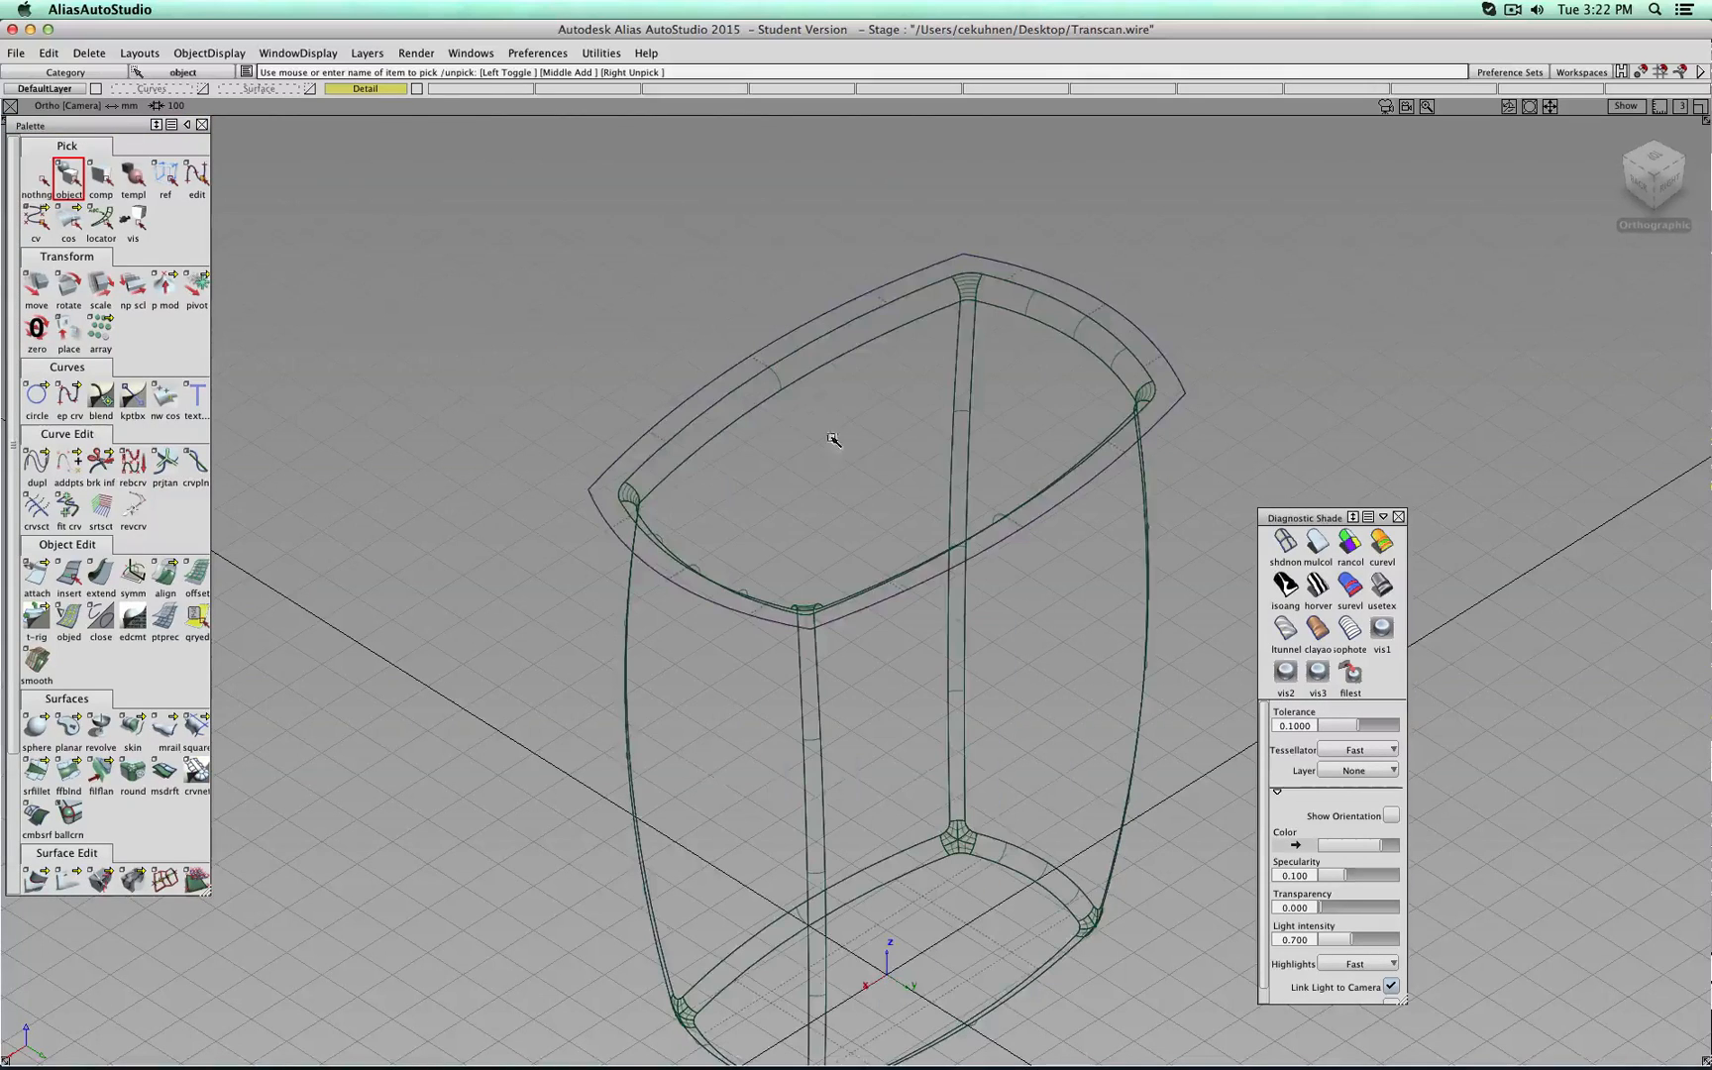
left_click(1318, 548)
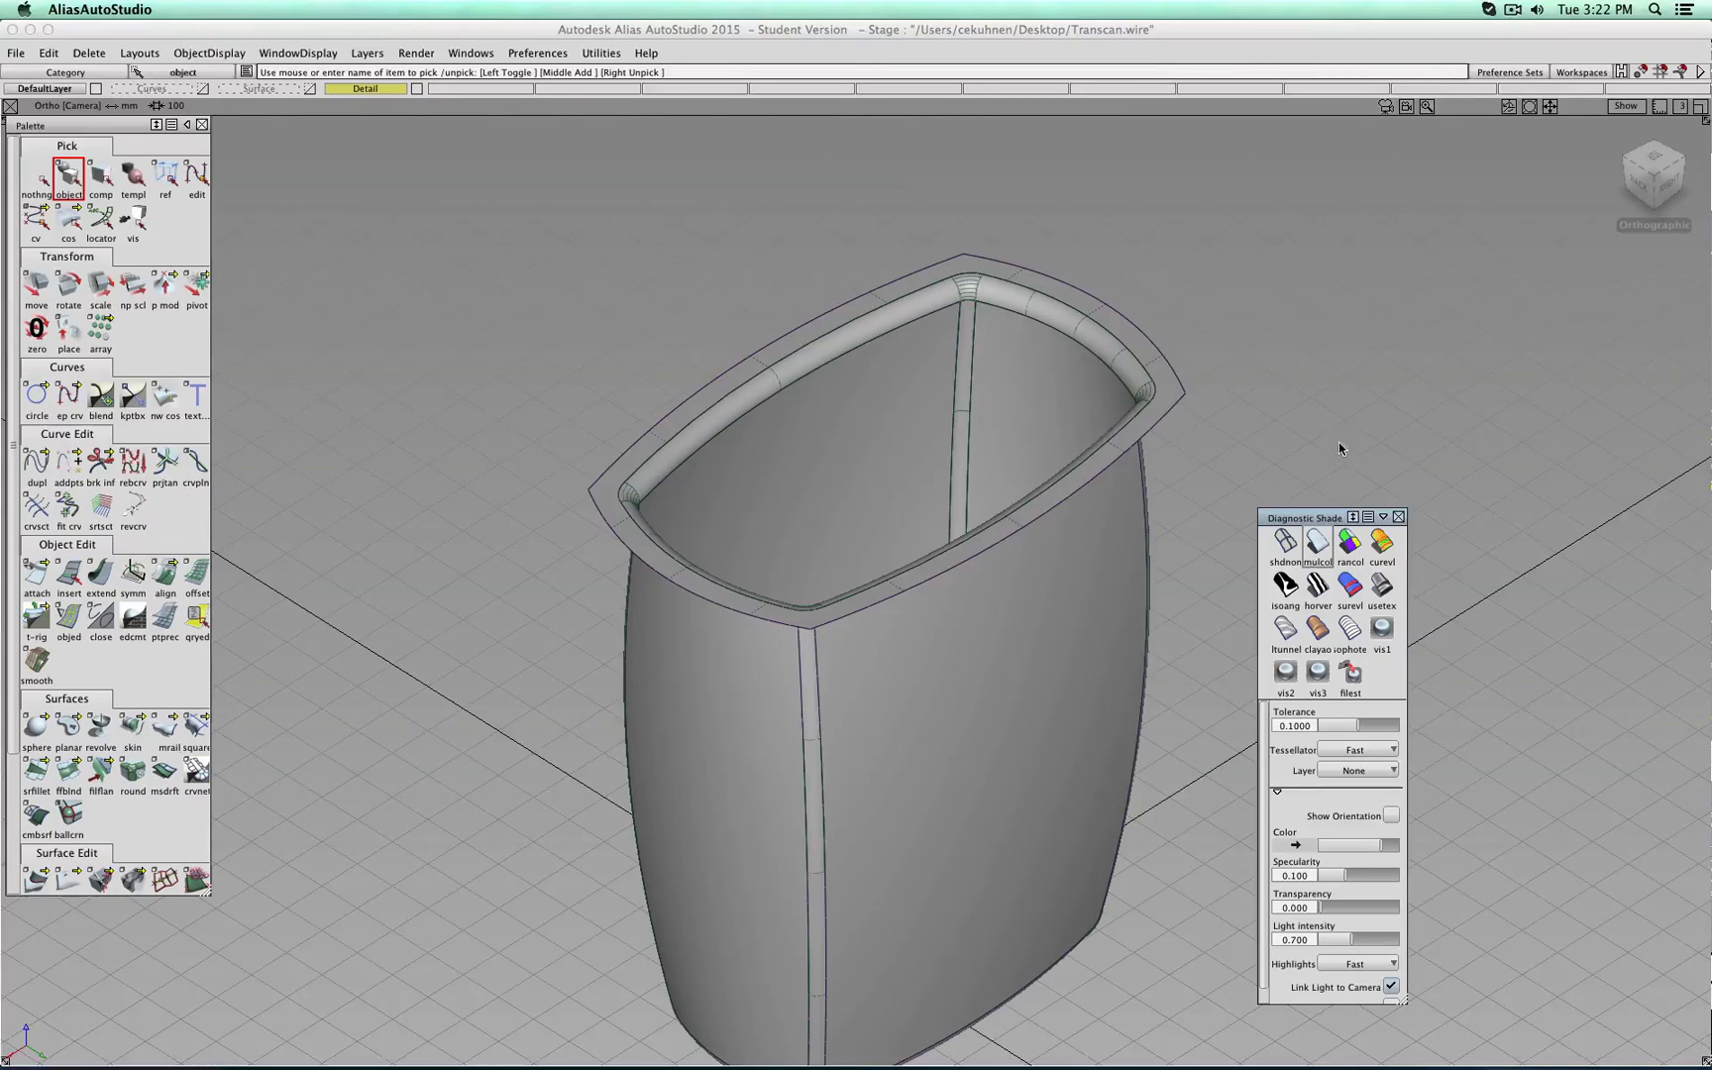
Pick the rim flange to check its grouping with the rounds, clear the selection and examine the container's interior from above.
left_click(1172, 372)
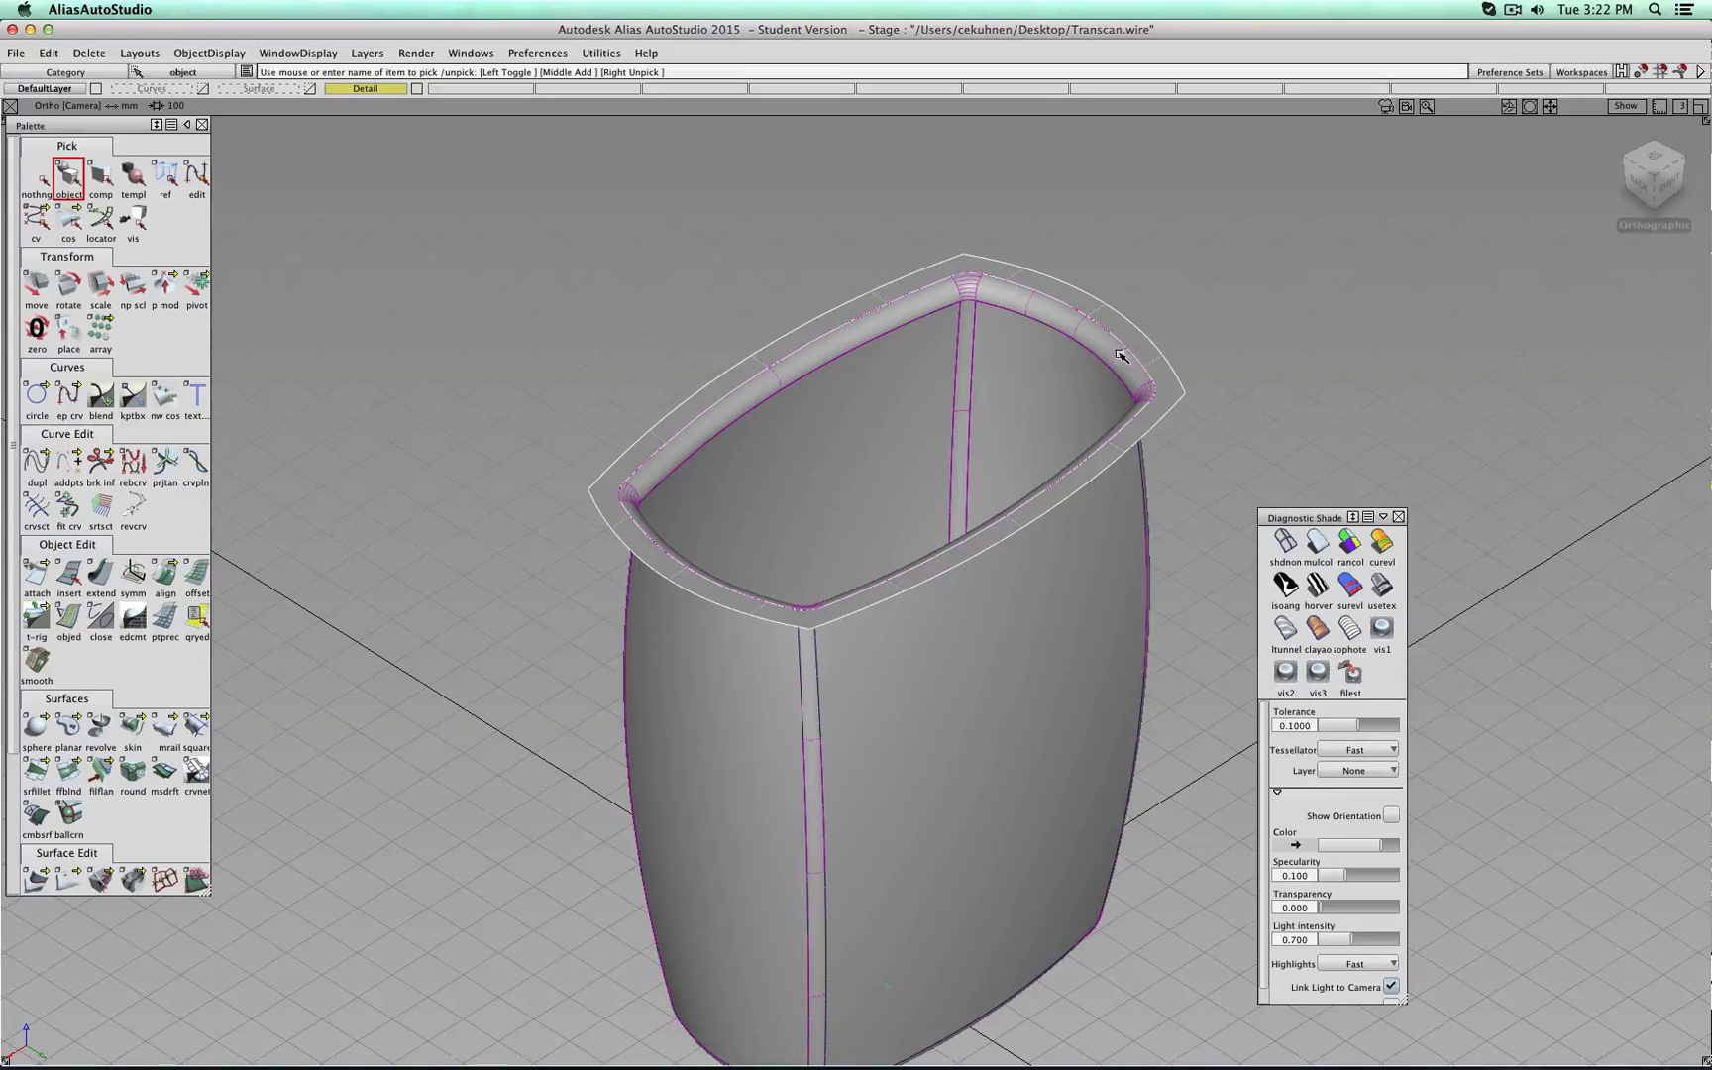
left_click(37, 185)
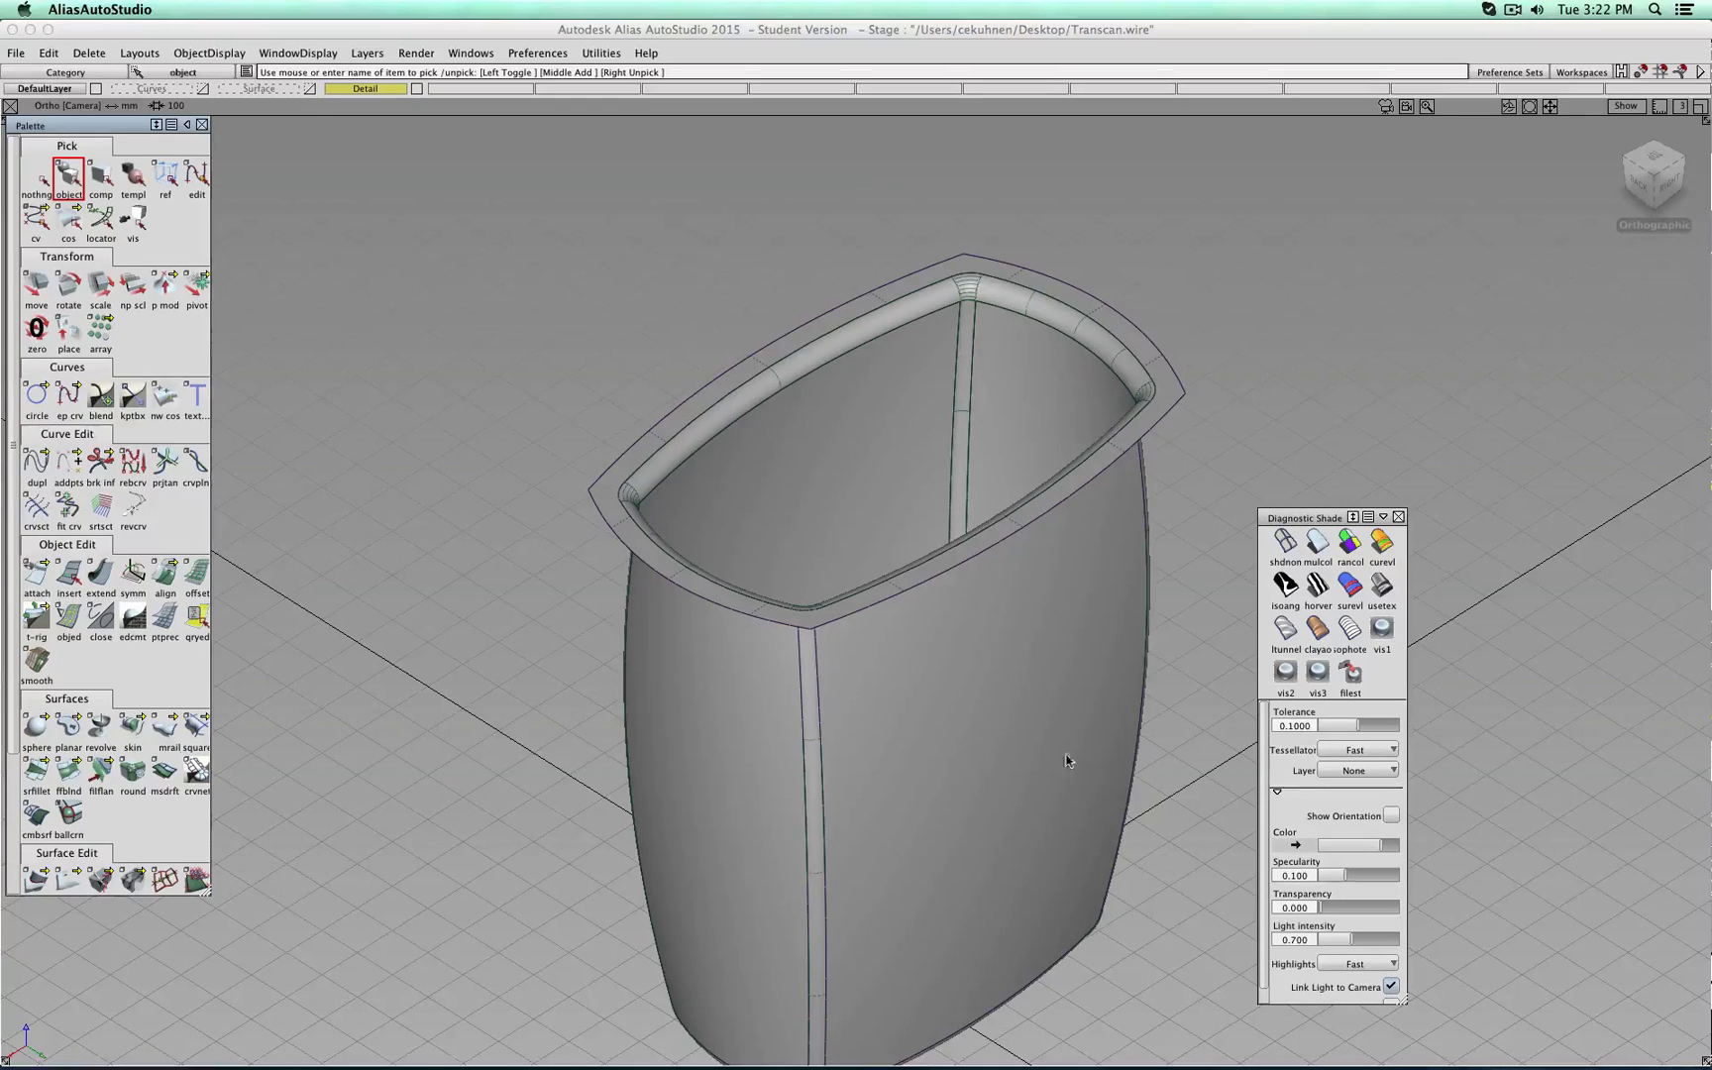
left_click_drag(1173, 827, 1115, 726, "alt+shift")
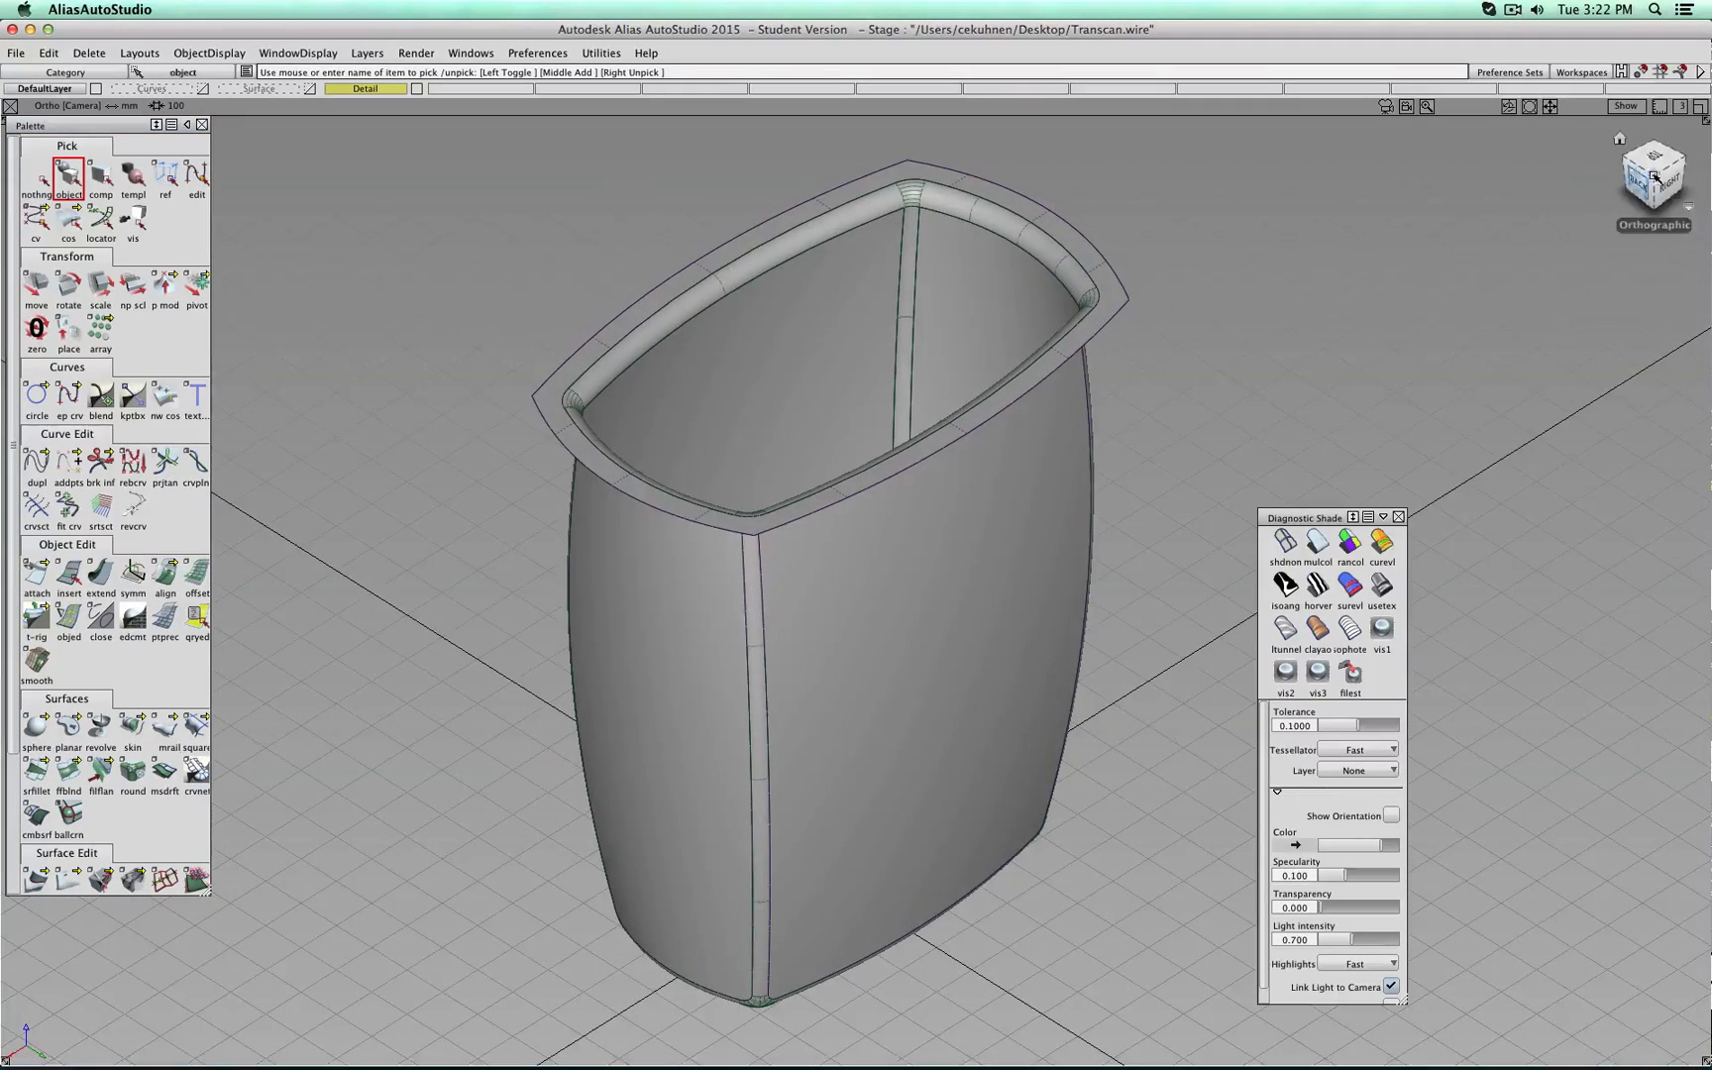
mouse_move(1645, 136)
left_mouse_down()
mouse_move(1548, 42)
mouse_move(1526, 79)
mouse_move(1316, 181)
mouse_move(1457, 196)
mouse_move(1319, 214)
mouse_move(1361, 222)
left_mouse_up()
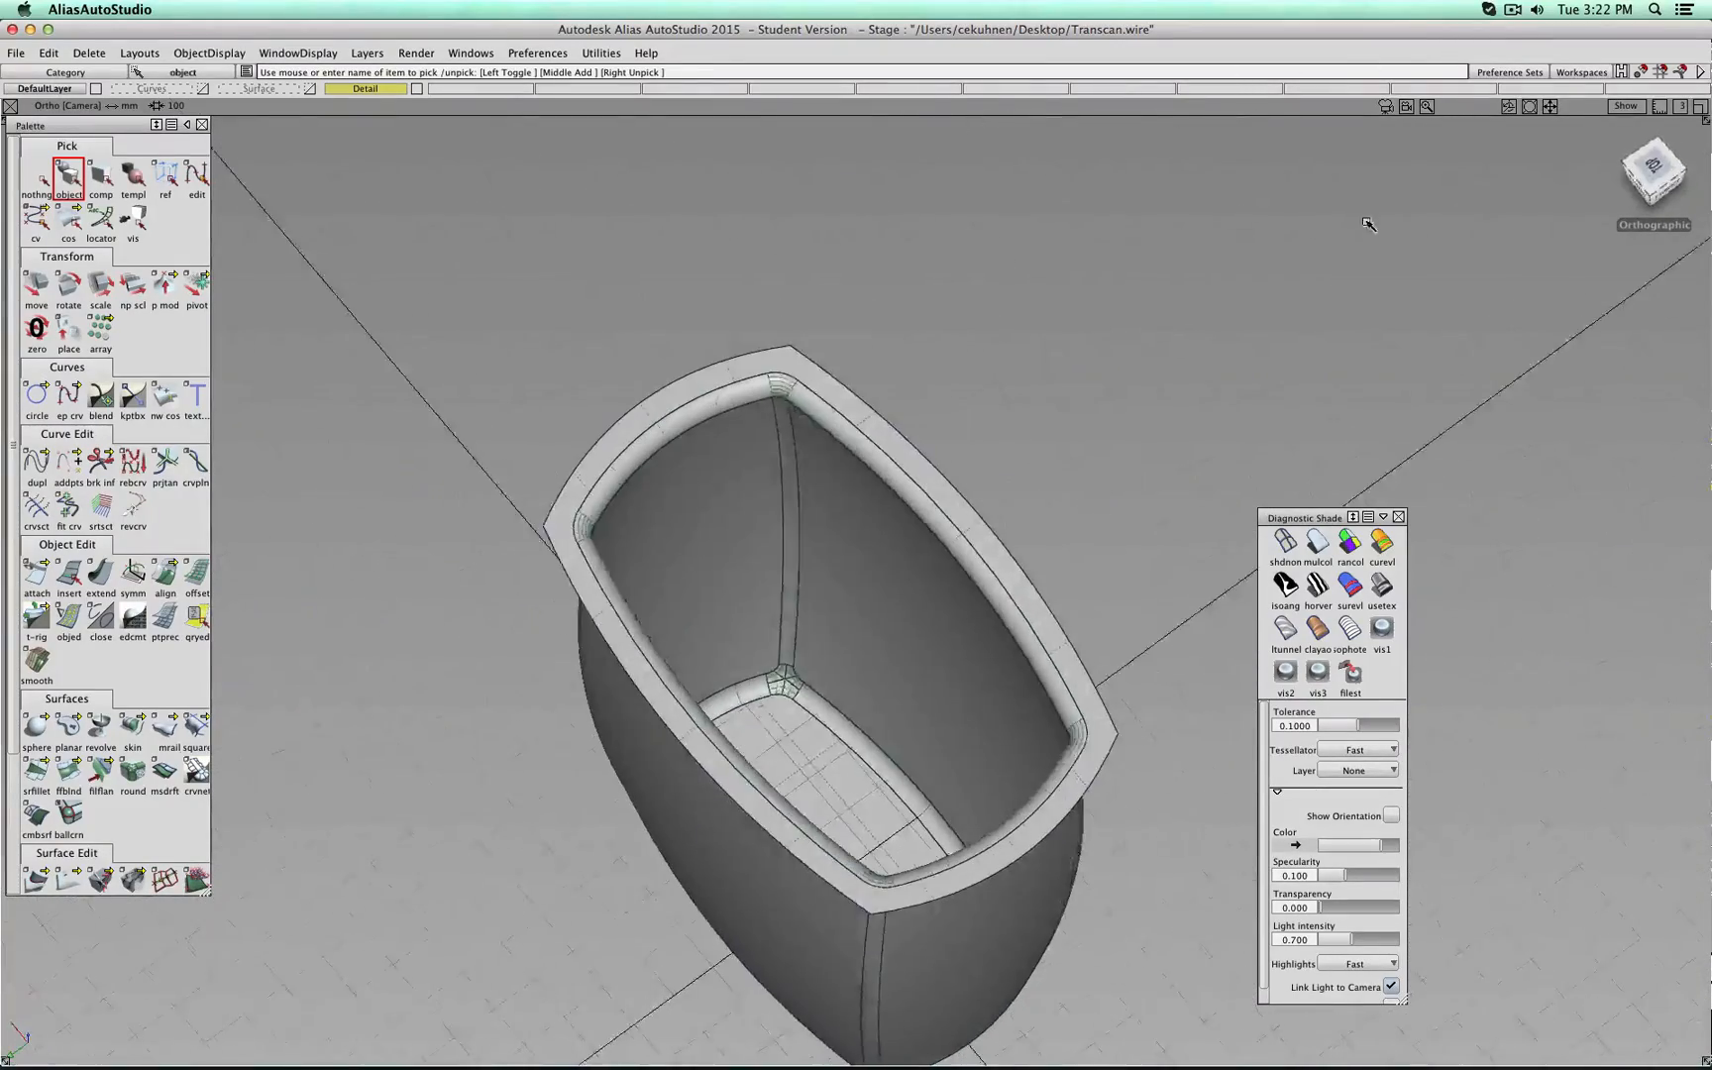
left_click_drag(1177, 488, 1086, 609, "alt+shift")
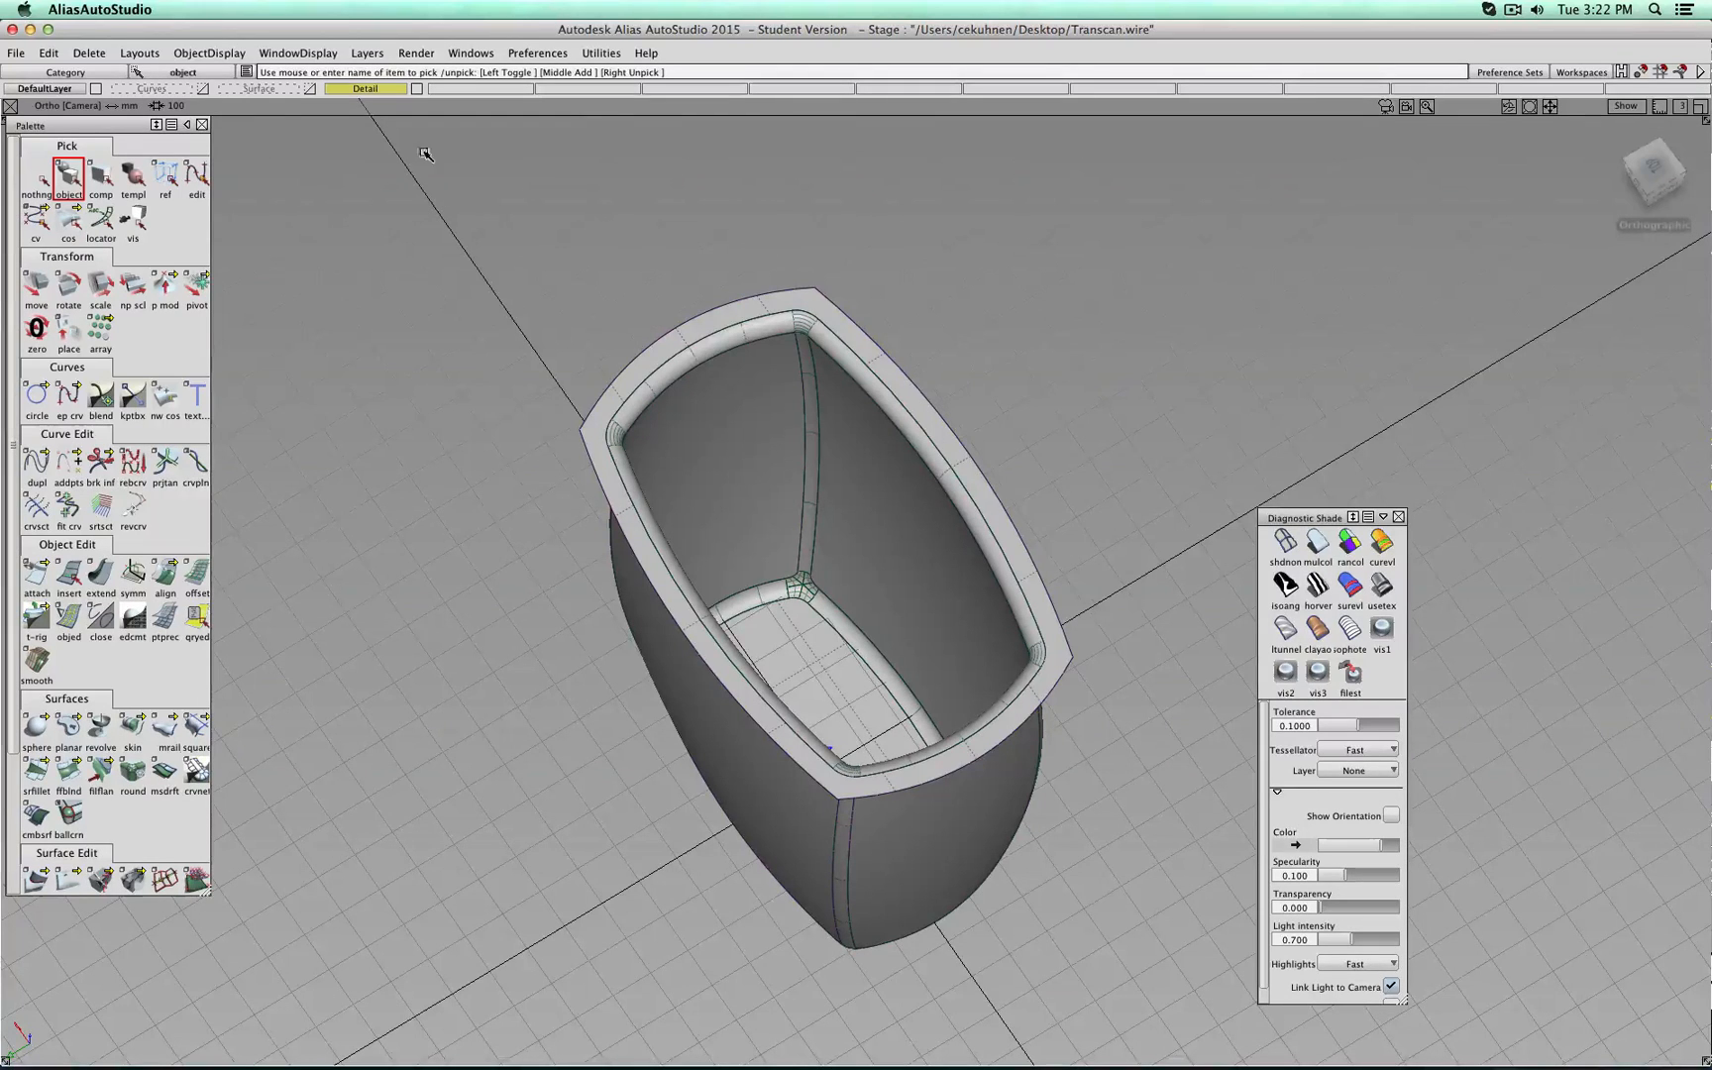
Show the Curves layer and hide the Detail layer to examine the construction curves on their own.
left_click(188, 88)
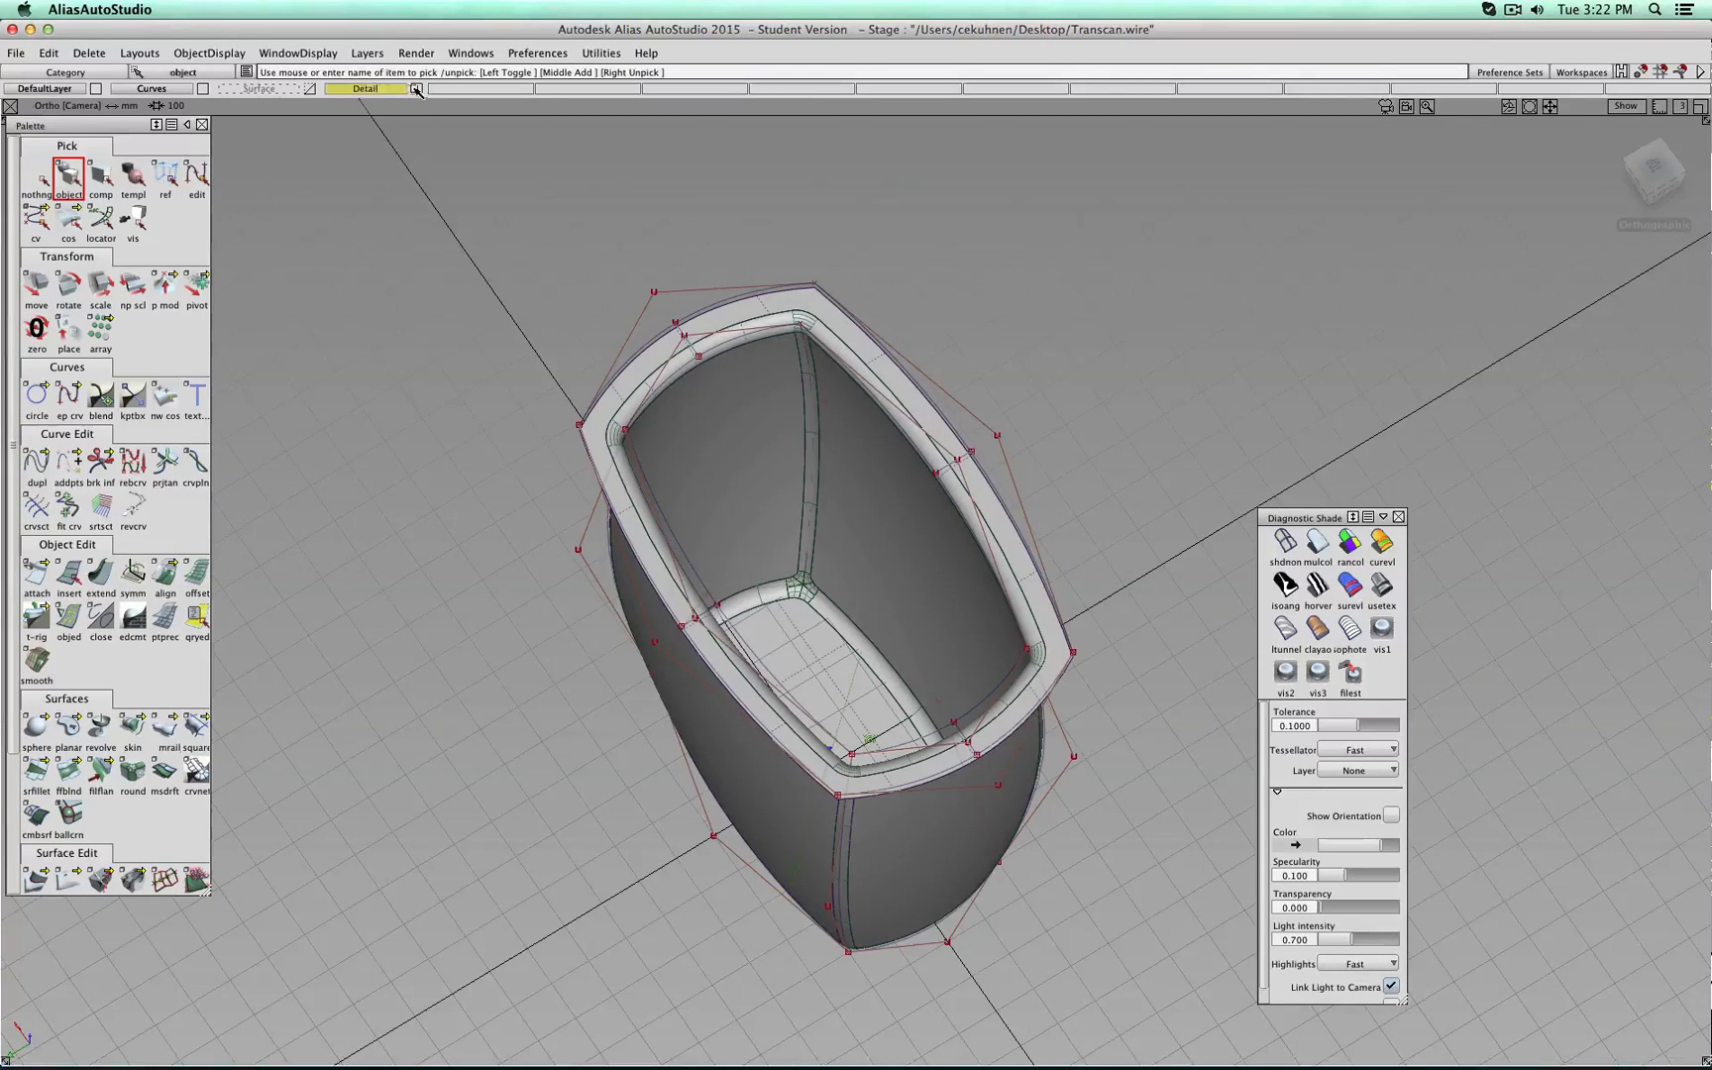
left_click(418, 89)
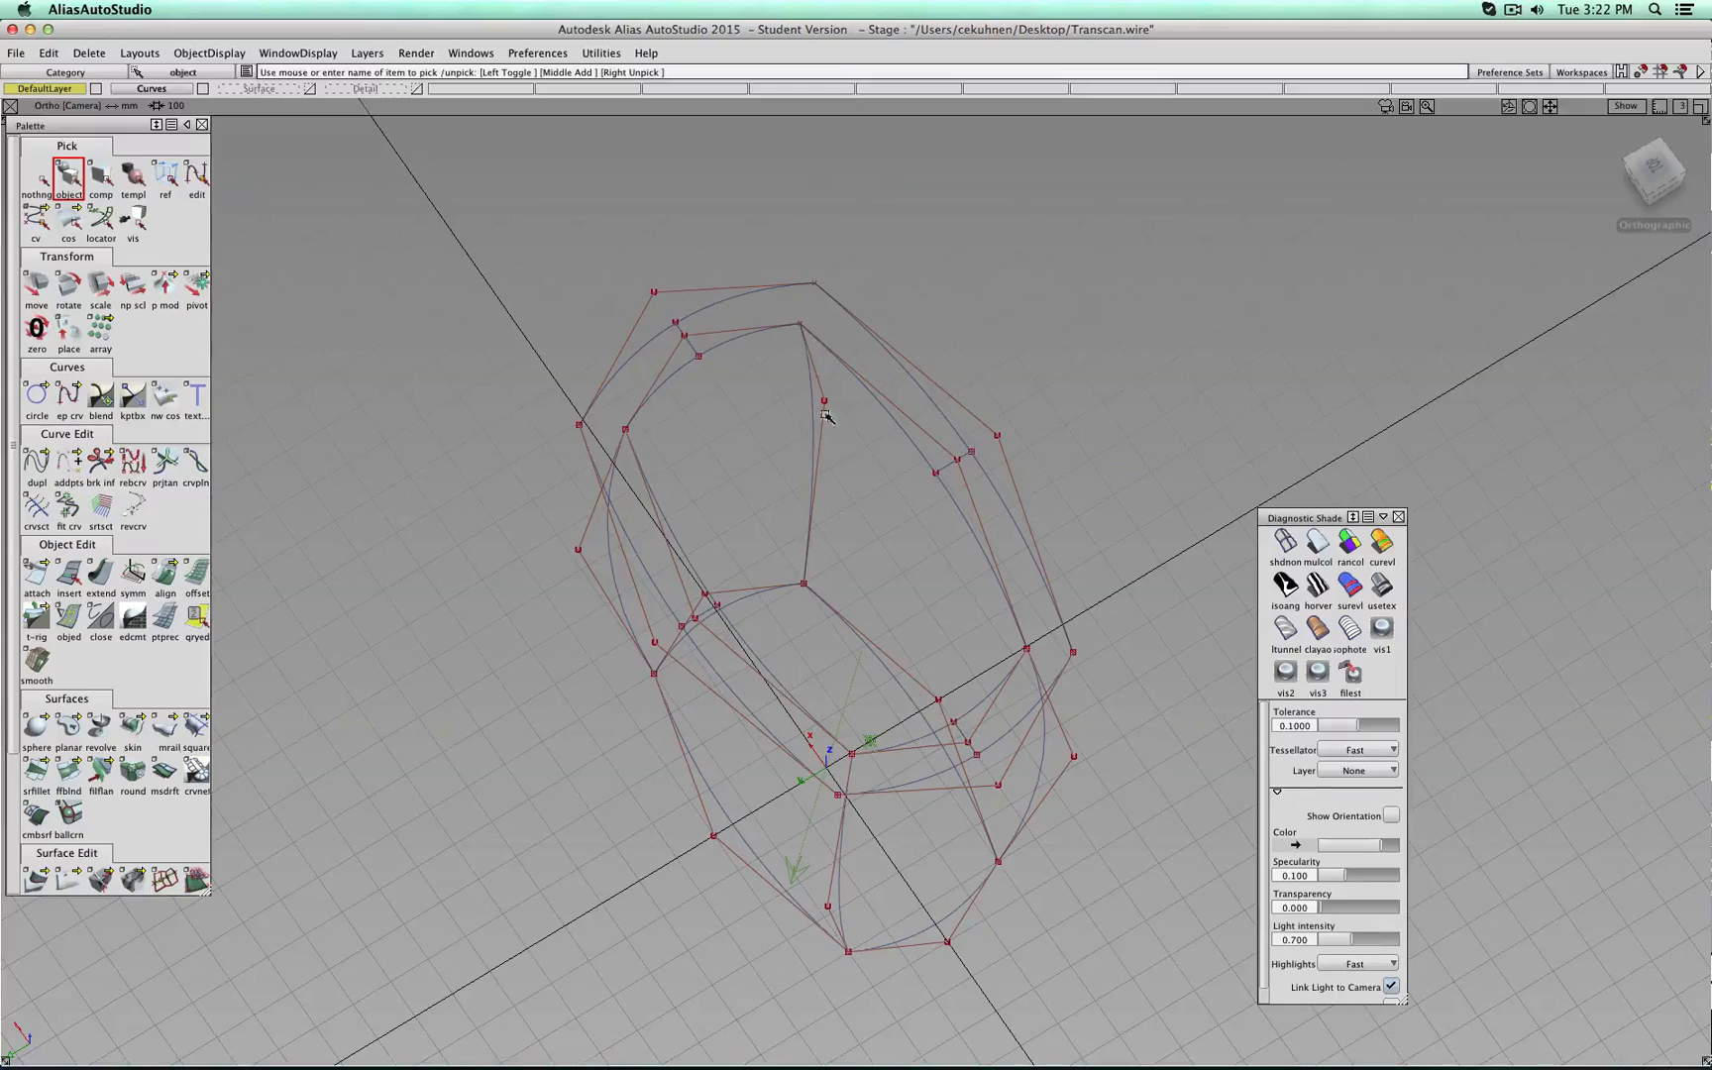
left_click_drag(1650, 194, 1655, 145)
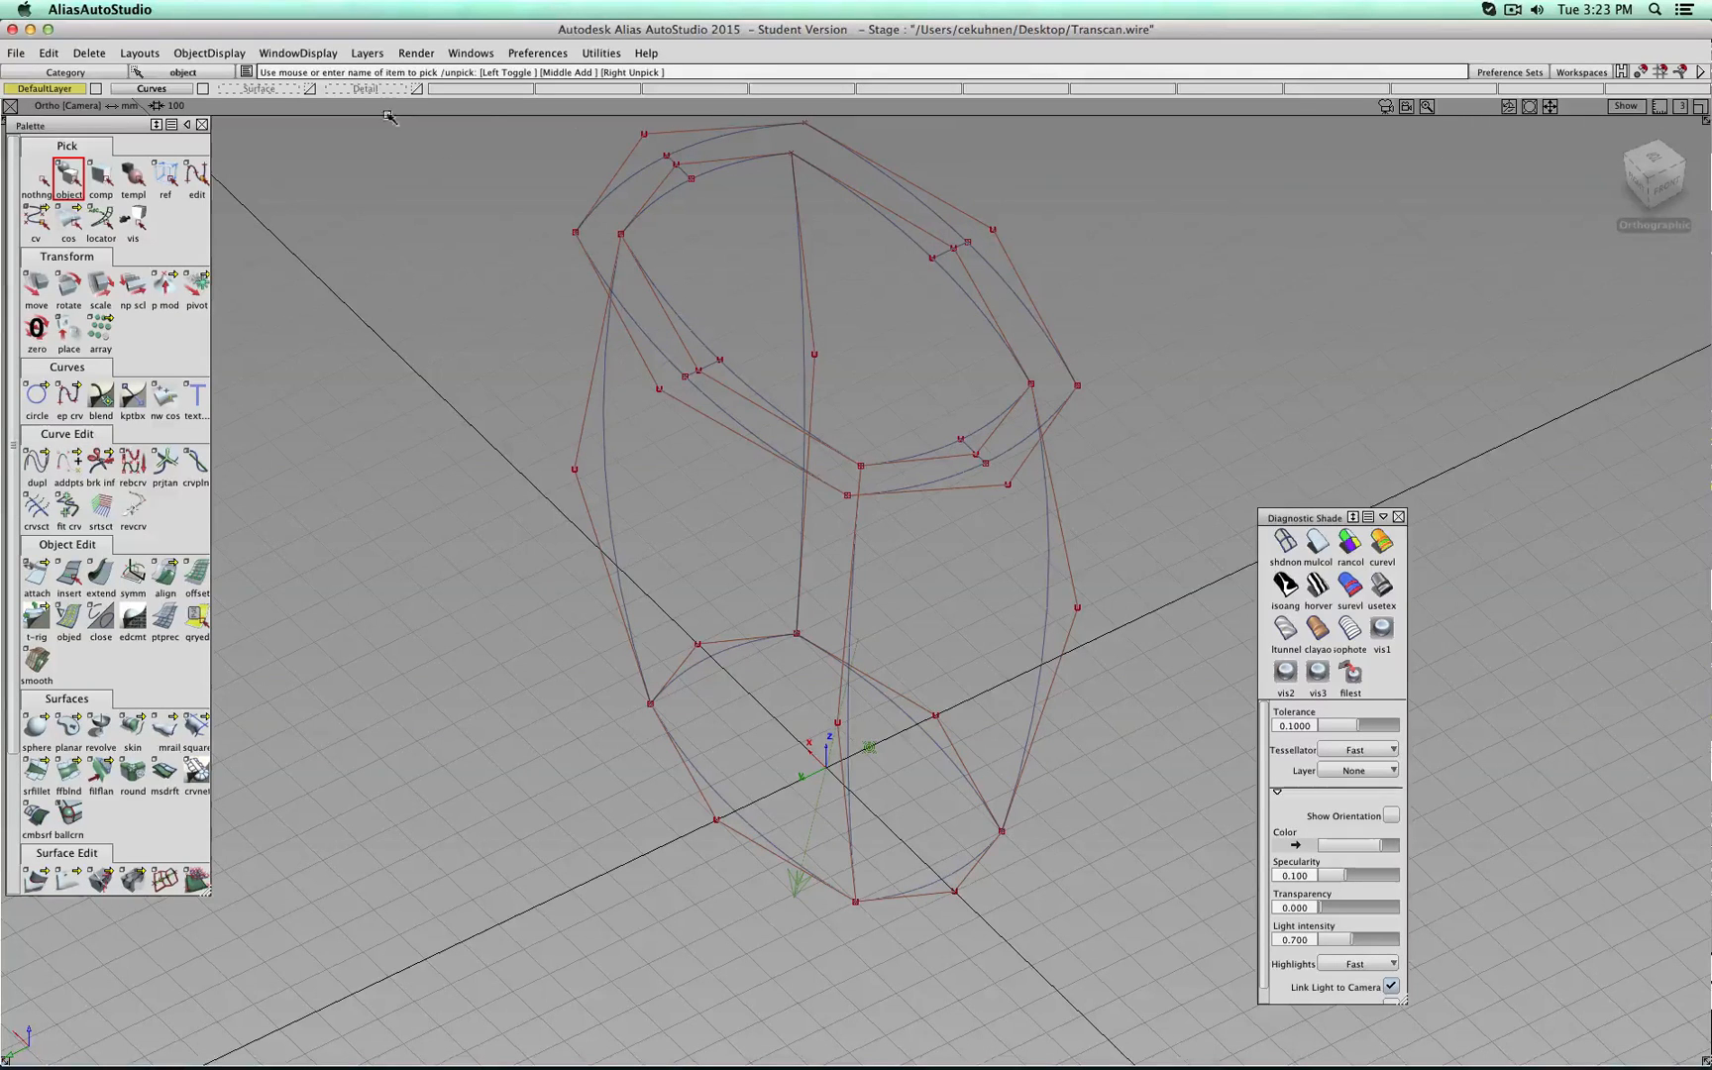
Show the Surface layer without the Curves layer to review the unrounded surfaces, and hide it again.
left_click(308, 89)
left_click(203, 88)
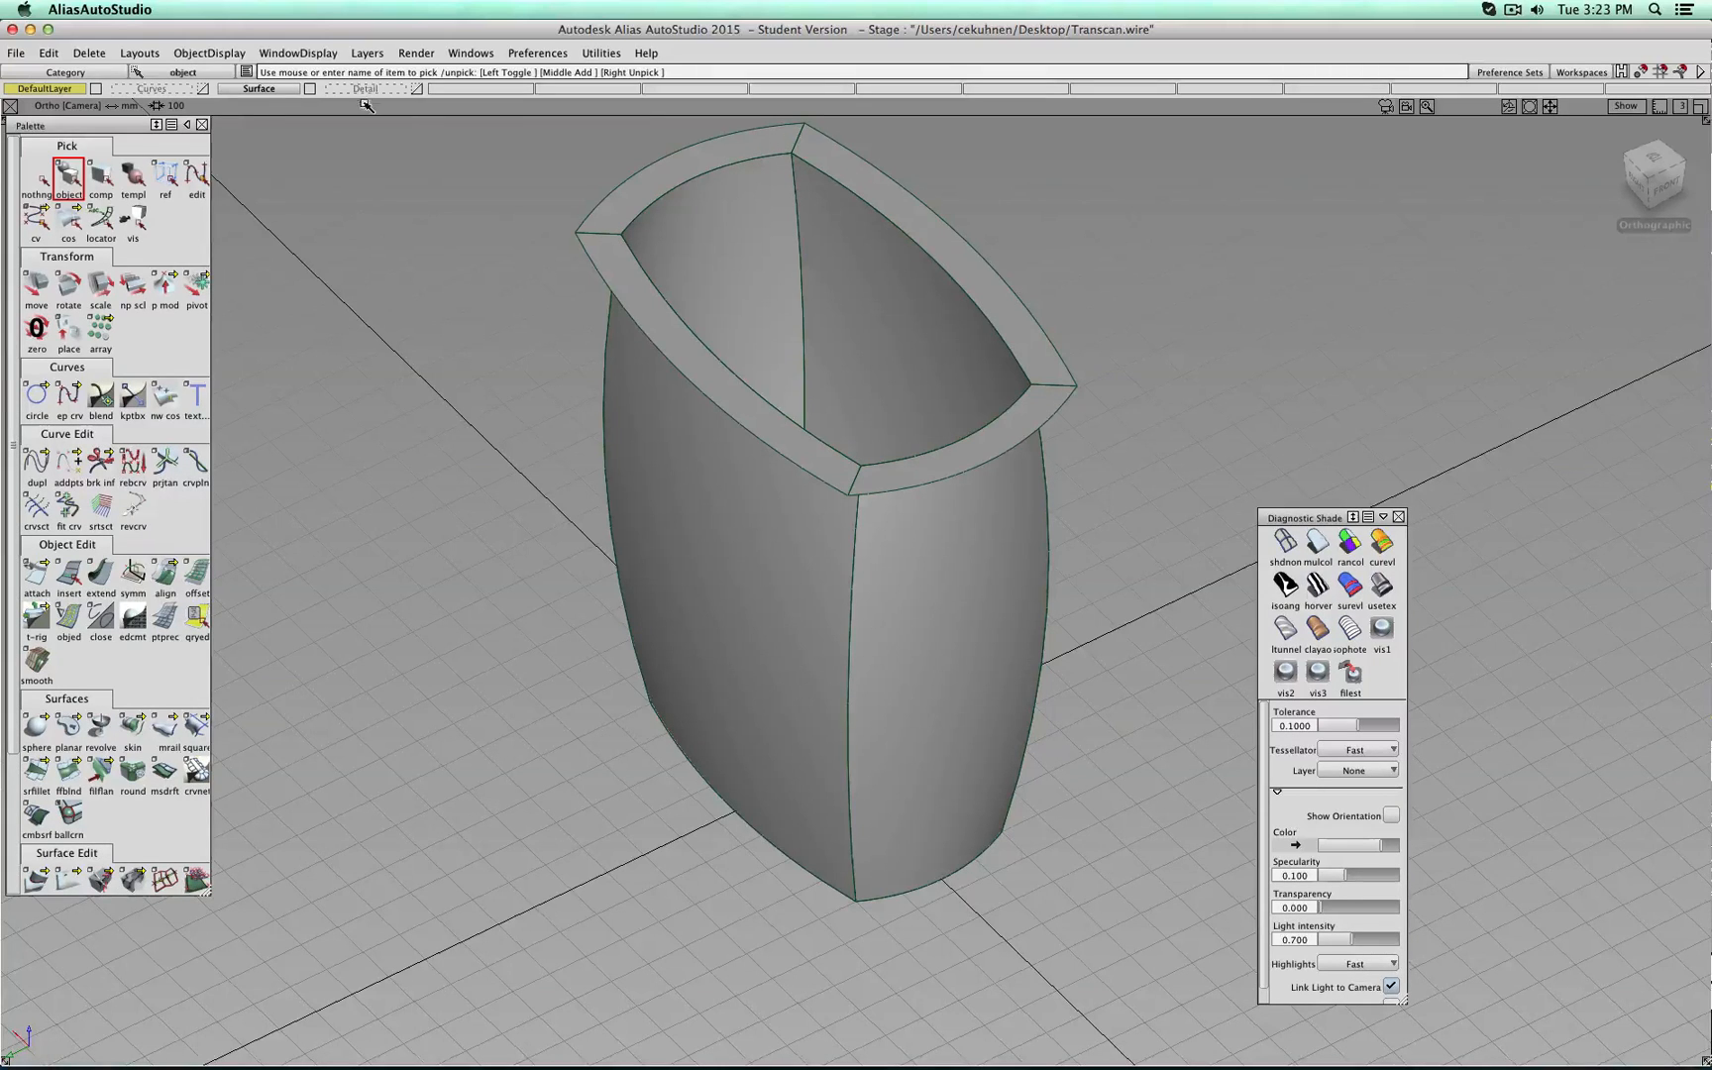
left_click(312, 90)
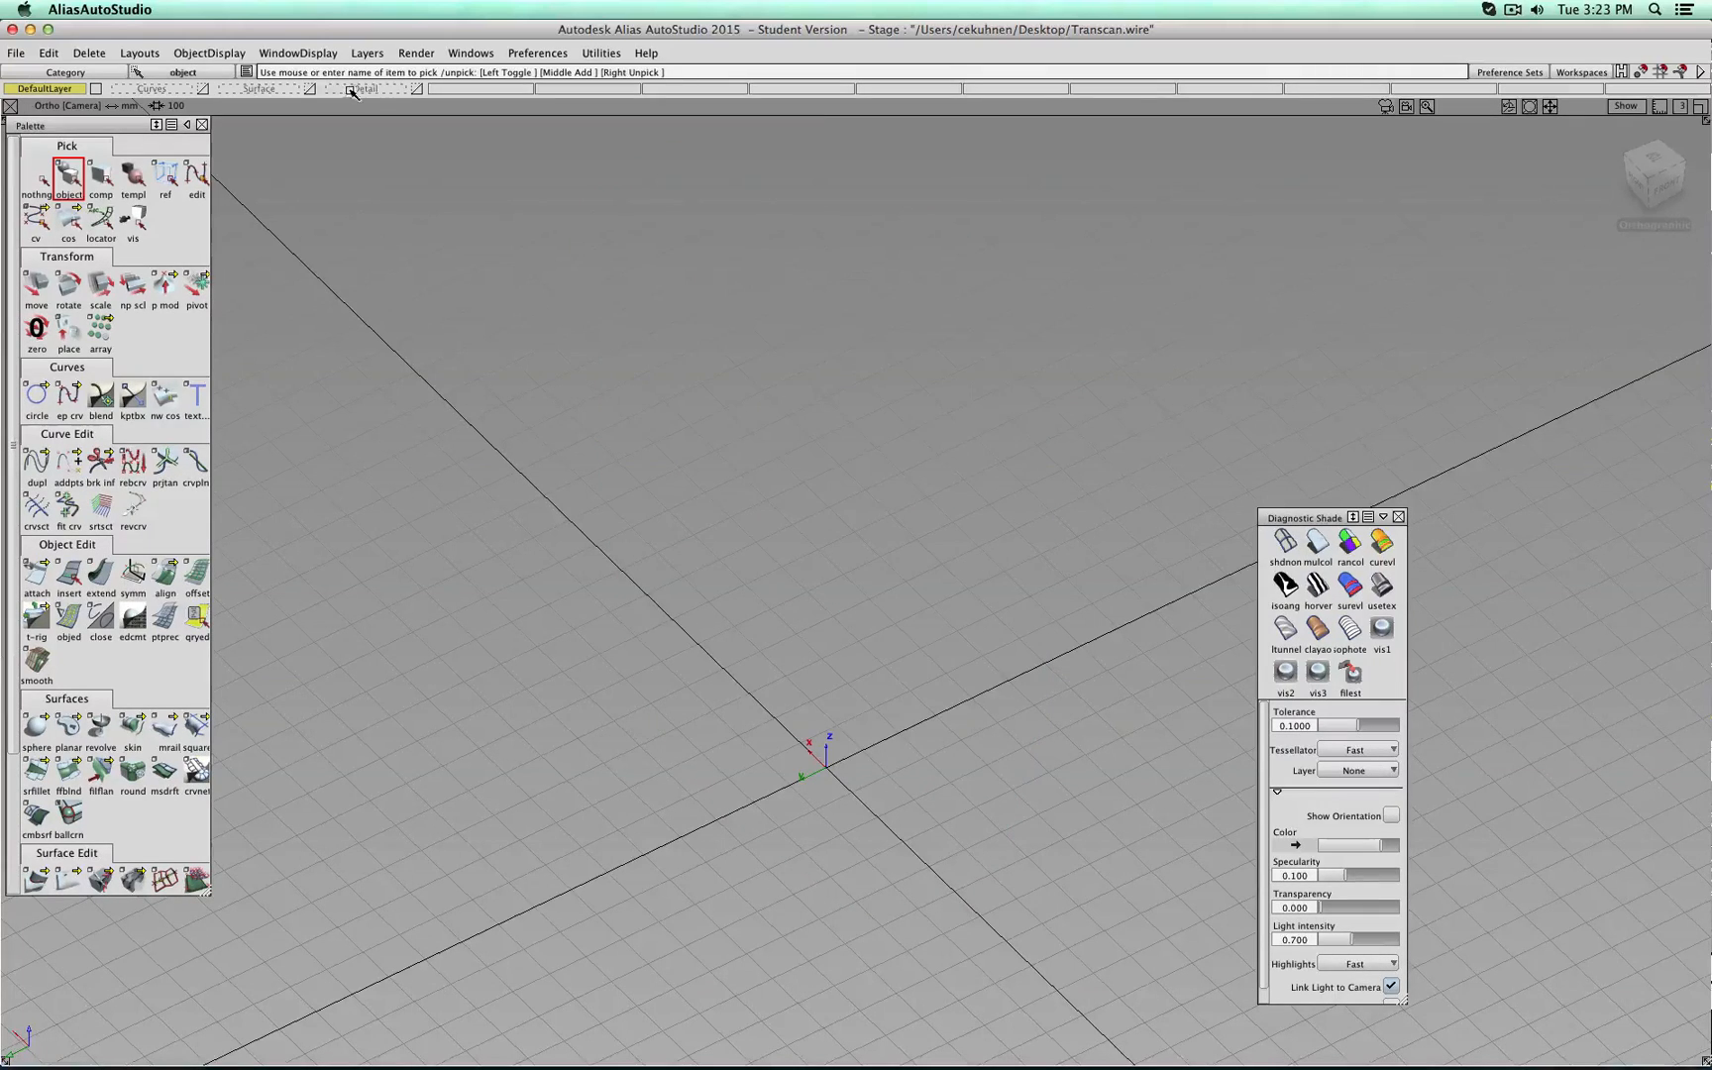
Show the Curves and Detail layers together, hide Curves and examine the rounded container from the side.
left_click(203, 89)
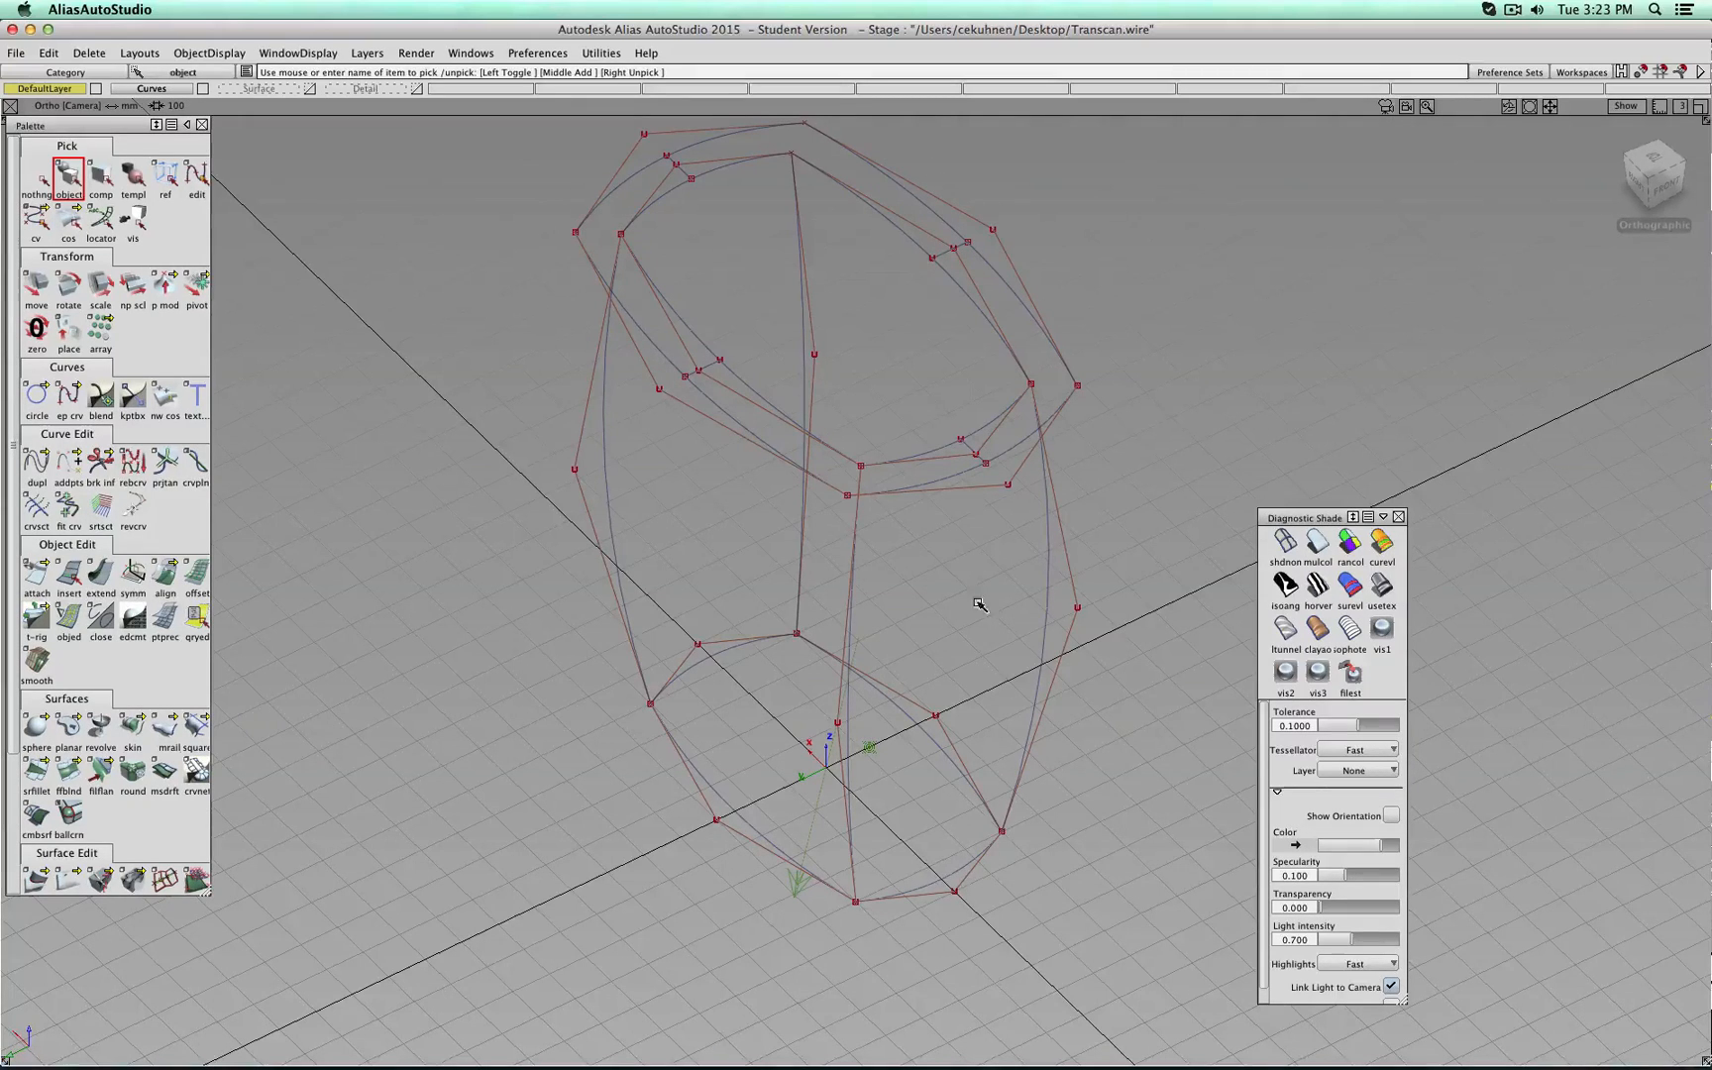
left_click(420, 90)
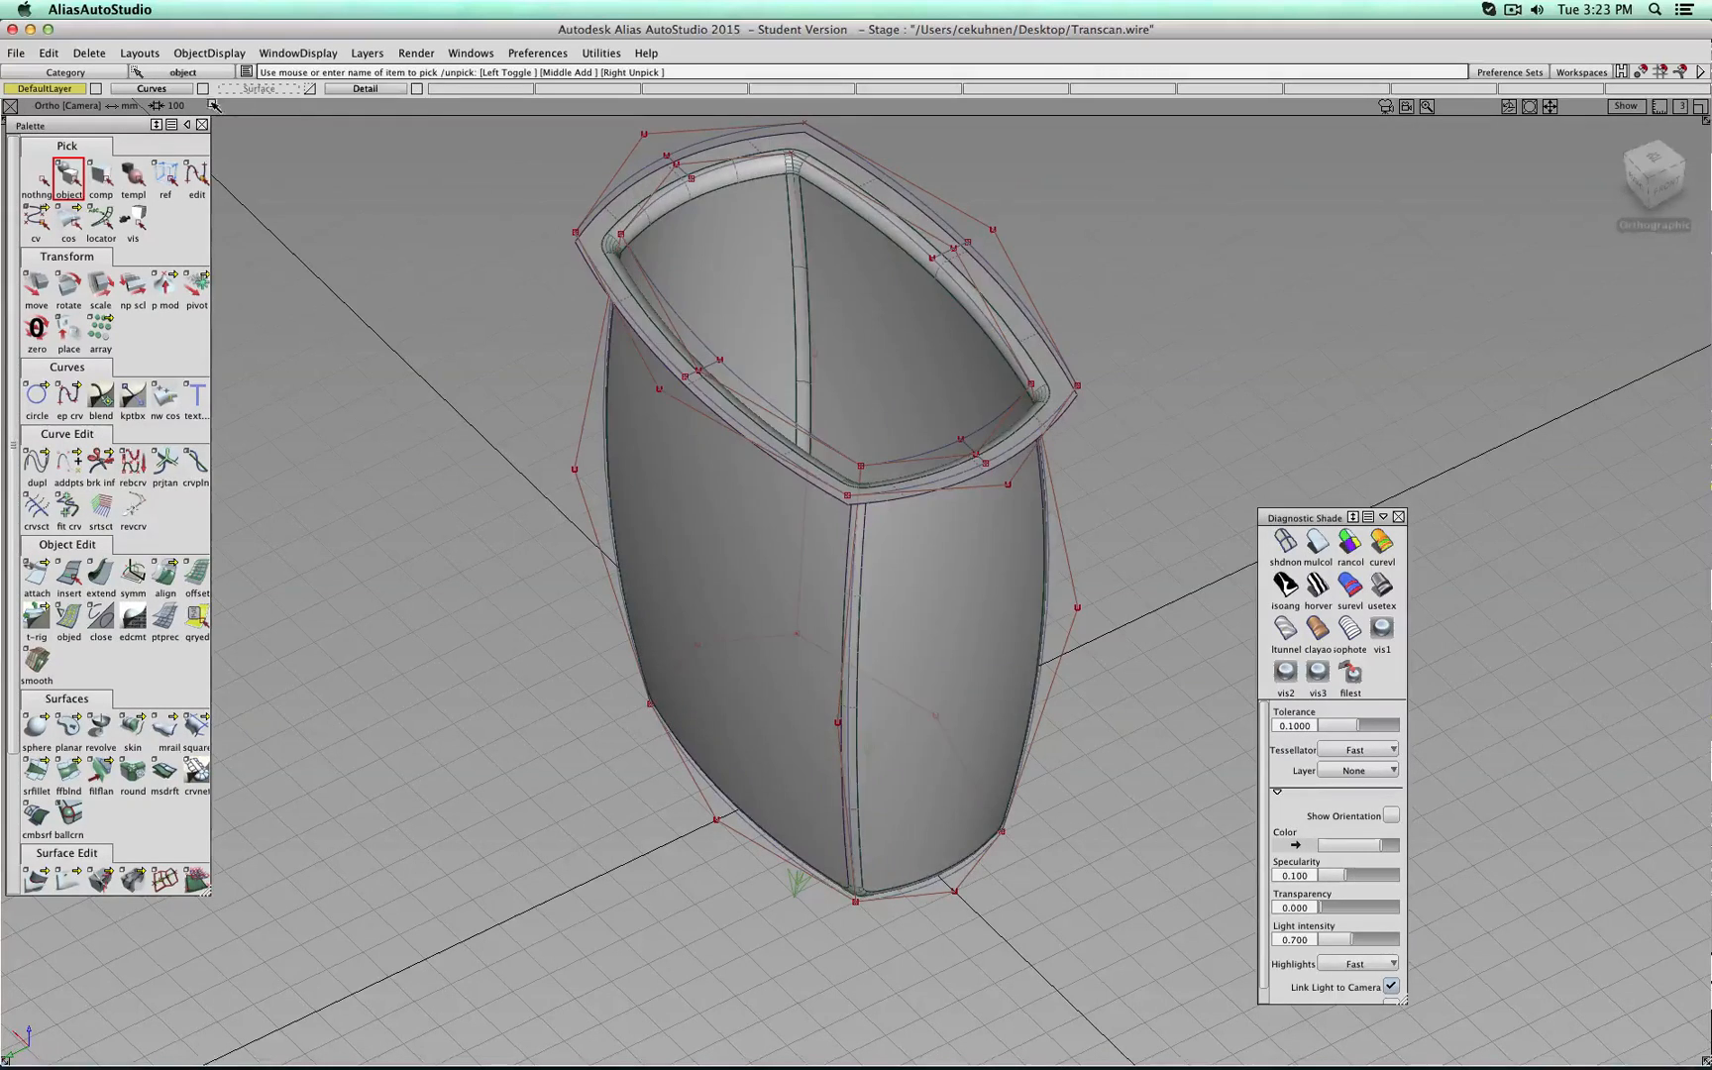
left_click(204, 89)
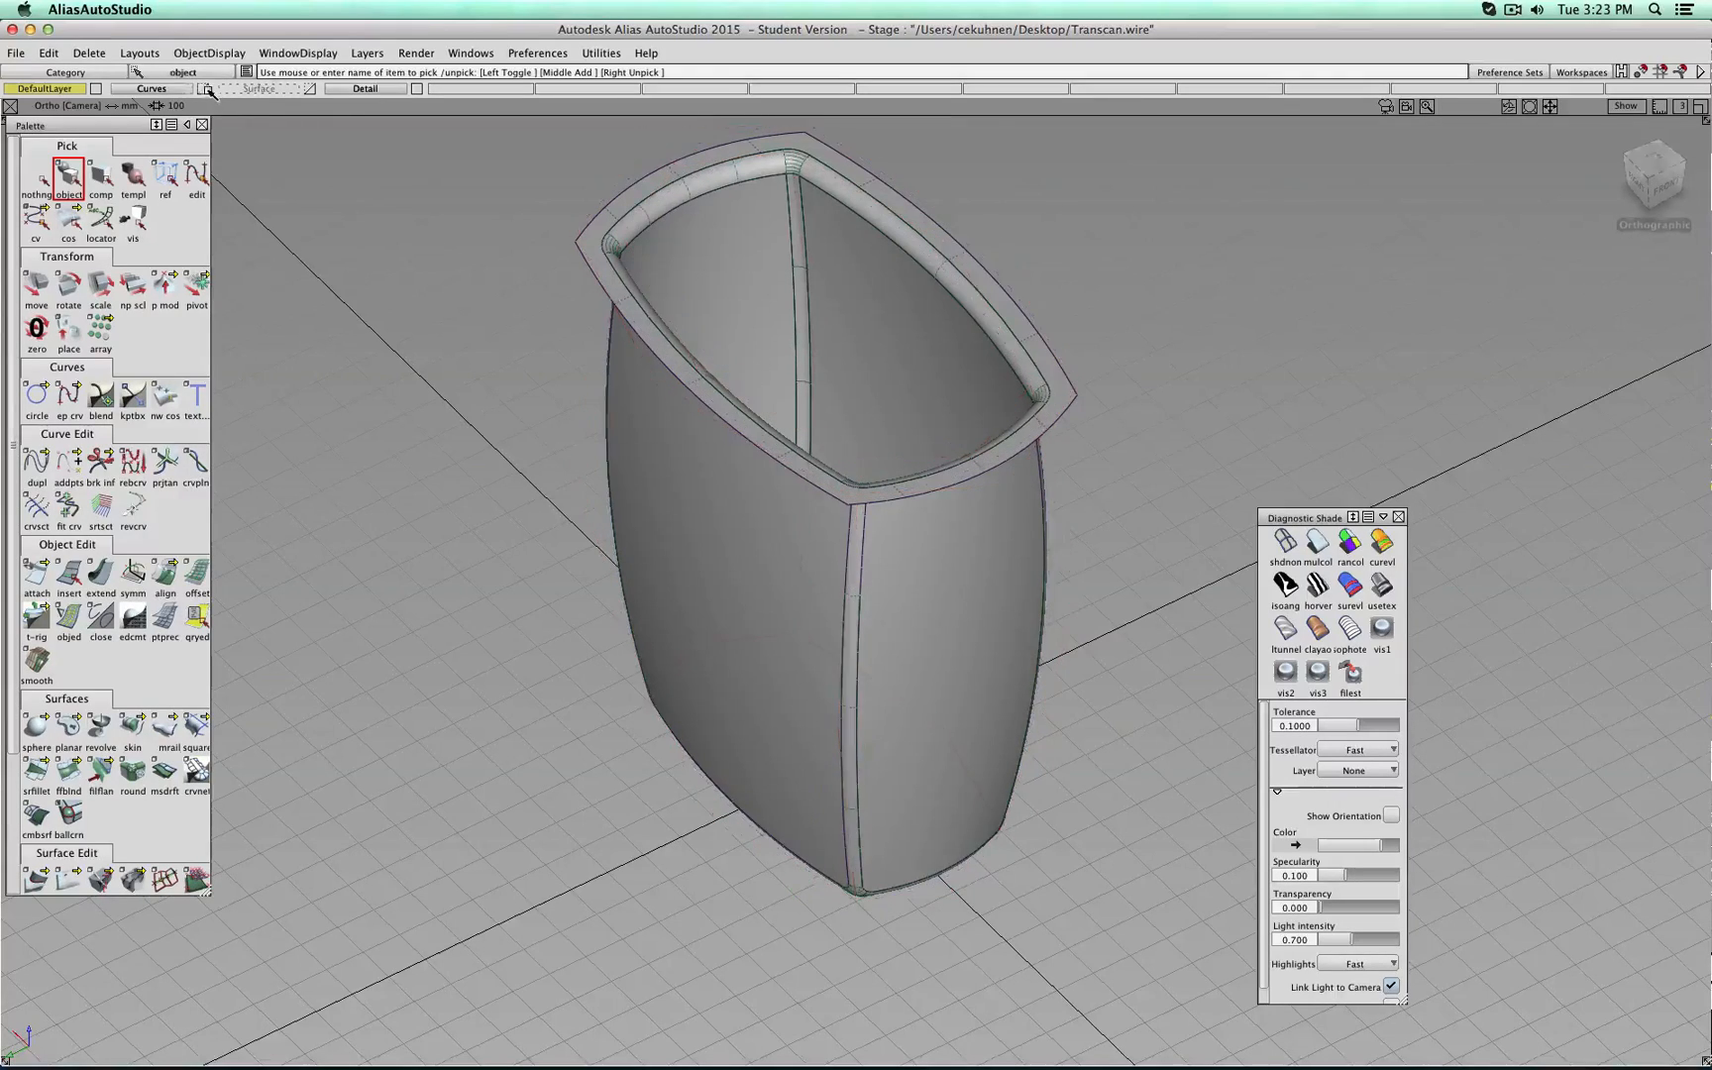
left_click_drag(682, 734, 1045, 525, "alt+shift")
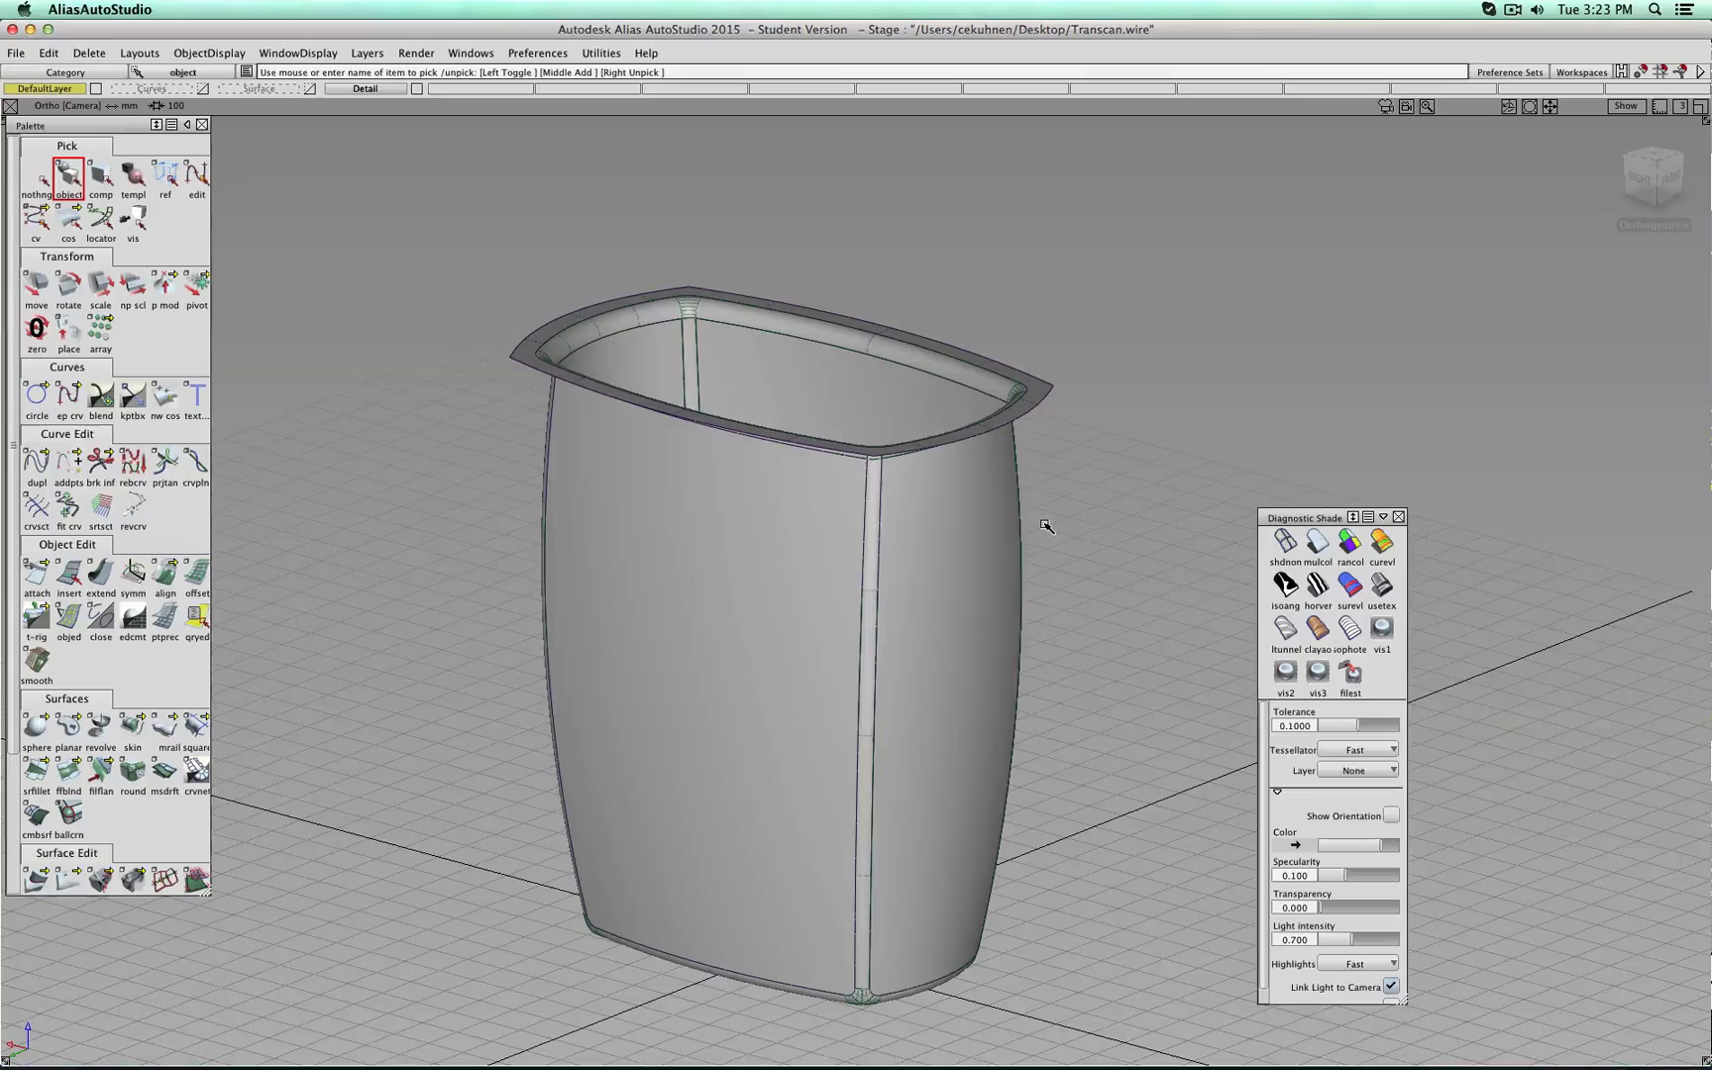